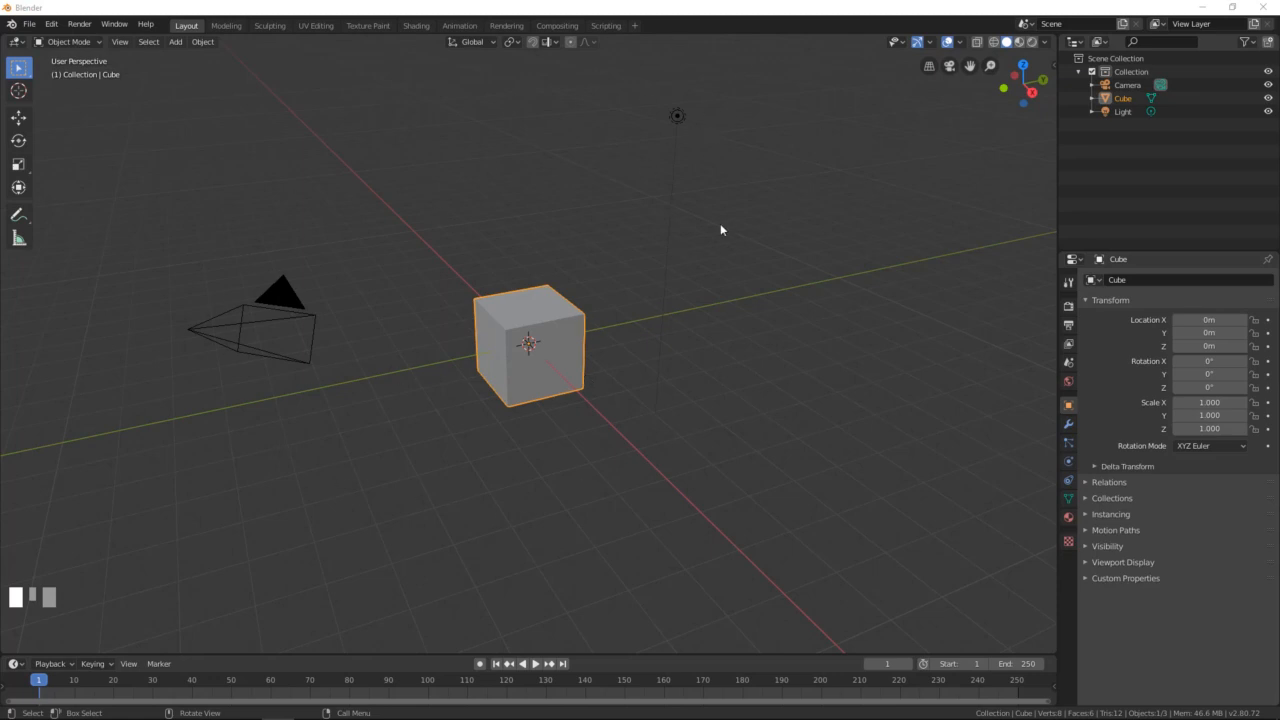
Step: Select all the default scene objects (cube, camera and light) and delete them
{"action": "middle_click_drag", "start_coordinate": [406, 320], "coordinate": [554, 280]}
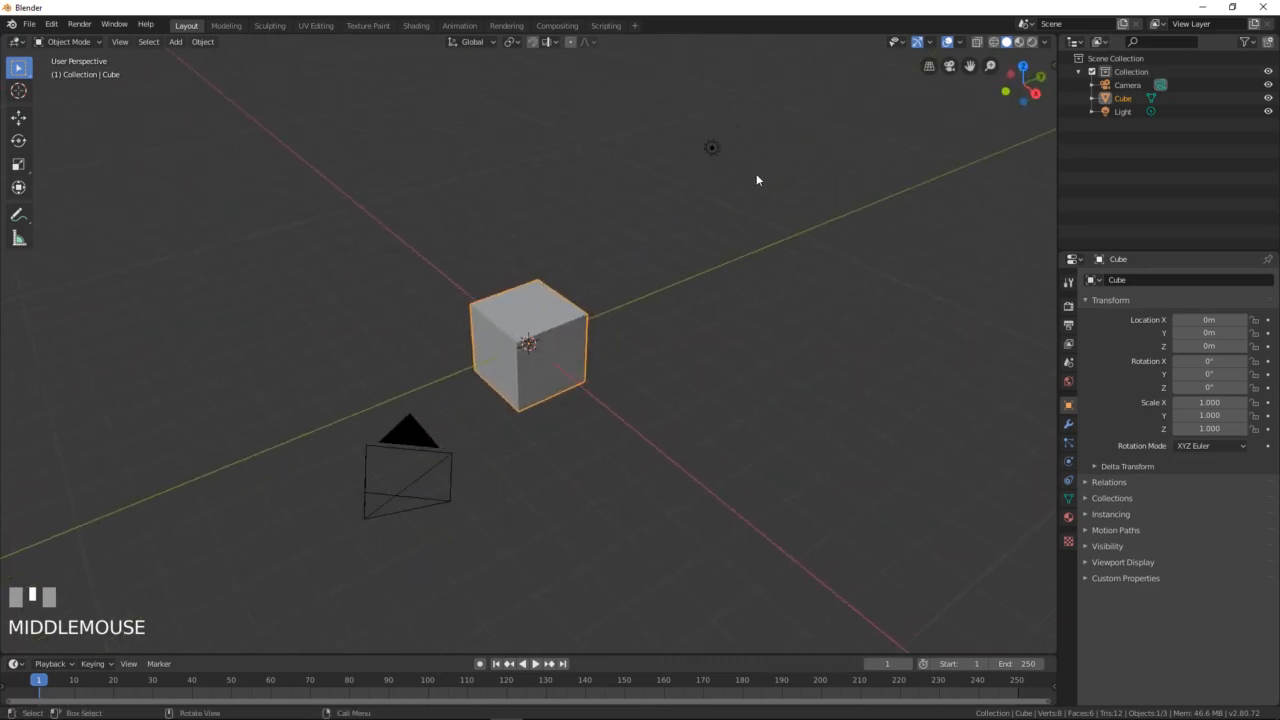
{"action": "key", "text": "a"}
{"action": "key", "text": "a"}
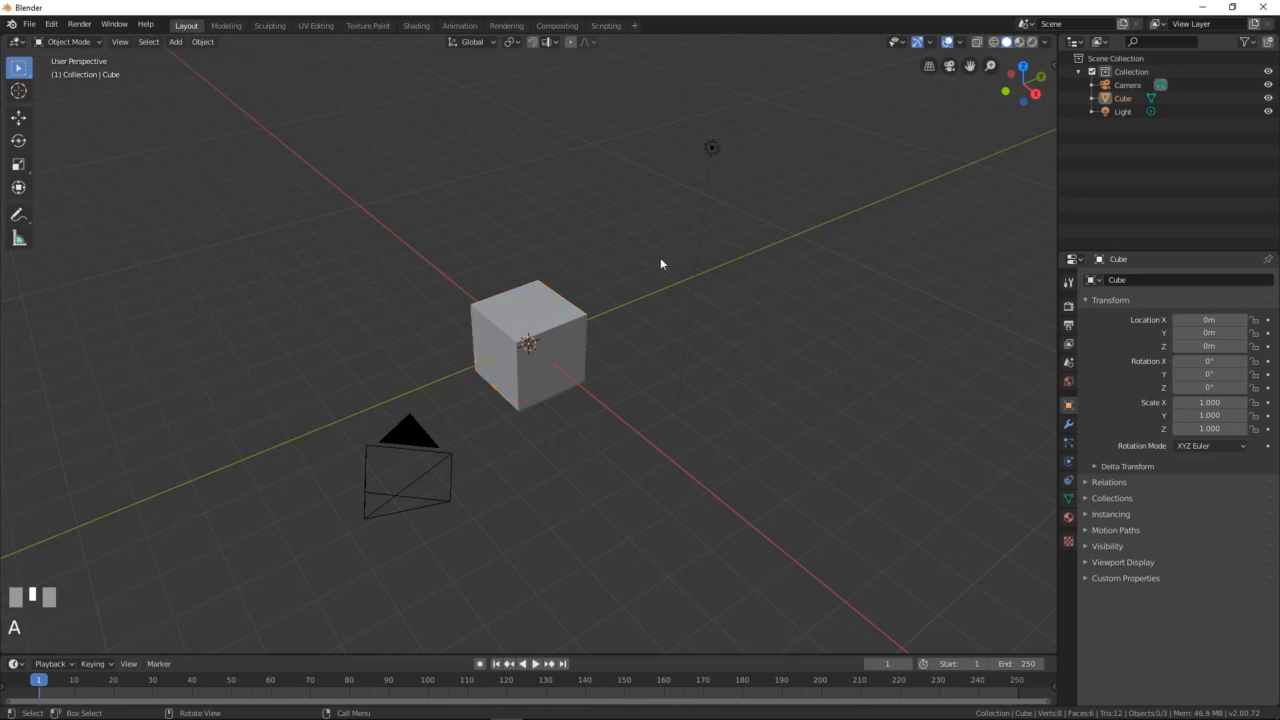
{"action": "key", "text": "a"}
{"action": "middle_click_drag", "start_coordinate": [597, 290], "coordinate": [540, 266]}
{"action": "scroll", "coordinate": [530, 270], "scroll_direction": "up", "scroll_amount": 1}
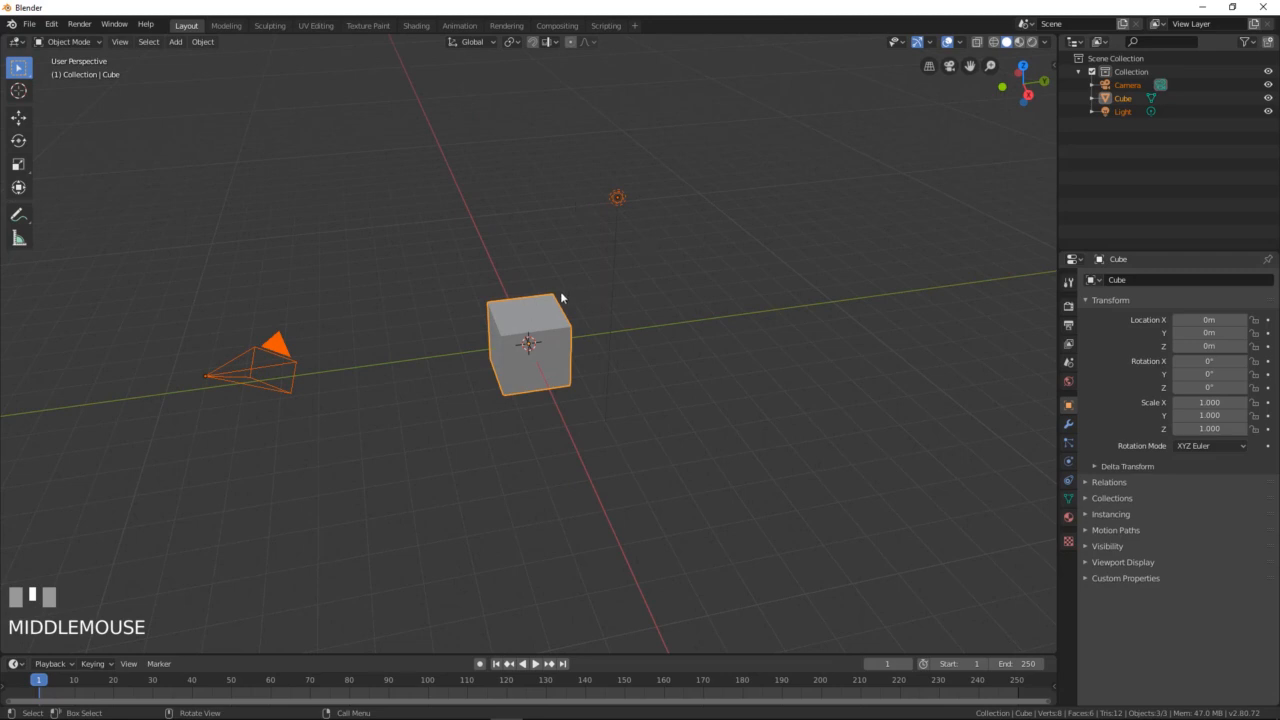
{"action": "key", "text": "x"}
{"action": "left_click", "coordinate": [552, 291]}
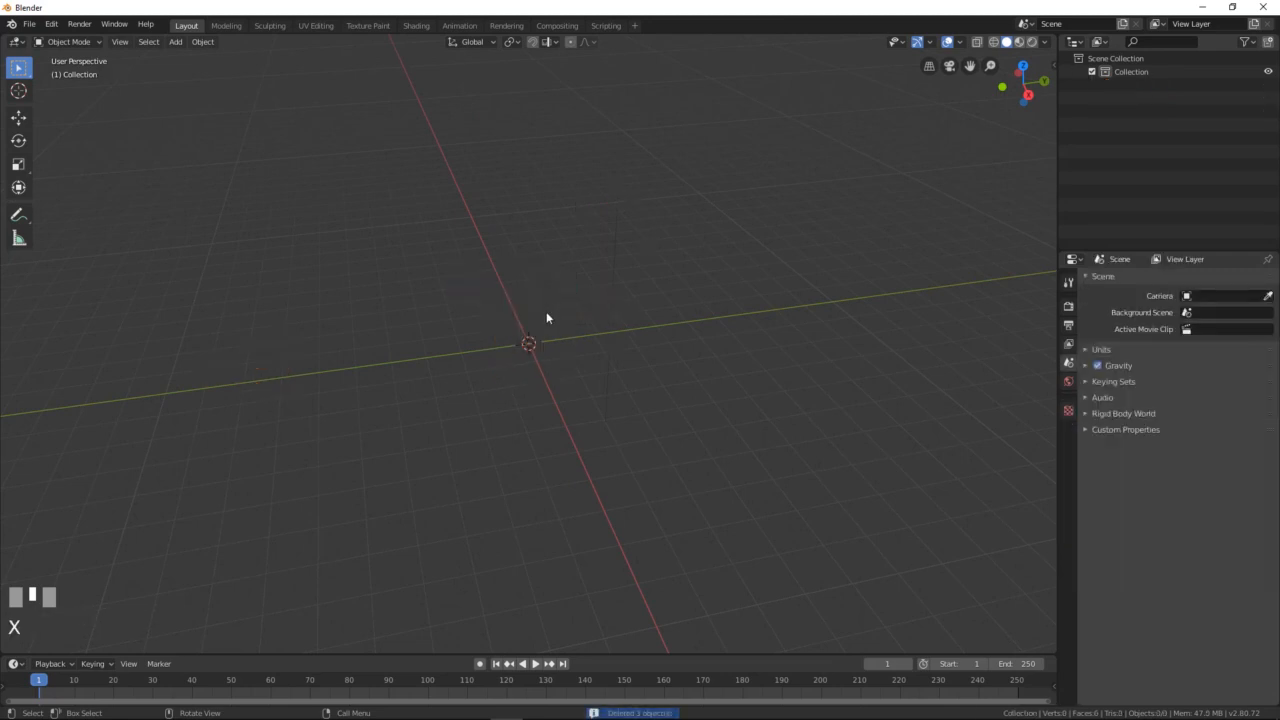
Step: Add a mesh cylinder at the origin and, in front orthographic view, set its depth to about 3.21 m
{"action": "key", "text": "shift+a"}
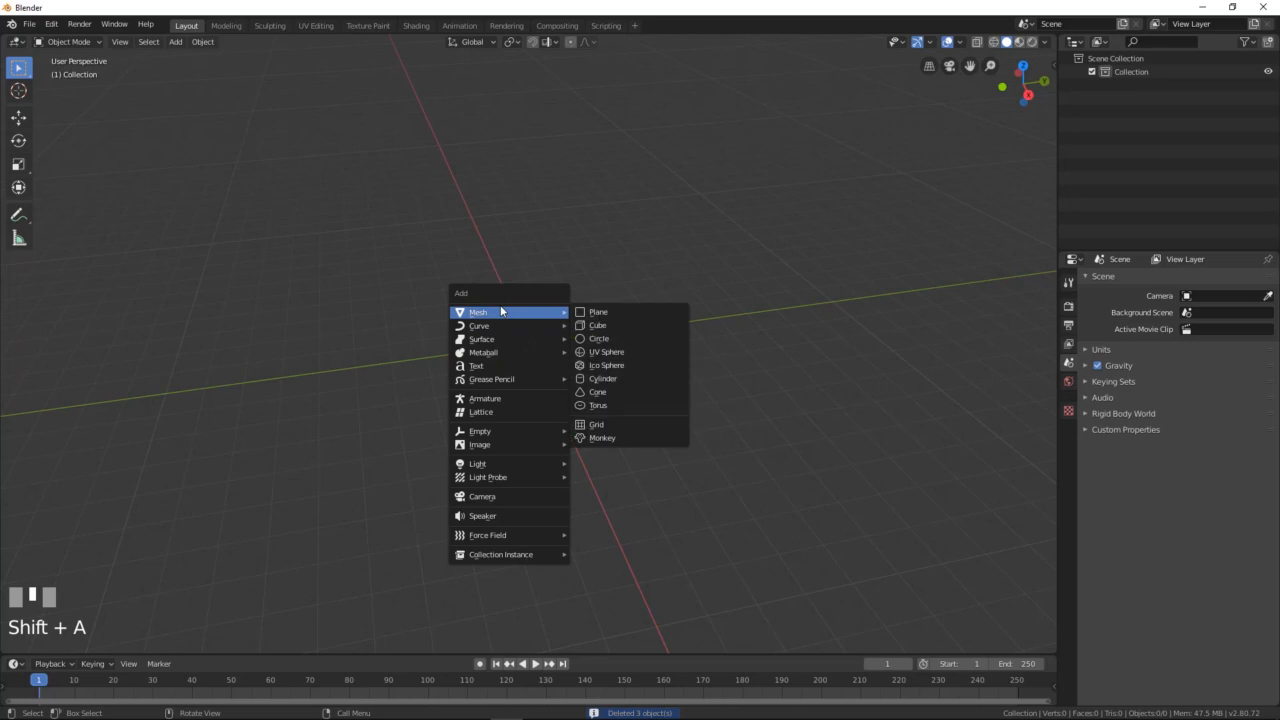
{"action": "left_click", "coordinate": [610, 378]}
{"action": "scroll", "coordinate": [467, 326], "scroll_direction": "up", "scroll_amount": 2}
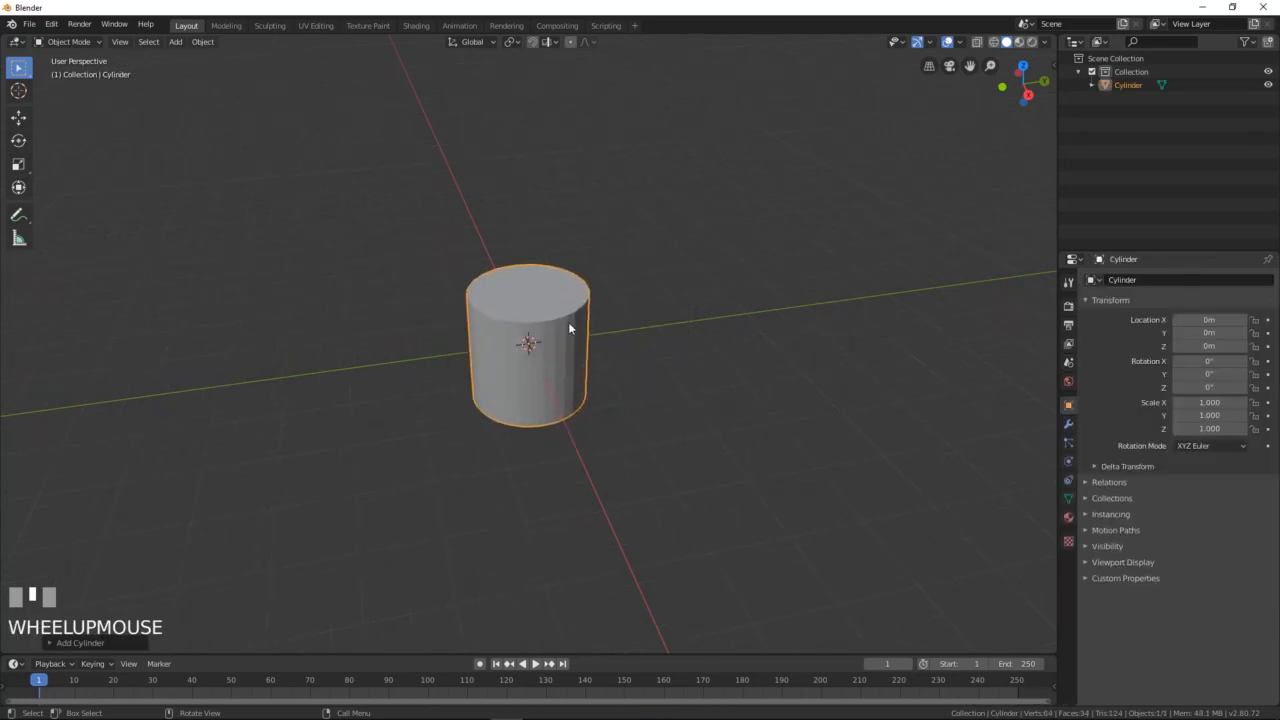
{"action": "mouse_move", "coordinate": [568, 328]}
{"action": "middle_mouse_down"}
{"action": "mouse_move", "coordinate": [542, 323]}
{"action": "mouse_move", "coordinate": [552, 332]}
{"action": "middle_mouse_up"}
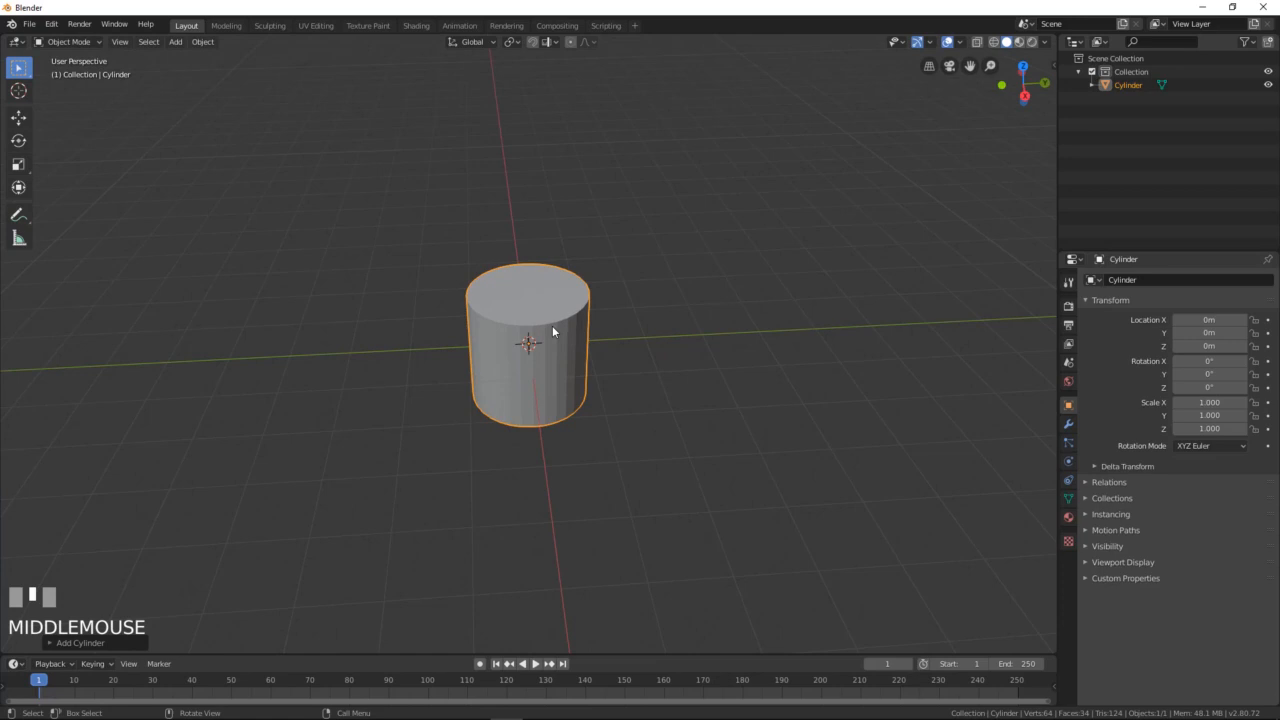
{"action": "key", "text": "KP_5"}
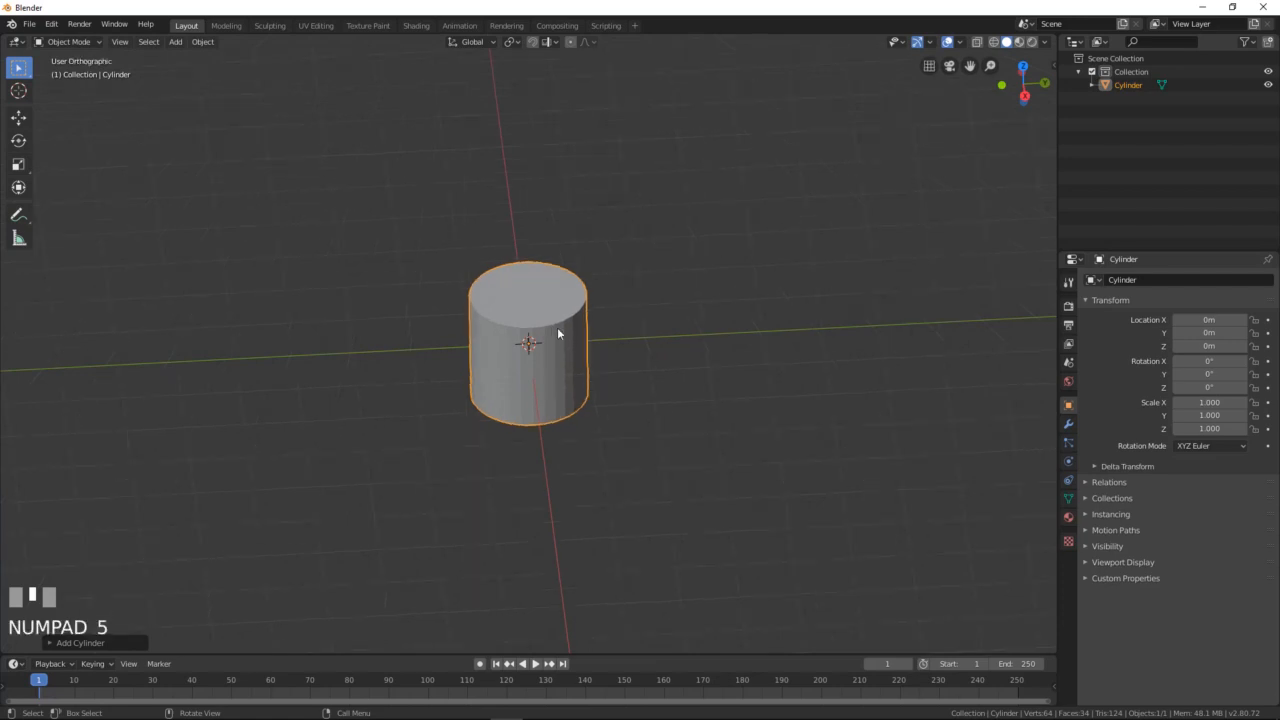
{"action": "key", "text": "KP_1"}
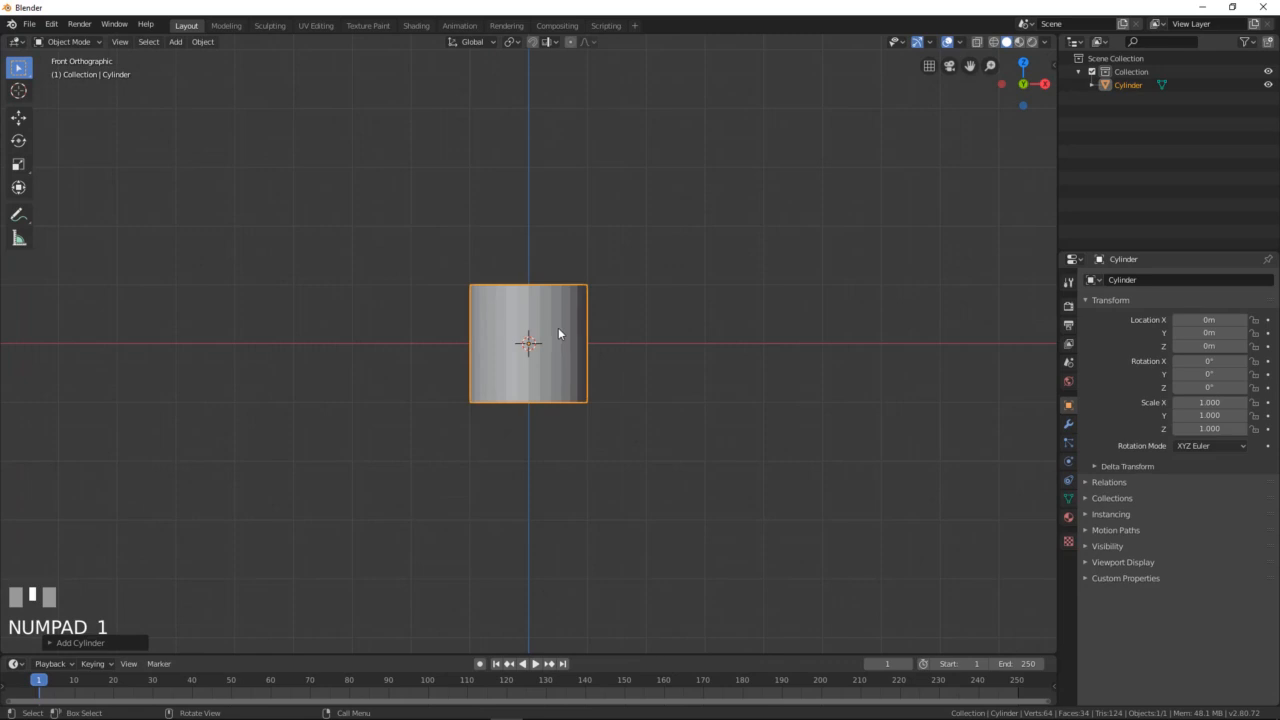
{"action": "left_click", "coordinate": [50, 645]}
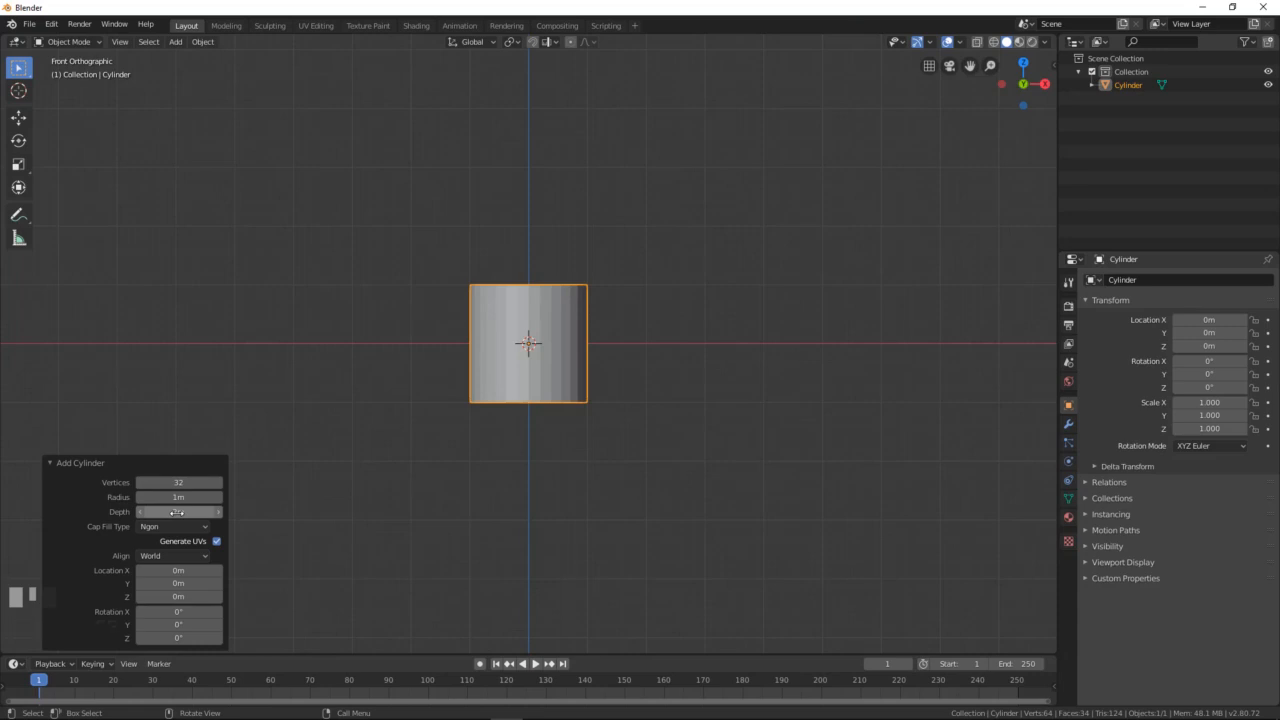
{"action": "left_click_drag", "start_coordinate": [176, 512], "coordinate": [243, 505]}
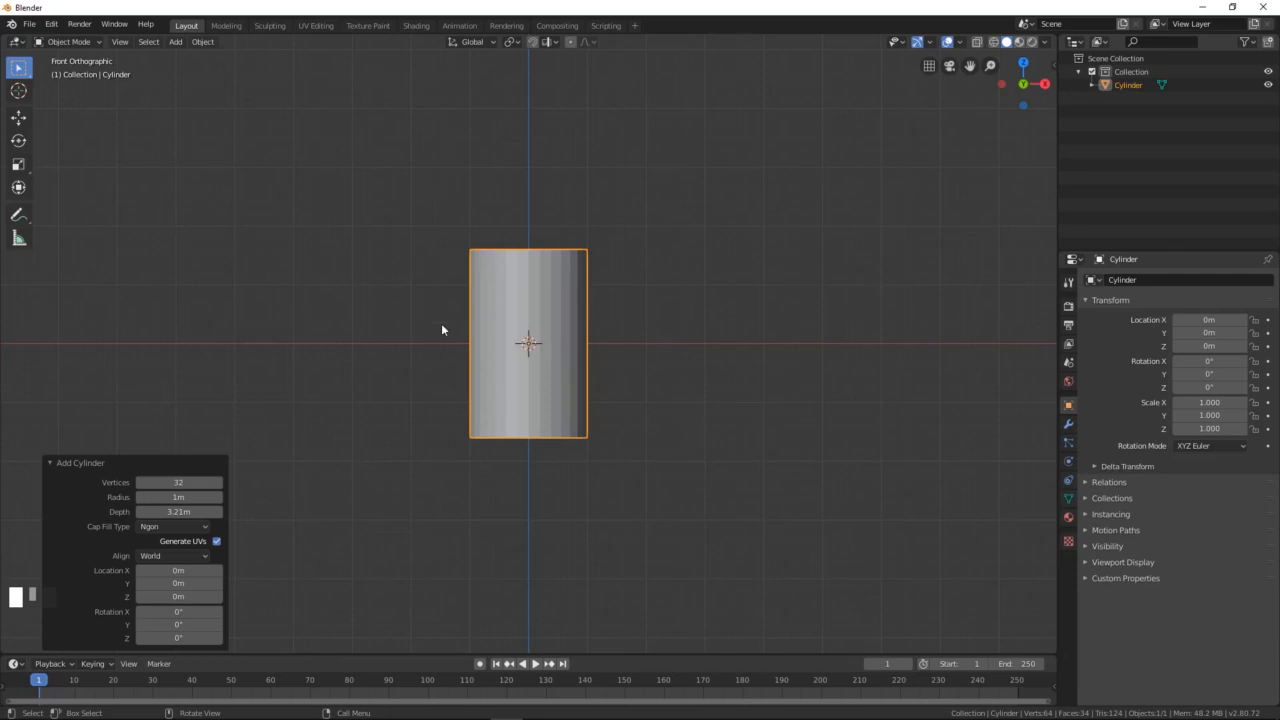
Step: Add a second cylinder at the origin, display the scene in wireframe, and set the new cylinder's radius to about 0.76 m
{"action": "key", "text": "shift+a"}
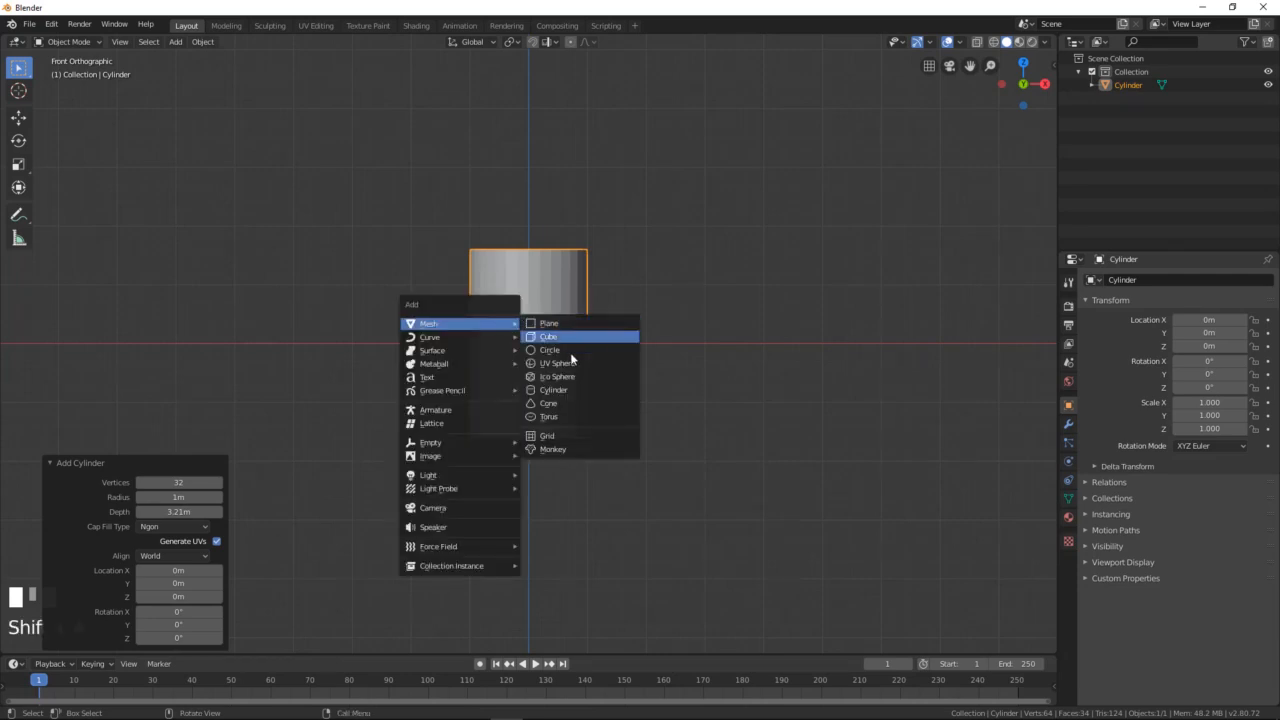
{"action": "left_click", "coordinate": [568, 389]}
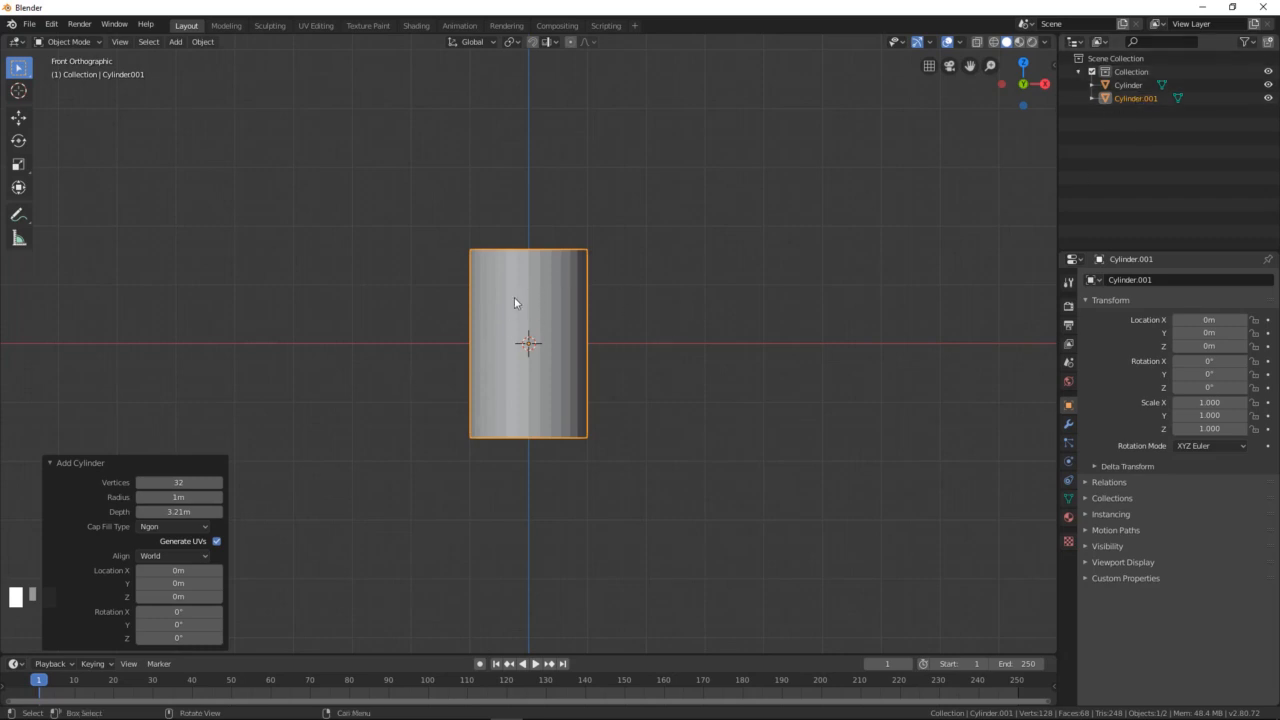
{"action": "key", "text": "z"}
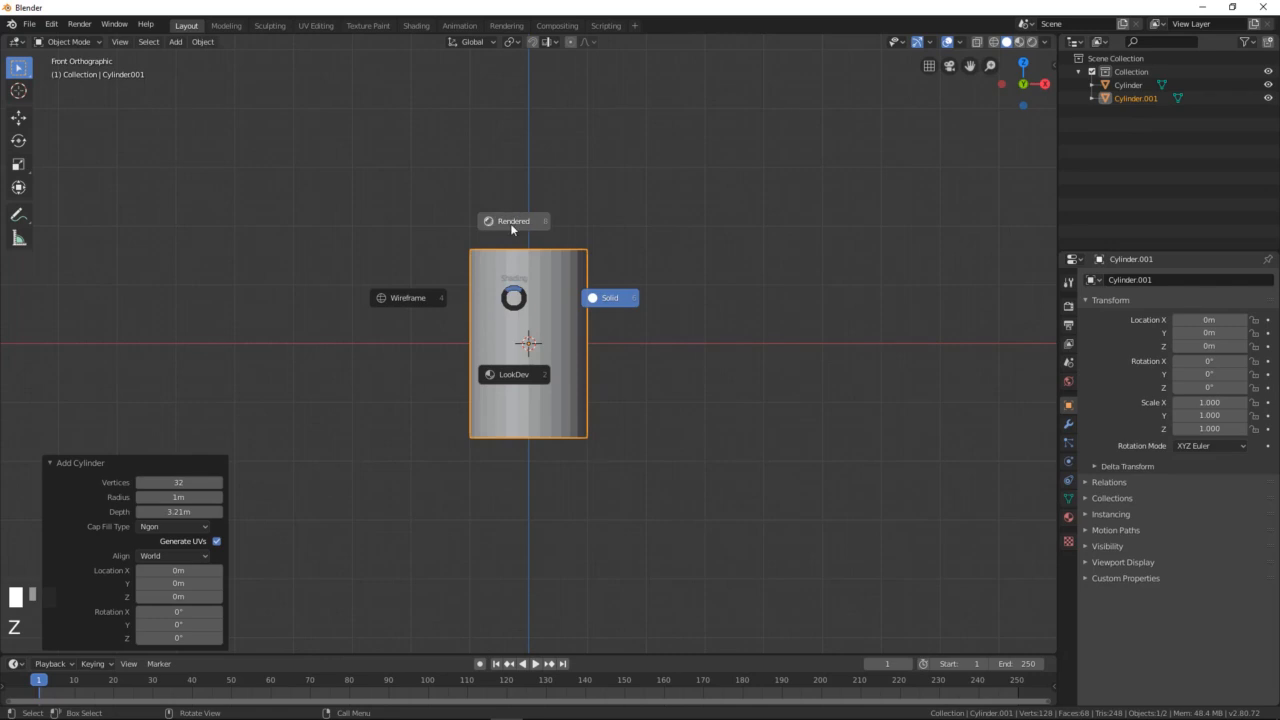
{"action": "left_click", "coordinate": [510, 224]}
{"action": "key", "text": "z"}
{"action": "left_click", "coordinate": [440, 250]}
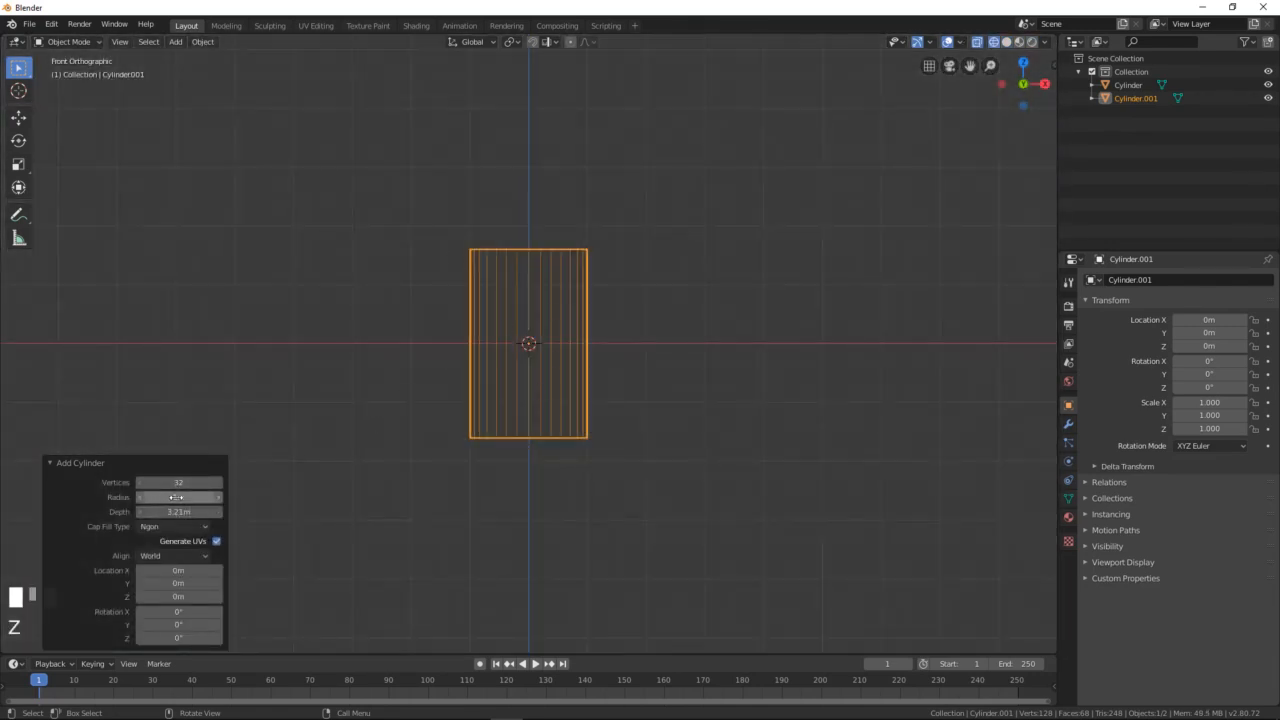
{"action": "left_click_drag", "start_coordinate": [176, 497], "coordinate": [148, 497]}
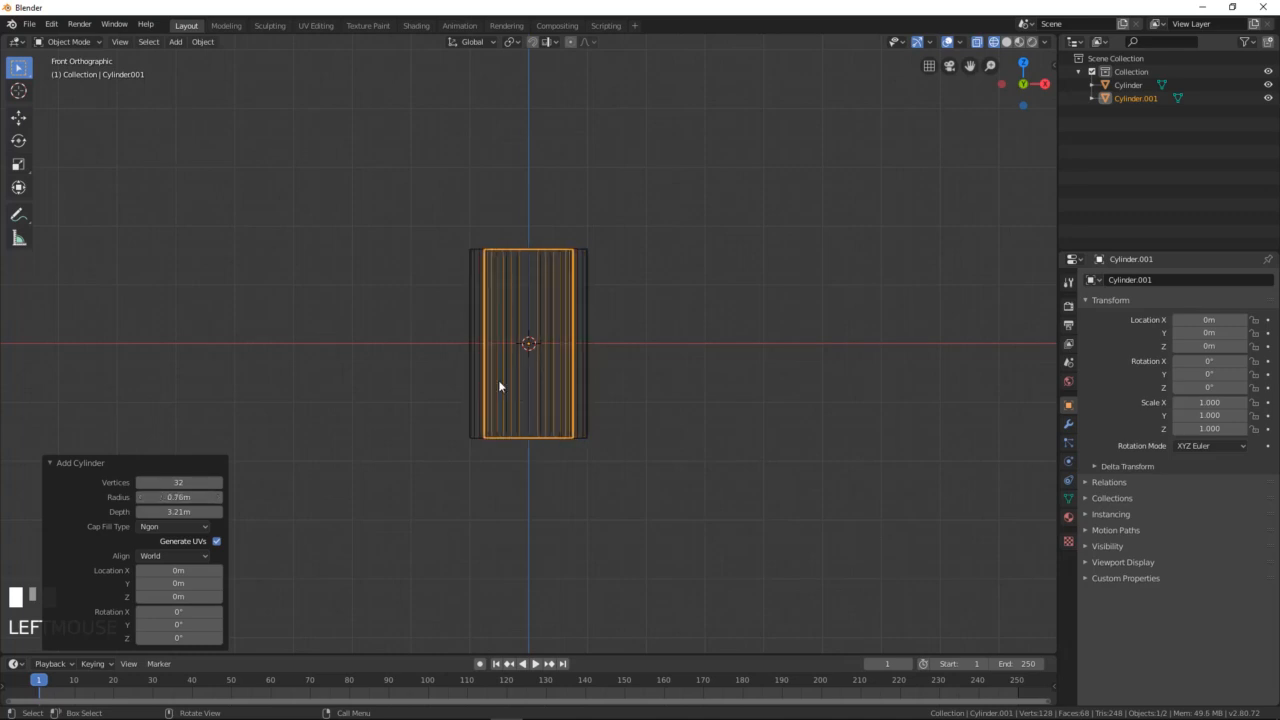
Step: Move the inner cylinder up along Z by about 0.284 m so its top sticks out of the outer one
{"action": "scroll", "coordinate": [499, 384], "scroll_direction": "up", "scroll_amount": 2}
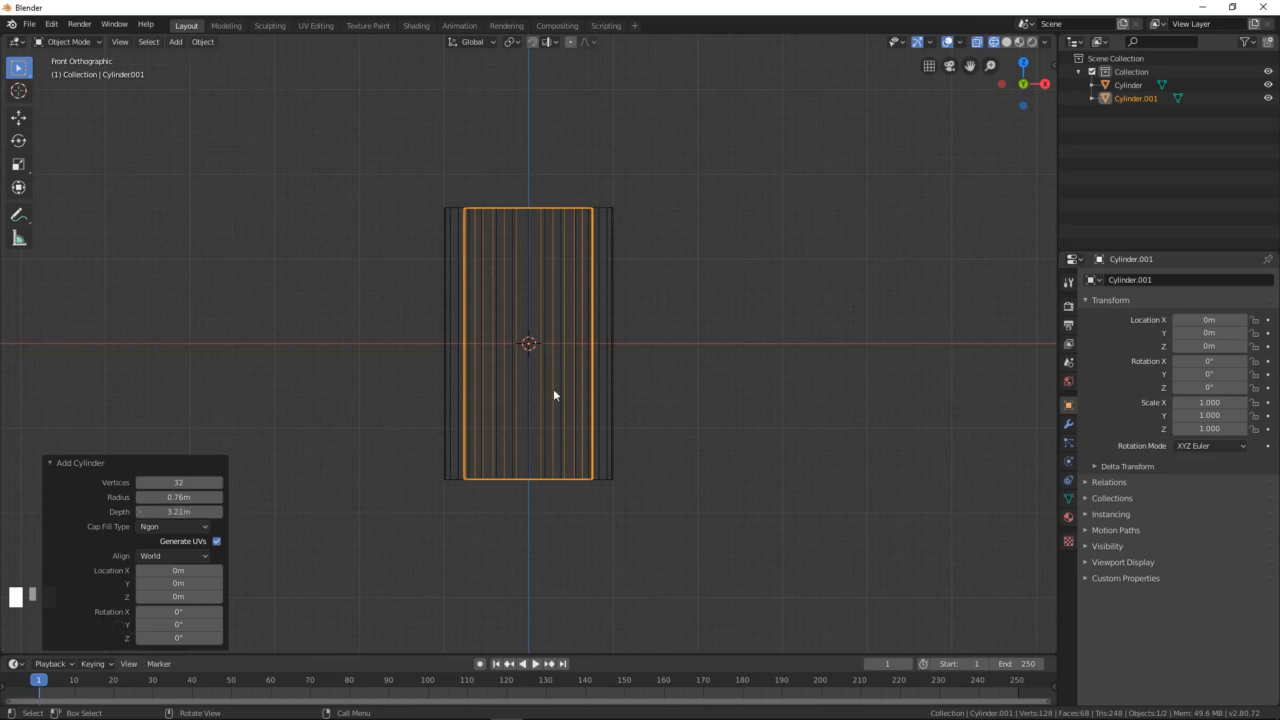
{"action": "key", "text": "g"}
{"action": "key", "text": "z"}
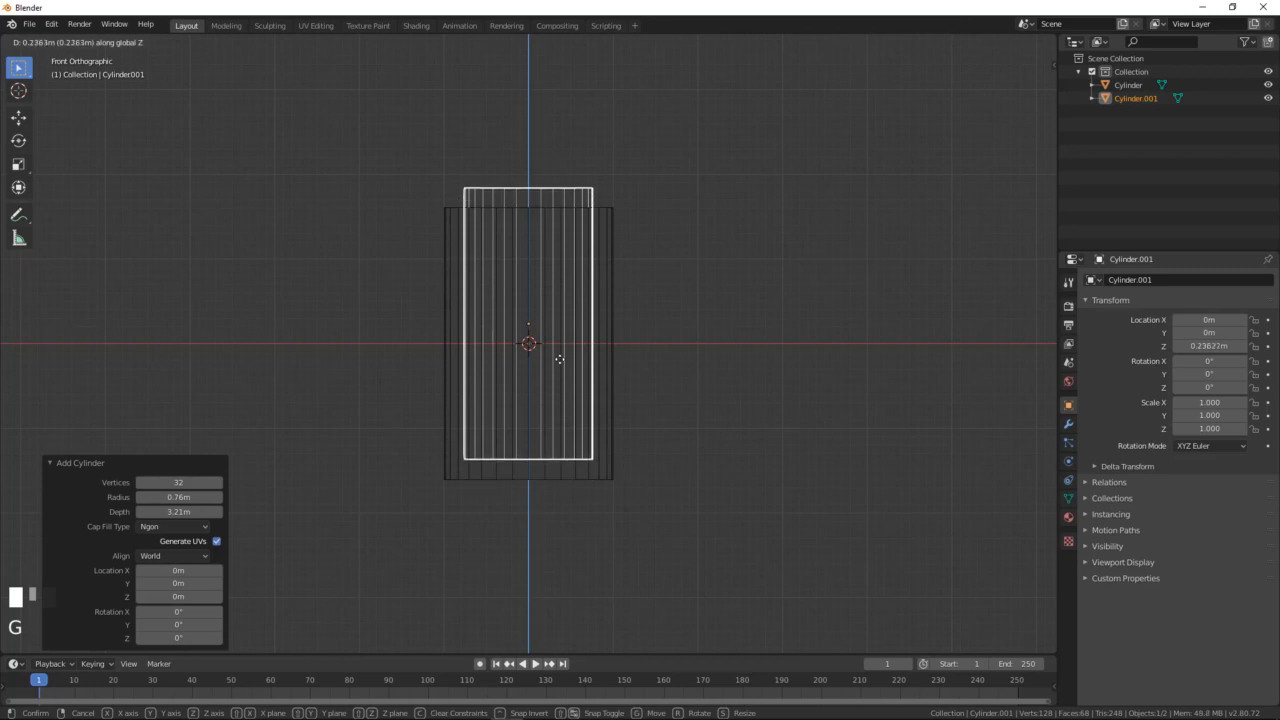
{"action": "left_click", "coordinate": [559, 358]}
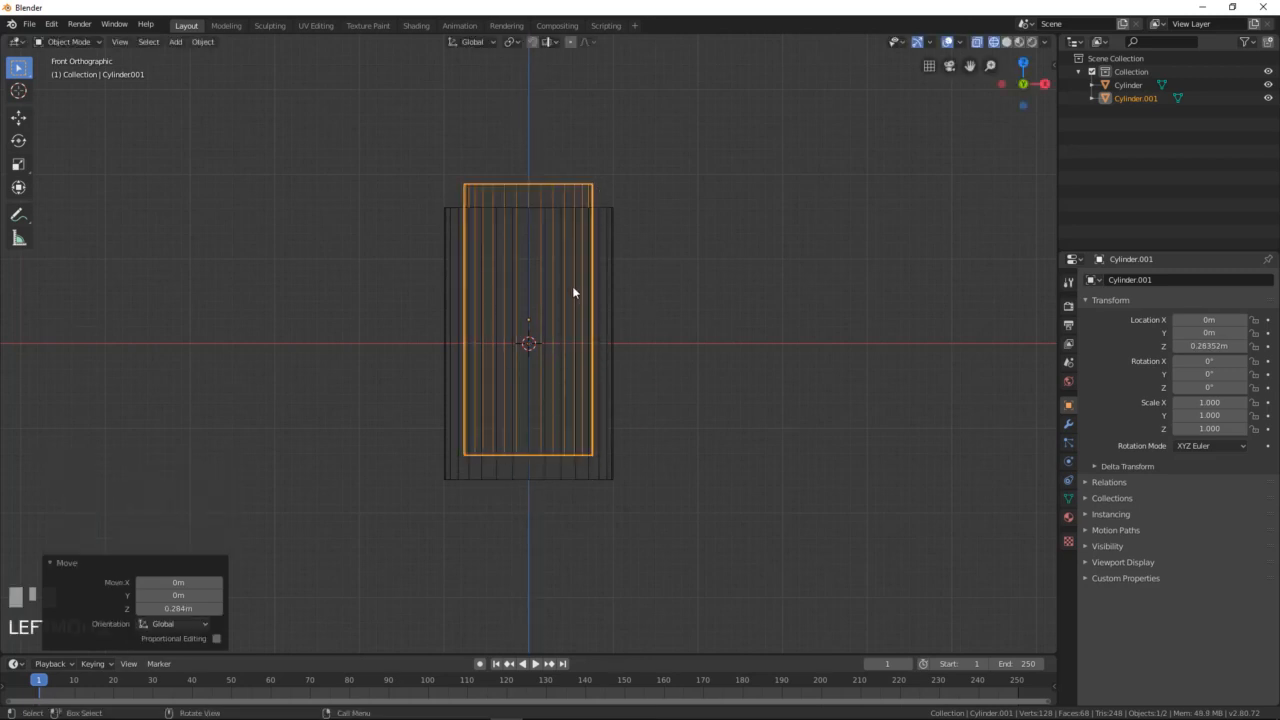
{"action": "mouse_move", "coordinate": [573, 292]}
{"action": "middle_mouse_down"}
{"action": "mouse_move", "coordinate": [544, 359]}
{"action": "mouse_move", "coordinate": [580, 328]}
{"action": "mouse_move", "coordinate": [577, 349]}
{"action": "mouse_move", "coordinate": [577, 272]}
{"action": "middle_mouse_up"}
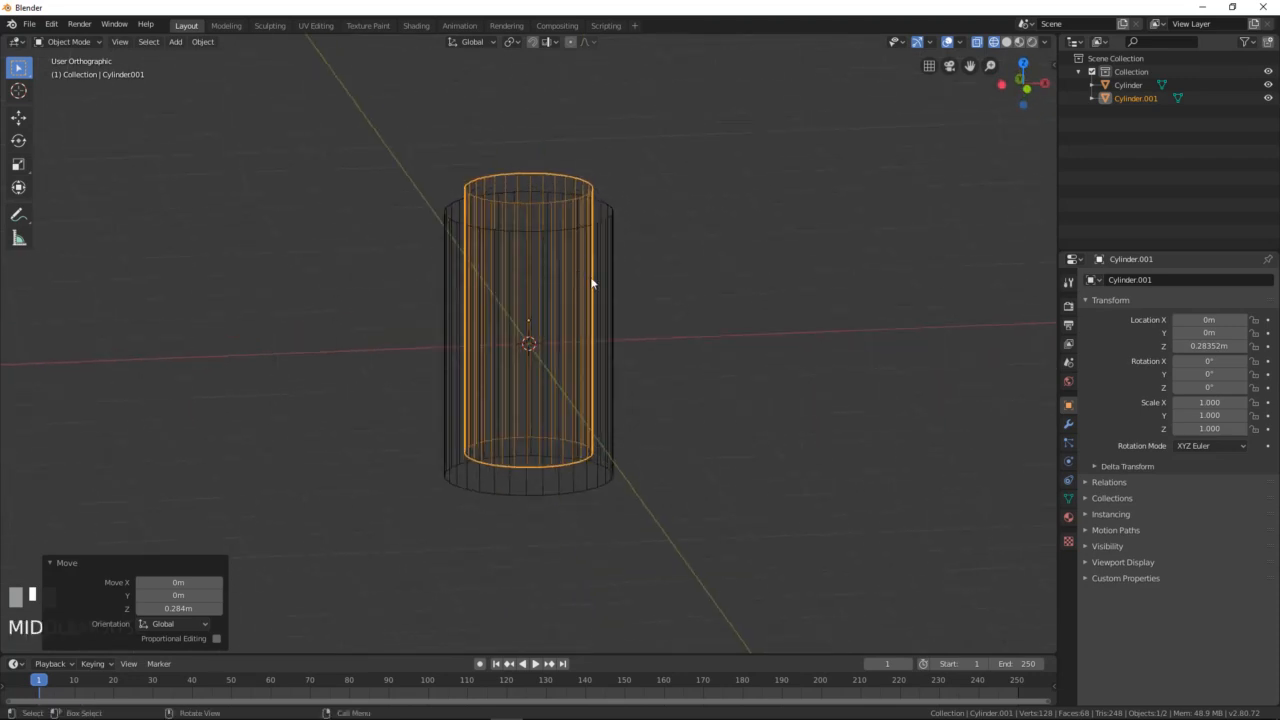
Step: Return the viewport to solid shading and show the Bool Tool options in the sidebar
{"action": "key", "text": "z"}
{"action": "left_click", "coordinate": [686, 277]}
{"action": "mouse_move", "coordinate": [520, 320]}
{"action": "middle_mouse_down"}
{"action": "mouse_move", "coordinate": [490, 212]}
{"action": "mouse_move", "coordinate": [516, 245]}
{"action": "mouse_move", "coordinate": [560, 250]}
{"action": "middle_mouse_up"}
{"action": "left_click_drag", "start_coordinate": [1052, 64], "coordinate": [932, 117]}
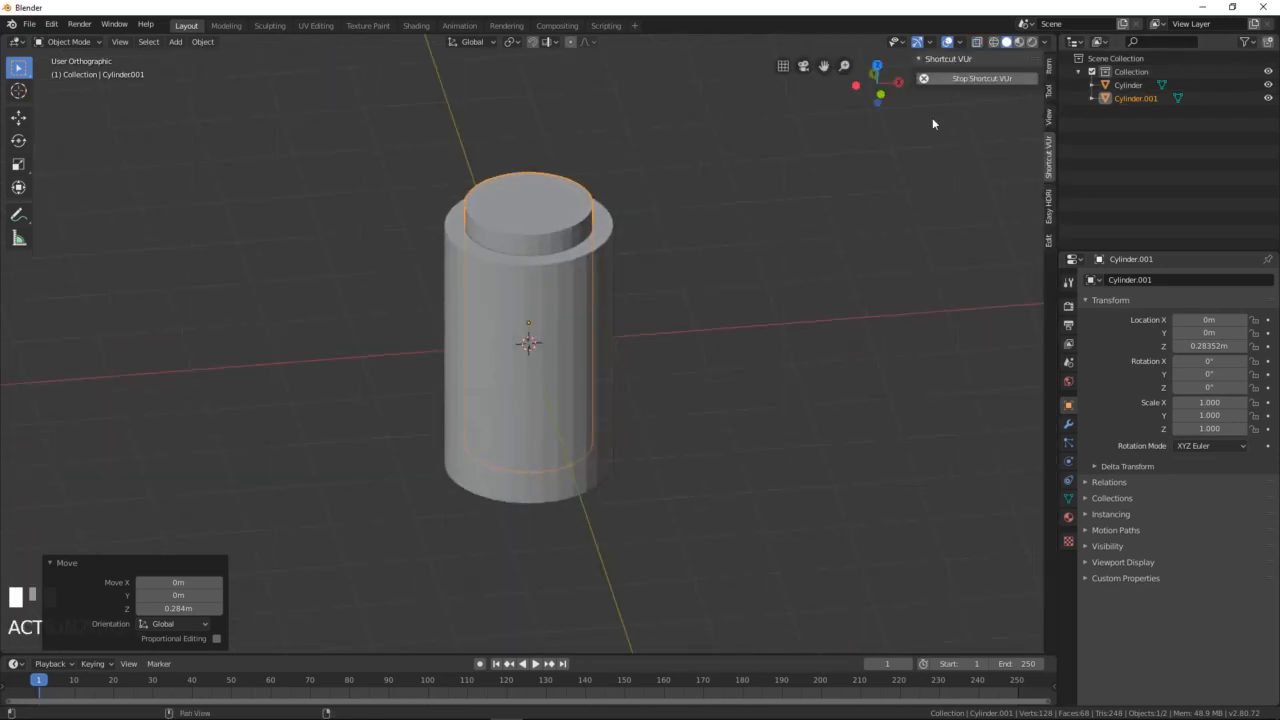
{"action": "left_click", "coordinate": [1047, 240]}
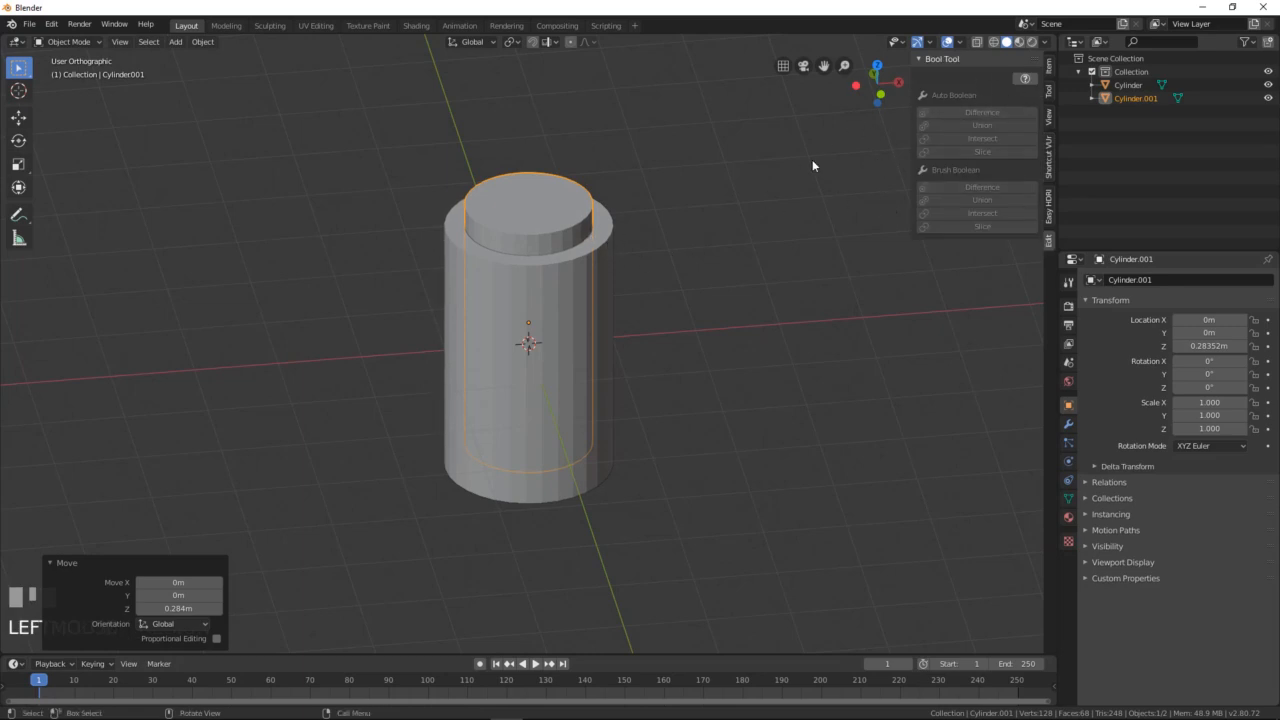
Step: Try to subtract the inner cylinder from the outer one with an Auto Boolean Difference, and undo it
{"action": "left_click", "coordinate": [606, 235], "text": "shift"}
{"action": "middle_click_drag", "start_coordinate": [600, 260], "coordinate": [590, 300]}
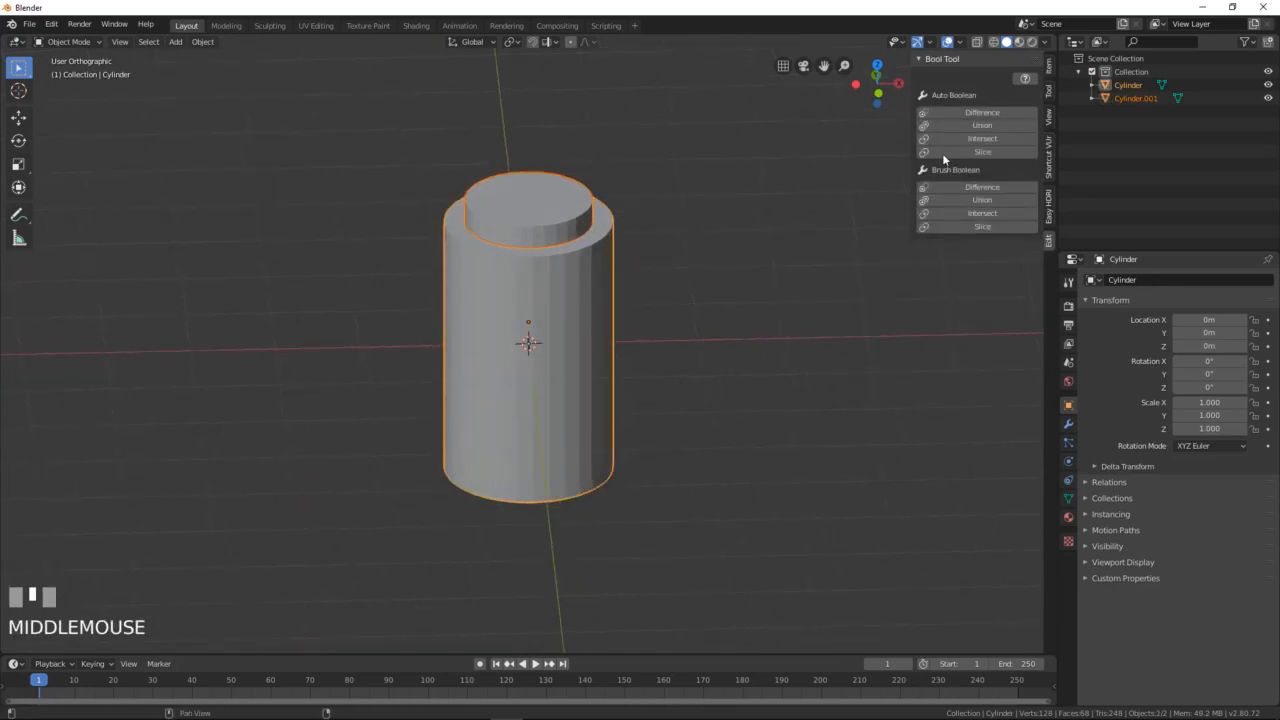
{"action": "left_click", "coordinate": [974, 112]}
{"action": "middle_click_drag", "start_coordinate": [644, 295], "coordinate": [597, 319]}
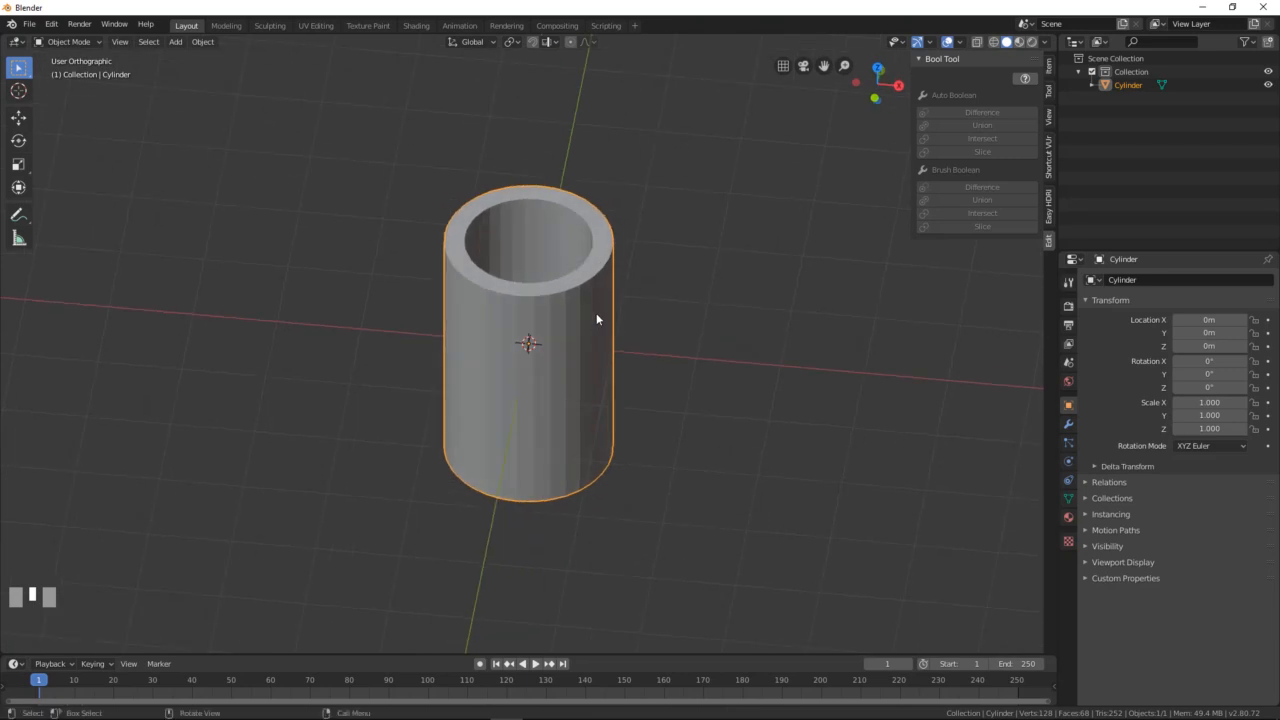
{"action": "key", "text": "ctrl+z"}
Step: Select only the inner cylinder and scale it up uniformly to about 1.096
{"action": "middle_click_drag", "start_coordinate": [579, 328], "coordinate": [549, 259]}
{"action": "left_click", "coordinate": [549, 259]}
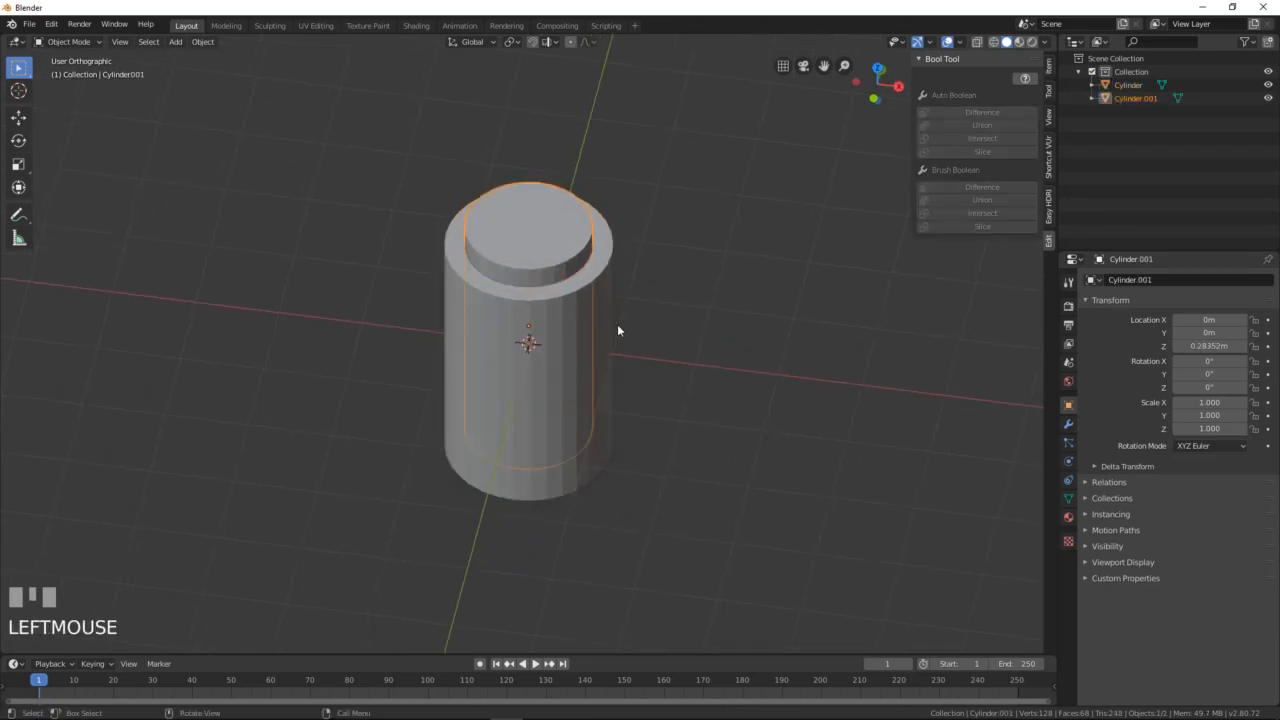
{"action": "key", "text": "s"}
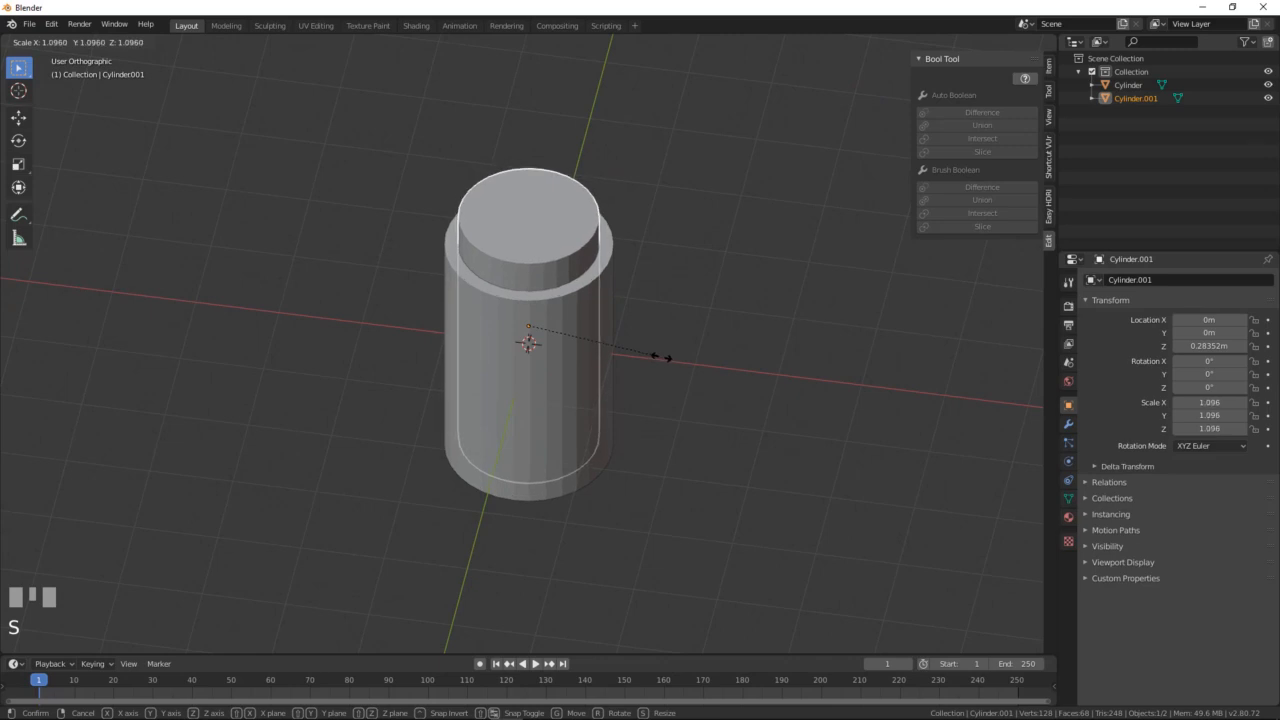
{"action": "left_click", "coordinate": [657, 357]}
{"action": "middle_click_drag", "start_coordinate": [661, 356], "coordinate": [563, 266]}
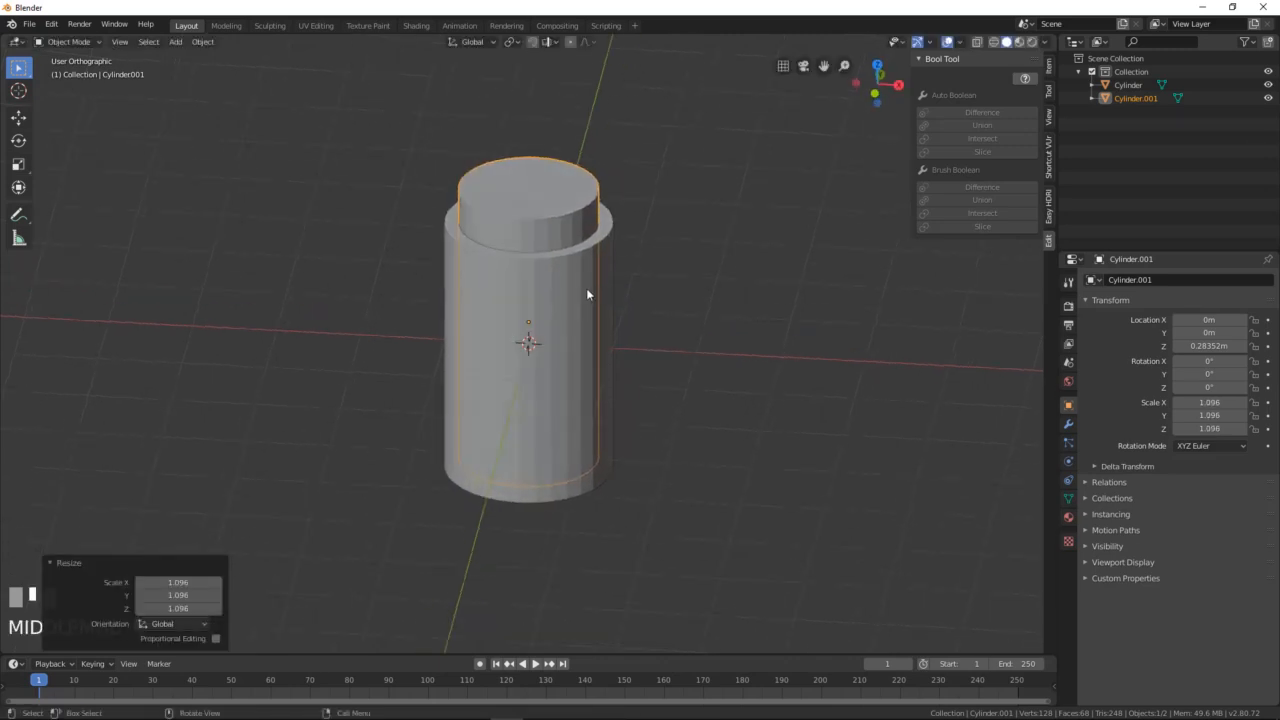
Step: Adjust the inner cylinder's height along Z to a location of about 0.263 m
{"action": "key", "text": "g"}
{"action": "key", "text": "z"}
{"action": "left_click", "coordinate": [586, 292]}
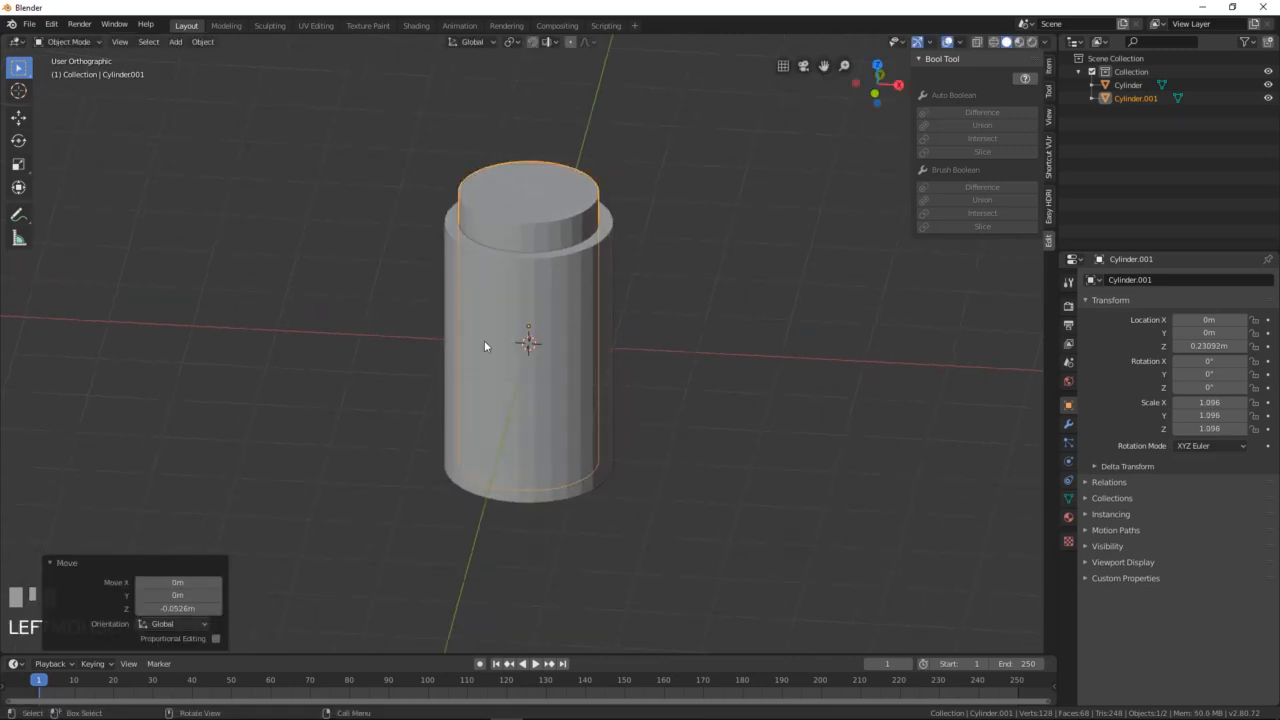
{"action": "middle_click_drag", "start_coordinate": [484, 340], "coordinate": [553, 308]}
{"action": "key", "text": "g"}
{"action": "key", "text": "z"}
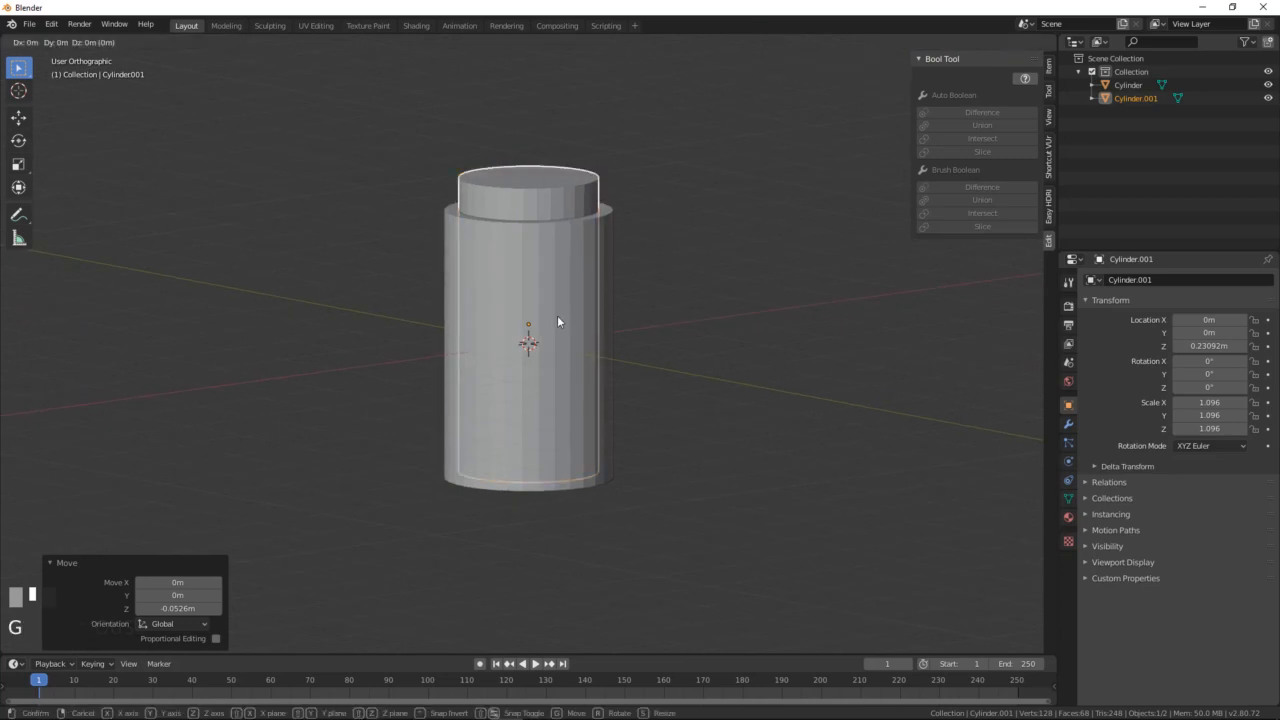
{"action": "left_click", "coordinate": [555, 355]}
{"action": "middle_click_drag", "start_coordinate": [555, 355], "coordinate": [552, 352]}
Step: In front view, shrink the inner cylinder slightly to a uniform scale of about 1.095
{"action": "key", "text": "KP_1"}
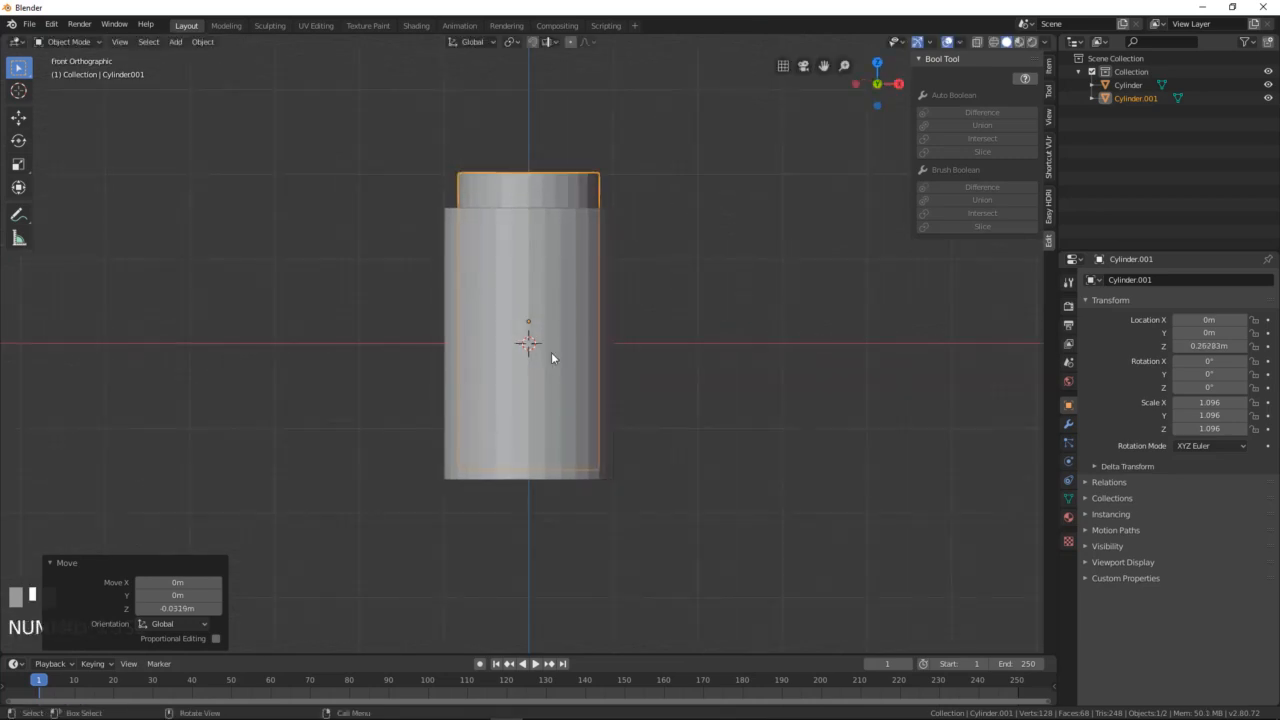
{"action": "key", "text": "s"}
{"action": "left_click", "coordinate": [657, 347]}
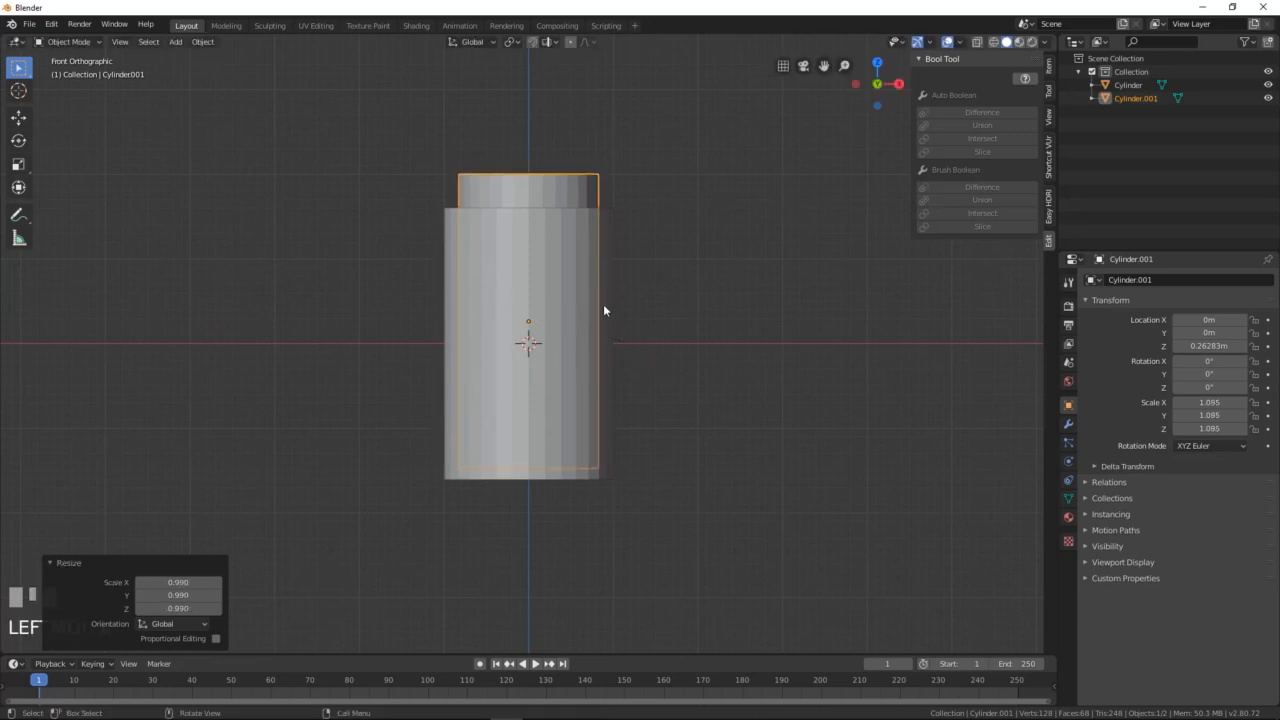
Step: Add the outer cylinder to the selection and cut the inner one out of it with an Auto Boolean Difference
{"action": "middle_click_drag", "start_coordinate": [603, 309], "coordinate": [584, 330]}
{"action": "left_click", "coordinate": [591, 293], "text": "shift"}
{"action": "left_click", "coordinate": [982, 112]}
{"action": "scroll", "coordinate": [538, 402], "scroll_direction": "down", "scroll_amount": 2}
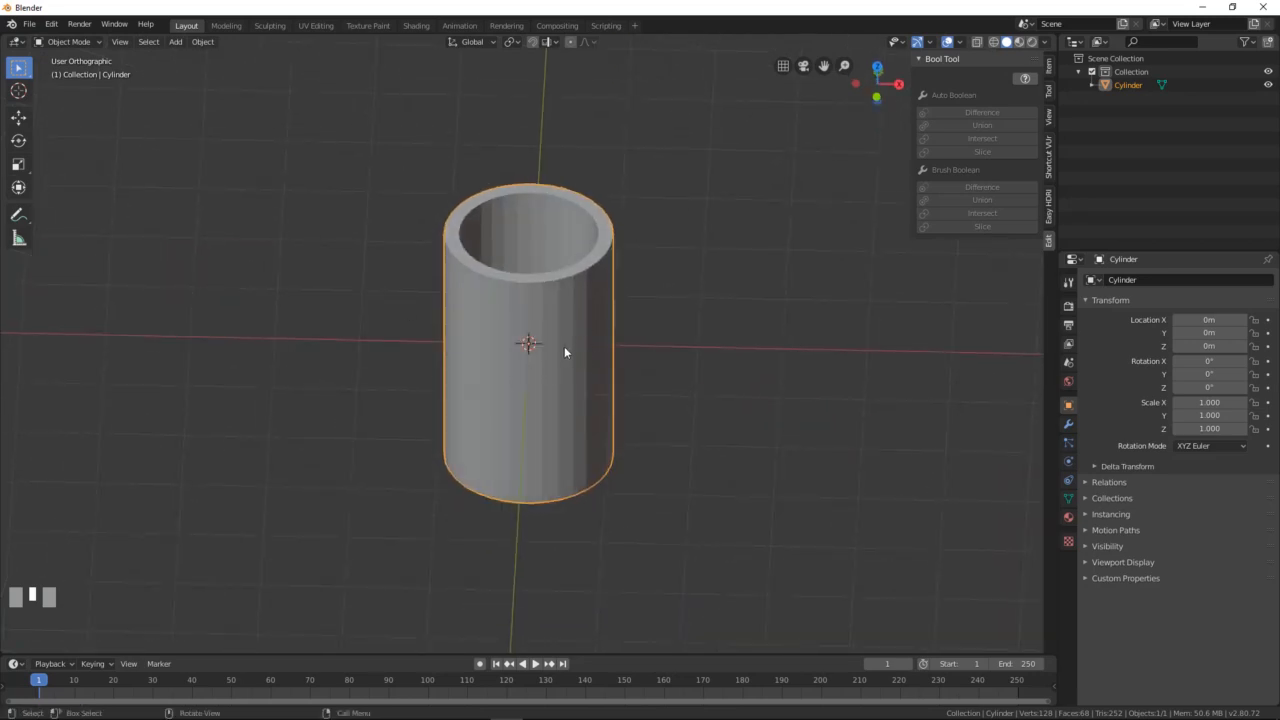
{"action": "middle_click_drag", "start_coordinate": [564, 346], "coordinate": [565, 343]}
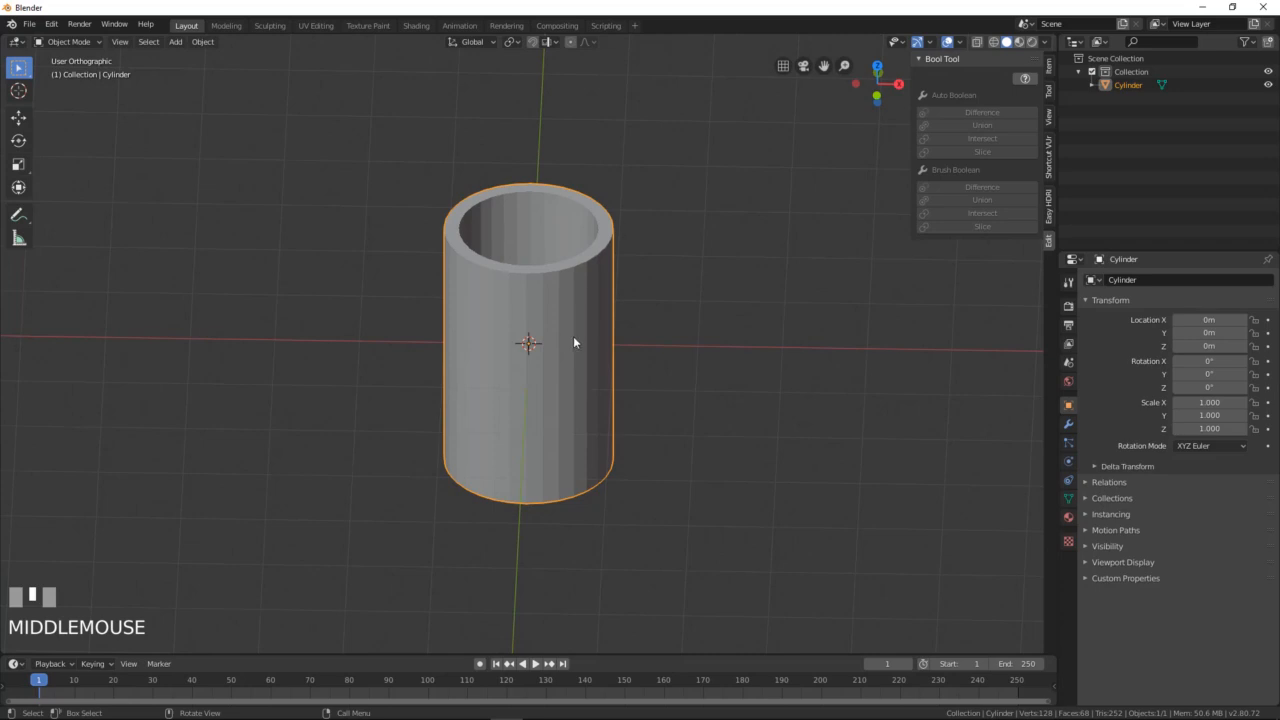
Step: In front view, add a torus mesh and rotate it 90° about the X axis
{"action": "key", "text": "KP_1"}
{"action": "scroll", "coordinate": [590, 350], "scroll_direction": "down", "scroll_amount": 1}
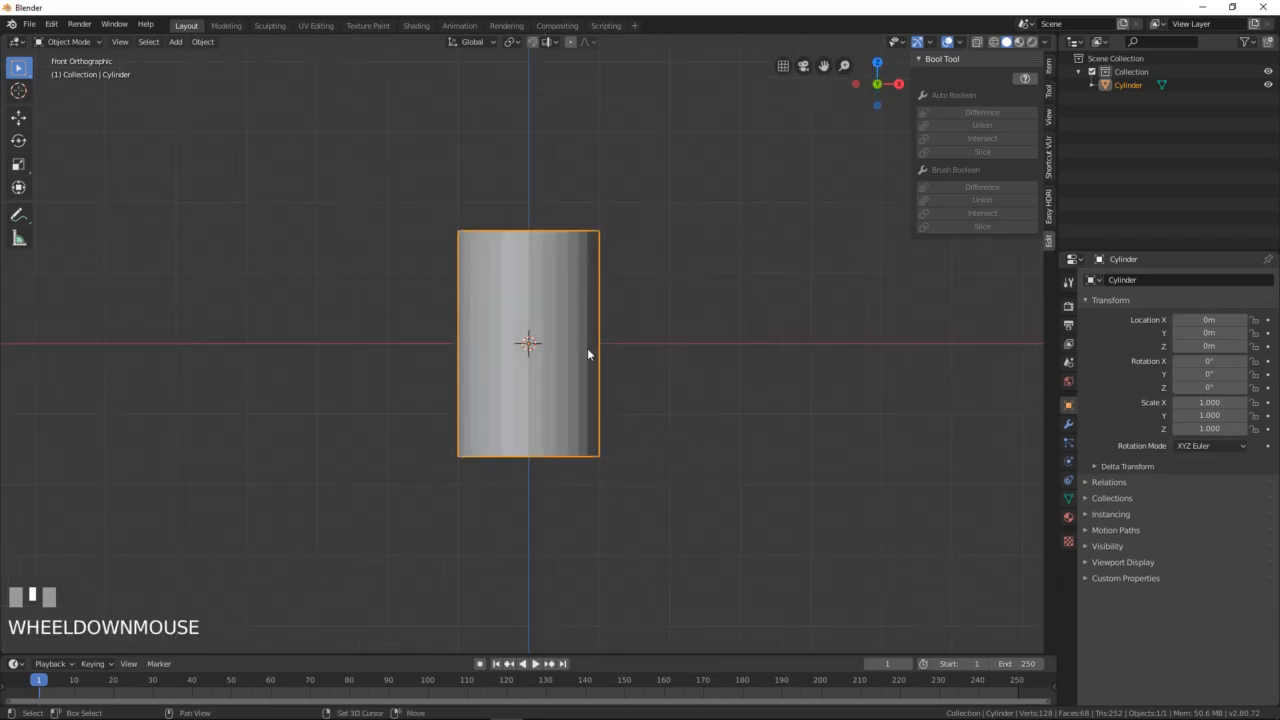
{"action": "key", "text": "shift+a"}
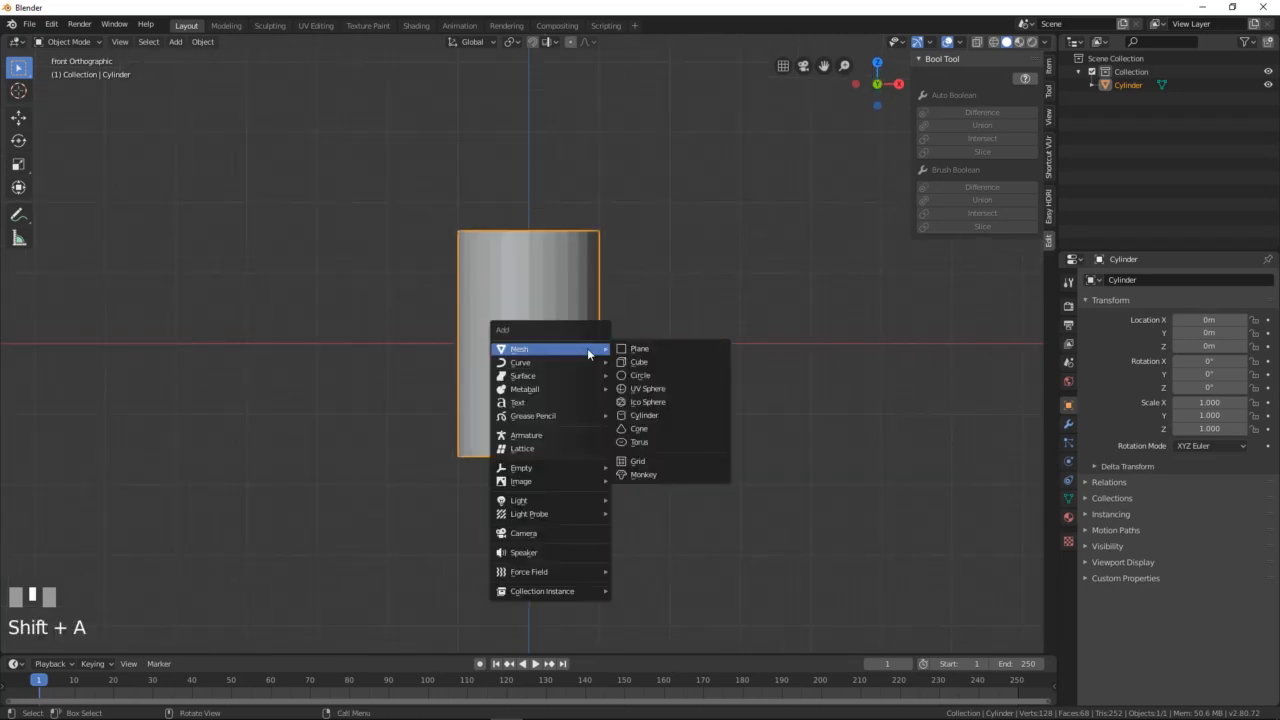
{"action": "left_click", "coordinate": [644, 443]}
{"action": "scroll", "coordinate": [595, 362], "scroll_direction": "down", "scroll_amount": 2}
{"action": "scroll", "coordinate": [573, 298], "scroll_direction": "up", "scroll_amount": 2}
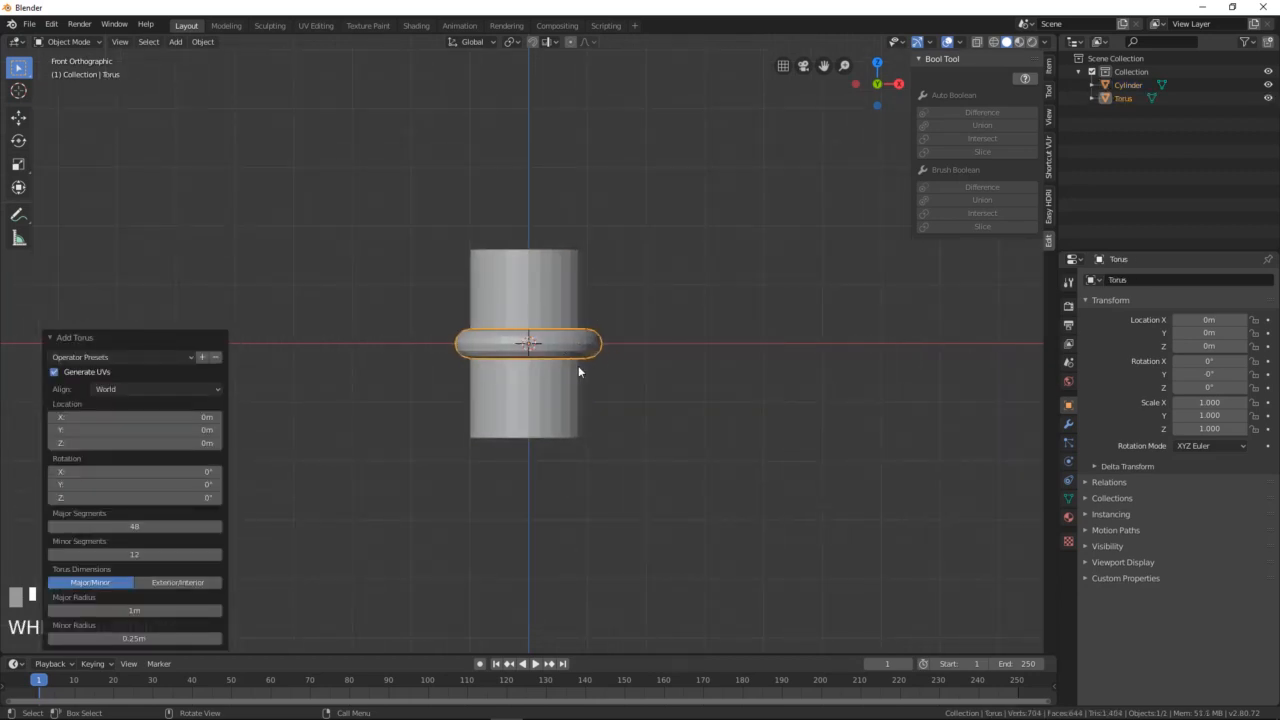
{"action": "type", "text": "rx"}
{"action": "type", "text": "90"}
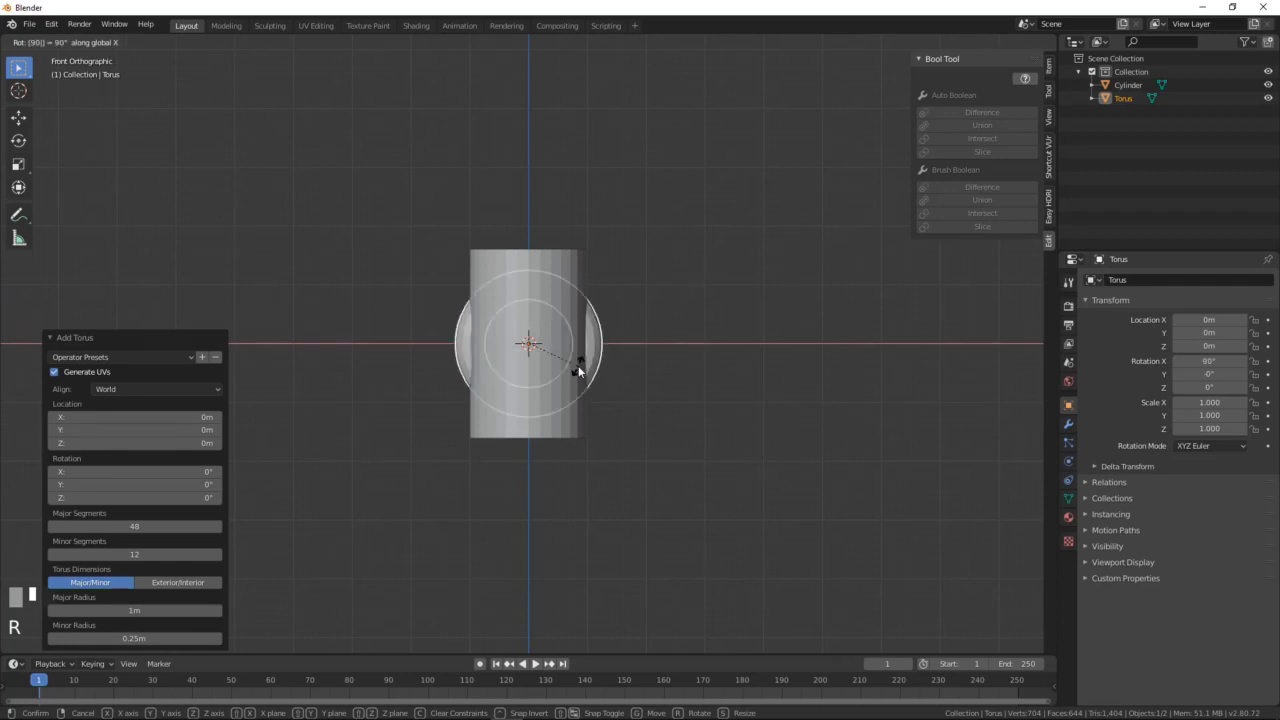
{"action": "left_click", "coordinate": [578, 371]}
Step: Scale the torus down uniformly to about 0.766 and place it overlapping the cylinder's wall as a handle, at about X 0.885 m, Z 0.295 m
{"action": "key", "text": "g"}
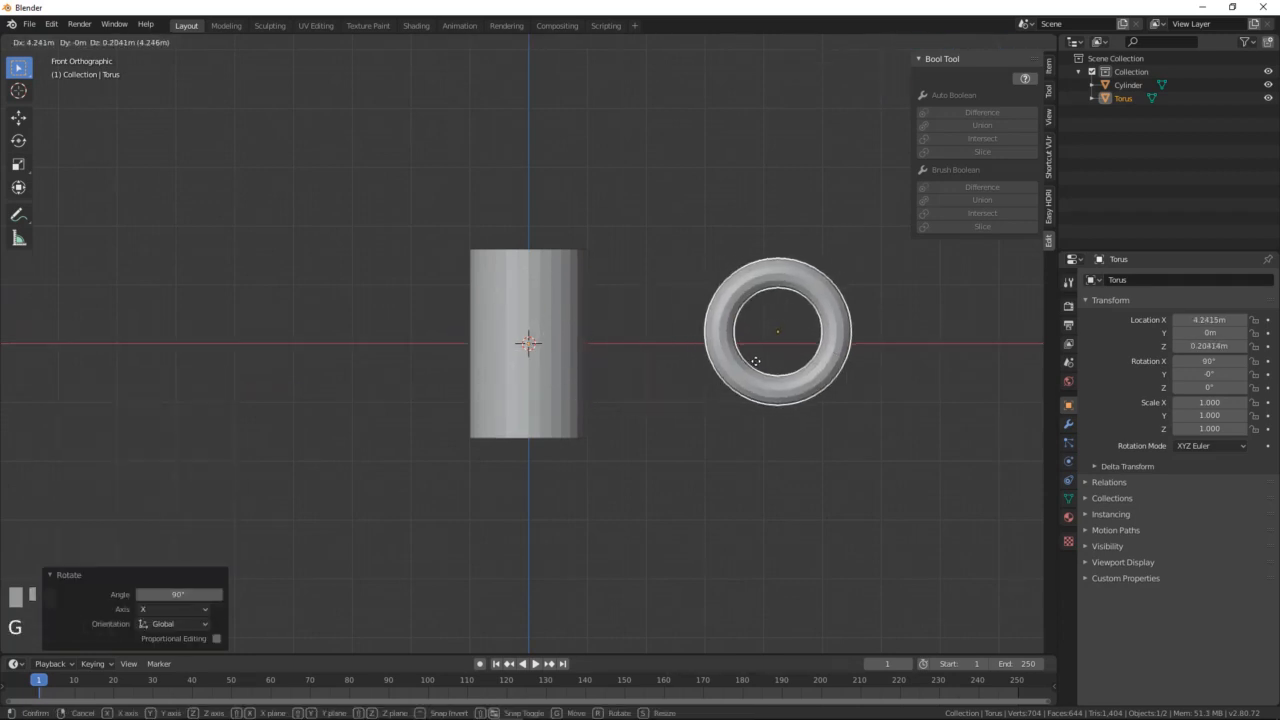
{"action": "left_click", "coordinate": [694, 360]}
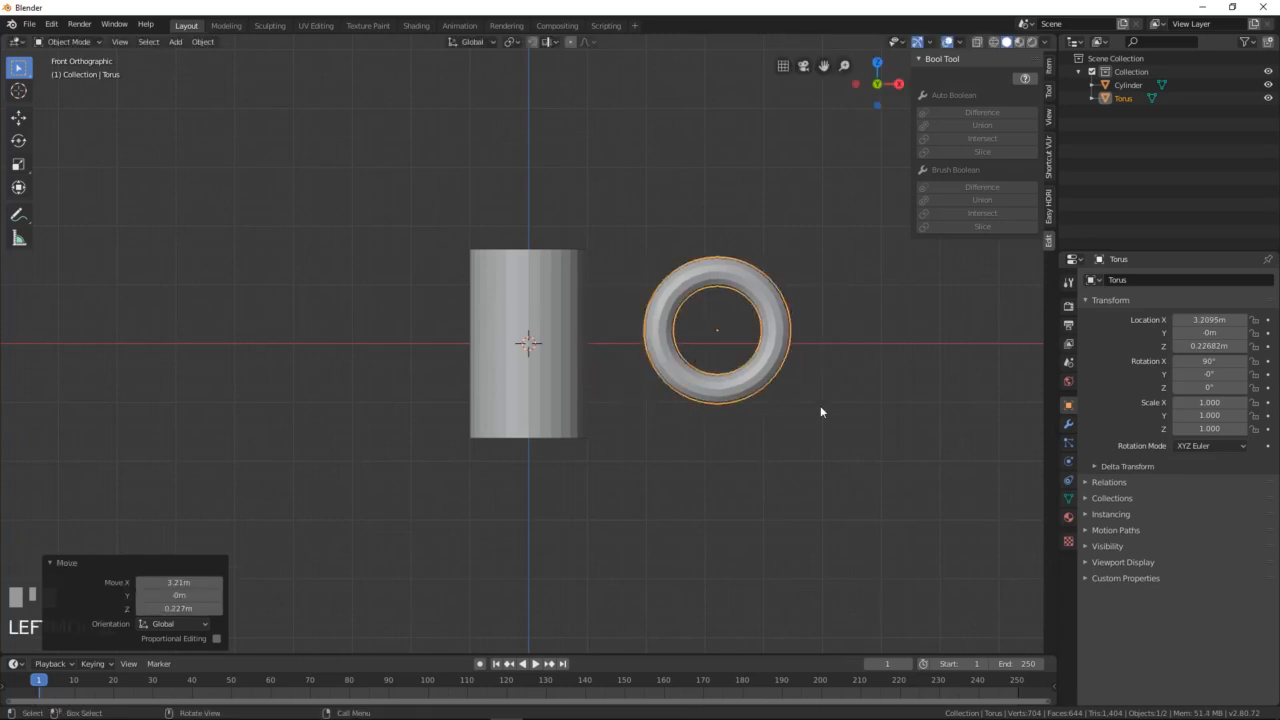
{"action": "key", "text": "s"}
{"action": "left_click", "coordinate": [788, 371]}
{"action": "key", "text": "g"}
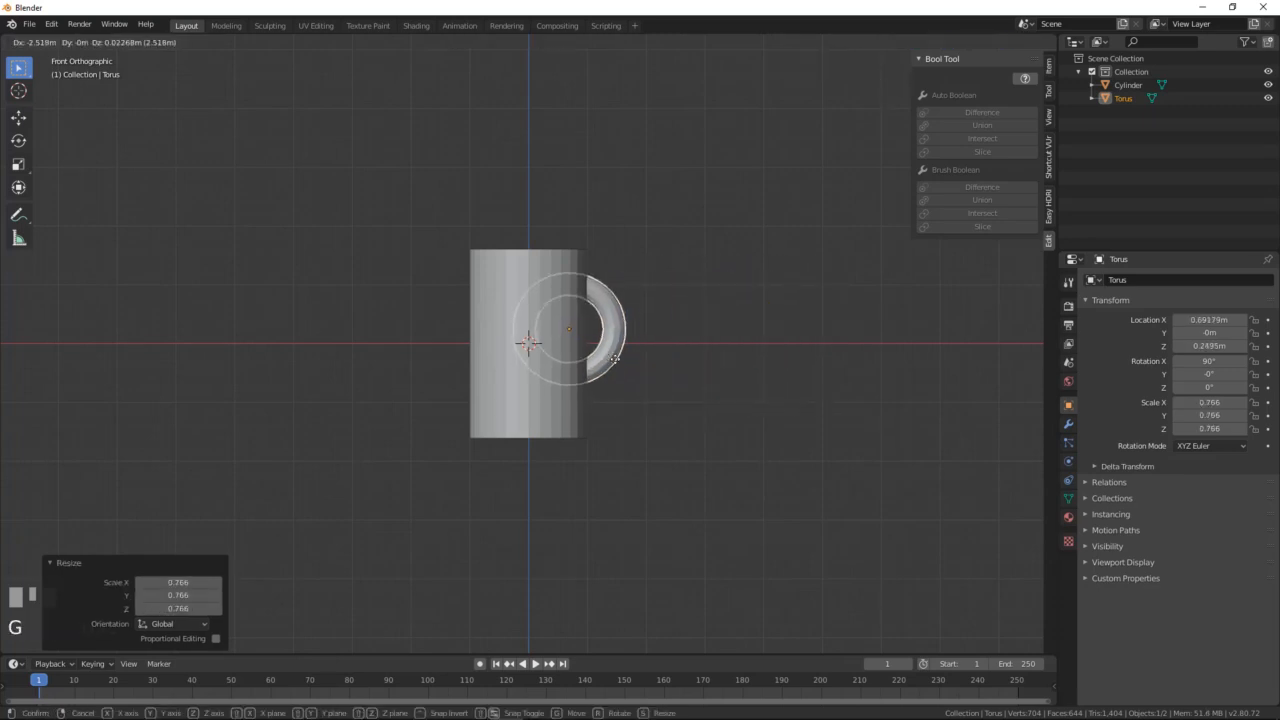
{"action": "left_click", "coordinate": [620, 360]}
Step: Adjust the torus along the Z and X axes to a location of about X 1.003 m, Z 0.135 m
{"action": "middle_click_drag", "start_coordinate": [620, 360], "coordinate": [609, 266]}
{"action": "key", "text": "g"}
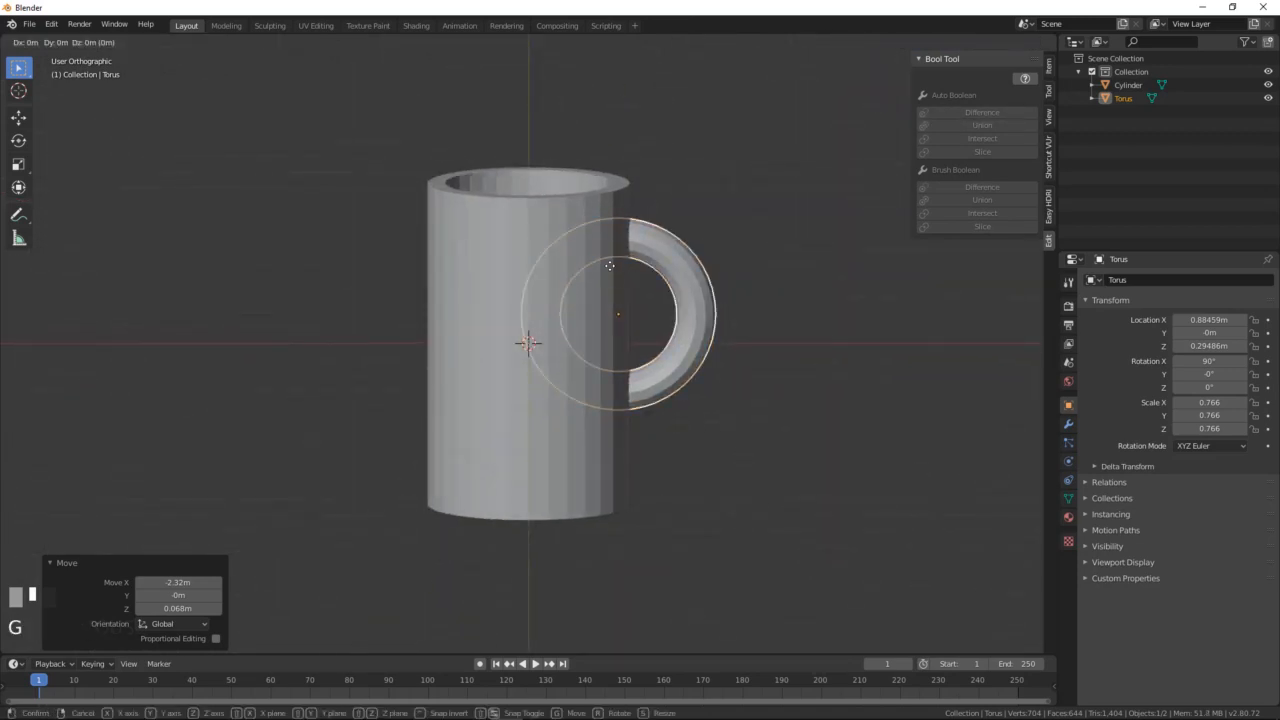
{"action": "key", "text": "z"}
{"action": "left_click", "coordinate": [652, 292]}
{"action": "key", "text": "g"}
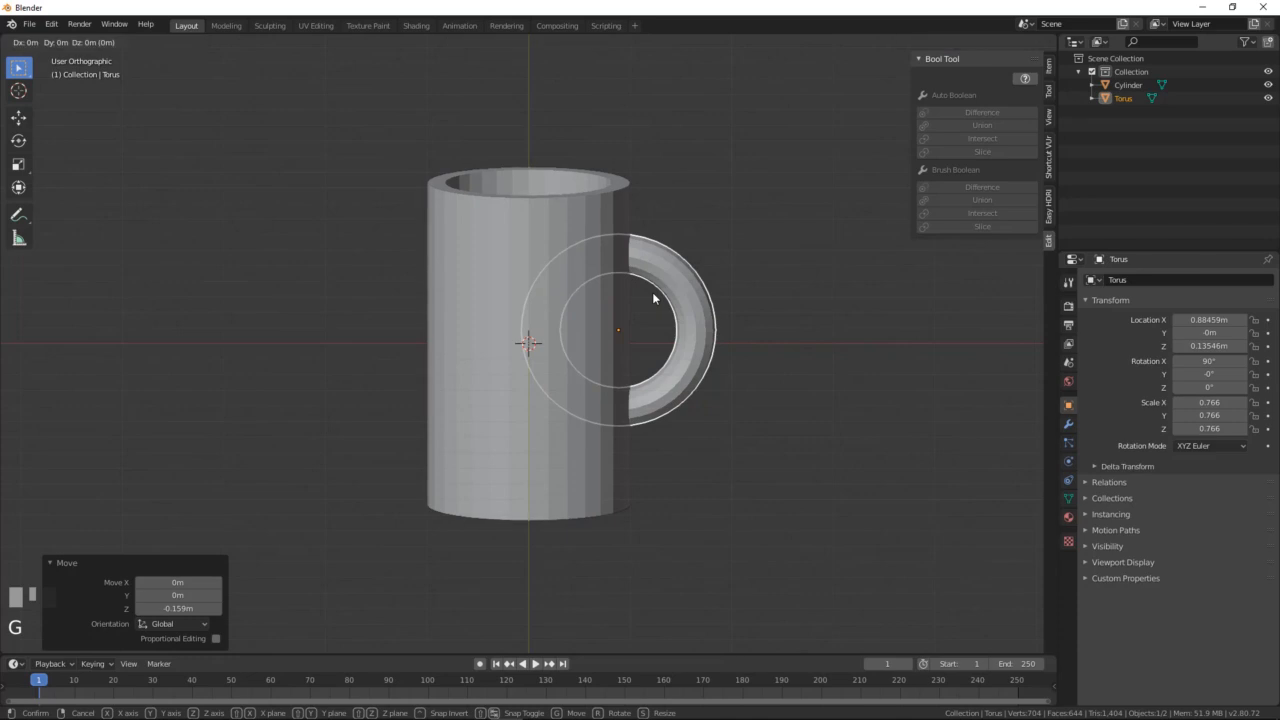
{"action": "key", "text": "y"}
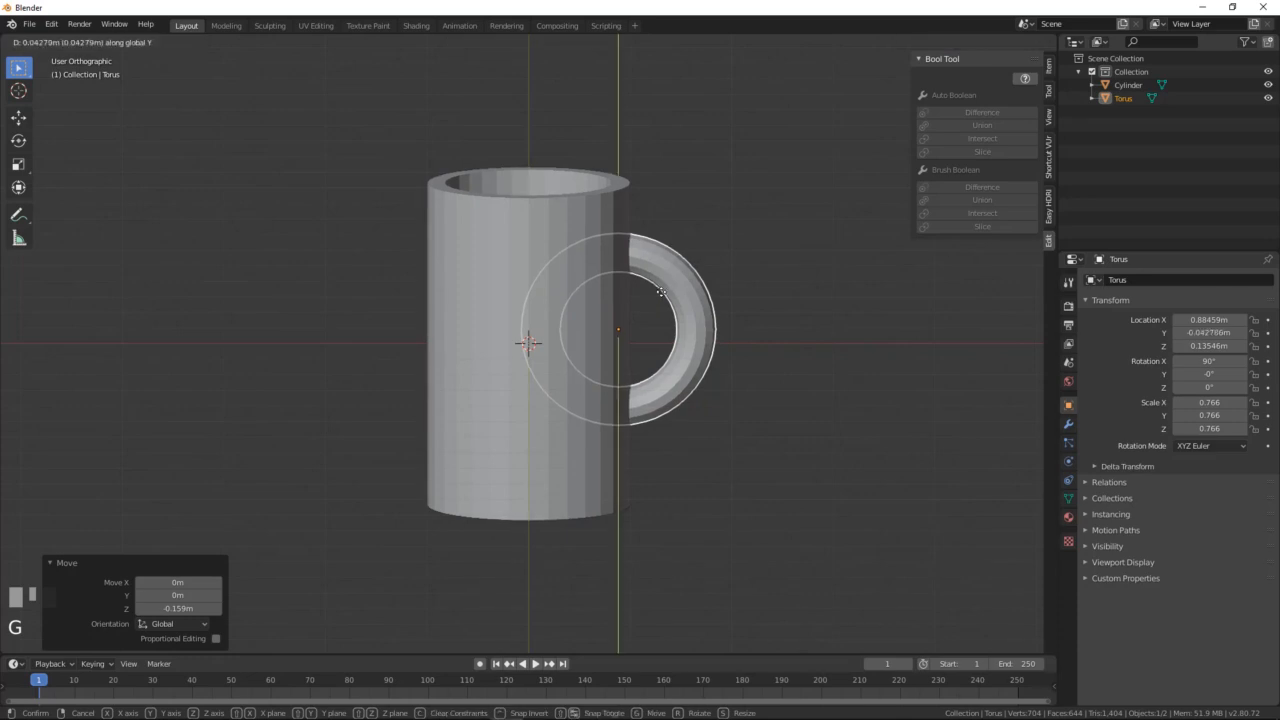
{"action": "key", "text": "x"}
{"action": "left_click", "coordinate": [668, 293]}
Step: Check the torus inside the cylinder from above and move it clear of the cylinder in front view, to about X 5.84 m, Z 0.10 m
{"action": "middle_click_drag", "start_coordinate": [587, 312], "coordinate": [615, 445]}
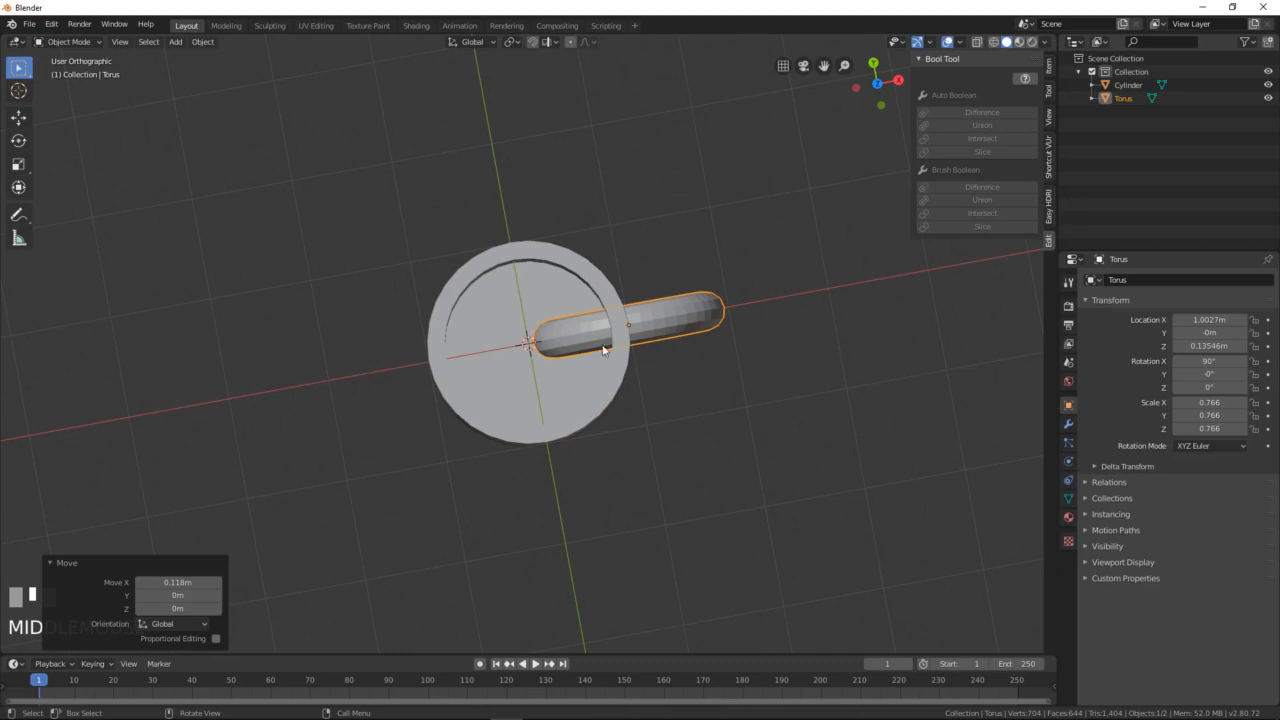
{"action": "middle_click_drag", "start_coordinate": [590, 366], "coordinate": [510, 325]}
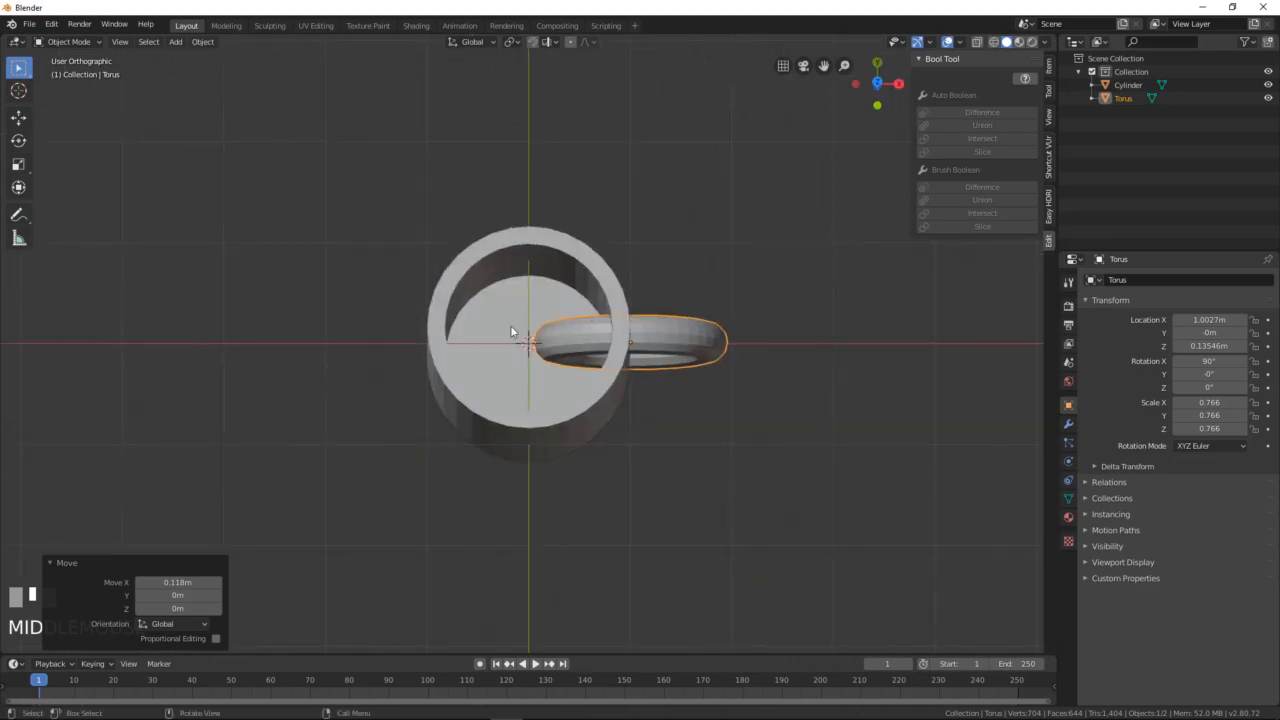
{"action": "middle_click_drag", "start_coordinate": [588, 364], "coordinate": [604, 257]}
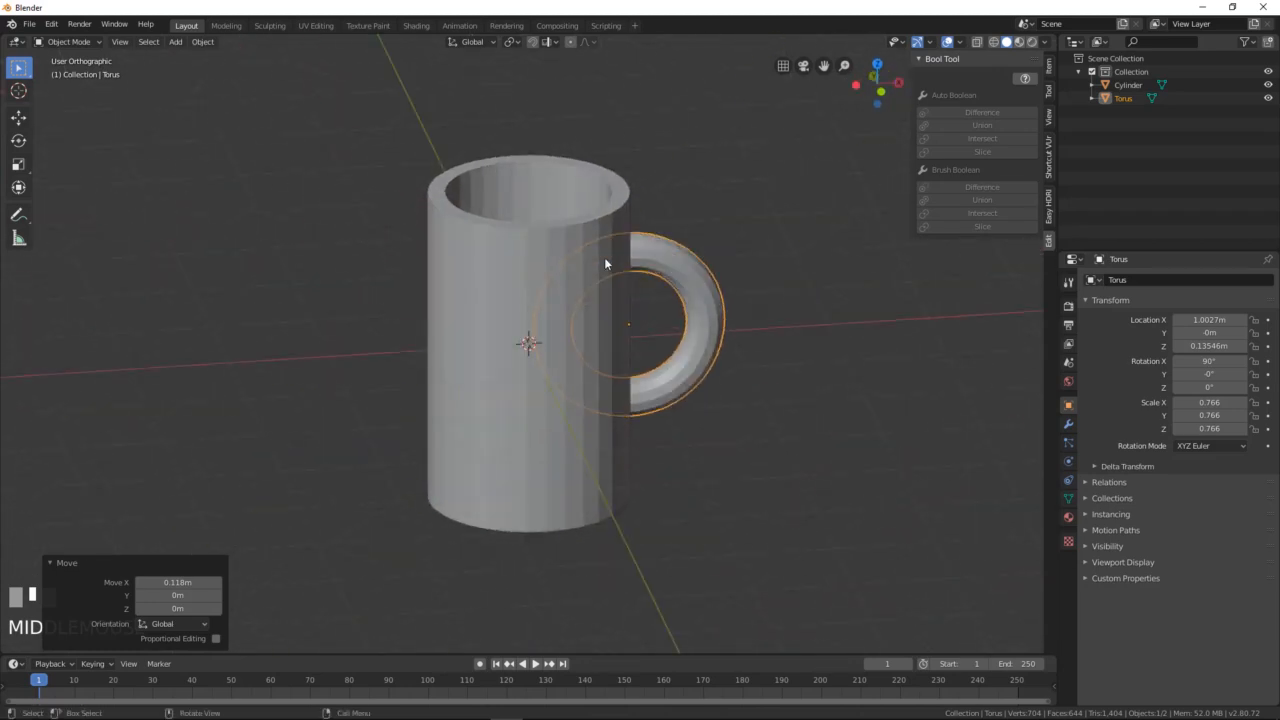
{"action": "key", "text": "KP_1"}
{"action": "scroll", "coordinate": [600, 262], "scroll_direction": "down", "scroll_amount": 5}
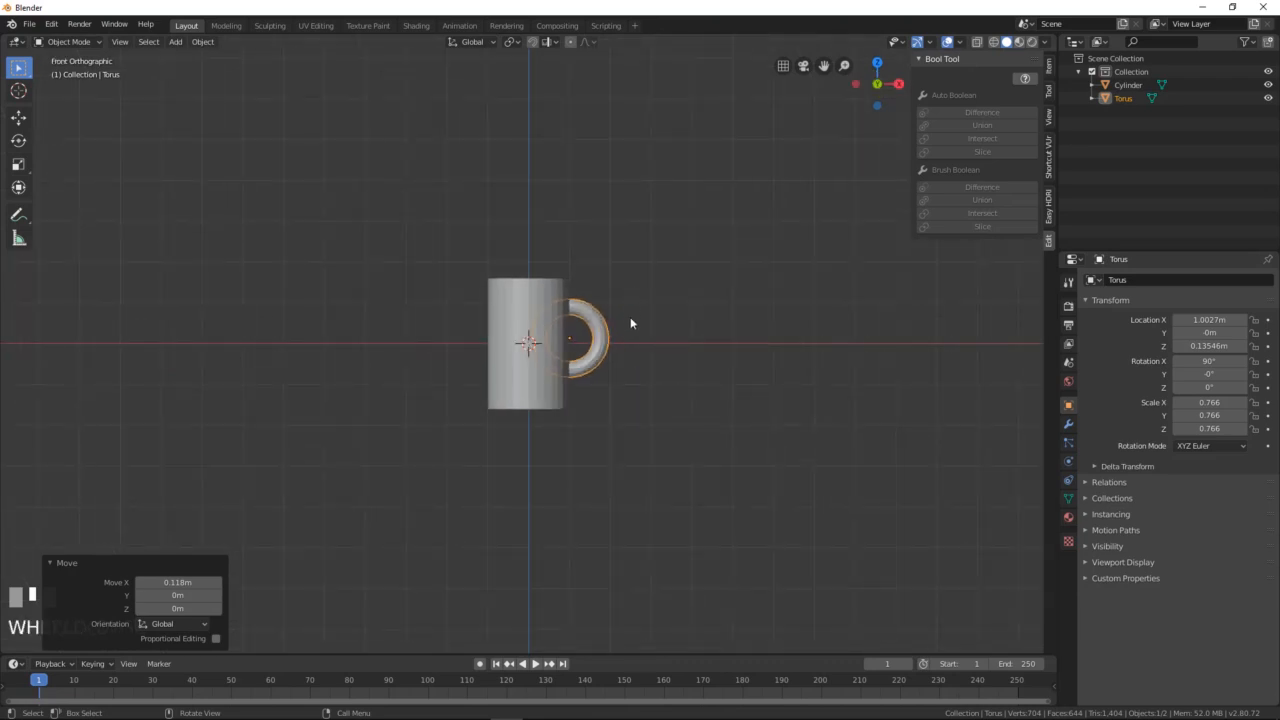
{"action": "key", "text": "g"}
{"action": "left_click", "coordinate": [787, 347]}
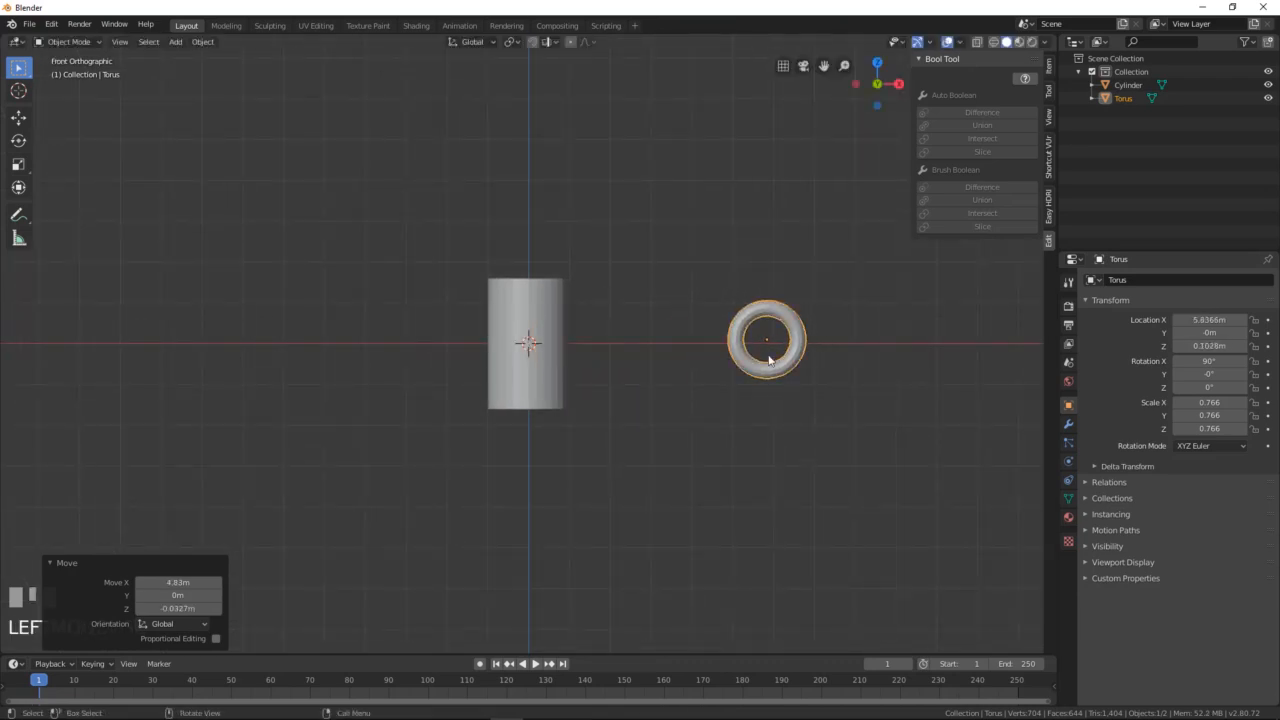
Step: Add a cube, scale it to about 1.496 and position it over the torus's cylinder-facing half, at about X 4.24 m, Z 0.08 m
{"action": "scroll", "coordinate": [787, 347], "scroll_direction": "up", "scroll_amount": 2}
{"action": "key", "text": "shift+a"}
{"action": "mouse_move", "coordinate": [785, 340]}
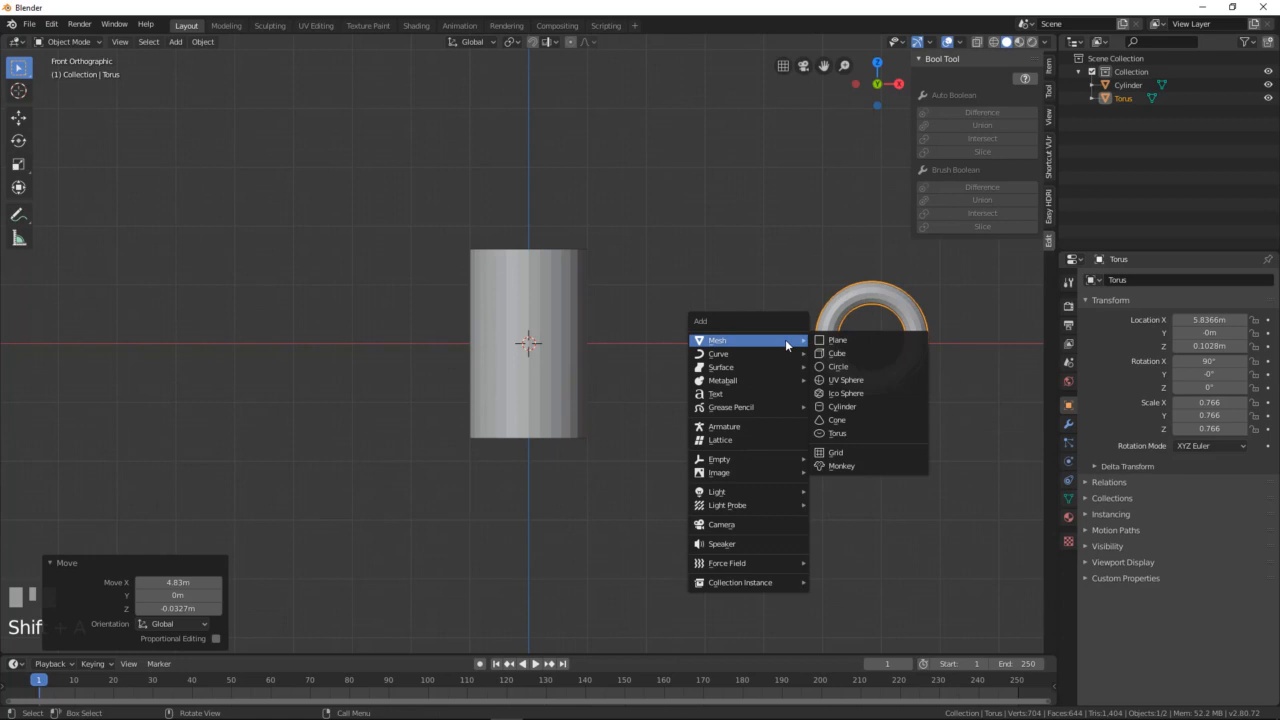
{"action": "left_click", "coordinate": [838, 354]}
{"action": "key", "text": "g"}
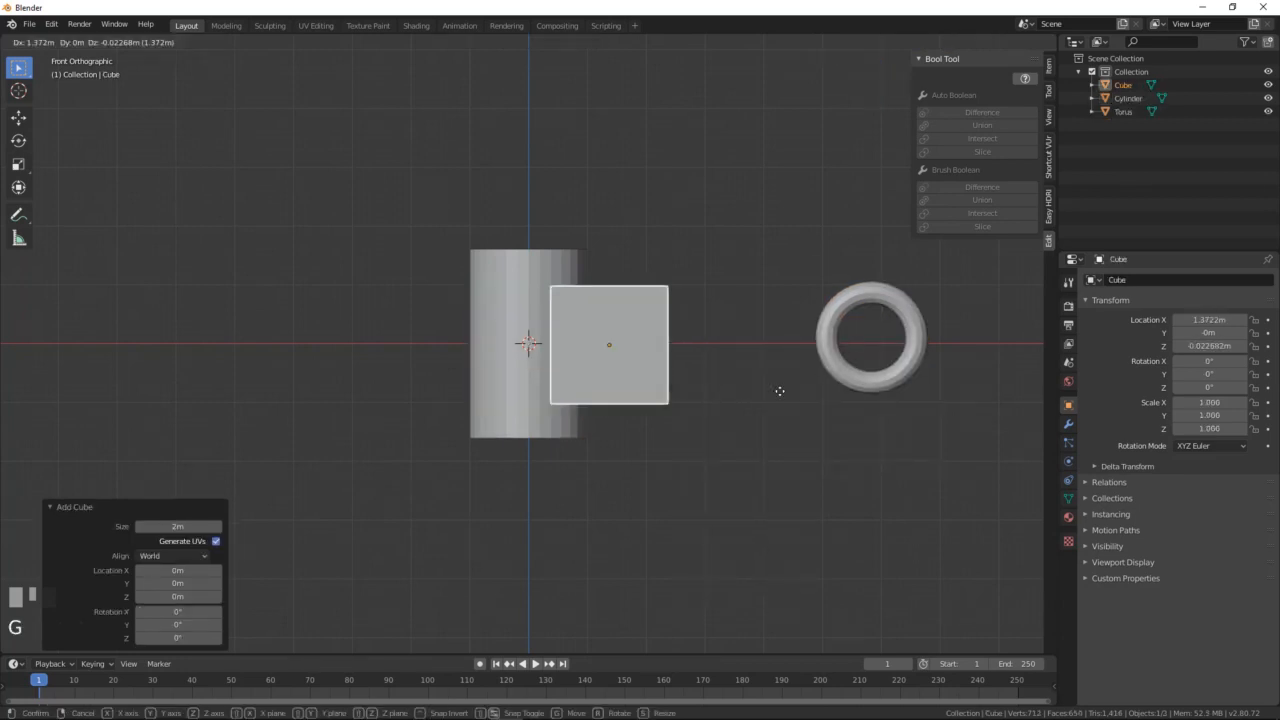
{"action": "left_click", "coordinate": [871, 390]}
{"action": "key", "text": "s"}
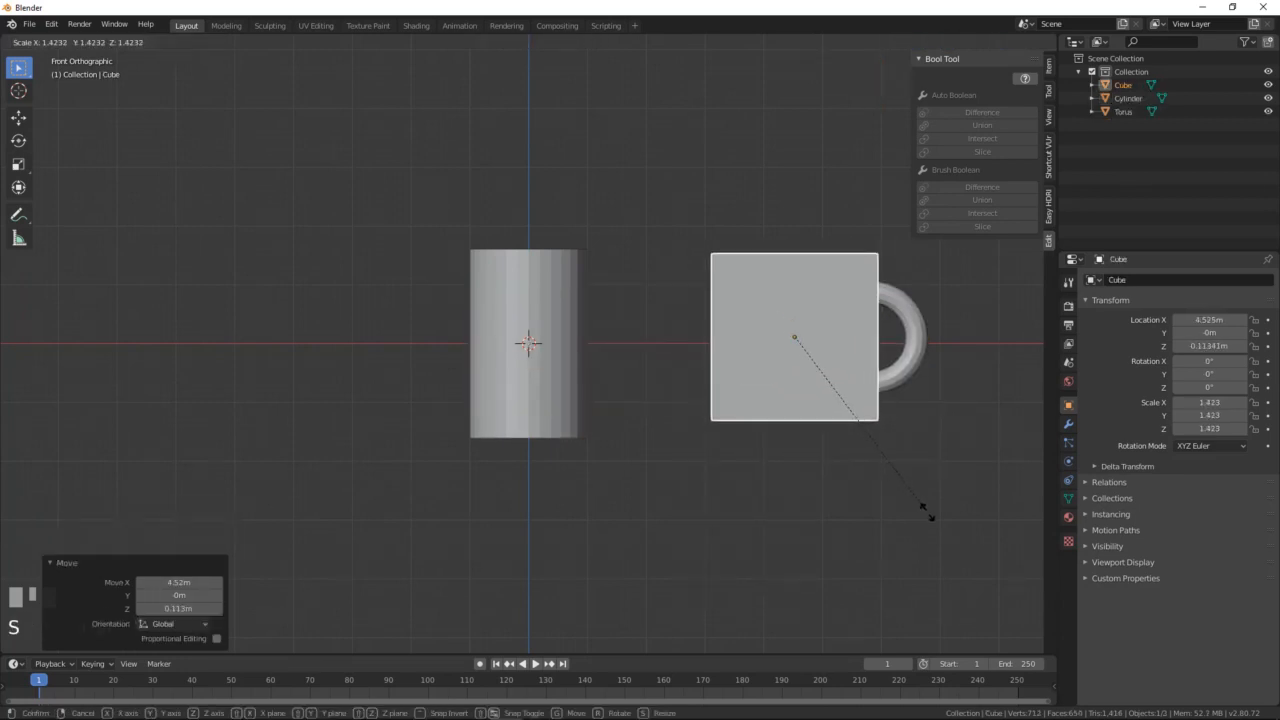
{"action": "left_click", "coordinate": [931, 523]}
{"action": "key", "text": "g"}
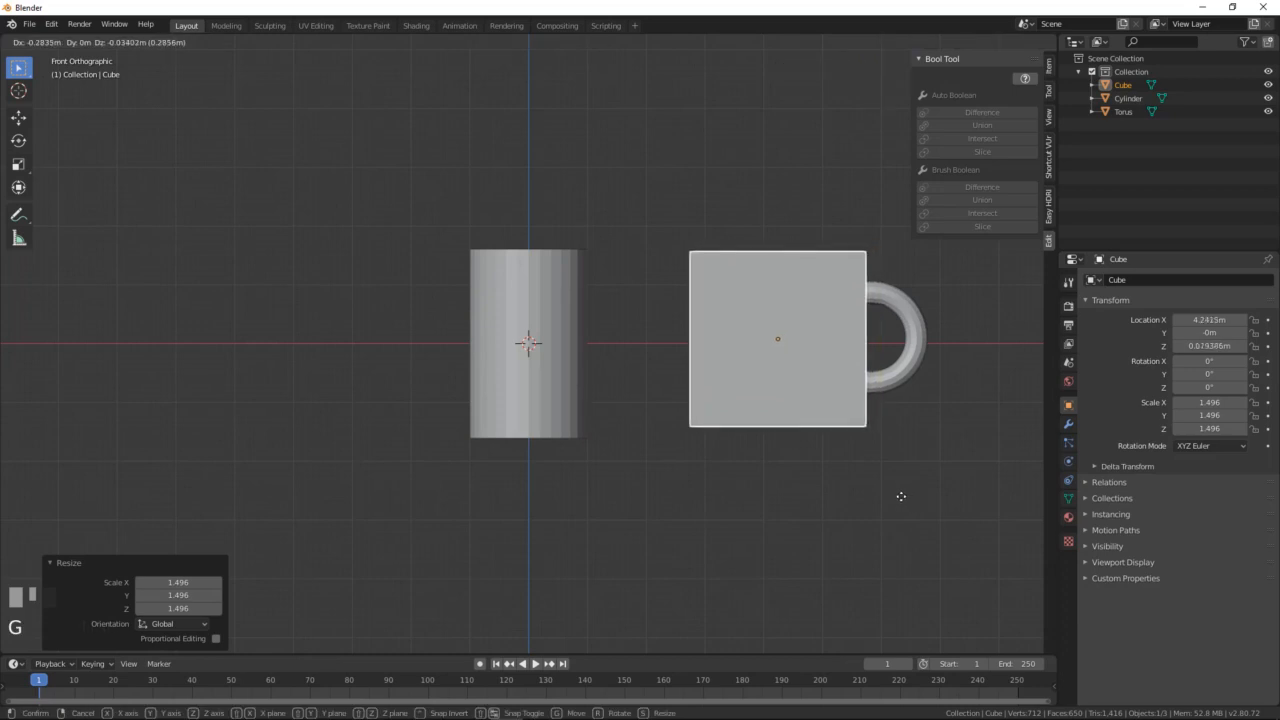
{"action": "left_click", "coordinate": [901, 496]}
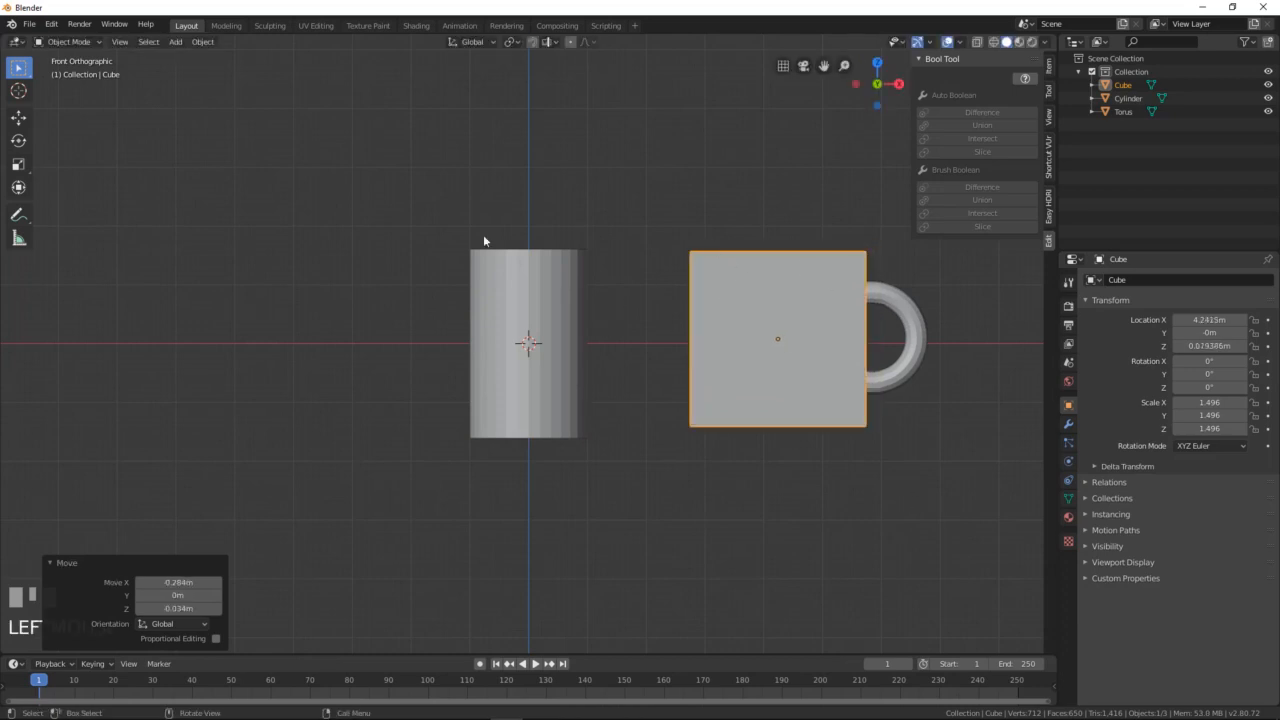
Step: Cut the cube out of the torus with an Auto Boolean Difference and move the half ring against the cylinder's side, at about X 1.02 m
{"action": "left_click", "coordinate": [906, 303], "text": "shift"}
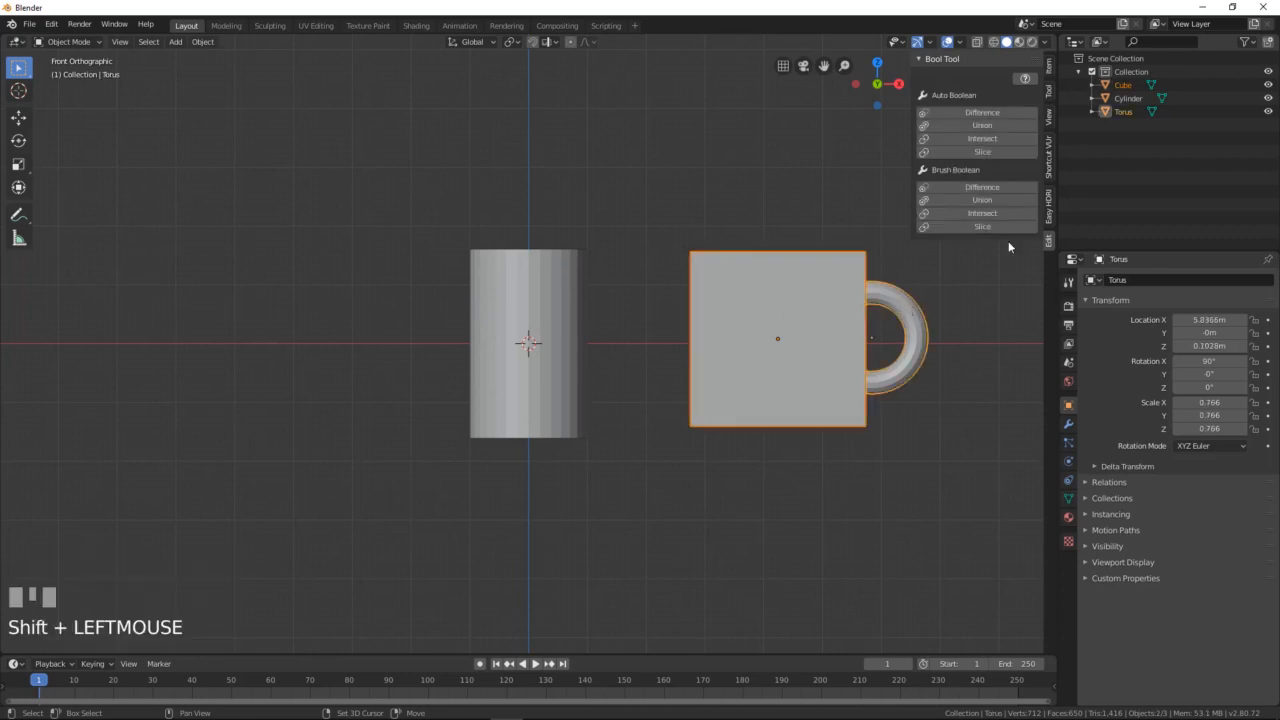
{"action": "left_click", "coordinate": [983, 113]}
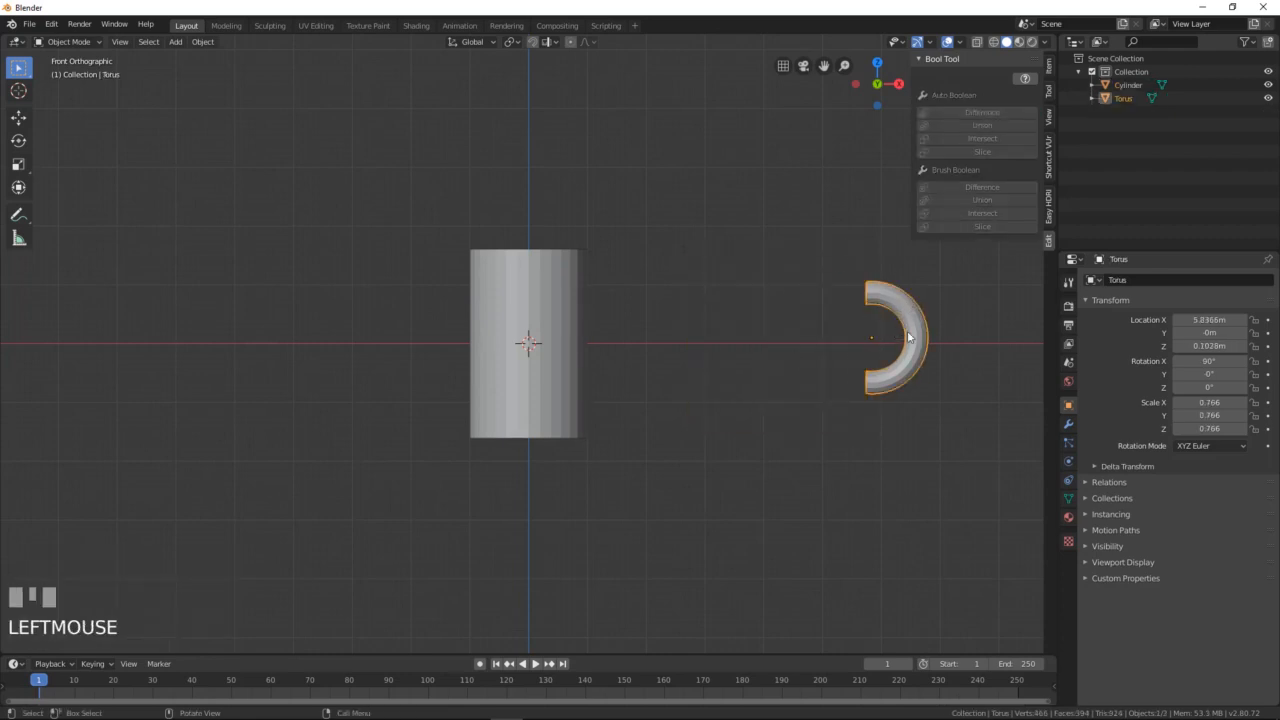
{"action": "key", "text": "g"}
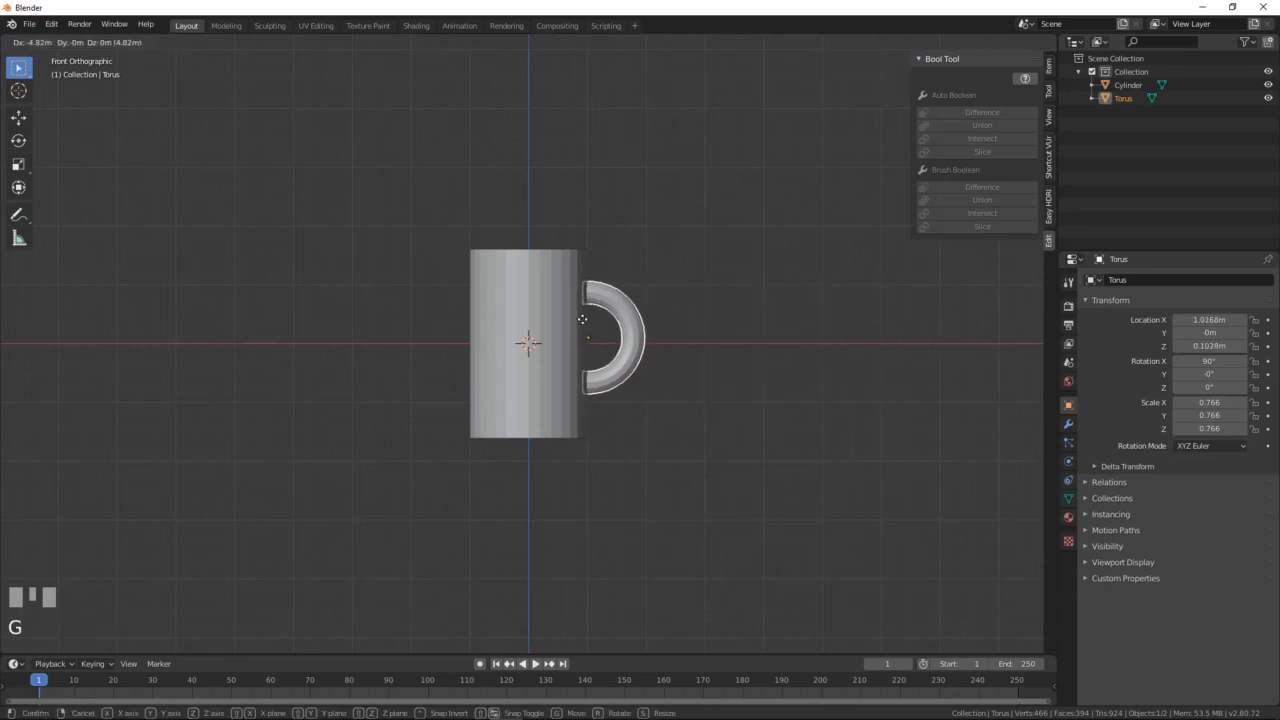
{"action": "left_click", "coordinate": [582, 318]}
Step: Scale the half ring down to about 0.718 and merge it with the cylinder using an Auto Boolean Union
{"action": "key", "text": "s"}
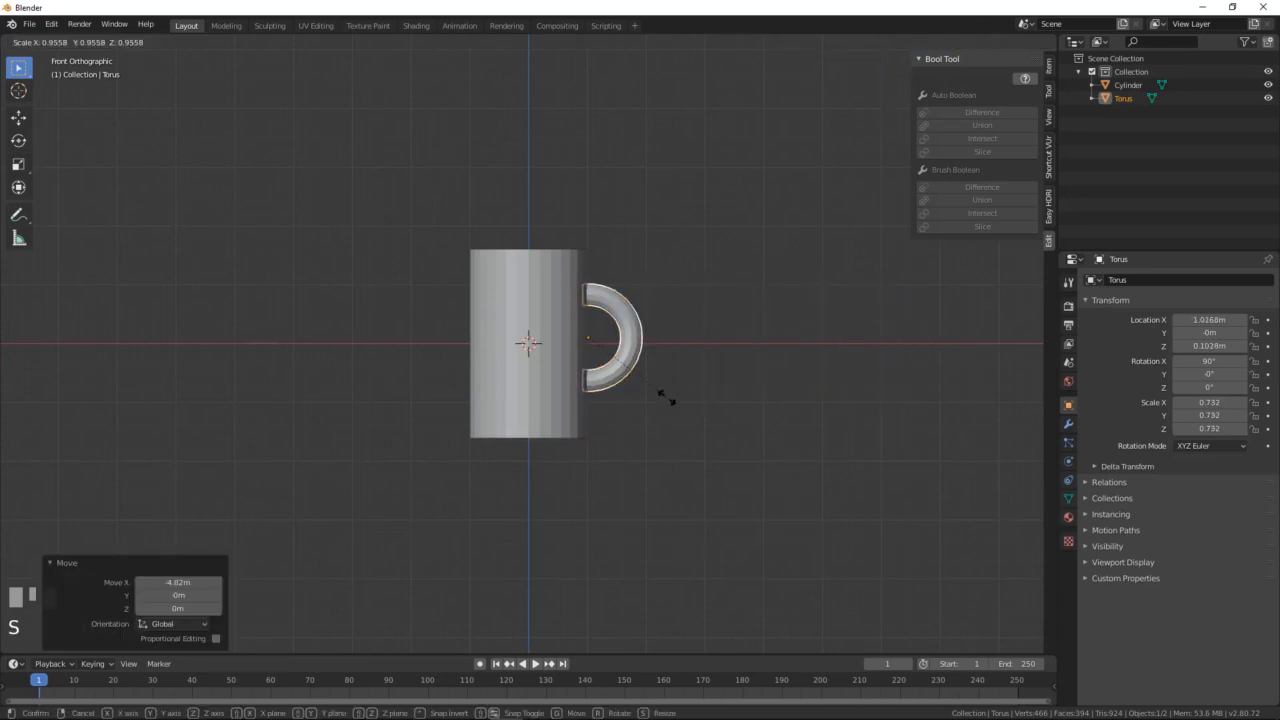
{"action": "left_click", "coordinate": [665, 395]}
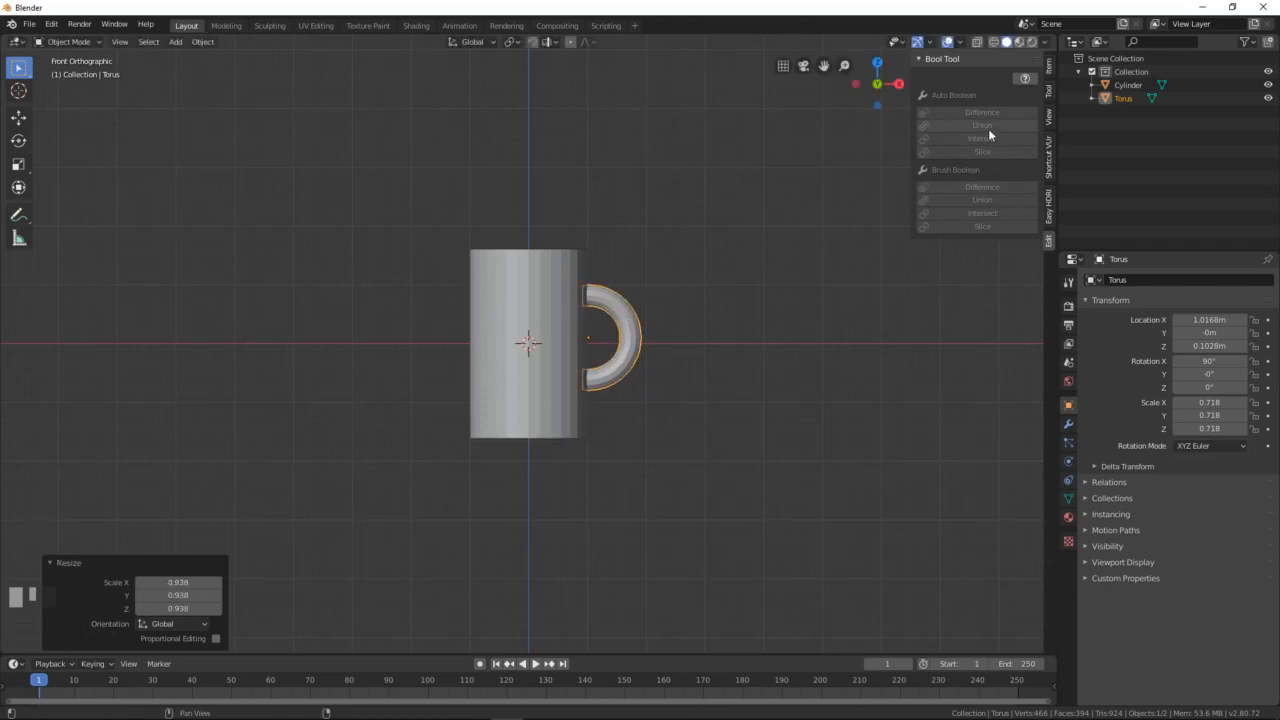
{"action": "left_click", "coordinate": [514, 289], "text": "shift"}
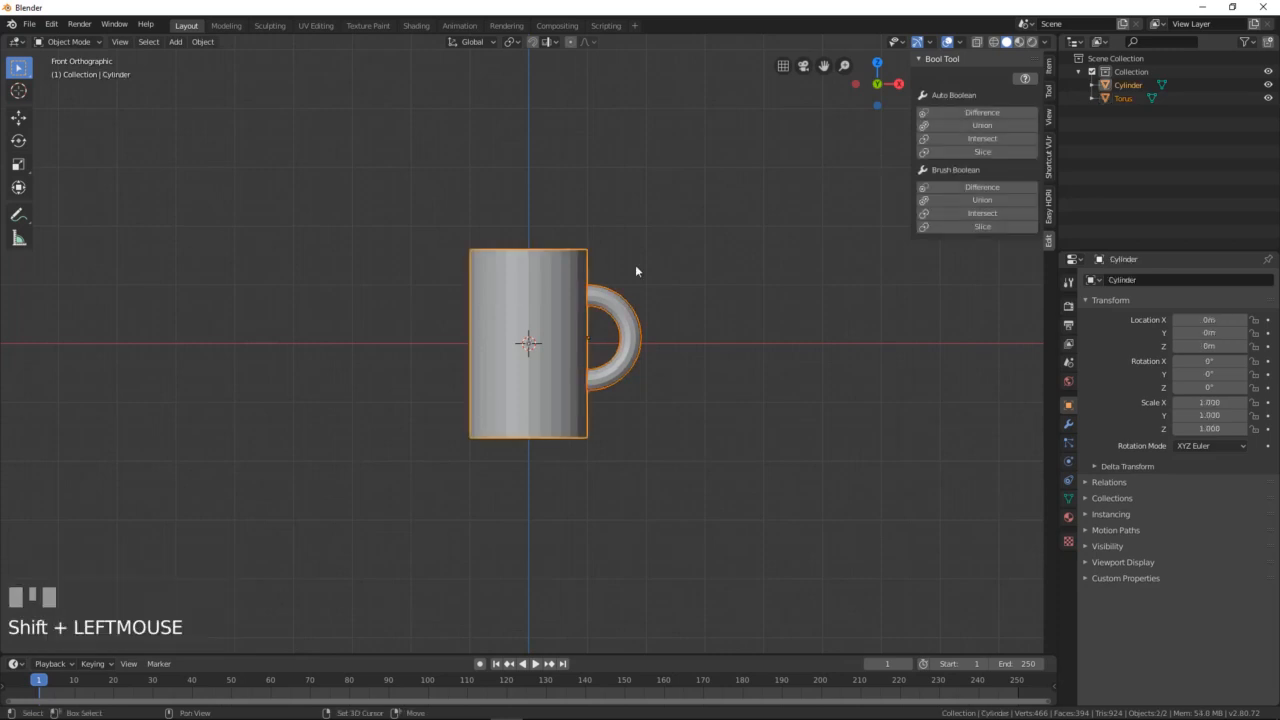
{"action": "left_click", "coordinate": [982, 125]}
{"action": "middle_click_drag", "start_coordinate": [563, 256], "coordinate": [543, 349]}
{"action": "scroll", "coordinate": [480, 280], "scroll_direction": "up", "scroll_amount": 2}
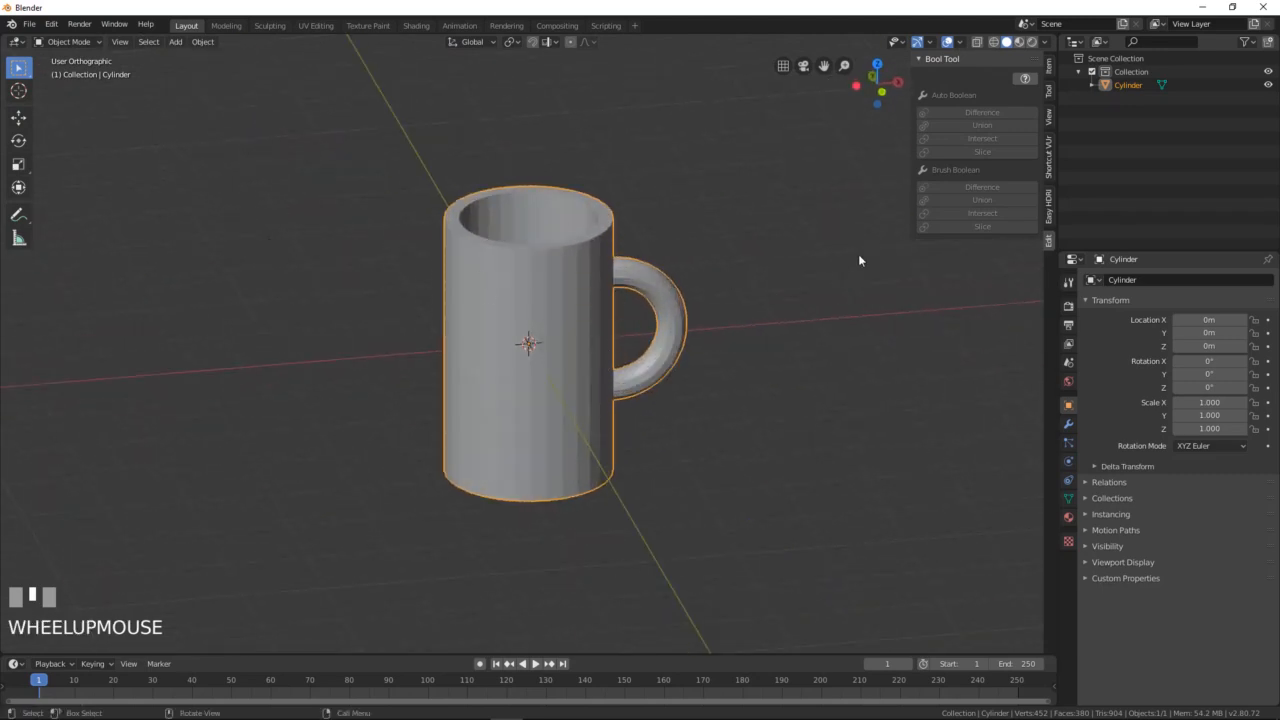
Step: Rename the merged mug object as Cup
{"action": "double_click", "coordinate": [1128, 84]}
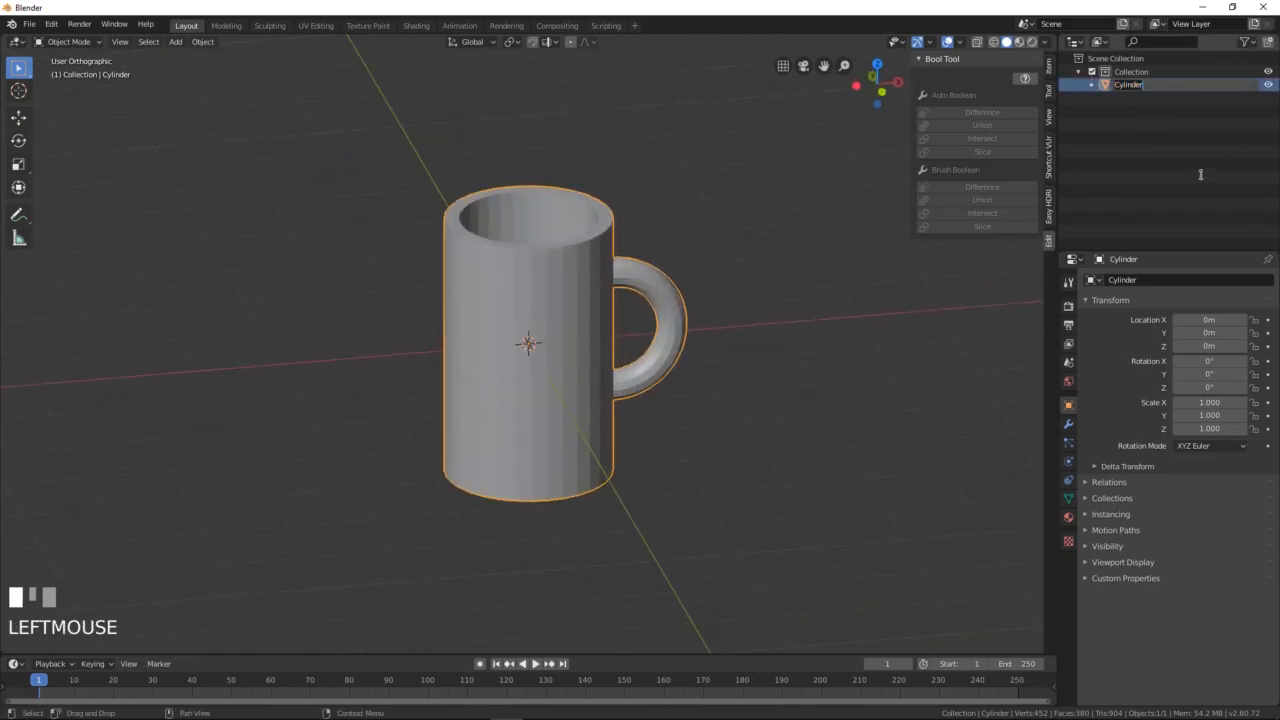
{"action": "type", "text": "Cup"}
{"action": "key", "text": "Return"}
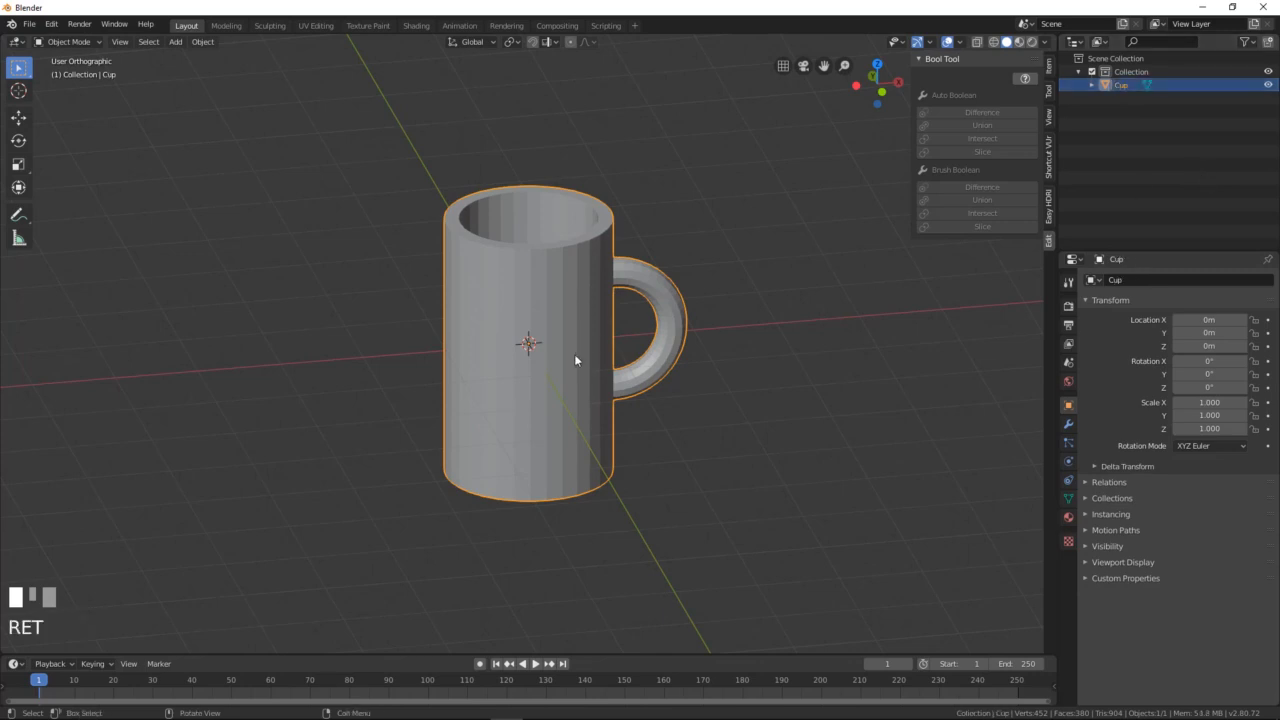
Step: Dismiss the USB notification and raise the cup 1.6 m along Z with snapping in front view, so its base sits on the ground line
{"action": "key", "text": "KP_1"}
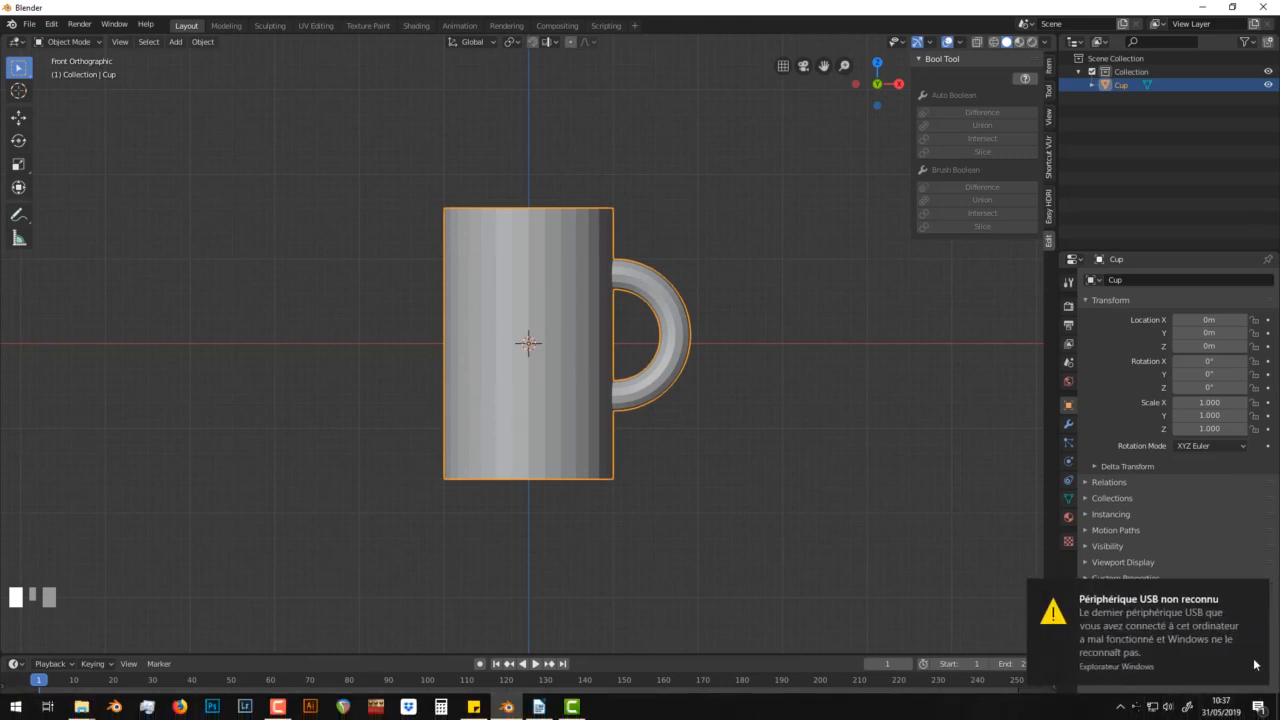
{"action": "mouse_move", "coordinate": [1137, 613]}
{"action": "left_click", "coordinate": [1256, 592]}
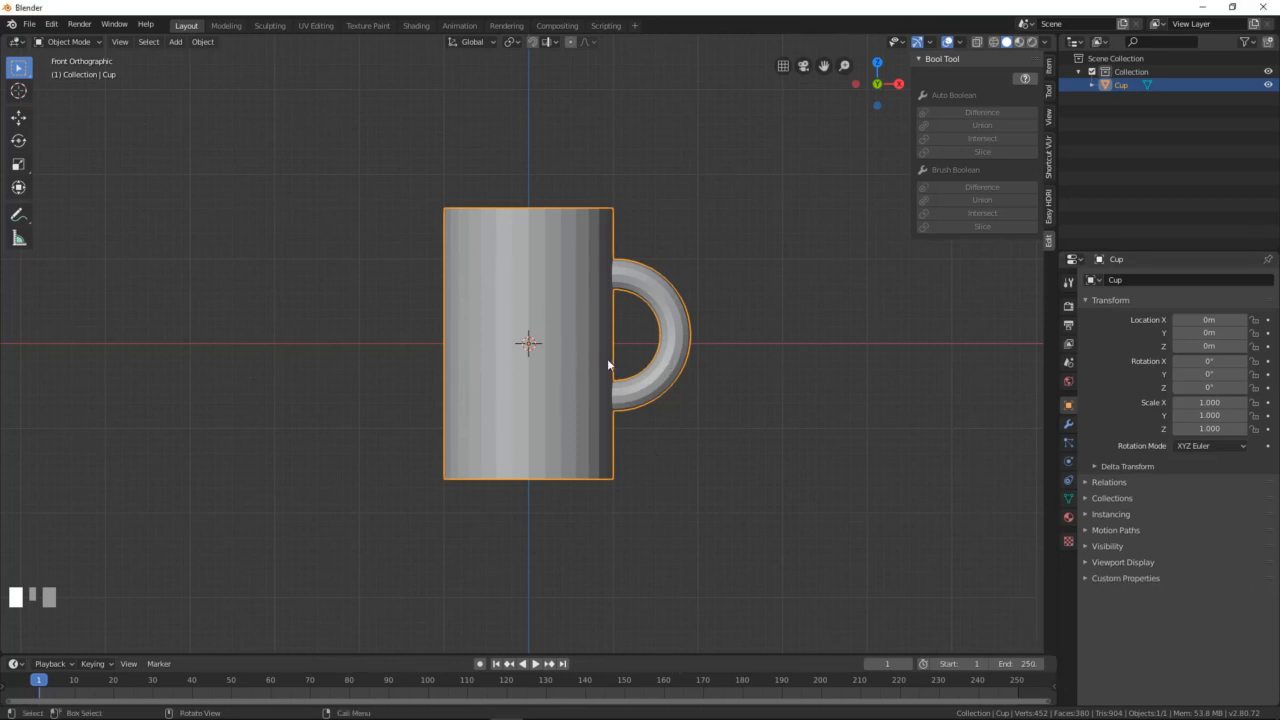
{"action": "key", "text": "g"}
{"action": "key", "text": "z"}
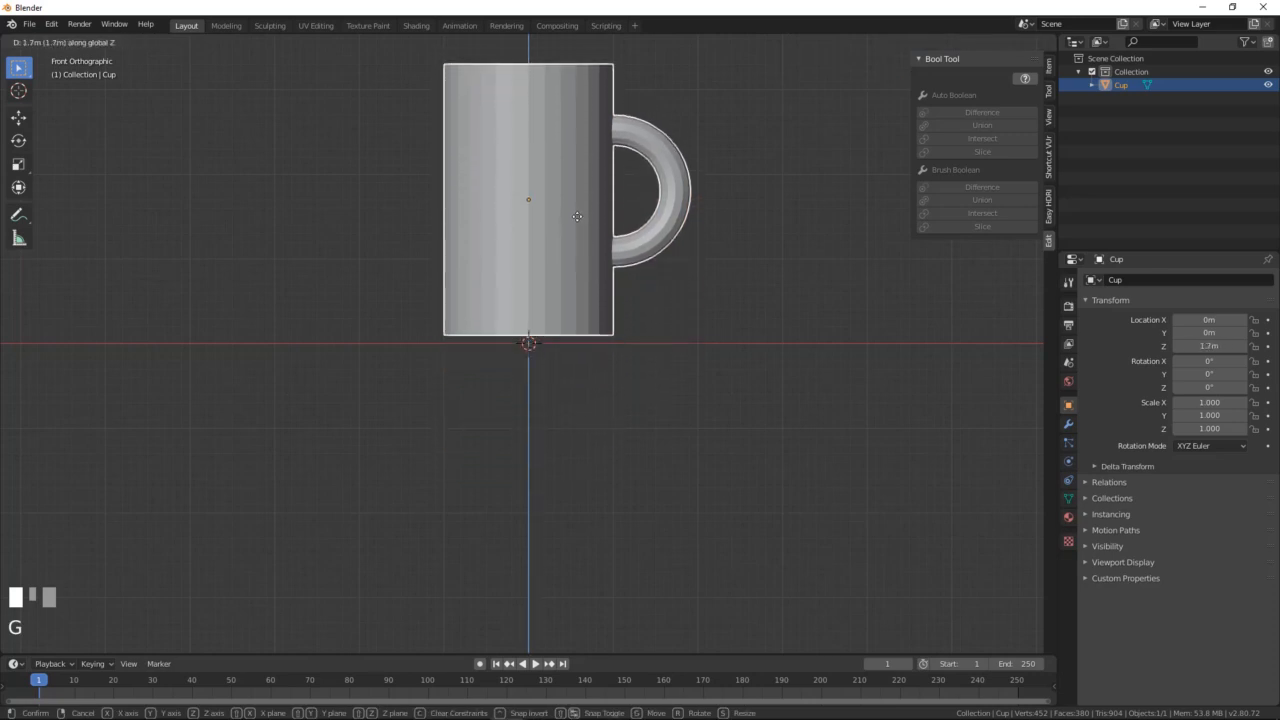
{"action": "left_click", "coordinate": [590, 218], "text": "ctrl"}
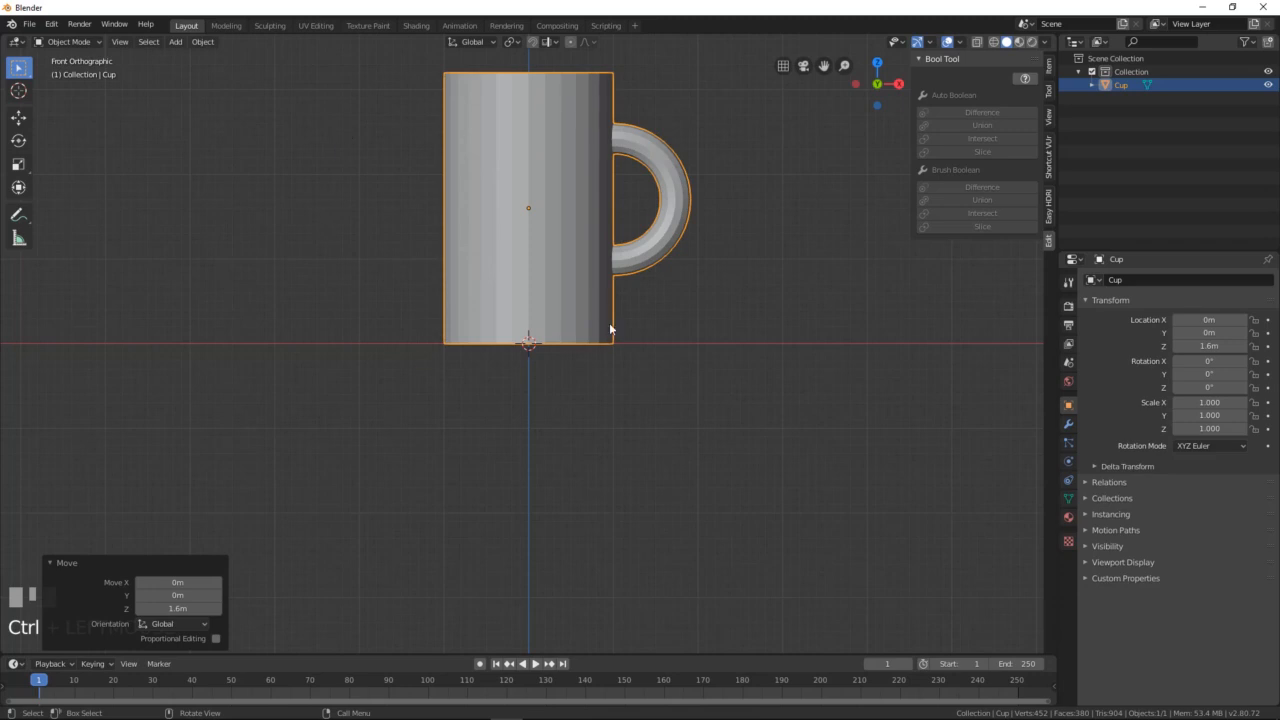
{"action": "scroll", "coordinate": [681, 320], "scroll_direction": "up", "scroll_amount": 3}
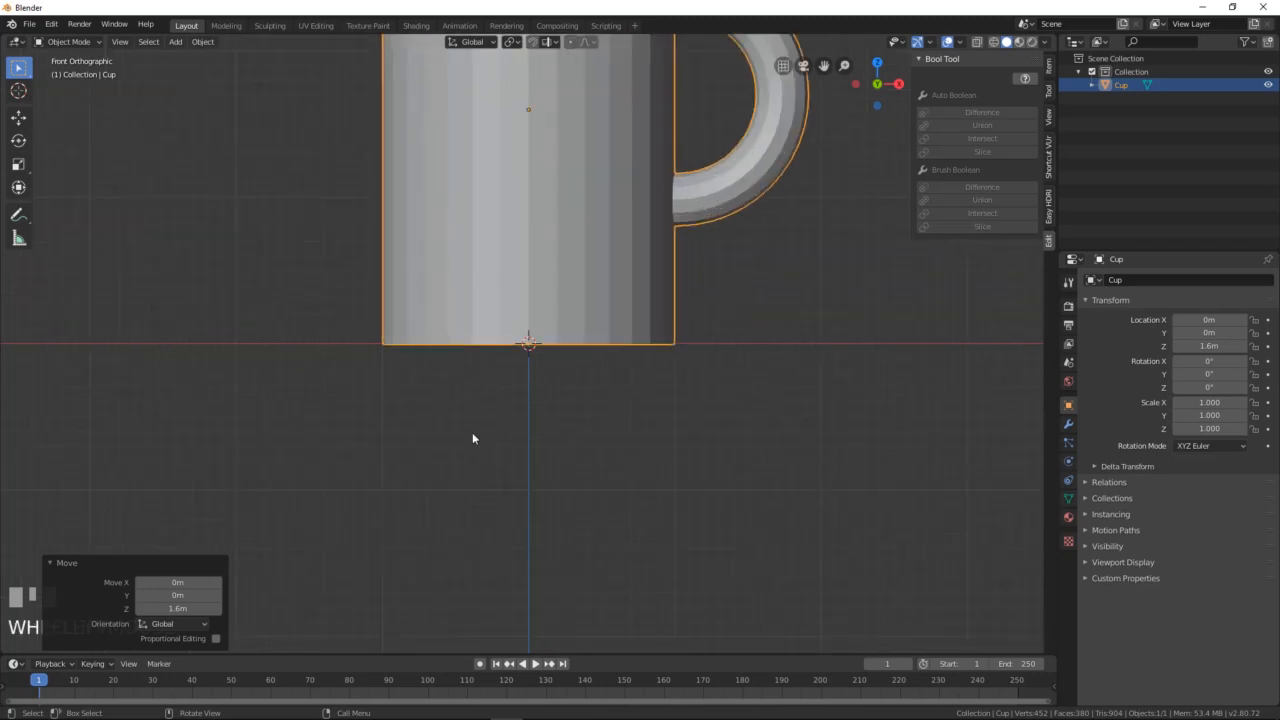
{"action": "scroll", "coordinate": [543, 346], "scroll_direction": "down", "scroll_amount": 3}
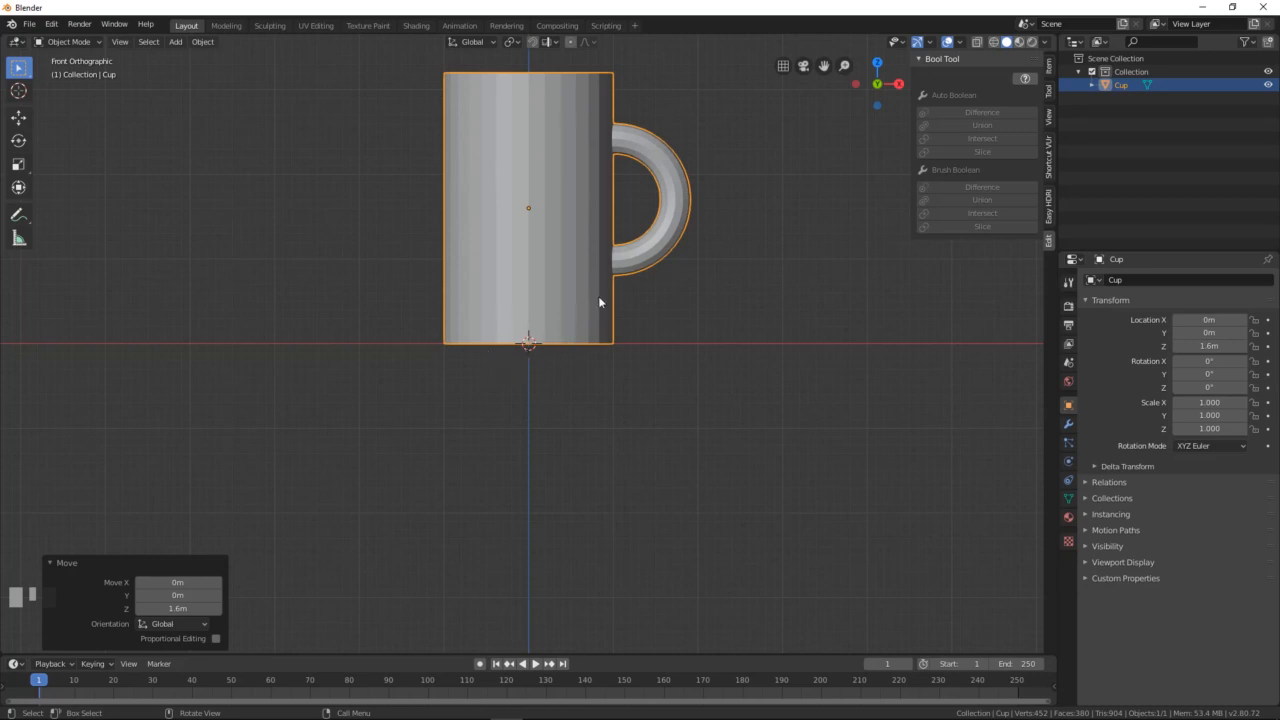
Step: Set the cup's origin to the 3D cursor at its base and inspect the mug from several angles
{"action": "right_click", "coordinate": [550, 195]}
{"action": "mouse_move", "coordinate": [551, 196]}
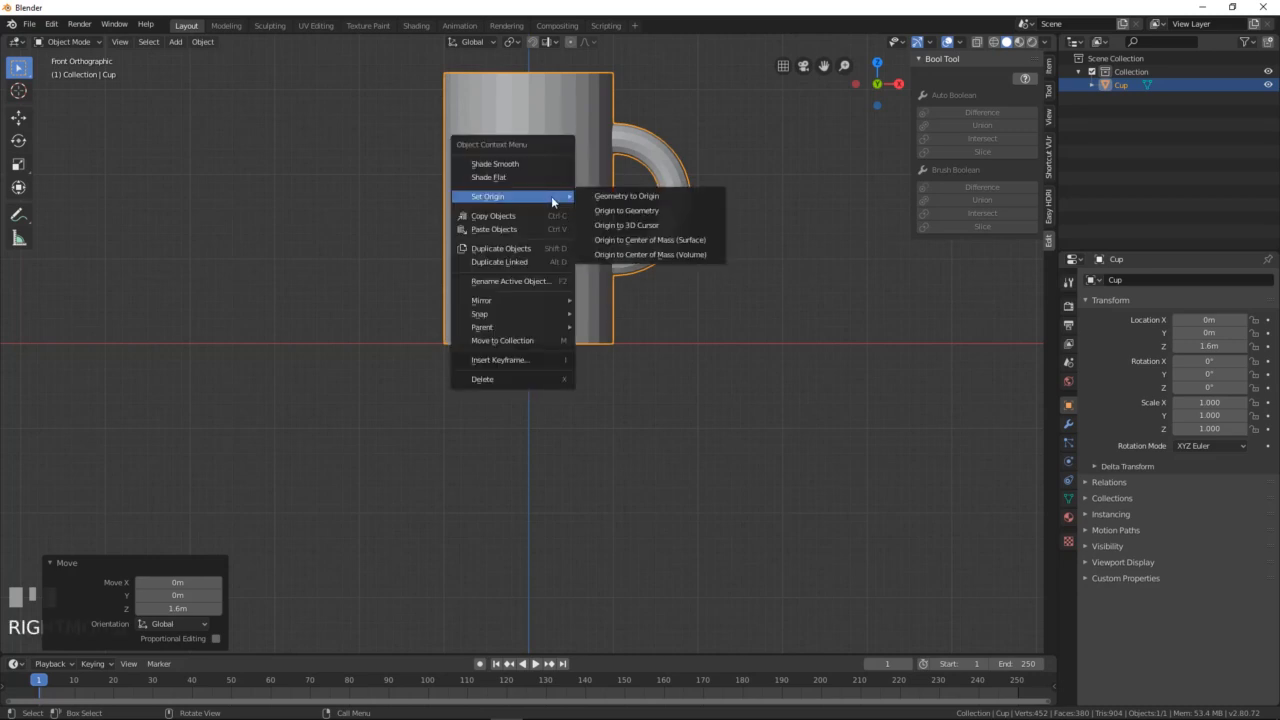
{"action": "left_click", "coordinate": [630, 226]}
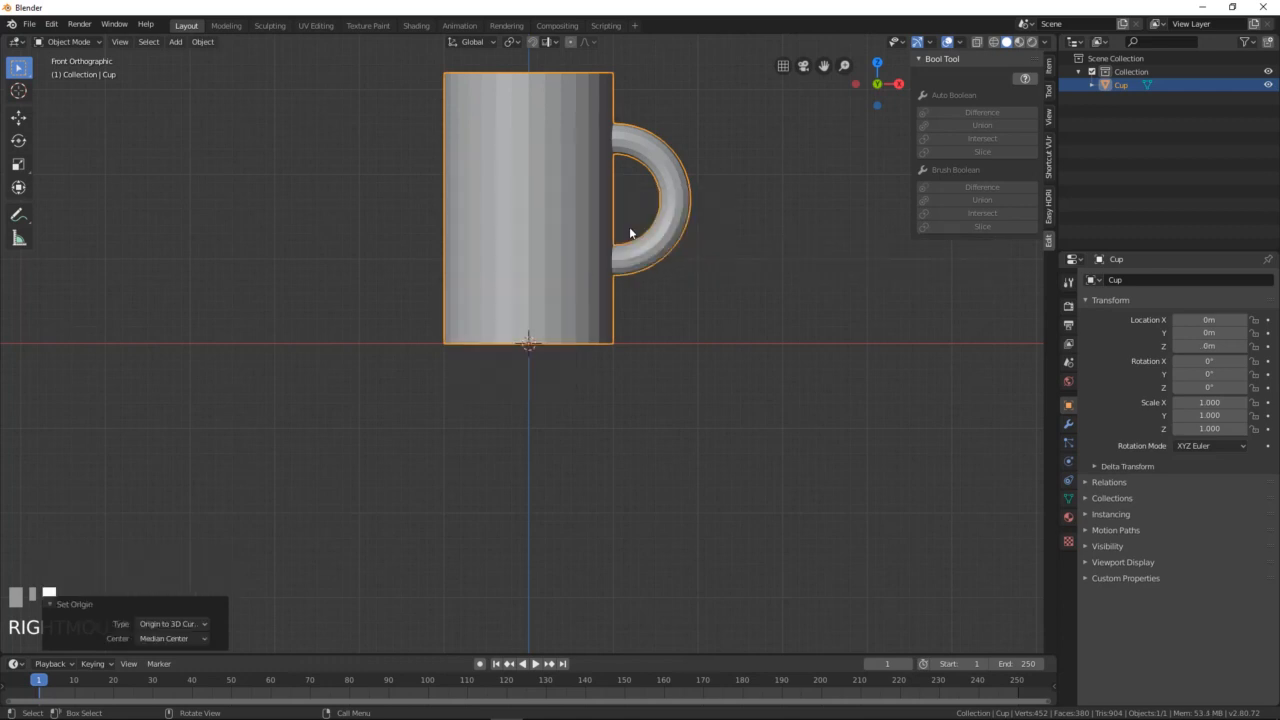
{"action": "middle_click_drag", "start_coordinate": [540, 346], "coordinate": [582, 307]}
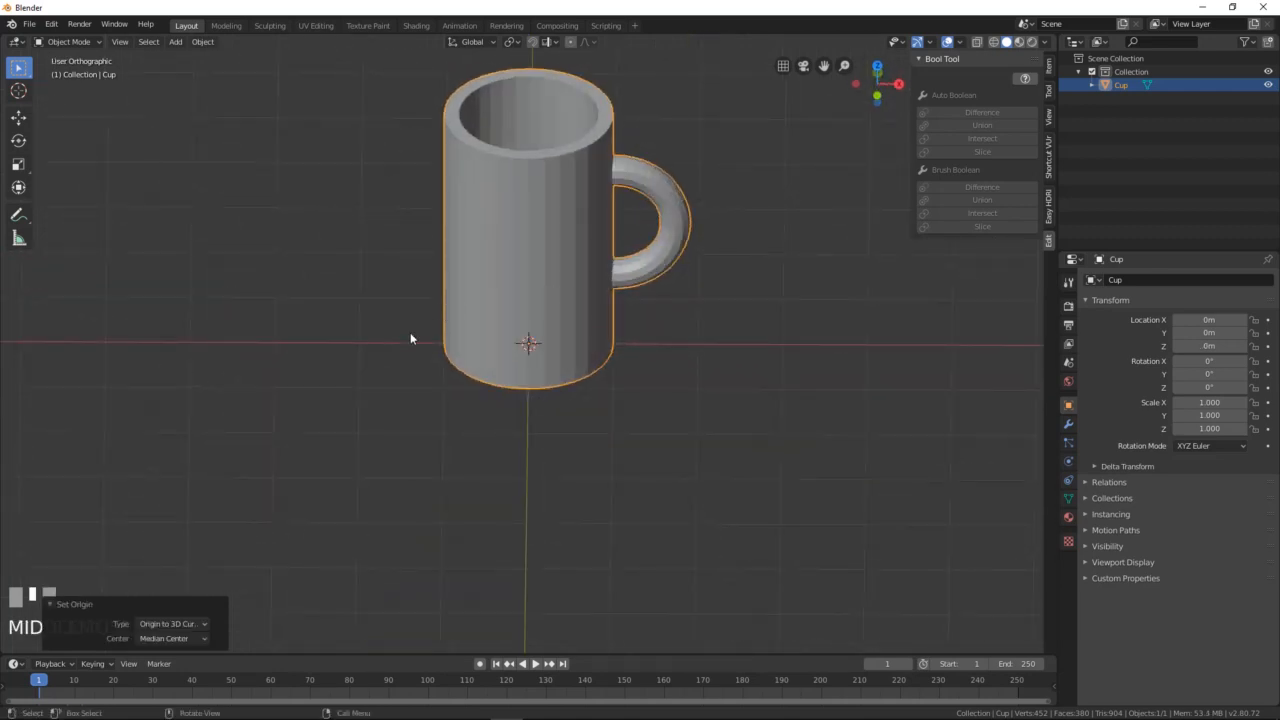
{"action": "middle_click_drag", "start_coordinate": [410, 338], "coordinate": [483, 262]}
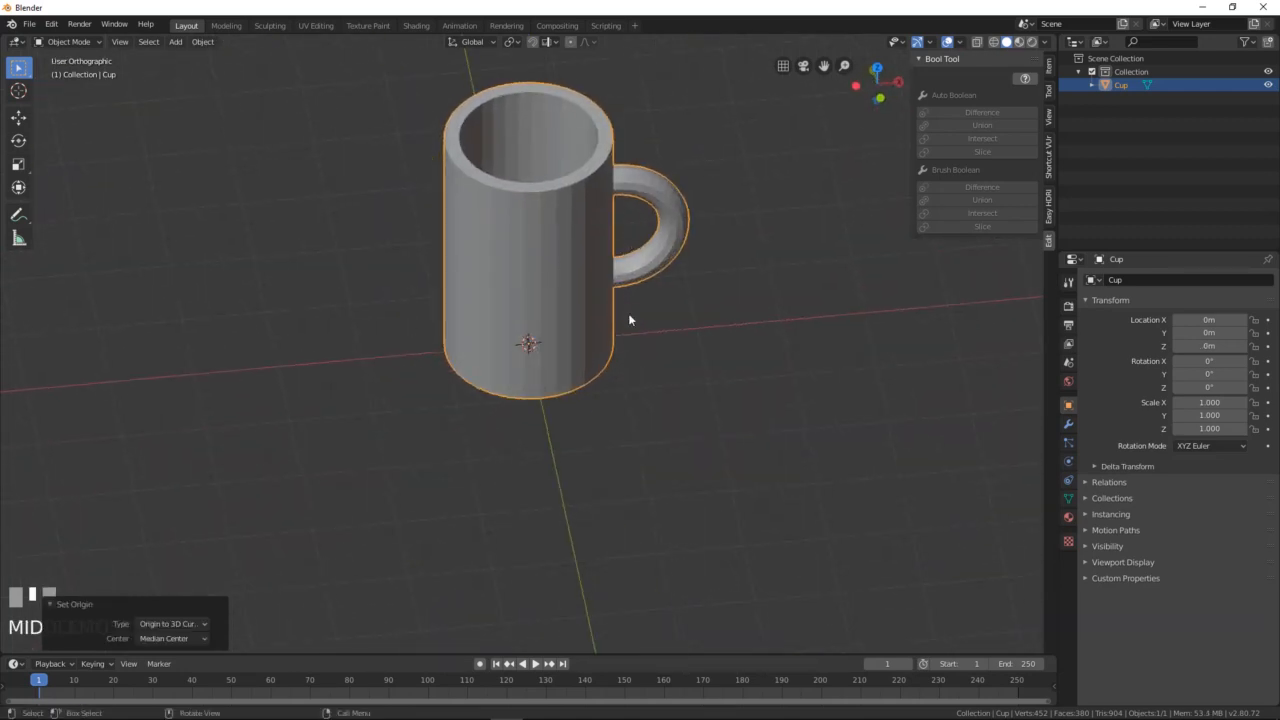
{"action": "middle_click_drag", "start_coordinate": [629, 319], "coordinate": [480, 370]}
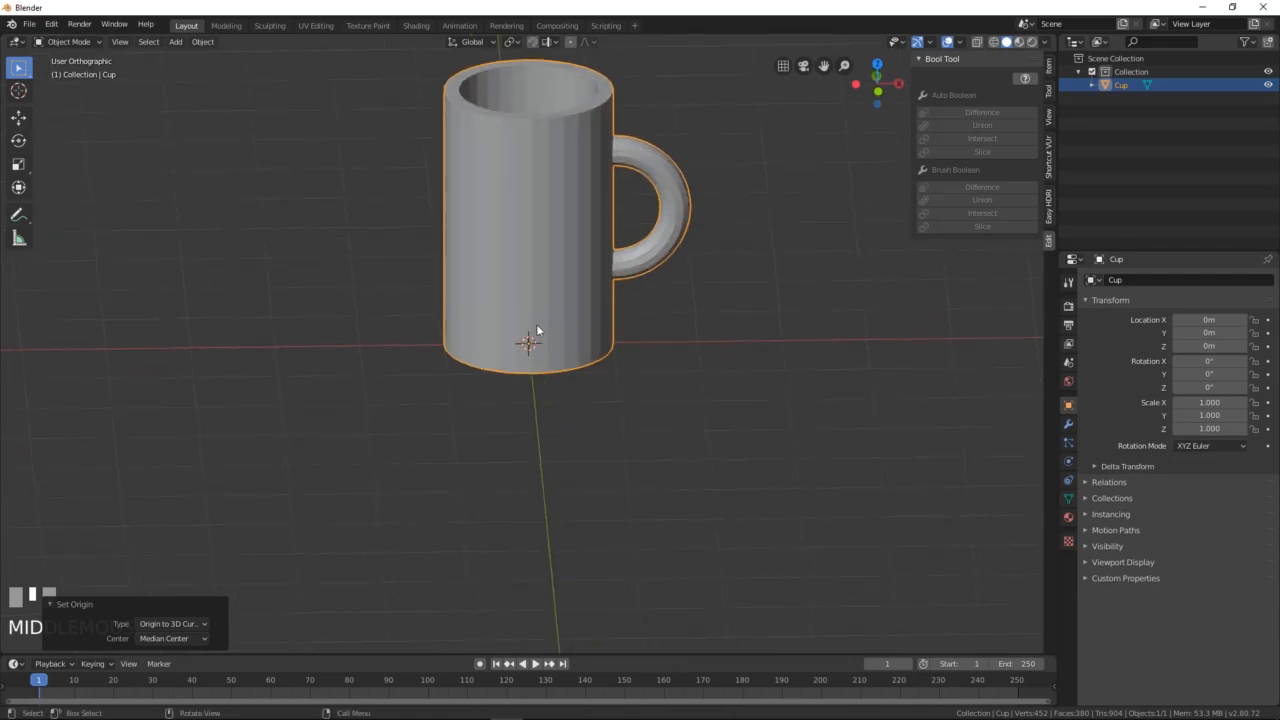
{"action": "middle_click_drag", "start_coordinate": [537, 330], "coordinate": [537, 289]}
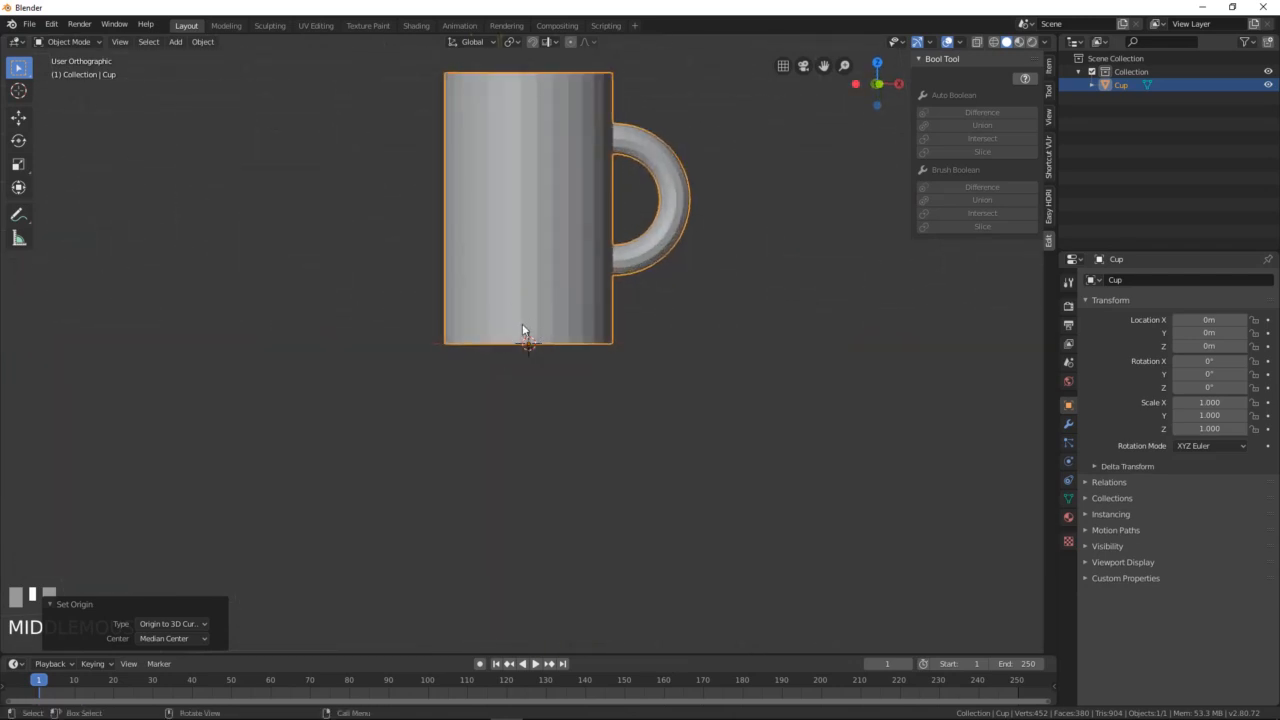
{"action": "key", "text": "KP_1"}
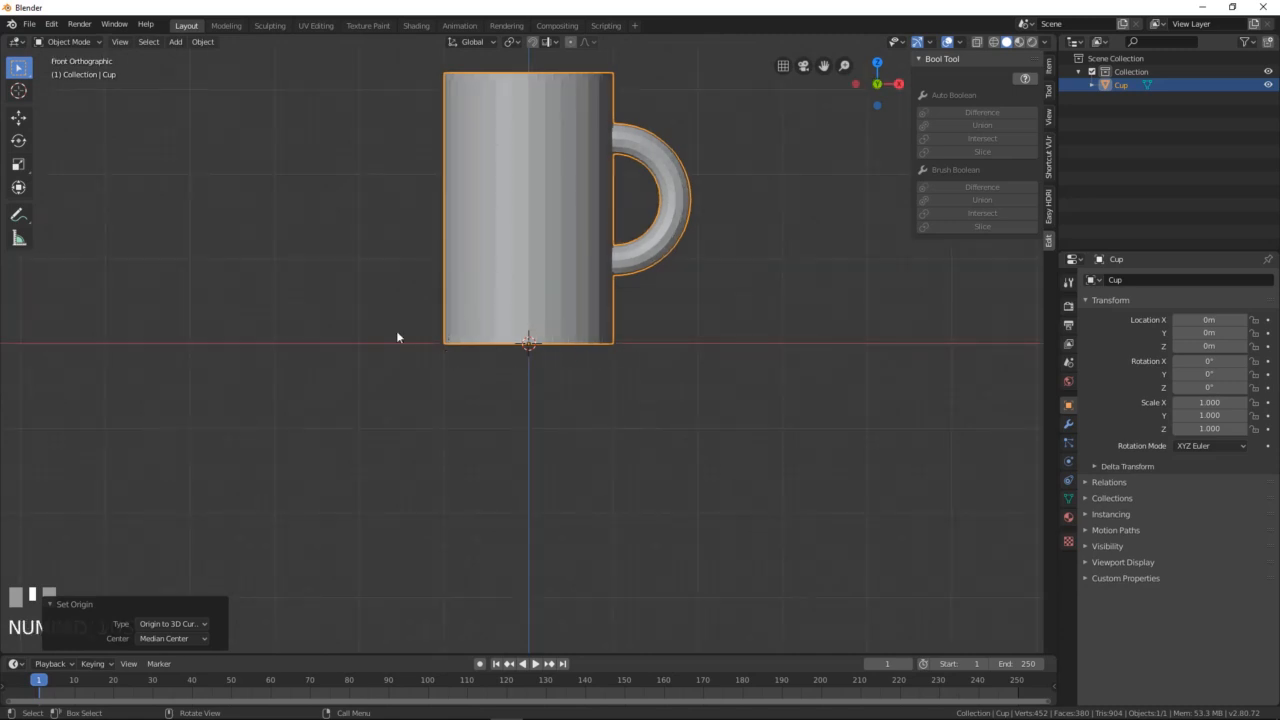
{"action": "scroll", "coordinate": [466, 282], "scroll_direction": "down", "scroll_amount": 4}
{"action": "middle_click_drag", "start_coordinate": [522, 273], "coordinate": [522, 284]}
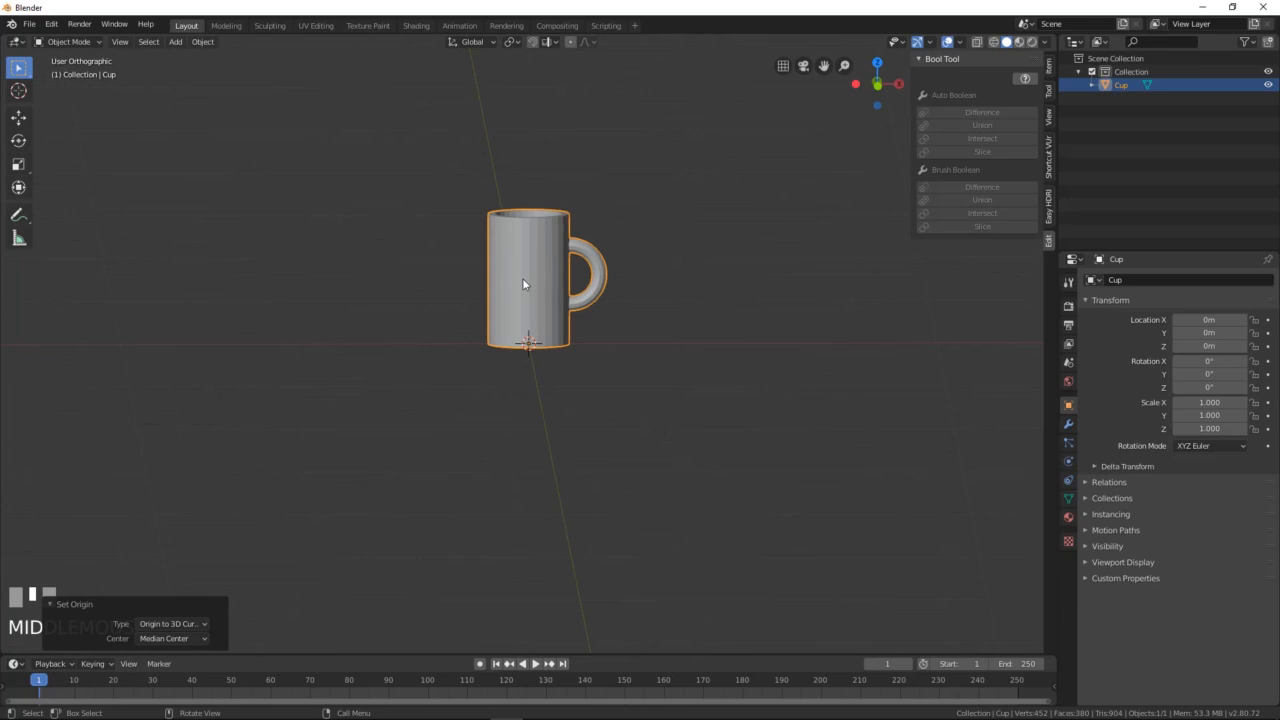
Step: Hide the Cup and add a UV sphere with 32 segments, 16 rings and a 1 m radius at the world origin
{"action": "left_click", "coordinate": [1268, 86]}
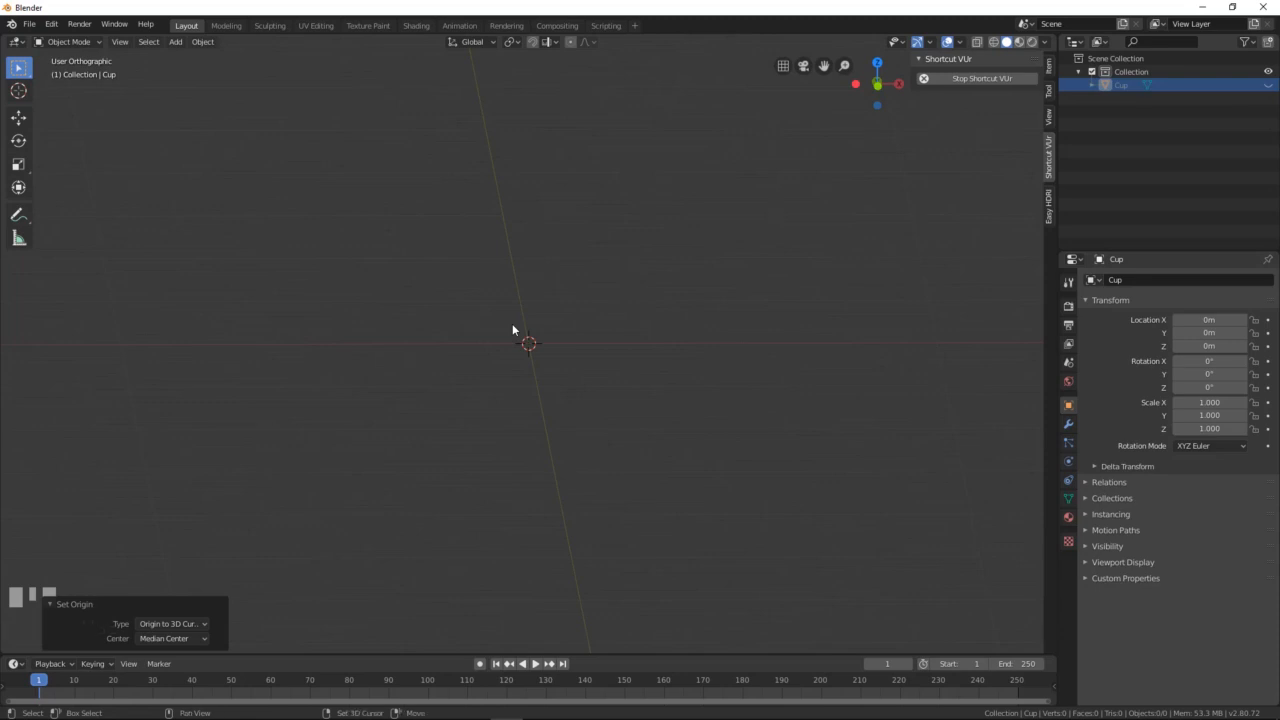
{"action": "key", "text": "shift+a"}
{"action": "mouse_move", "coordinate": [513, 326]}
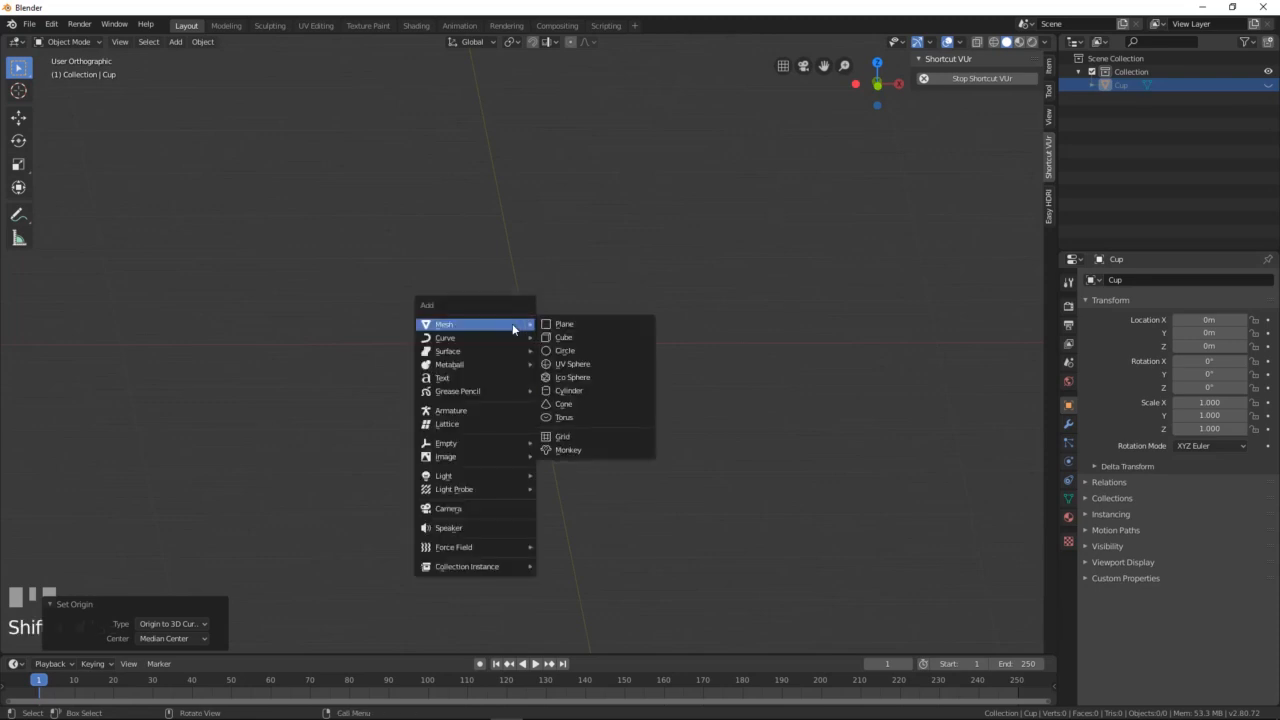
{"action": "left_click", "coordinate": [565, 366]}
{"action": "scroll", "coordinate": [590, 390], "scroll_direction": "down", "scroll_amount": 2}
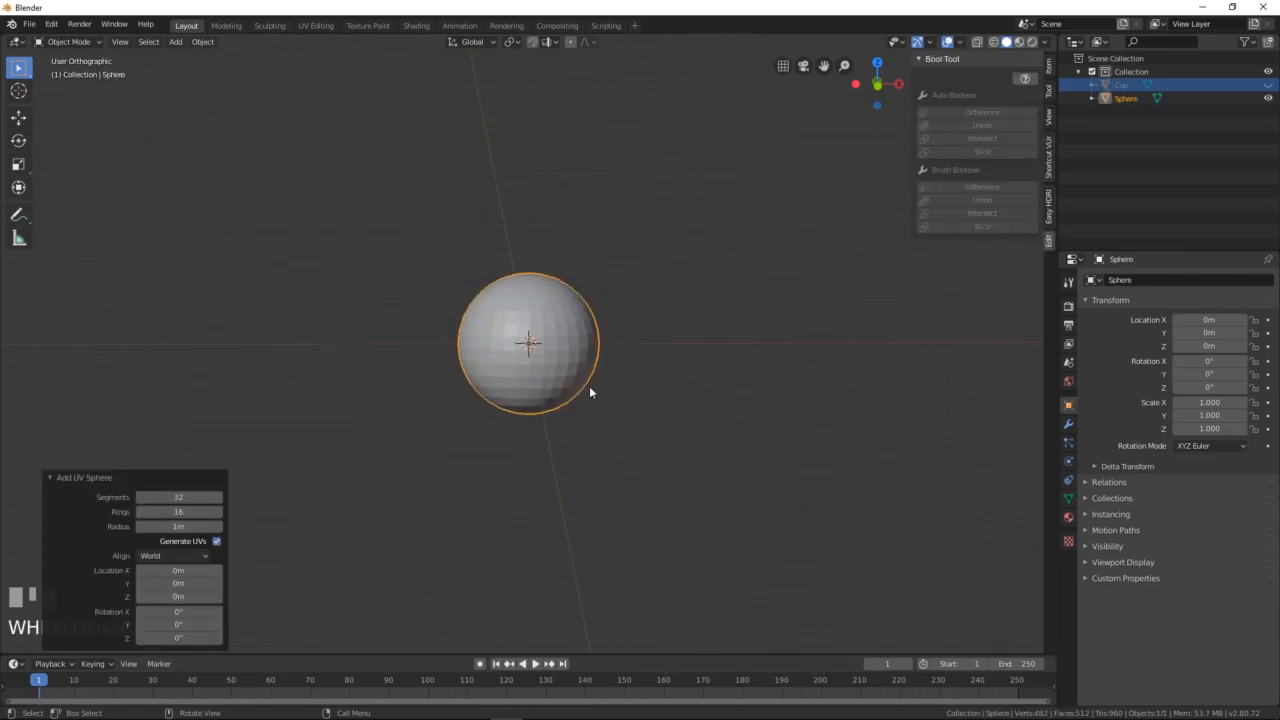
Step: In front view, add a 32-vertex cylinder of radius 0.76 m and depth 3.21 m and flatten it along Z to about 0.259
{"action": "key", "text": "KP_1"}
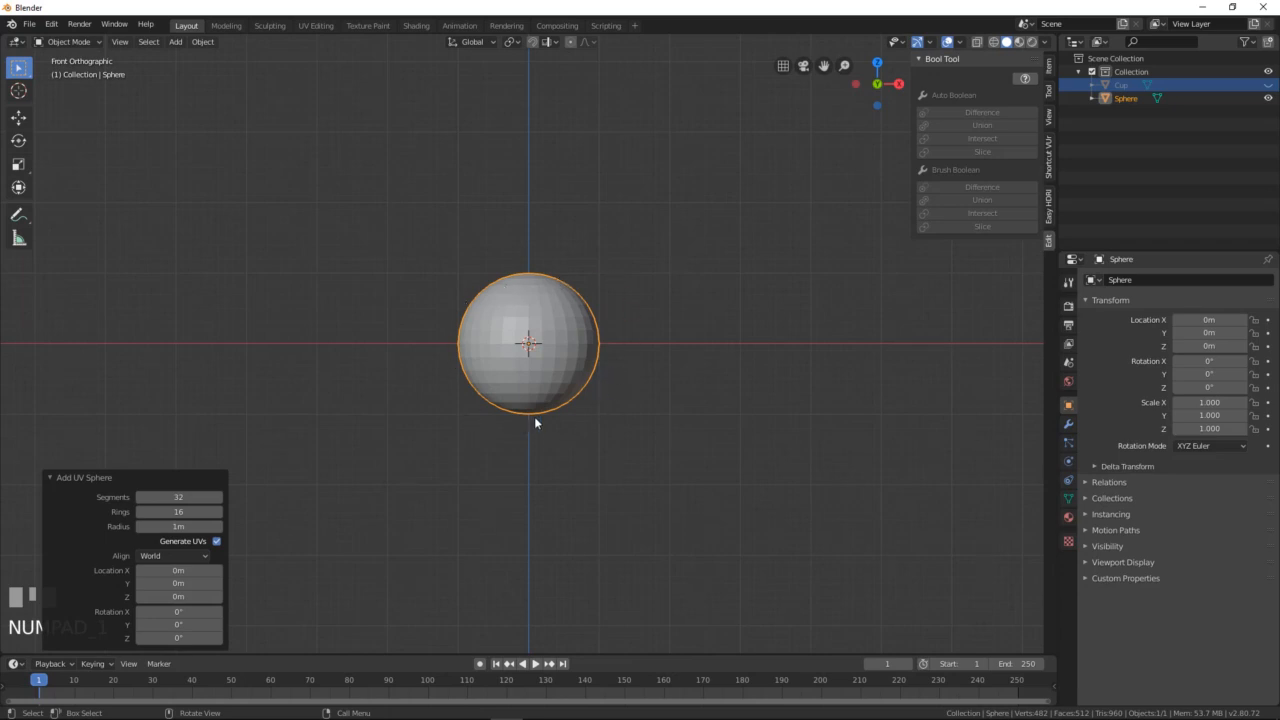
{"action": "scroll", "coordinate": [545, 322], "scroll_direction": "up", "scroll_amount": 3}
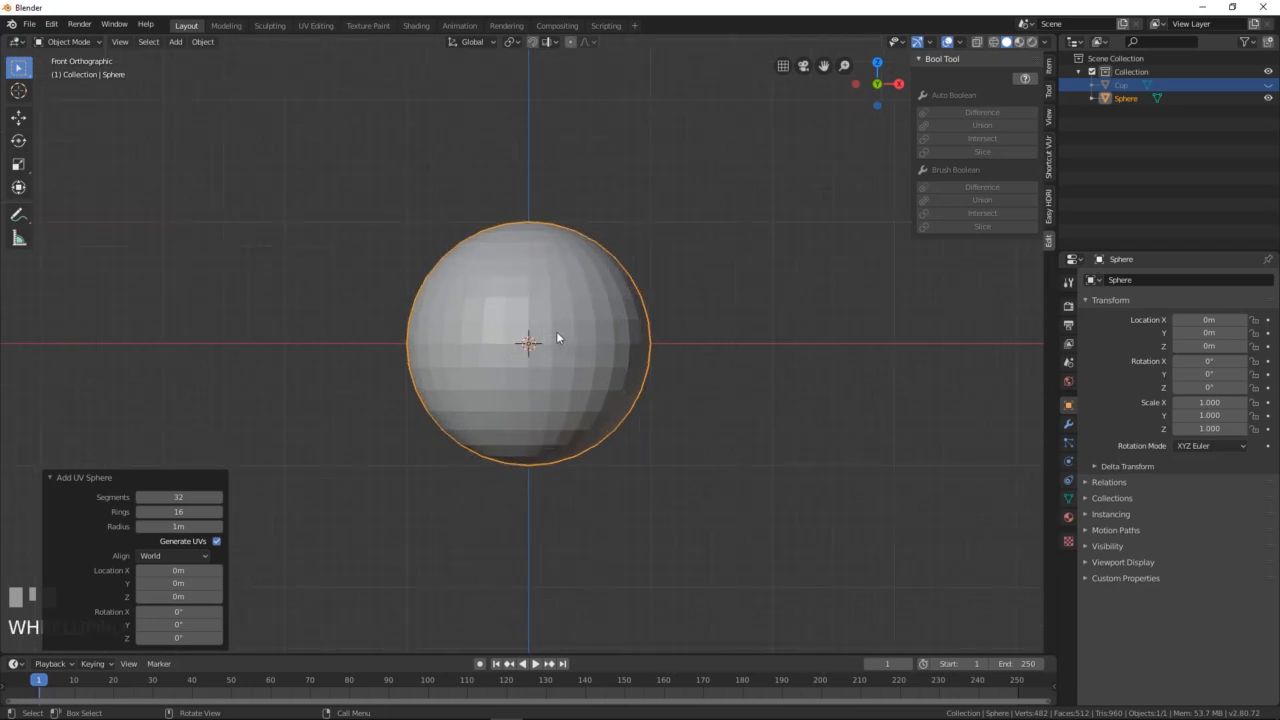
{"action": "scroll", "coordinate": [556, 331], "scroll_direction": "down", "scroll_amount": 1}
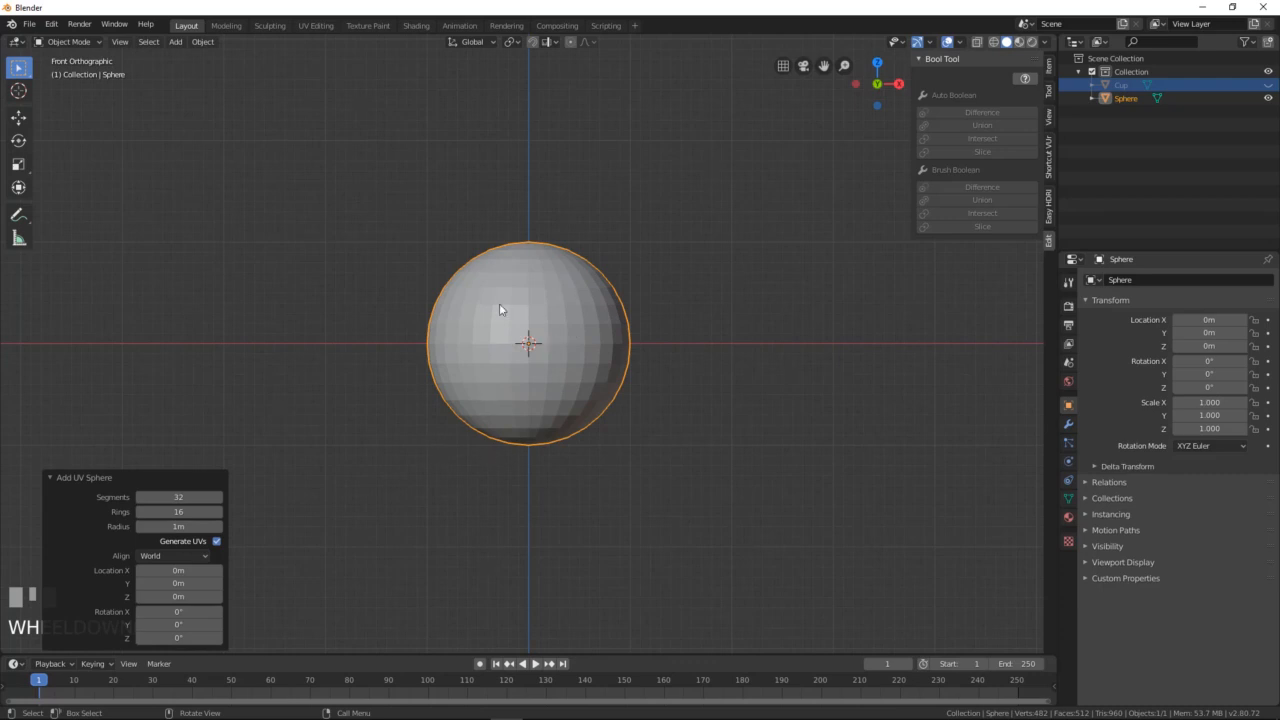
{"action": "key", "text": "shift+a"}
{"action": "mouse_move", "coordinate": [574, 341]}
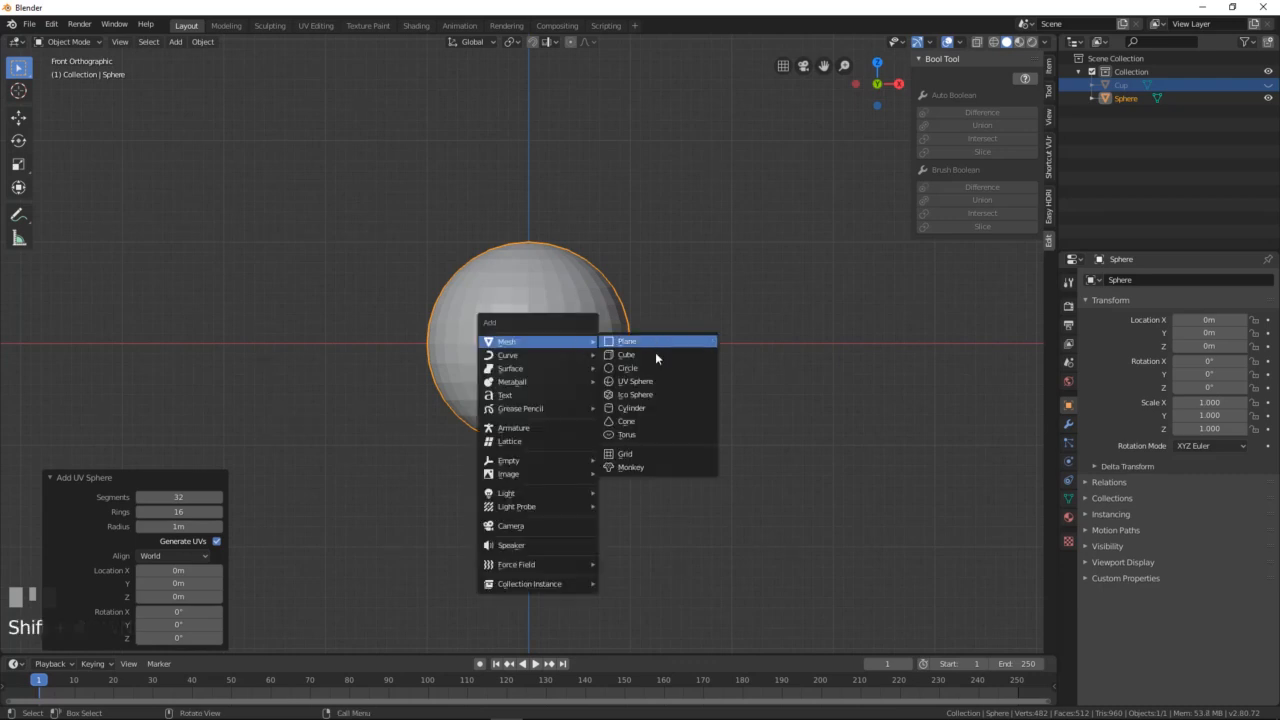
{"action": "left_click", "coordinate": [653, 410]}
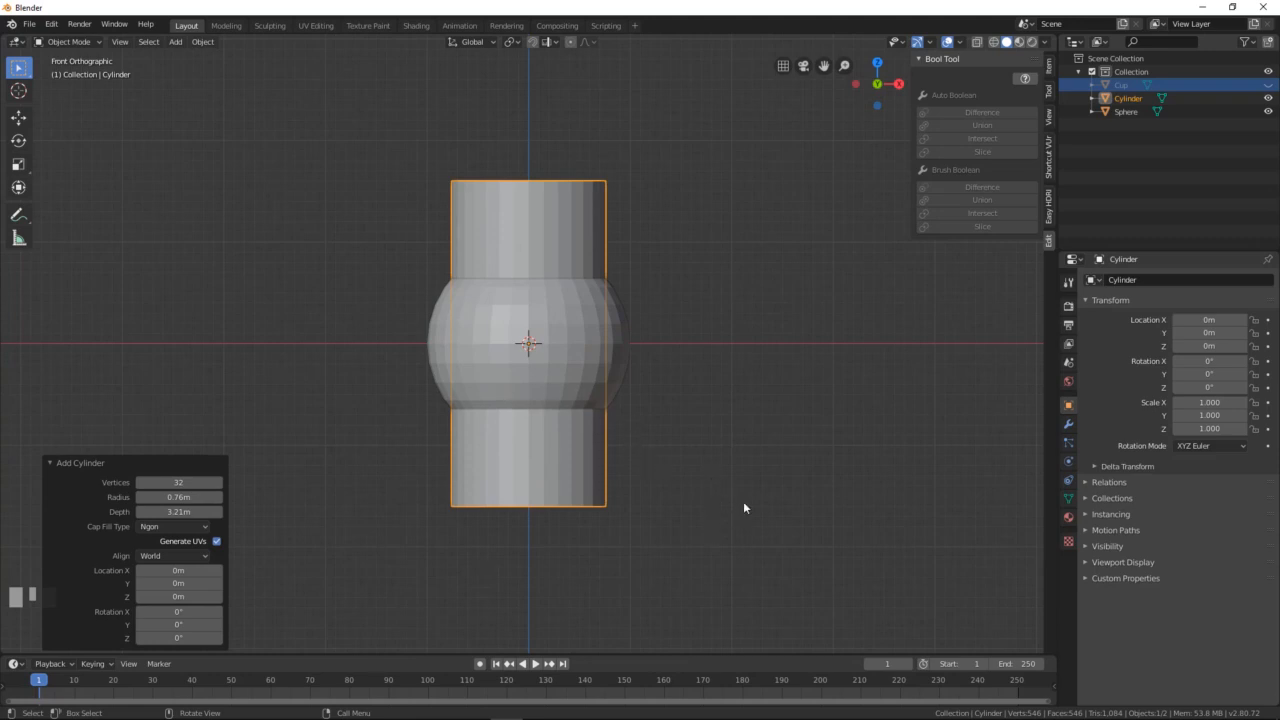
{"action": "key", "text": "s"}
{"action": "right_click", "coordinate": [712, 459]}
{"action": "key", "text": "s"}
{"action": "key", "text": "z"}
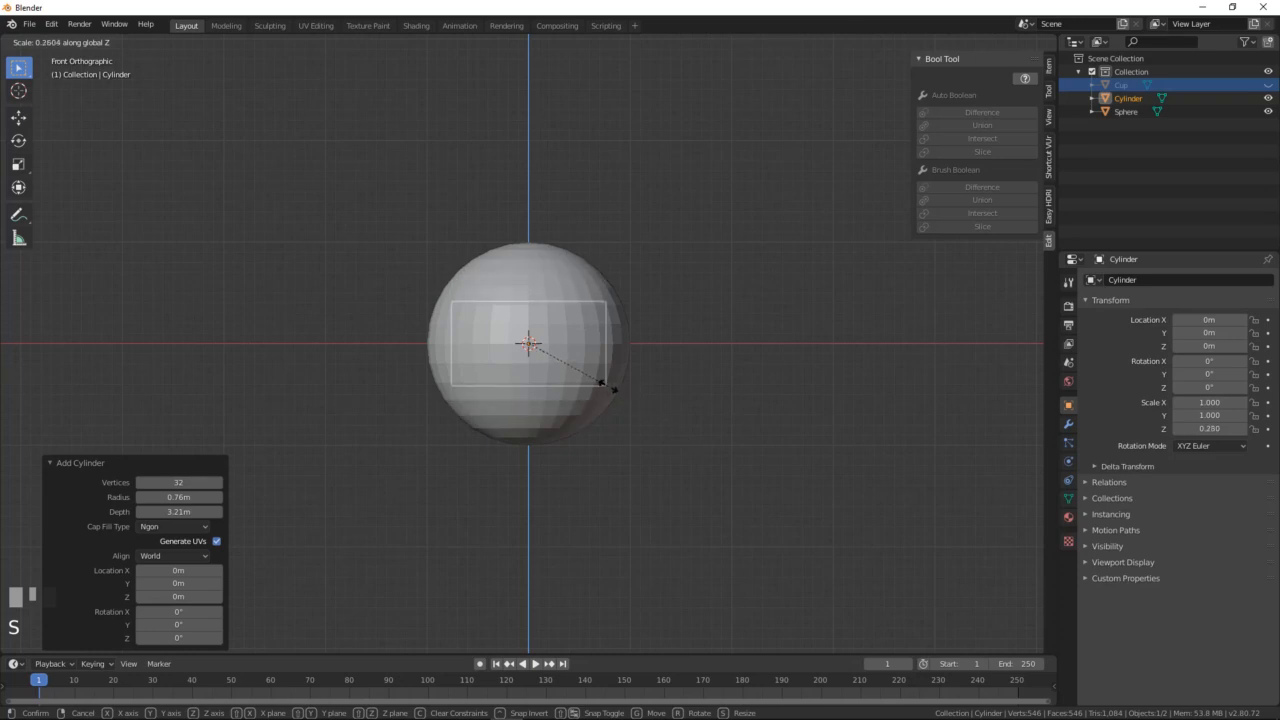
{"action": "left_click", "coordinate": [603, 385]}
Step: Lower the flattened cylinder to about Z -0.728 m and shrink it to about 0.615 in X and Y as a foot under the sphere
{"action": "key", "text": "g"}
{"action": "key", "text": "z"}
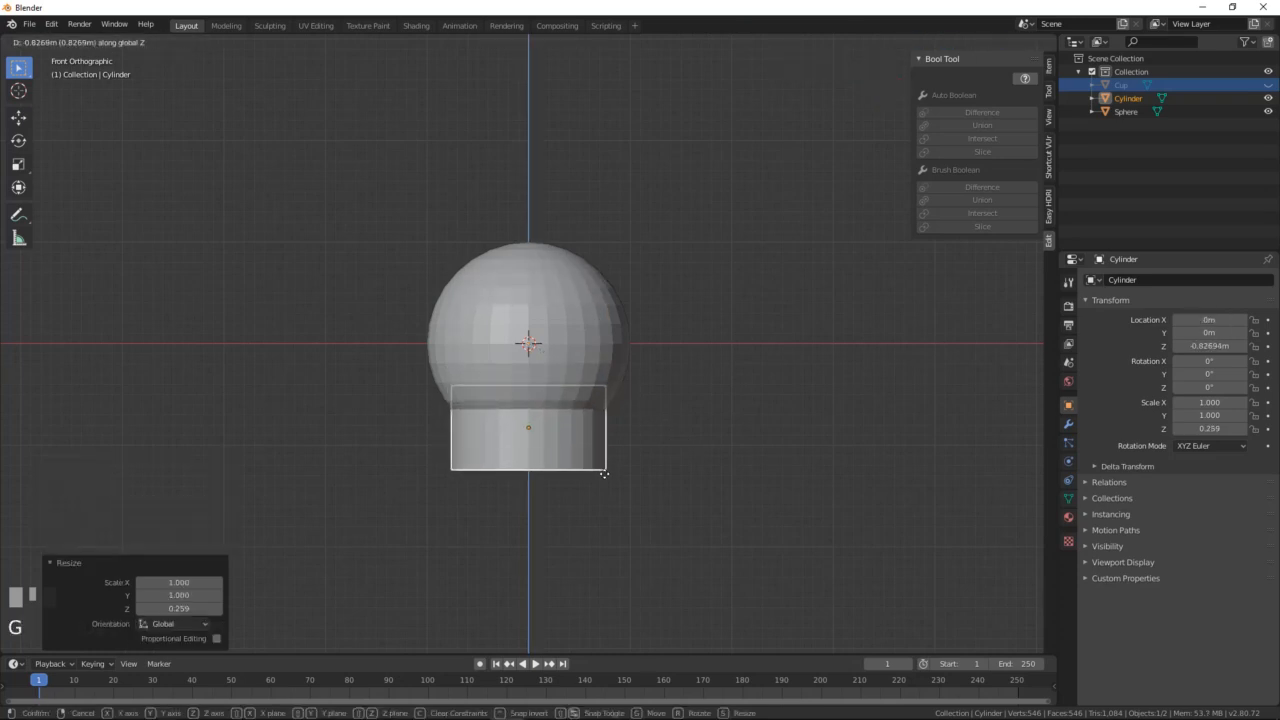
{"action": "left_click", "coordinate": [607, 447]}
{"action": "key", "text": "s"}
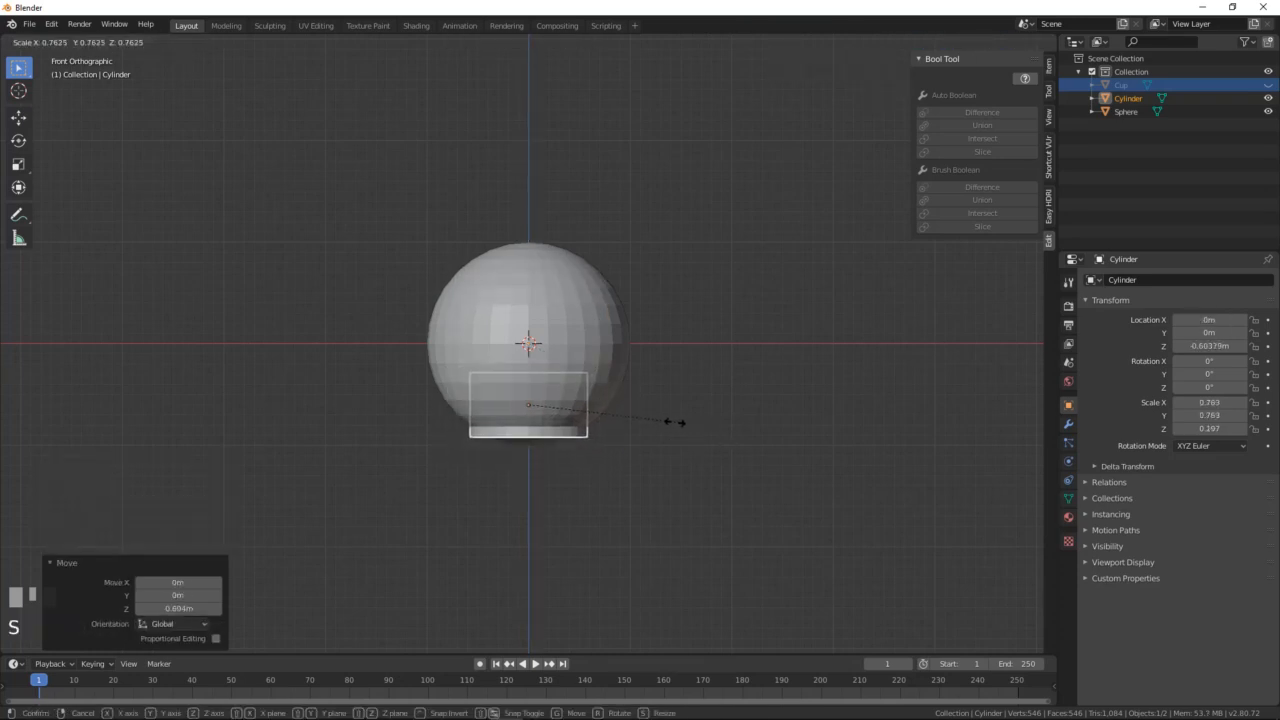
{"action": "left_click", "coordinate": [674, 421]}
{"action": "key", "text": "g"}
{"action": "key", "text": "z"}
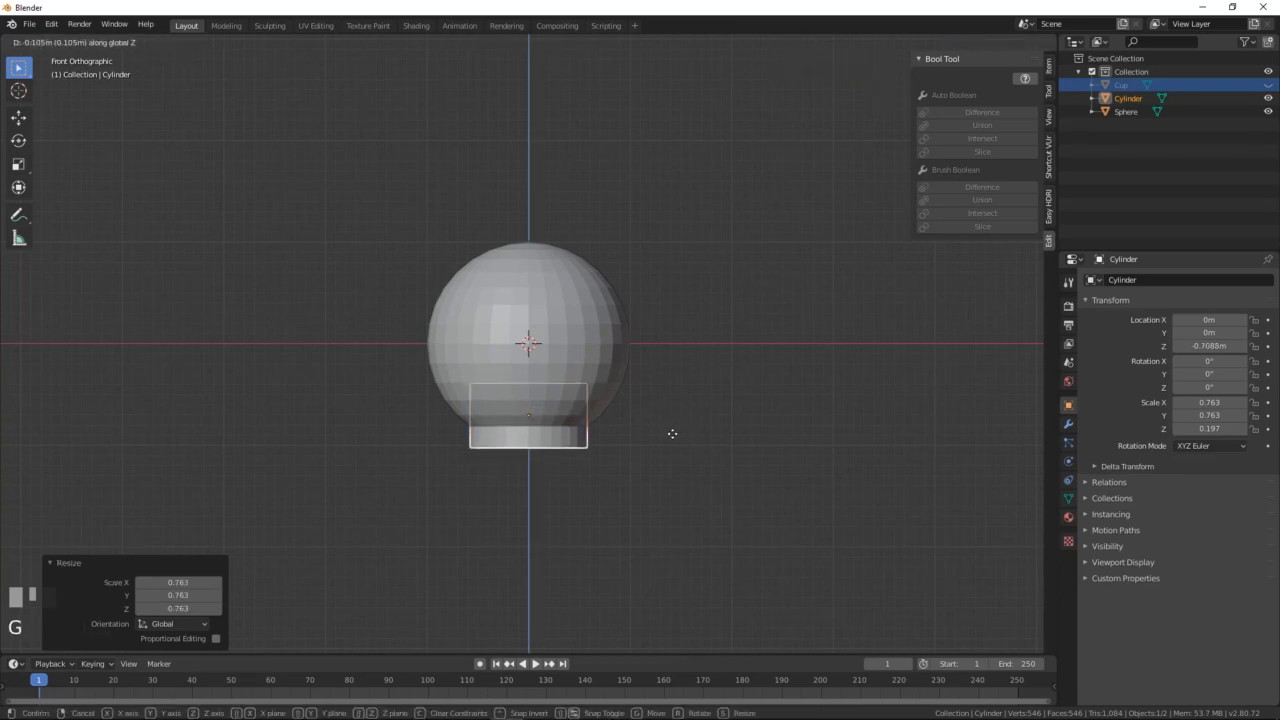
{"action": "left_click", "coordinate": [672, 434]}
{"action": "key", "text": "s"}
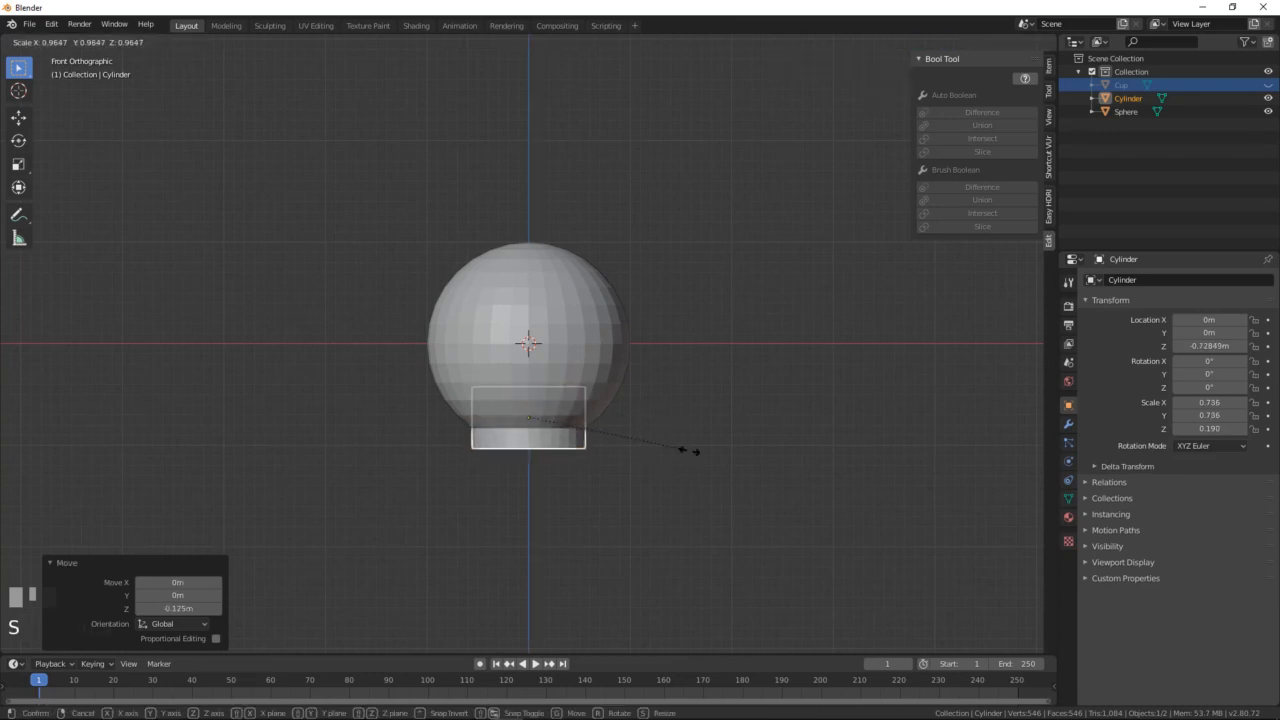
{"action": "left_click", "coordinate": [665, 442]}
Step: Using wireframe shading, lower the foot cylinder about 0.02 m along Z to just below the sphere's lowest point, and return to solid shading
{"action": "scroll", "coordinate": [621, 462], "scroll_direction": "up", "scroll_amount": 9}
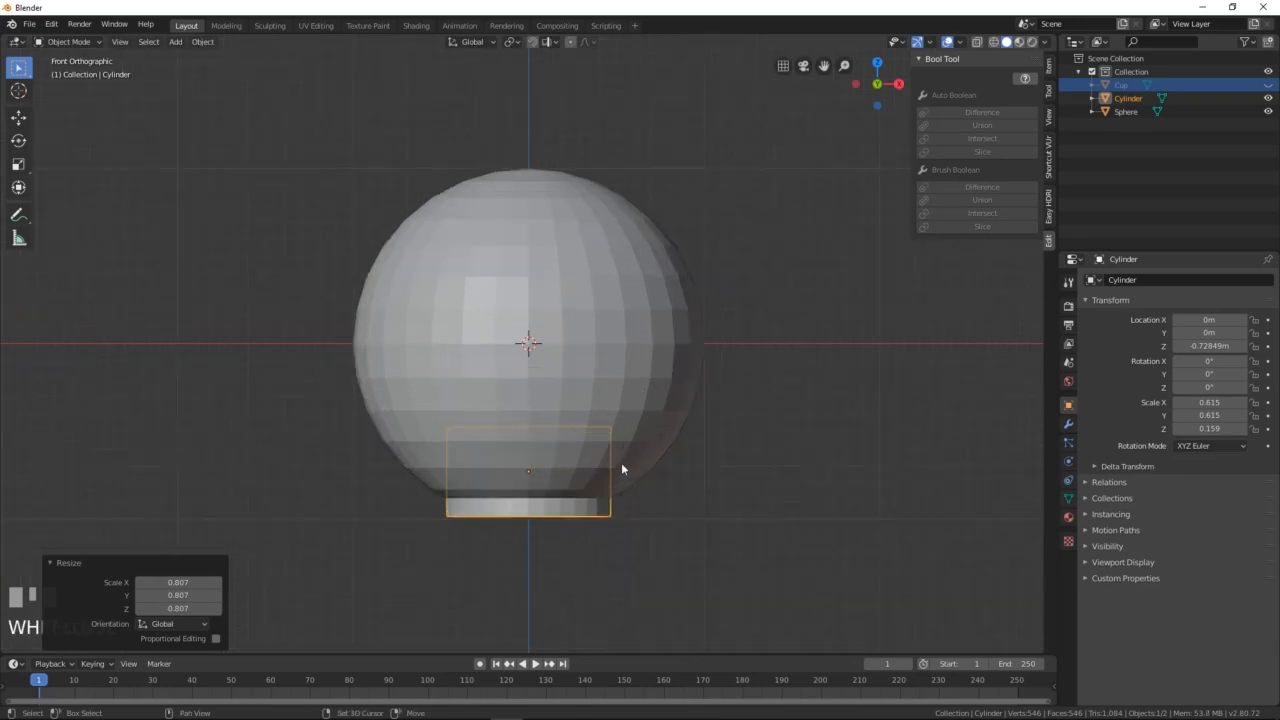
{"action": "scroll", "coordinate": [549, 286], "scroll_direction": "up", "scroll_amount": 3, "text": "shift"}
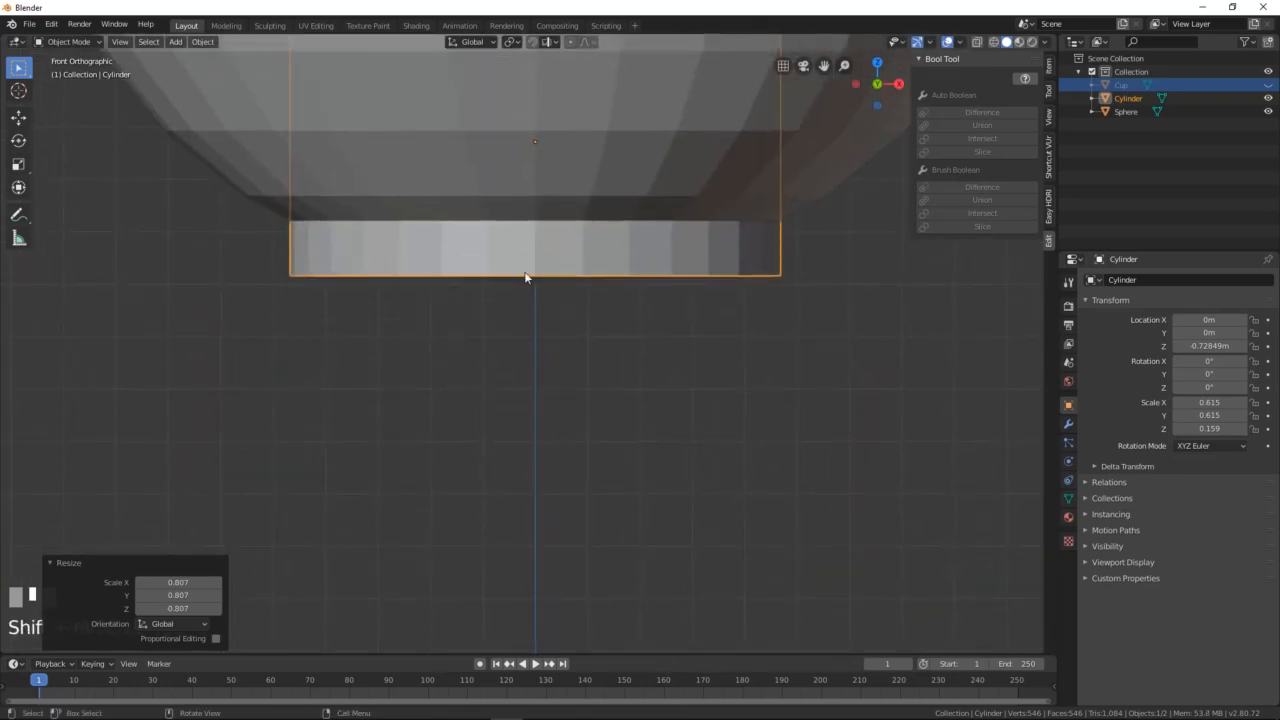
{"action": "key", "text": "z"}
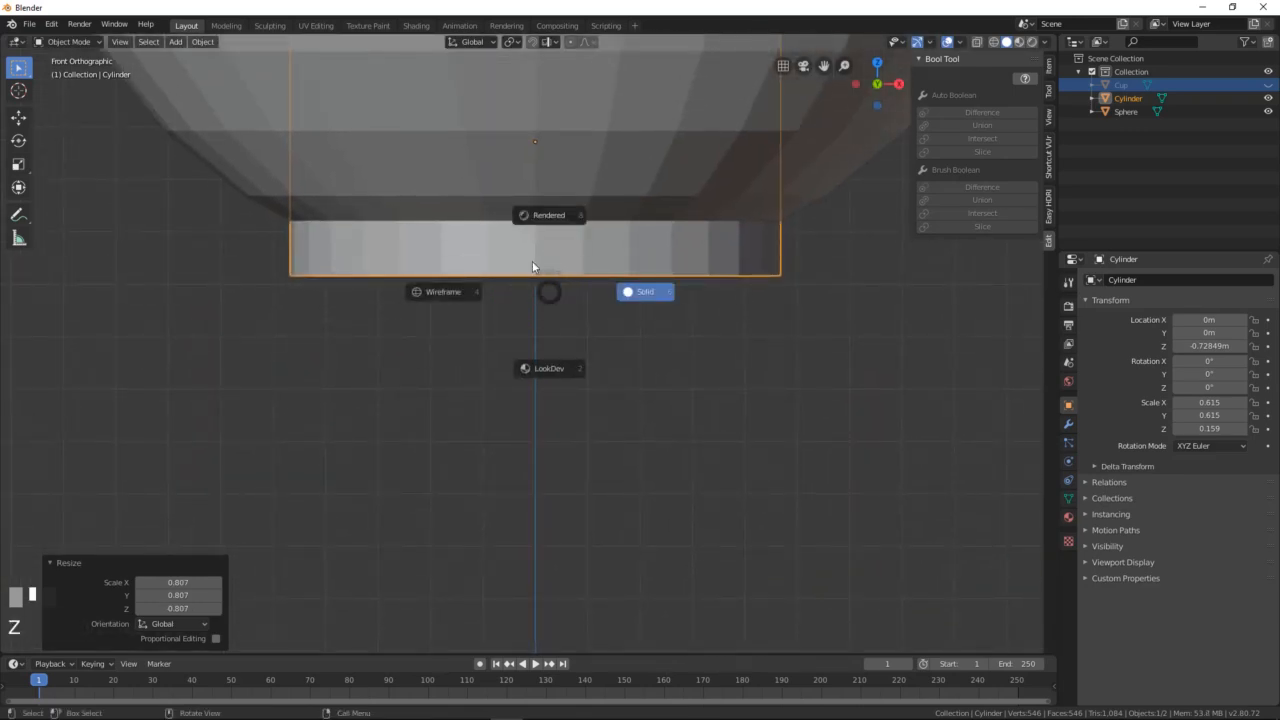
{"action": "left_click", "coordinate": [431, 300]}
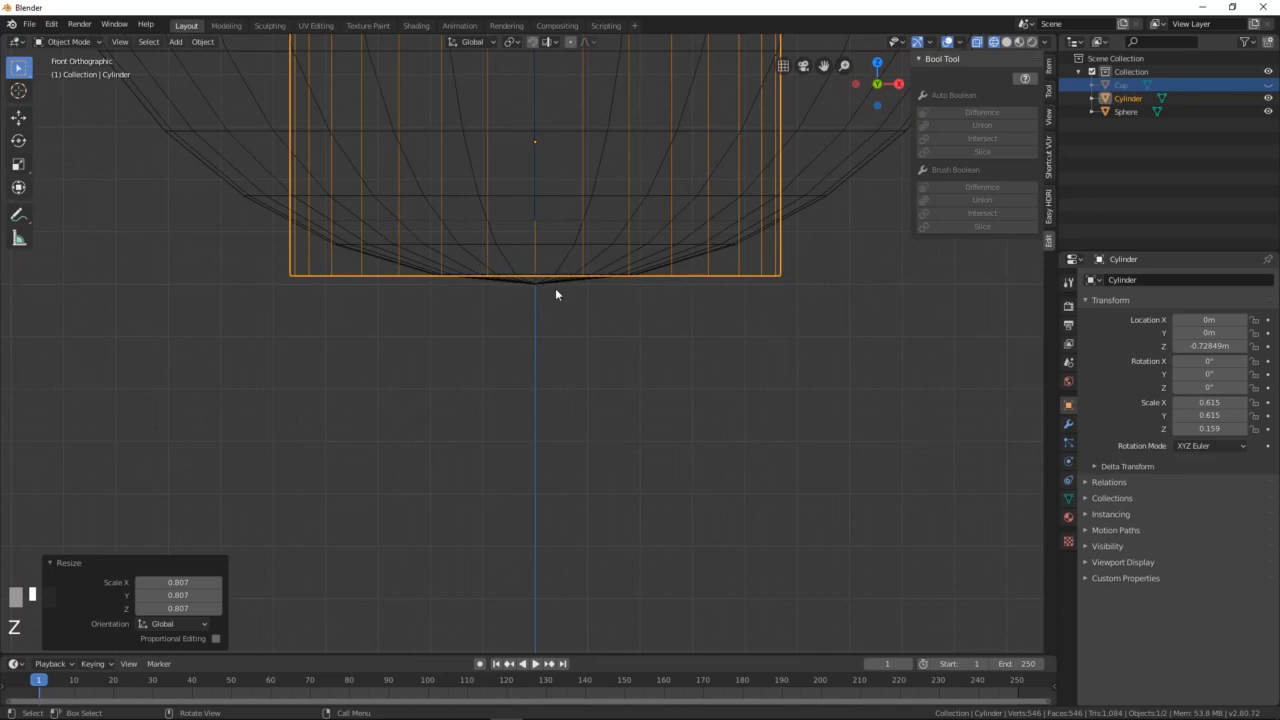
{"action": "key", "text": "g"}
{"action": "key", "text": "z"}
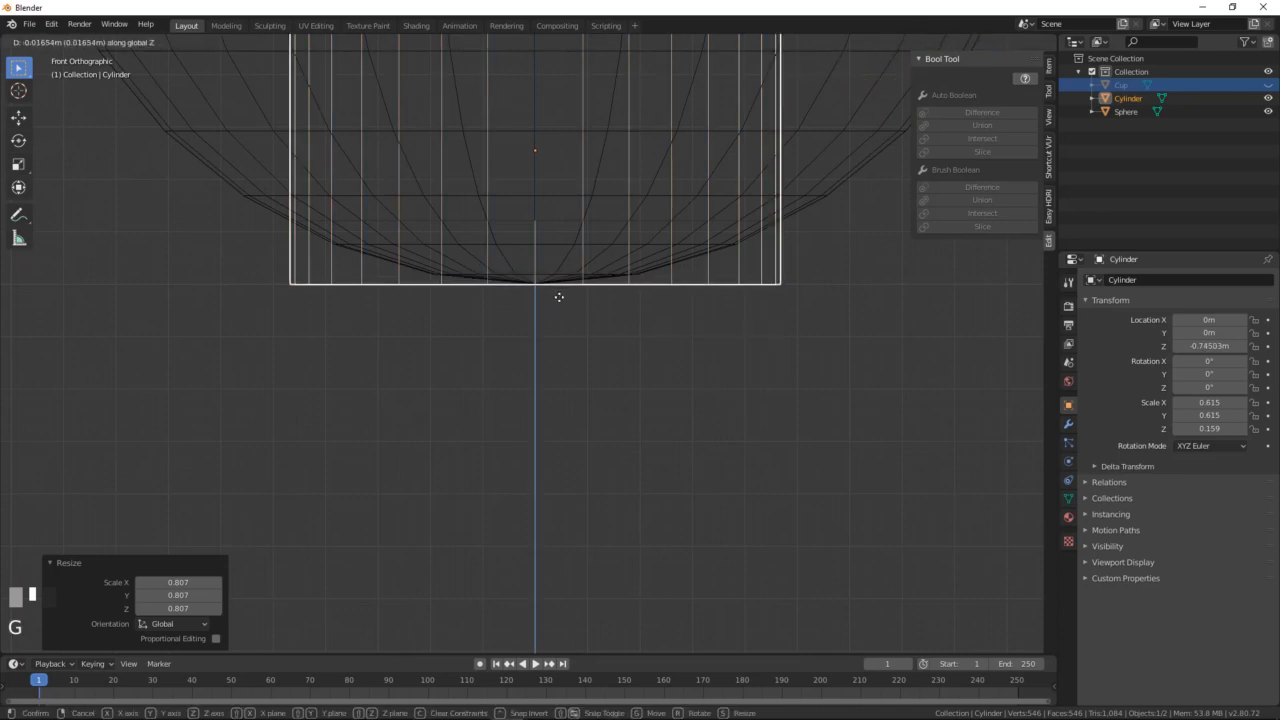
{"action": "left_click", "coordinate": [559, 297]}
{"action": "scroll", "coordinate": [575, 289], "scroll_direction": "down", "scroll_amount": 4}
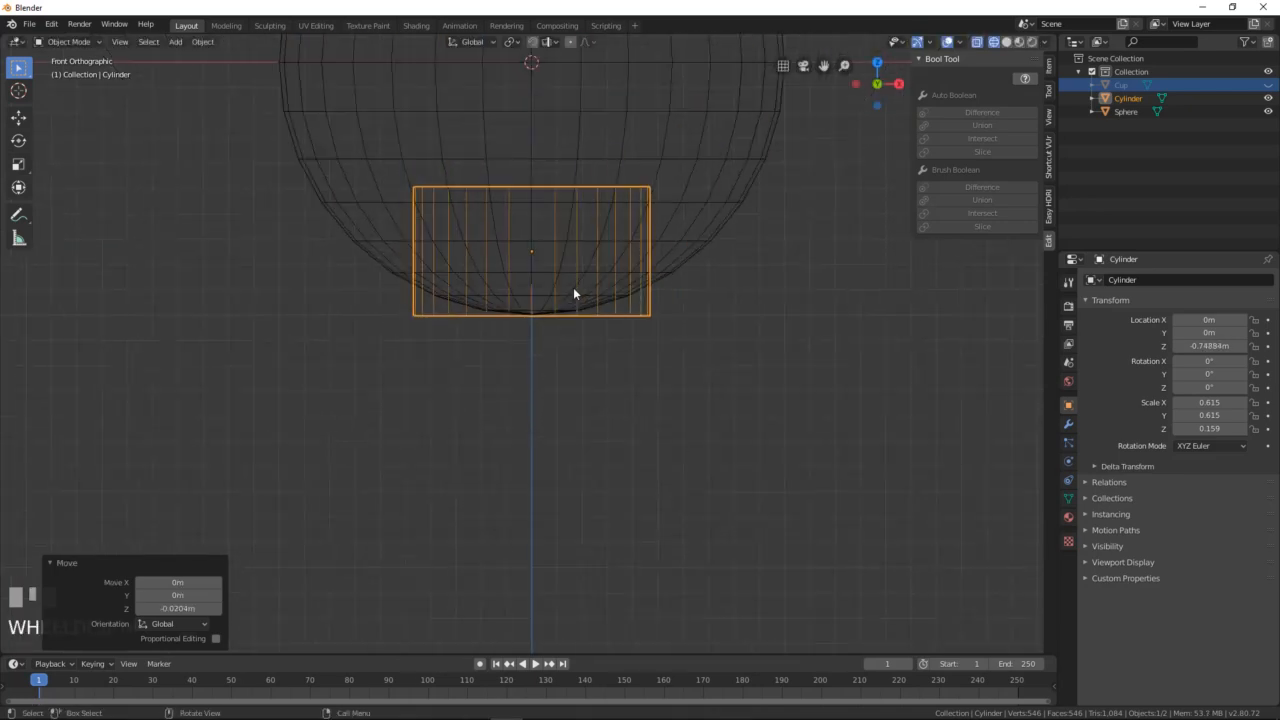
{"action": "key", "text": "z"}
{"action": "left_click", "coordinate": [573, 287]}
{"action": "scroll", "coordinate": [564, 294], "scroll_direction": "down", "scroll_amount": 5}
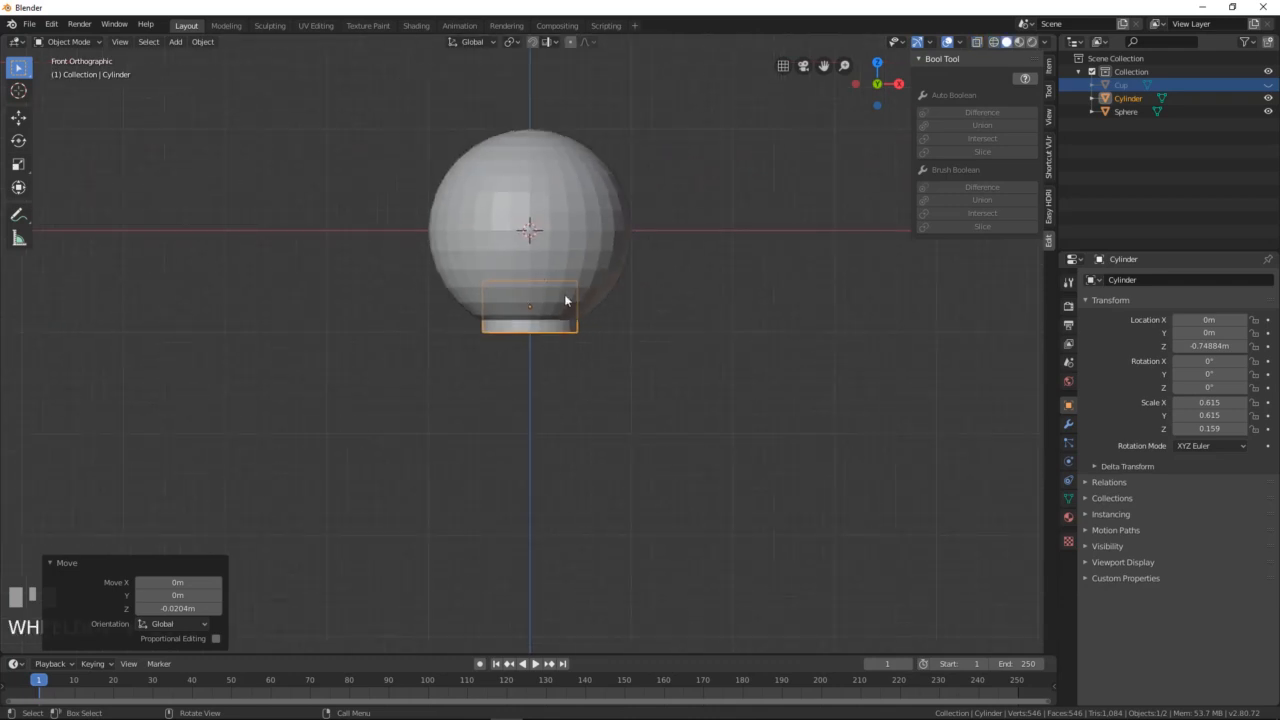
Step: Merge the foot cylinder with the sphere using an Auto Boolean Union
{"action": "scroll", "coordinate": [650, 204], "scroll_direction": "up", "scroll_amount": 1}
{"action": "left_click", "coordinate": [606, 204], "text": "shift"}
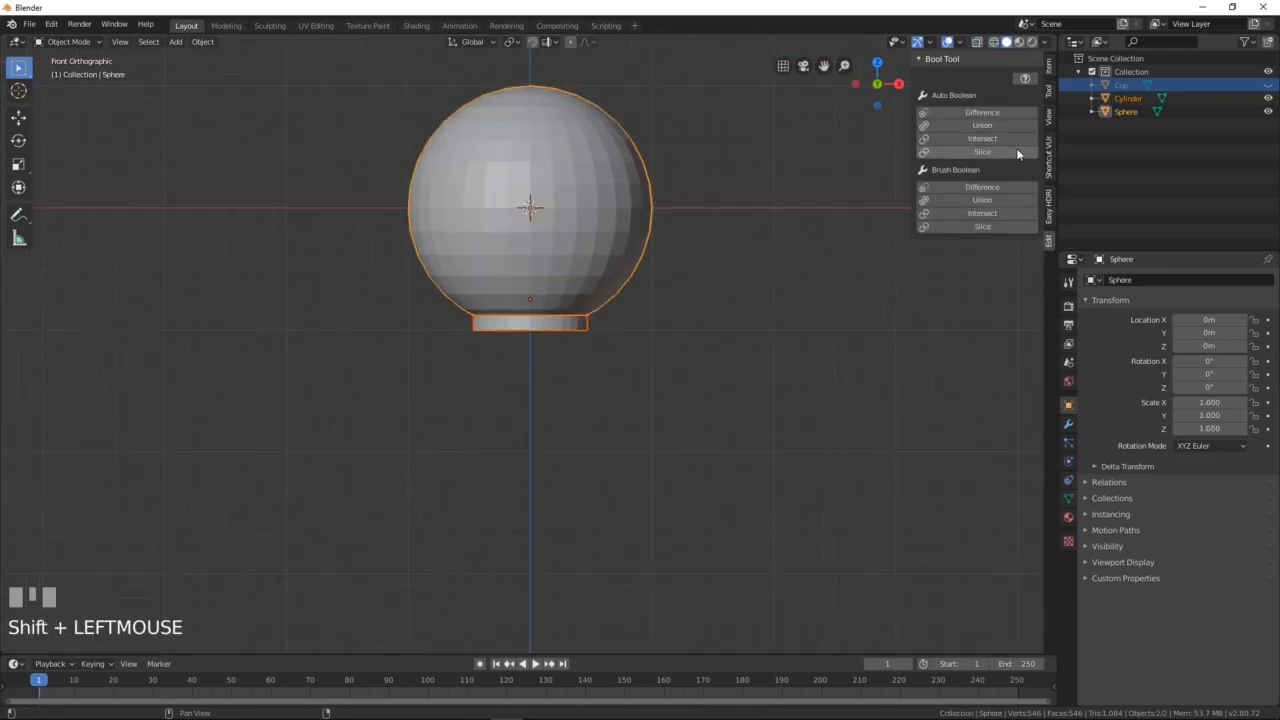
{"action": "left_click", "coordinate": [1004, 113]}
{"action": "scroll", "coordinate": [634, 254], "scroll_direction": "down", "scroll_amount": 2}
{"action": "middle_click_drag", "start_coordinate": [563, 257], "coordinate": [576, 316], "text": "shift"}
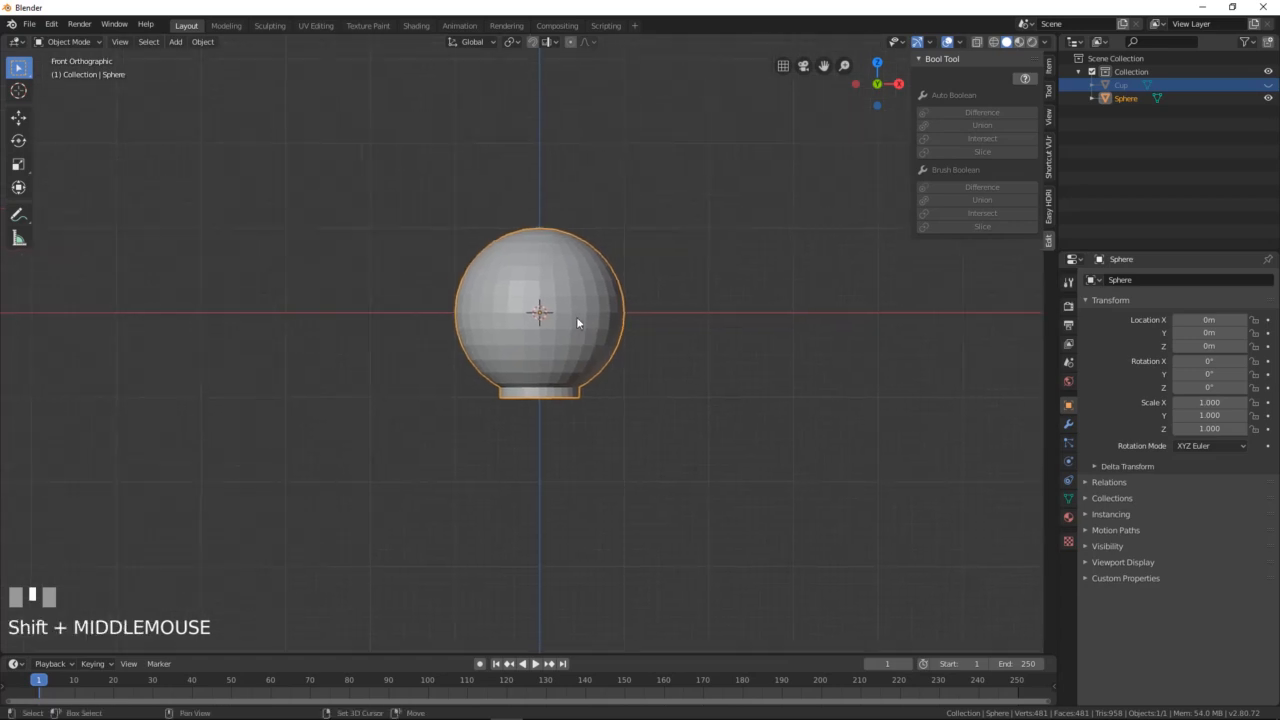
Step: Add another cylinder of radius 0.76 m and depth 3.21 m and scale it down to about 0.147
{"action": "key", "text": "shift+a"}
{"action": "mouse_move", "coordinate": [560, 268]}
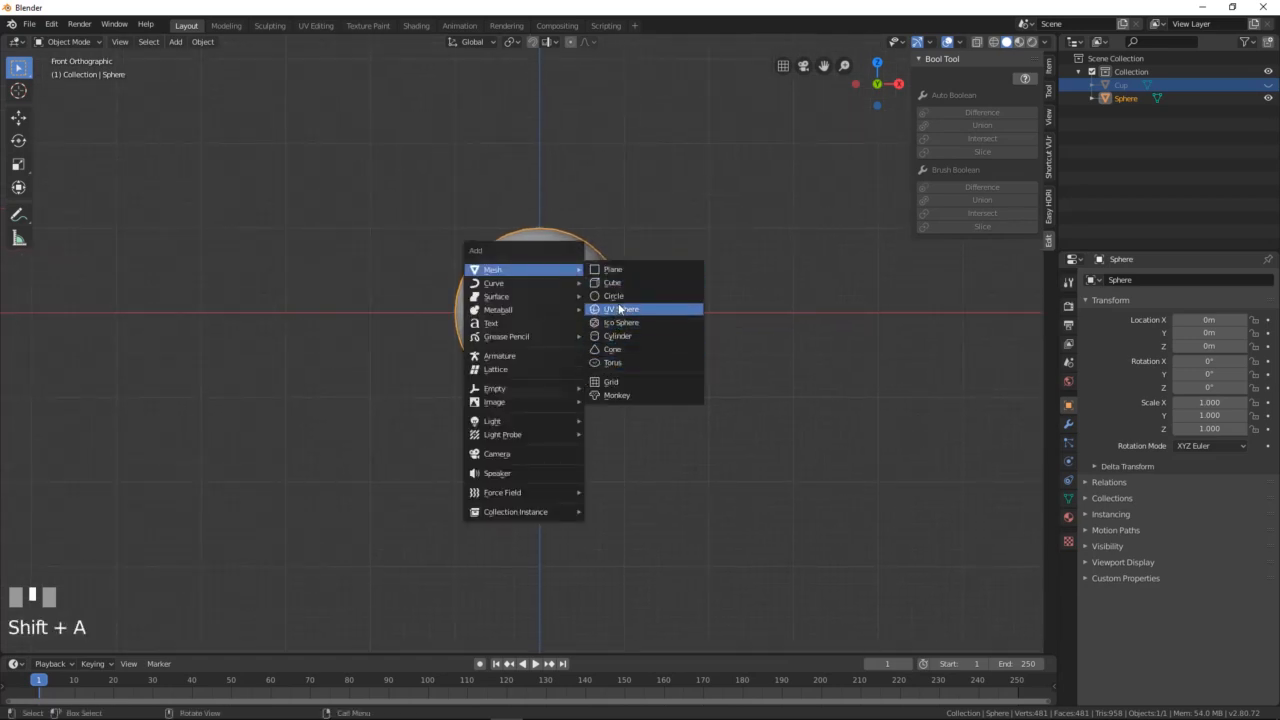
{"action": "left_click", "coordinate": [615, 337]}
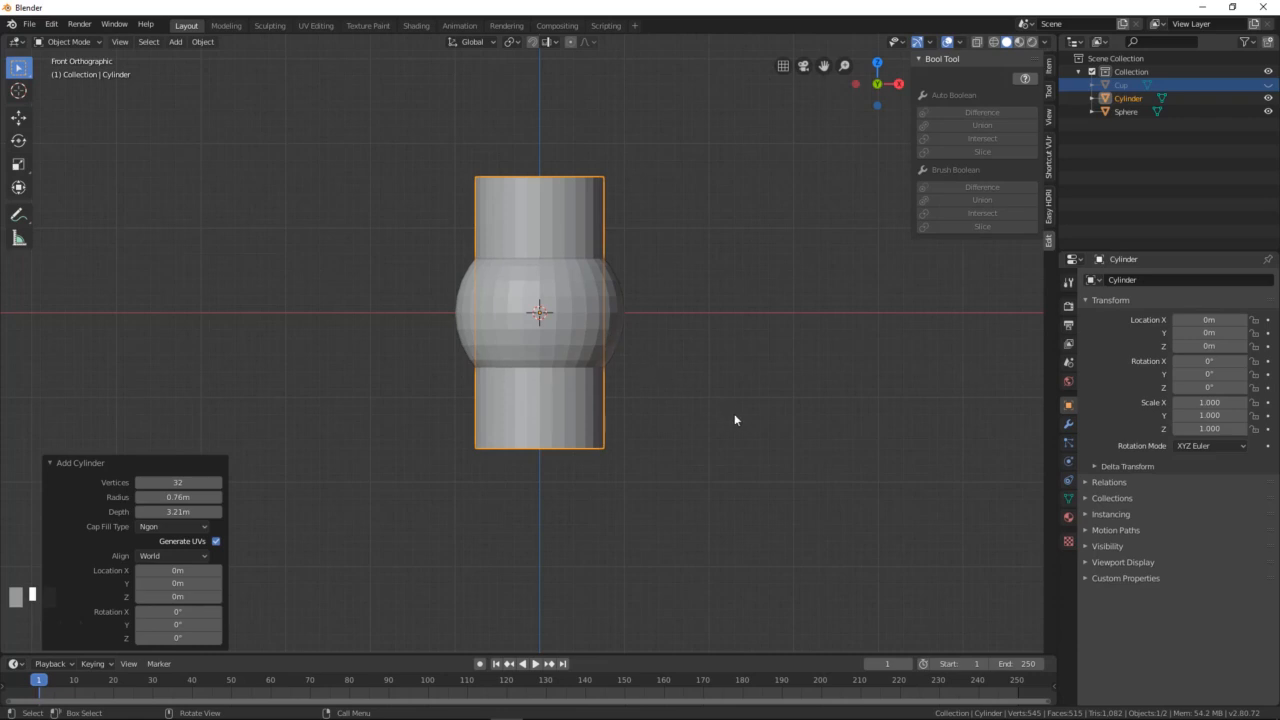
{"action": "key", "text": "s"}
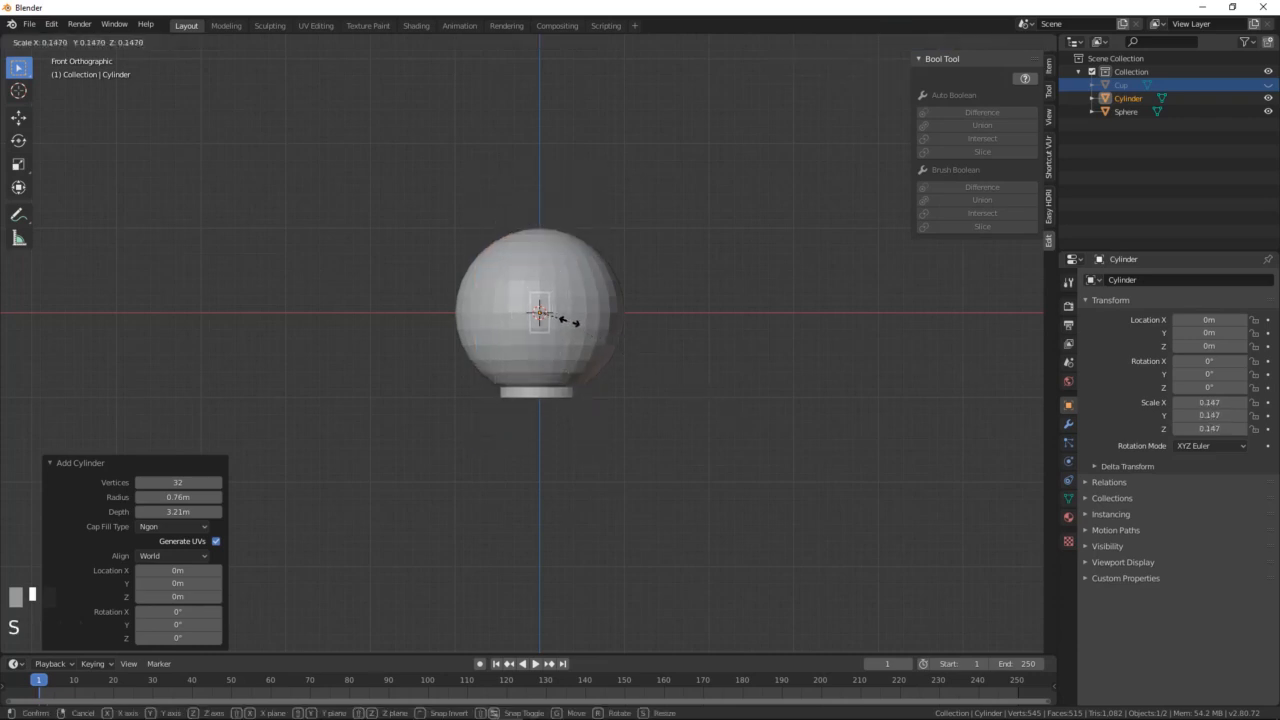
{"action": "left_click", "coordinate": [569, 321]}
Step: Raise the small cylinder about 0.984 m along Z to the sphere's top and scale it down to about 0.096
{"action": "key", "text": "g"}
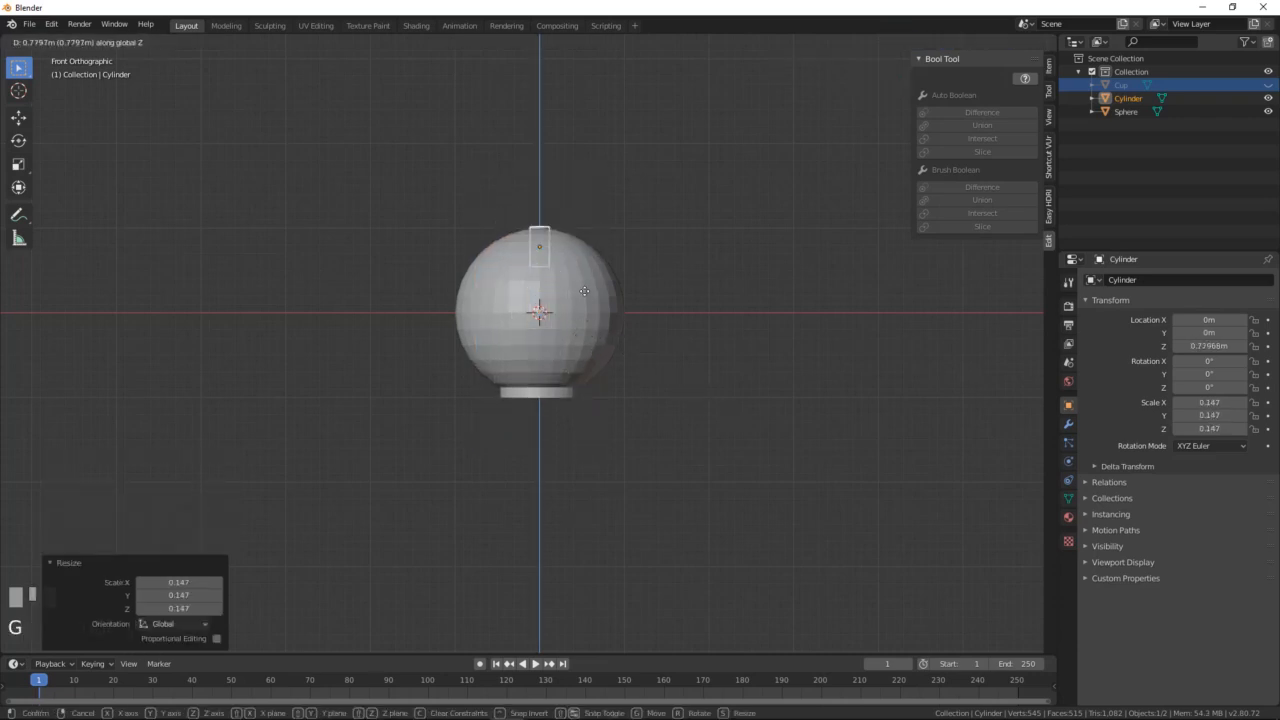
{"action": "left_click", "coordinate": [627, 302]}
{"action": "key", "text": "s"}
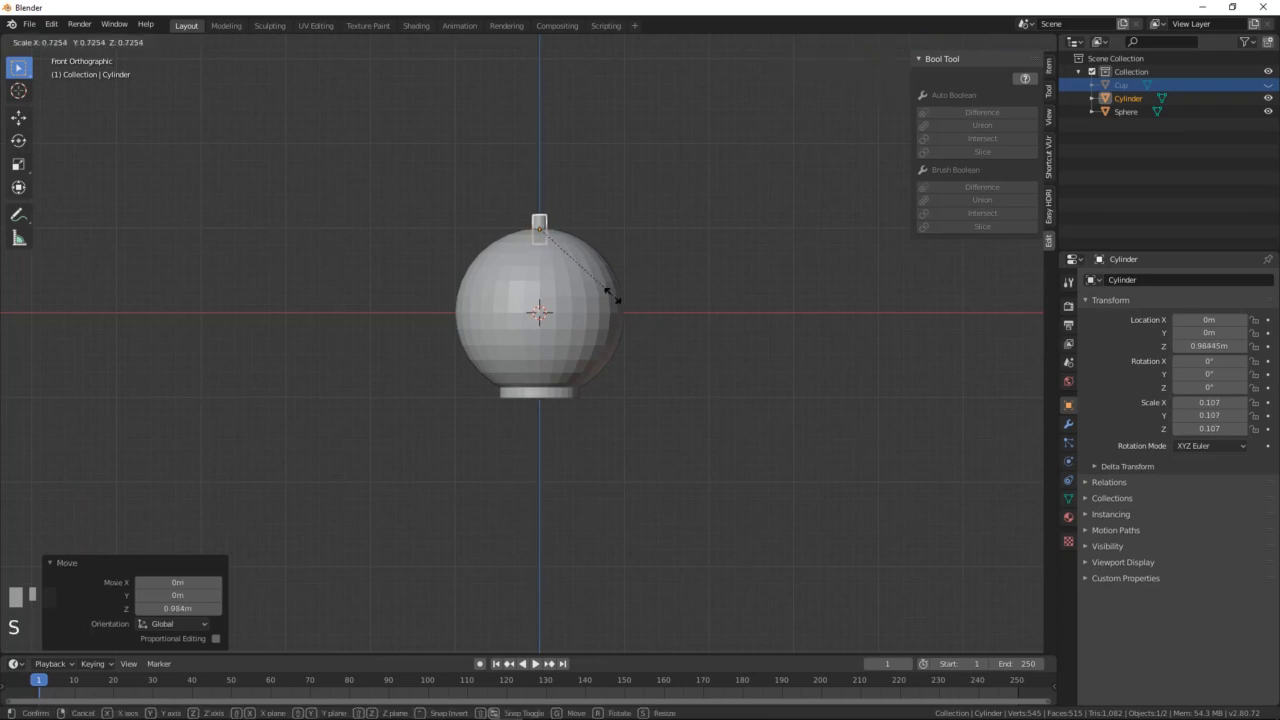
{"action": "left_click", "coordinate": [604, 289]}
Step: Stretch the small cylinder to a Z scale of about 0.180 and raise it to about Z 1.142 m as a neck
{"action": "key", "text": "s"}
{"action": "key", "text": "z"}
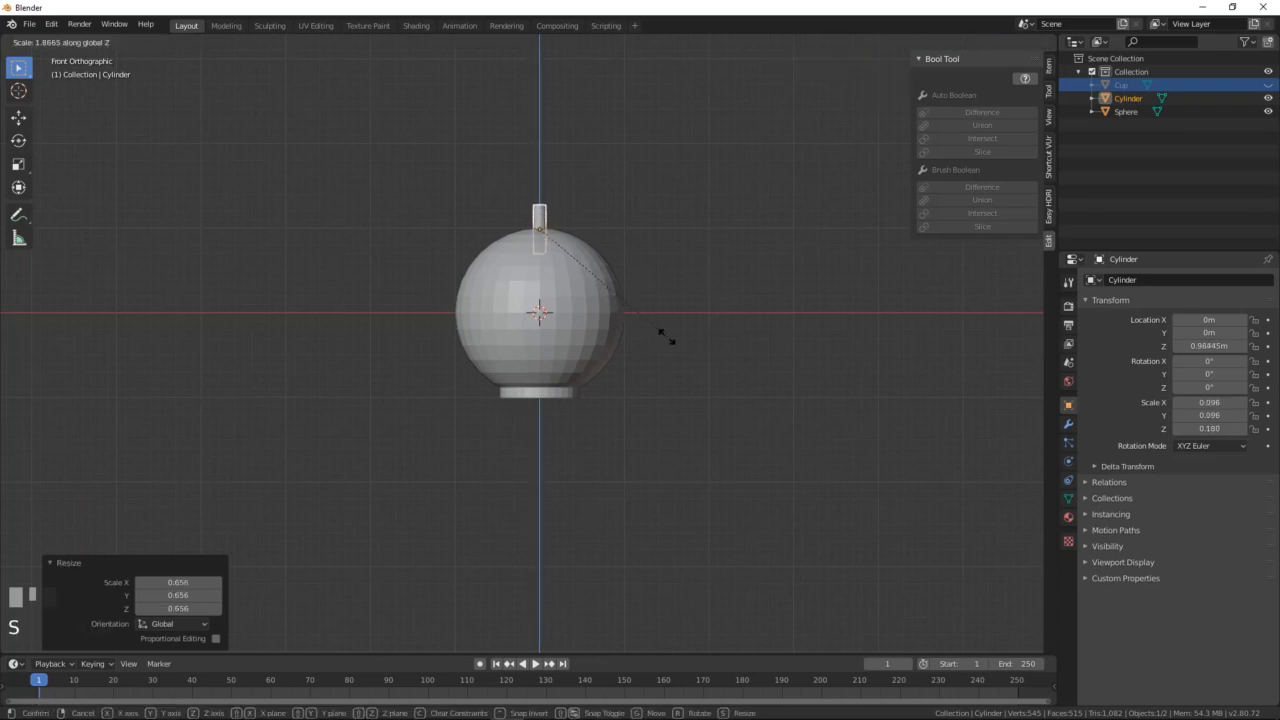
{"action": "left_click", "coordinate": [666, 335]}
{"action": "key", "text": "g"}
{"action": "key", "text": "z"}
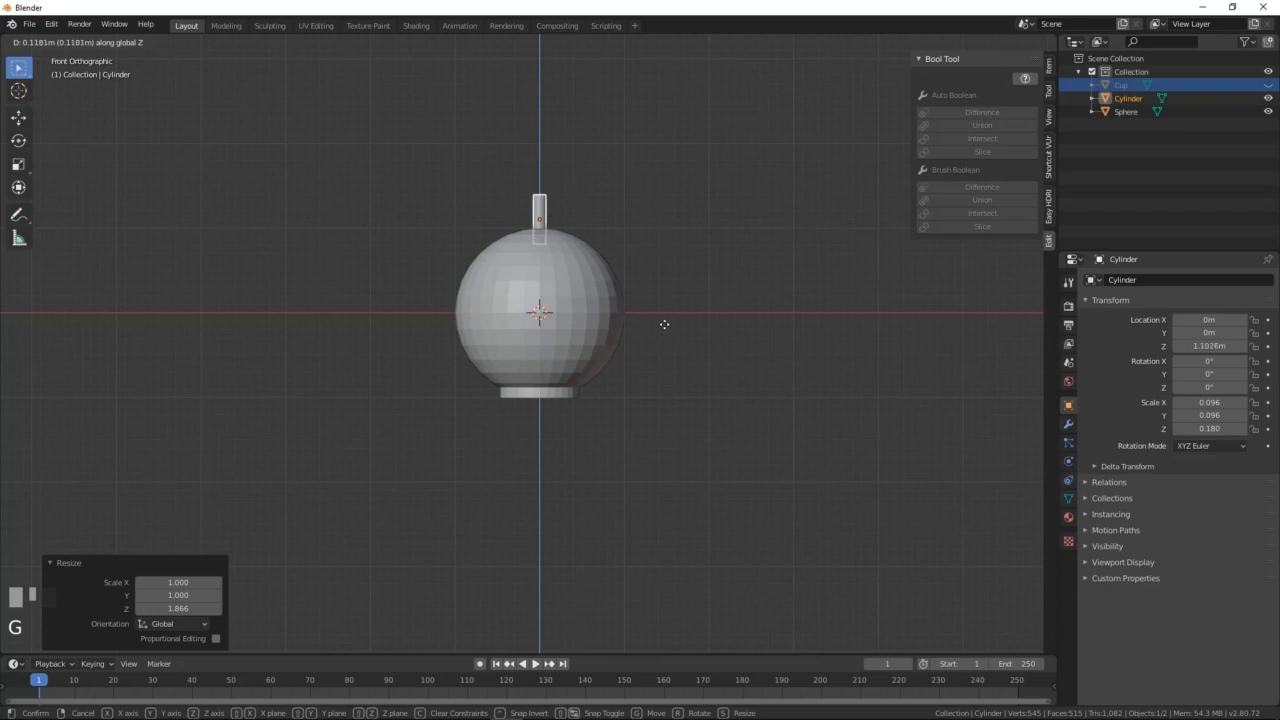
{"action": "left_click", "coordinate": [664, 322]}
Step: Merge the thin neck cylinder with the sphere using an Auto Boolean Union
{"action": "scroll", "coordinate": [581, 306], "scroll_direction": "up", "scroll_amount": 1}
{"action": "scroll", "coordinate": [581, 306], "scroll_direction": "down", "scroll_amount": 1}
{"action": "middle_click_drag", "start_coordinate": [581, 306], "coordinate": [561, 330], "text": "shift"}
{"action": "scroll", "coordinate": [561, 330], "scroll_direction": "up", "scroll_amount": 1, "text": "shift"}
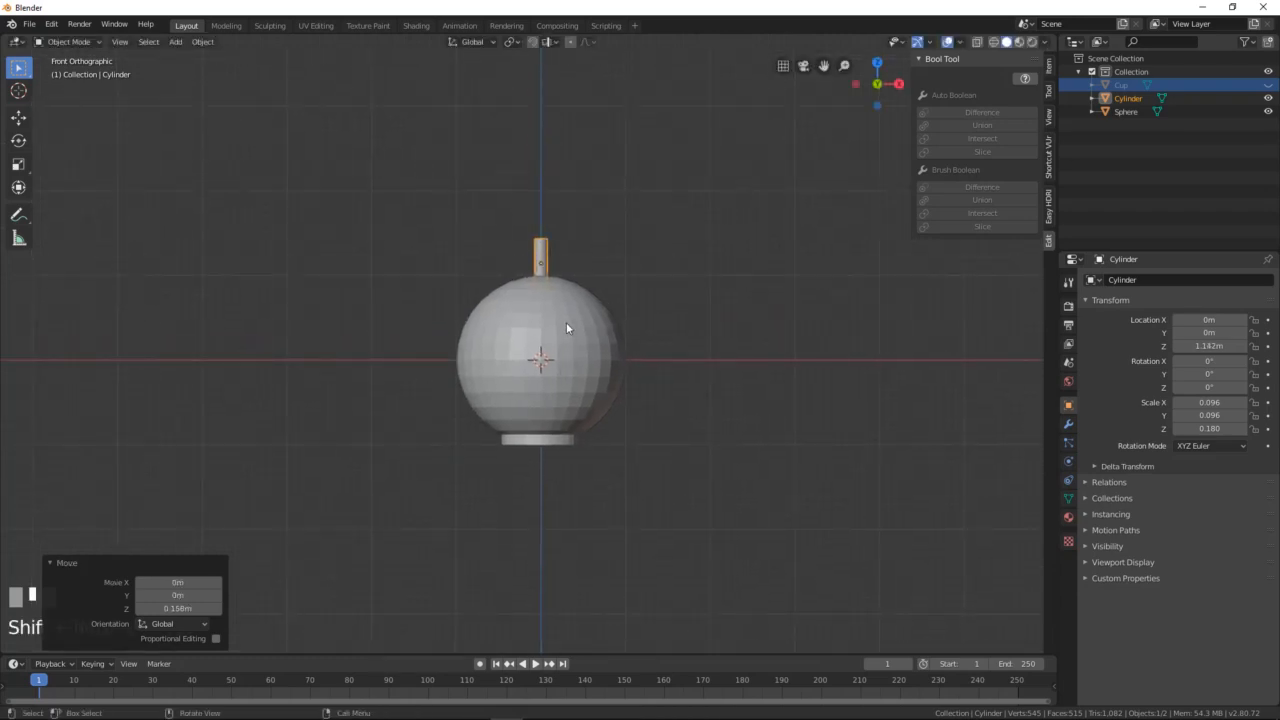
{"action": "left_click", "coordinate": [581, 328], "text": "shift"}
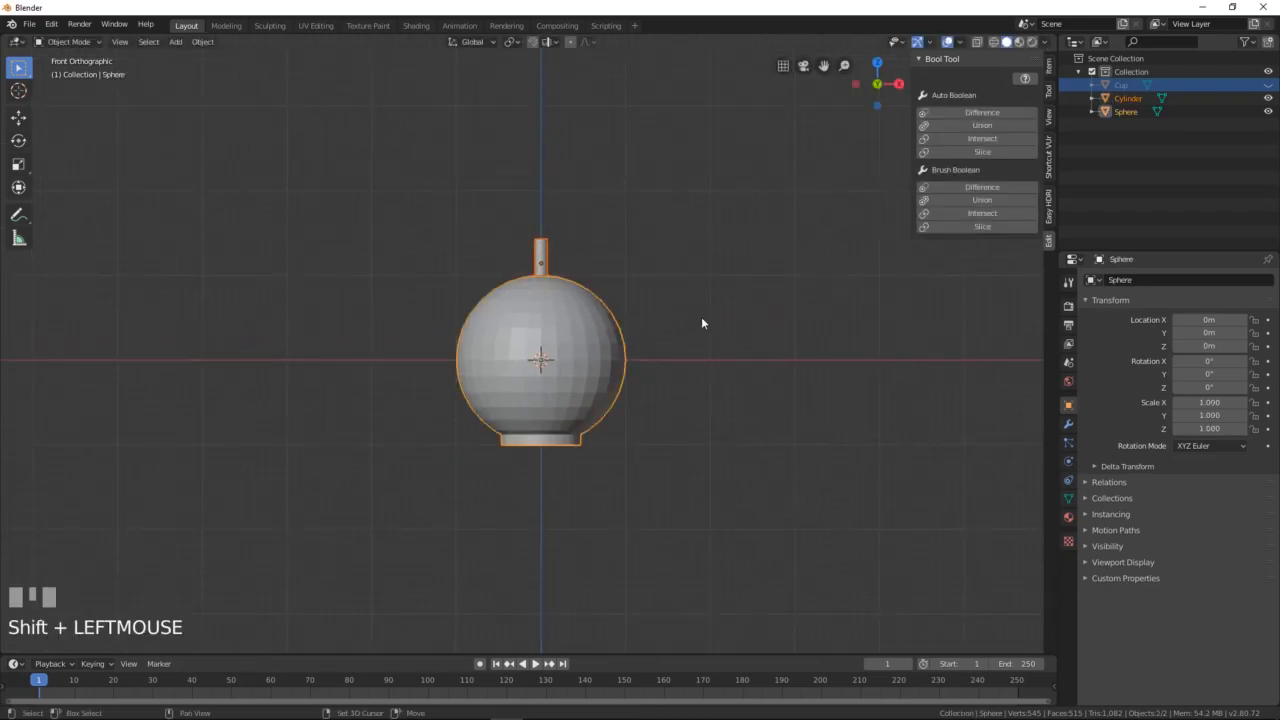
{"action": "left_click", "coordinate": [982, 125]}
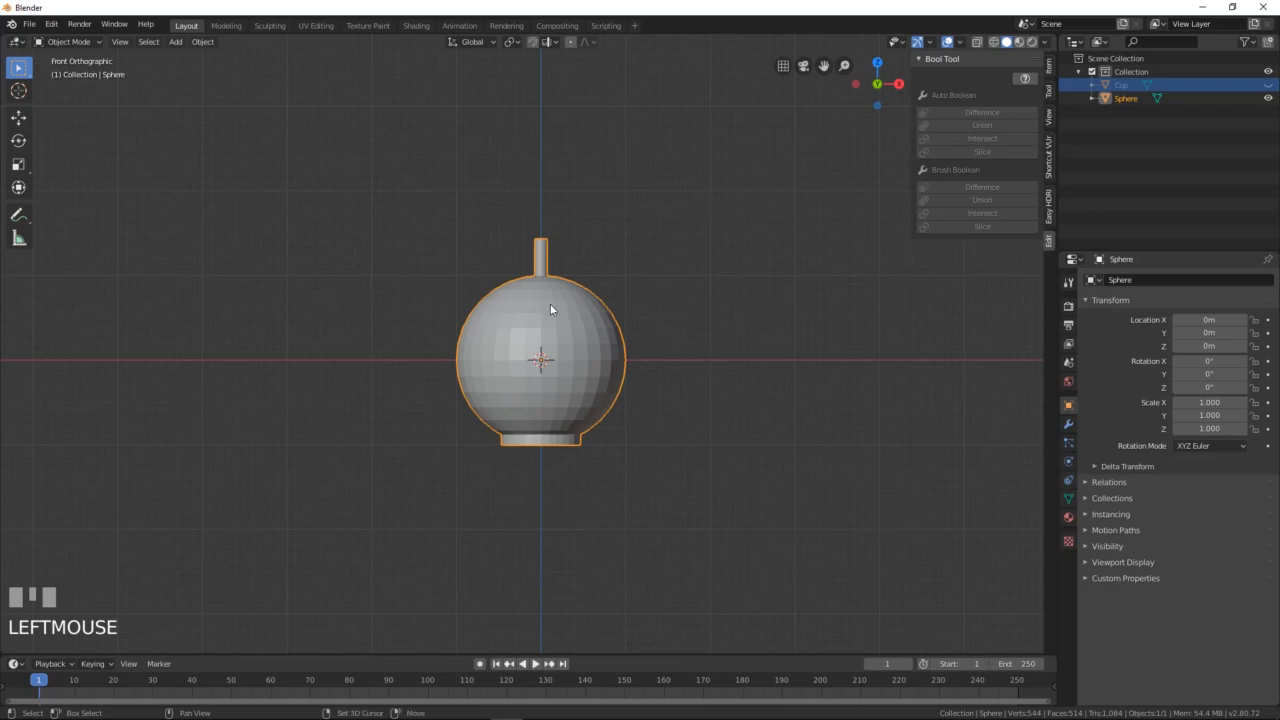
Step: Add another cylinder of radius 0.76 m and depth 3.21 m and scale it down to about 0.195
{"action": "key", "text": "shift+a"}
{"action": "mouse_move", "coordinate": [550, 303]}
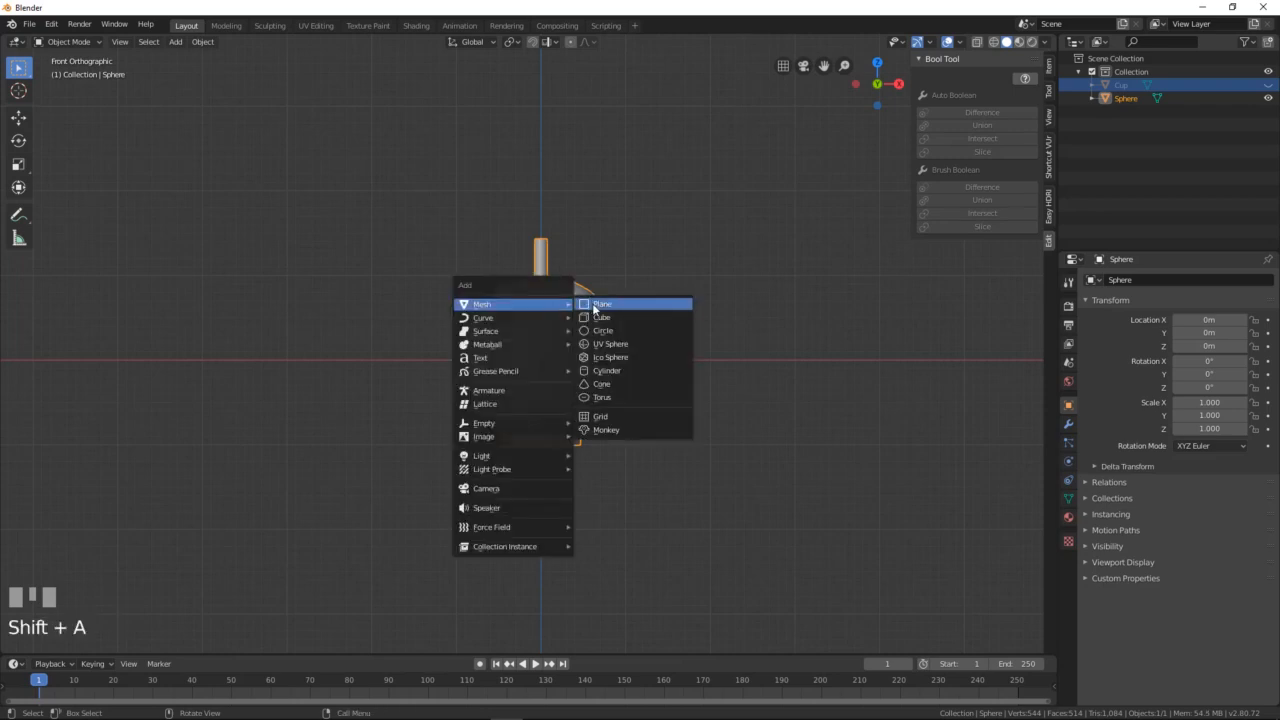
{"action": "left_click", "coordinate": [606, 370]}
{"action": "key", "text": "s"}
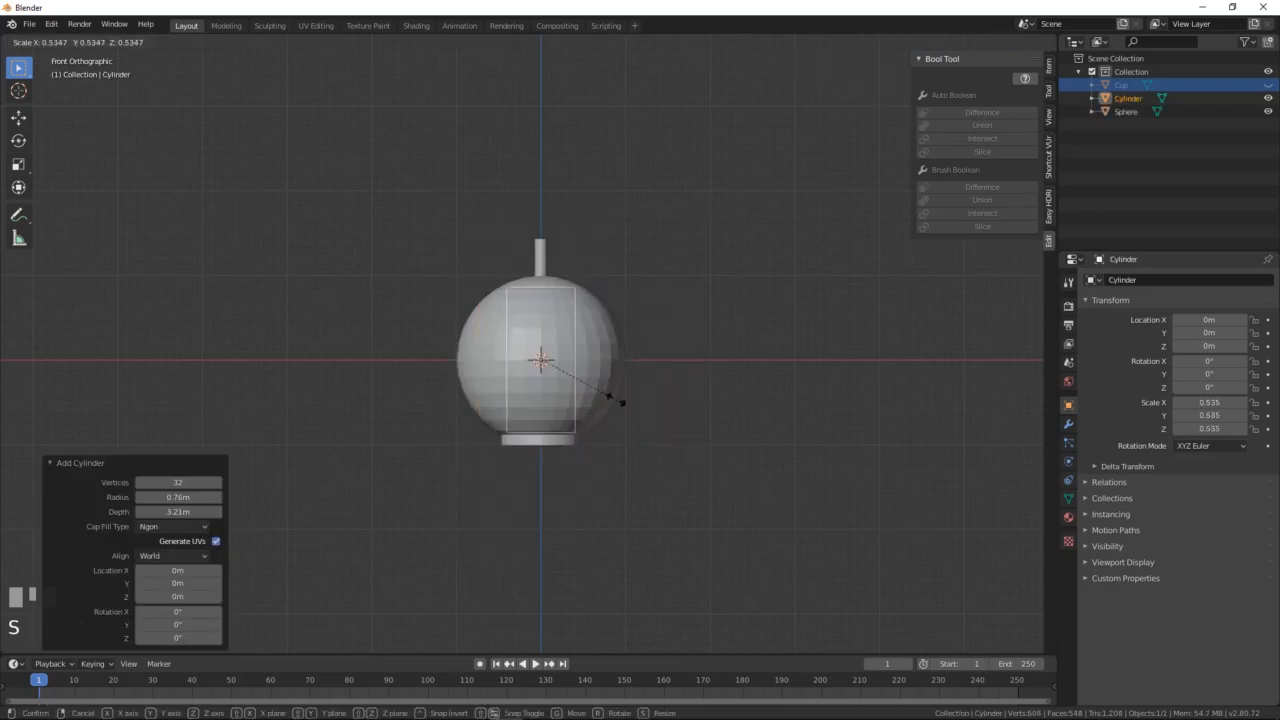
{"action": "left_click", "coordinate": [621, 425]}
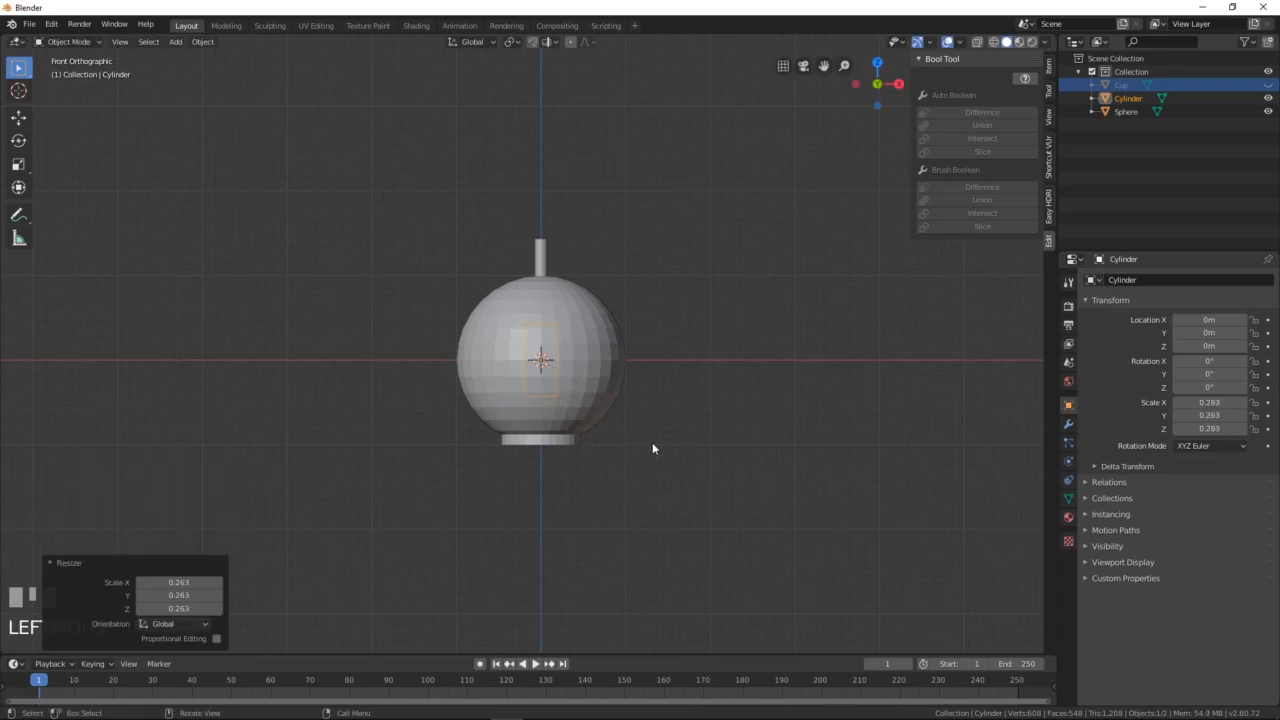
{"action": "key", "text": "s"}
{"action": "left_click", "coordinate": [612, 412]}
Step: Raise the new cylinder about 1.57 m along Z so it overlaps the upper end of the thin neck
{"action": "key", "text": "g"}
{"action": "key", "text": "z"}
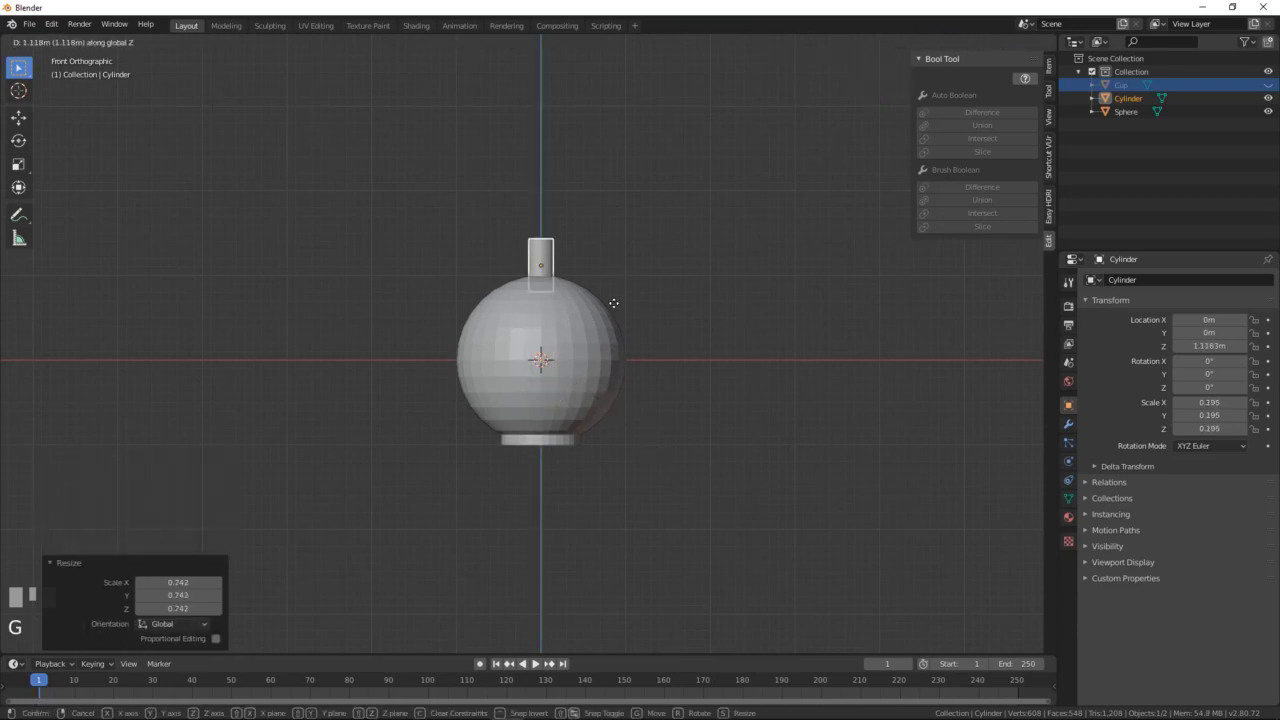
{"action": "left_click", "coordinate": [634, 307]}
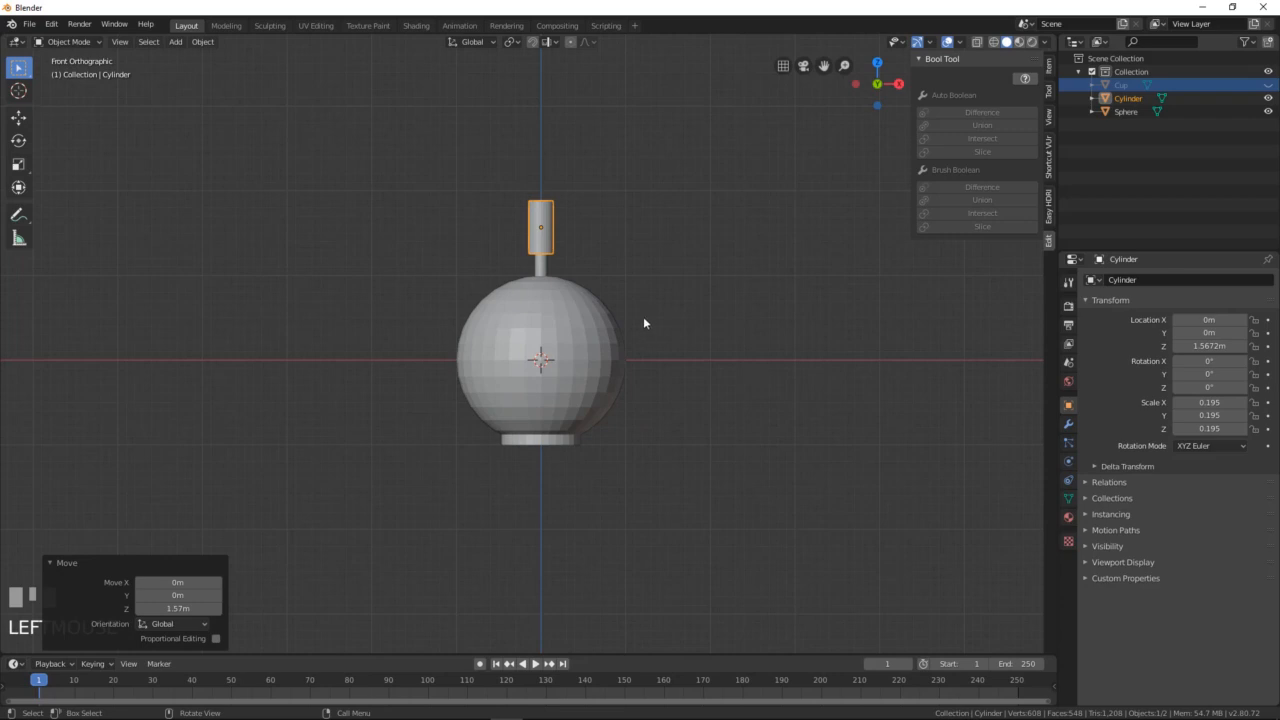
Step: Merge the thicker upper cylinder with the sphere body using an Auto Boolean Union
{"action": "scroll", "coordinate": [620, 319], "scroll_direction": "up", "scroll_amount": 1}
{"action": "scroll", "coordinate": [620, 319], "scroll_direction": "down", "scroll_amount": 1}
{"action": "middle_click_drag", "start_coordinate": [613, 321], "coordinate": [615, 328], "text": "shift"}
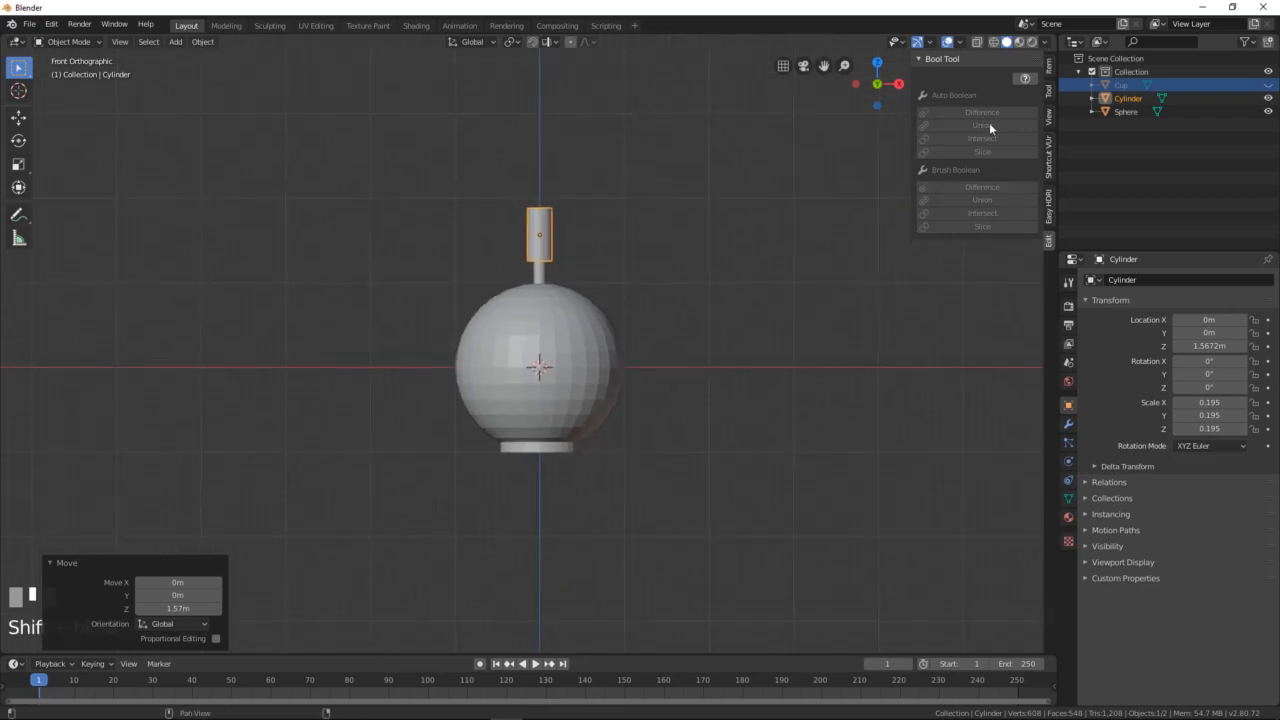
{"action": "left_click", "coordinate": [561, 329], "text": "shift"}
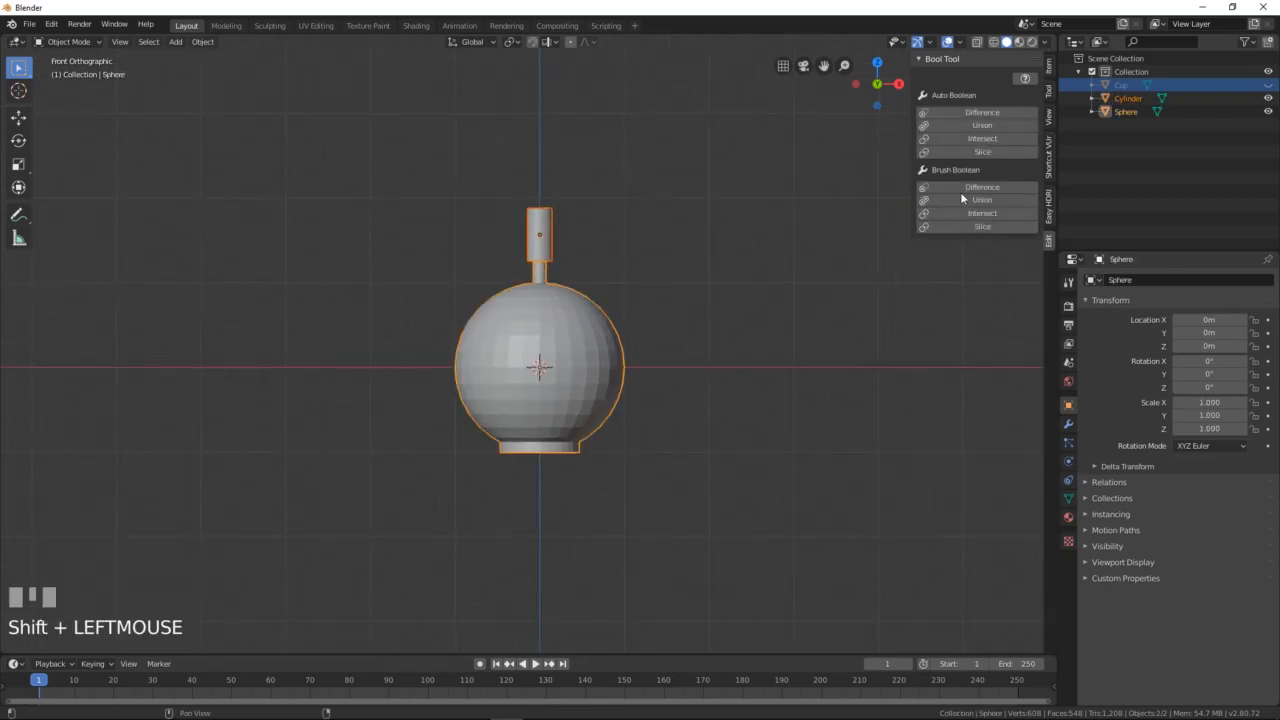
{"action": "left_click", "coordinate": [985, 119]}
Step: Add a cone with Radius 1 of 1 m, Radius 2 of 0.43 m and depth 1.28 m as a lampshade
{"action": "scroll", "coordinate": [622, 272], "scroll_direction": "down", "scroll_amount": 3}
{"action": "scroll", "coordinate": [523, 187], "scroll_direction": "up", "scroll_amount": 2}
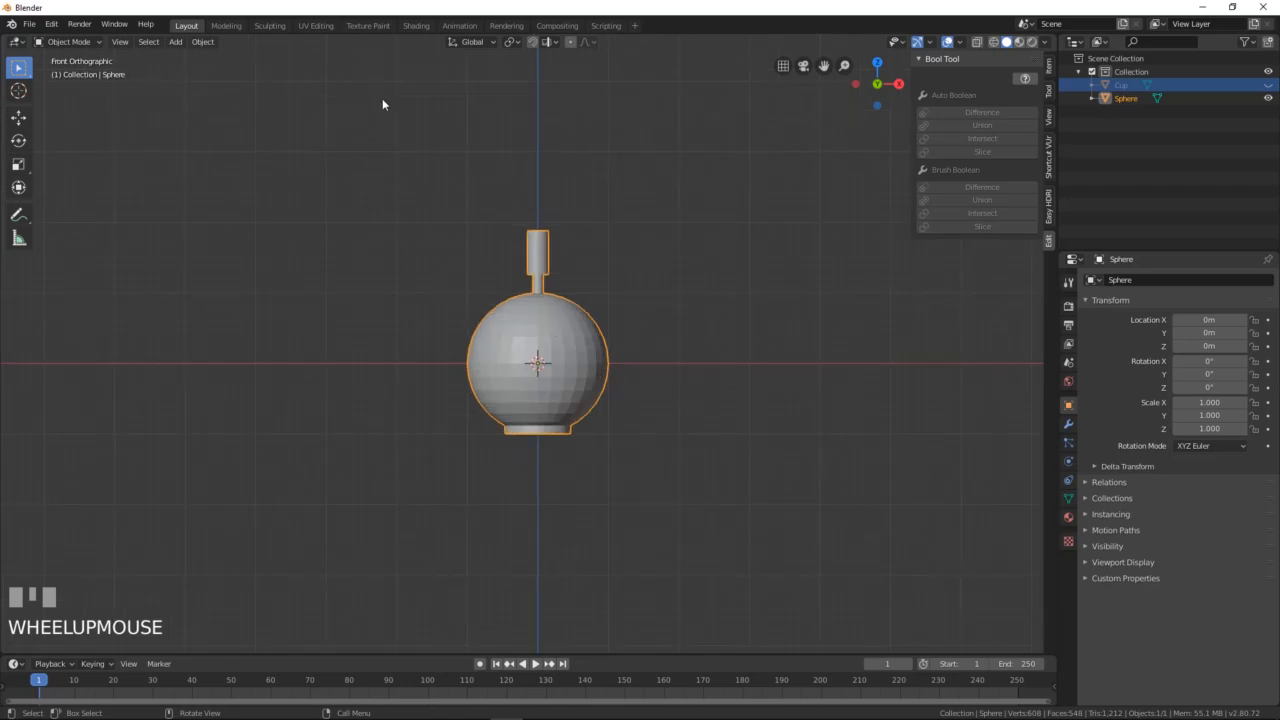
{"action": "key", "text": "shift+a"}
{"action": "mouse_move", "coordinate": [554, 253]}
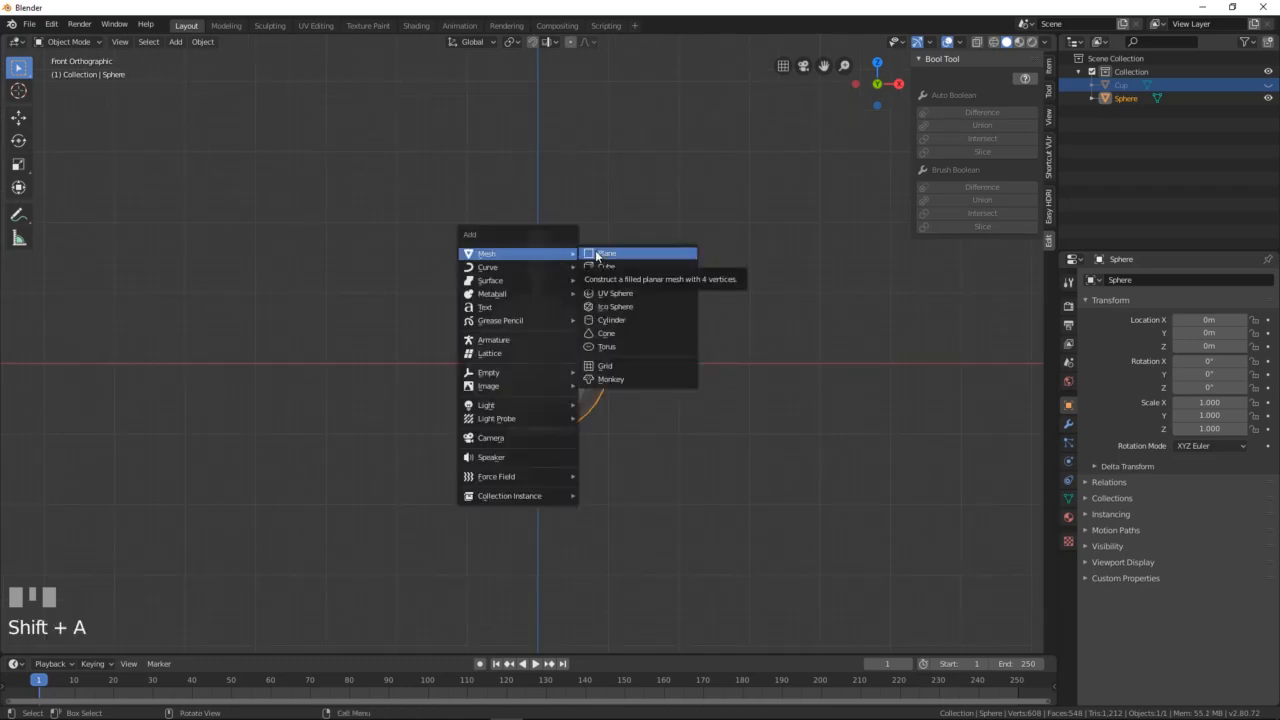
{"action": "left_click", "coordinate": [610, 334]}
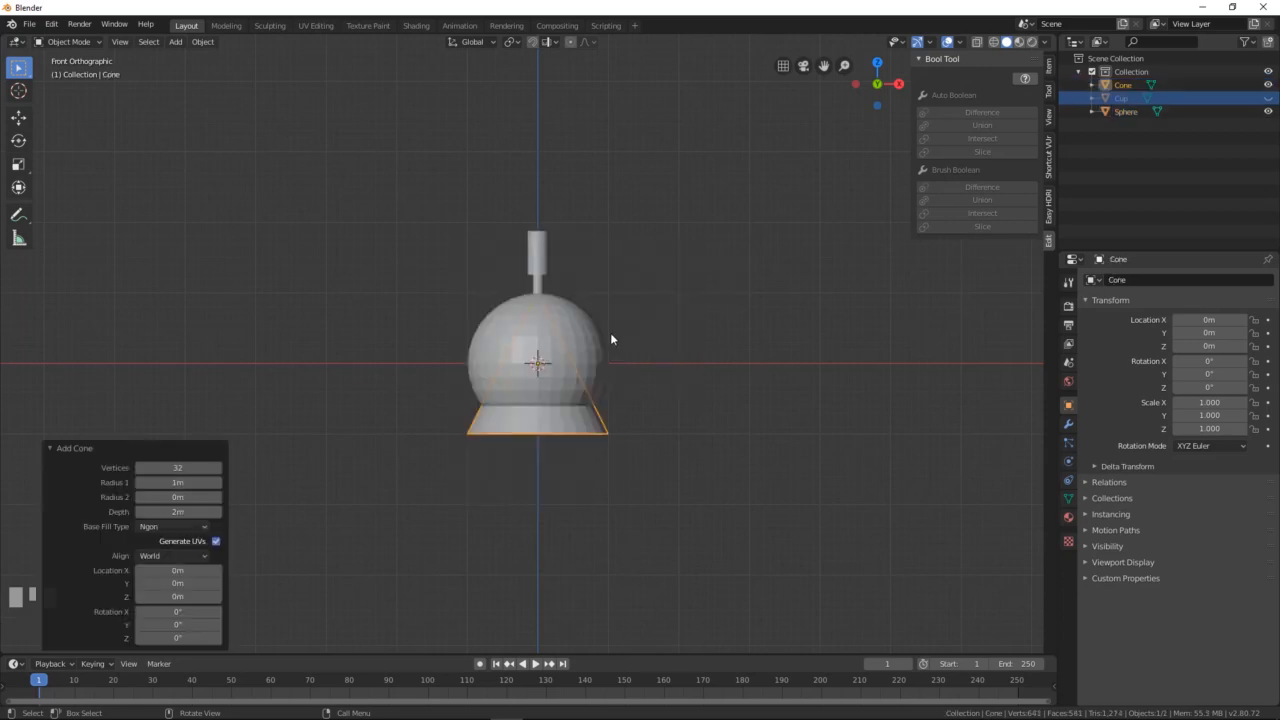
{"action": "scroll", "coordinate": [545, 478], "scroll_direction": "up", "scroll_amount": 2}
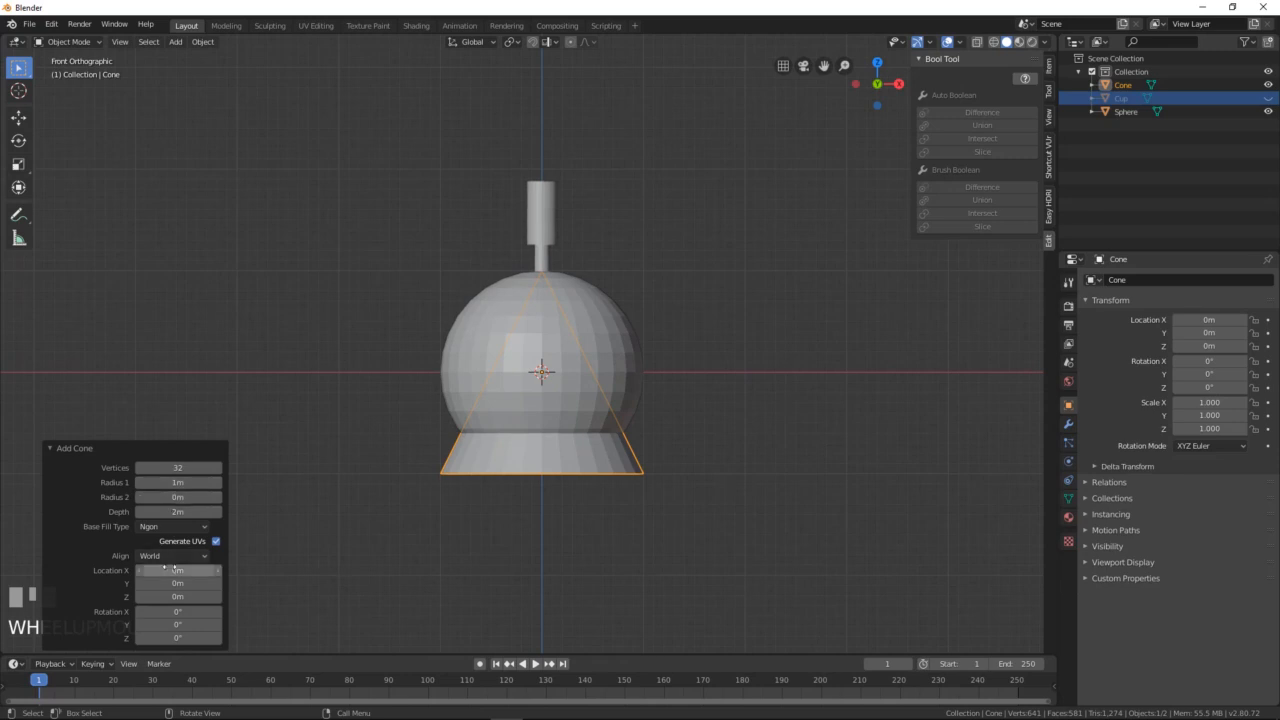
{"action": "left_click_drag", "start_coordinate": [176, 497], "coordinate": [122, 496]}
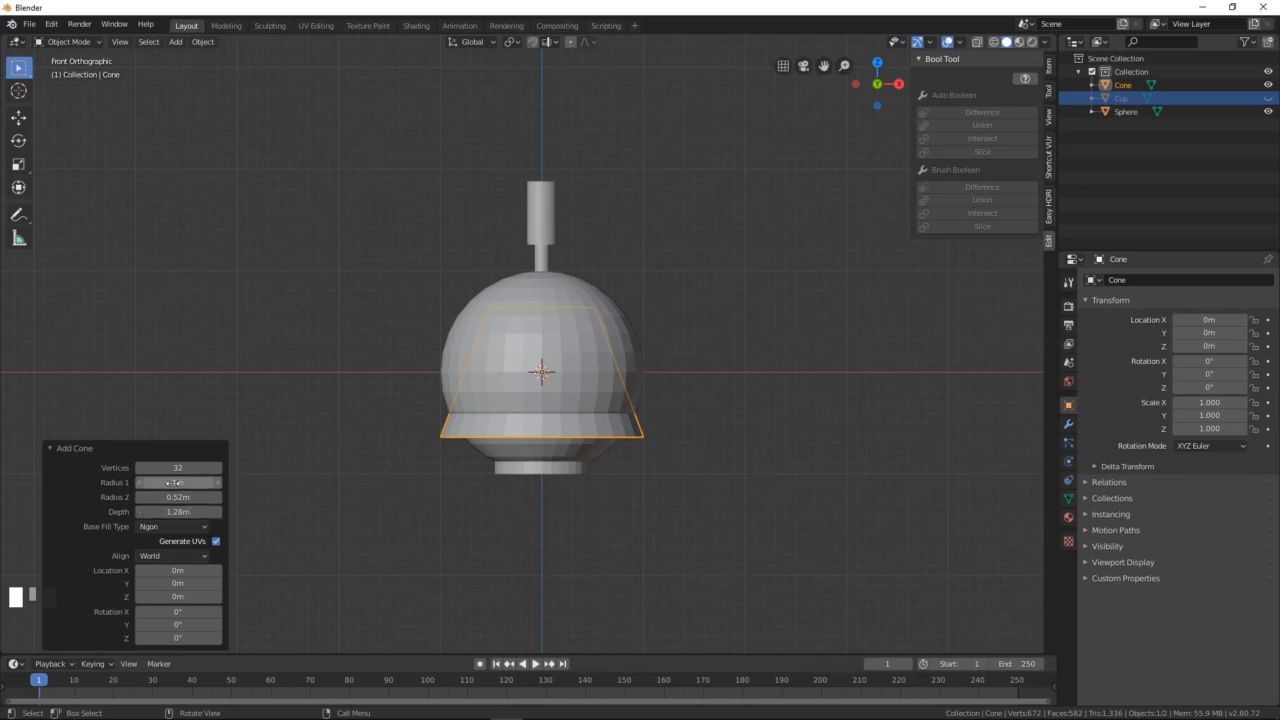
{"action": "left_click_drag", "start_coordinate": [175, 497], "coordinate": [177, 497]}
{"action": "left_click_drag", "start_coordinate": [172, 497], "coordinate": [480, 467]}
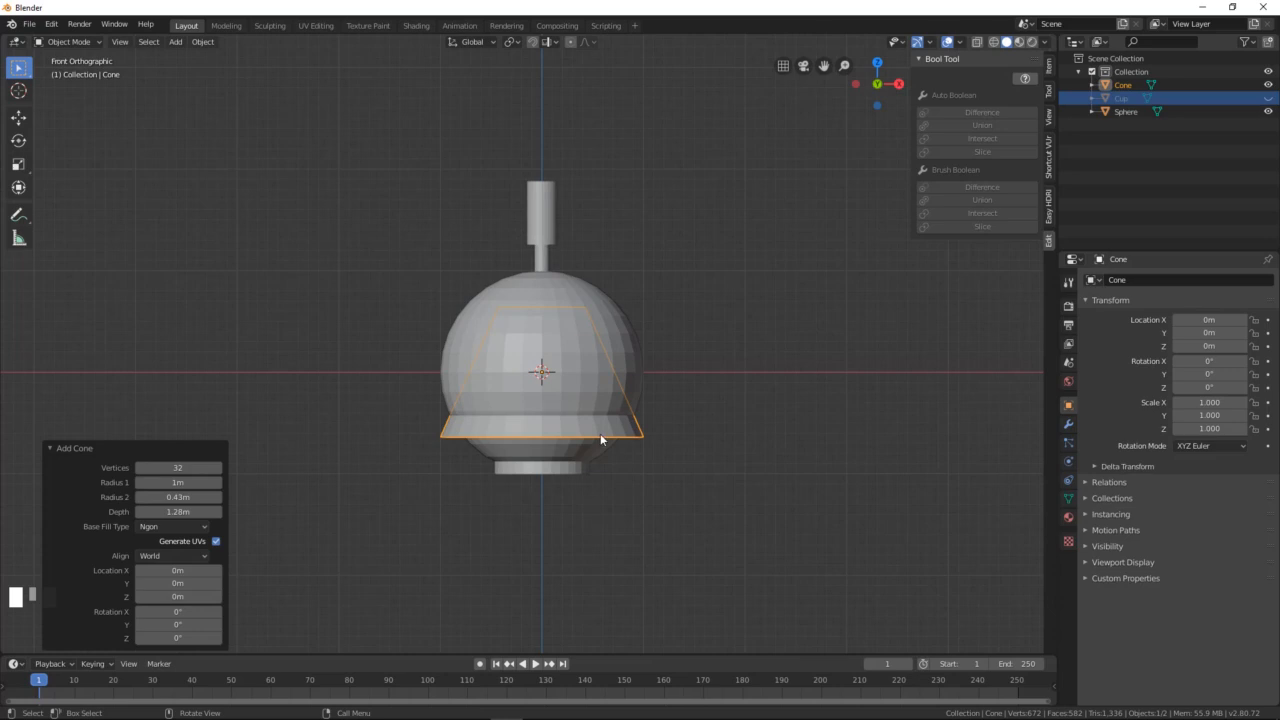
Step: Raise the lampshade cone about 2.09 m along Z and enlarge it to a scale of about 1.311
{"action": "key", "text": "g"}
{"action": "key", "text": "z"}
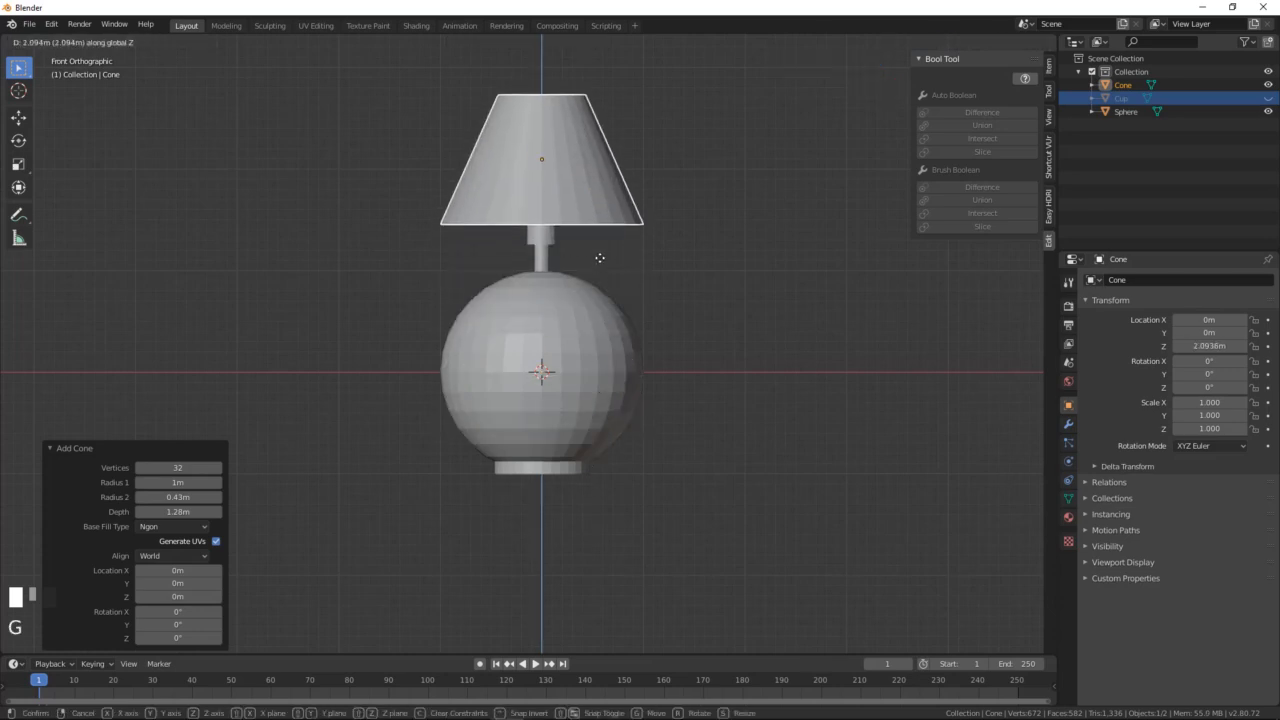
{"action": "left_click", "coordinate": [600, 258]}
{"action": "key", "text": "s"}
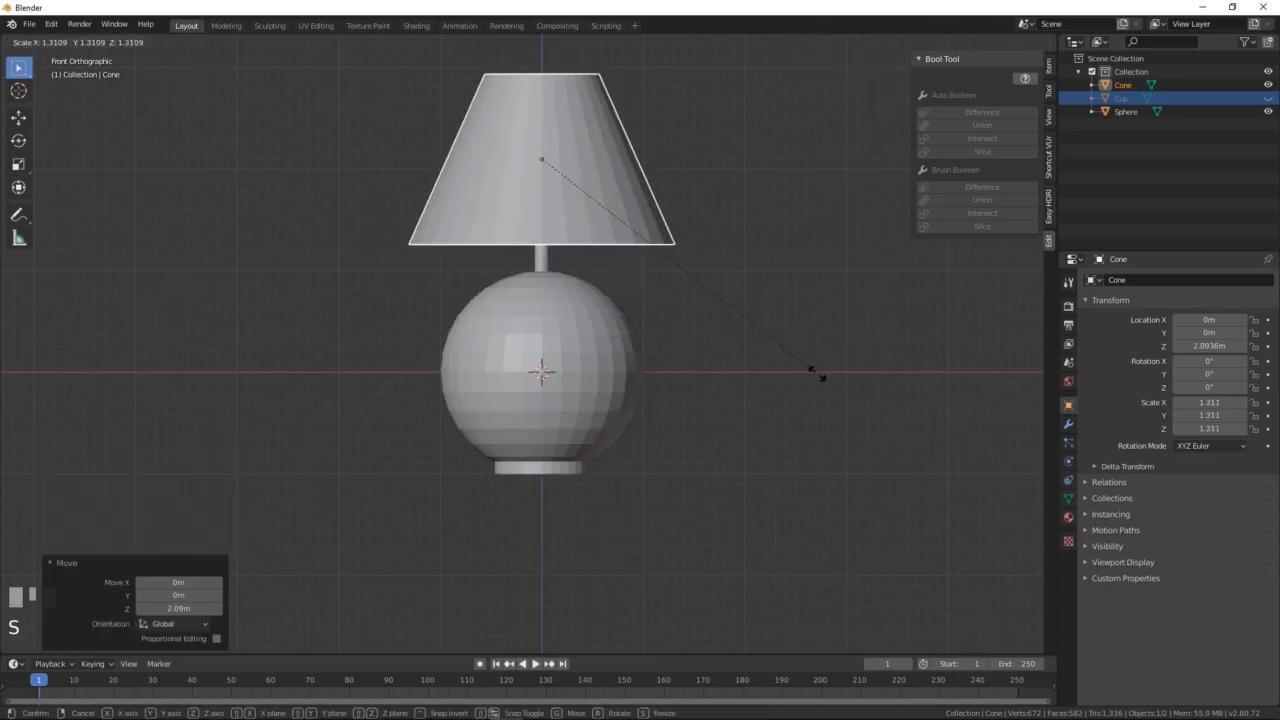
{"action": "left_click", "coordinate": [815, 372]}
Step: Enlarge the lampshade cone further to a scale of about 1.497 and raise it to about Z 2.317 m
{"action": "key", "text": "g"}
{"action": "key", "text": "z"}
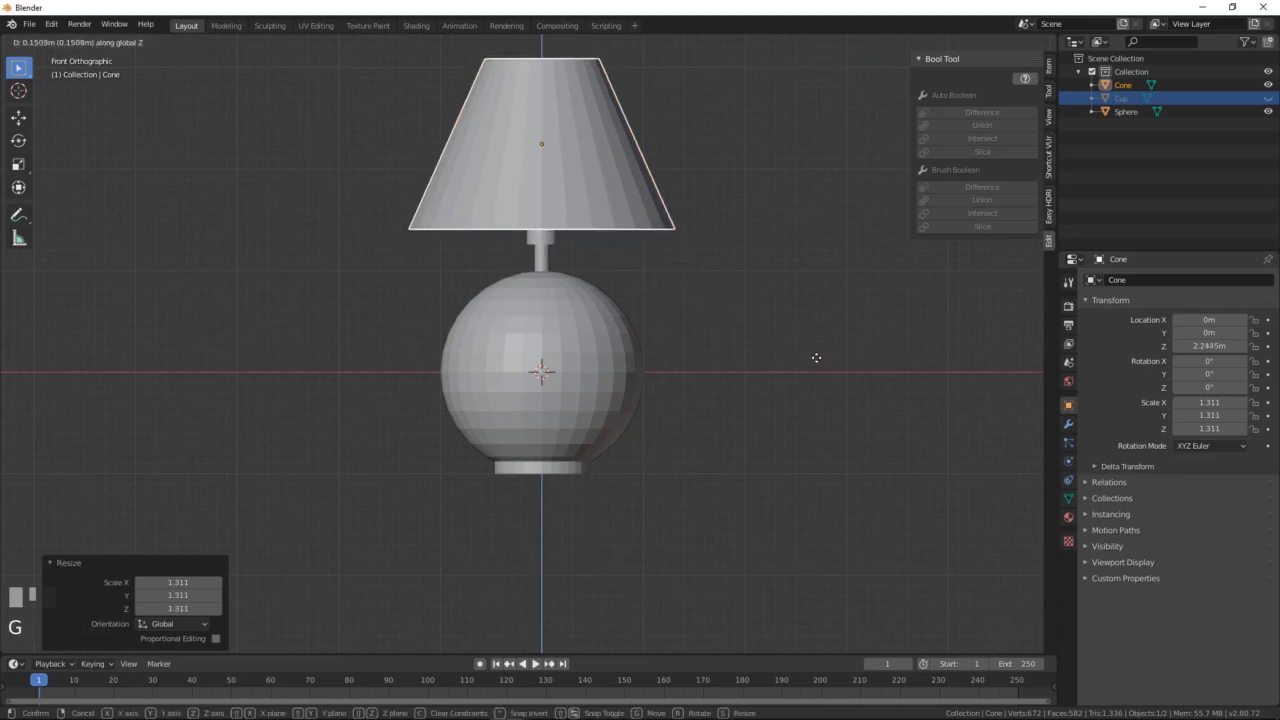
{"action": "left_click", "coordinate": [816, 358]}
{"action": "key", "text": "s"}
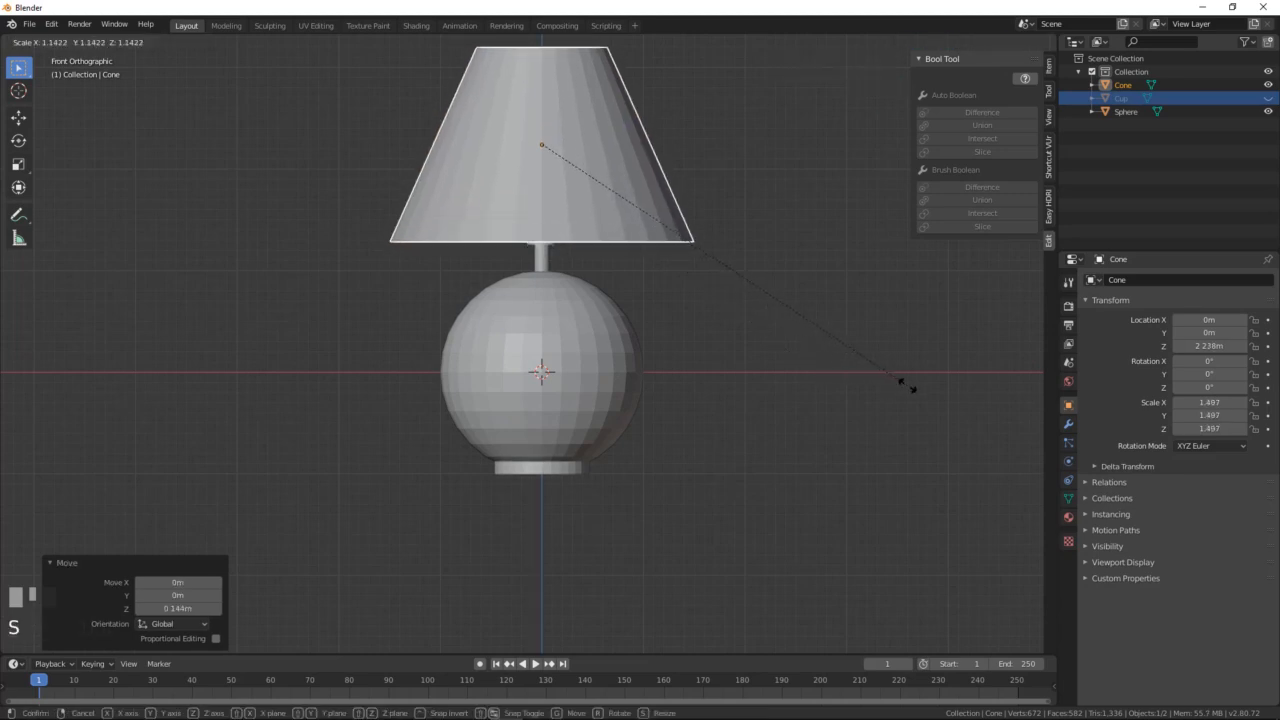
{"action": "left_click", "coordinate": [907, 384]}
{"action": "key", "text": "g"}
{"action": "key", "text": "z"}
{"action": "left_click", "coordinate": [907, 377]}
Step: Merge the lampshade cone with the lamp body using an Auto Boolean Union
{"action": "scroll", "coordinate": [632, 362], "scroll_direction": "down", "scroll_amount": 1}
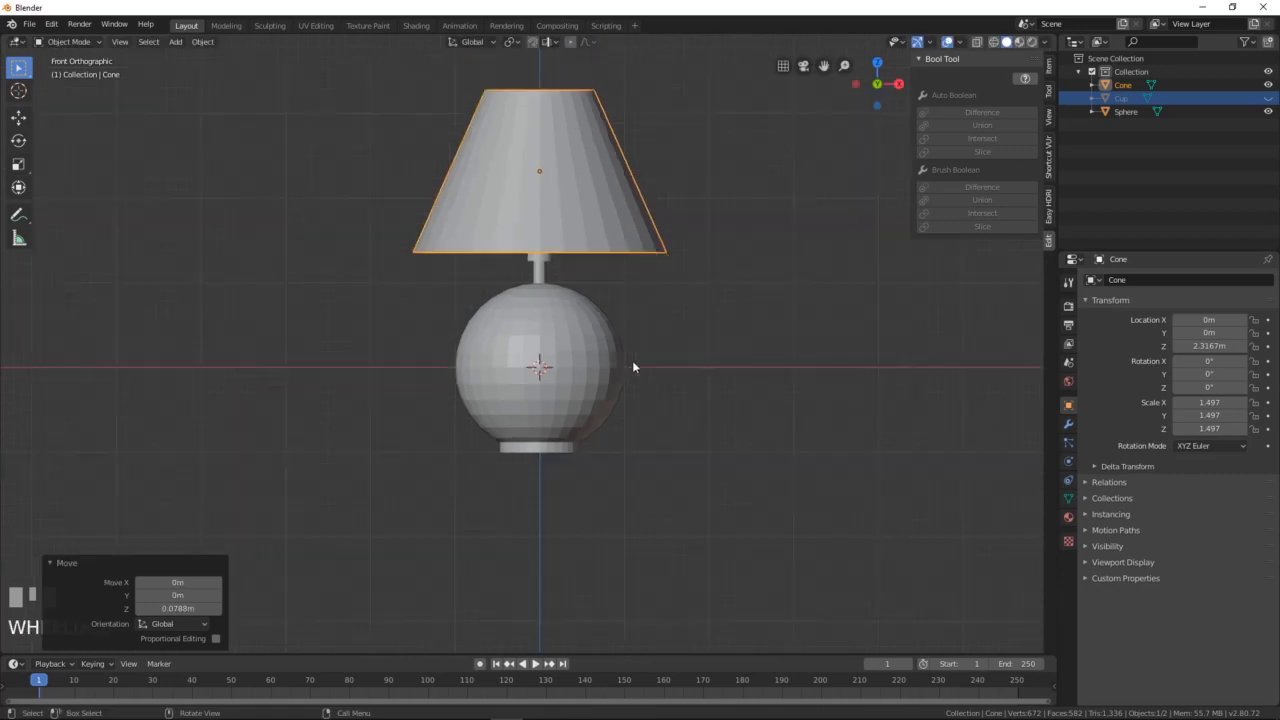
{"action": "left_click", "coordinate": [505, 324], "text": "shift"}
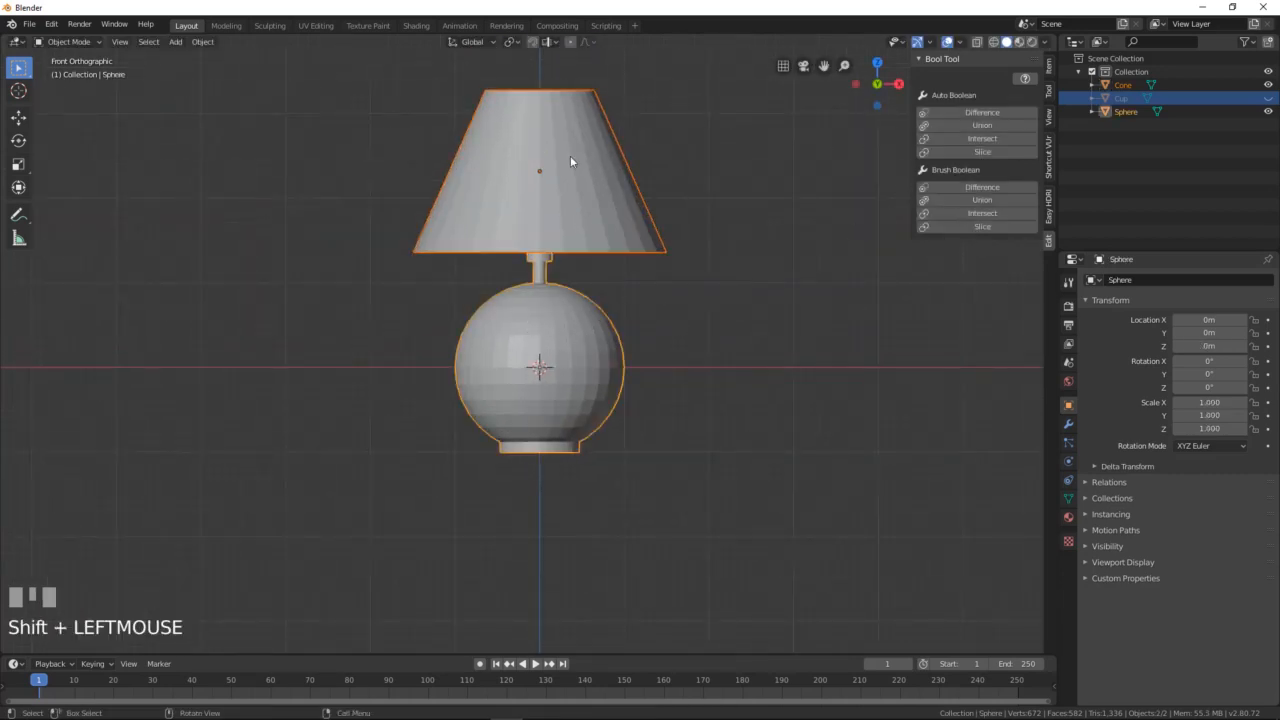
{"action": "left_click", "coordinate": [982, 125]}
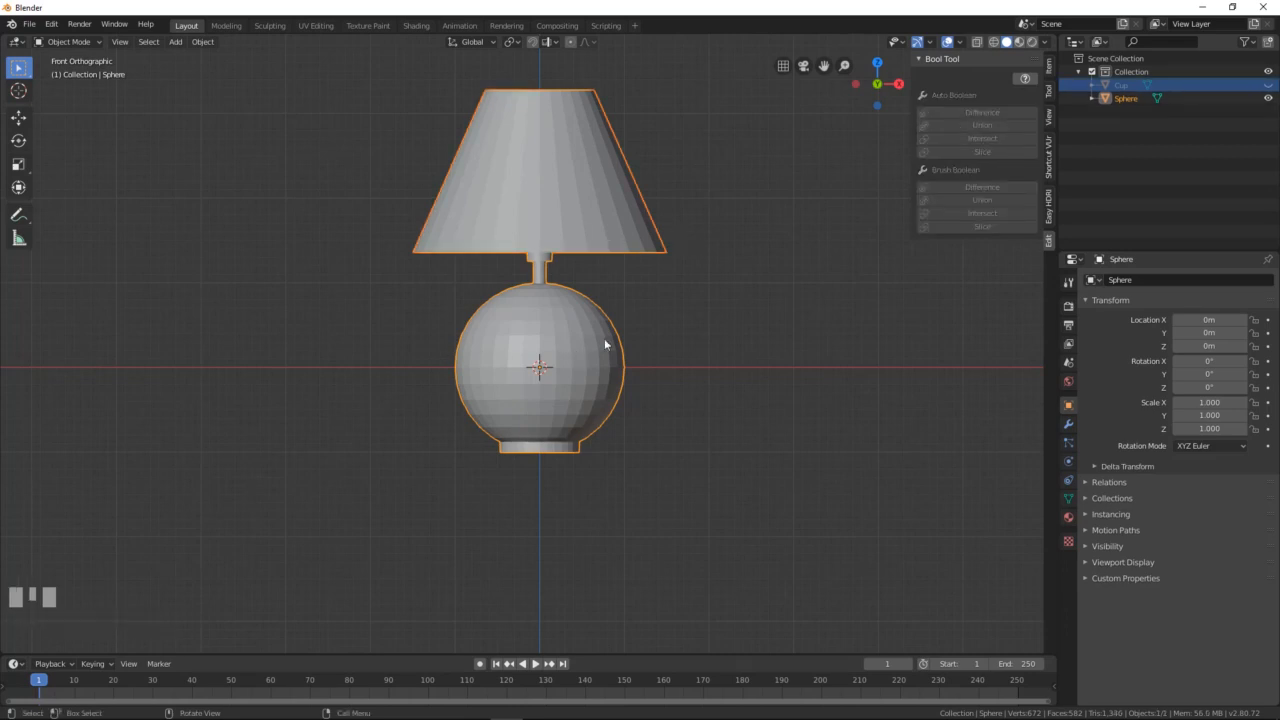
Step: Rename the merged Sphere object as Lamp
{"action": "double_click", "coordinate": [1127, 99]}
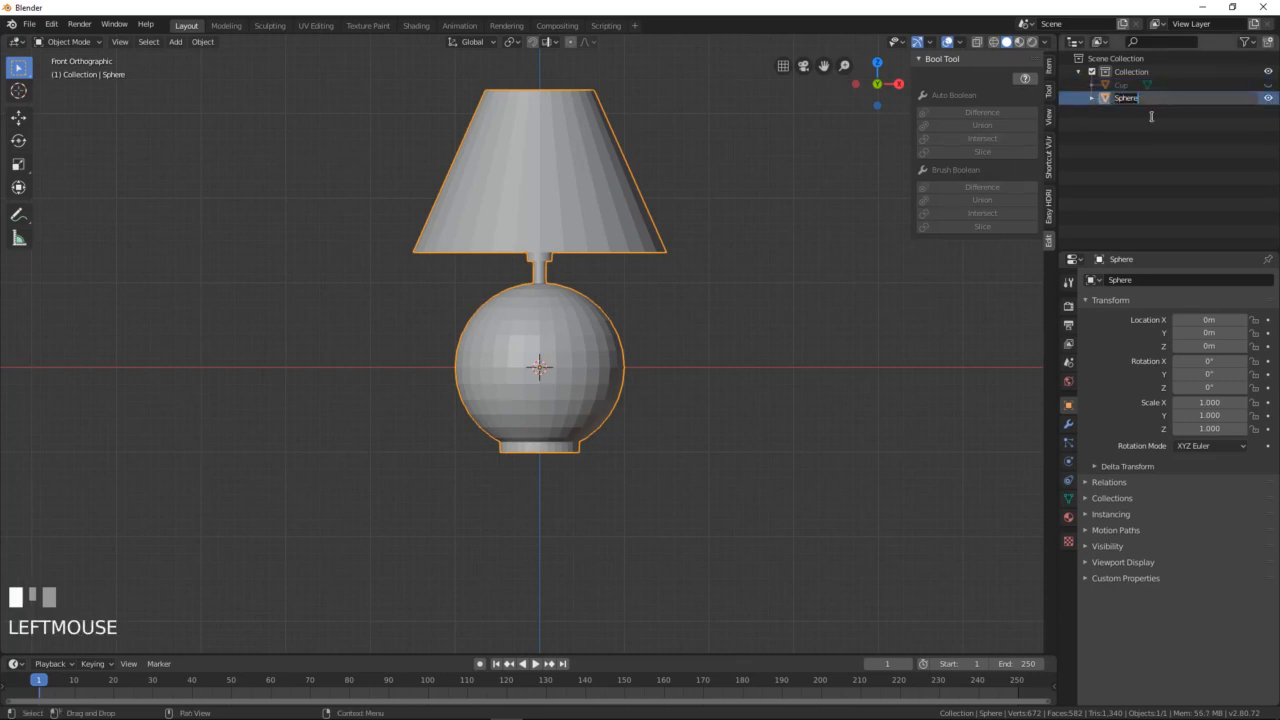
{"action": "type", "text": "Lamp"}
{"action": "key", "text": "Return"}
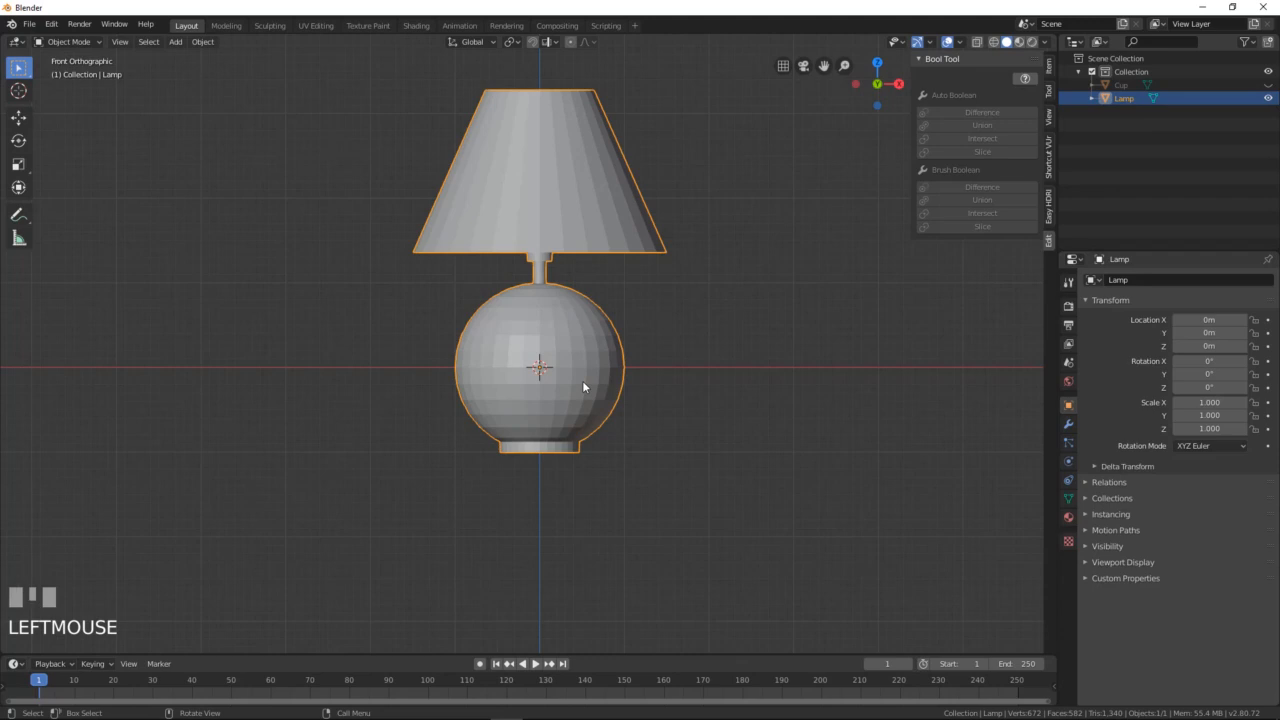
{"action": "key", "text": "KP_1"}
{"action": "key", "text": "z"}
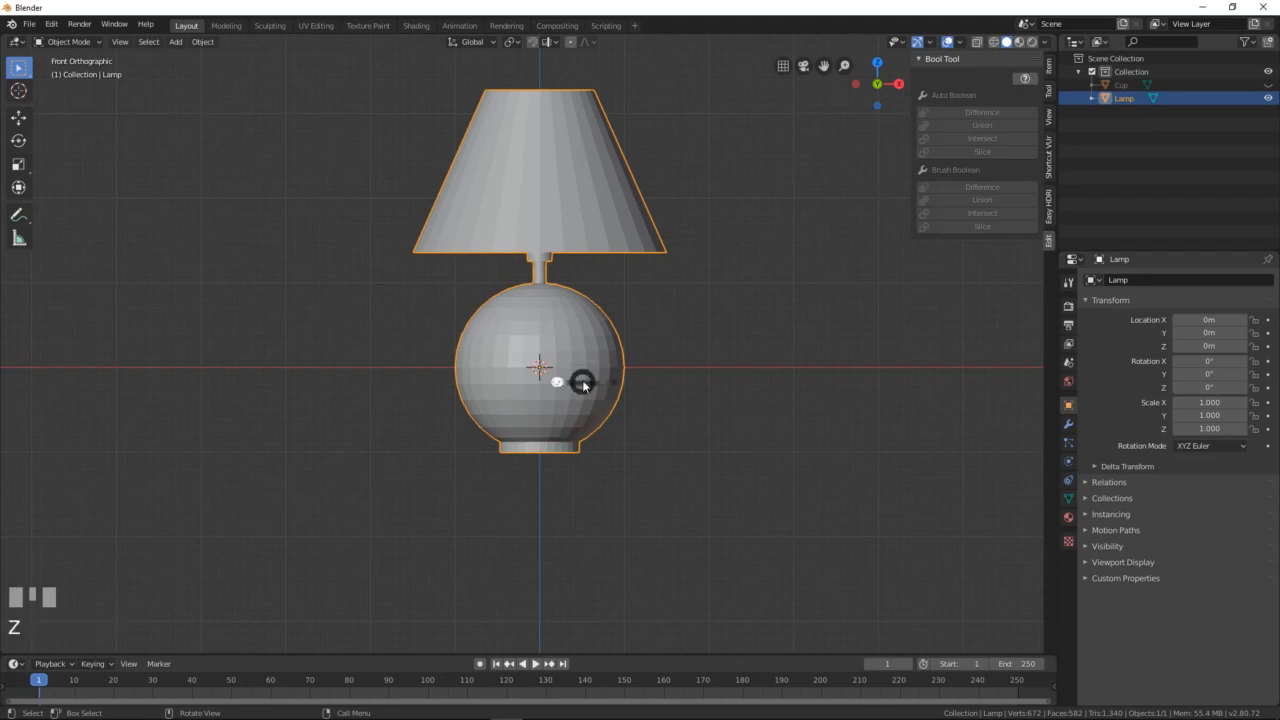
{"action": "right_click", "coordinate": [644, 204]}
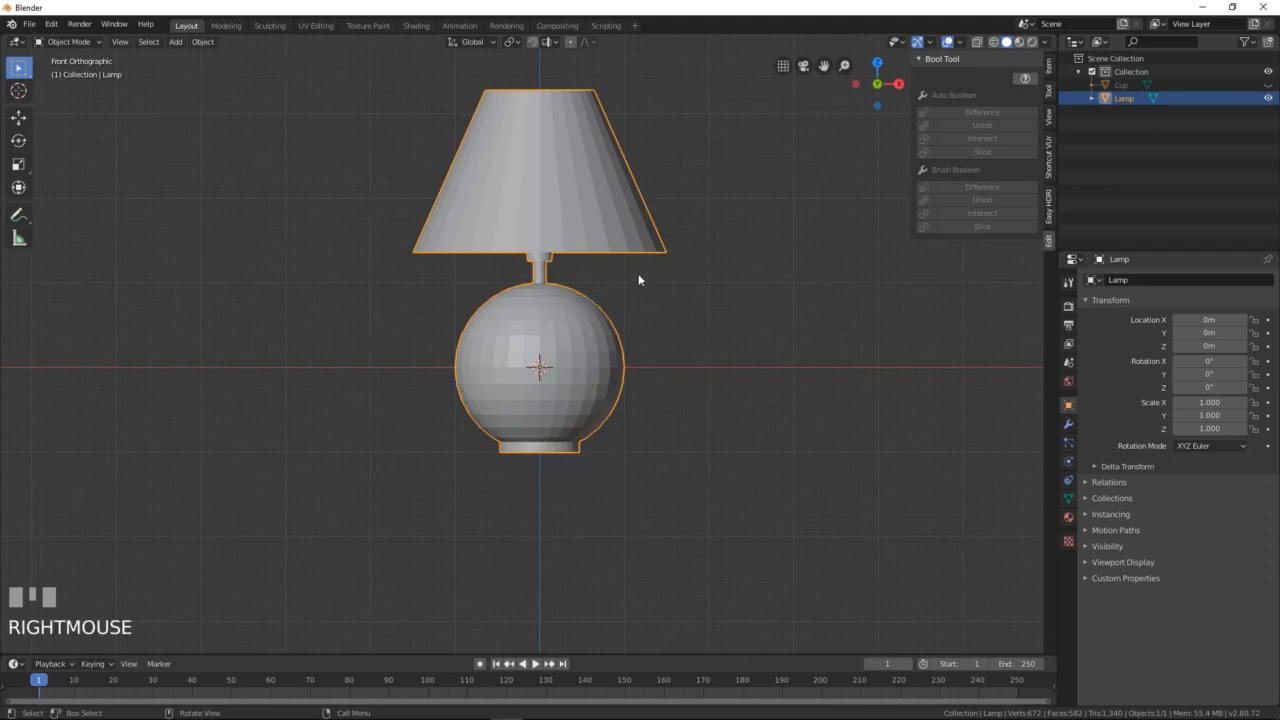
Step: Raise the Lamp about 1.01 m along Z so its foot sits just above the ground line
{"action": "key", "text": "g"}
{"action": "key", "text": "z"}
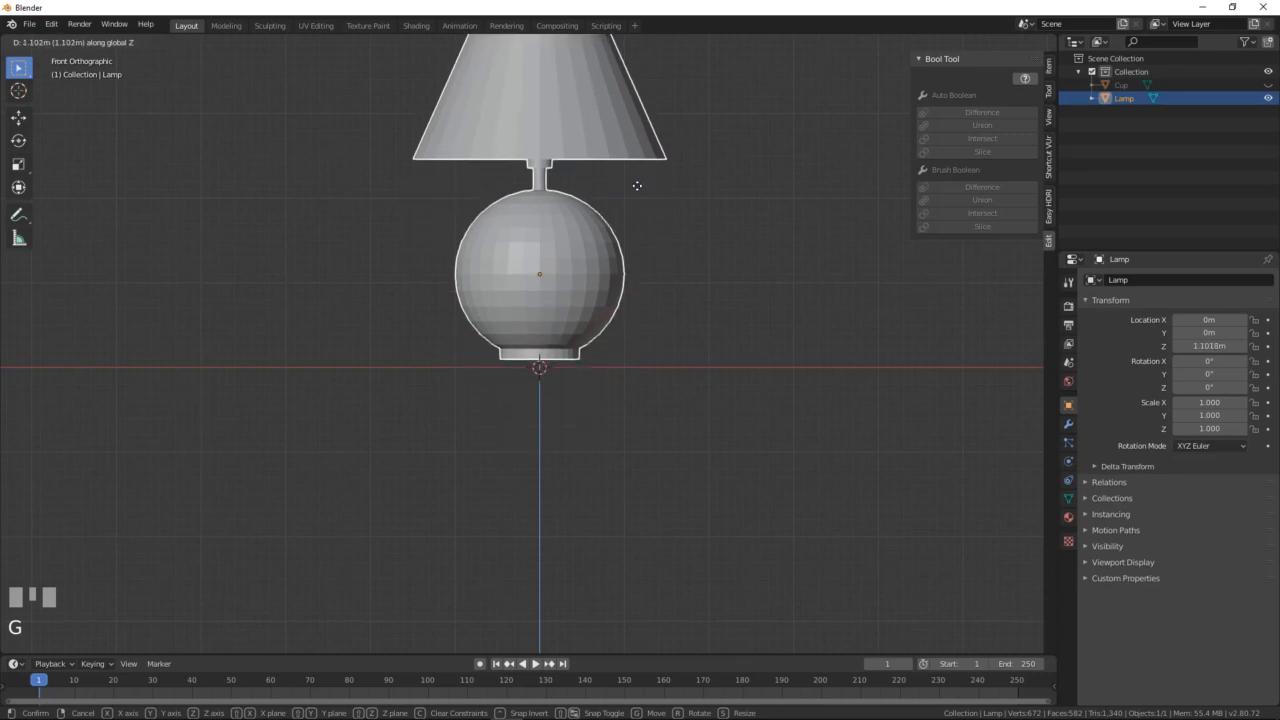
{"action": "left_click", "coordinate": [646, 262]}
Step: Lower the Lamp about 0.0046 m along Z so its foot rests exactly on the ground line
{"action": "scroll", "coordinate": [675, 421], "scroll_direction": "up", "scroll_amount": 6}
{"action": "middle_click_drag", "start_coordinate": [673, 425], "coordinate": [571, 228], "text": "shift"}
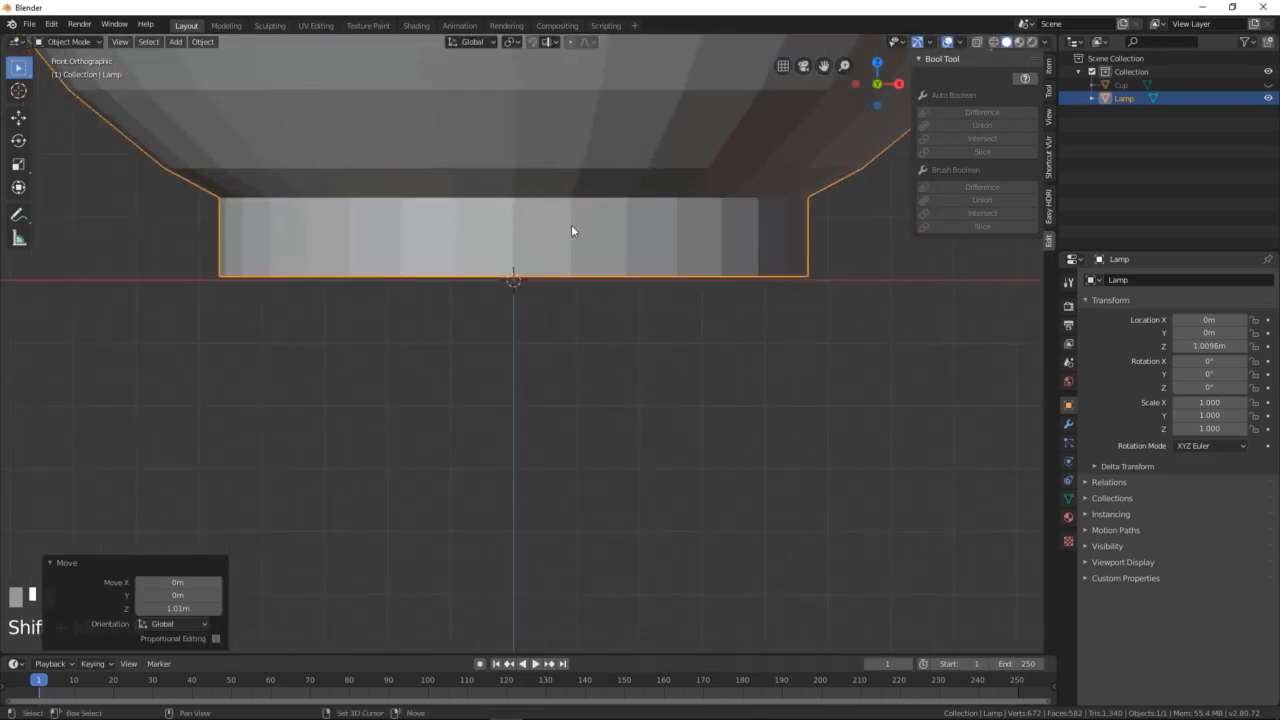
{"action": "scroll", "coordinate": [580, 286], "scroll_direction": "up", "scroll_amount": 3}
{"action": "middle_click_drag", "start_coordinate": [580, 286], "coordinate": [633, 385], "text": "shift"}
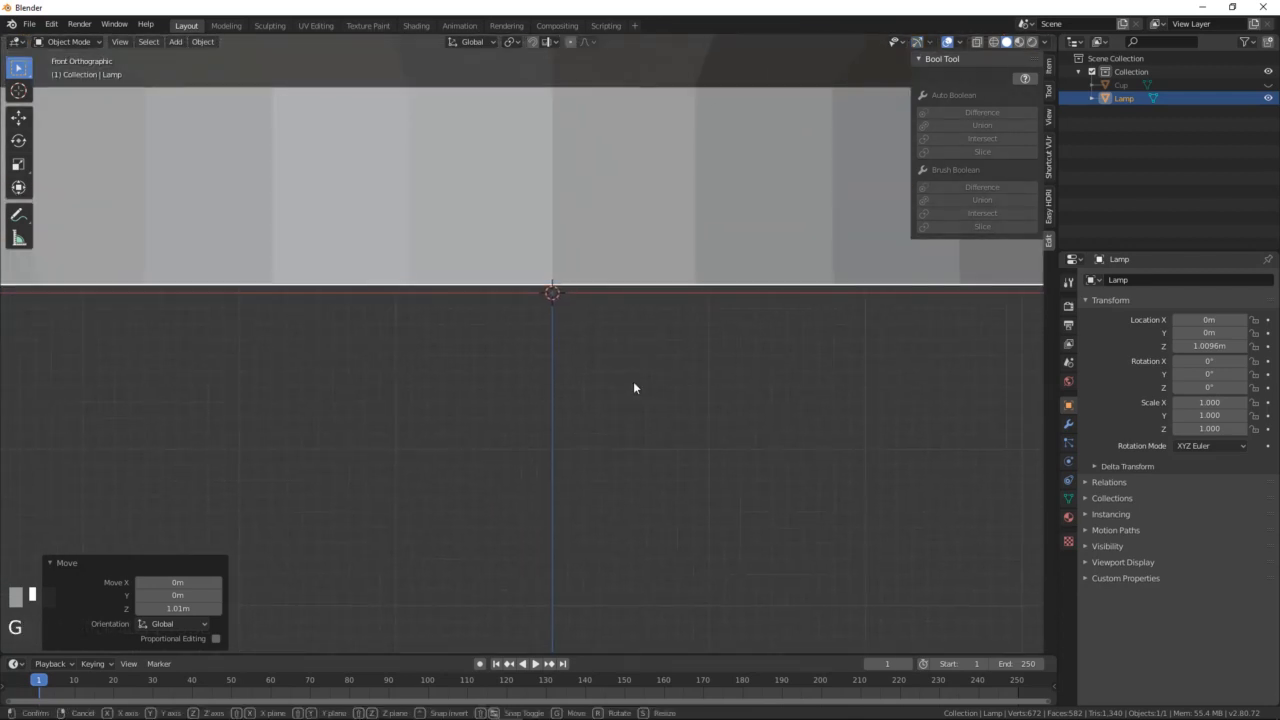
{"action": "key", "text": "g"}
{"action": "key", "text": "z"}
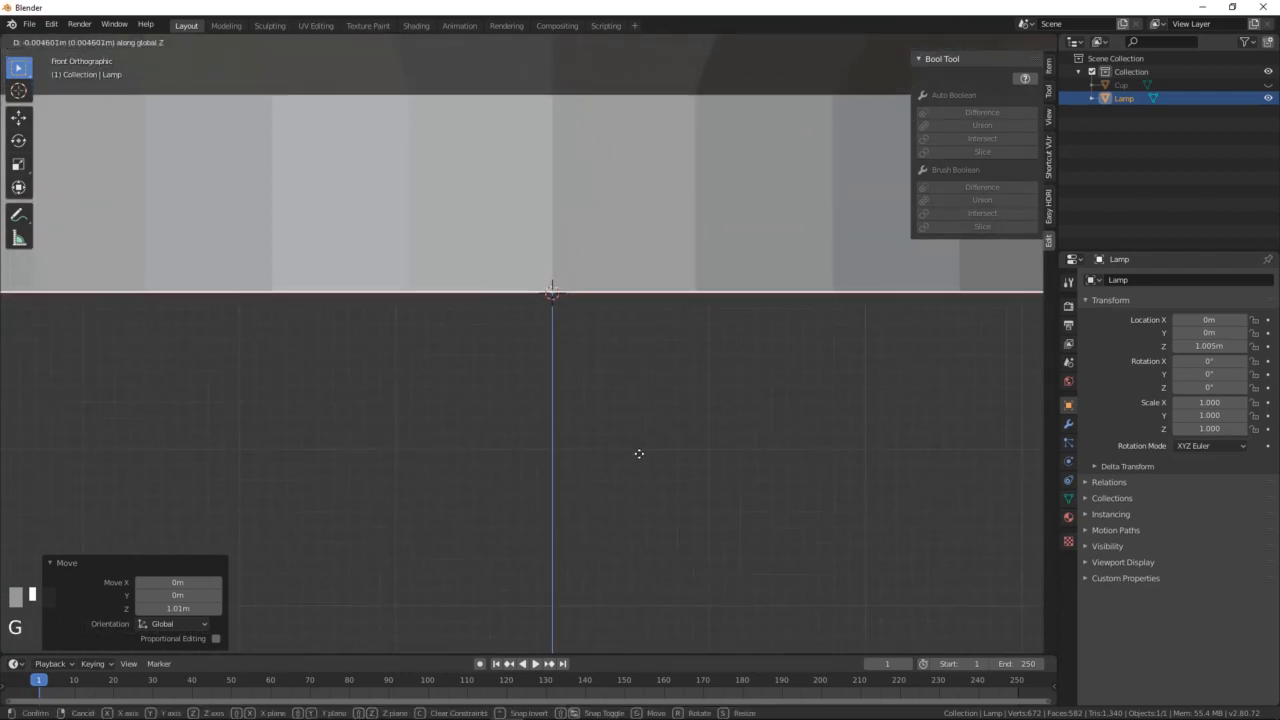
{"action": "left_click", "coordinate": [639, 454]}
{"action": "scroll", "coordinate": [553, 300], "scroll_direction": "down", "scroll_amount": 6}
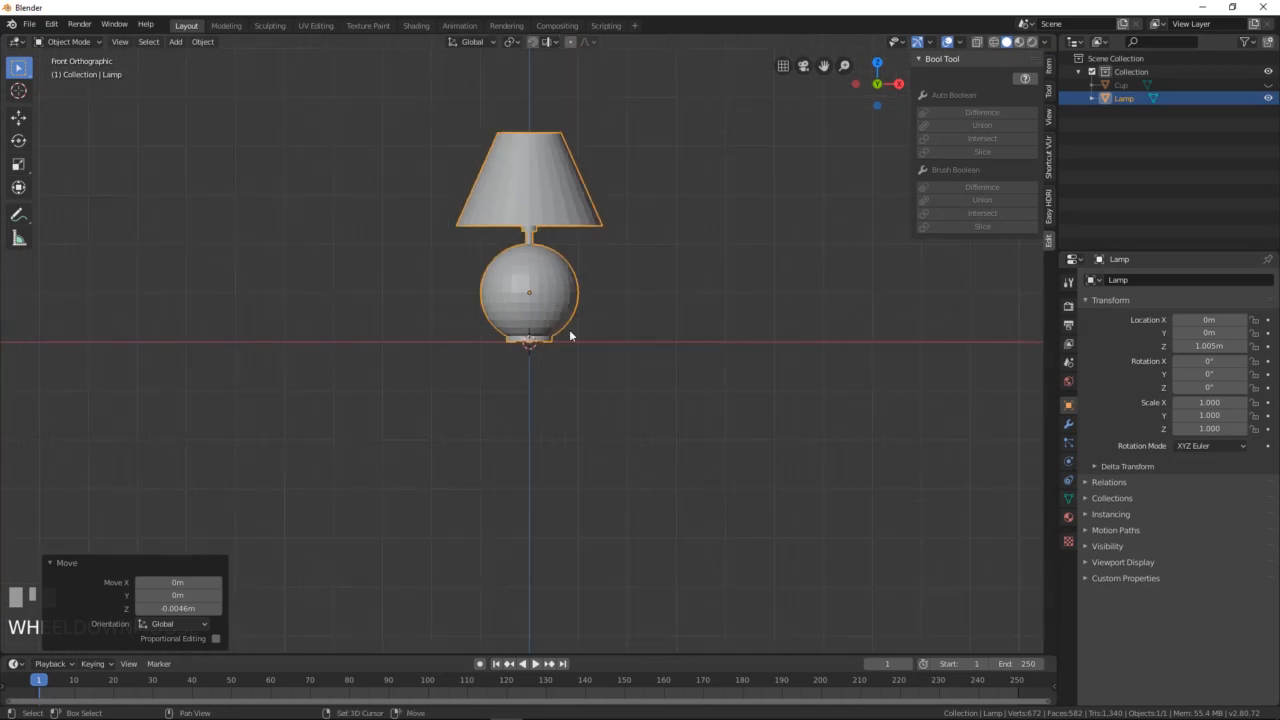
Step: Set the Lamp's origin to the 3D cursor at the base of its foot
{"action": "middle_click_drag", "start_coordinate": [553, 300], "coordinate": [589, 355], "text": "shift"}
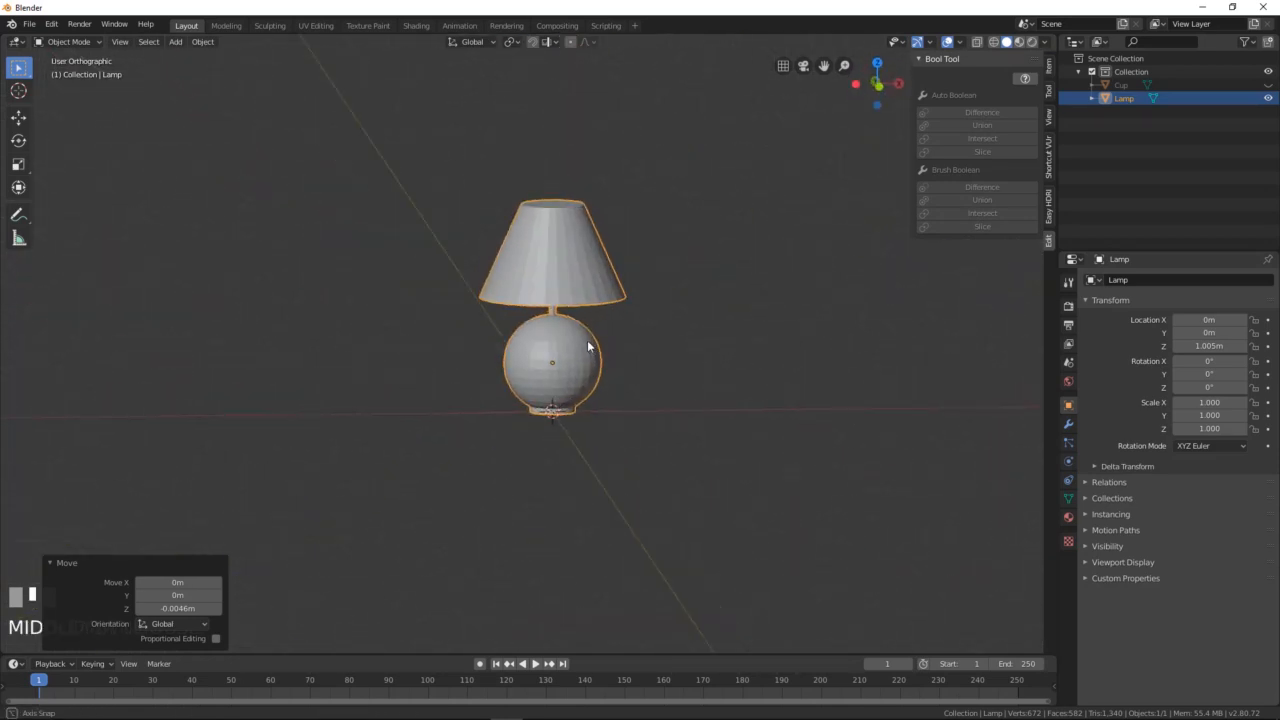
{"action": "right_click", "coordinate": [563, 340]}
{"action": "mouse_move", "coordinate": [563, 340]}
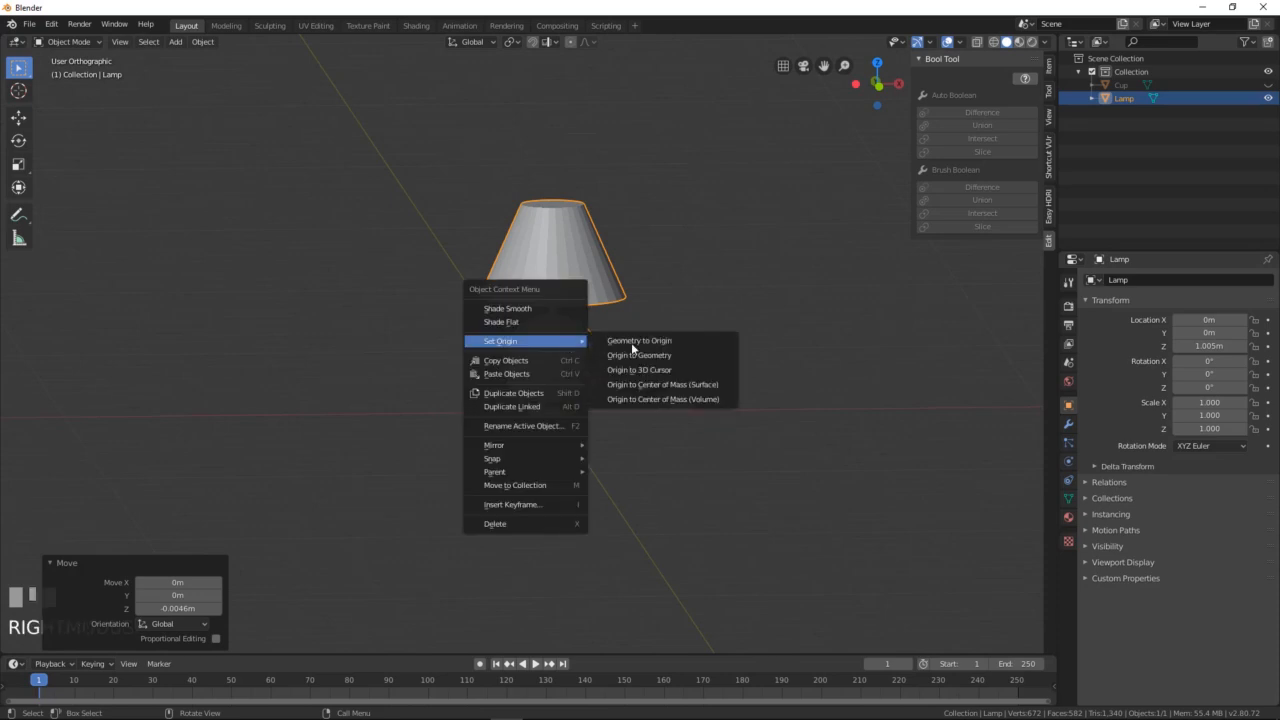
{"action": "left_click", "coordinate": [646, 369]}
{"action": "scroll", "coordinate": [588, 425], "scroll_direction": "up", "scroll_amount": 3}
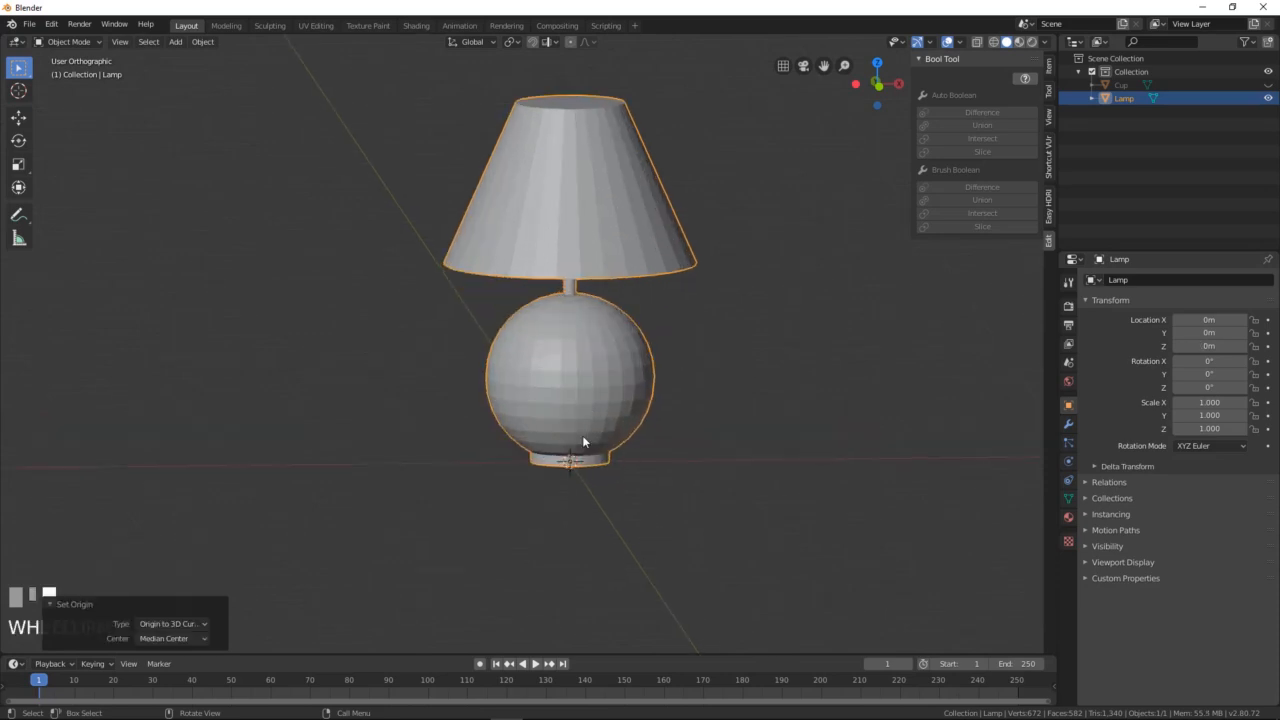
{"action": "middle_click_drag", "start_coordinate": [583, 441], "coordinate": [560, 452]}
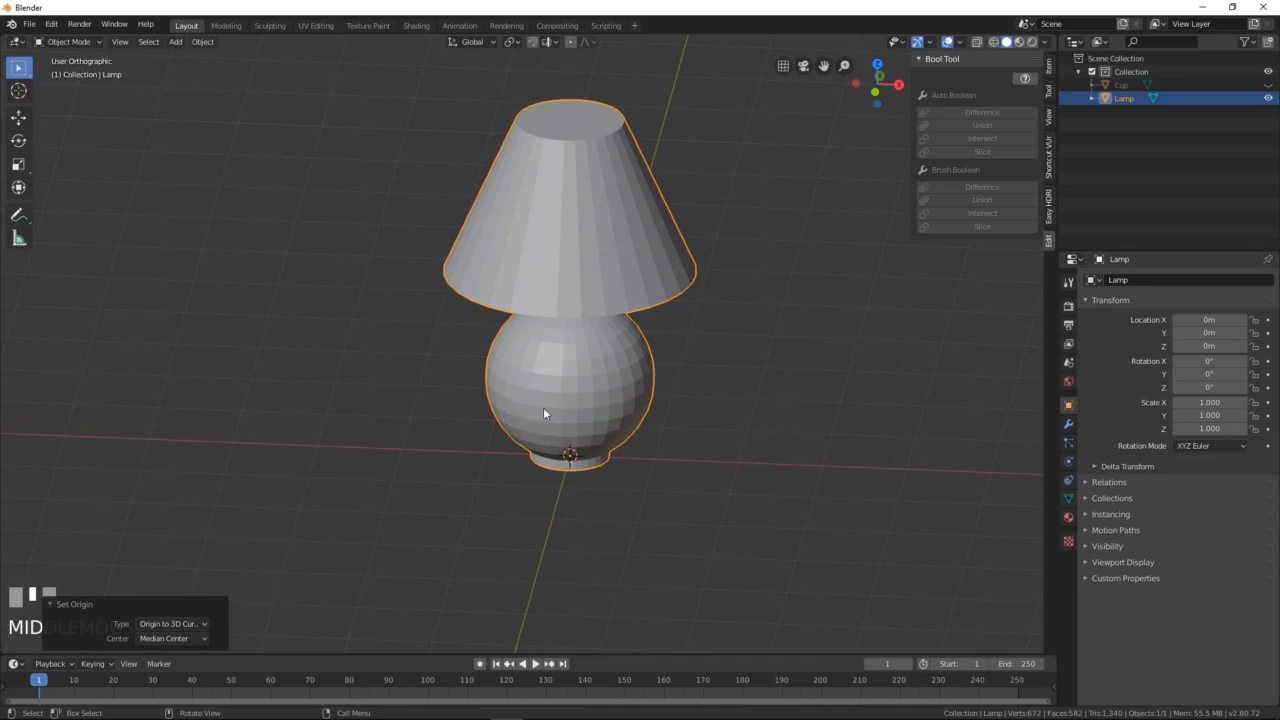
{"action": "middle_click_drag", "start_coordinate": [566, 438], "coordinate": [569, 453]}
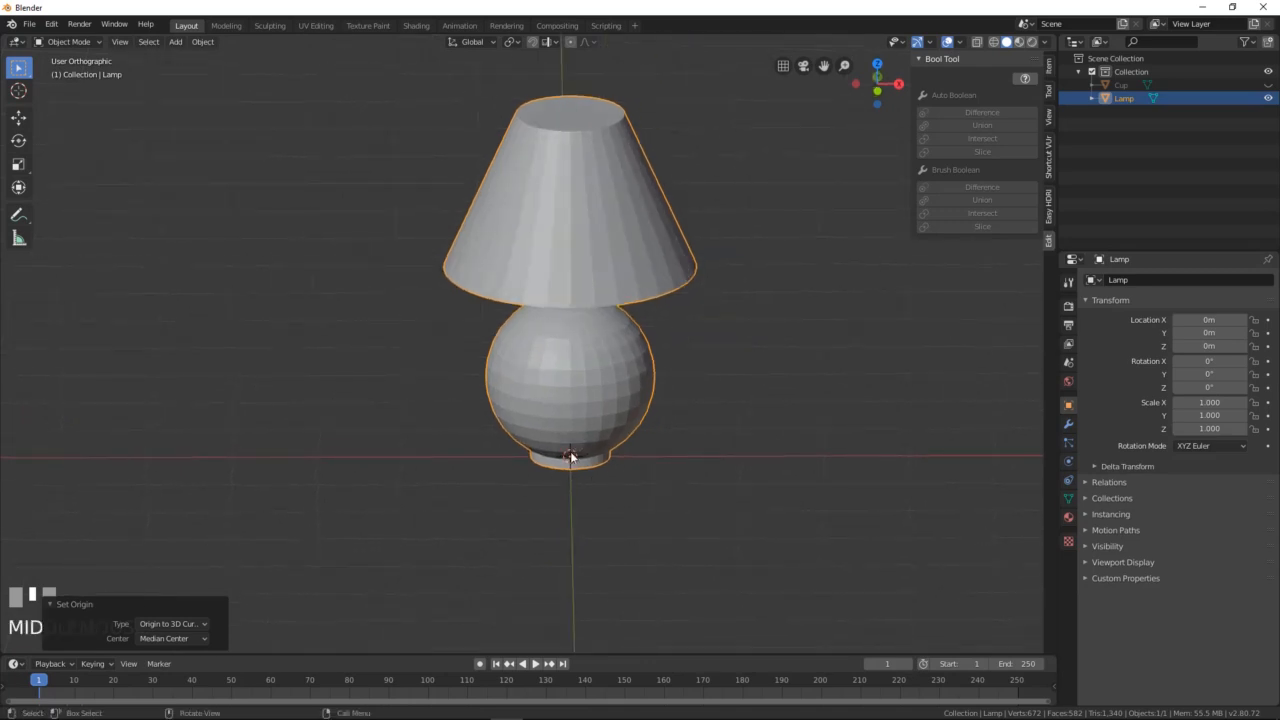
Step: Hide the Lamp and add a 2 m cube at the world origin
{"action": "left_click", "coordinate": [1269, 99]}
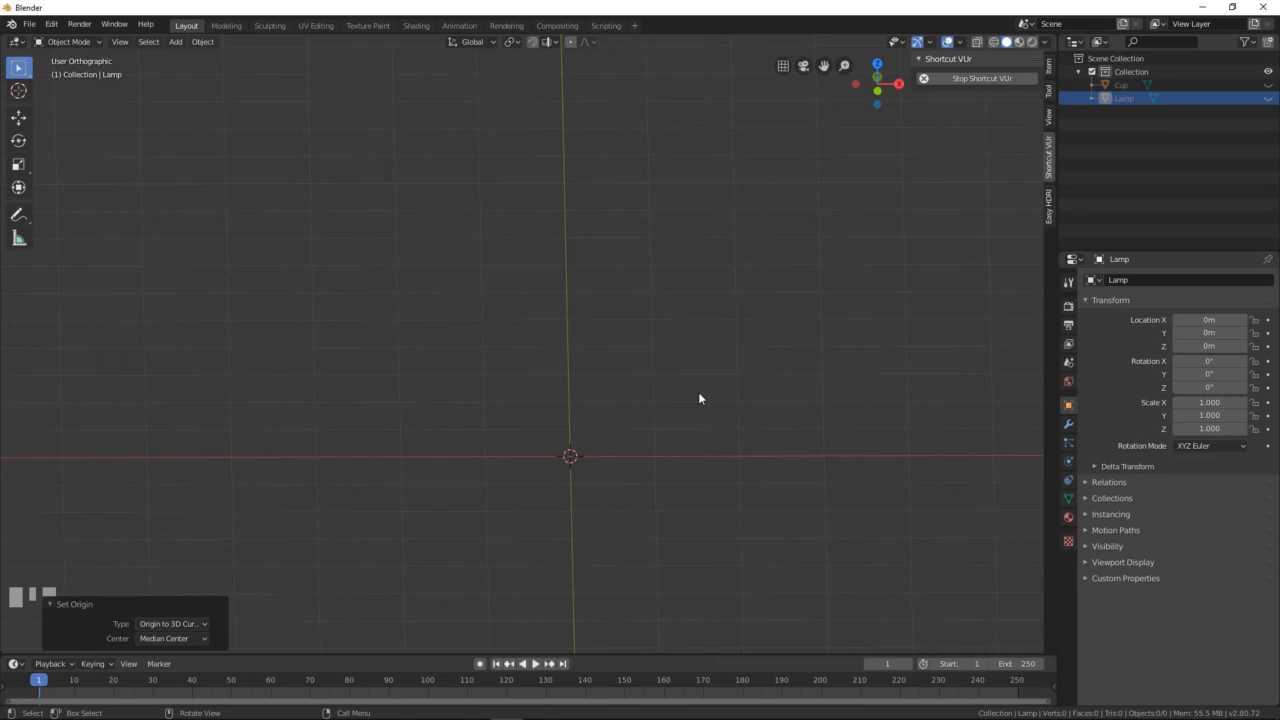
{"action": "key", "text": "shift+a"}
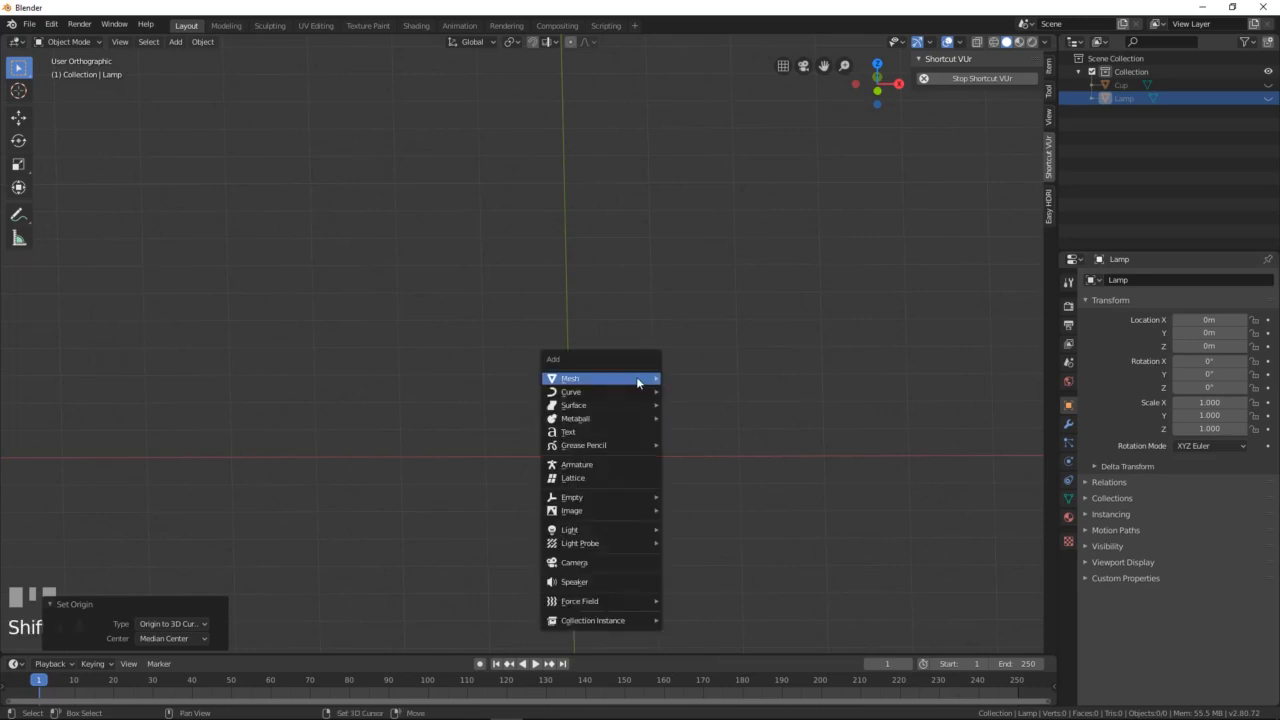
{"action": "mouse_move", "coordinate": [636, 378]}
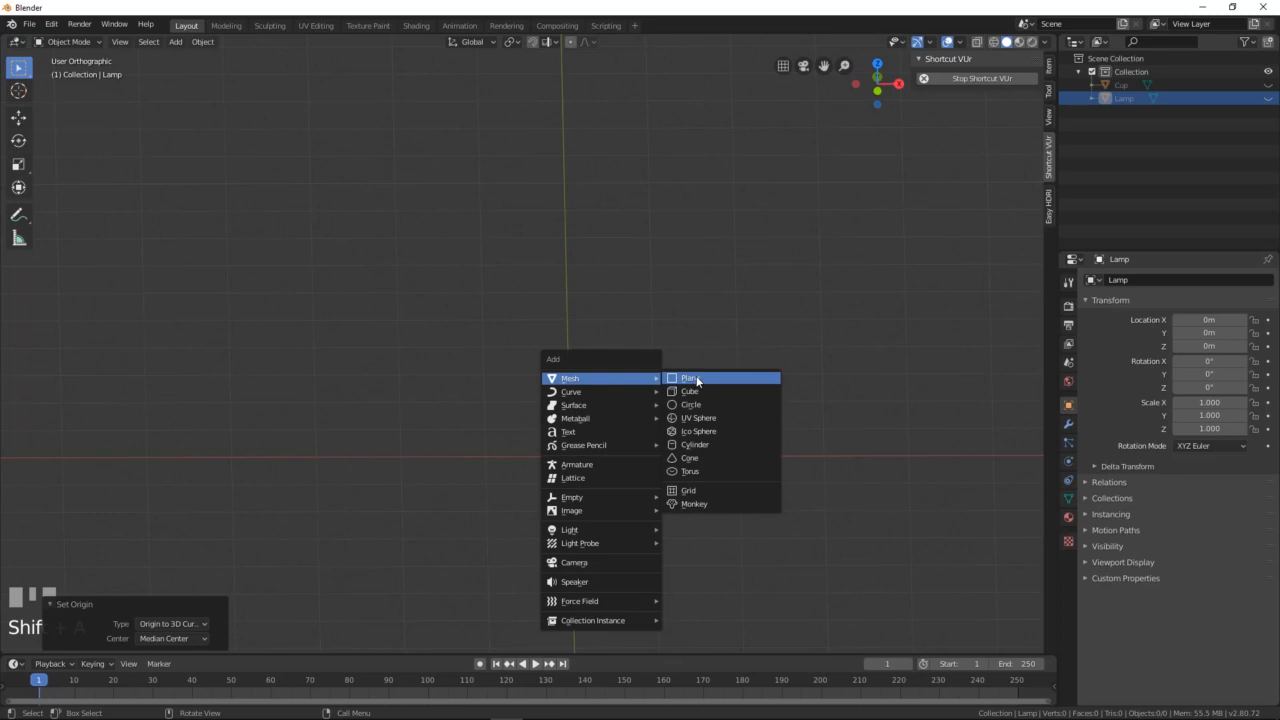
{"action": "left_click", "coordinate": [699, 392]}
{"action": "scroll", "coordinate": [615, 425], "scroll_direction": "down", "scroll_amount": 4}
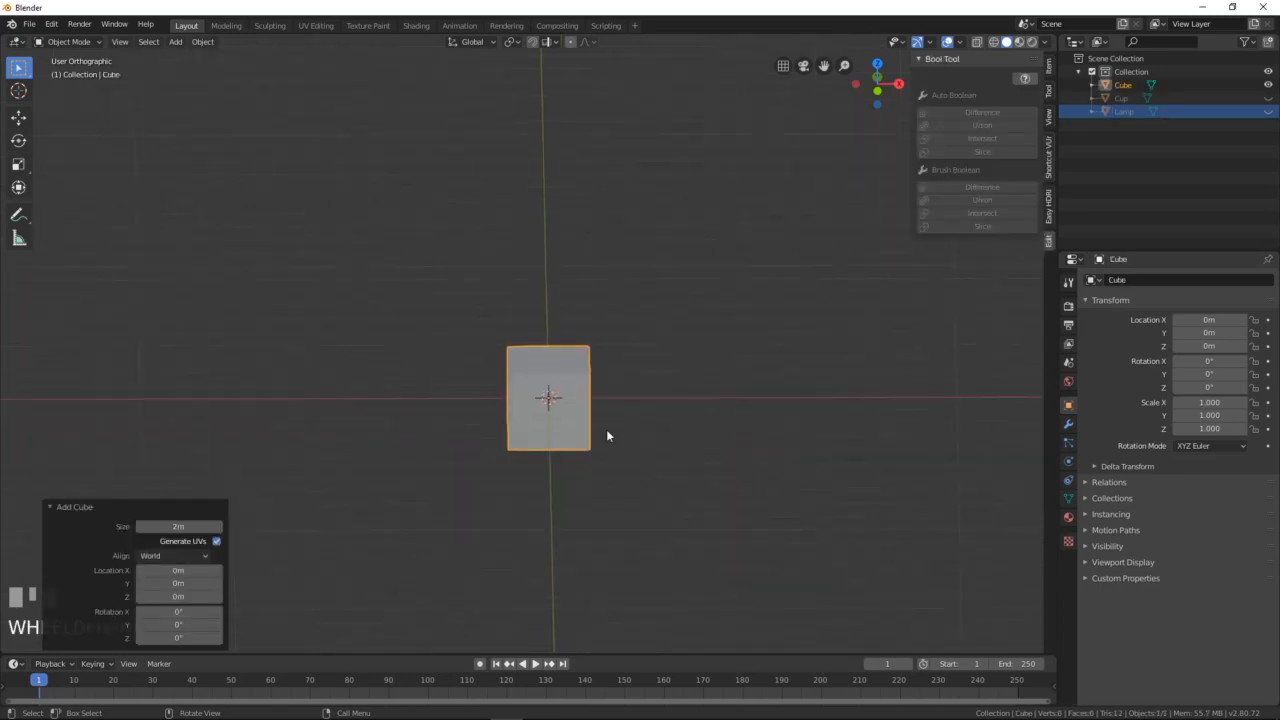
Step: Flatten the cube along Z to a scale of about 0.059 to form a thin square slab
{"action": "mouse_move", "coordinate": [586, 357]}
{"action": "middle_mouse_down"}
{"action": "mouse_move", "coordinate": [626, 331]}
{"action": "mouse_move", "coordinate": [574, 349]}
{"action": "middle_mouse_up"}
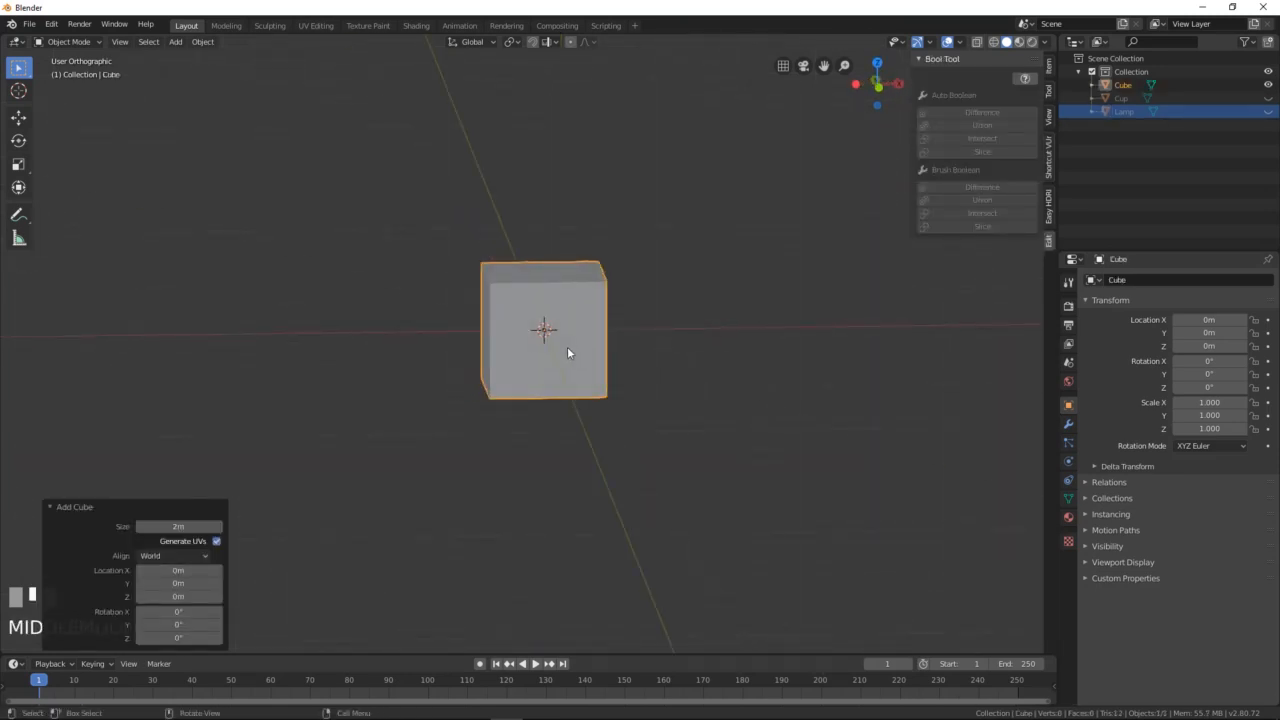
{"action": "key", "text": "s"}
{"action": "key", "text": "z"}
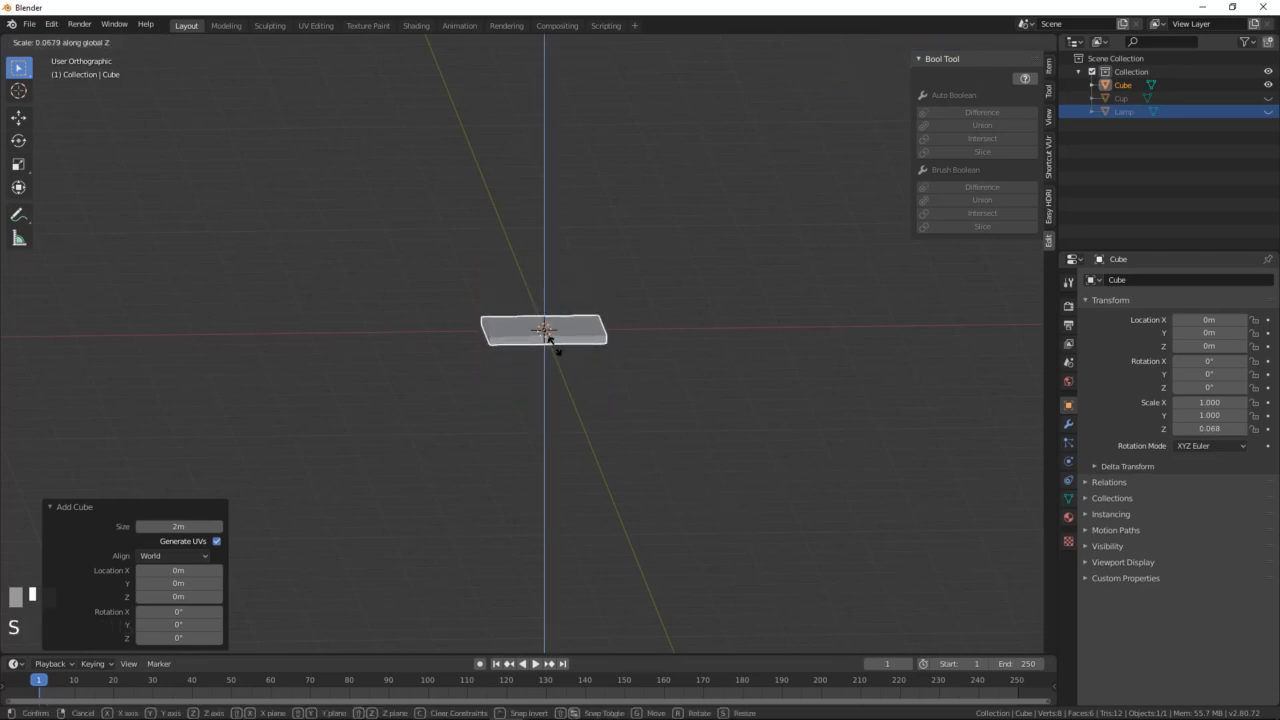
{"action": "left_click", "coordinate": [551, 340]}
{"action": "scroll", "coordinate": [600, 423], "scroll_direction": "up", "scroll_amount": 2}
{"action": "mouse_move", "coordinate": [600, 423]}
{"action": "middle_mouse_down"}
{"action": "mouse_move", "coordinate": [672, 438]}
{"action": "mouse_move", "coordinate": [600, 406]}
{"action": "middle_mouse_up"}
{"action": "key", "text": "s"}
{"action": "key", "text": "z"}
{"action": "left_click", "coordinate": [652, 422]}
{"action": "scroll", "coordinate": [600, 406], "scroll_direction": "down", "scroll_amount": 1}
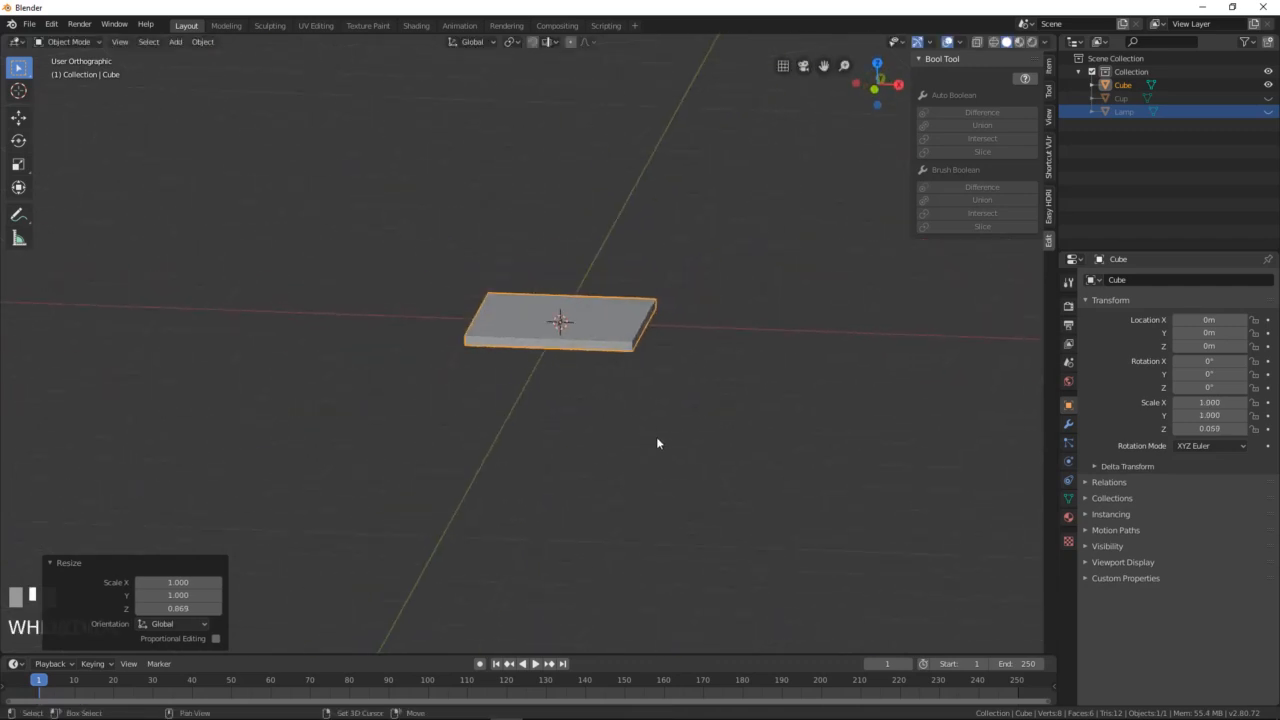
Step: Add a second cube at the origin and scale it to 0.05 along both X and Y, forming a thin upright post
{"action": "key", "text": "shift+a"}
{"action": "mouse_move", "coordinate": [656, 437]}
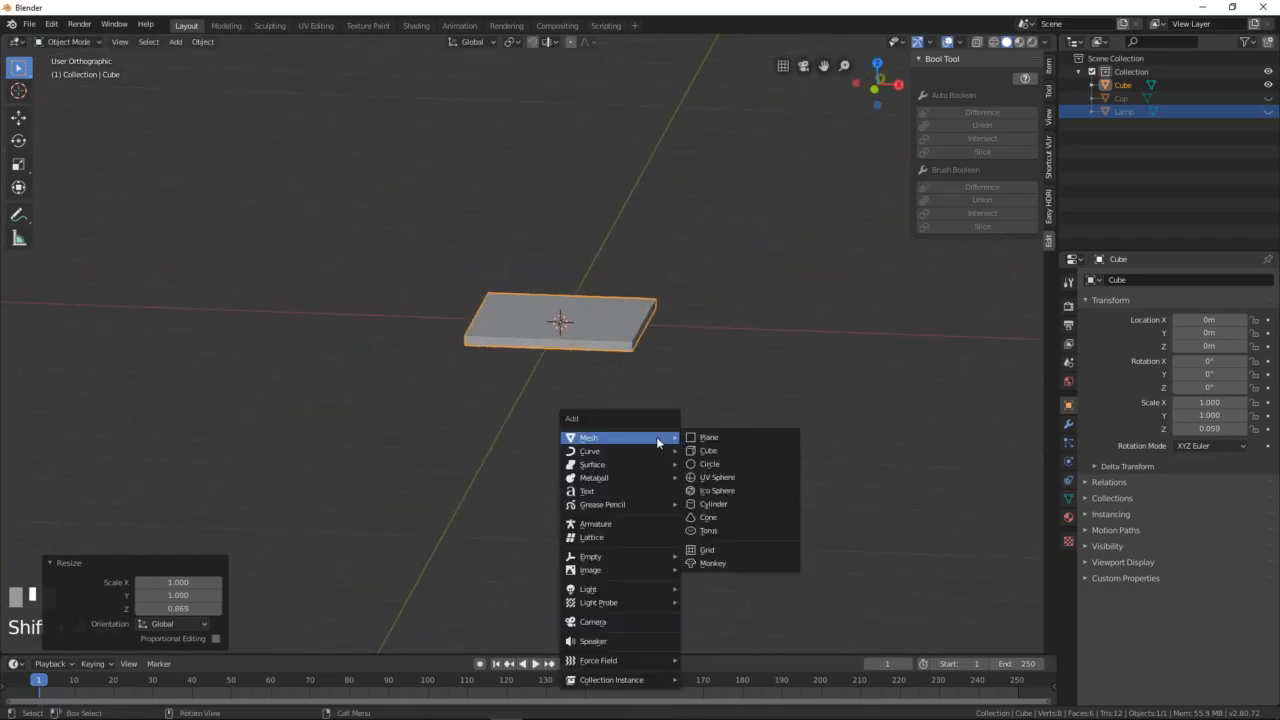
{"action": "left_click", "coordinate": [731, 450]}
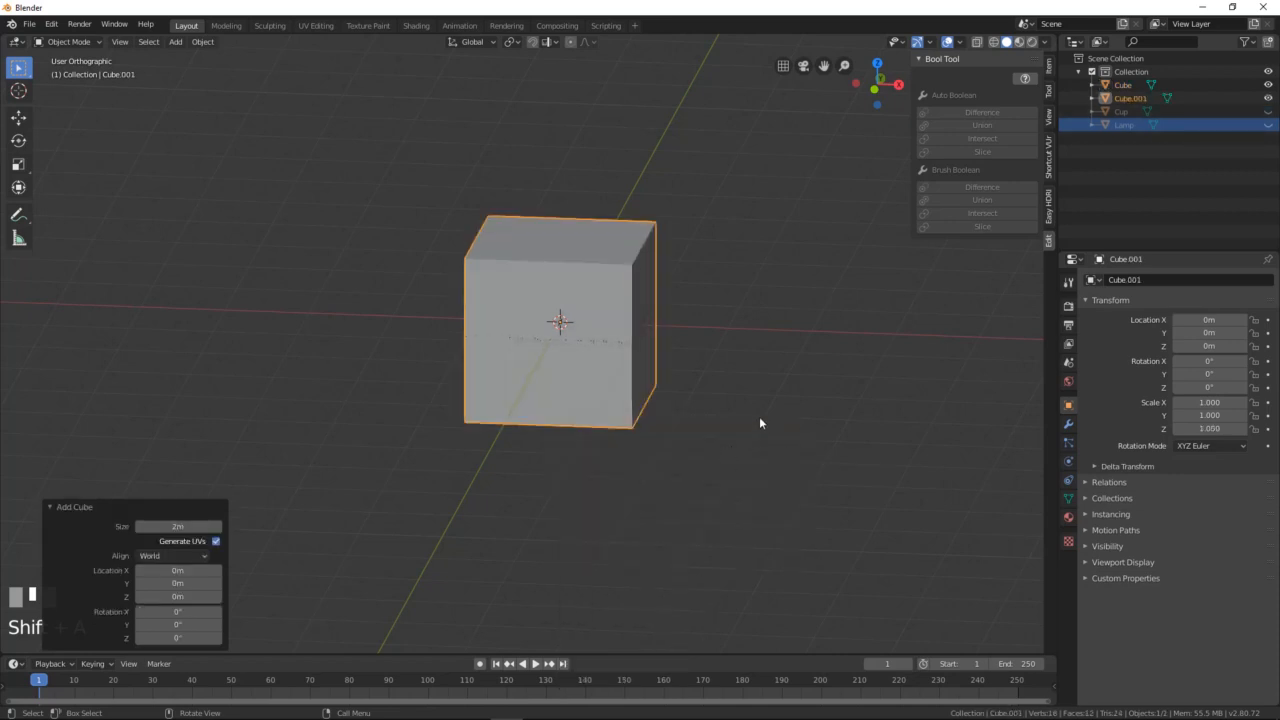
{"action": "type", "text": "sx0.05"}
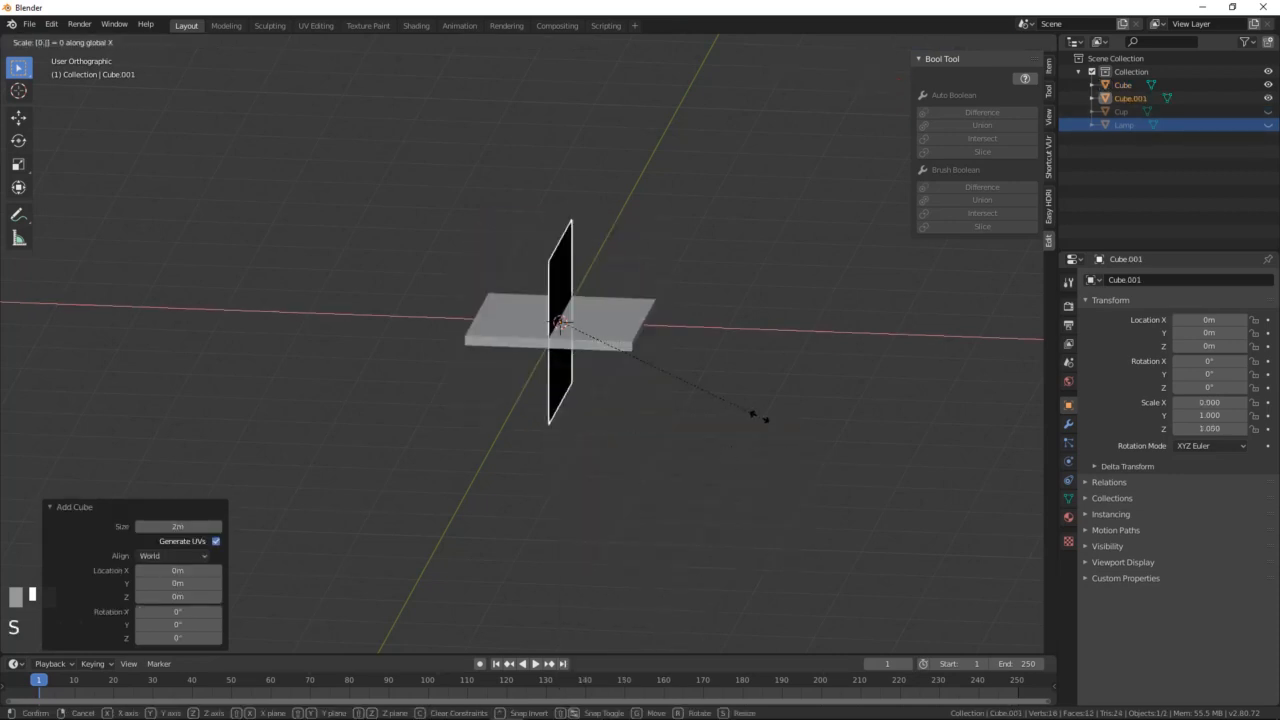
{"action": "key", "text": "KP_Enter"}
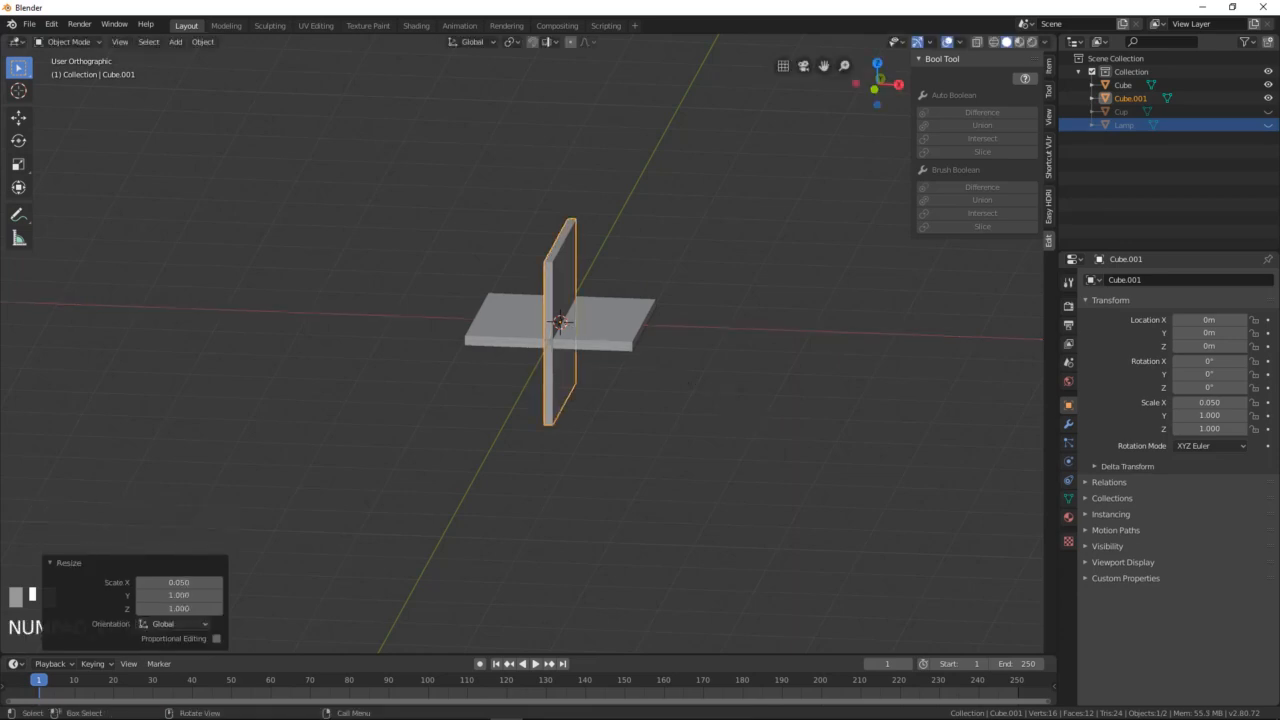
{"action": "middle_click_drag", "start_coordinate": [727, 421], "coordinate": [601, 421]}
{"action": "scroll", "coordinate": [585, 420], "scroll_direction": "down", "scroll_amount": 1}
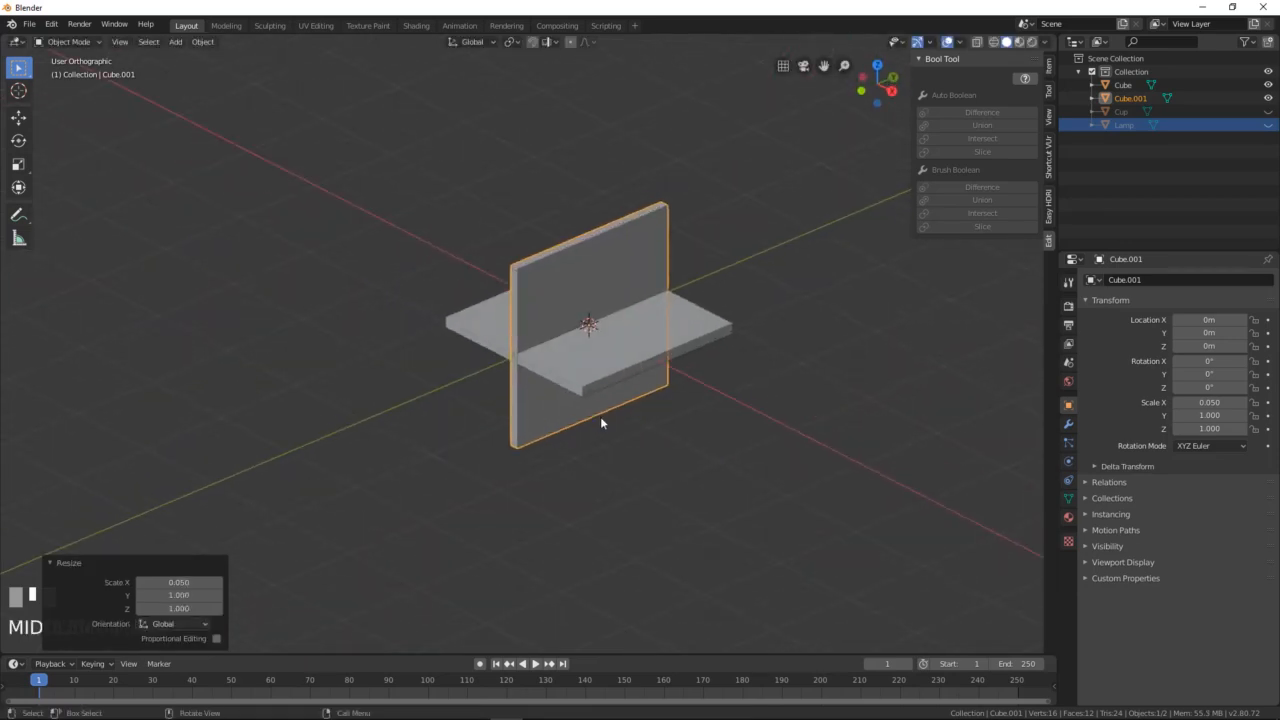
{"action": "type", "text": "sy.05"}
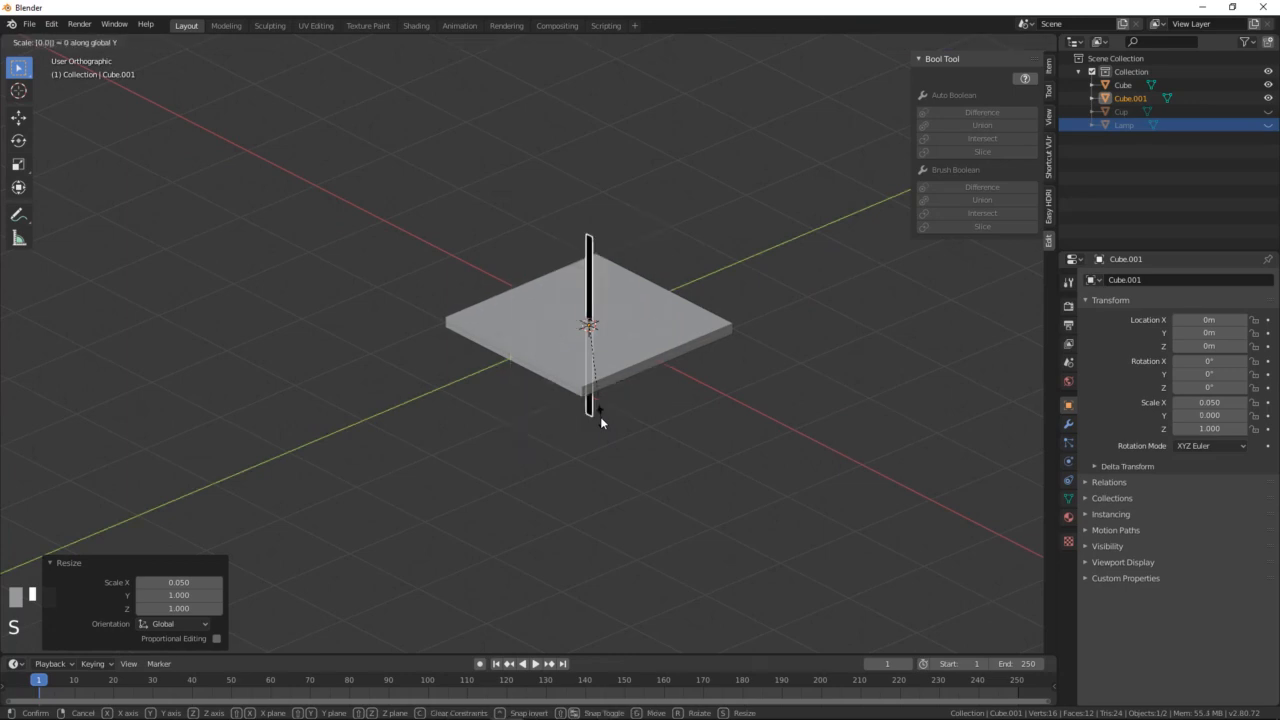
{"action": "key", "text": "KP_Enter"}
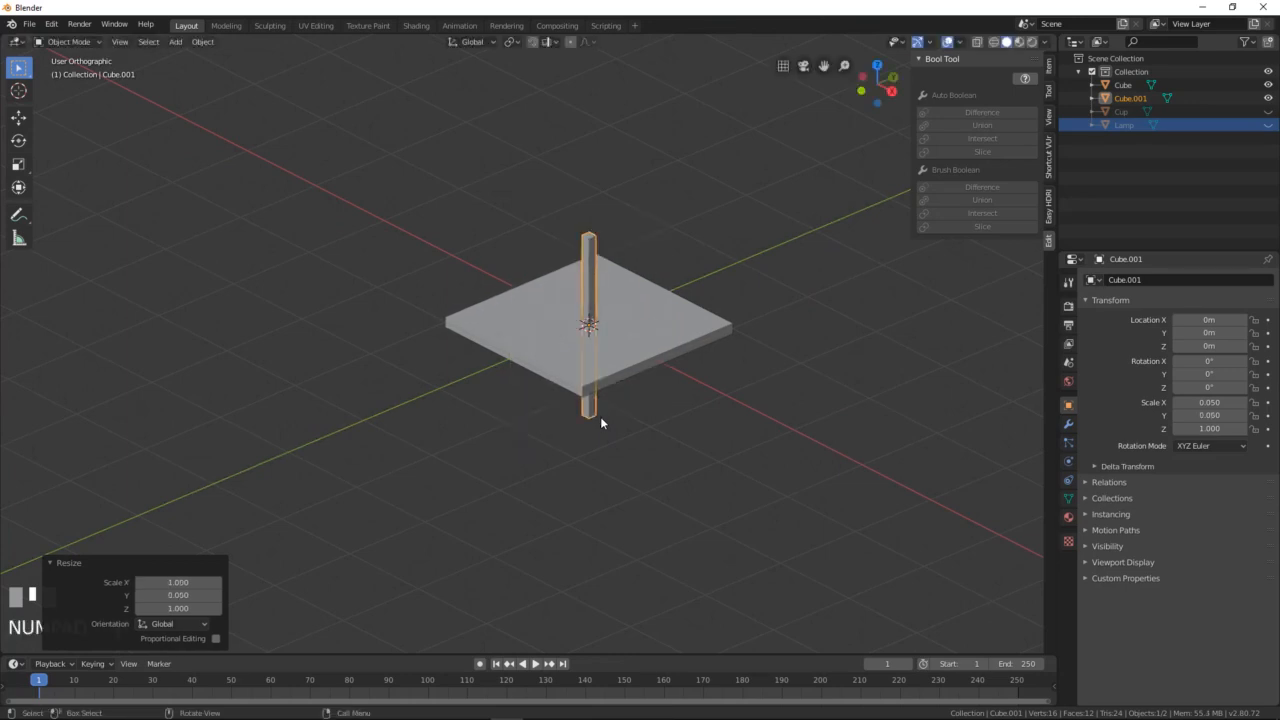
Step: Show the slab and post in a top view with wireframe shading
{"action": "key", "text": "KP_7"}
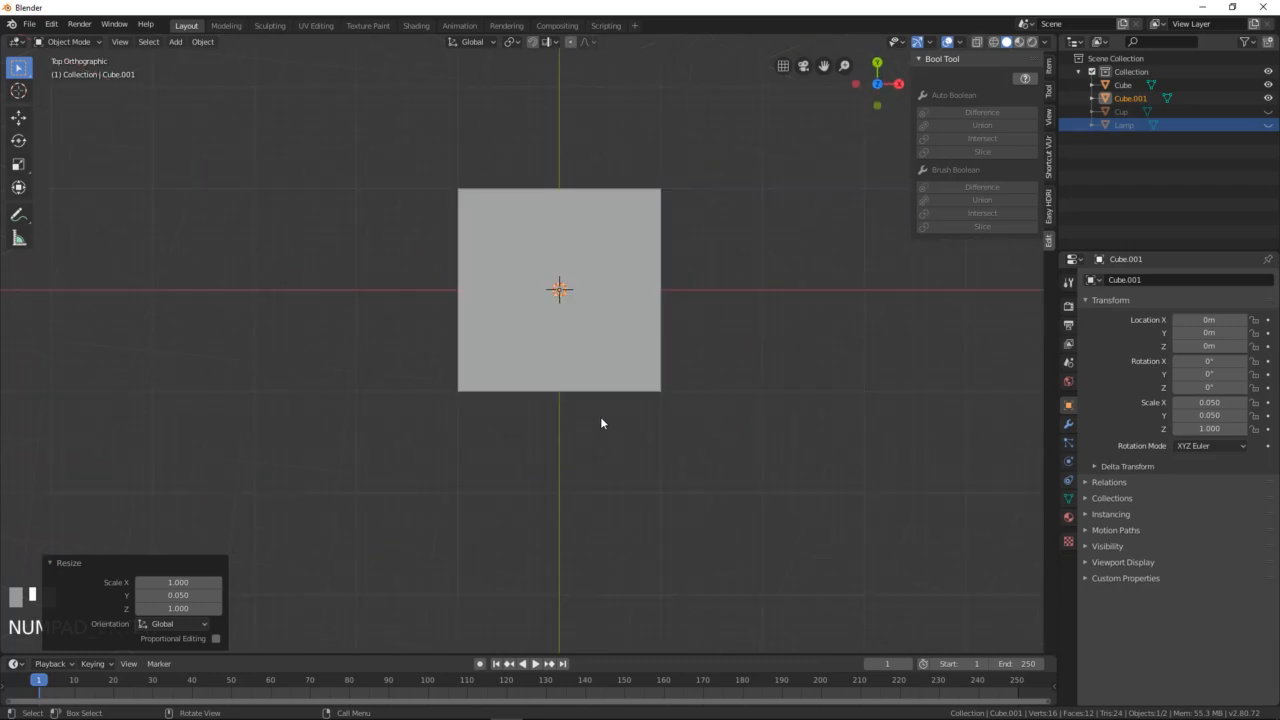
{"action": "key", "text": "z"}
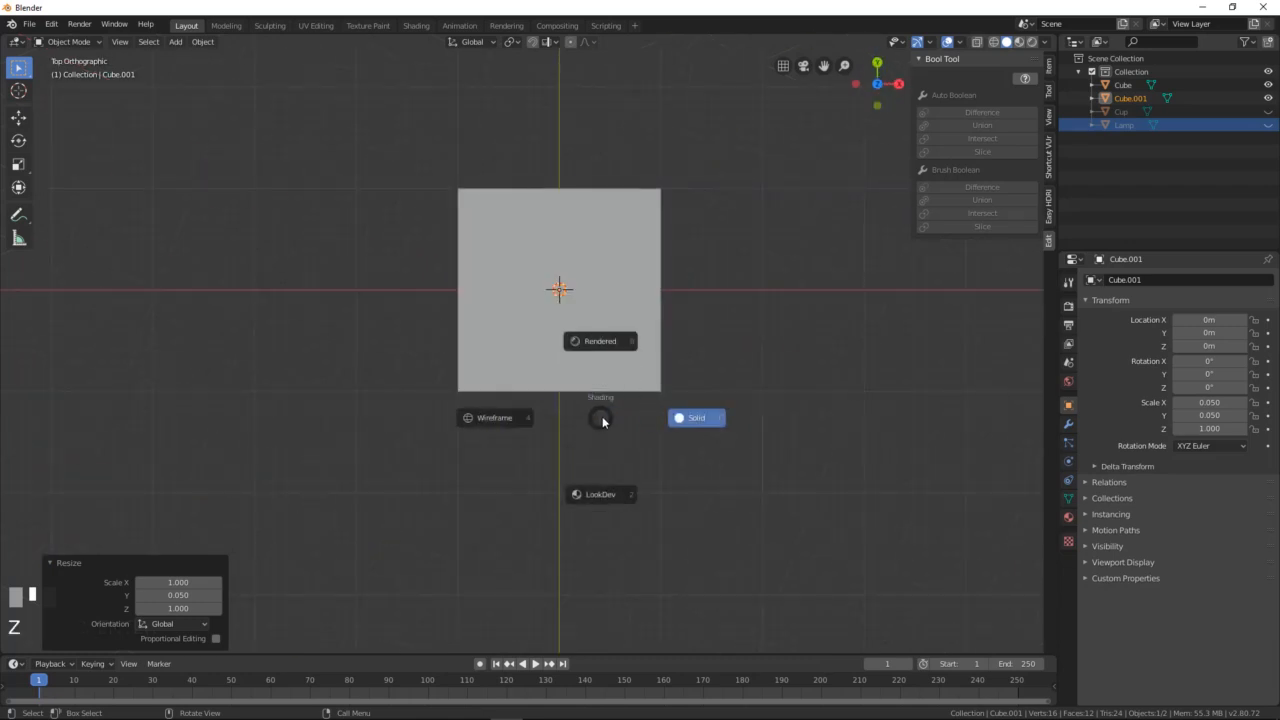
{"action": "left_click", "coordinate": [492, 418]}
{"action": "scroll", "coordinate": [665, 355], "scroll_direction": "up", "scroll_amount": 4}
{"action": "middle_click_drag", "start_coordinate": [648, 327], "coordinate": [562, 438], "text": "shift"}
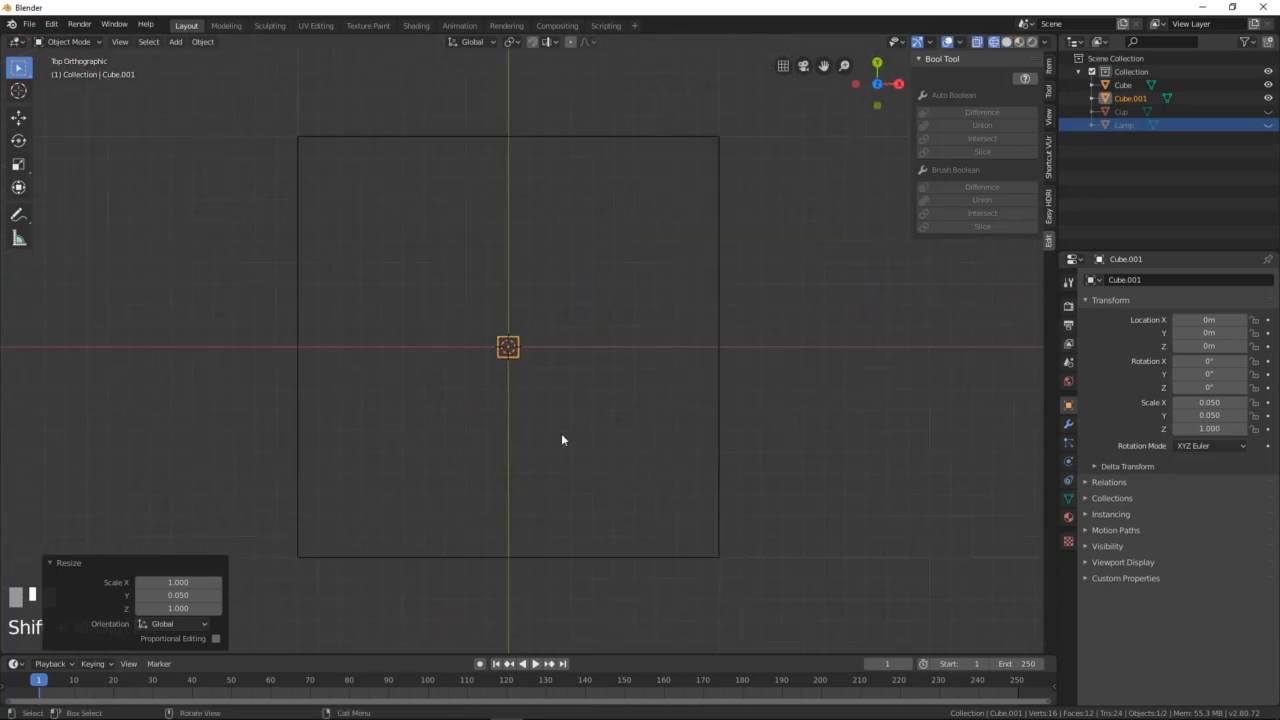
{"action": "key", "text": "g"}
{"action": "key", "text": "x"}
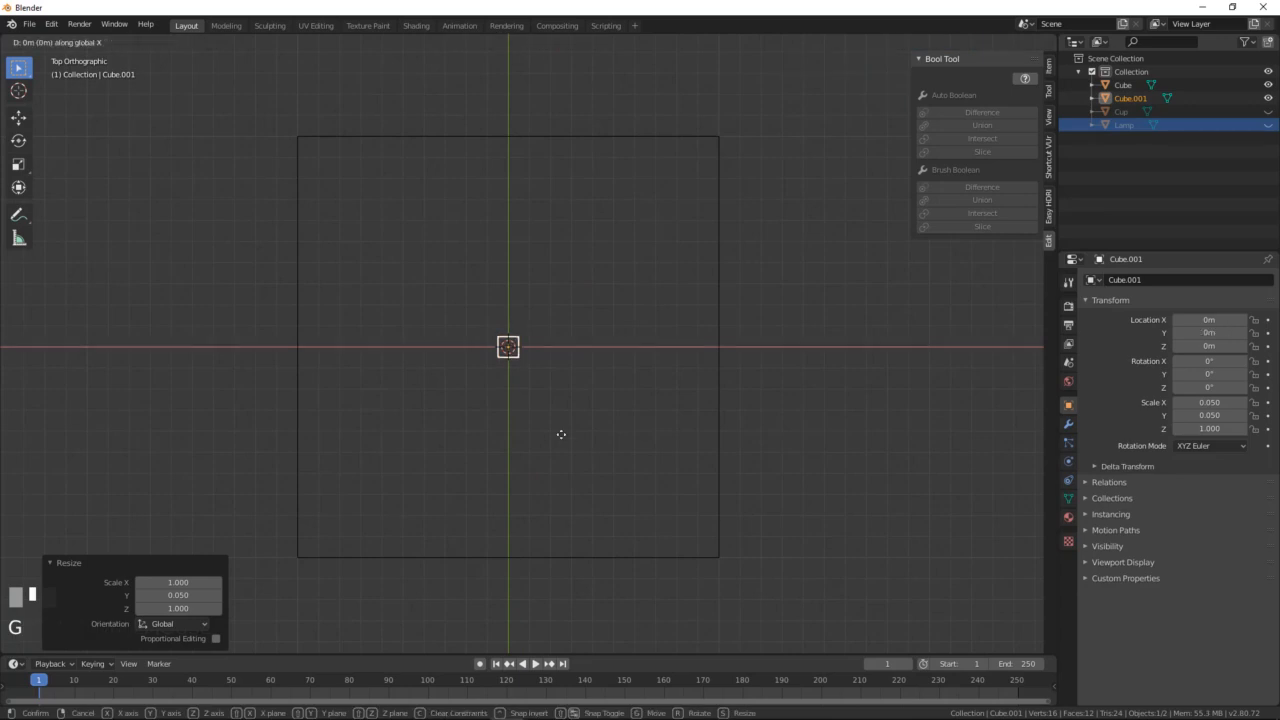
{"action": "right_click", "coordinate": [584, 436]}
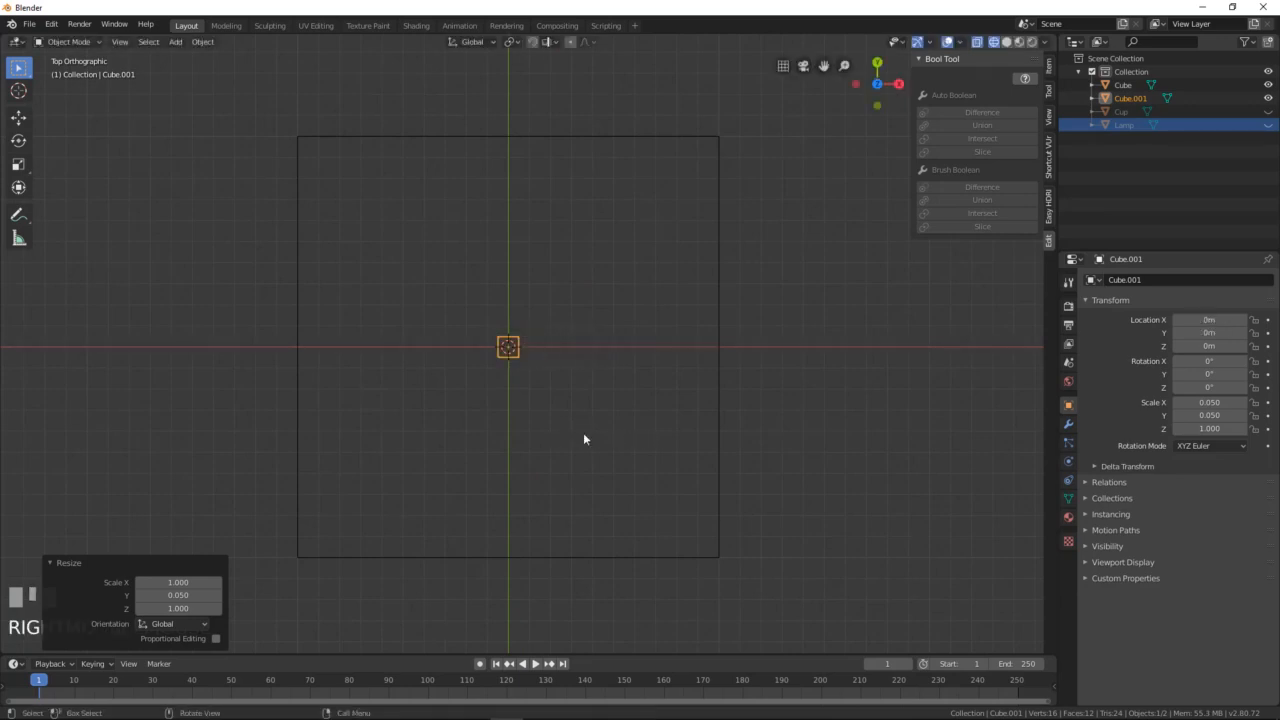
Step: Move the post with grid snapping to X 0.9 m, Y 0.9 m, just inside the slab's corner
{"action": "key", "text": "g"}
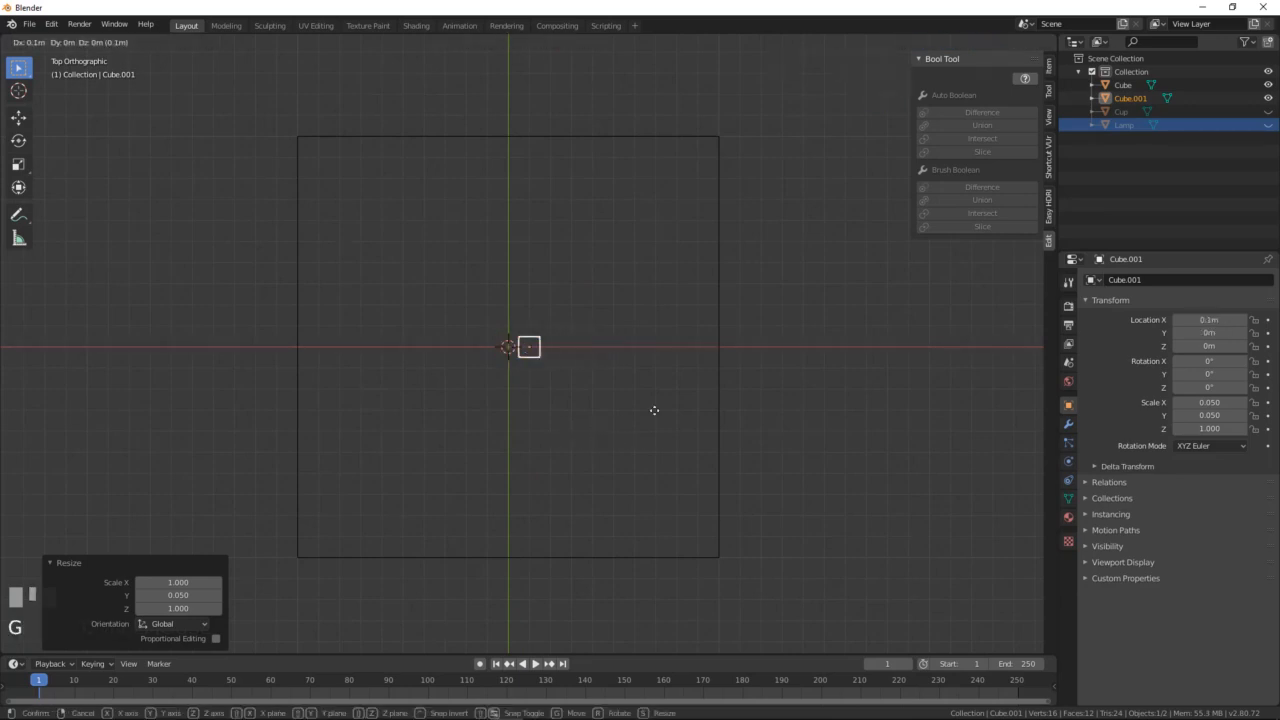
{"action": "left_click", "coordinate": [769, 248]}
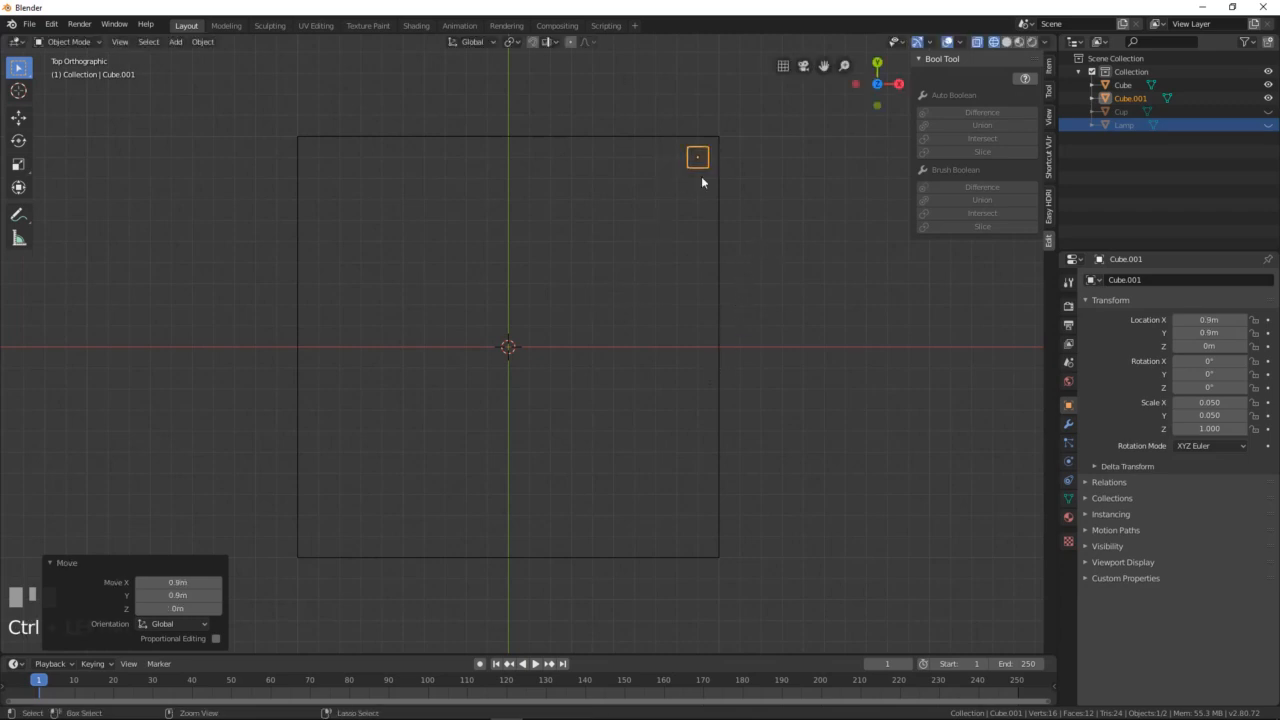
Step: Duplicate the post and snap the copy to X -0.9 m along the X axis, at the adjacent slab corner
{"action": "key", "text": "shift"}
{"action": "key", "text": "shift+d"}
{"action": "key", "text": "x"}
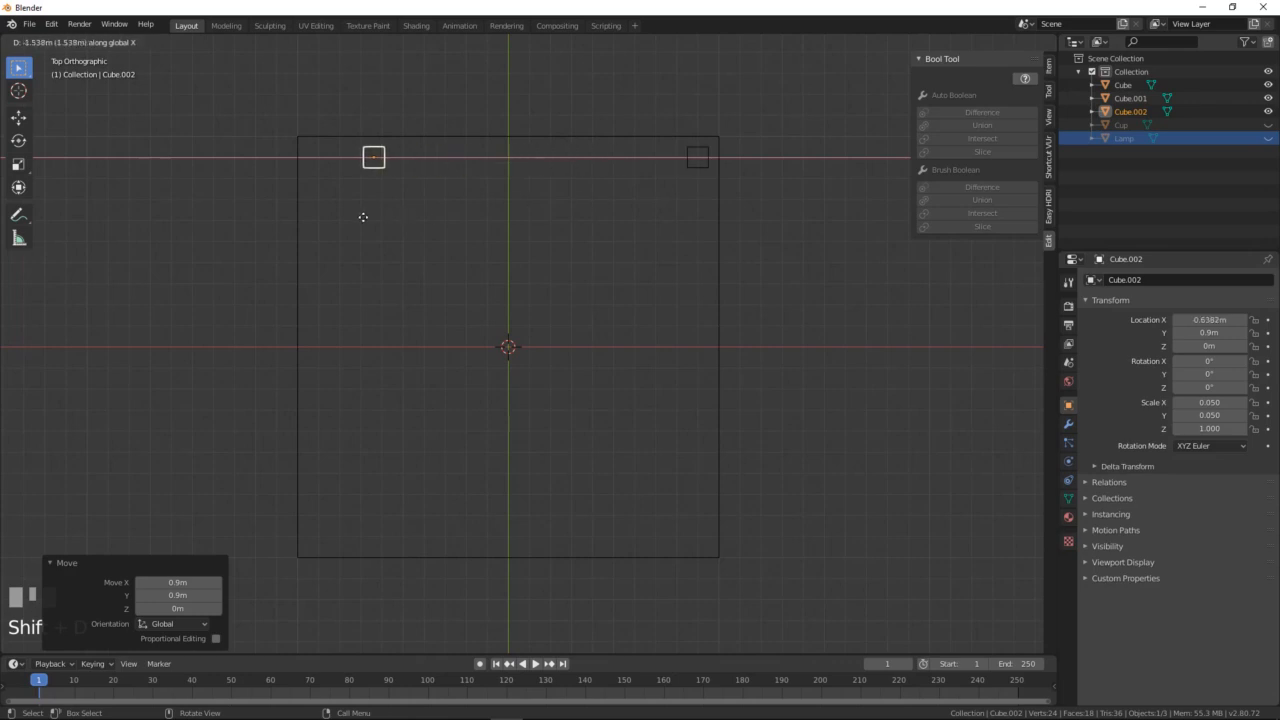
{"action": "left_click", "coordinate": [326, 217]}
{"action": "key", "text": "ctrl"}
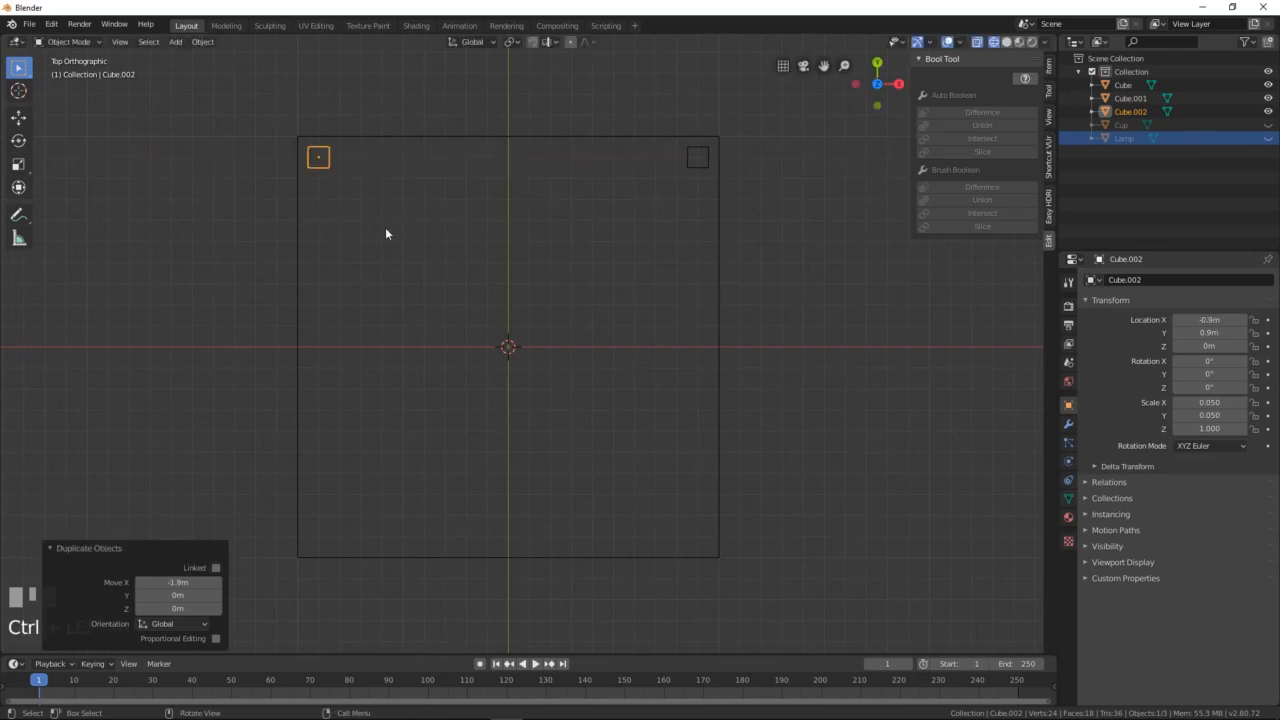
Step: Duplicate the post at X -0.9 m and snap the copy -1.8 m along Y to the next slab corner
{"action": "key", "text": "shift+d"}
{"action": "key", "text": "x"}
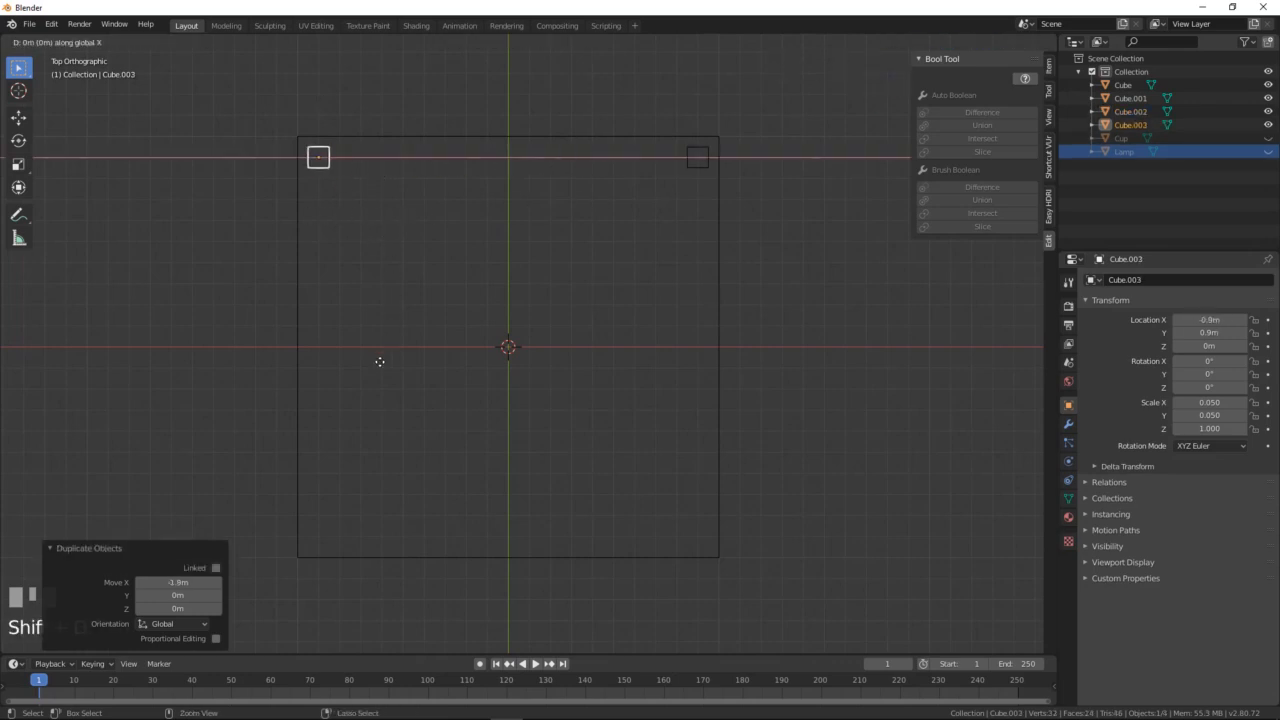
{"action": "key", "text": "y"}
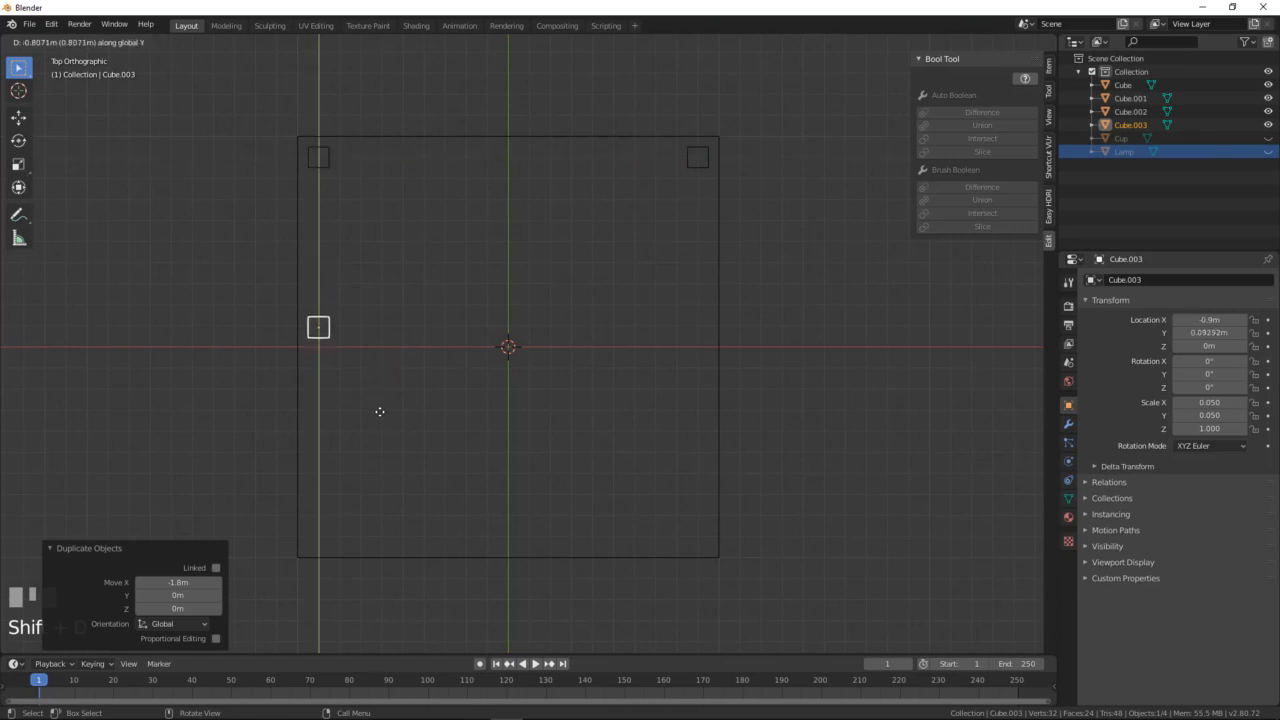
{"action": "left_click", "coordinate": [388, 518], "text": "ctrl"}
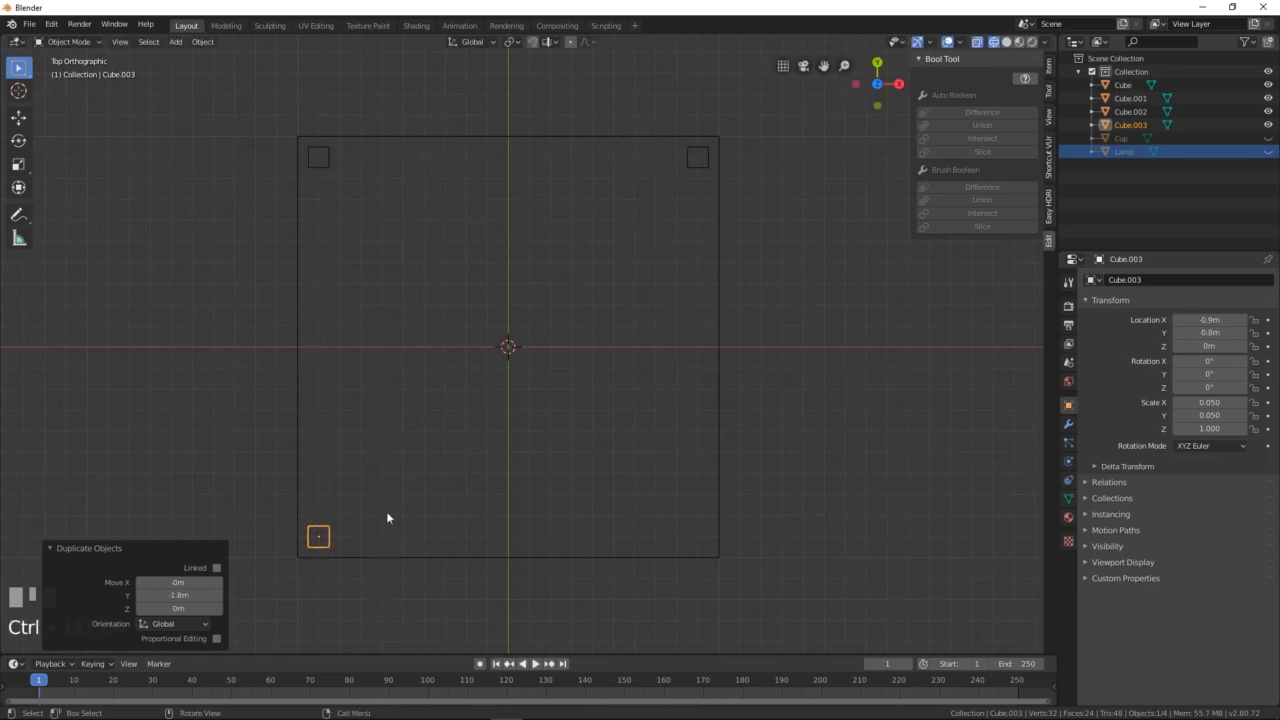
Step: Duplicate the post at X -0.9 m, Y -0.9 m and snap the copy 1.8 m along X to the slab's last free corner
{"action": "key", "text": "shift+d"}
{"action": "key", "text": "x"}
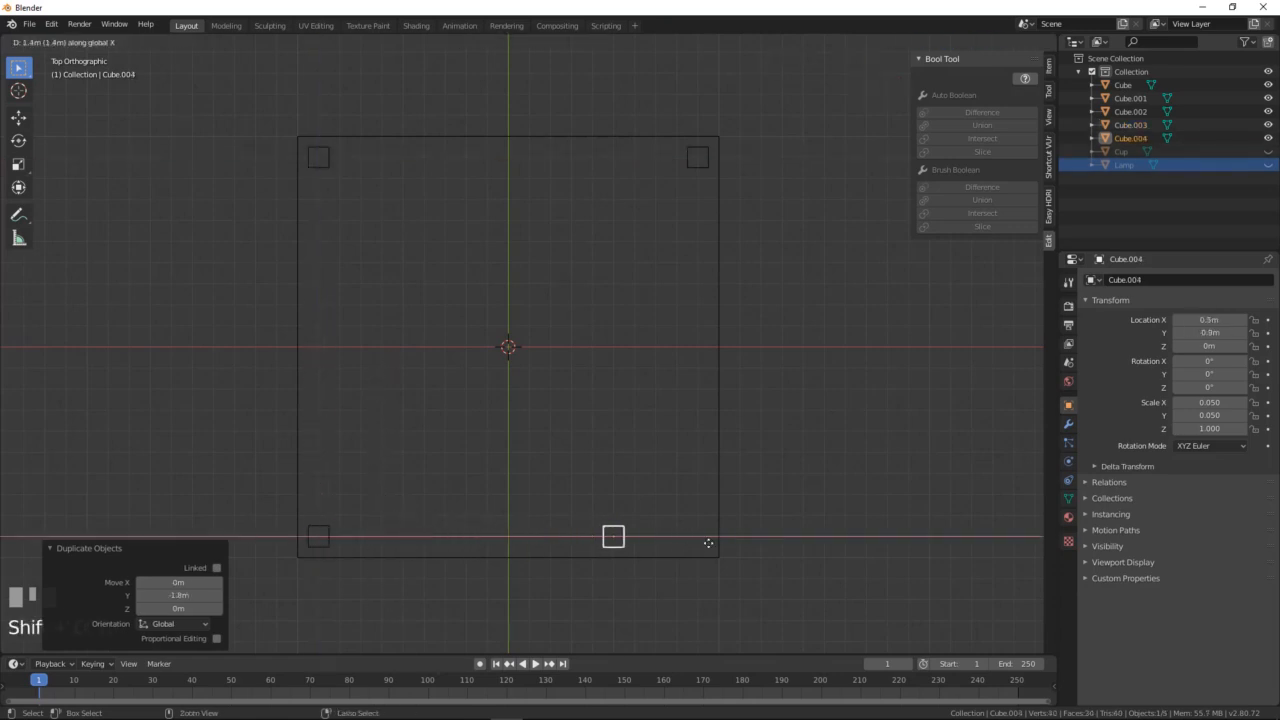
{"action": "left_click", "coordinate": [763, 543], "text": "ctrl"}
Step: Show the slab and its four corner posts in an angled view with solid shading
{"action": "middle_click_drag", "start_coordinate": [763, 543], "coordinate": [555, 395]}
{"action": "scroll", "coordinate": [538, 378], "scroll_direction": "down", "scroll_amount": 5}
{"action": "key", "text": "z"}
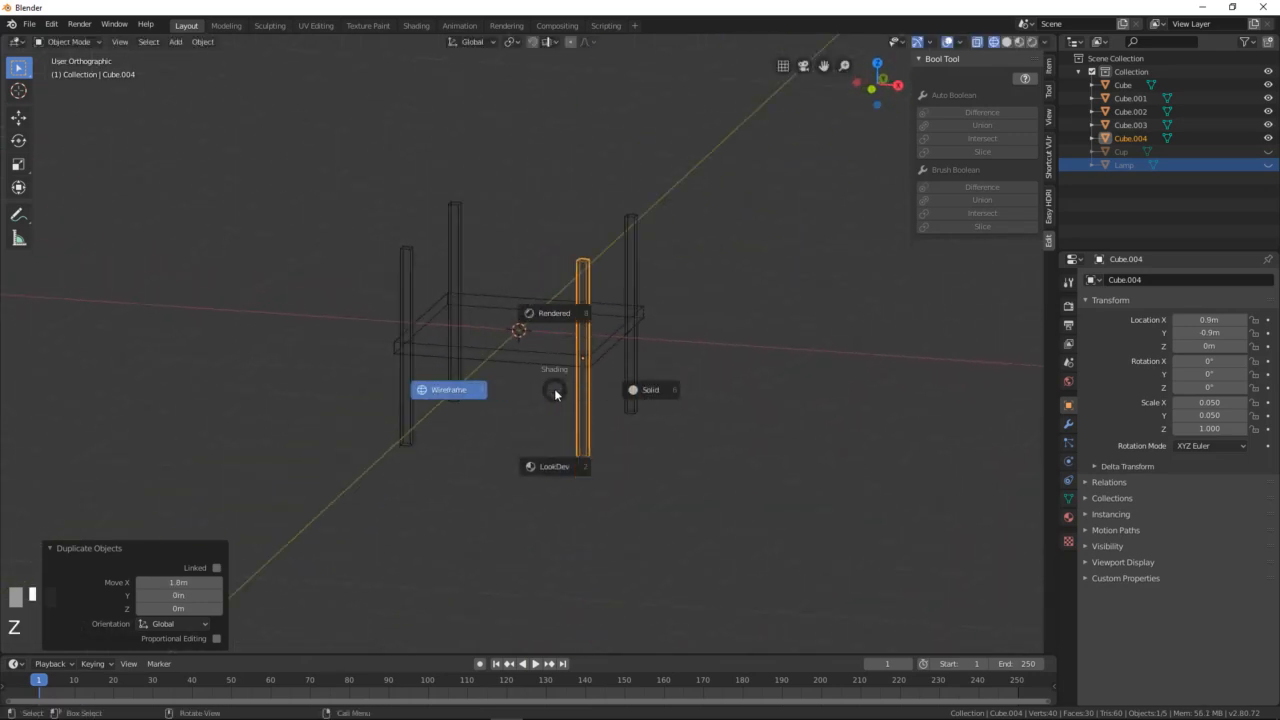
{"action": "left_click", "coordinate": [662, 398]}
{"action": "middle_click_drag", "start_coordinate": [588, 329], "coordinate": [567, 339]}
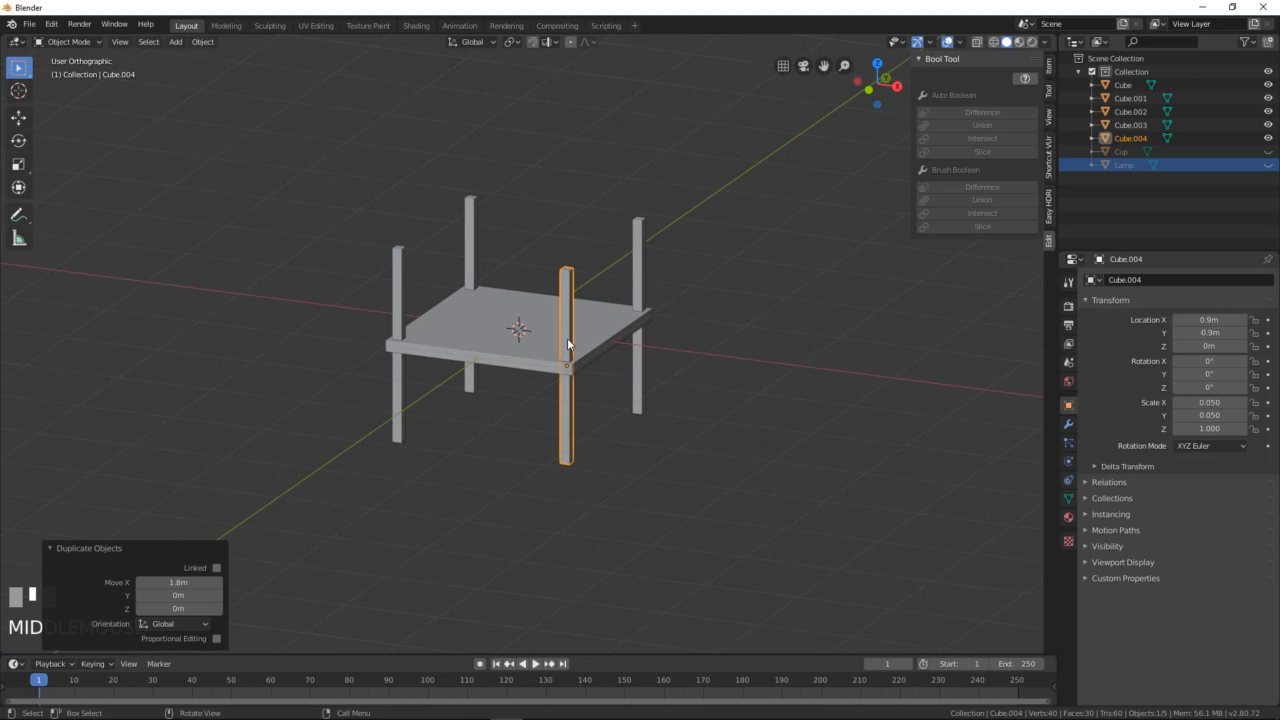
Step: Move all four posts down about 1.02 m along Z so they become legs under the slab
{"action": "left_click", "coordinate": [571, 282]}
{"action": "left_click", "coordinate": [636, 250], "text": "shift"}
{"action": "left_click", "coordinate": [466, 215], "text": "shift"}
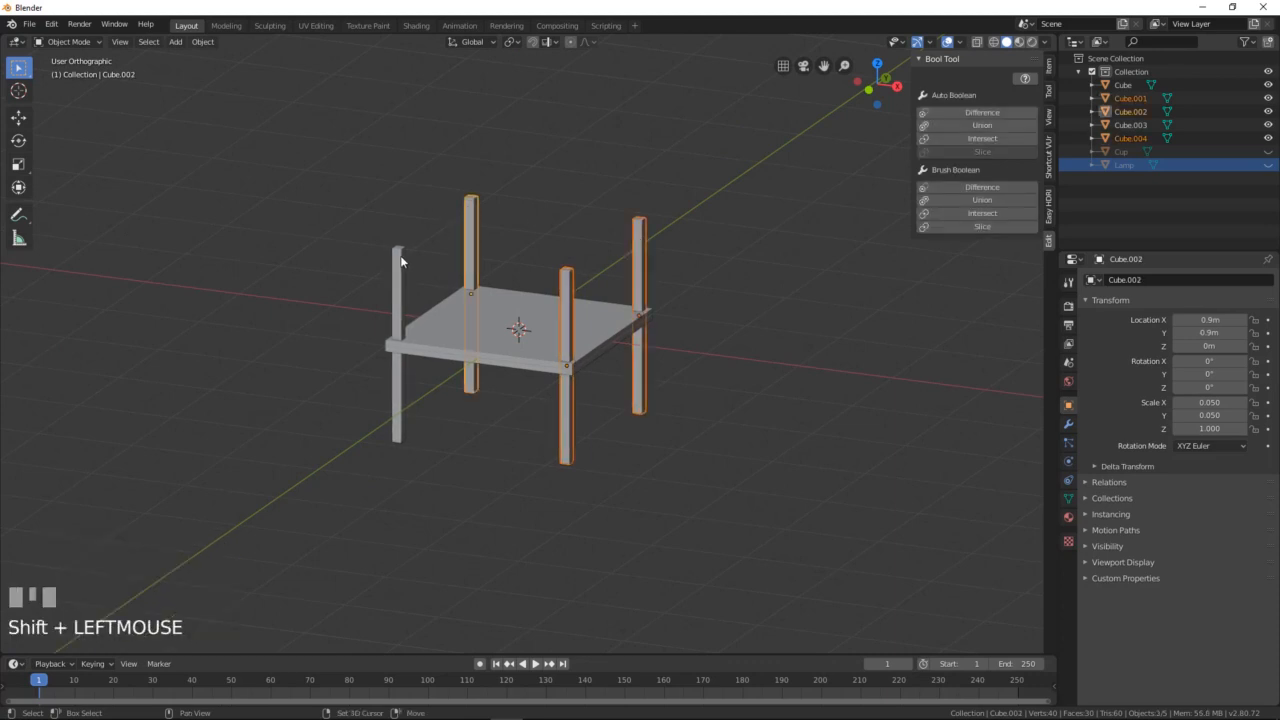
{"action": "left_click", "coordinate": [400, 264], "text": "shift"}
{"action": "key", "text": "g"}
{"action": "key", "text": "z"}
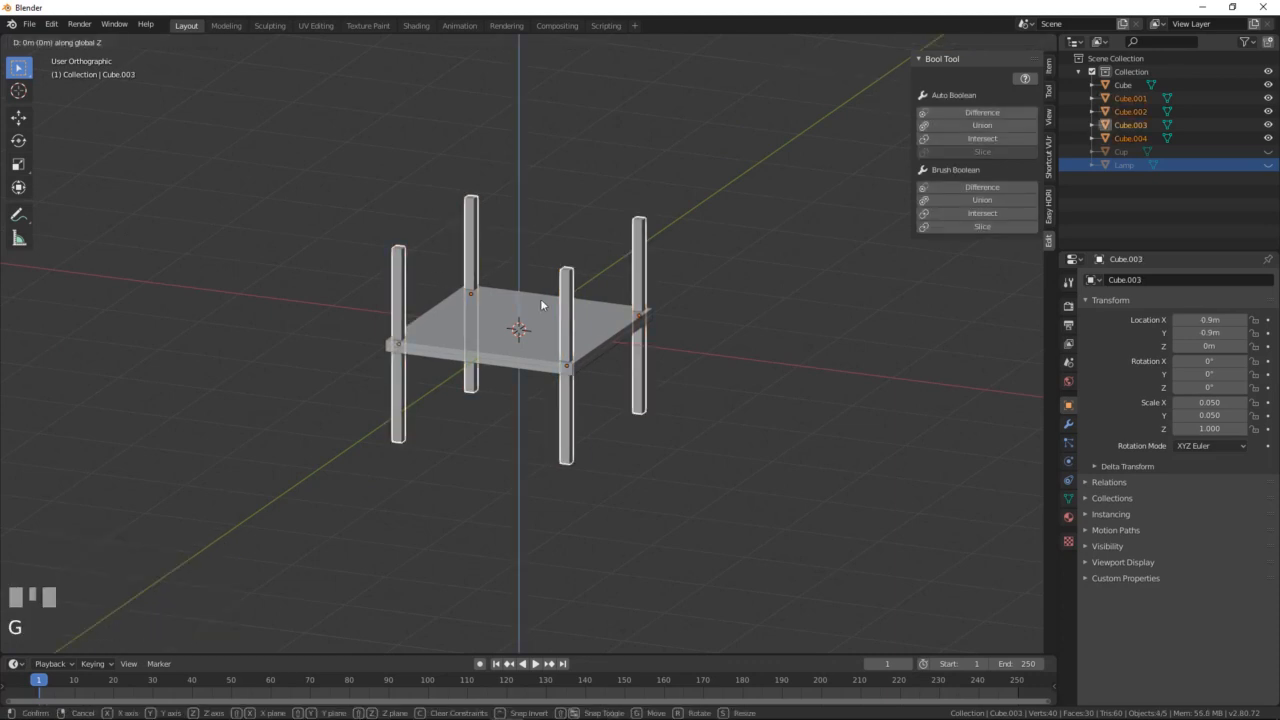
{"action": "left_click", "coordinate": [532, 398]}
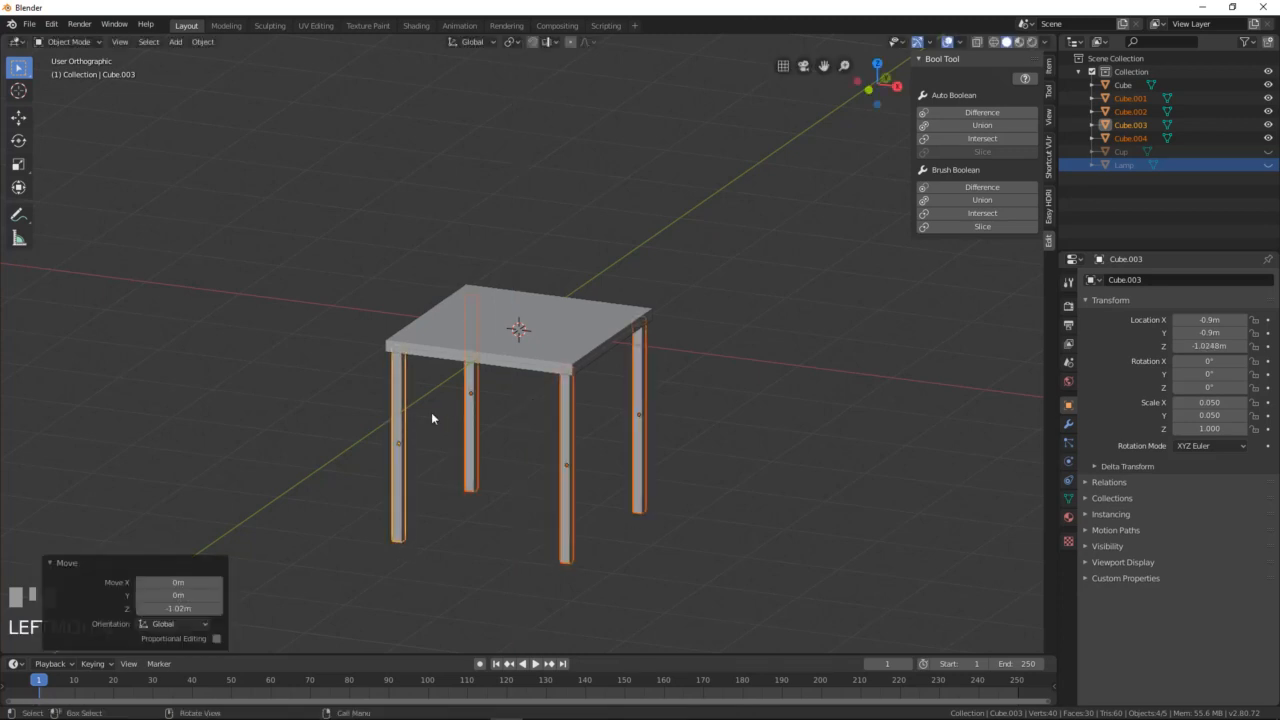
{"action": "middle_click_drag", "start_coordinate": [434, 418], "coordinate": [470, 402]}
{"action": "middle_click_drag", "start_coordinate": [580, 426], "coordinate": [540, 405]}
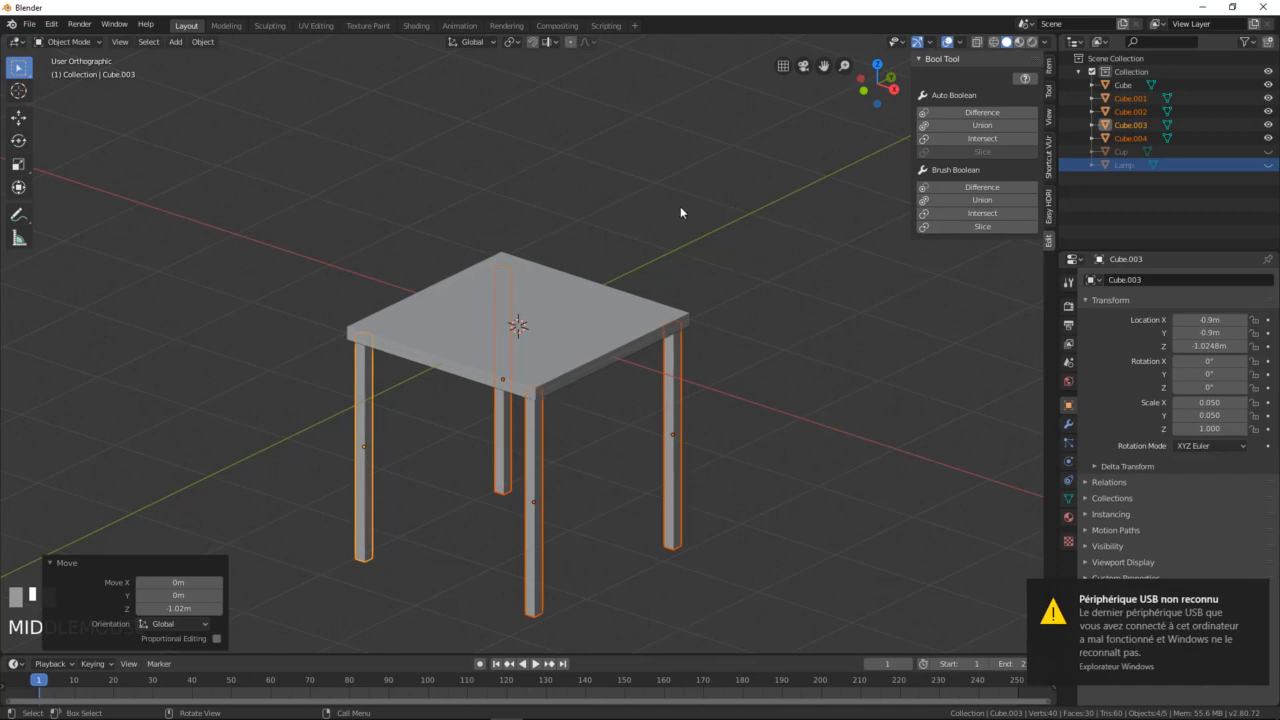
Step: Deselect all objects and dismiss the USB device notification
{"action": "left_click", "coordinate": [1000, 373]}
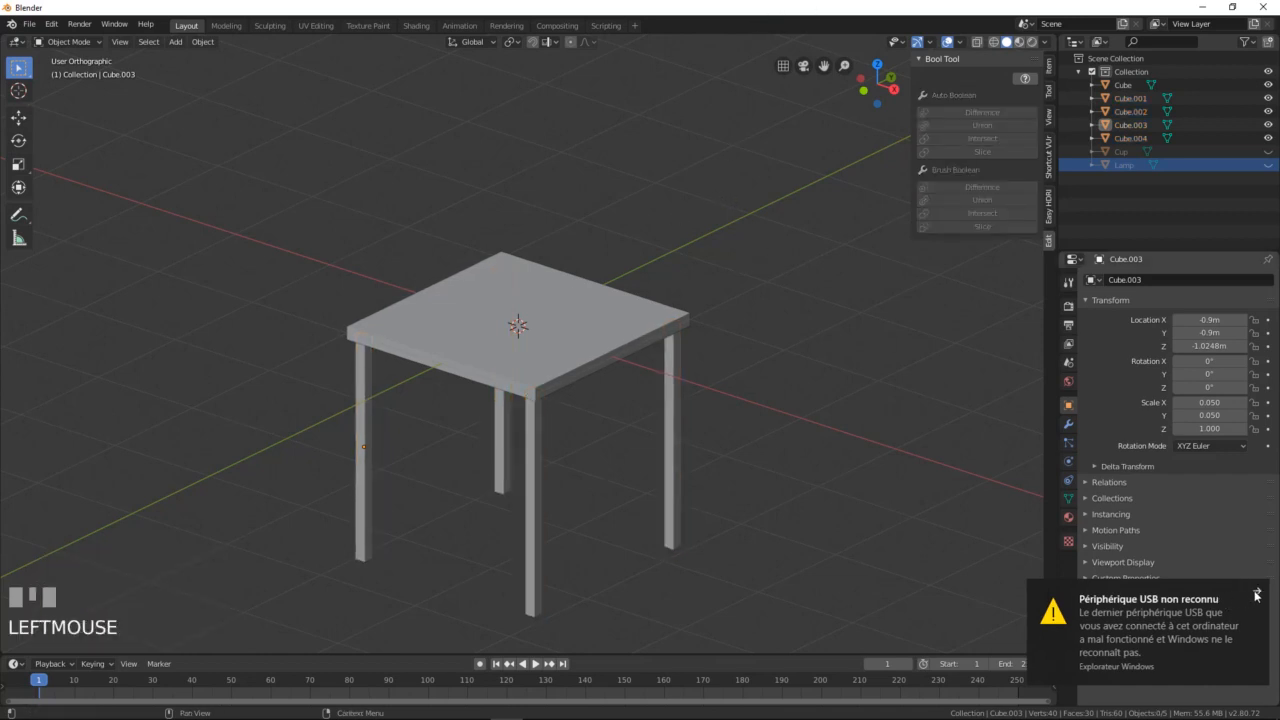
{"action": "left_click", "coordinate": [1259, 596]}
{"action": "scroll", "coordinate": [566, 373], "scroll_direction": "down", "scroll_amount": 2}
{"action": "scroll", "coordinate": [600, 370], "scroll_direction": "up", "scroll_amount": 2}
Step: Duplicate the two legs at Y 0.9 m and move the copies up along Z to about 1.03 m as backrest posts
{"action": "left_click", "coordinate": [614, 366]}
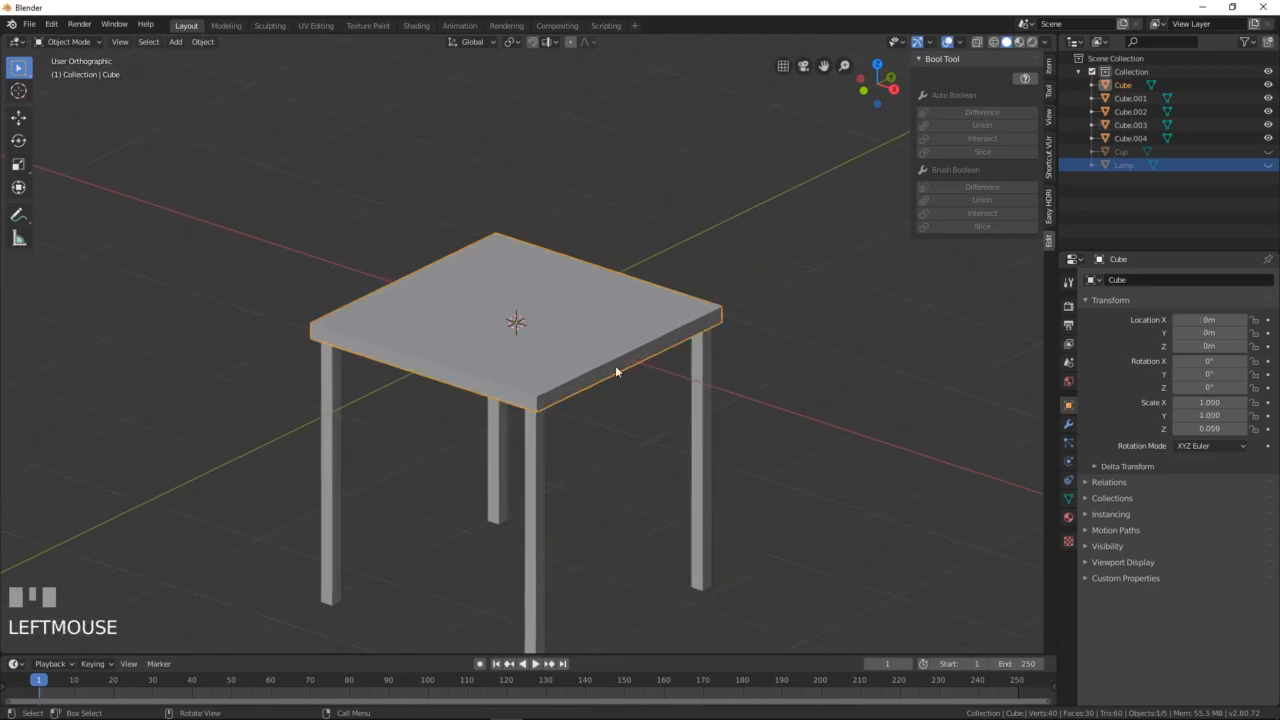
{"action": "scroll", "coordinate": [614, 366], "scroll_direction": "down", "scroll_amount": 2}
{"action": "middle_click_drag", "start_coordinate": [600, 370], "coordinate": [509, 405]}
{"action": "left_click", "coordinate": [509, 405]}
{"action": "left_click", "coordinate": [625, 402]}
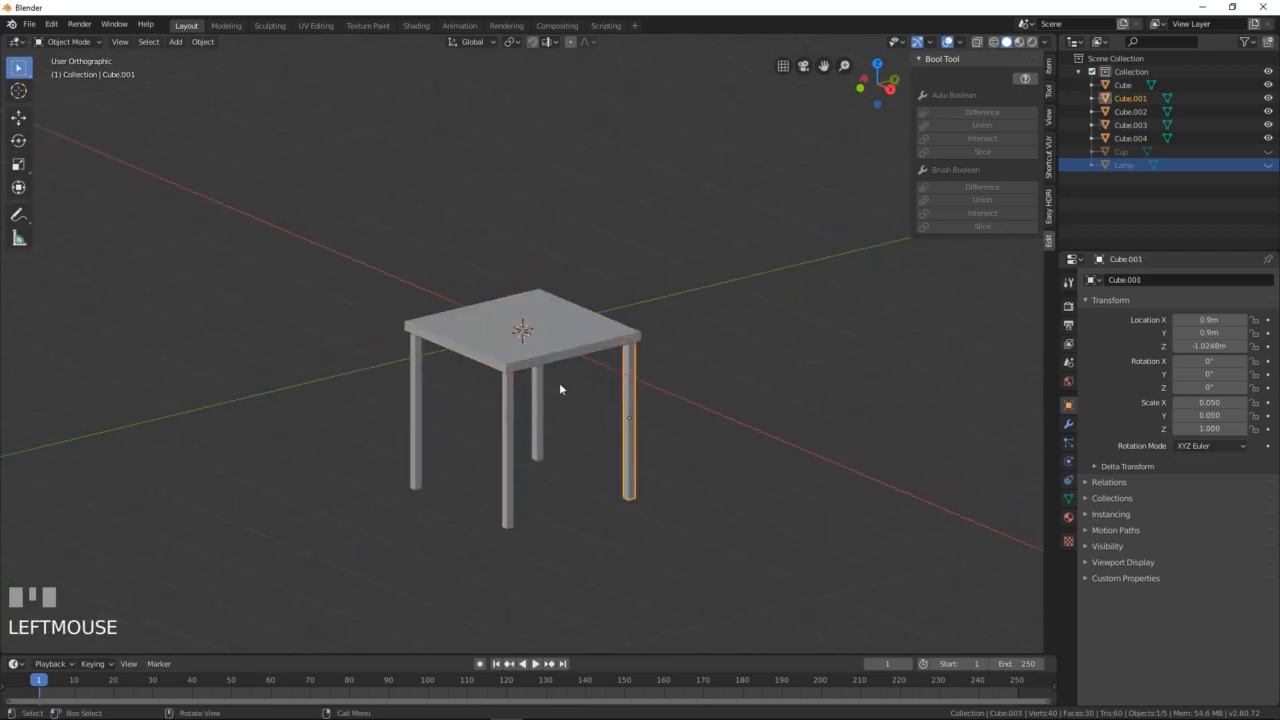
{"action": "left_click", "coordinate": [540, 390], "text": "shift"}
{"action": "middle_click_drag", "start_coordinate": [625, 410], "coordinate": [600, 343]}
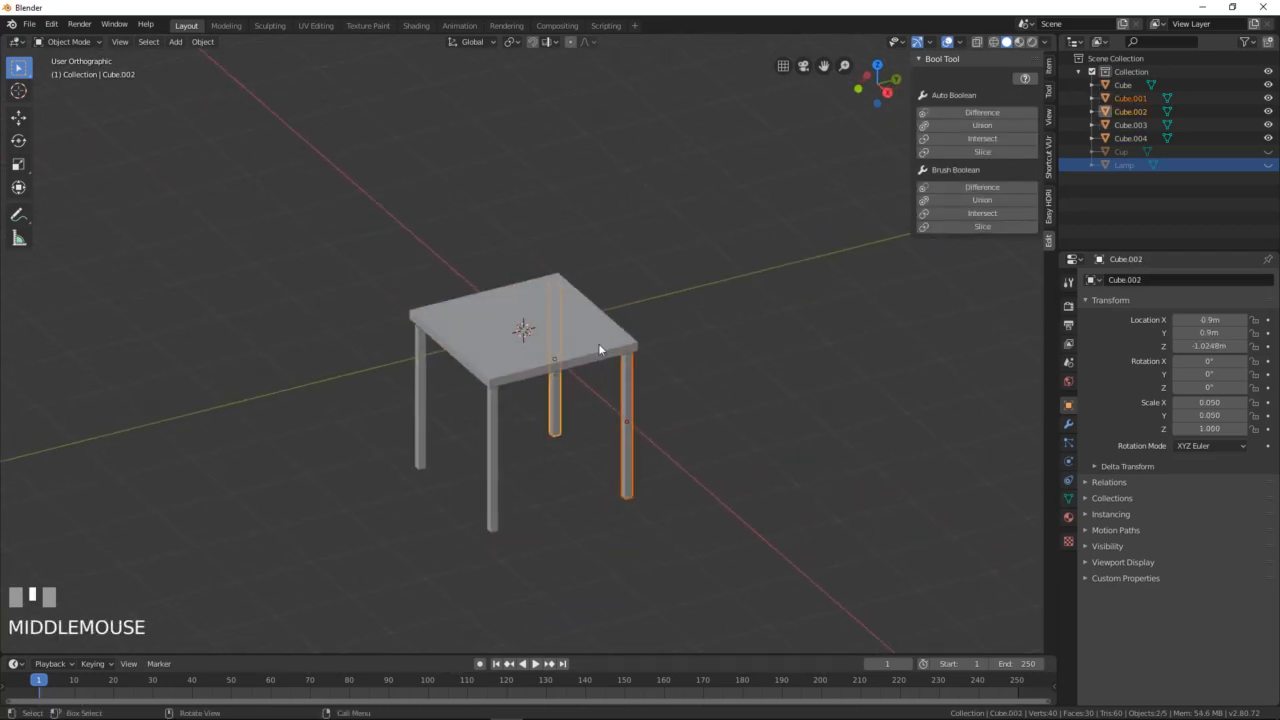
{"action": "middle_click_drag", "start_coordinate": [558, 288], "coordinate": [640, 356]}
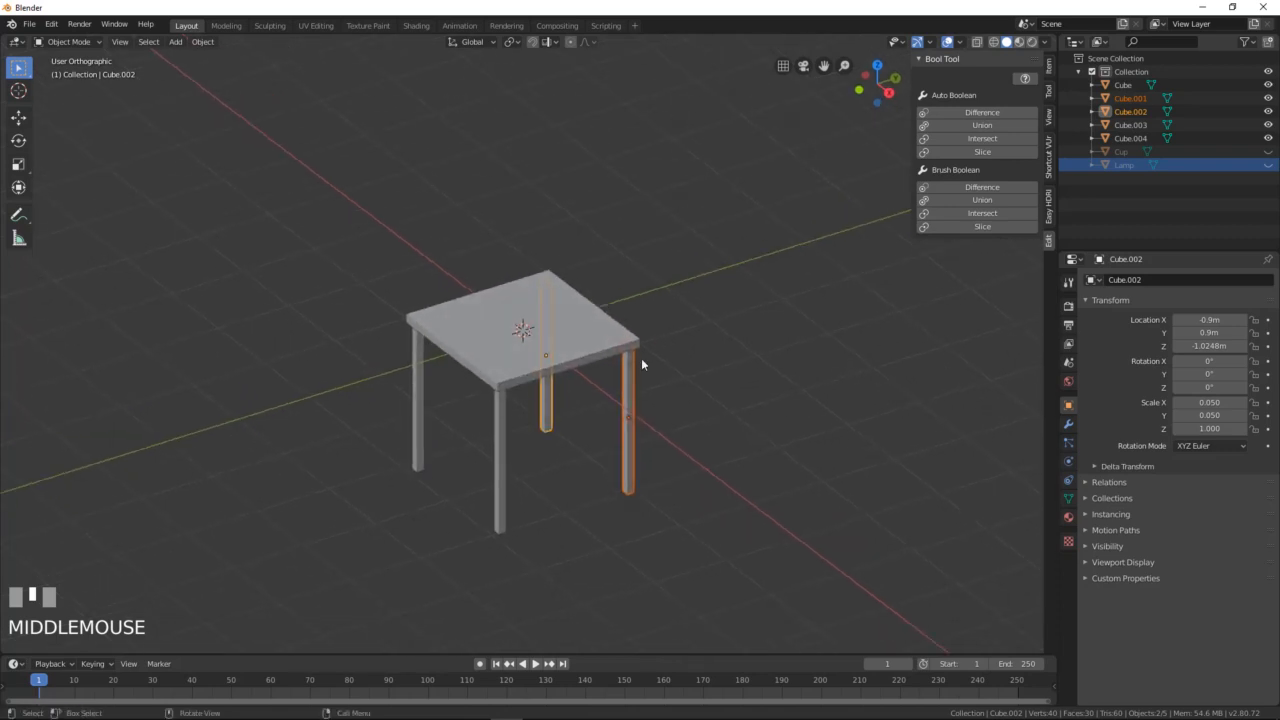
{"action": "key", "text": "shift+d"}
{"action": "key", "text": "z"}
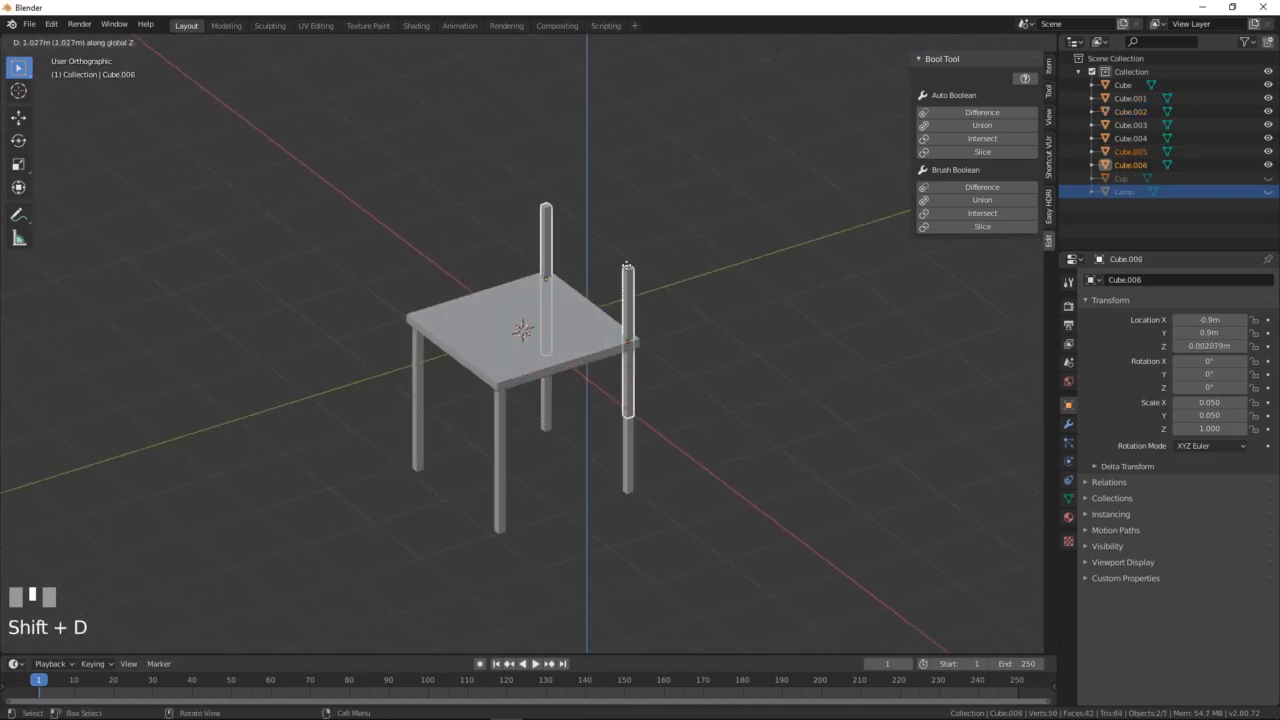
{"action": "left_click", "coordinate": [609, 207]}
Step: Duplicate the seat slab and leave the copy in its original place
{"action": "middle_click_drag", "start_coordinate": [602, 240], "coordinate": [581, 350]}
{"action": "left_click", "coordinate": [569, 359]}
{"action": "scroll", "coordinate": [590, 335], "scroll_direction": "up", "scroll_amount": 2}
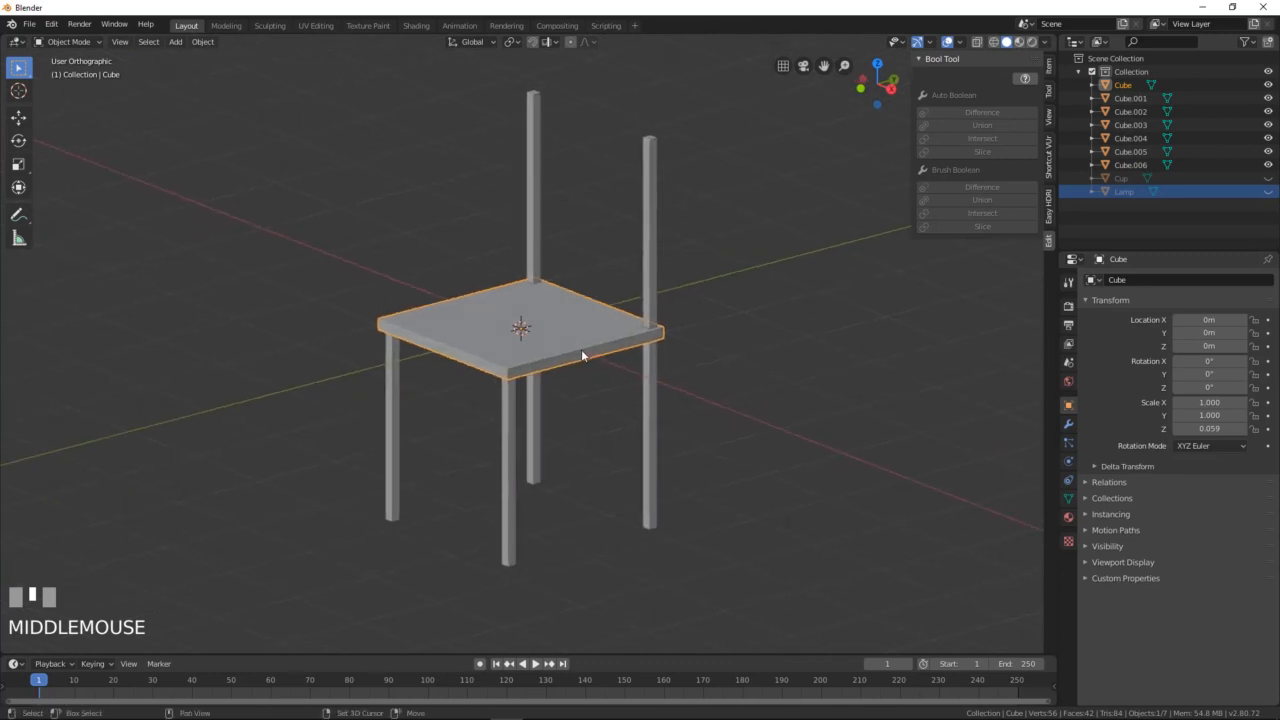
{"action": "key", "text": "shift+d"}
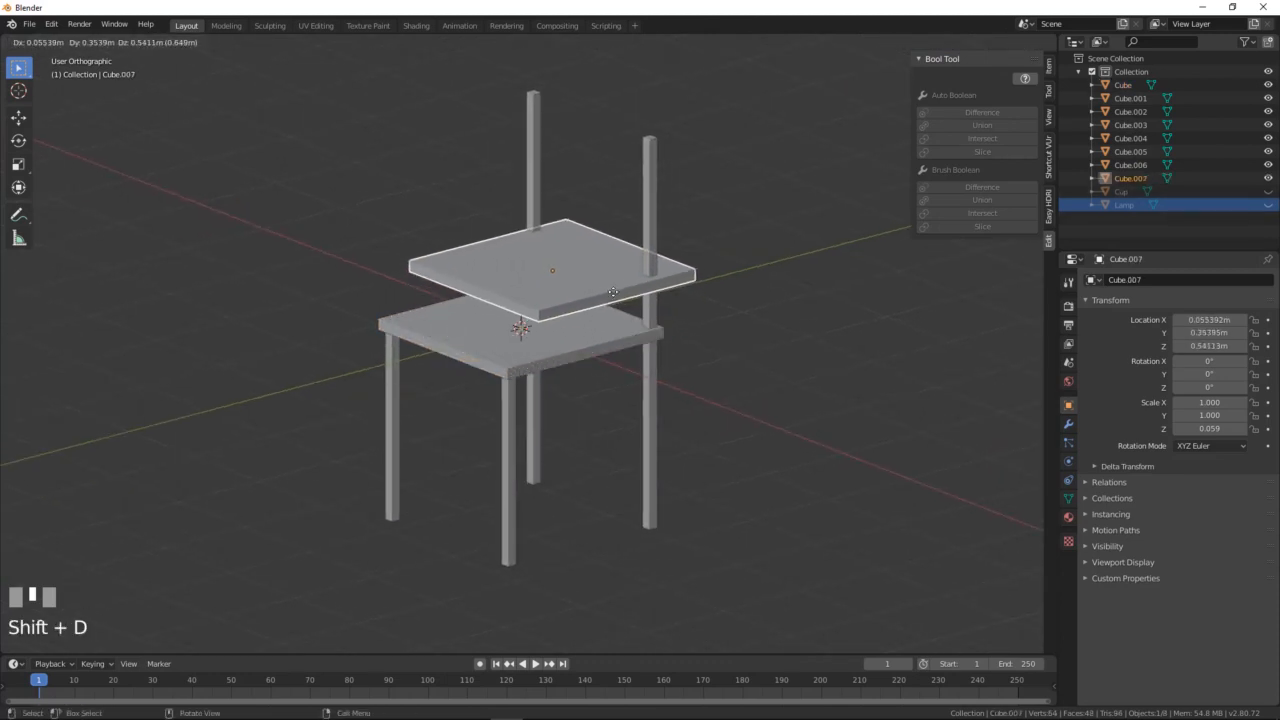
{"action": "right_click", "coordinate": [610, 294]}
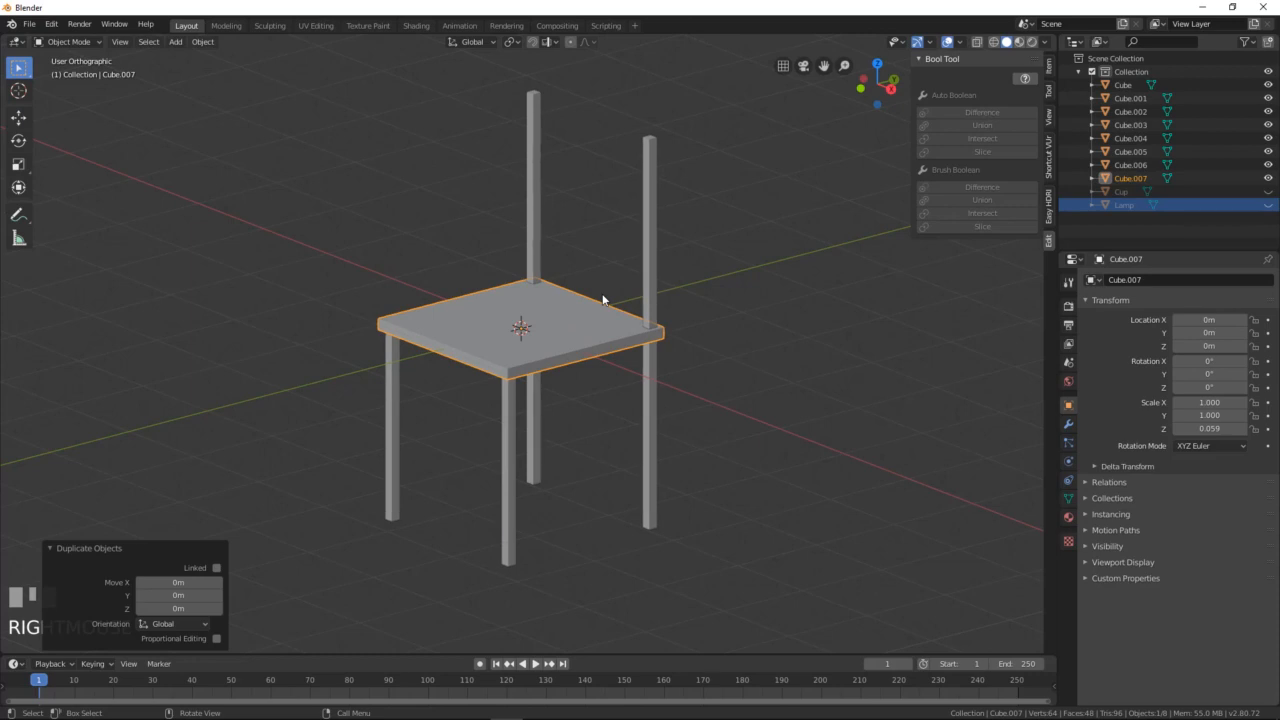
Step: Rotate the slab copy 90° in the right side view and move it about 0.9 m in Y and 1.8 m in Z onto the rear posts
{"action": "key", "text": "KP_3"}
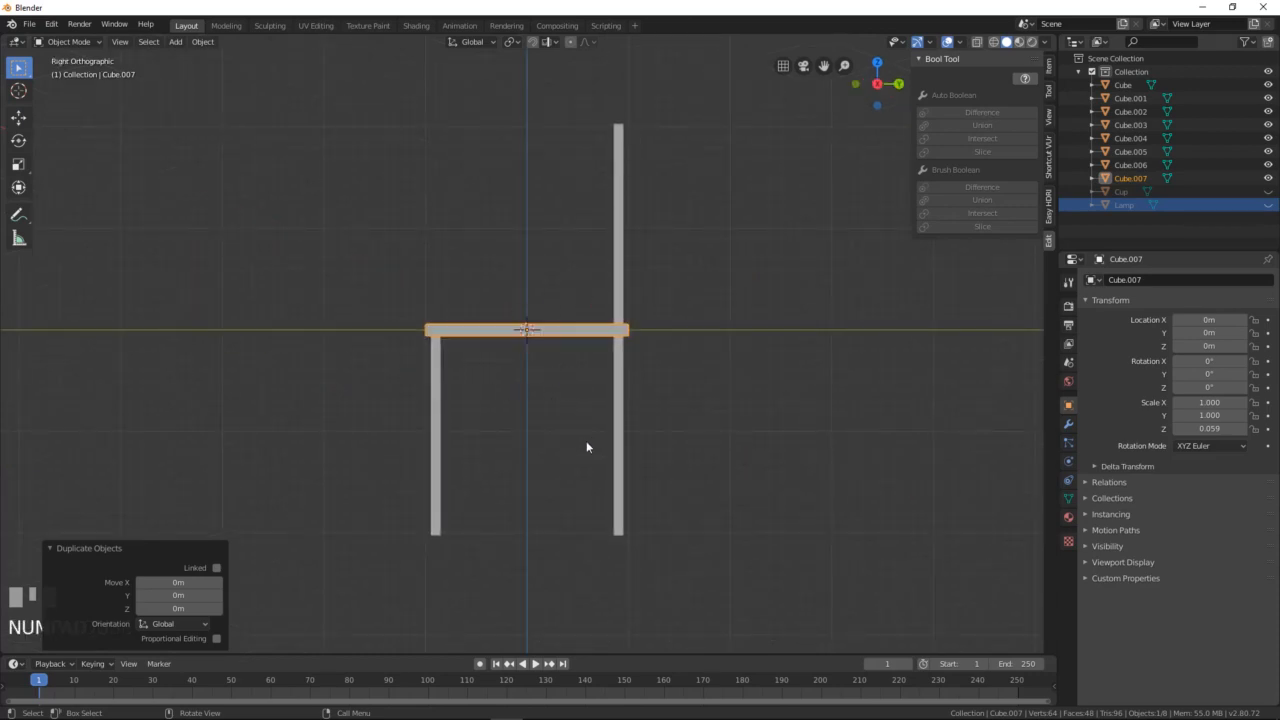
{"action": "type", "text": "r90"}
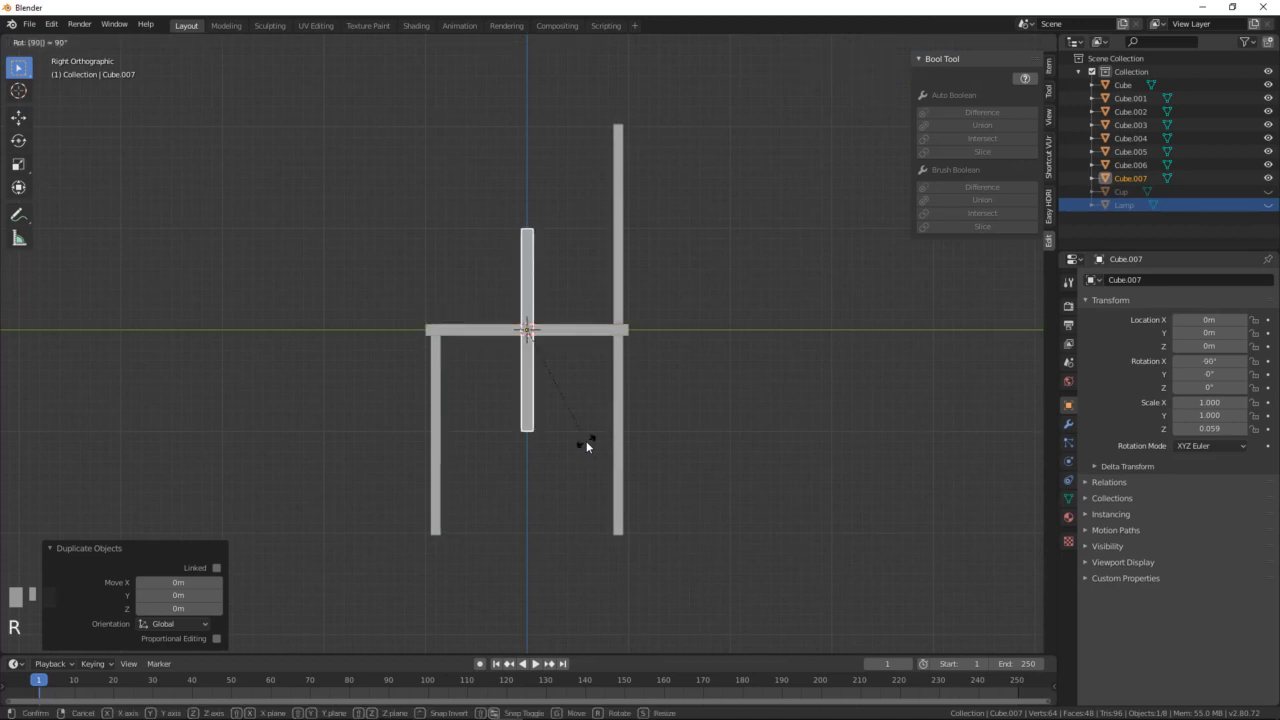
{"action": "left_click", "coordinate": [586, 441]}
{"action": "key", "text": "g"}
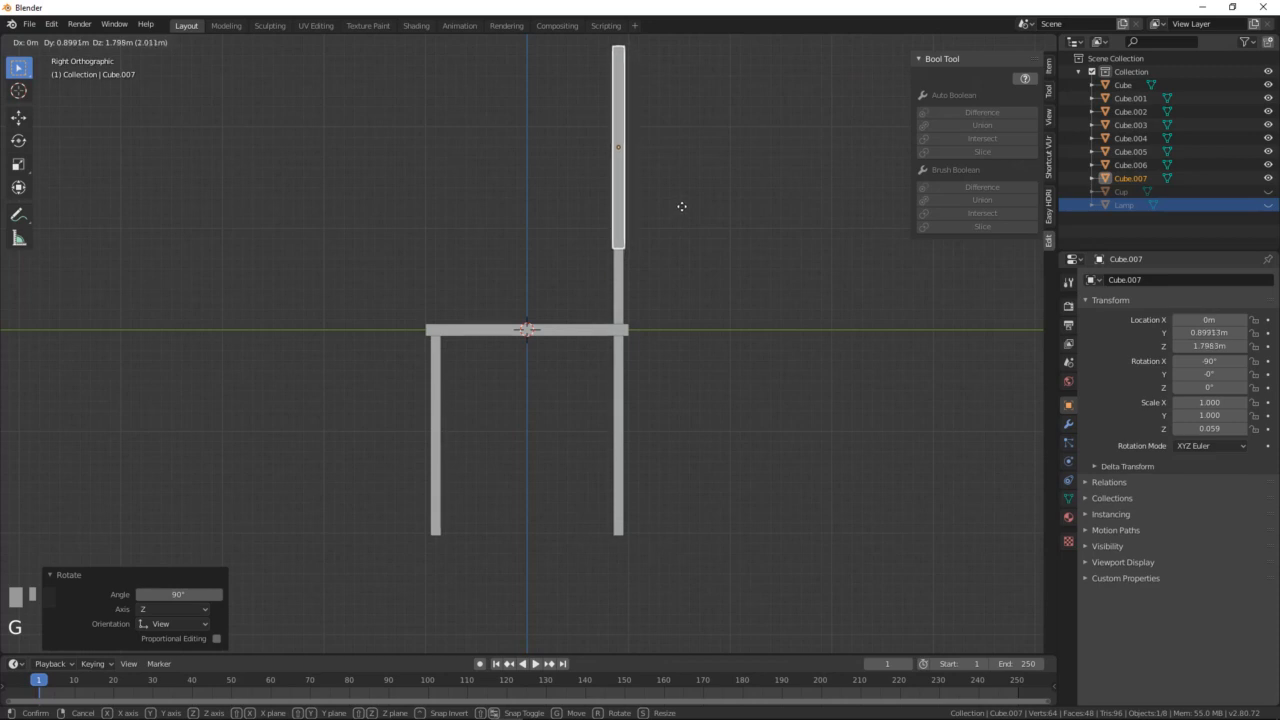
{"action": "left_click", "coordinate": [681, 206]}
Step: Scale the upright backrest slab along Z by a factor of about 0.505
{"action": "middle_click_drag", "start_coordinate": [451, 289], "coordinate": [566, 299]}
{"action": "scroll", "coordinate": [613, 329], "scroll_direction": "down", "scroll_amount": 2}
{"action": "middle_click_drag", "start_coordinate": [613, 336], "coordinate": [704, 386]}
{"action": "key", "text": "s"}
{"action": "key", "text": "z"}
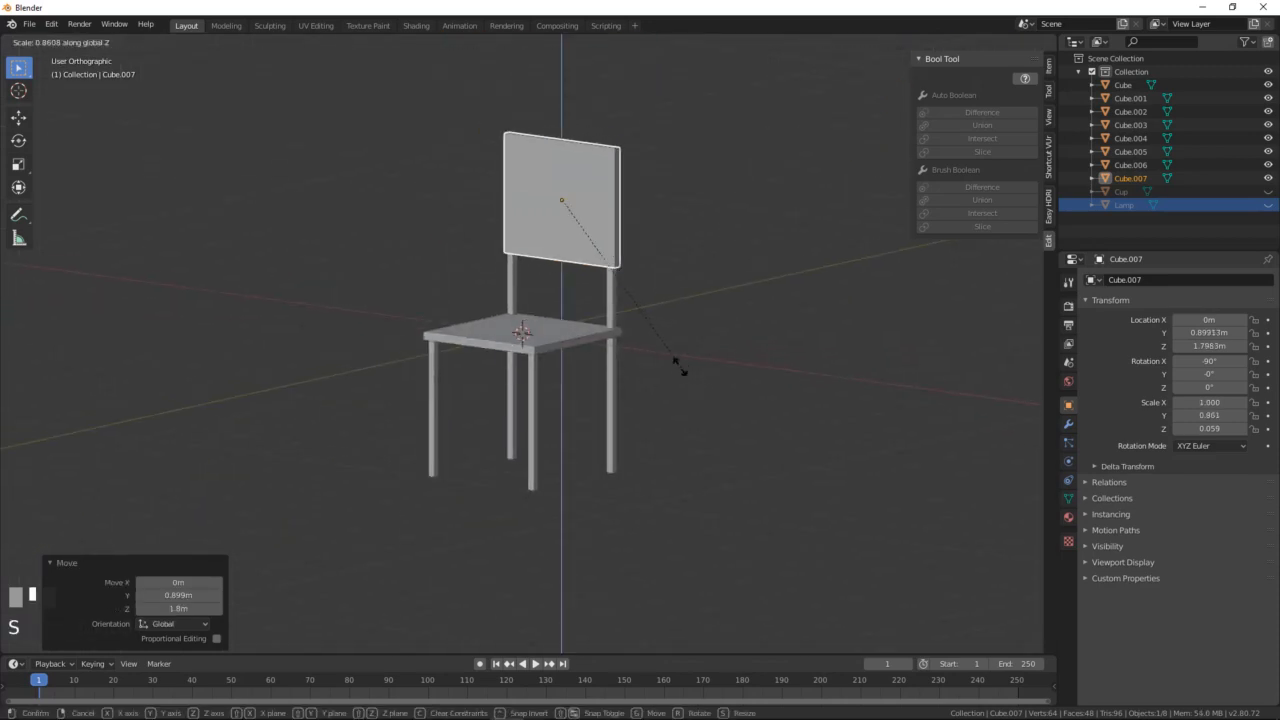
{"action": "left_click", "coordinate": [621, 308]}
Step: Select the two backrest posts together with all four legs of the chair
{"action": "middle_click_drag", "start_coordinate": [546, 334], "coordinate": [659, 361]}
{"action": "middle_click_drag", "start_coordinate": [605, 344], "coordinate": [474, 370]}
{"action": "middle_click_drag", "start_coordinate": [546, 340], "coordinate": [666, 262]}
{"action": "left_click", "coordinate": [683, 224]}
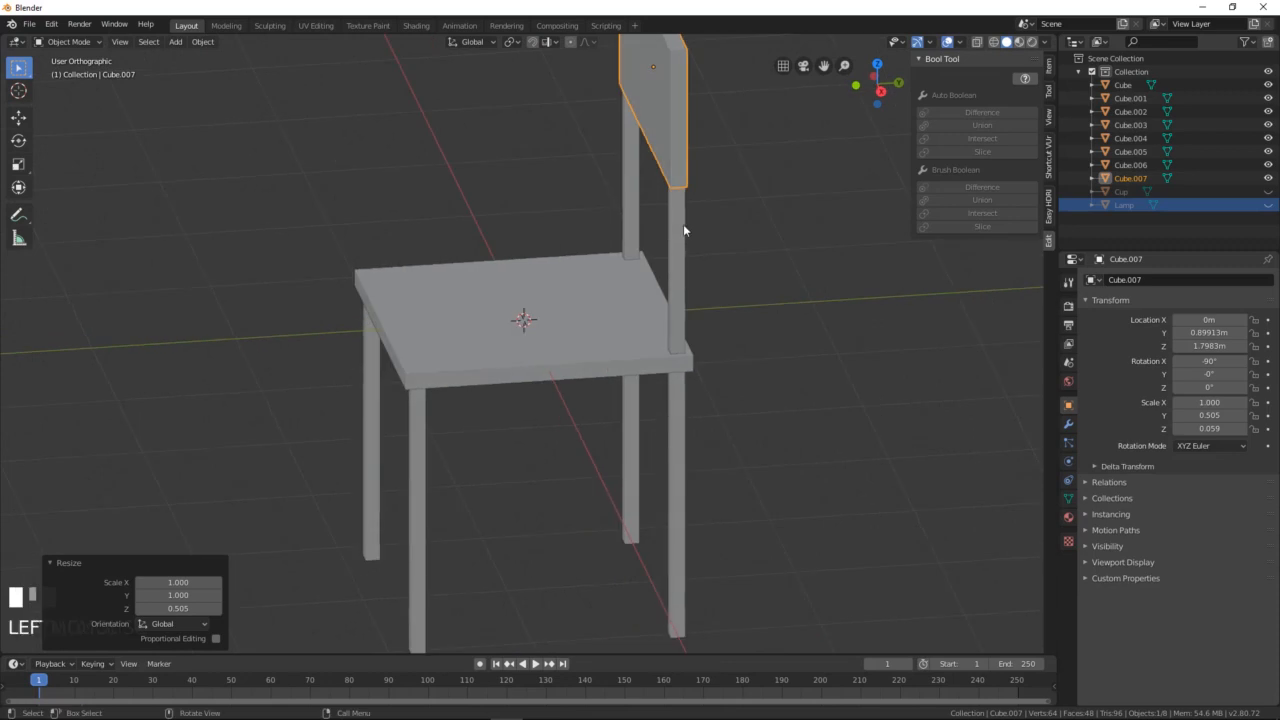
{"action": "left_click", "coordinate": [629, 181], "text": "shift"}
{"action": "middle_click_drag", "start_coordinate": [629, 181], "coordinate": [629, 239]}
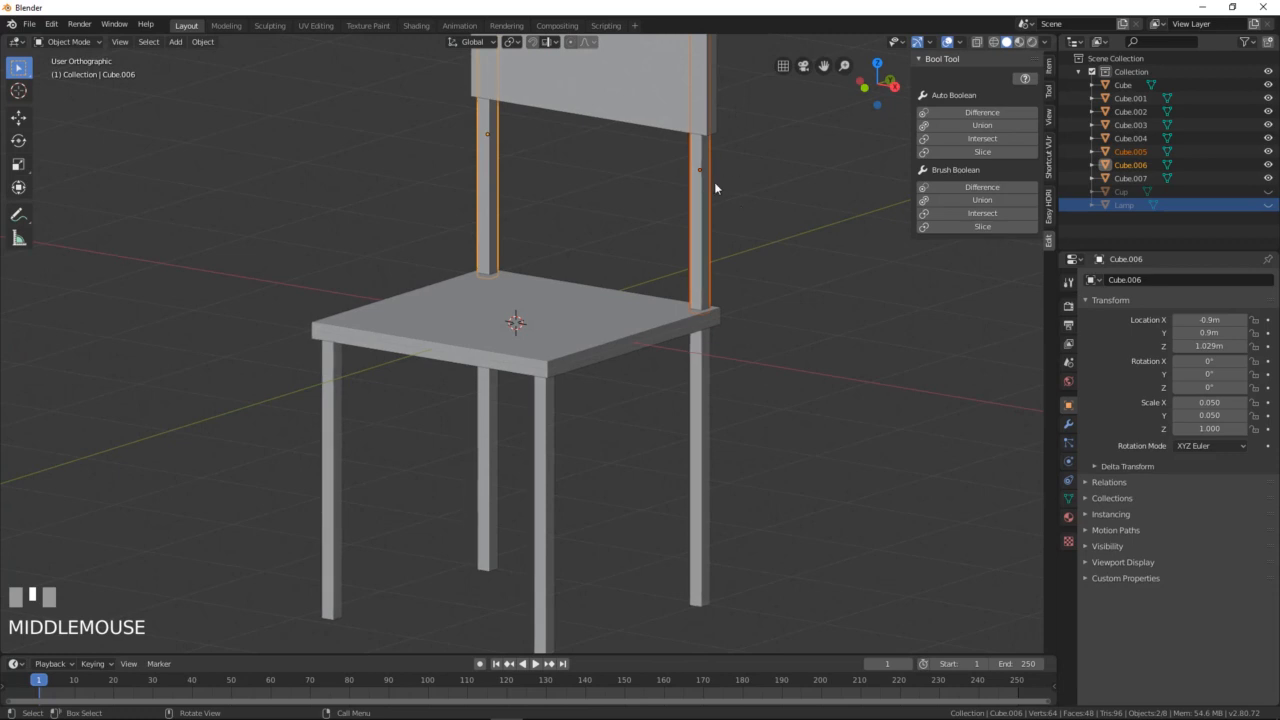
{"action": "left_click", "coordinate": [700, 415], "text": "shift"}
{"action": "left_click", "coordinate": [540, 480], "text": "shift"}
{"action": "left_click", "coordinate": [490, 437], "text": "shift"}
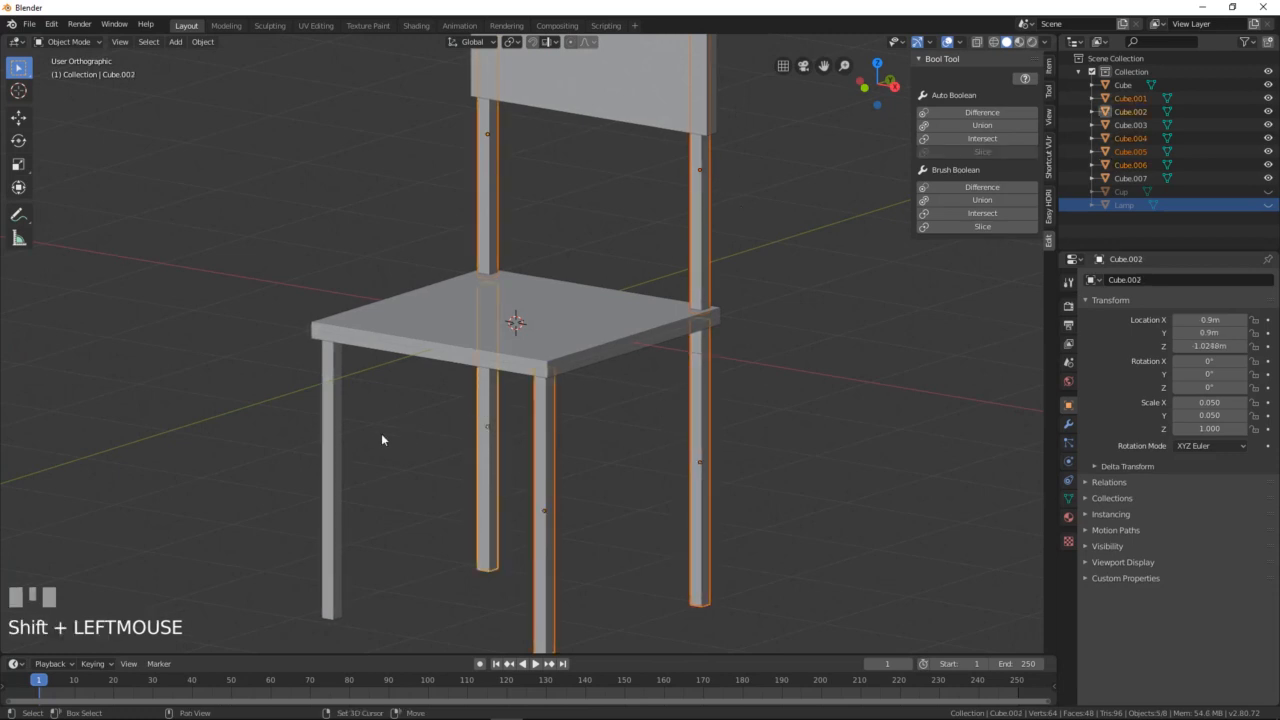
{"action": "left_click", "coordinate": [331, 437], "text": "shift"}
{"action": "middle_click_drag", "start_coordinate": [331, 437], "coordinate": [494, 437]}
{"action": "scroll", "coordinate": [464, 440], "scroll_direction": "down", "scroll_amount": 1}
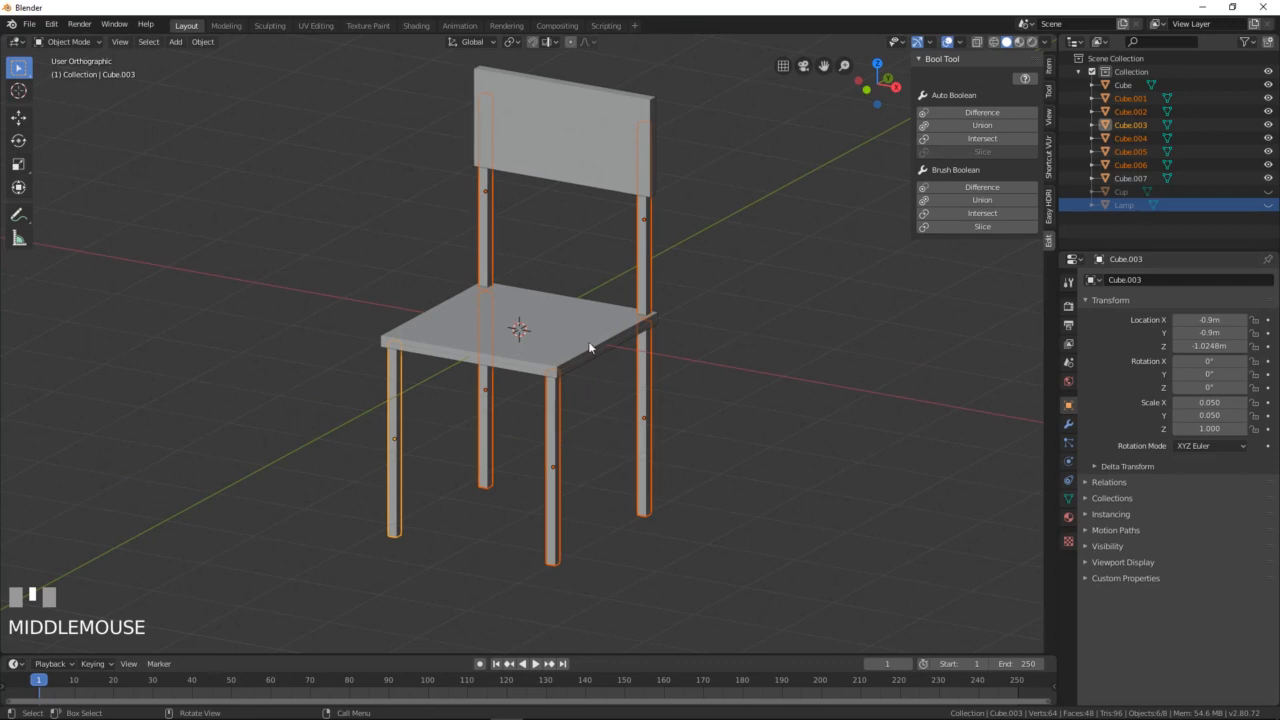
{"action": "middle_click_drag", "start_coordinate": [563, 284], "coordinate": [550, 271]}
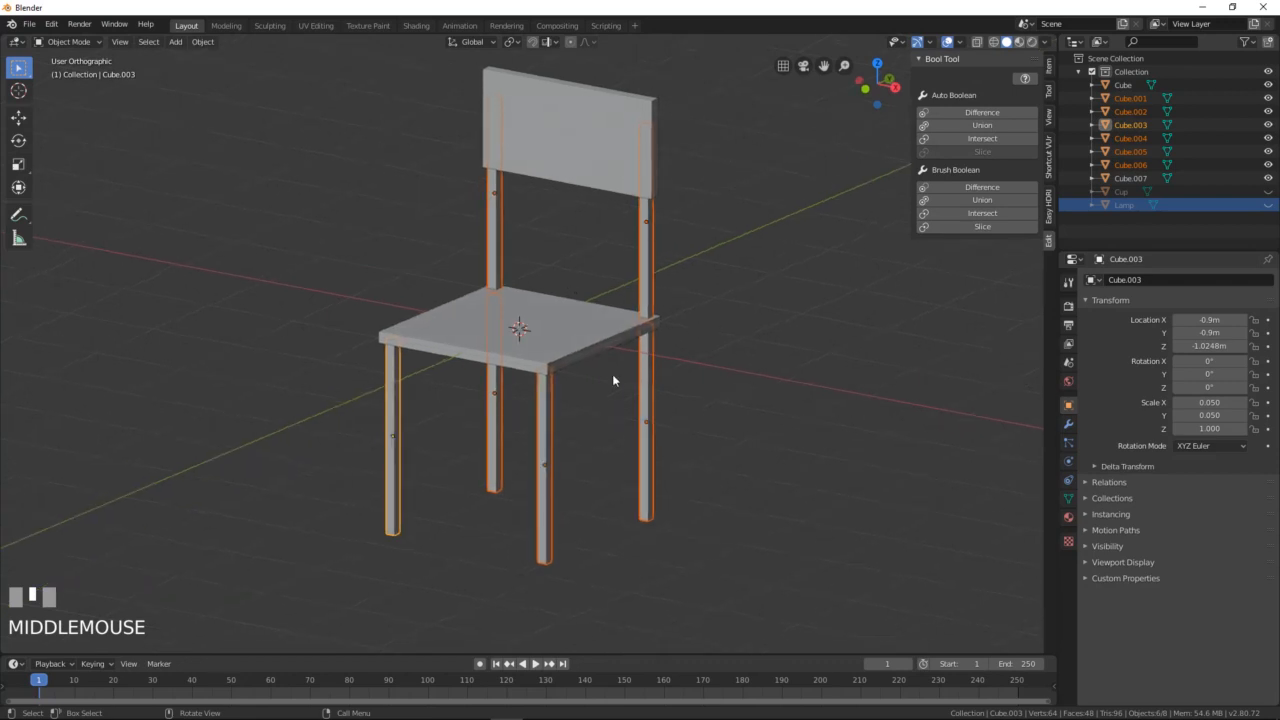
Step: Set the pivot point to Individual Origins and thicken the six selected posts by about 1.273 in X and Y, excluding Z
{"action": "key", "text": "s"}
{"action": "right_click", "coordinate": [420, 56]}
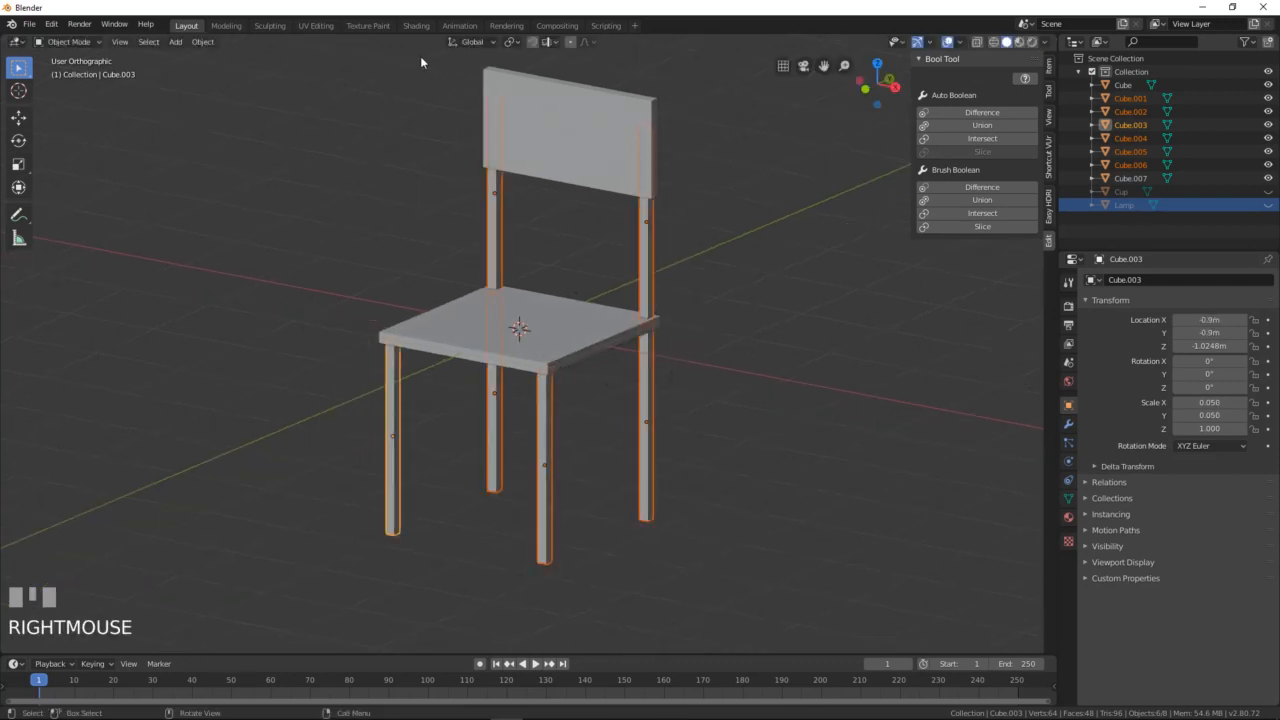
{"action": "left_click", "coordinate": [513, 42]}
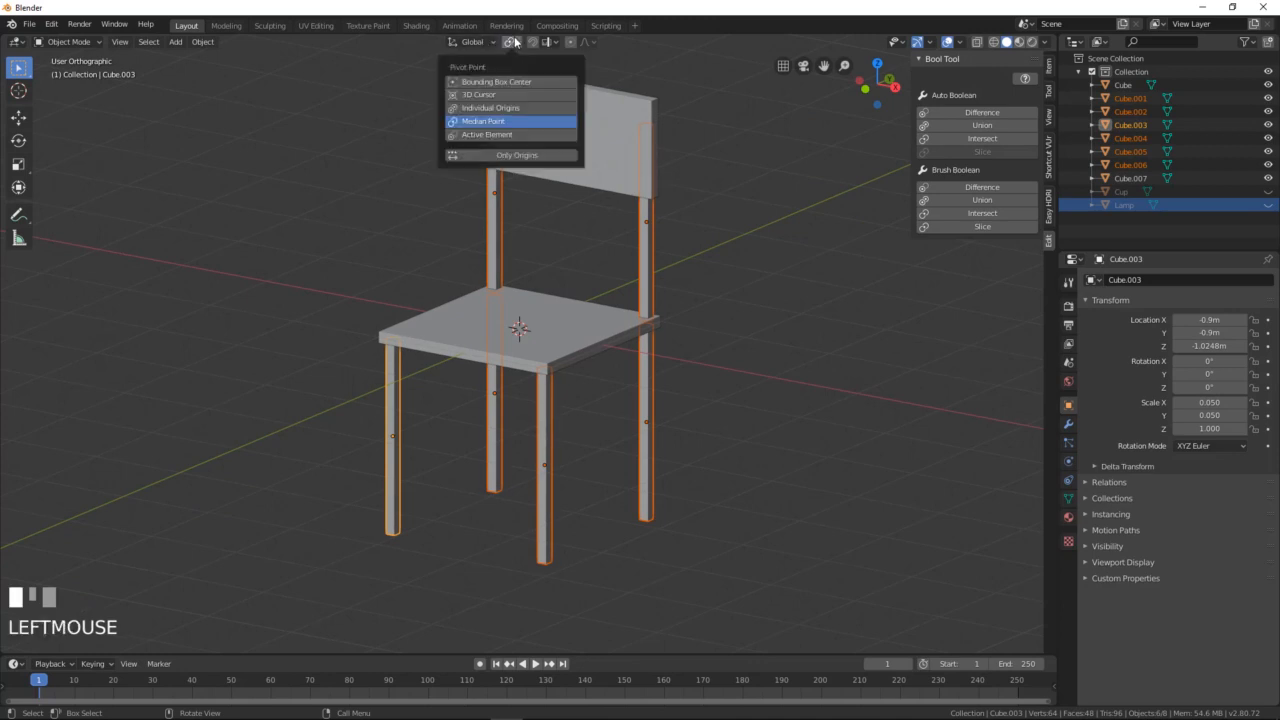
{"action": "left_click", "coordinate": [485, 110]}
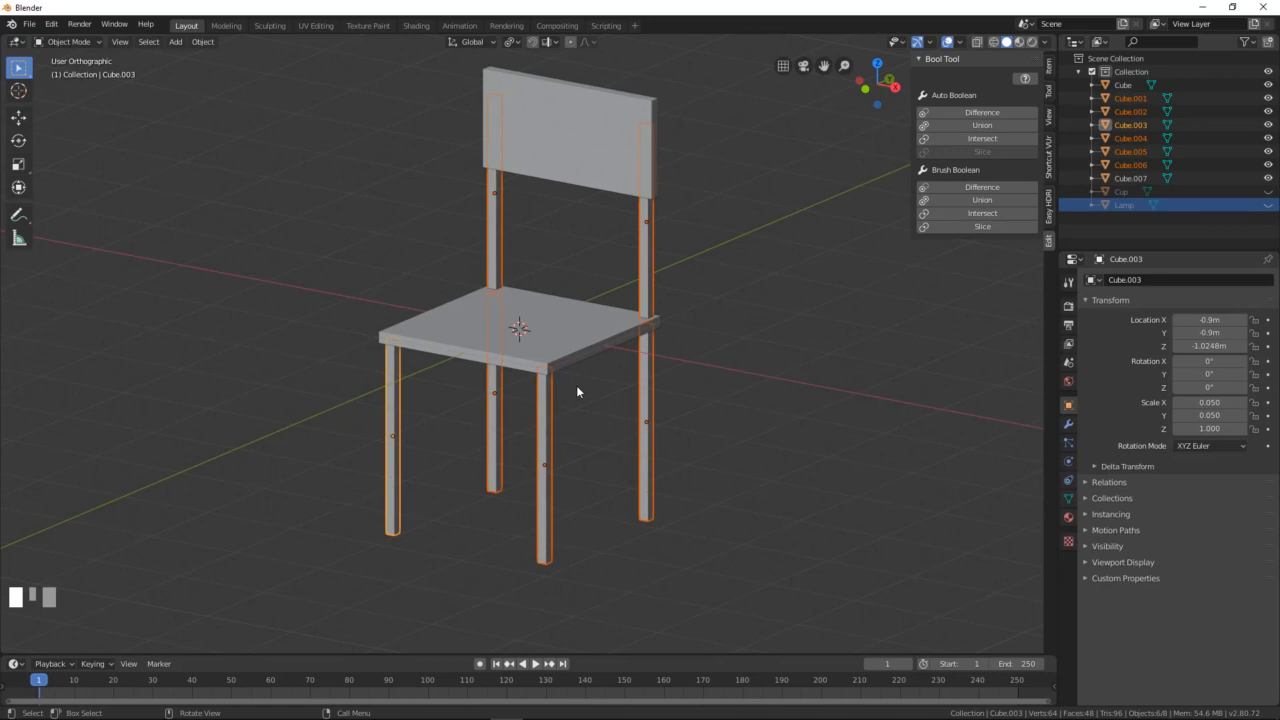
{"action": "key", "text": "s"}
{"action": "key", "text": "shift+z"}
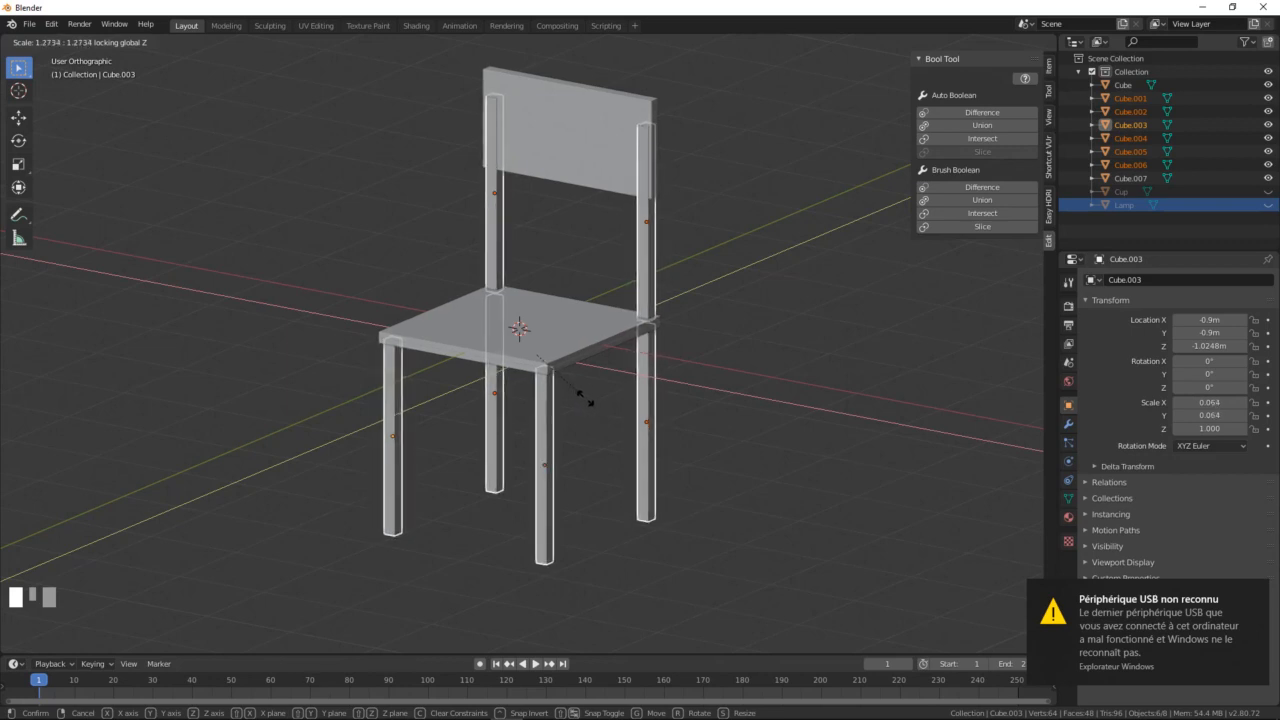
{"action": "left_click", "coordinate": [588, 401]}
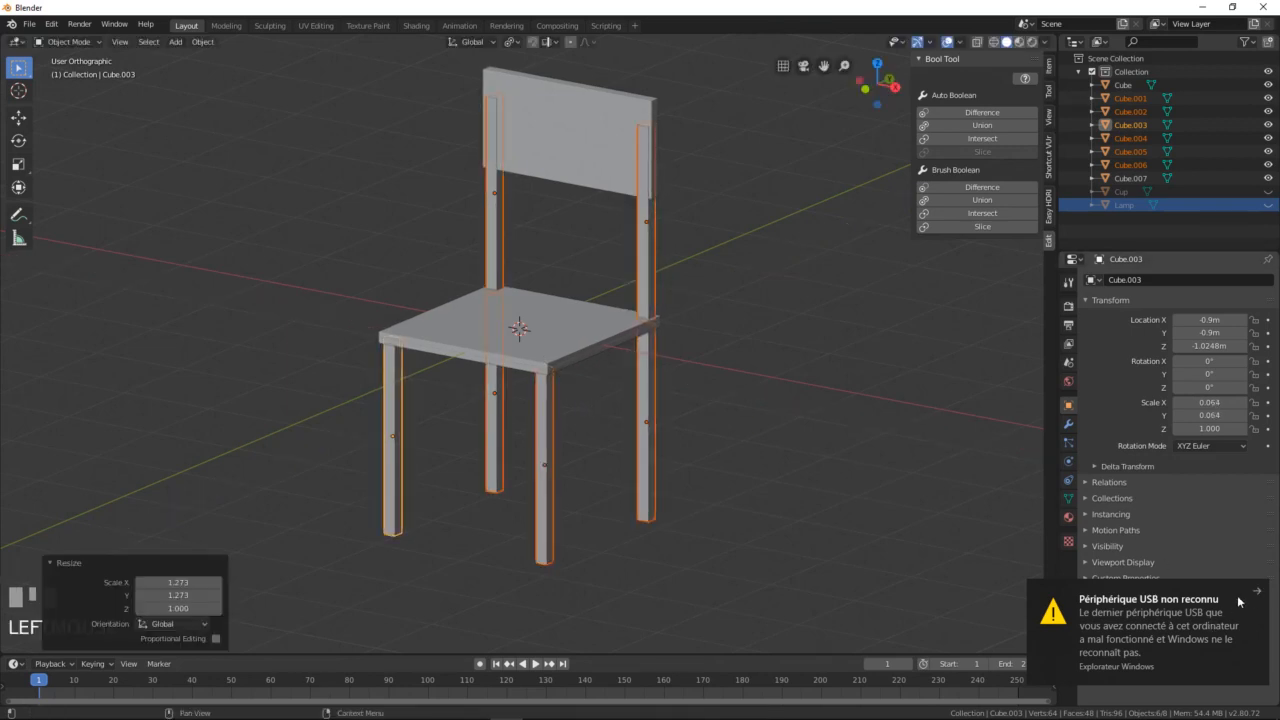
Step: Select the backrest slab and thicken it along Y by a factor of about 1.388 so it extends past the rear posts
{"action": "scroll", "coordinate": [630, 428], "scroll_direction": "down", "scroll_amount": 3}
{"action": "middle_click_drag", "start_coordinate": [613, 428], "coordinate": [573, 413]}
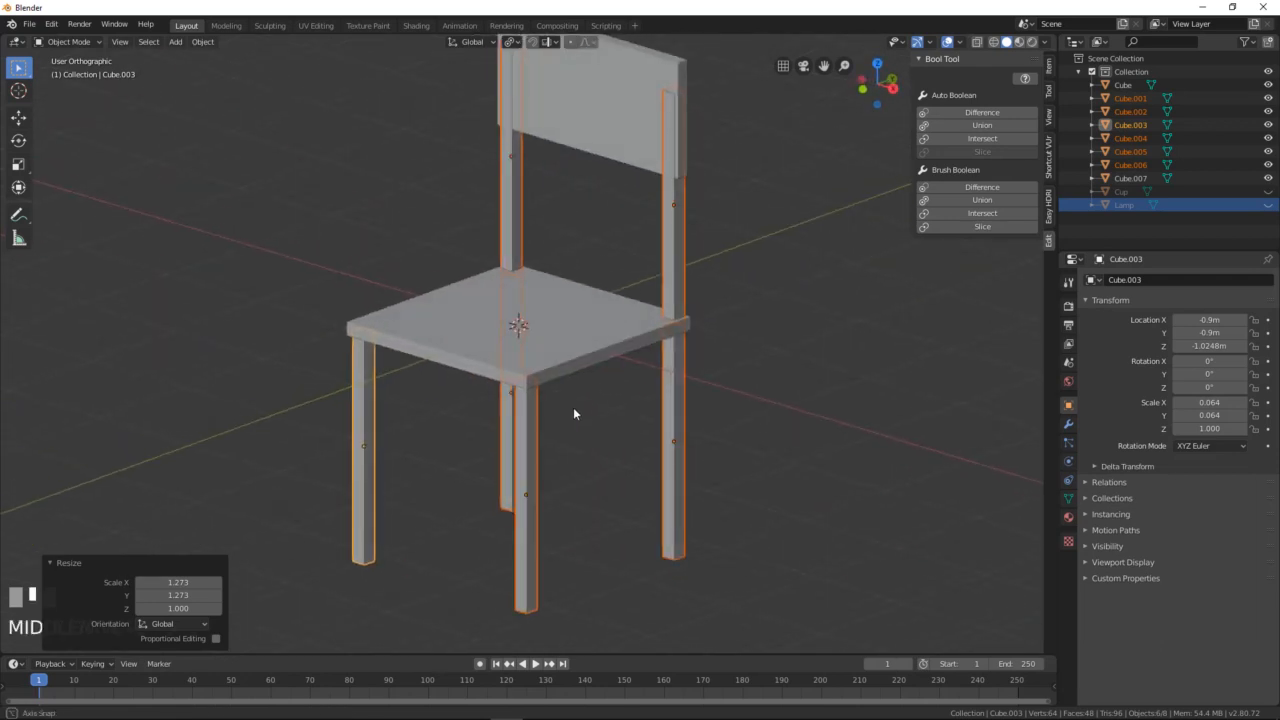
{"action": "middle_click_drag", "start_coordinate": [654, 228], "coordinate": [671, 208]}
{"action": "left_click", "coordinate": [655, 125]}
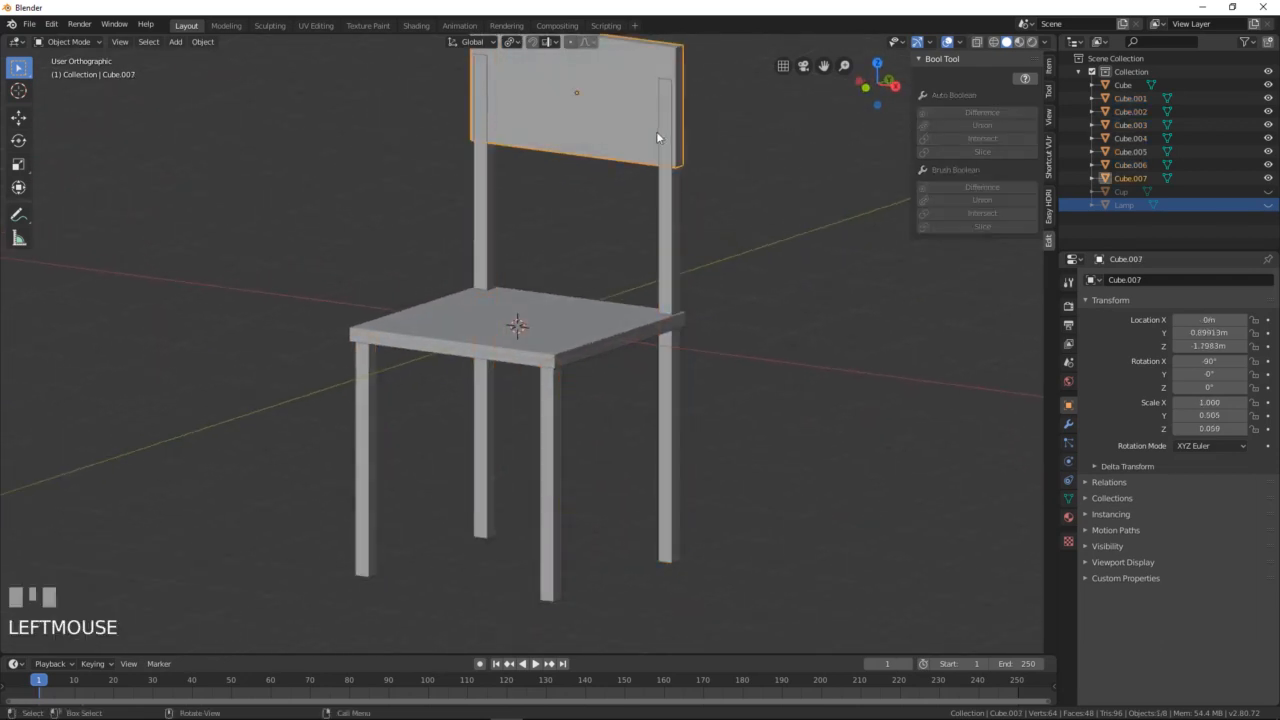
{"action": "middle_click_drag", "start_coordinate": [656, 131], "coordinate": [563, 117]}
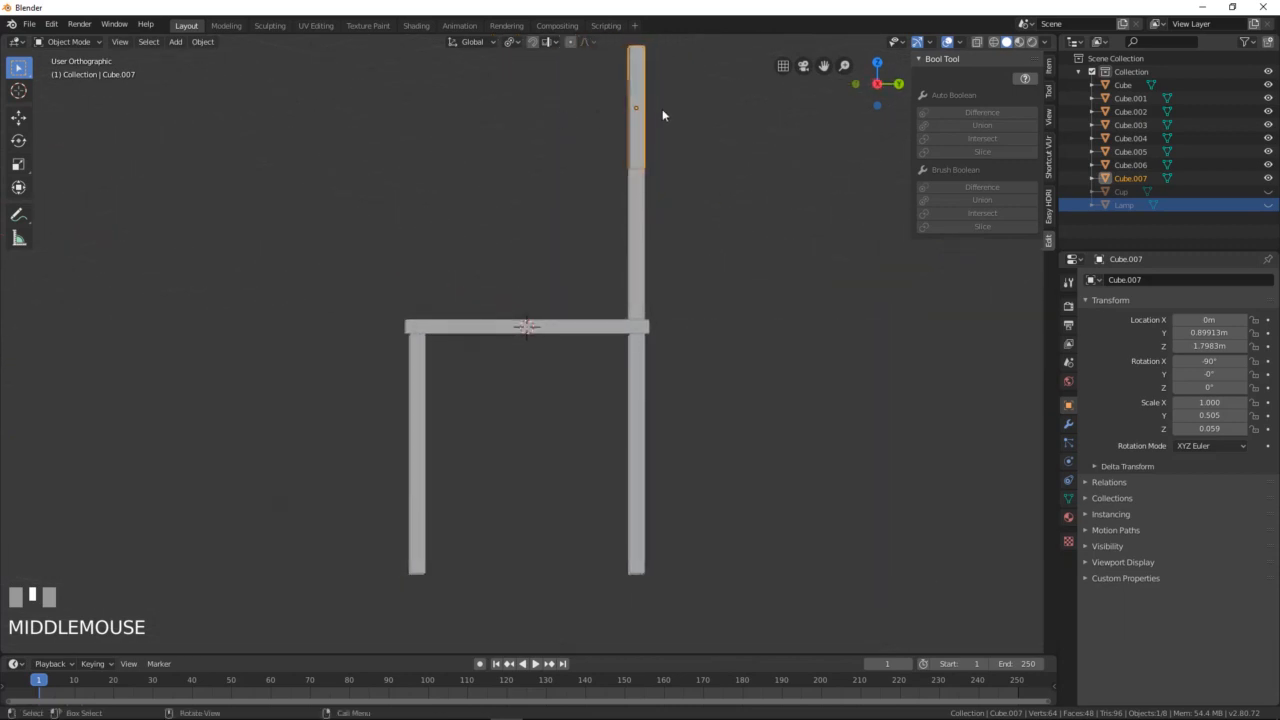
{"action": "middle_click_drag", "start_coordinate": [663, 114], "coordinate": [649, 183], "text": "shift"}
{"action": "scroll", "coordinate": [649, 183], "scroll_direction": "up", "scroll_amount": 2}
{"action": "middle_click_drag", "start_coordinate": [663, 104], "coordinate": [620, 166], "text": "shift"}
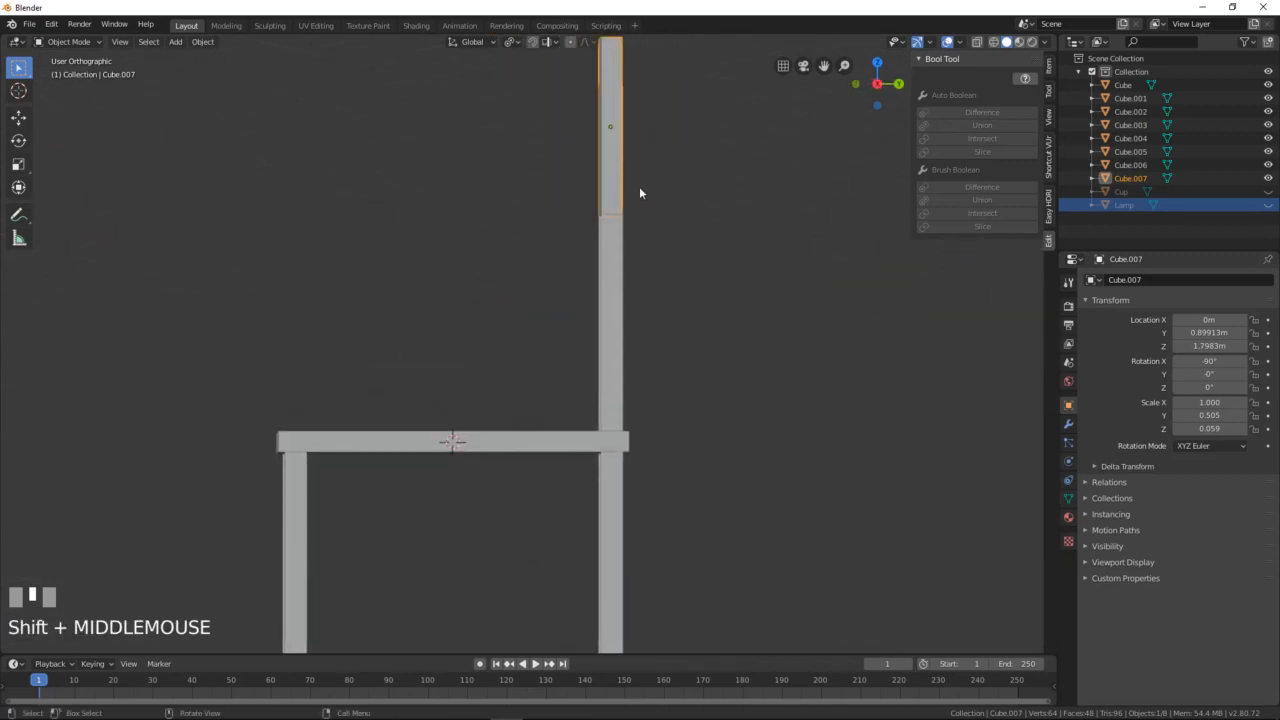
{"action": "key", "text": "s"}
{"action": "key", "text": "y"}
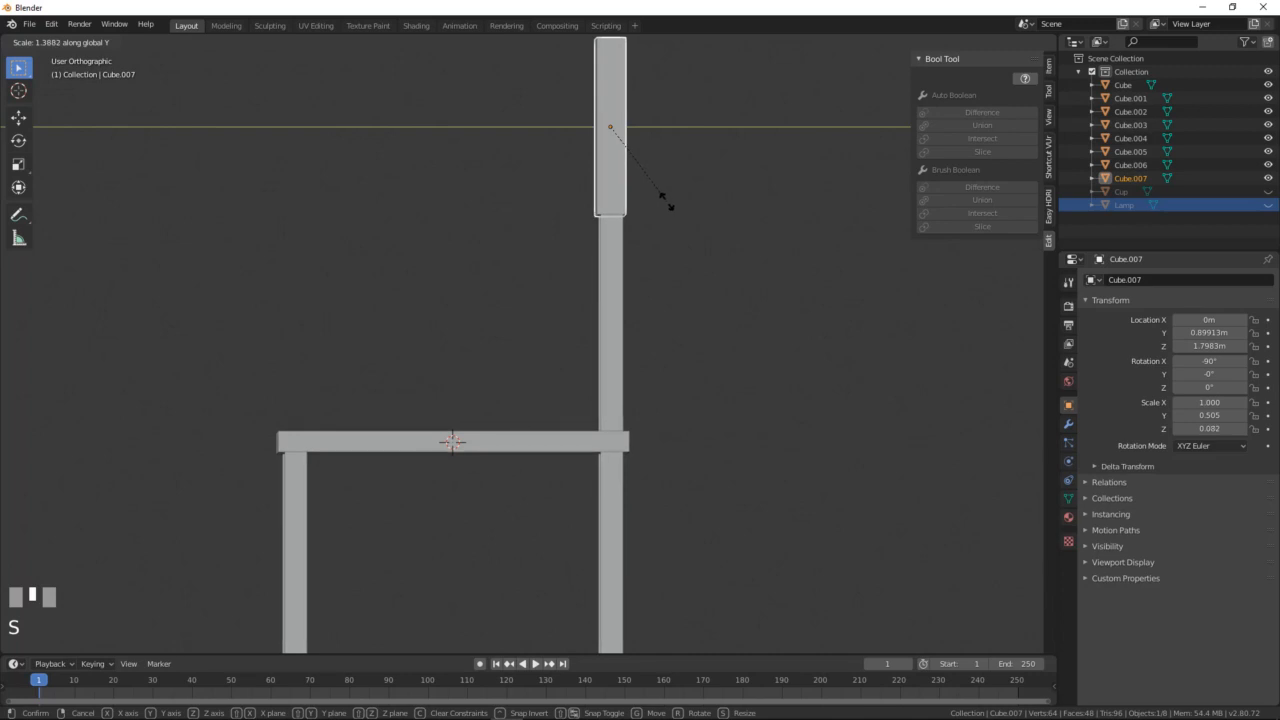
{"action": "left_click", "coordinate": [666, 200]}
Step: Select all chair parts with the seat slab as the active object and merge them using Bool Tool's Auto Boolean Union
{"action": "middle_click_drag", "start_coordinate": [408, 366], "coordinate": [537, 462]}
{"action": "scroll", "coordinate": [488, 438], "scroll_direction": "down", "scroll_amount": 4}
{"action": "scroll", "coordinate": [526, 438], "scroll_direction": "up", "scroll_amount": 2}
{"action": "left_click", "coordinate": [546, 521]}
{"action": "scroll", "coordinate": [546, 521], "scroll_direction": "down", "scroll_amount": 2}
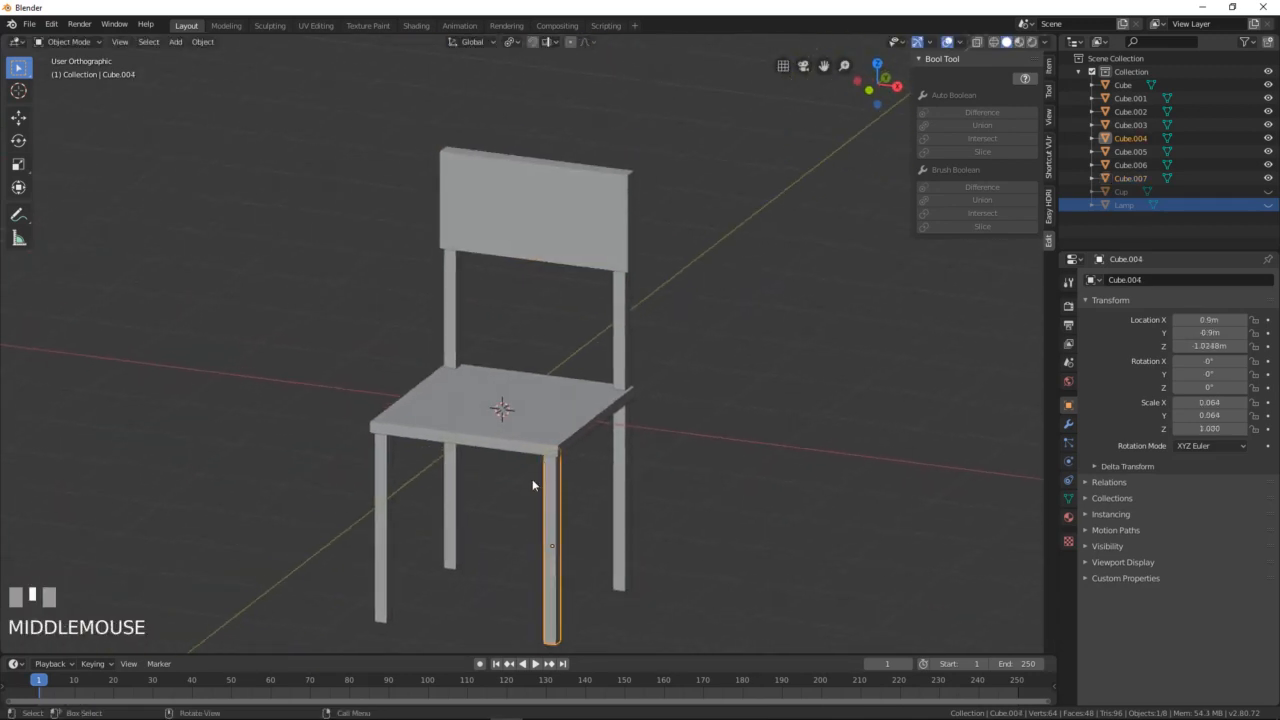
{"action": "left_click", "coordinate": [544, 401]}
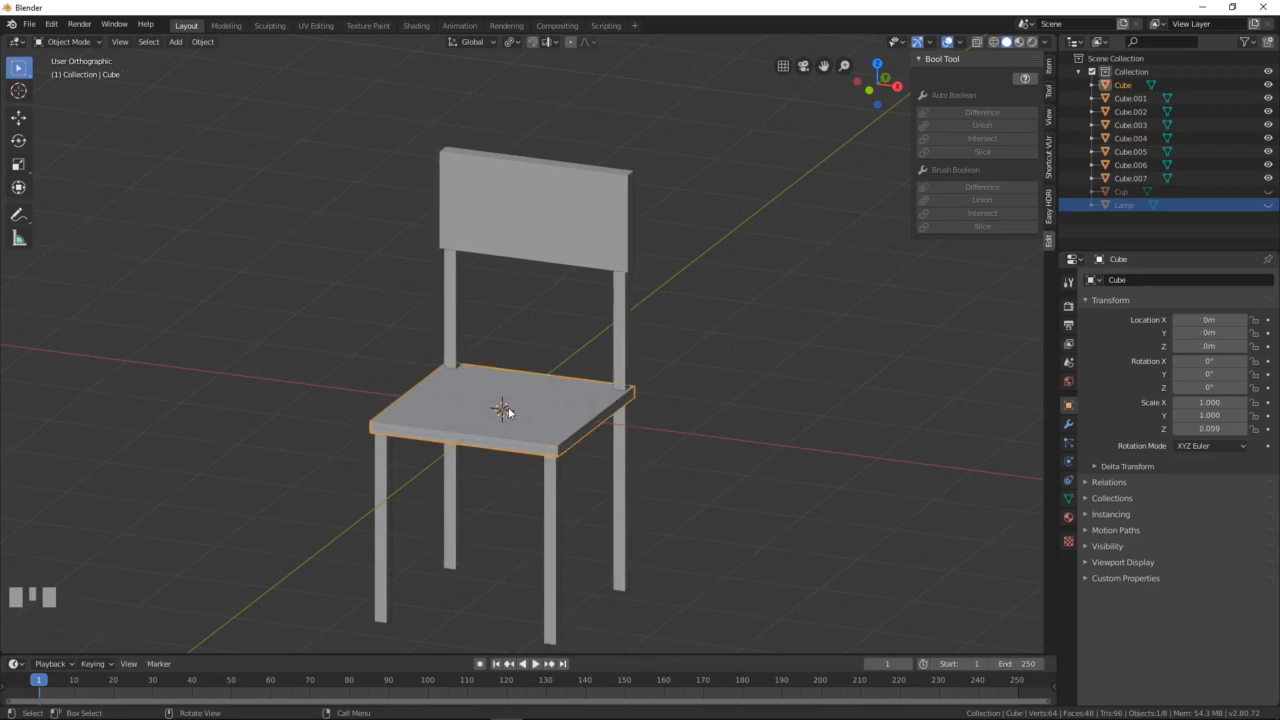
{"action": "key", "text": "a"}
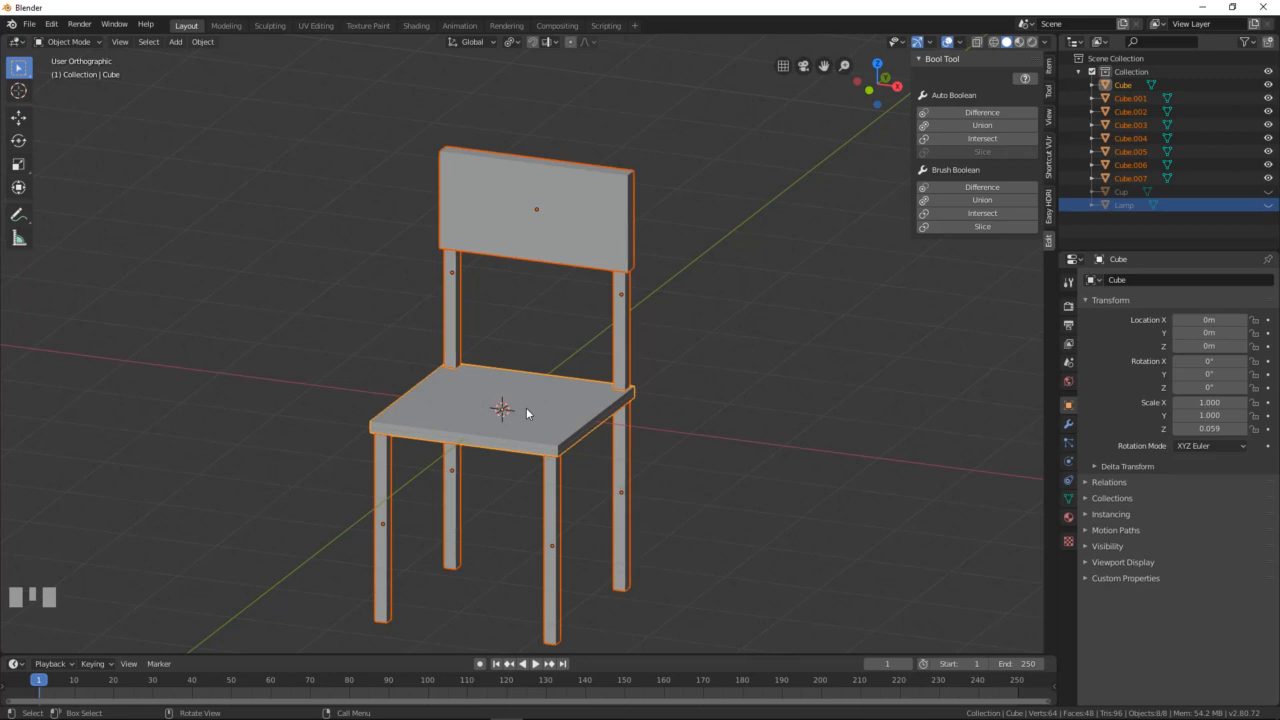
{"action": "left_click", "coordinate": [982, 126]}
{"action": "middle_click_drag", "start_coordinate": [472, 347], "coordinate": [478, 410]}
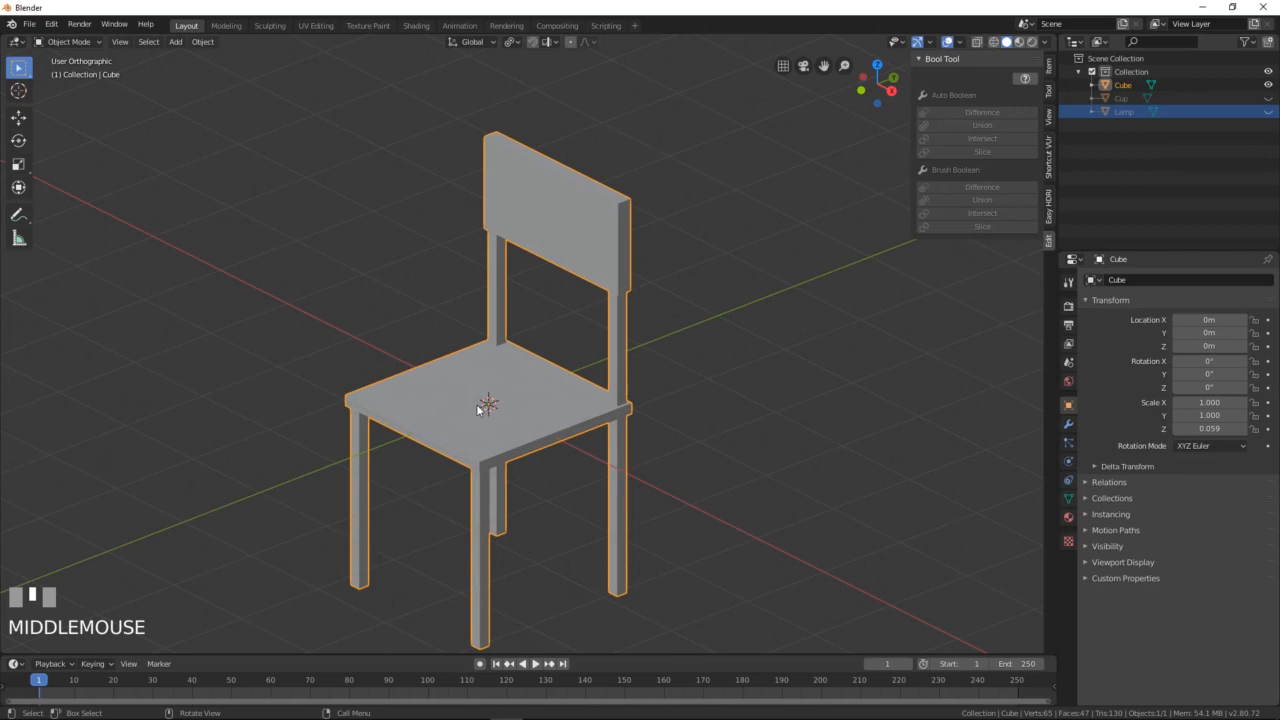
Step: Move the merged chair up about 2.024 m along Z in the right side view so its feet stand on the ground
{"action": "key", "text": "KP_3"}
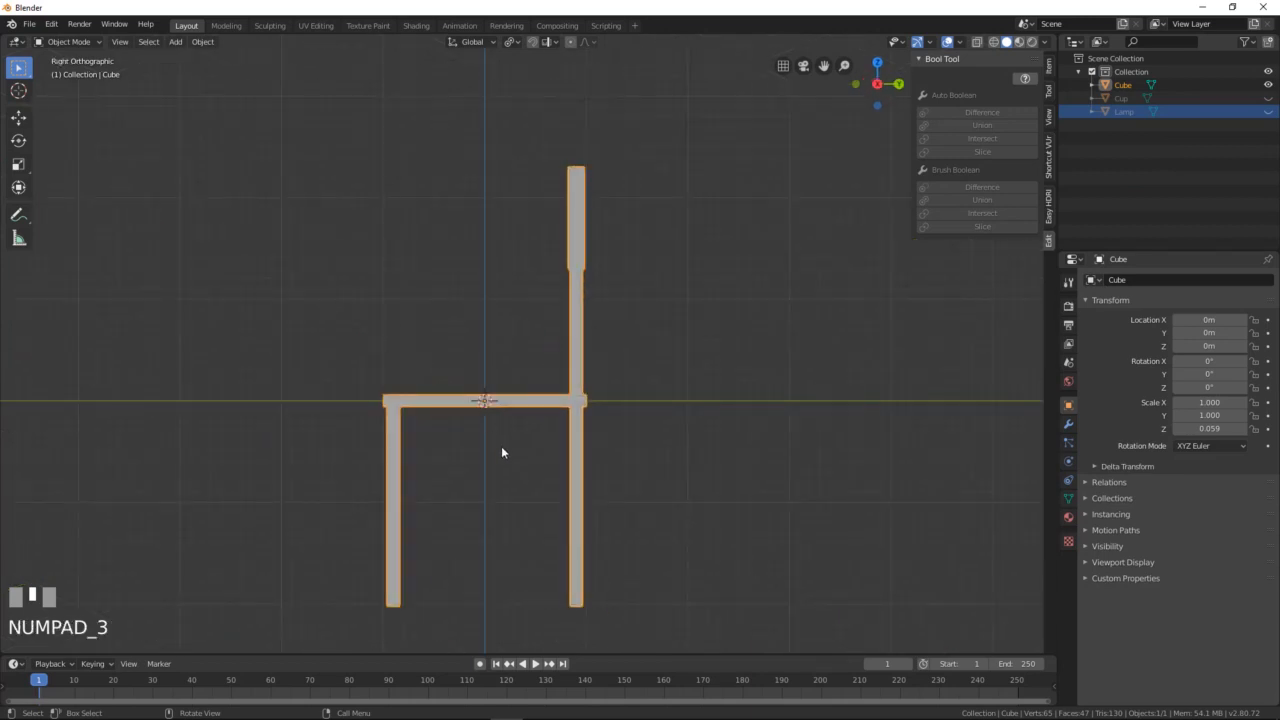
{"action": "key", "text": "g"}
{"action": "key", "text": "z"}
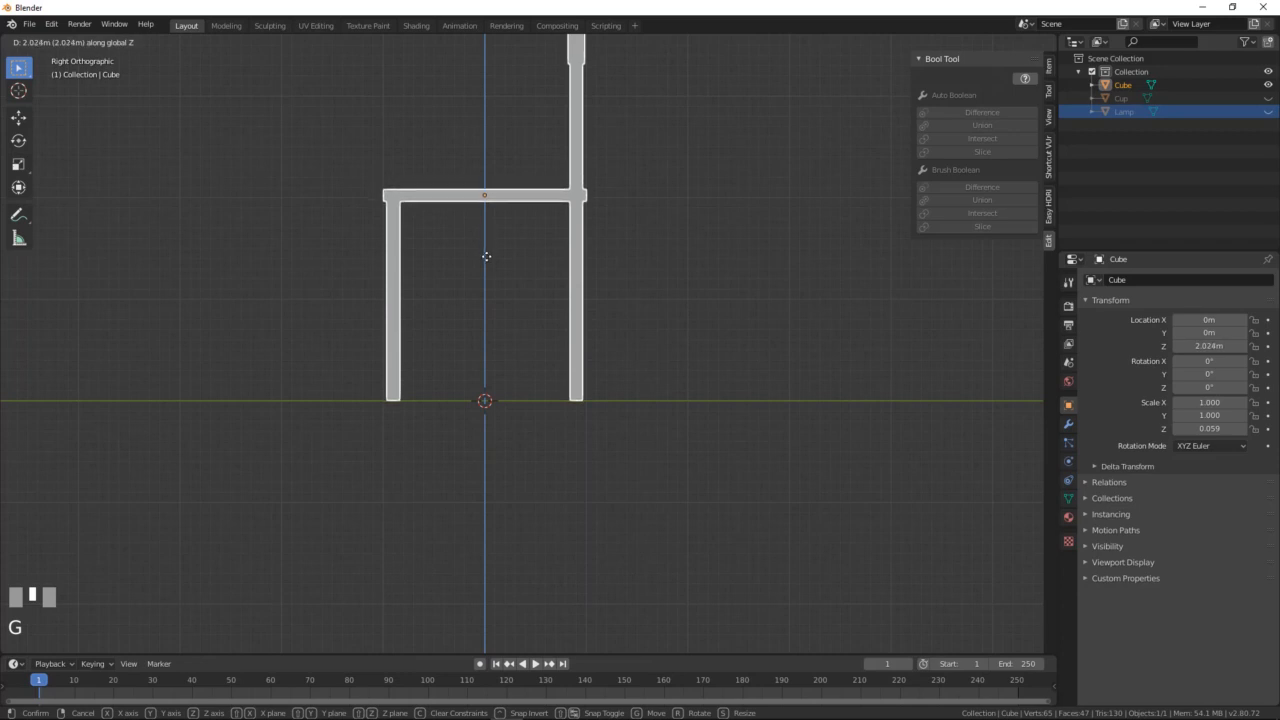
{"action": "left_click", "coordinate": [486, 256]}
{"action": "middle_click_drag", "start_coordinate": [391, 316], "coordinate": [579, 373]}
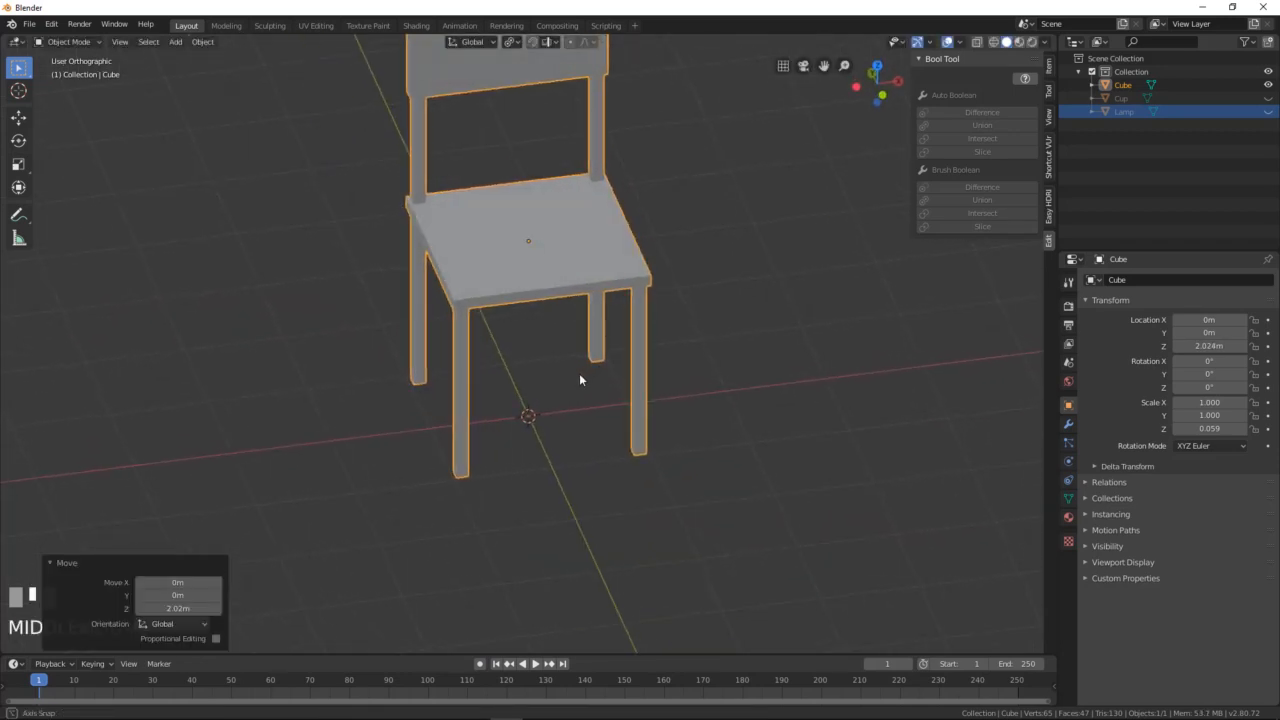
{"action": "scroll", "coordinate": [580, 376], "scroll_direction": "down", "scroll_amount": 2}
{"action": "scroll", "coordinate": [580, 382], "scroll_direction": "up", "scroll_amount": 2}
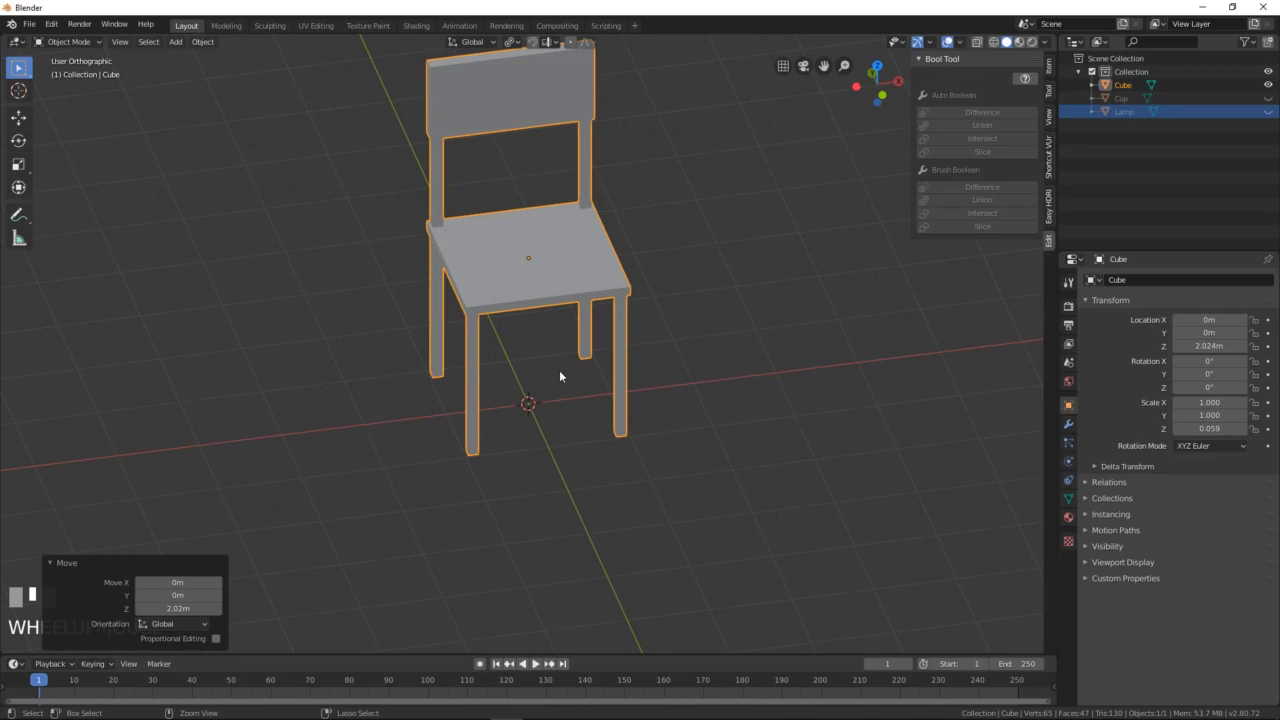
Step: Set the chair's origin to the 3D cursor at the world centre
{"action": "right_click", "coordinate": [558, 306]}
{"action": "mouse_move", "coordinate": [576, 302]}
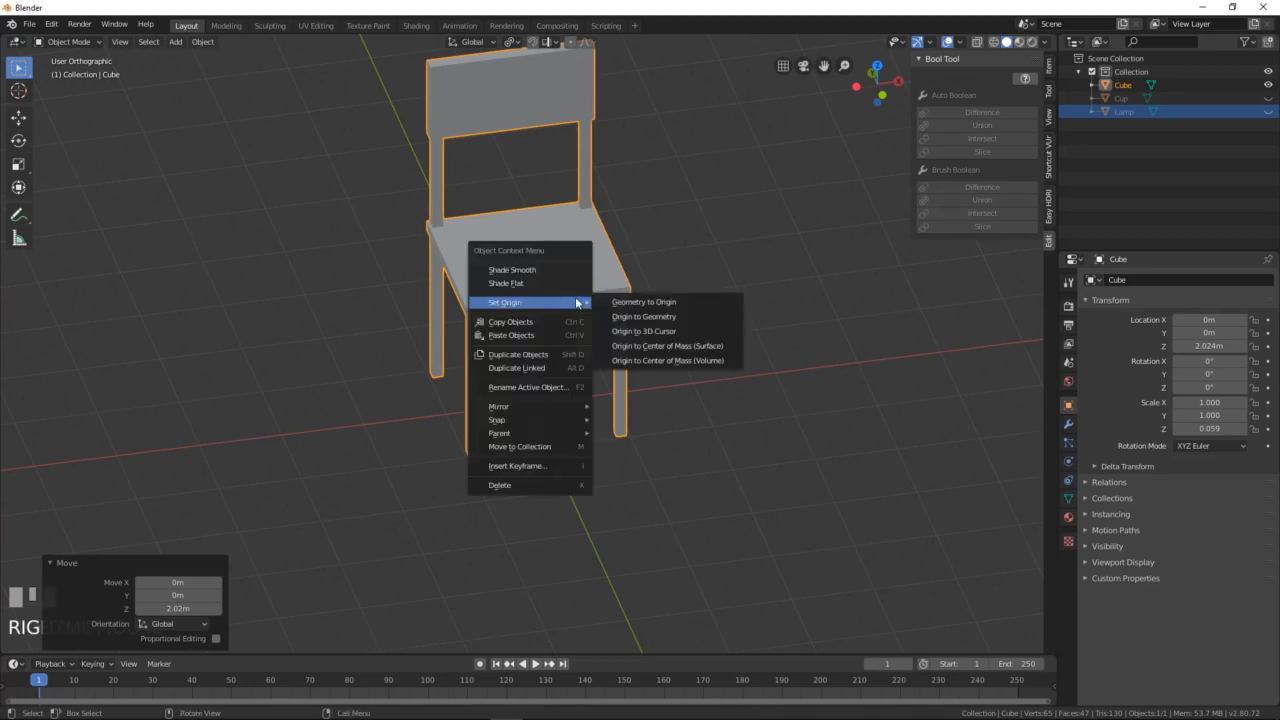
{"action": "left_click", "coordinate": [645, 330]}
{"action": "middle_click_drag", "start_coordinate": [612, 370], "coordinate": [402, 318]}
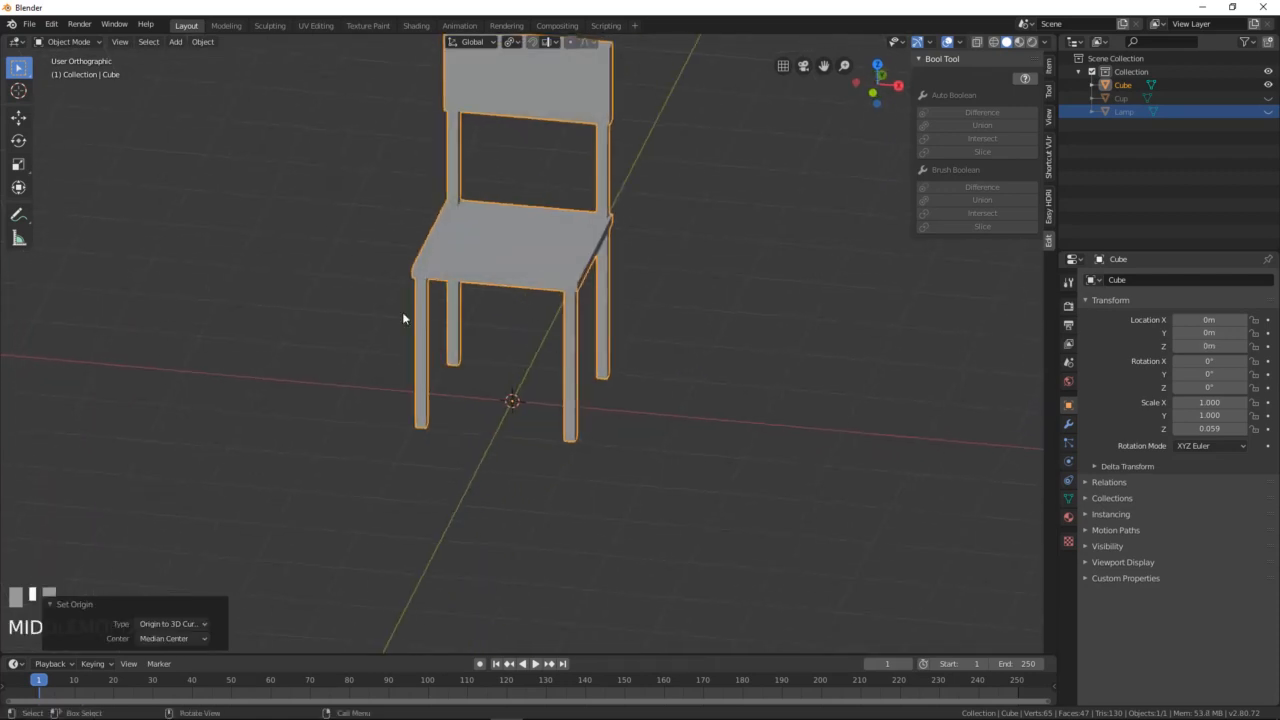
Step: Rename the merged object as Chair
{"action": "double_click", "coordinate": [1123, 85]}
{"action": "type", "text": "C"}
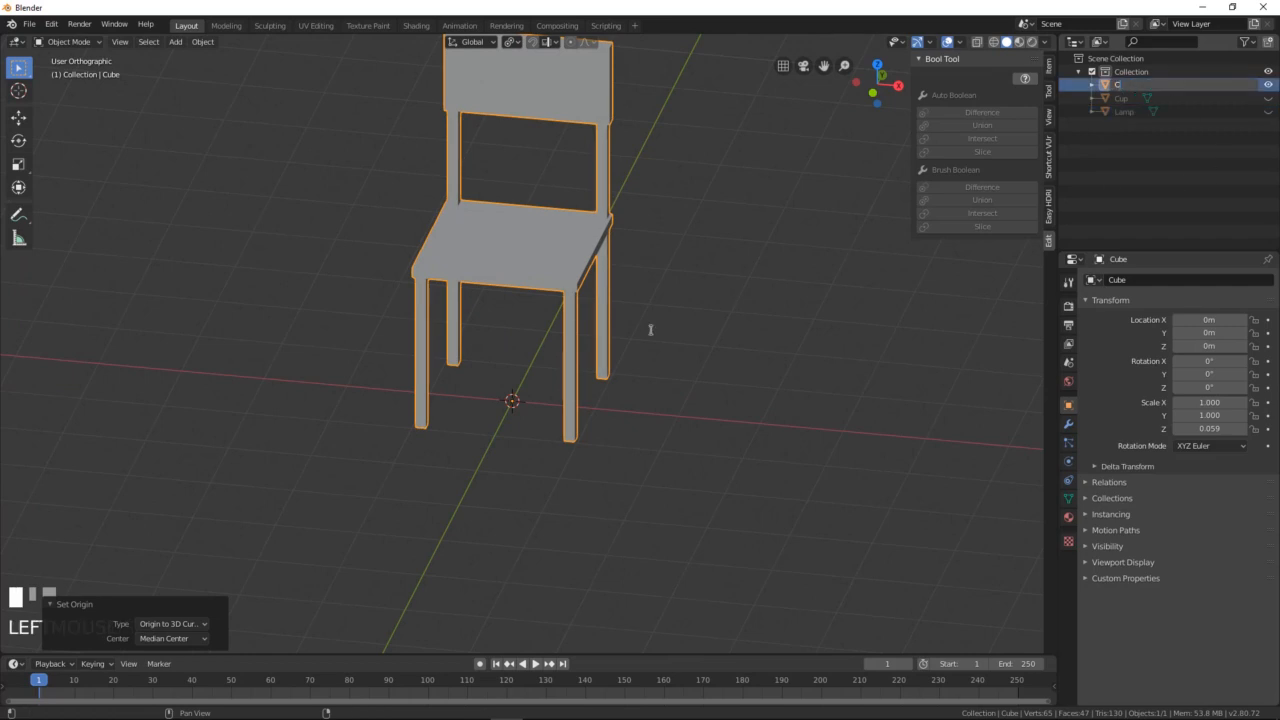
{"action": "type", "text": "hair"}
{"action": "key", "text": "Return"}
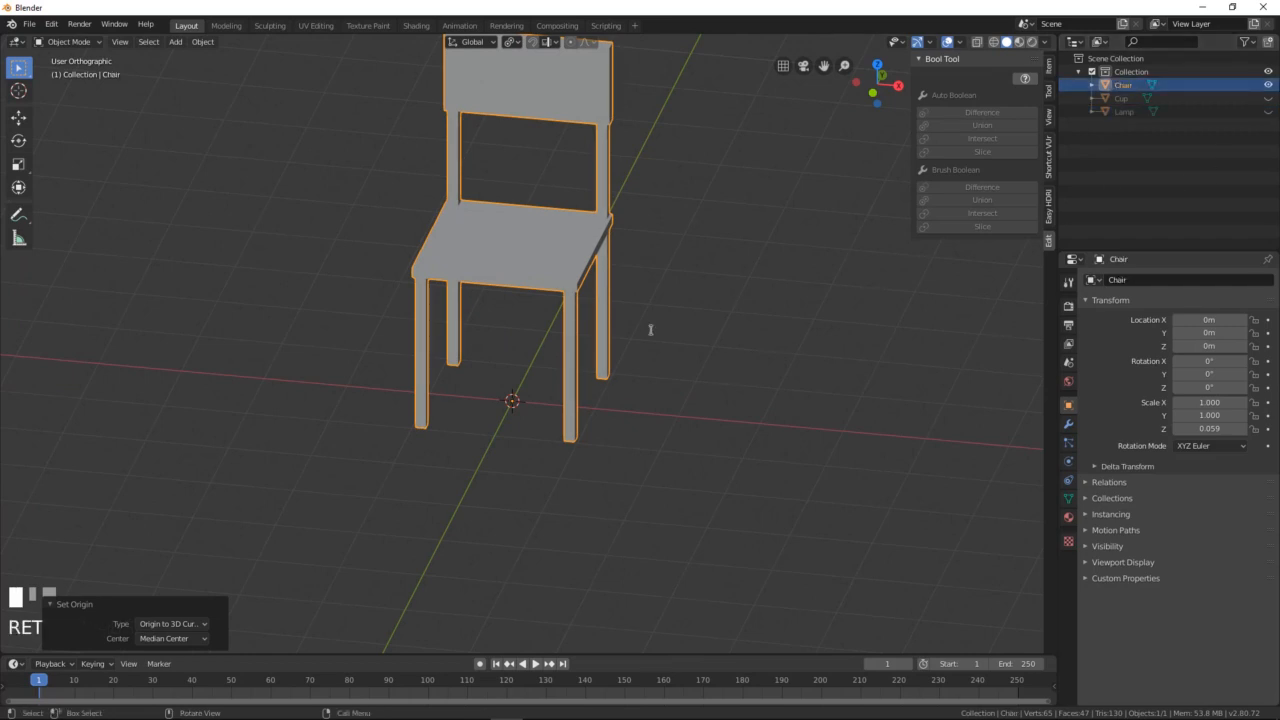
{"action": "scroll", "coordinate": [371, 354], "scroll_direction": "down", "scroll_amount": 3}
{"action": "scroll", "coordinate": [371, 354], "scroll_direction": "up", "scroll_amount": 2}
{"action": "middle_click_drag", "start_coordinate": [371, 354], "coordinate": [630, 336]}
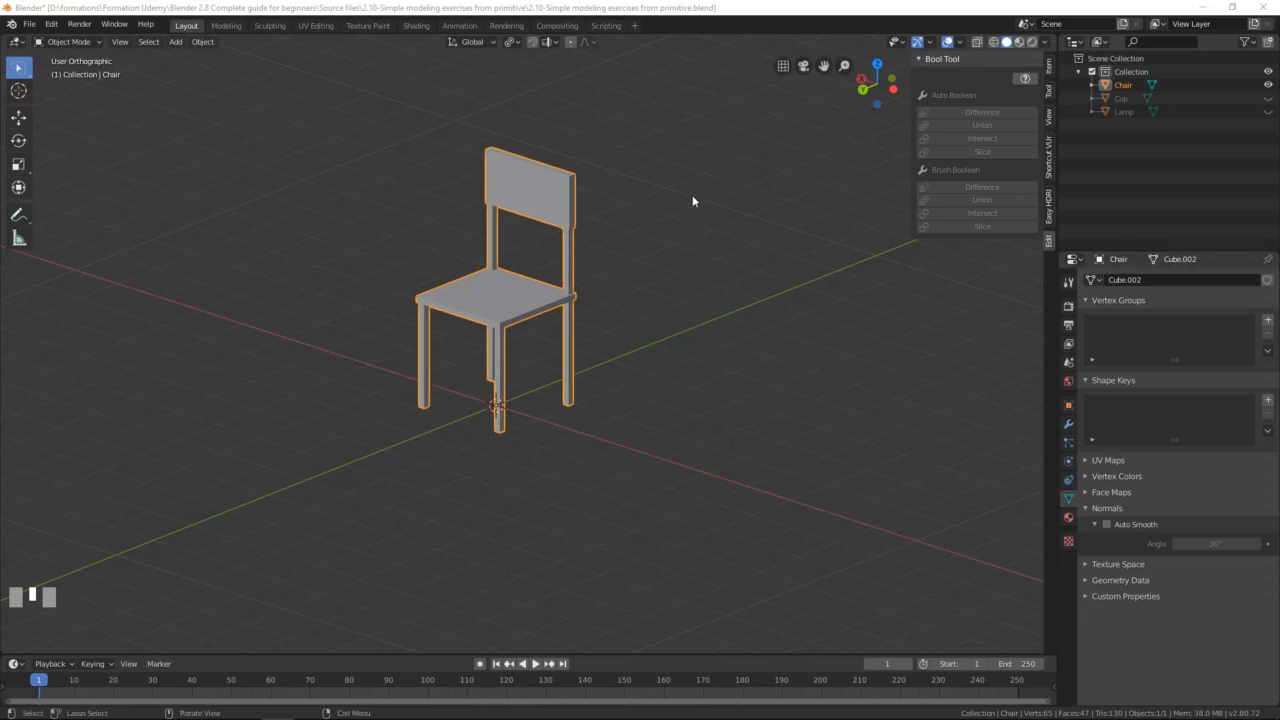
Step: Hide the Chair and add a new cube at the world centre
{"action": "middle_click_drag", "start_coordinate": [408, 451], "coordinate": [480, 450]}
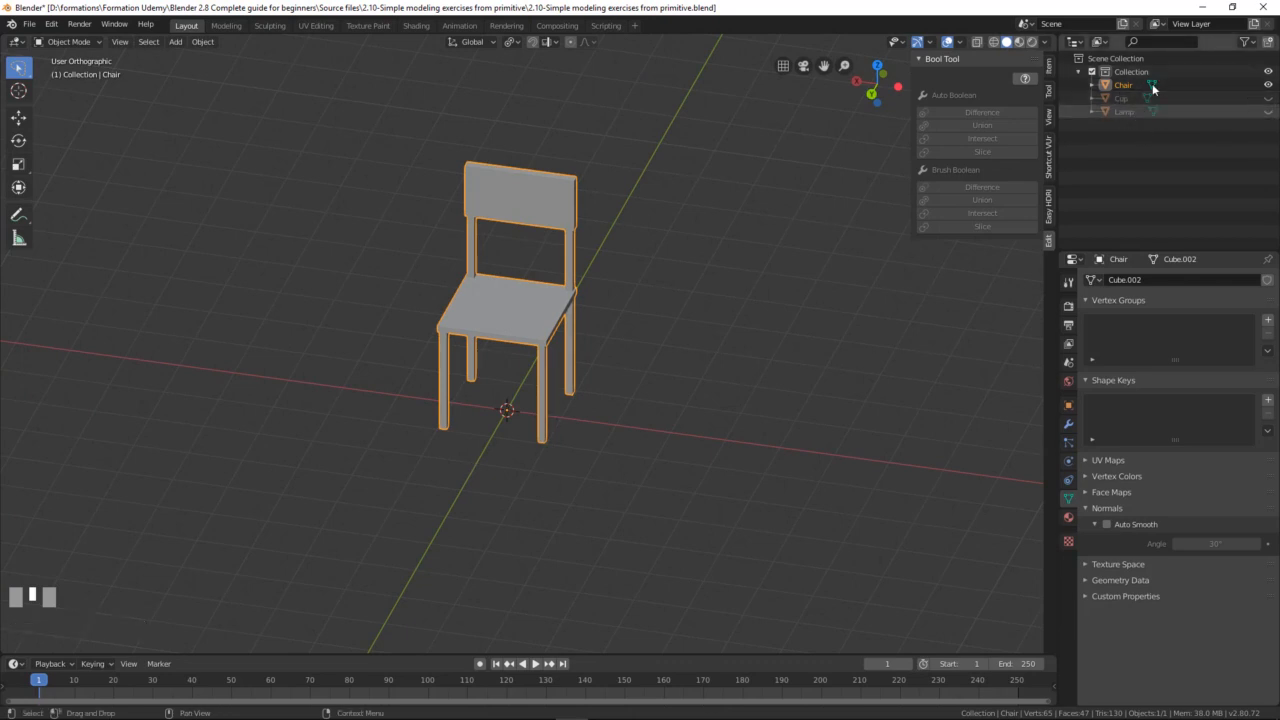
{"action": "left_click", "coordinate": [1269, 86]}
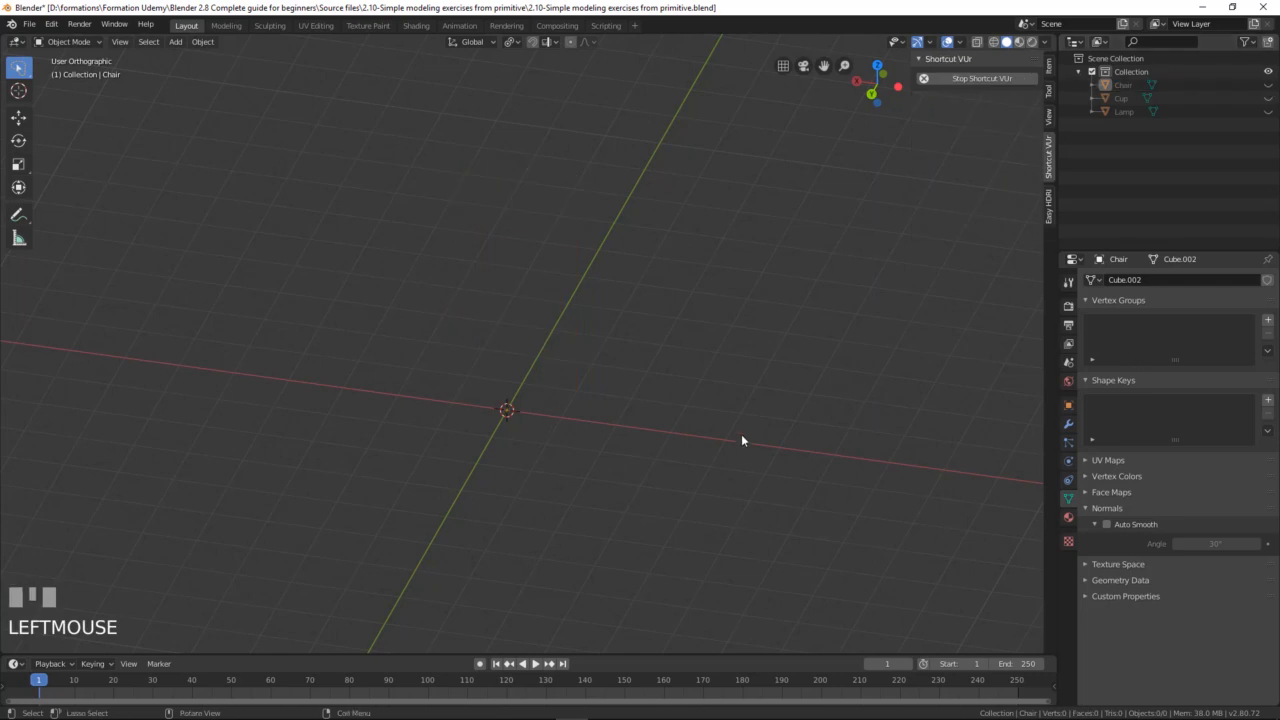
{"action": "scroll", "coordinate": [610, 445], "scroll_direction": "up", "scroll_amount": 1}
{"action": "middle_click_drag", "start_coordinate": [551, 403], "coordinate": [525, 394]}
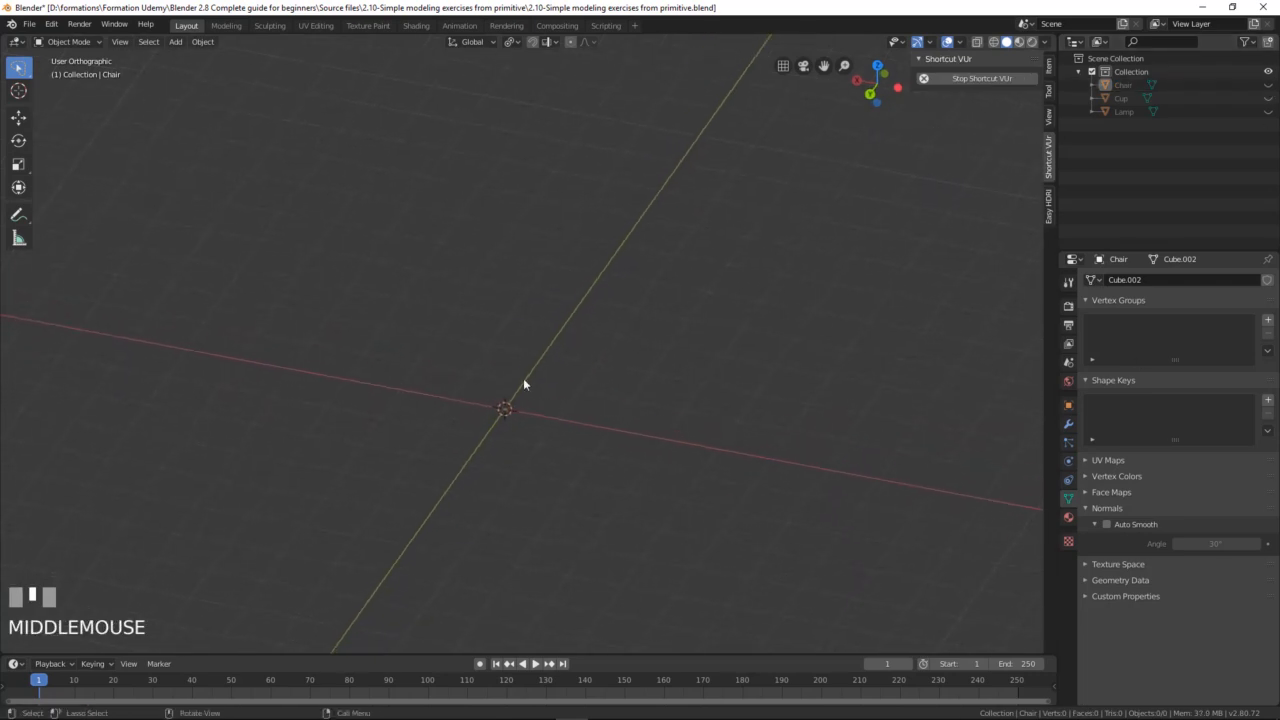
{"action": "key", "text": "shift+a"}
{"action": "left_click", "coordinate": [620, 391]}
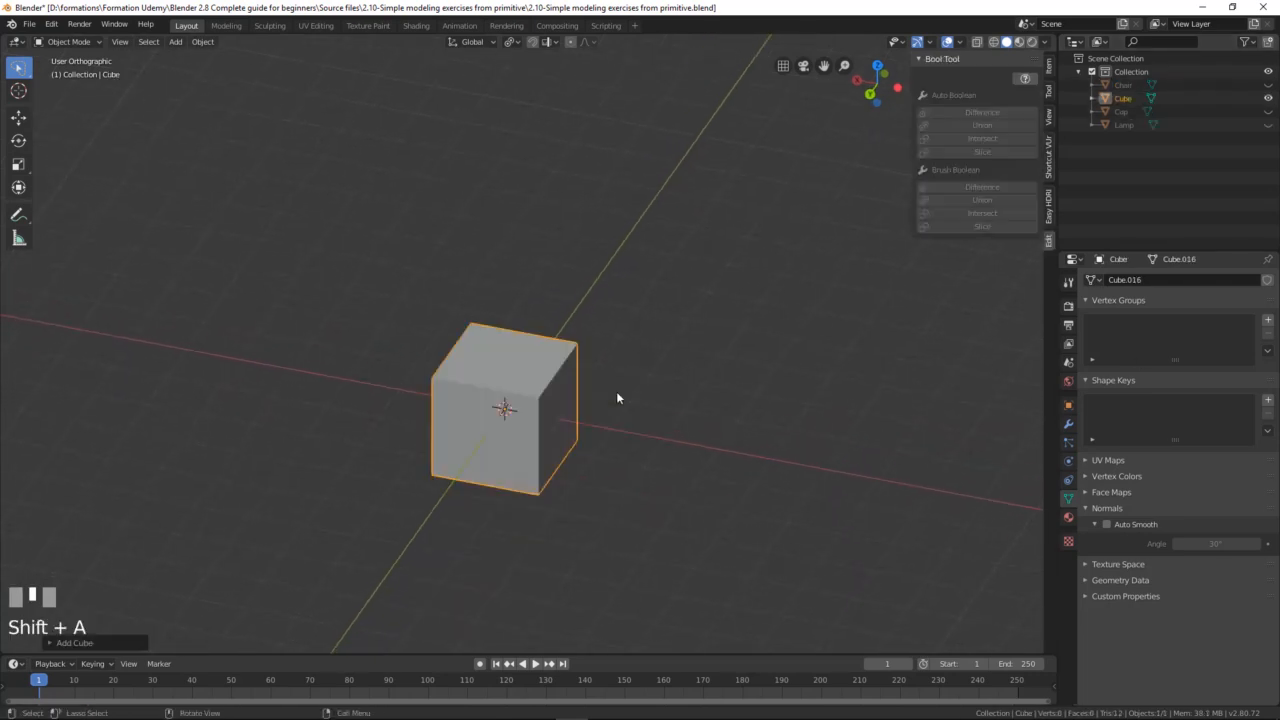
Step: Scale the new cube along X by a factor of about 0.679 in the front view
{"action": "key", "text": "KP_1"}
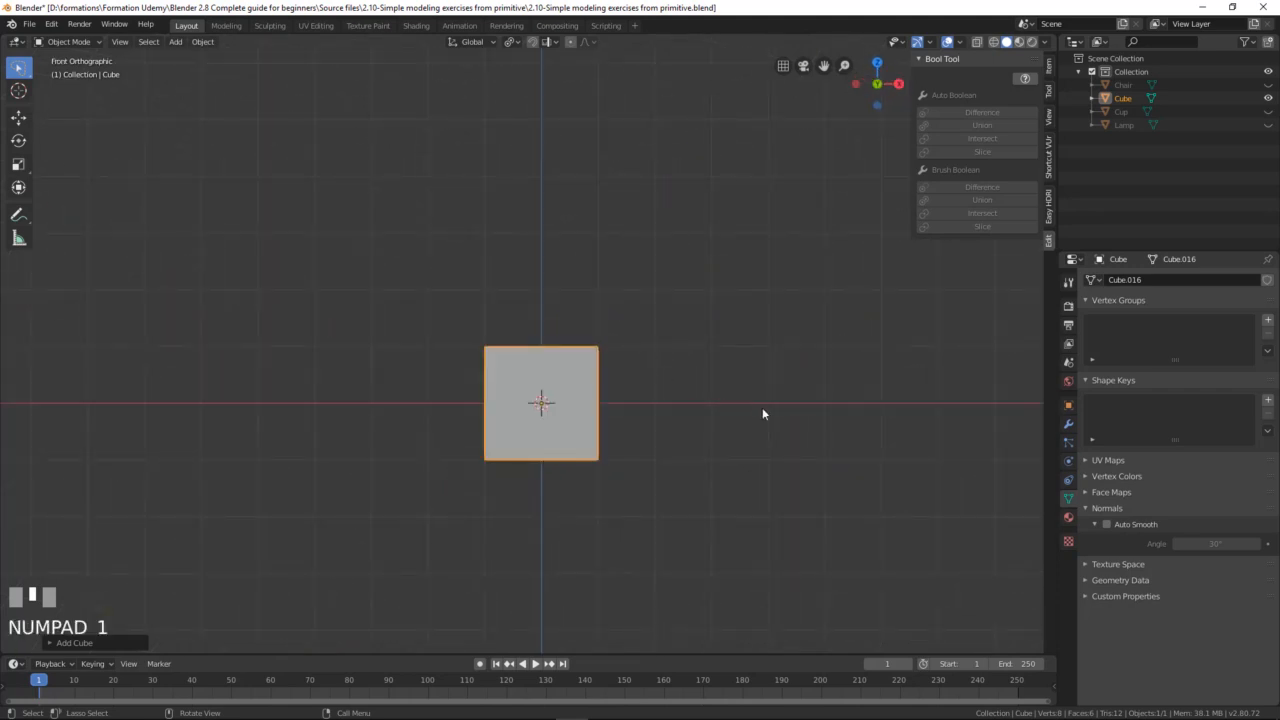
{"action": "key", "text": "s"}
{"action": "key", "text": "x"}
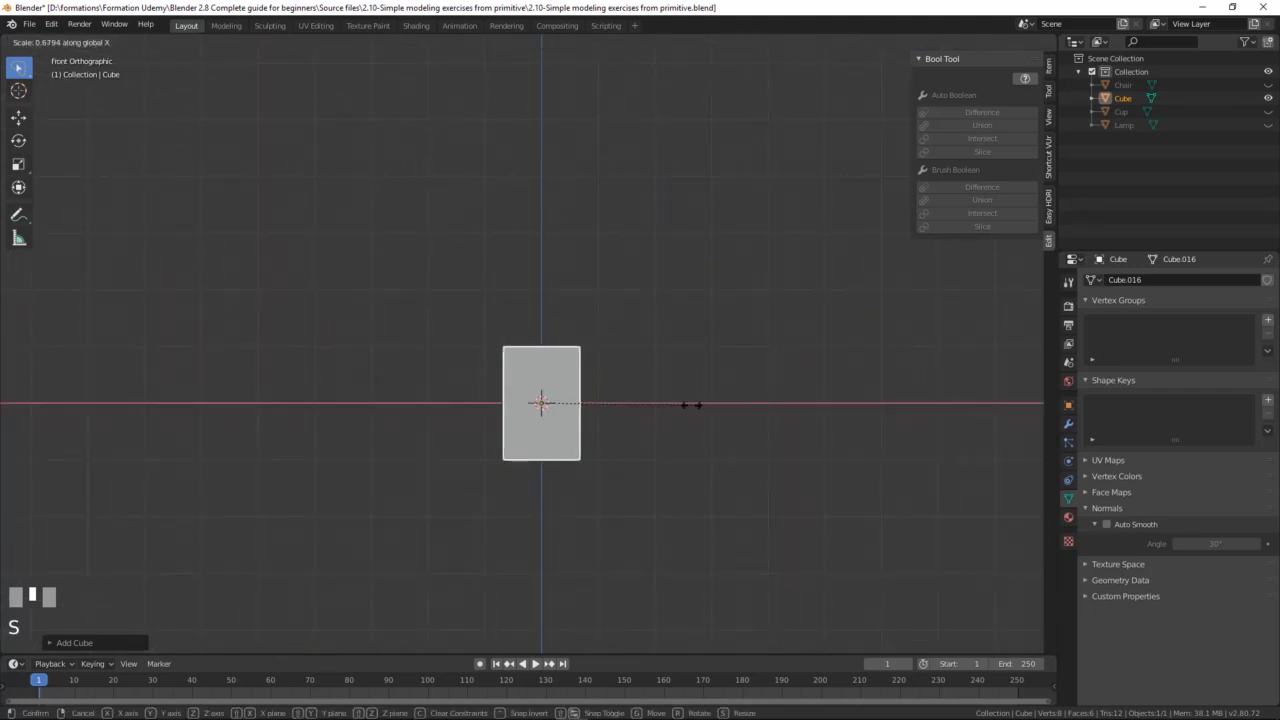
{"action": "left_click", "coordinate": [690, 405]}
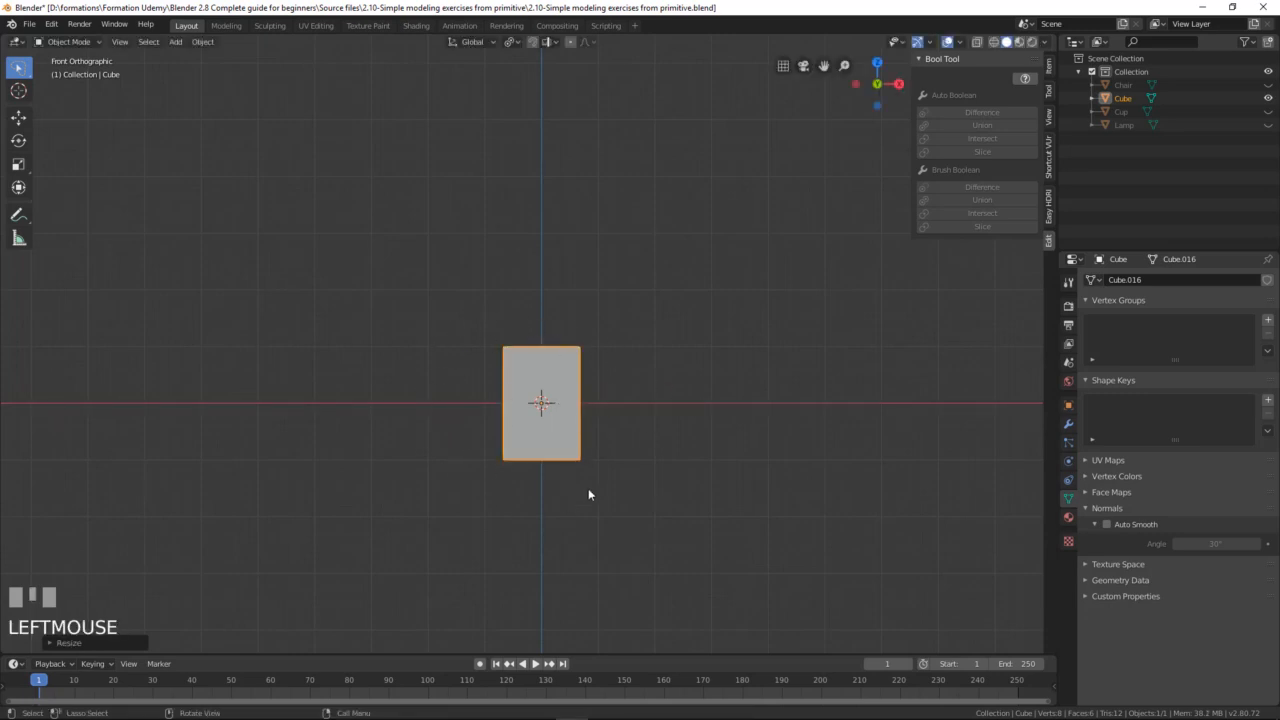
Step: Move the block with grid snapping to the positive X side of the origin, with its base resting on the X axis
{"action": "scroll", "coordinate": [588, 486], "scroll_direction": "up", "scroll_amount": 1}
{"action": "middle_click_drag", "start_coordinate": [588, 486], "coordinate": [580, 449], "text": "shift"}
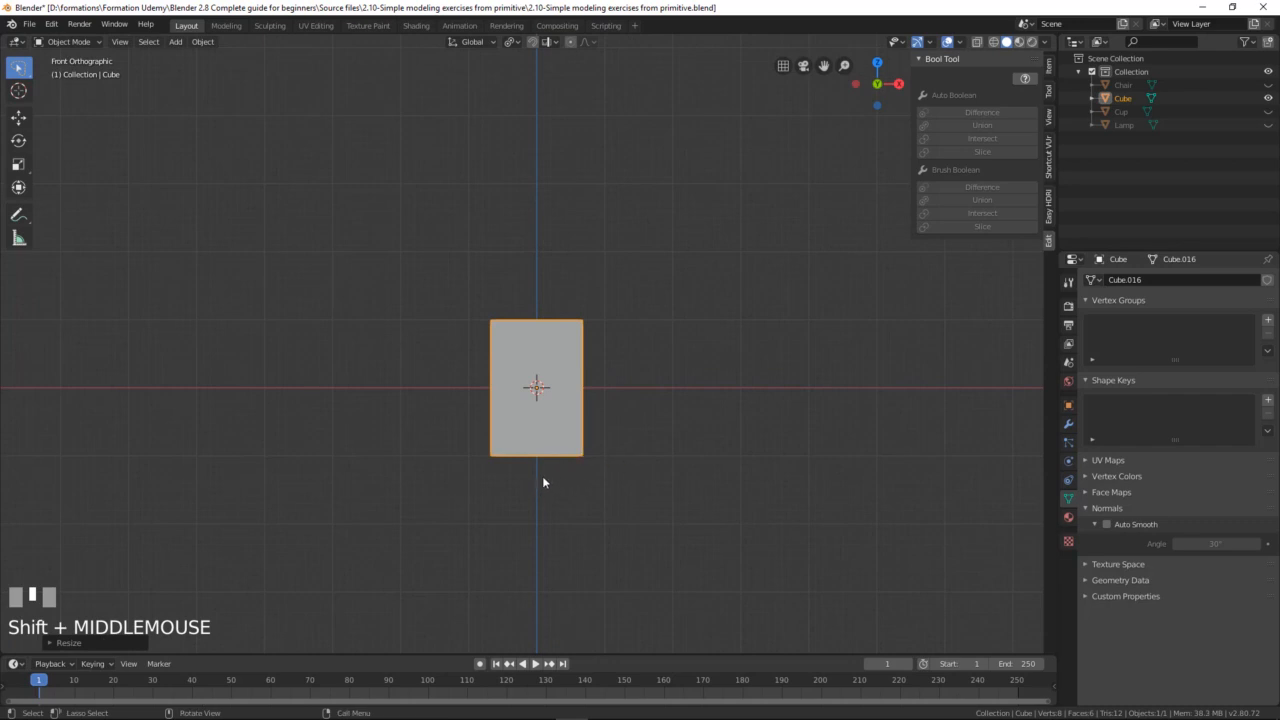
{"action": "key", "text": "g"}
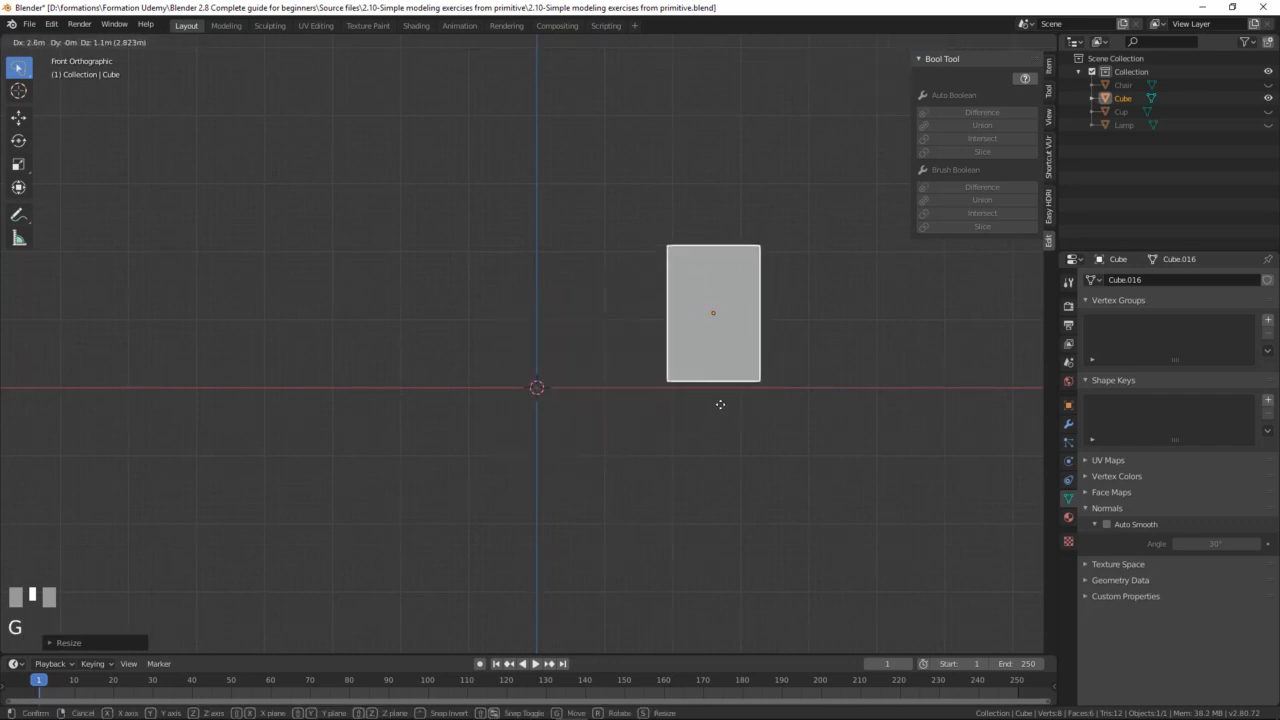
{"action": "left_click", "coordinate": [658, 411], "text": "ctrl"}
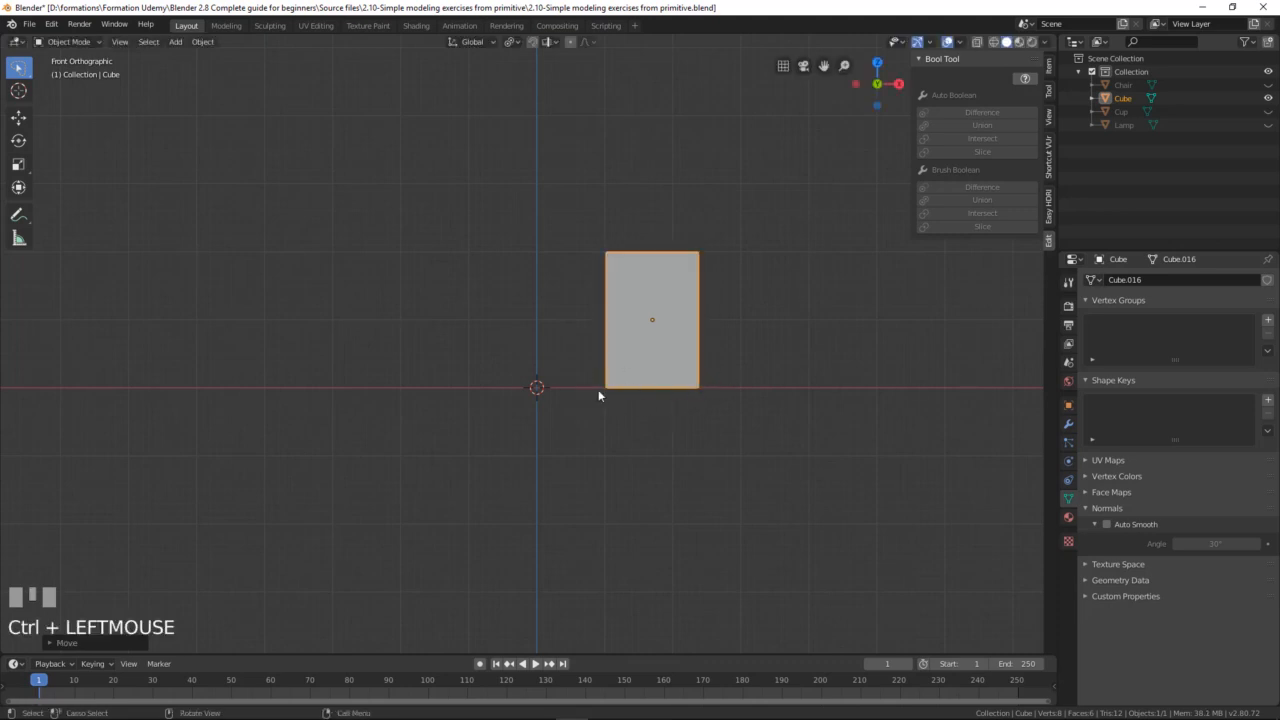
{"action": "scroll", "coordinate": [676, 419], "scroll_direction": "up", "scroll_amount": 3}
{"action": "scroll", "coordinate": [649, 403], "scroll_direction": "down", "scroll_amount": 4}
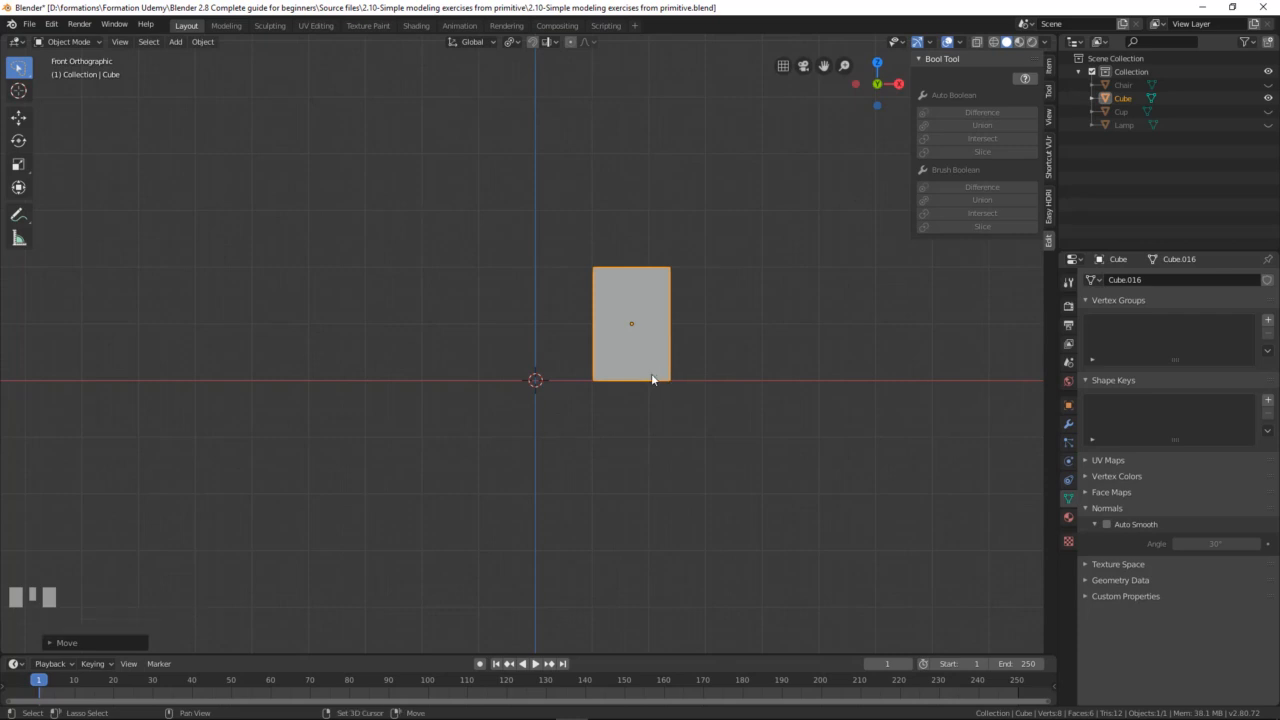
Step: Duplicate the block and place the copy about 3.13 m away along negative X
{"action": "key", "text": "shift+d"}
{"action": "key", "text": "x"}
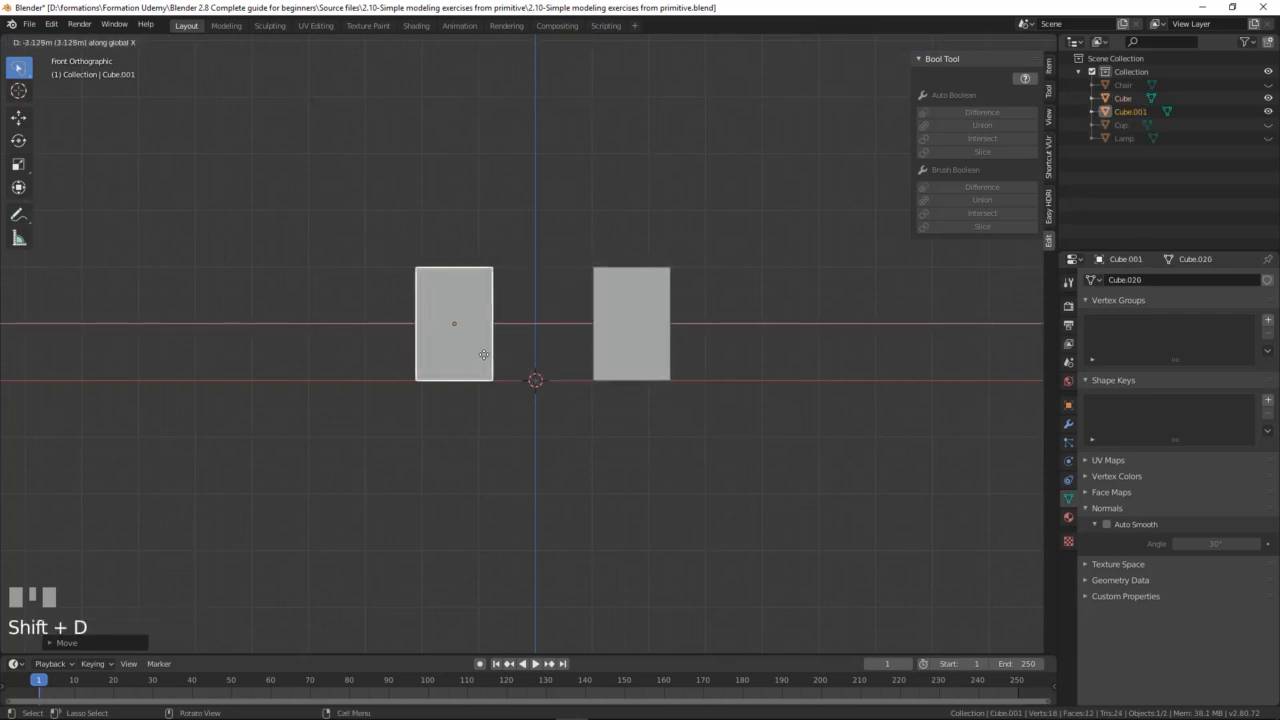
{"action": "left_click", "coordinate": [485, 356]}
Step: Scale the copy along X by about 0.084 into a thin upright panel, and trim its thickness slightly further
{"action": "key", "text": "s"}
{"action": "key", "text": "x"}
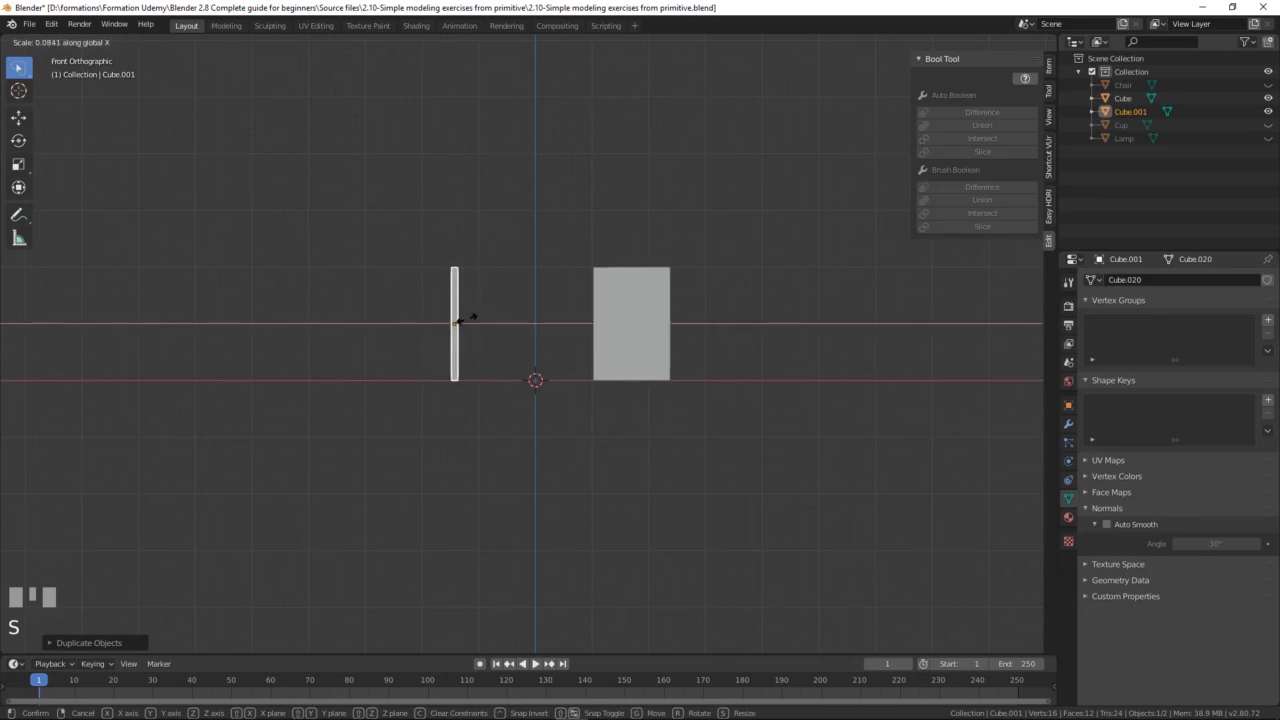
{"action": "left_click", "coordinate": [470, 322]}
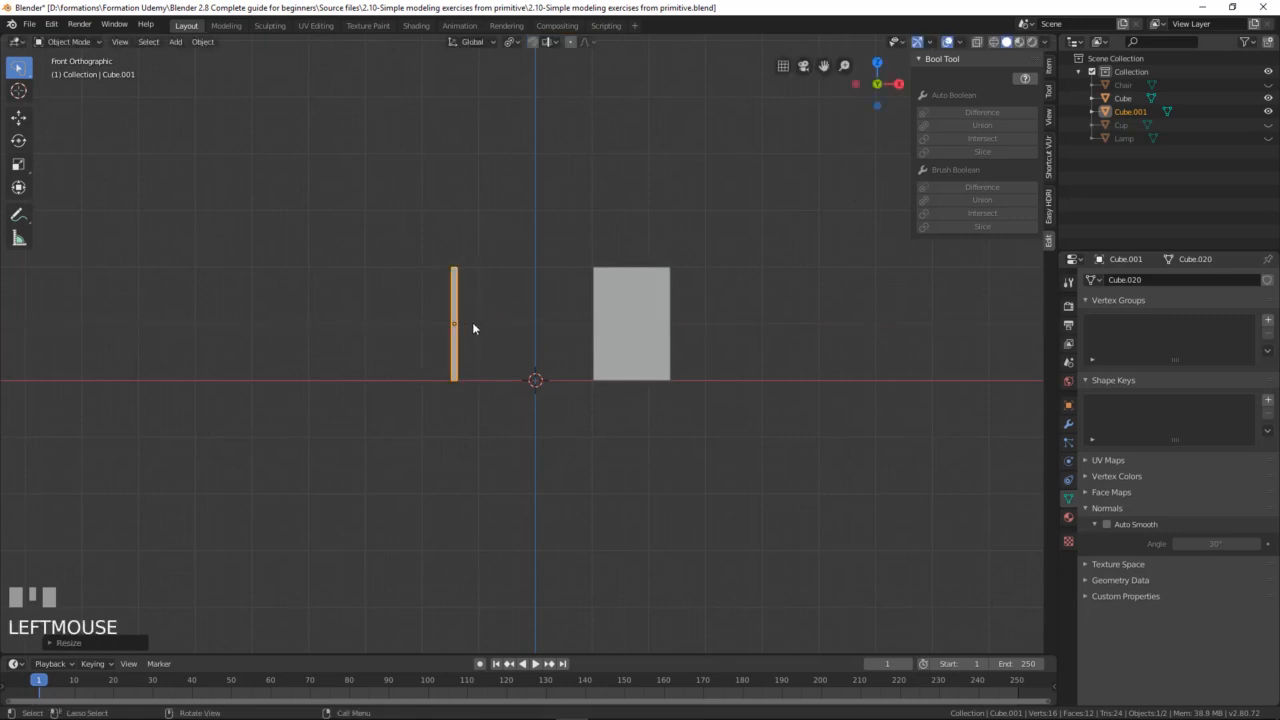
{"action": "scroll", "coordinate": [472, 322], "scroll_direction": "up", "scroll_amount": 2}
{"action": "scroll", "coordinate": [476, 326], "scroll_direction": "down", "scroll_amount": 1}
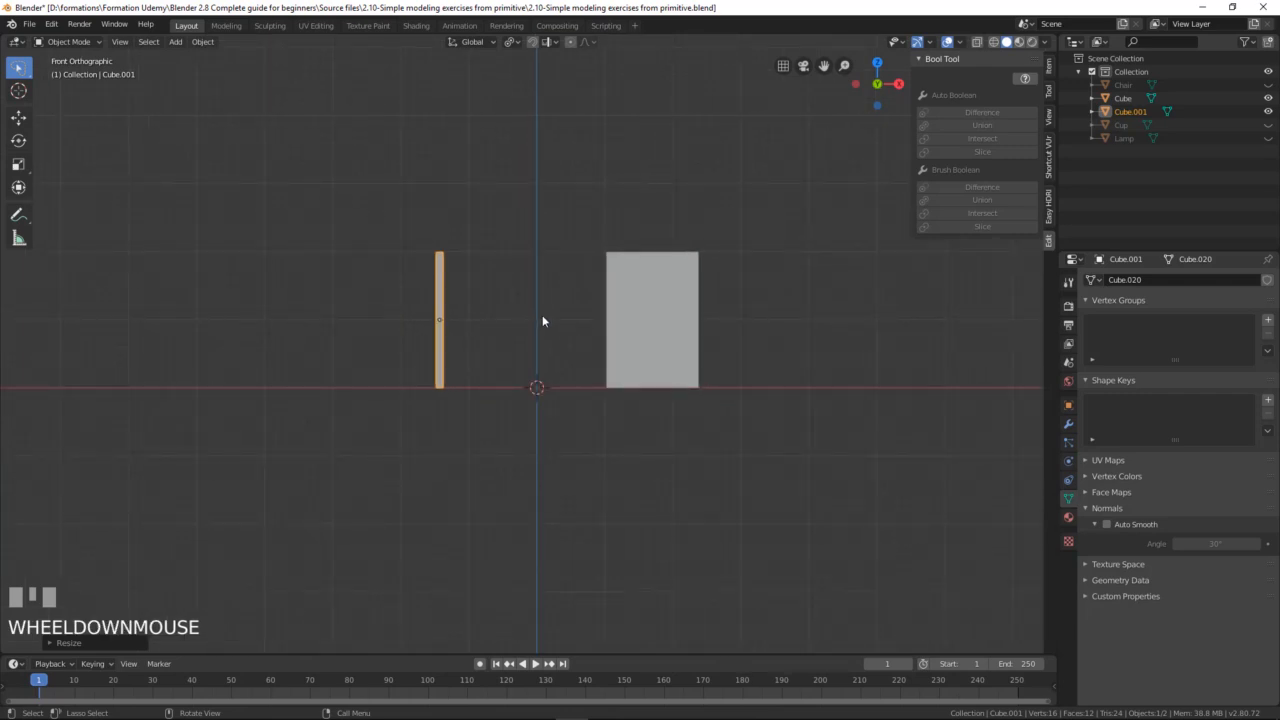
{"action": "key", "text": "s"}
{"action": "key", "text": "x"}
{"action": "left_click", "coordinate": [531, 316]}
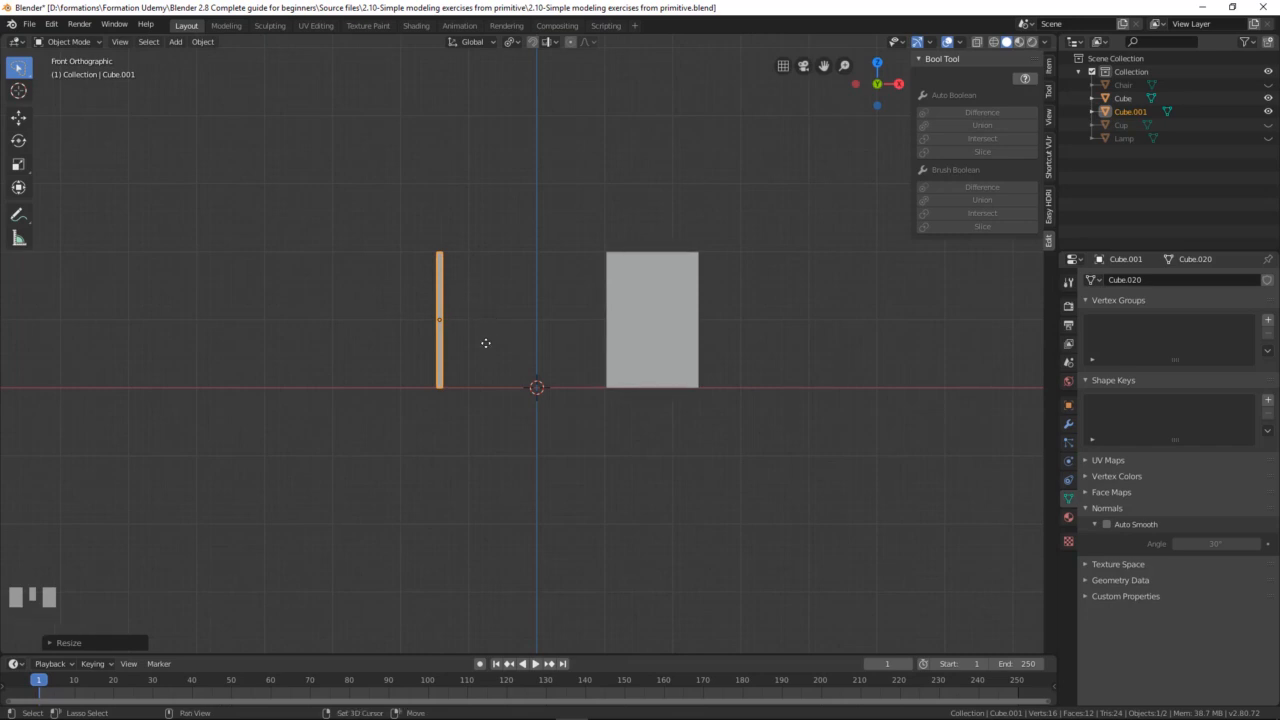
Step: Duplicate the thin side panel, place the copy between and above the two supports, and rotate it 90° to lie flat
{"action": "key", "text": "shift+d"}
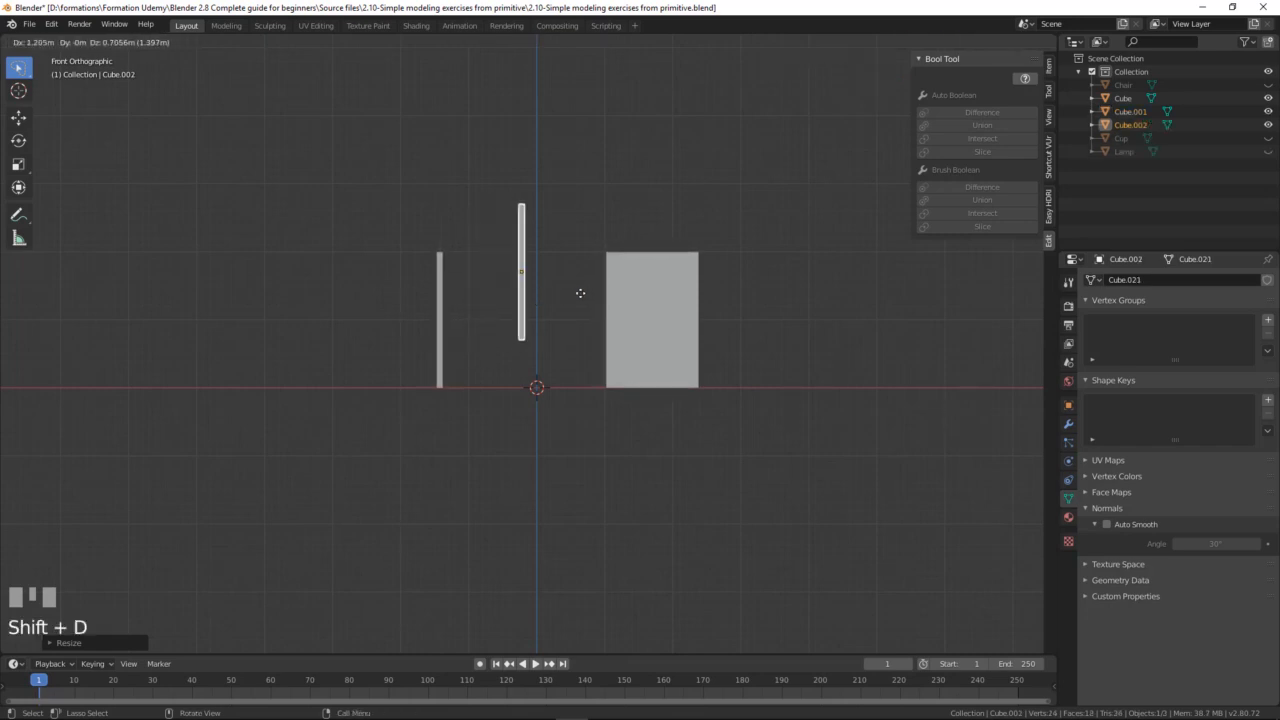
{"action": "left_click", "coordinate": [606, 275]}
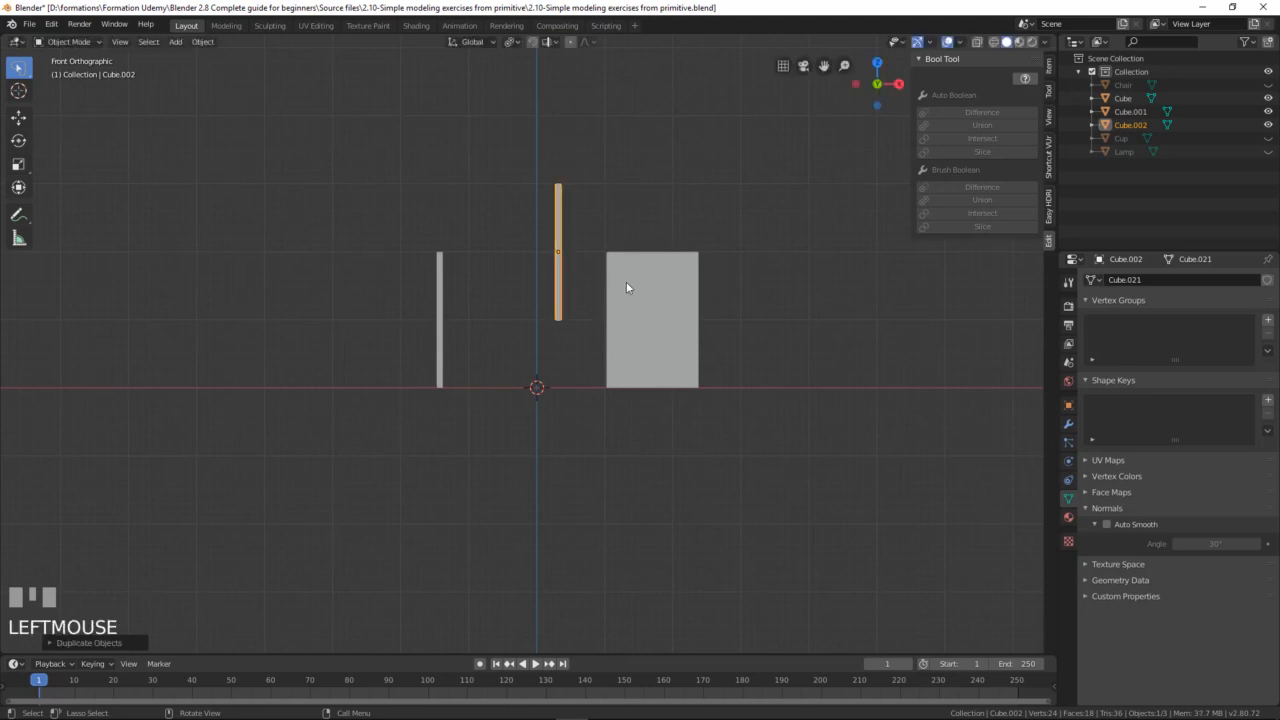
{"action": "key", "text": "r"}
{"action": "key", "text": "9"}
{"action": "key", "text": "0"}
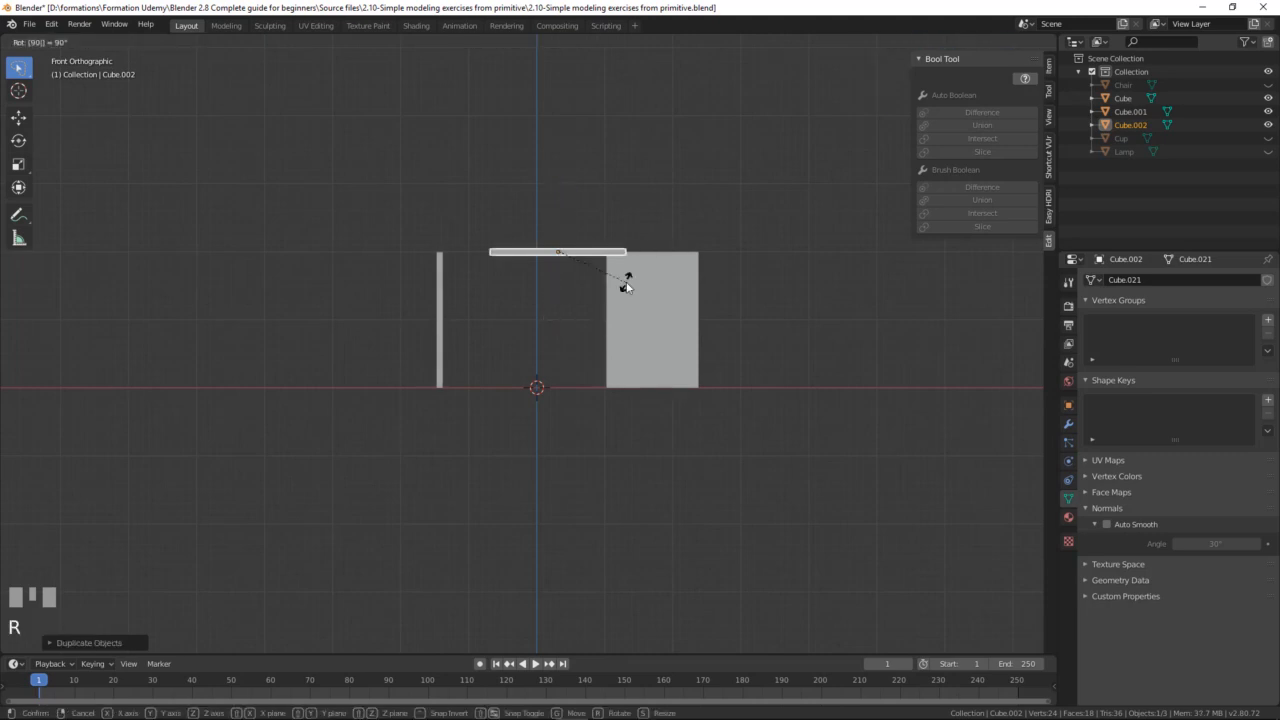
{"action": "left_click", "coordinate": [628, 292]}
Step: Scale the flat panel by about 1.2 along Y and about 2.08 along X to form the desktop
{"action": "middle_click_drag", "start_coordinate": [631, 304], "coordinate": [511, 349]}
{"action": "scroll", "coordinate": [542, 322], "scroll_direction": "up", "scroll_amount": 1}
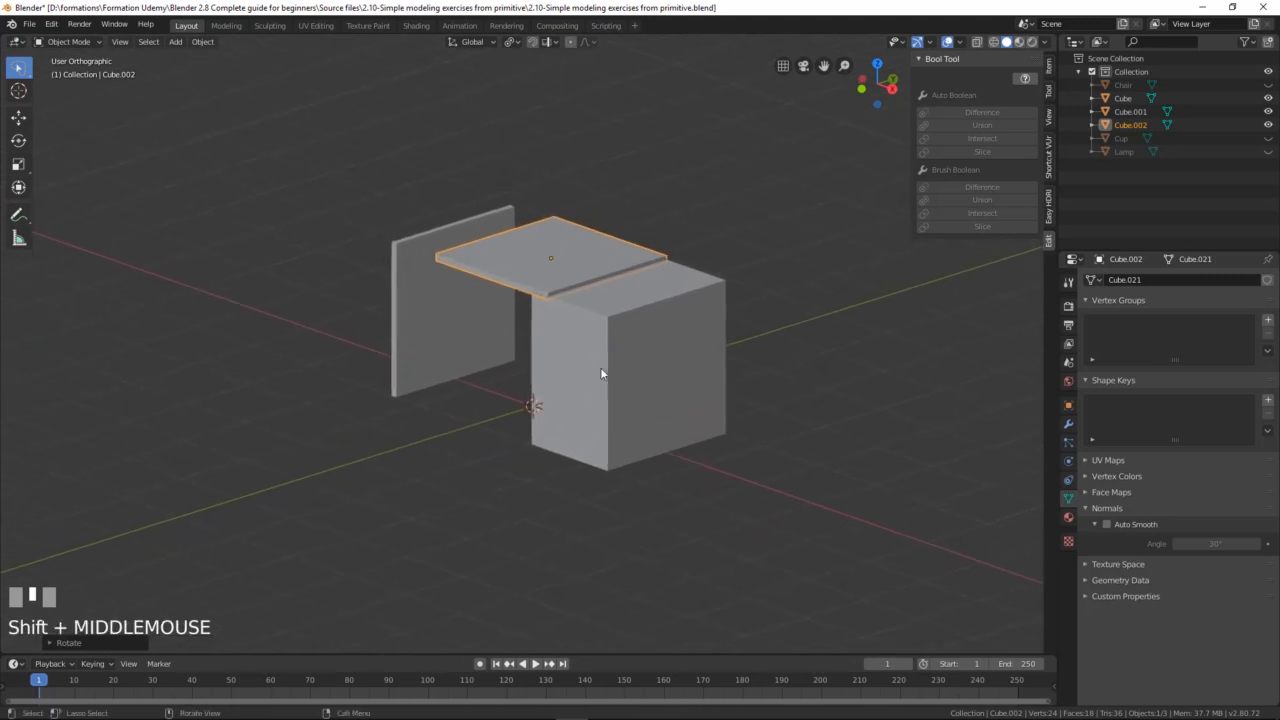
{"action": "key", "text": "s"}
{"action": "key", "text": "y"}
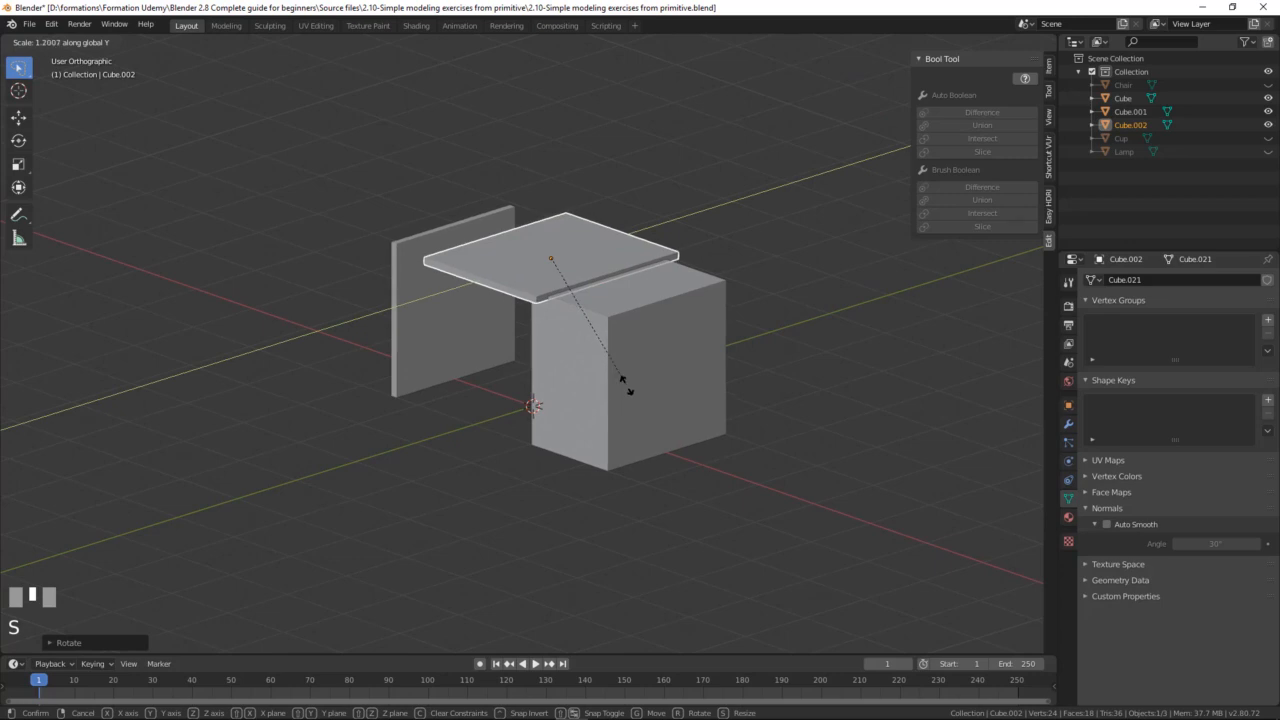
{"action": "left_click", "coordinate": [625, 384]}
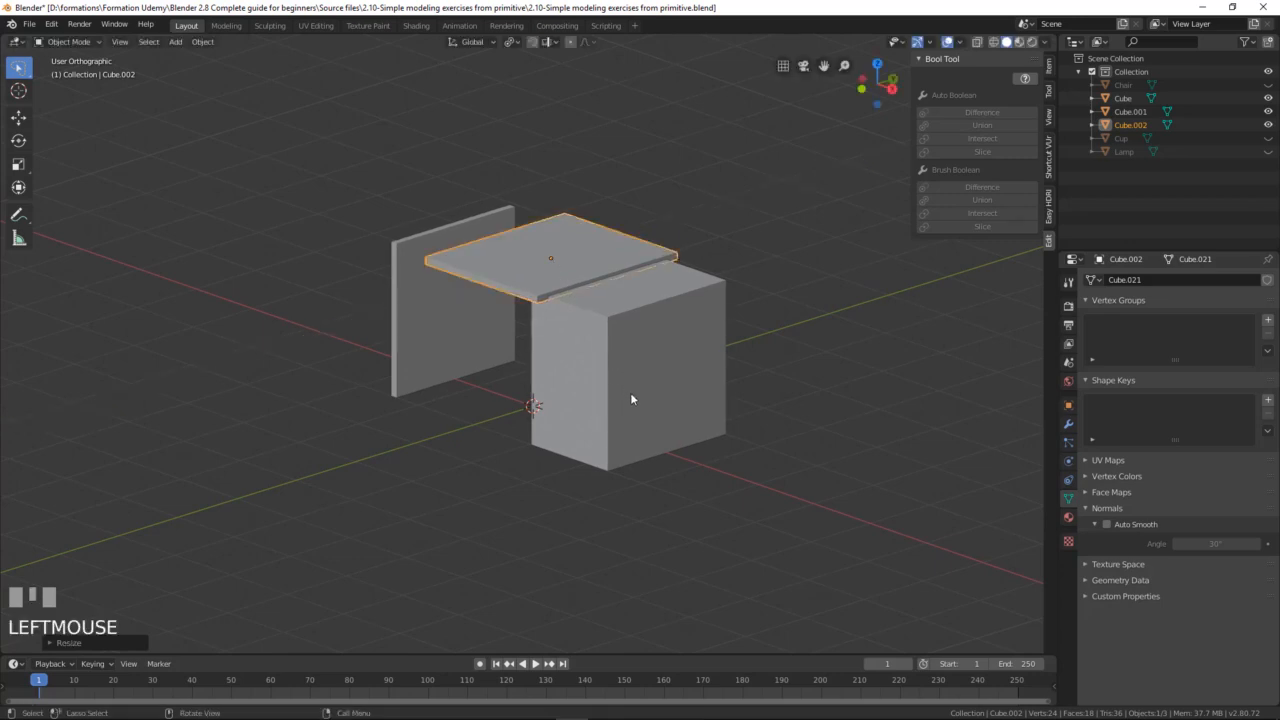
{"action": "key", "text": "s"}
{"action": "key", "text": "x"}
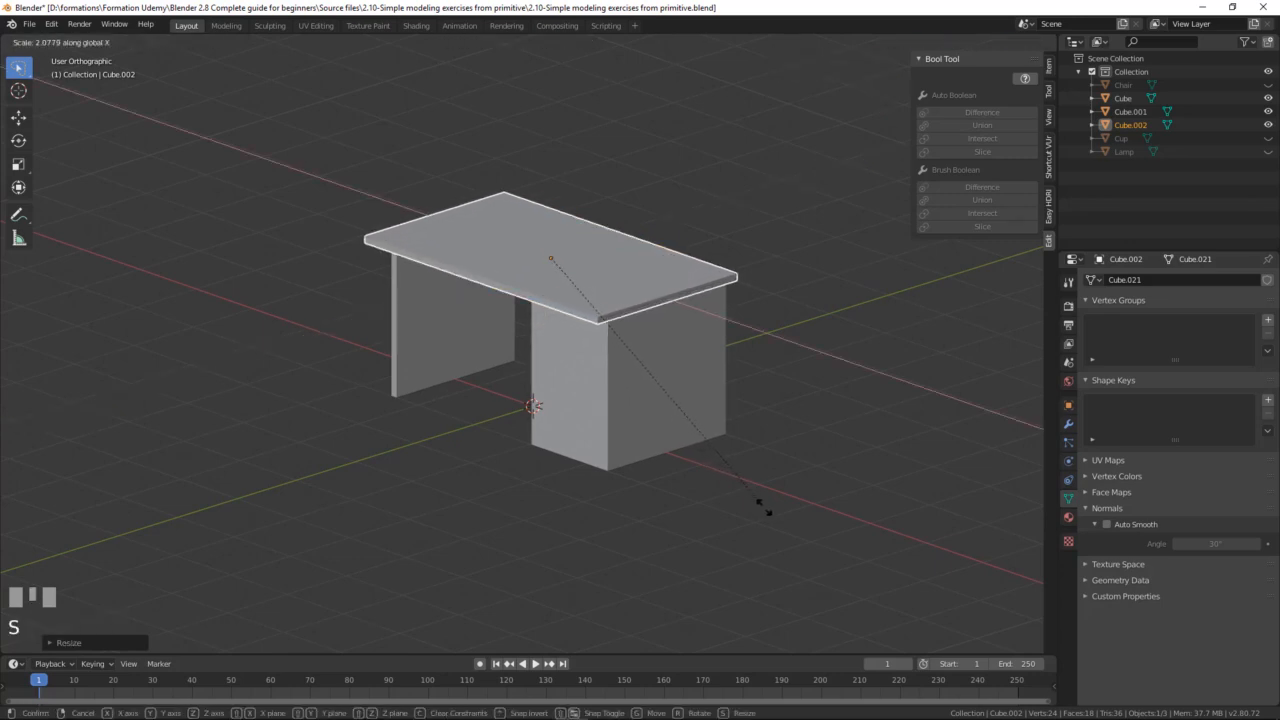
{"action": "left_click", "coordinate": [768, 512]}
Step: Move the desktop about 0.13 m along X to even out its overhang over both supports
{"action": "middle_click_drag", "start_coordinate": [700, 470], "coordinate": [587, 386]}
{"action": "key", "text": "g"}
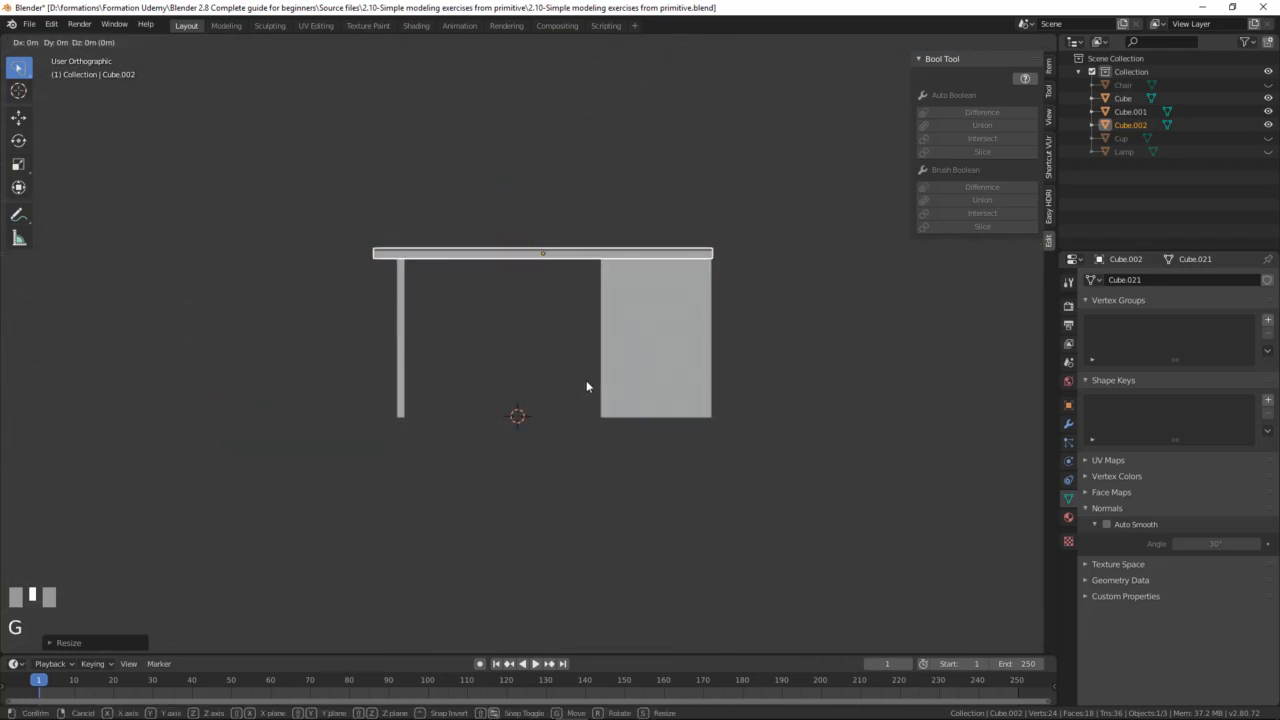
{"action": "key", "text": "x"}
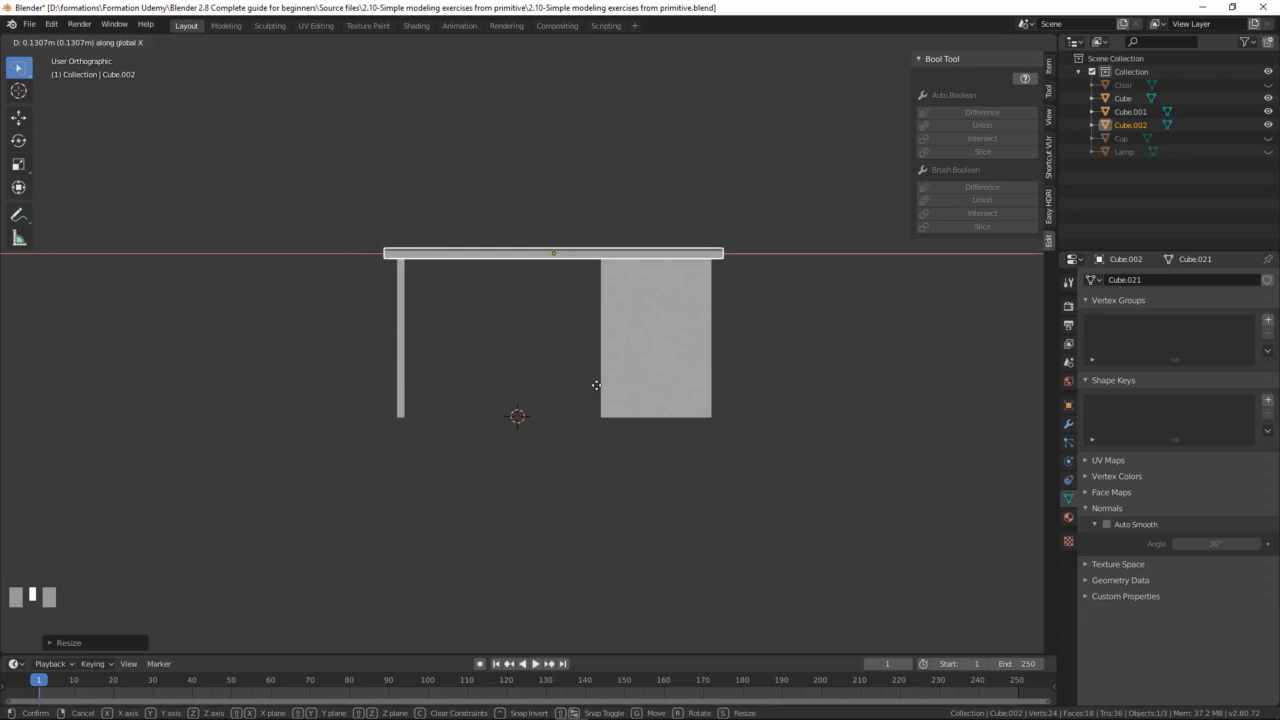
{"action": "left_click", "coordinate": [596, 385]}
Step: Duplicate the thin side panel into the gap between the supports and rotate the copy 90° to form a shelf
{"action": "middle_click_drag", "start_coordinate": [600, 370], "coordinate": [710, 313]}
{"action": "scroll", "coordinate": [674, 345], "scroll_direction": "down", "scroll_amount": 2}
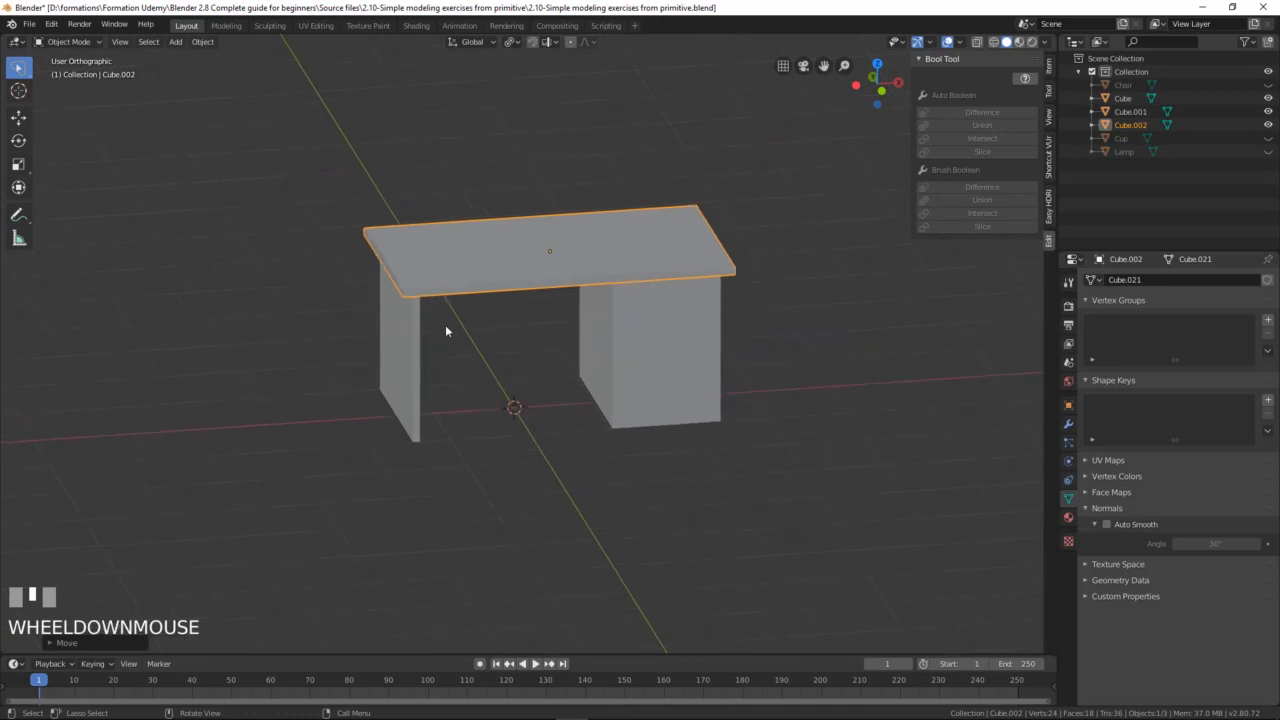
{"action": "left_click", "coordinate": [416, 335]}
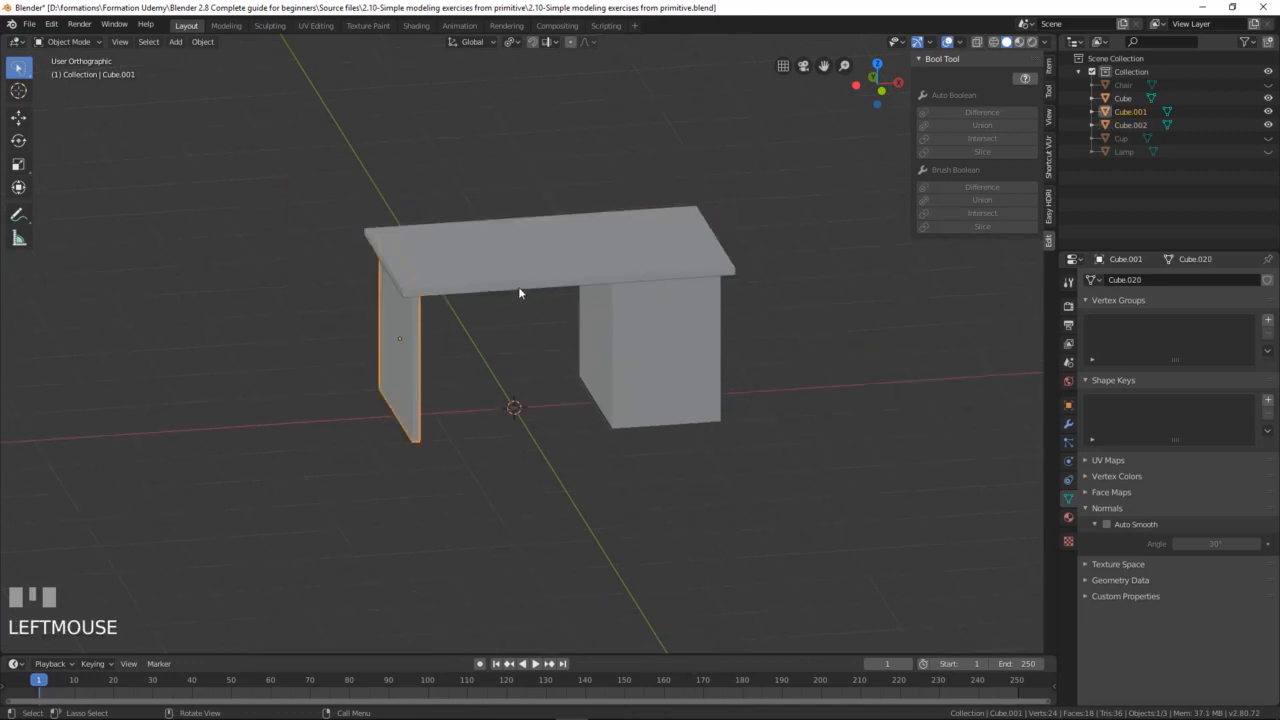
{"action": "left_click", "coordinate": [519, 289]}
{"action": "left_click", "coordinate": [417, 322]}
{"action": "key", "text": "KP_1"}
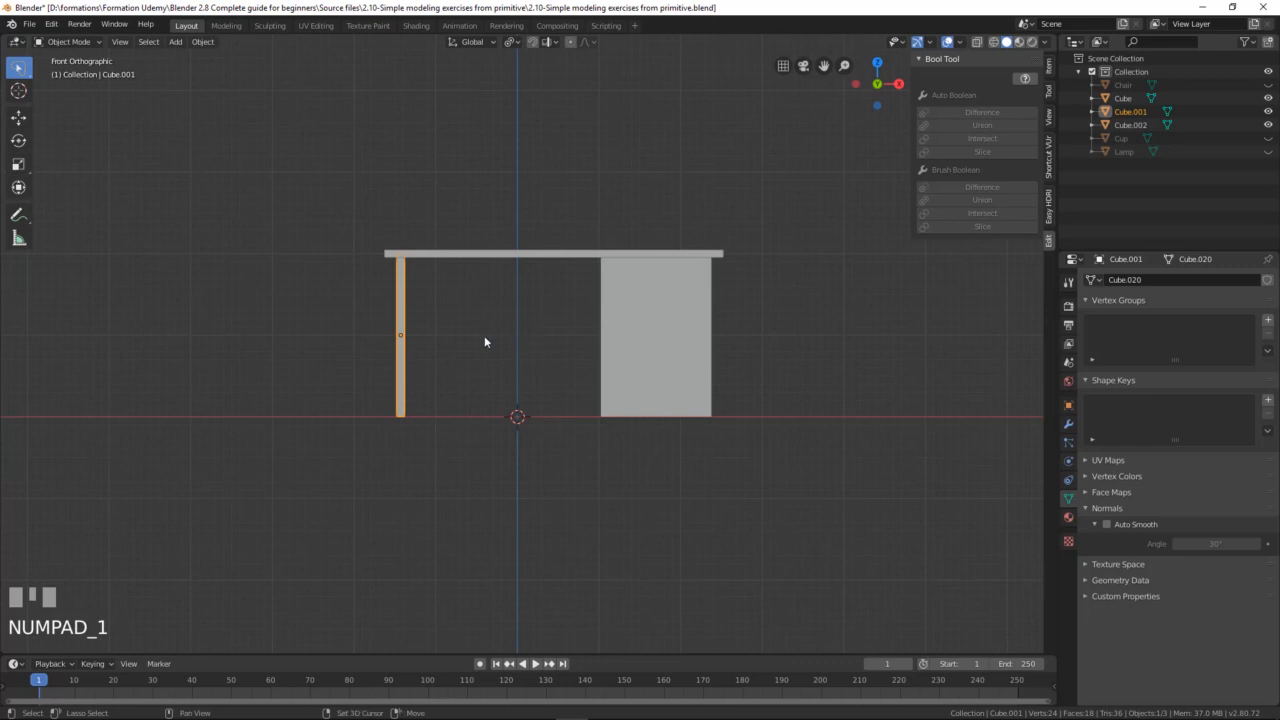
{"action": "key", "text": "shift+d"}
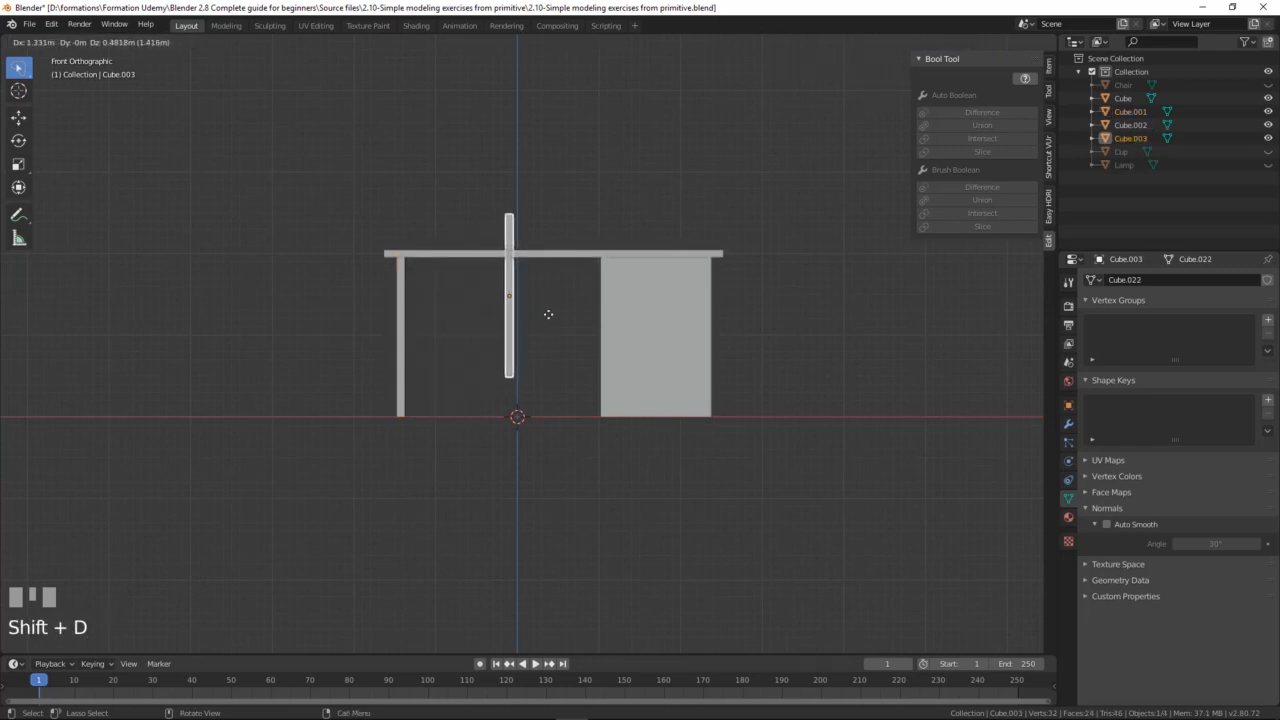
{"action": "left_click", "coordinate": [552, 313]}
{"action": "type", "text": "r90"}
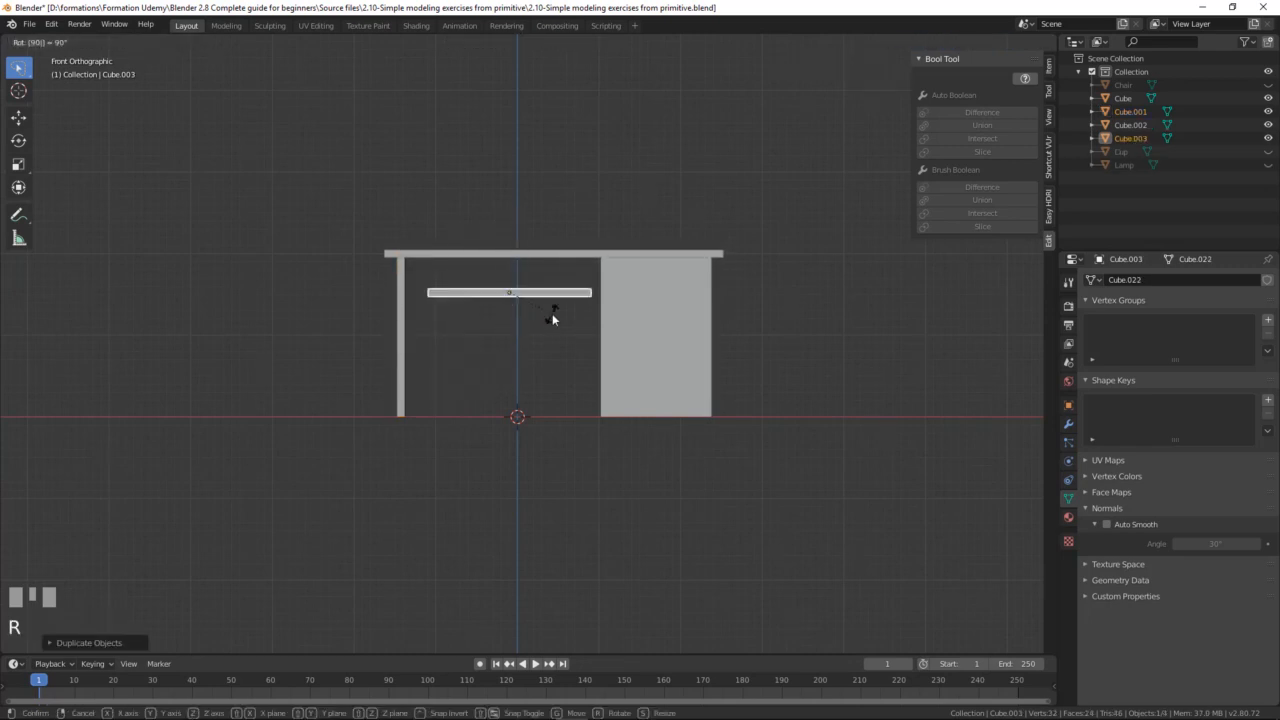
{"action": "left_click", "coordinate": [552, 313]}
Step: Stretch the shelf along X and move it under the desktop so it spans from the side panel to the cabinet block
{"action": "key", "text": "s"}
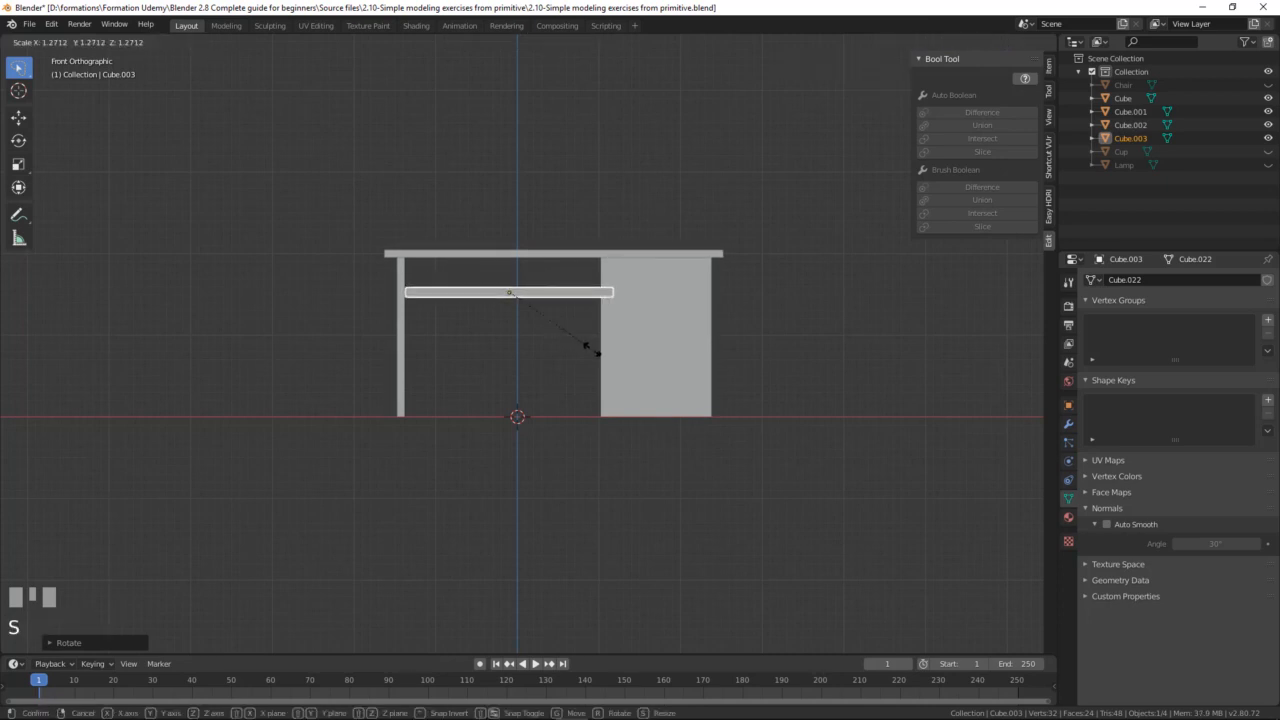
{"action": "right_click", "coordinate": [592, 350]}
{"action": "key", "text": "s"}
{"action": "key", "text": "x"}
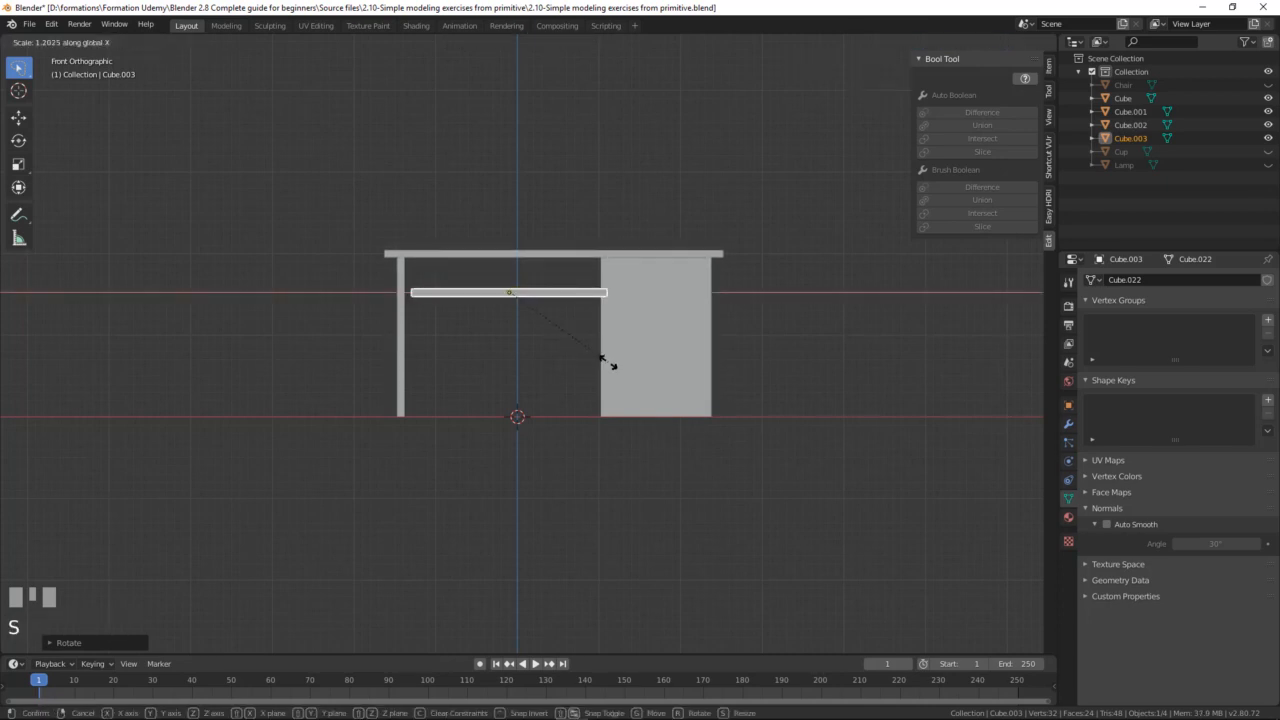
{"action": "left_click", "coordinate": [612, 364]}
{"action": "key", "text": "g"}
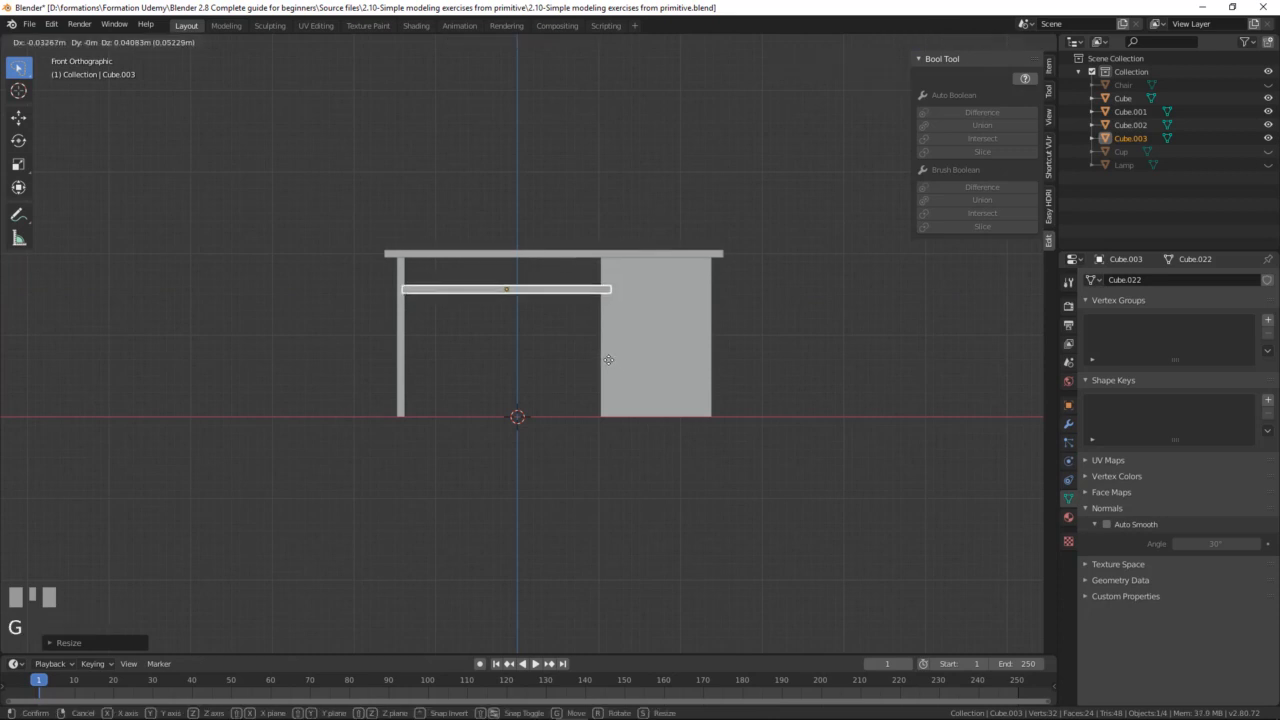
{"action": "left_click", "coordinate": [604, 357]}
Step: Scale the shelf to about 0.9 along Y so it is shallower than the side panel
{"action": "middle_click_drag", "start_coordinate": [604, 357], "coordinate": [622, 378]}
{"action": "scroll", "coordinate": [600, 370], "scroll_direction": "up", "scroll_amount": 2}
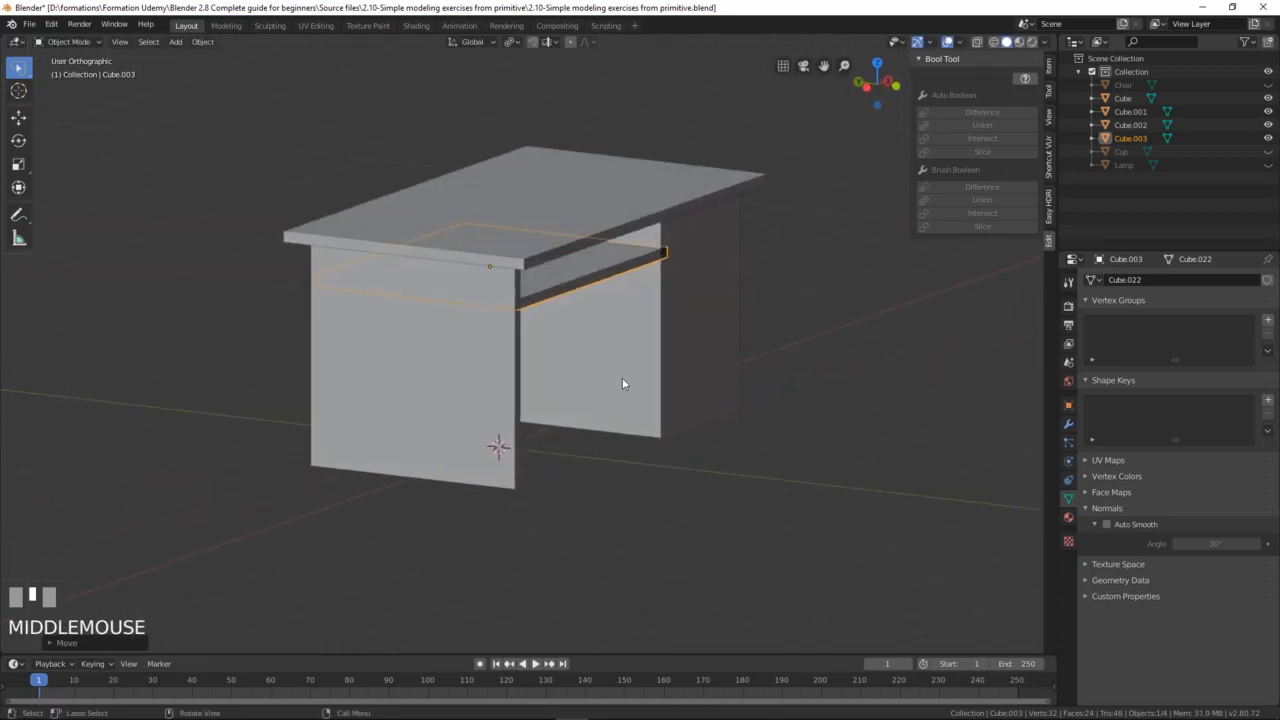
{"action": "key", "text": "g"}
{"action": "right_click", "coordinate": [680, 369]}
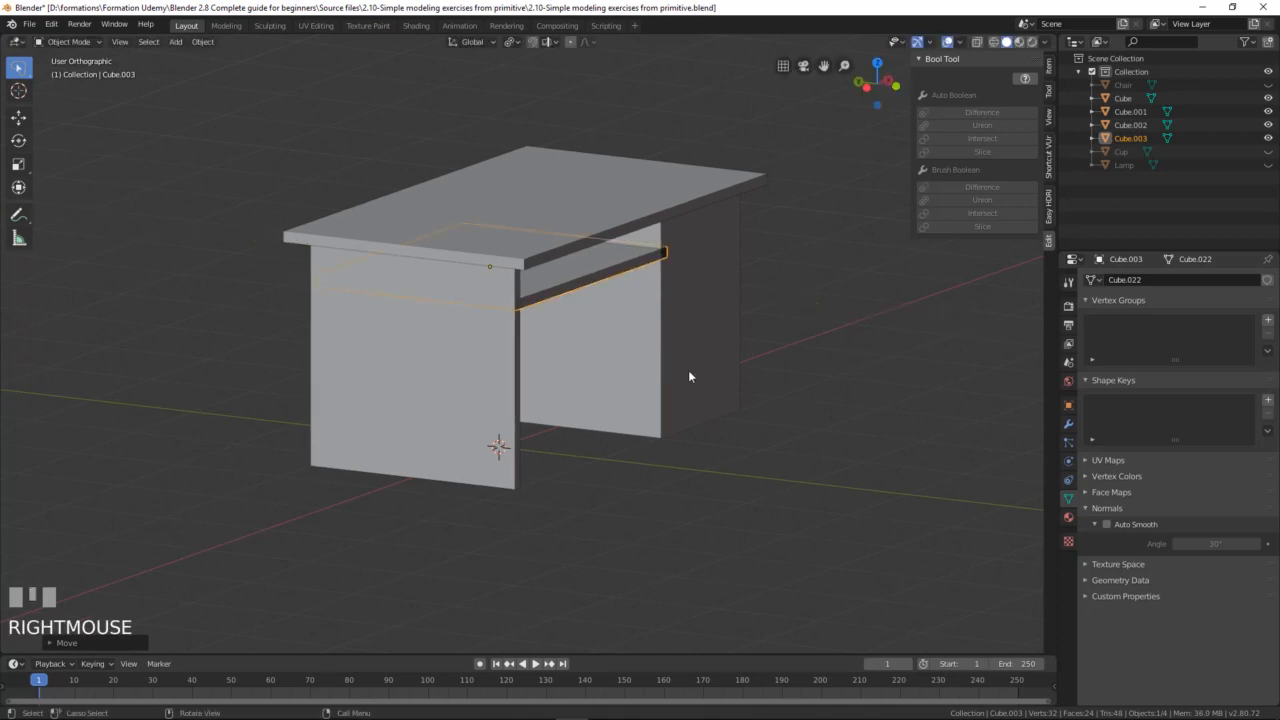
{"action": "key", "text": "s"}
{"action": "key", "text": "y"}
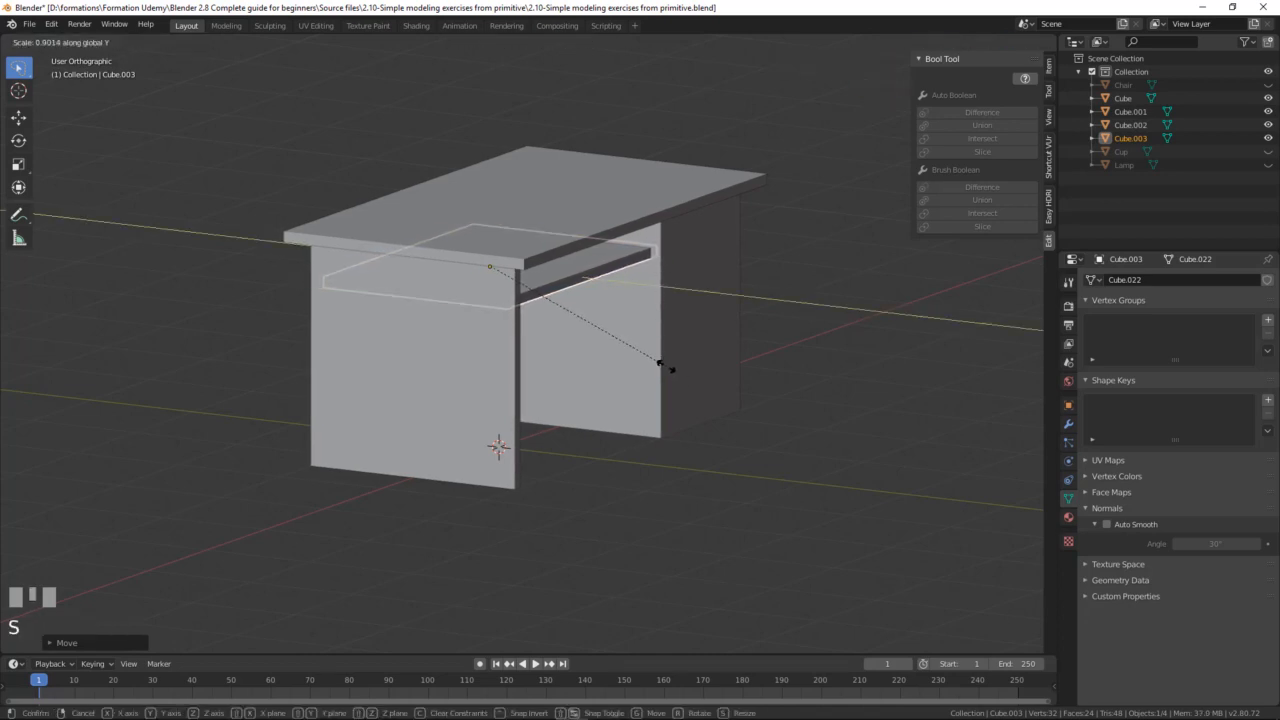
{"action": "left_click", "coordinate": [665, 365]}
Step: Merge the side panel, shelf and desktop into the cabinet block with an Auto Boolean Union
{"action": "middle_click_drag", "start_coordinate": [619, 309], "coordinate": [491, 283]}
{"action": "scroll", "coordinate": [531, 265], "scroll_direction": "down", "scroll_amount": 3}
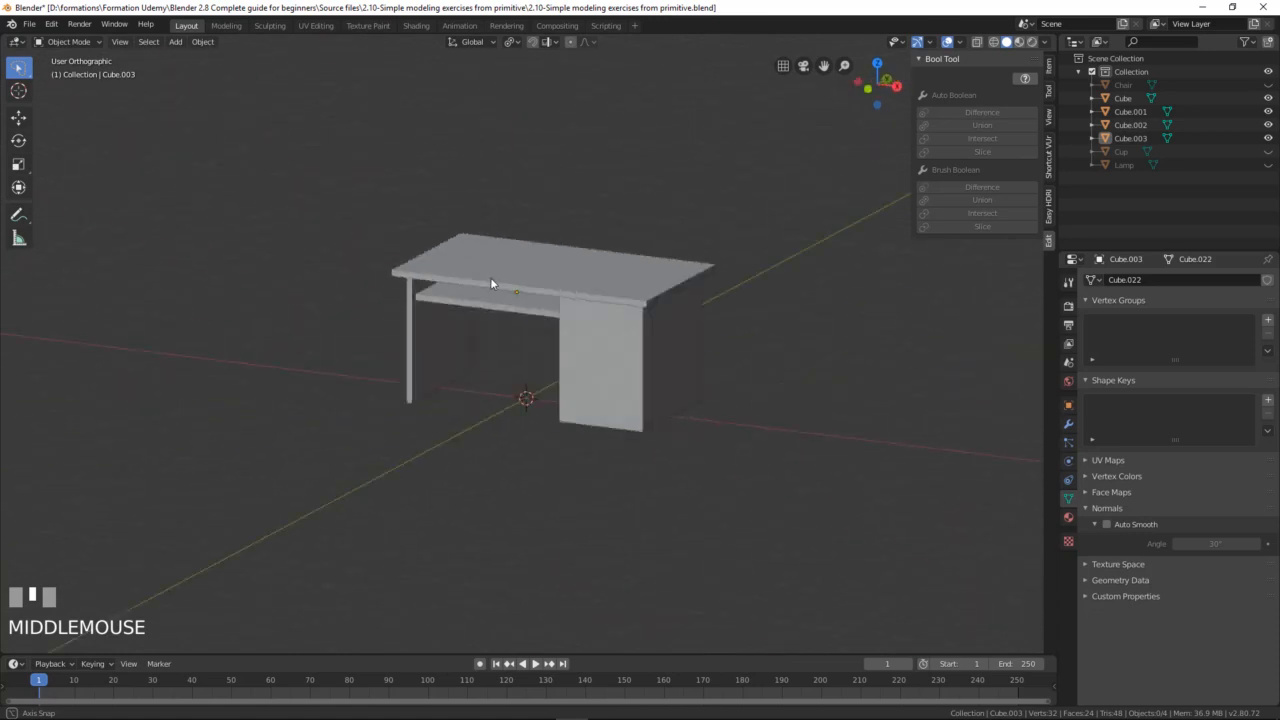
{"action": "scroll", "coordinate": [615, 332], "scroll_direction": "up", "scroll_amount": 1}
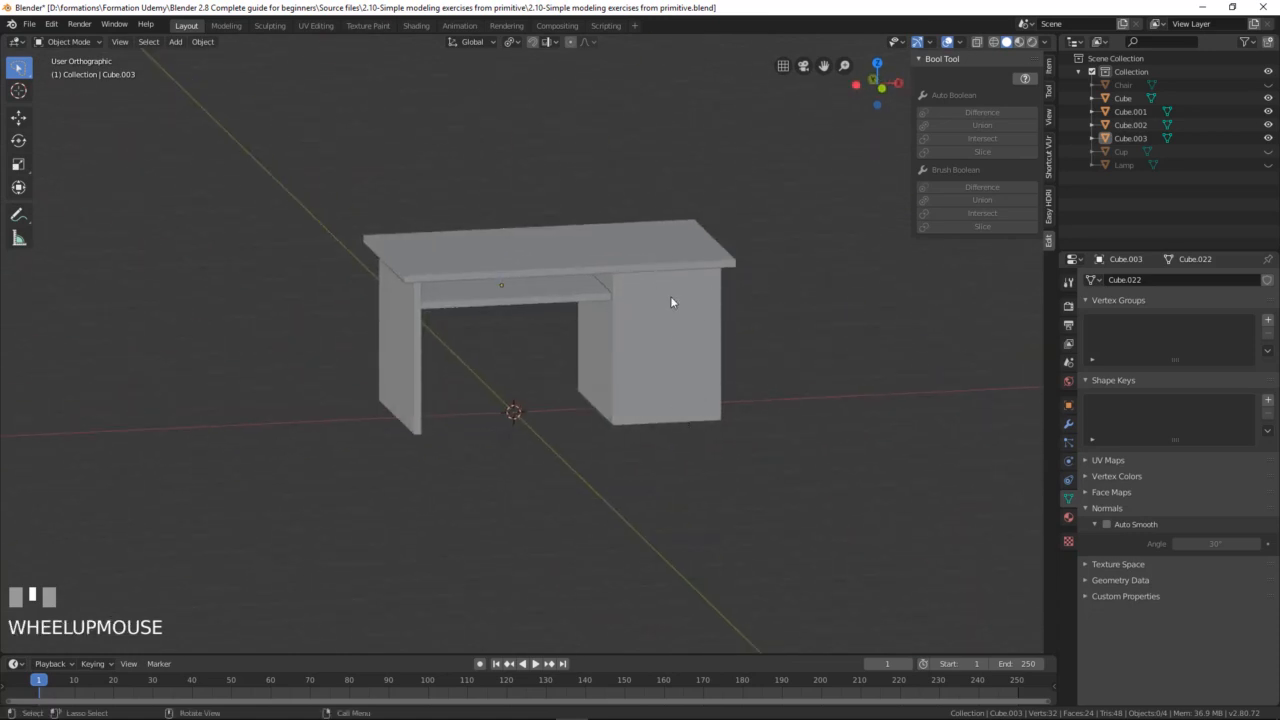
{"action": "middle_click_drag", "start_coordinate": [673, 357], "coordinate": [434, 321]}
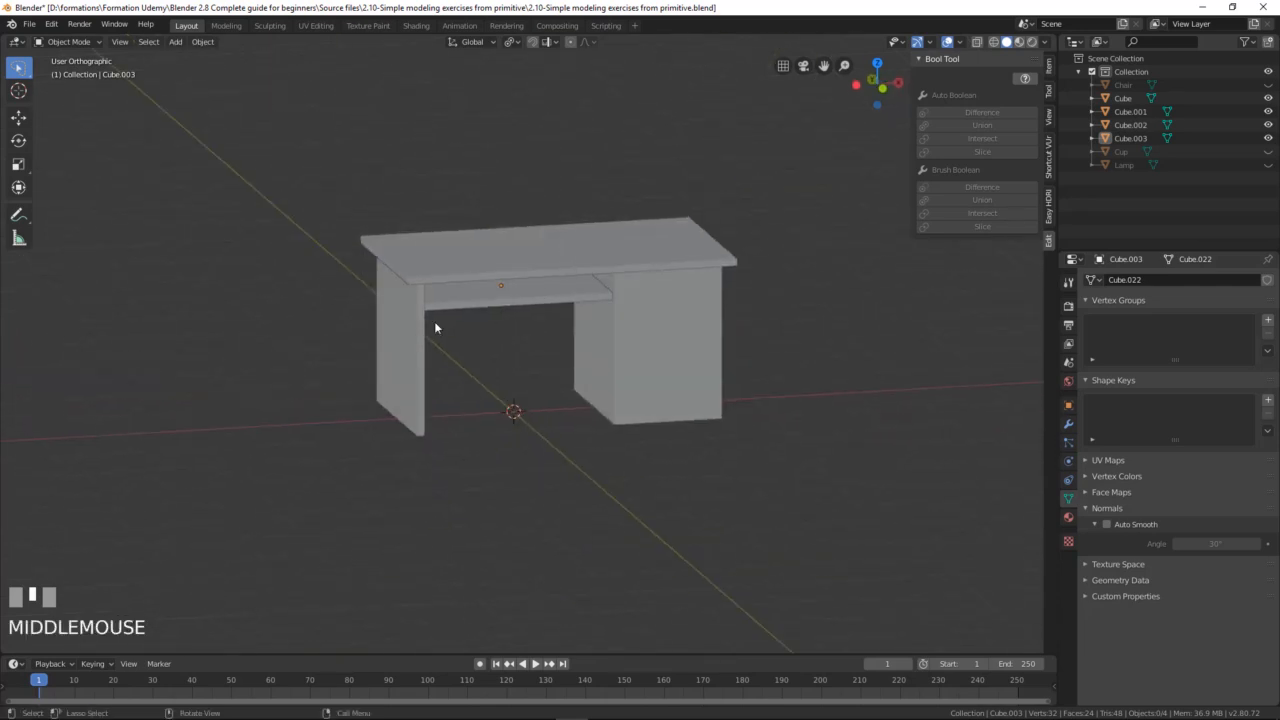
{"action": "left_click", "coordinate": [430, 322]}
{"action": "left_click", "coordinate": [463, 297], "text": "shift"}
{"action": "left_click", "coordinate": [566, 262], "text": "shift"}
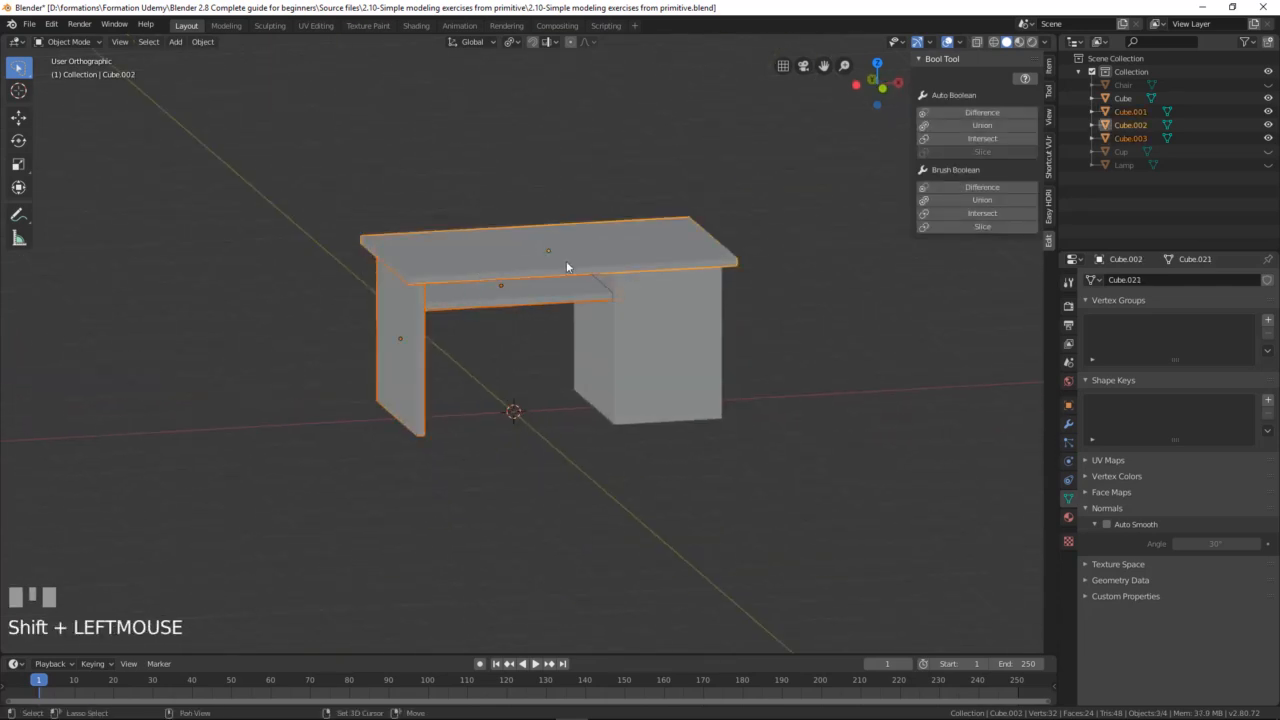
{"action": "left_click", "coordinate": [669, 302], "text": "shift"}
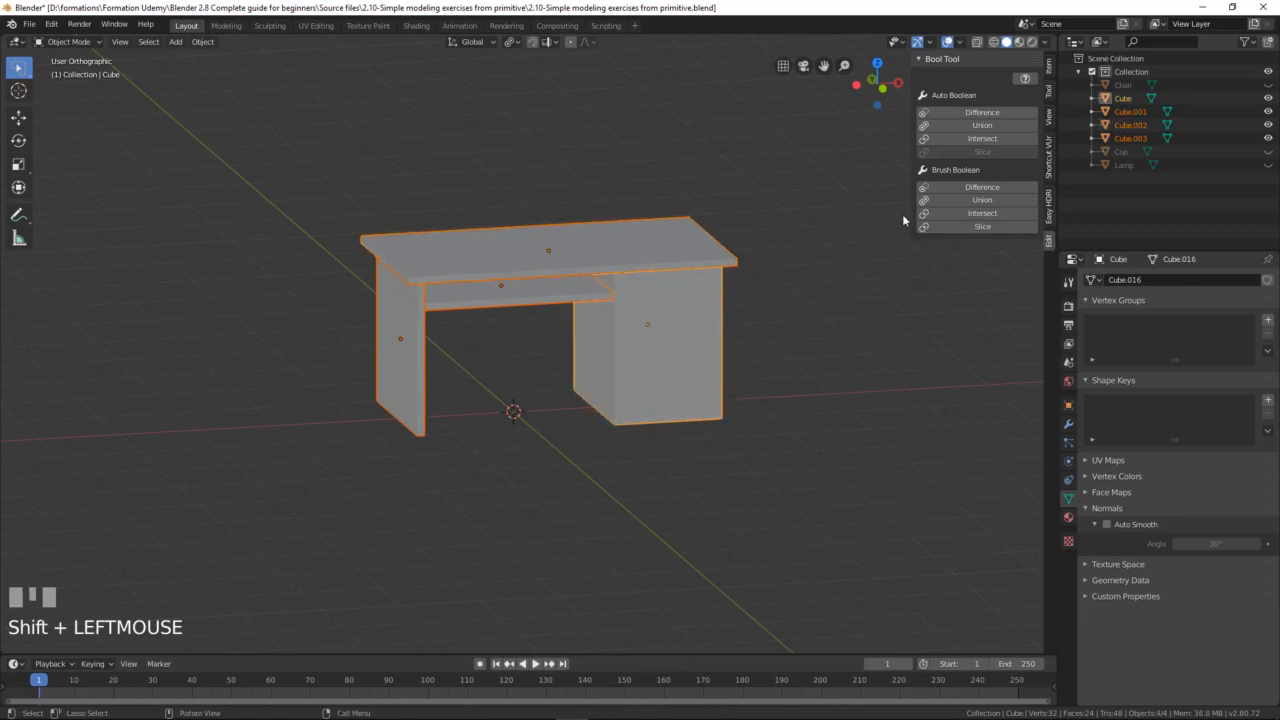
{"action": "left_click", "coordinate": [982, 113]}
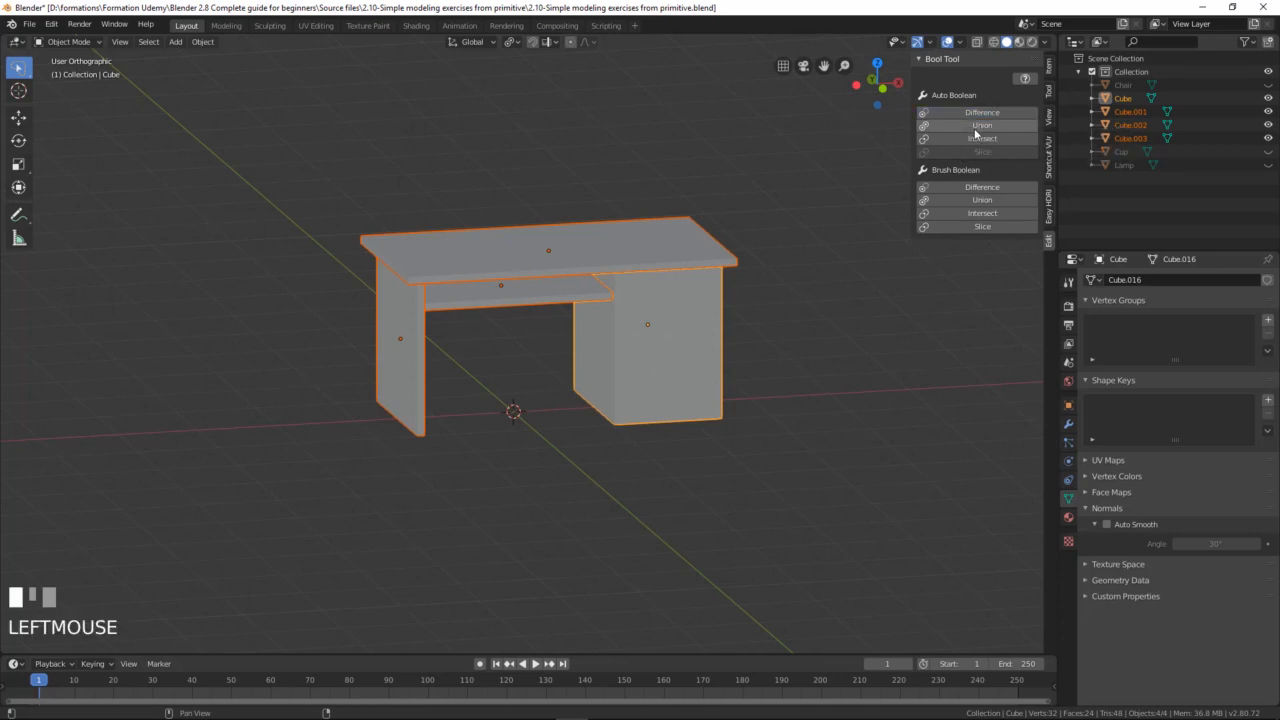
Step: Snap the 3D cursor to the selected desk object
{"action": "scroll", "coordinate": [573, 338], "scroll_direction": "down", "scroll_amount": 2}
{"action": "middle_click_drag", "start_coordinate": [573, 338], "coordinate": [630, 335]}
{"action": "scroll", "coordinate": [630, 335], "scroll_direction": "up", "scroll_amount": 1}
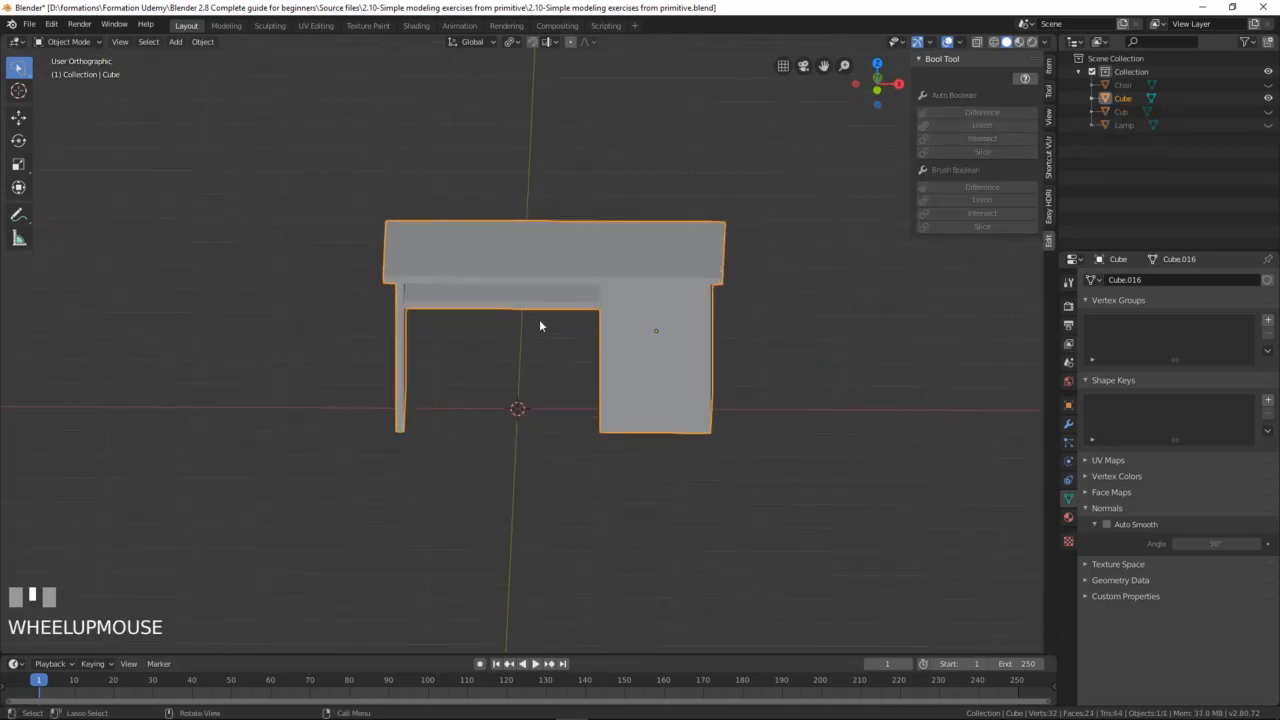
{"action": "middle_click_drag", "start_coordinate": [539, 326], "coordinate": [562, 312]}
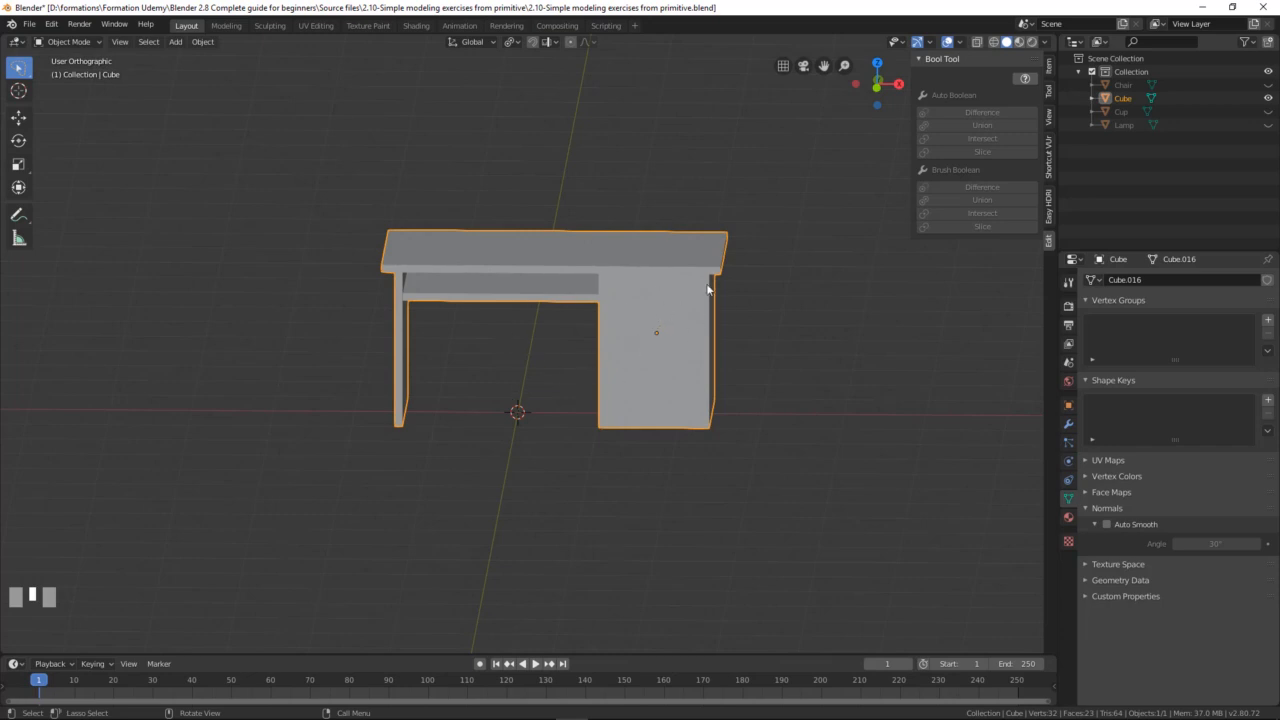
{"action": "middle_click_drag", "start_coordinate": [662, 318], "coordinate": [673, 316]}
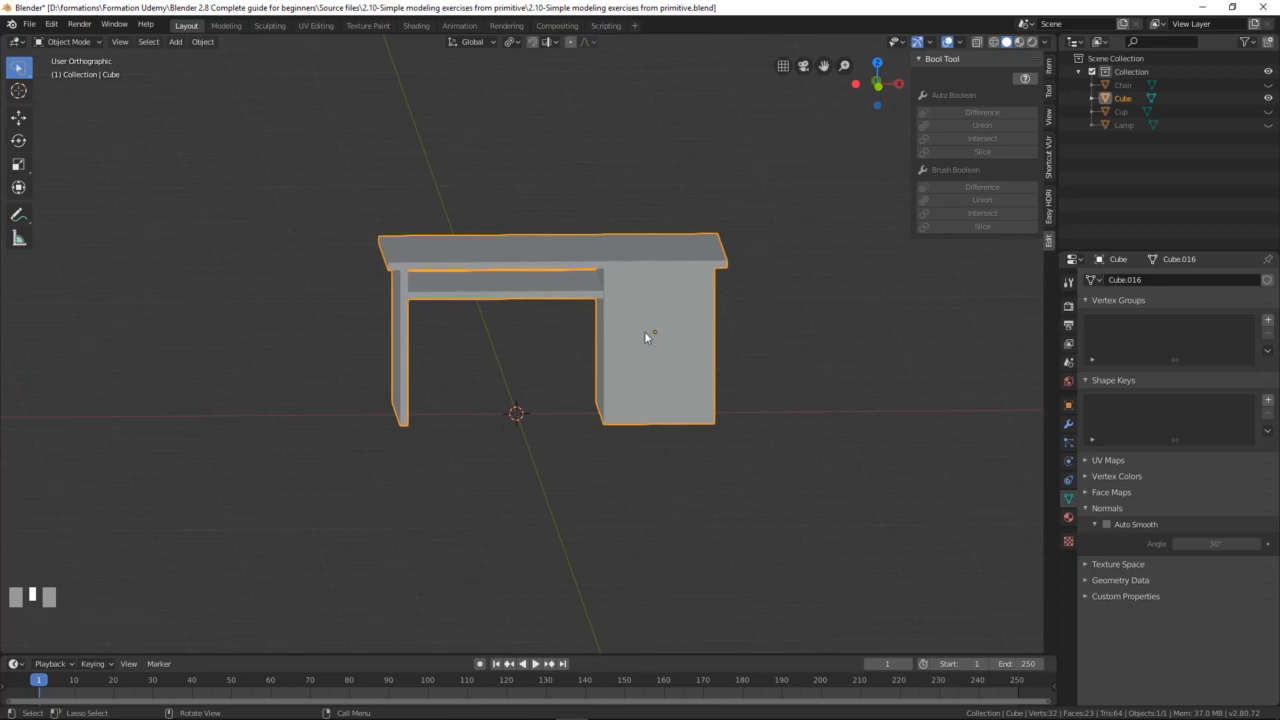
{"action": "key", "text": "shift"}
{"action": "key", "text": "shift+s"}
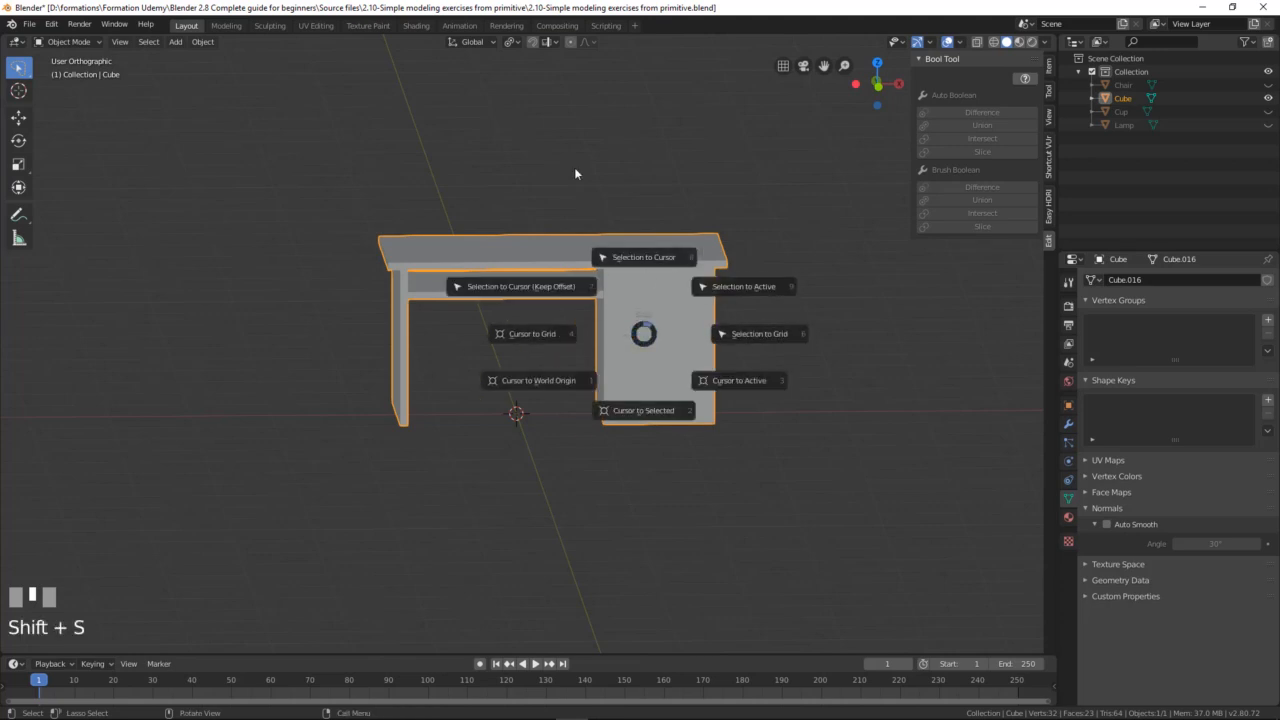
{"action": "right_click", "coordinate": [473, 193]}
{"action": "right_click", "coordinate": [644, 271]}
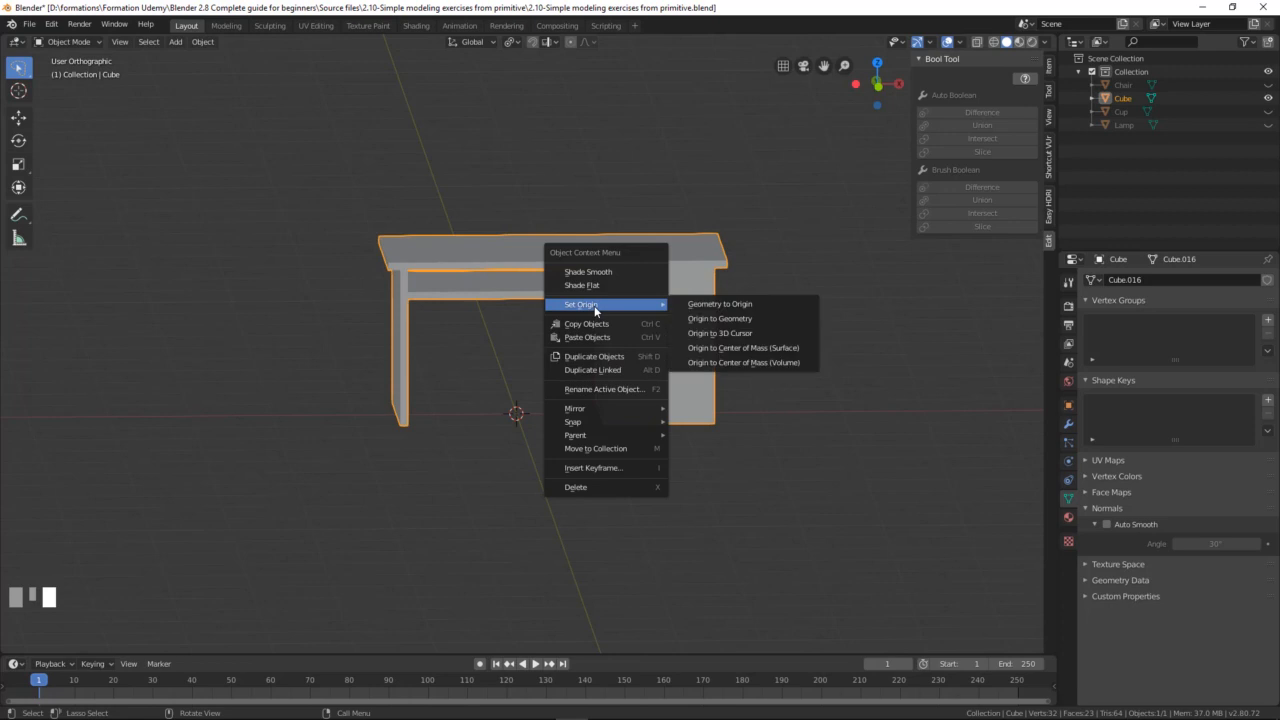
{"action": "mouse_move", "coordinate": [594, 422]}
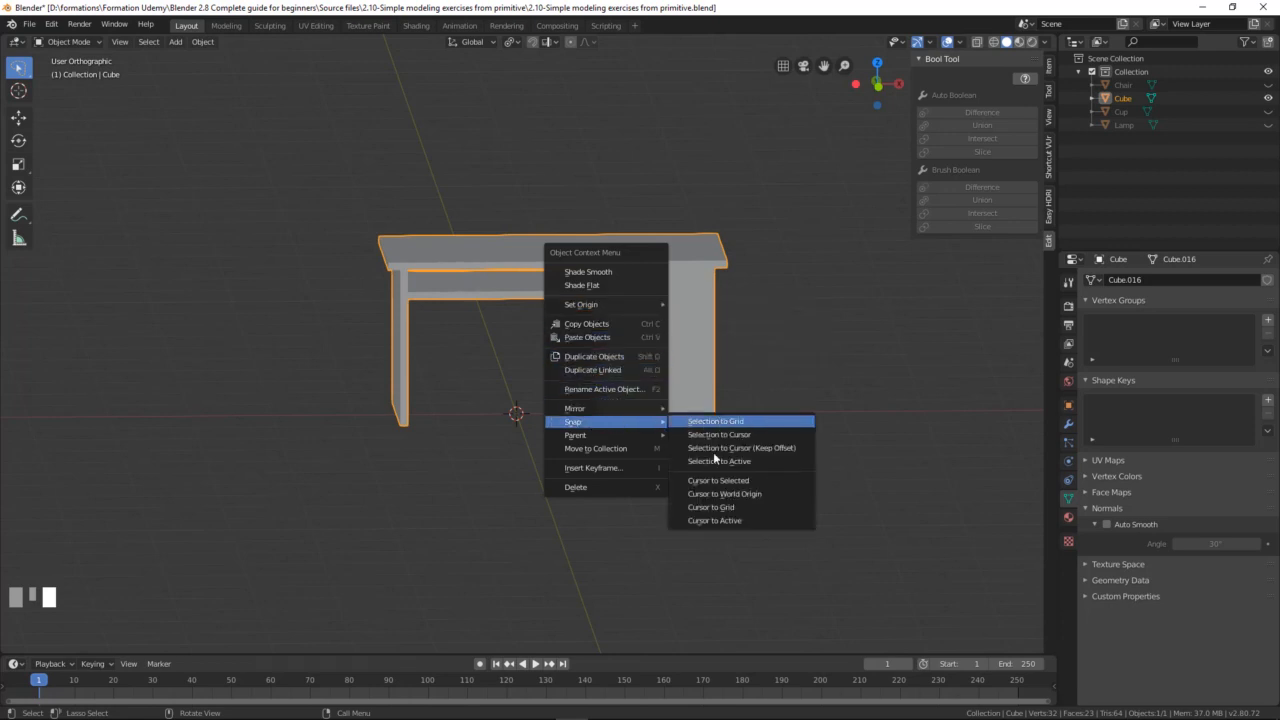
{"action": "key", "text": "shift+s"}
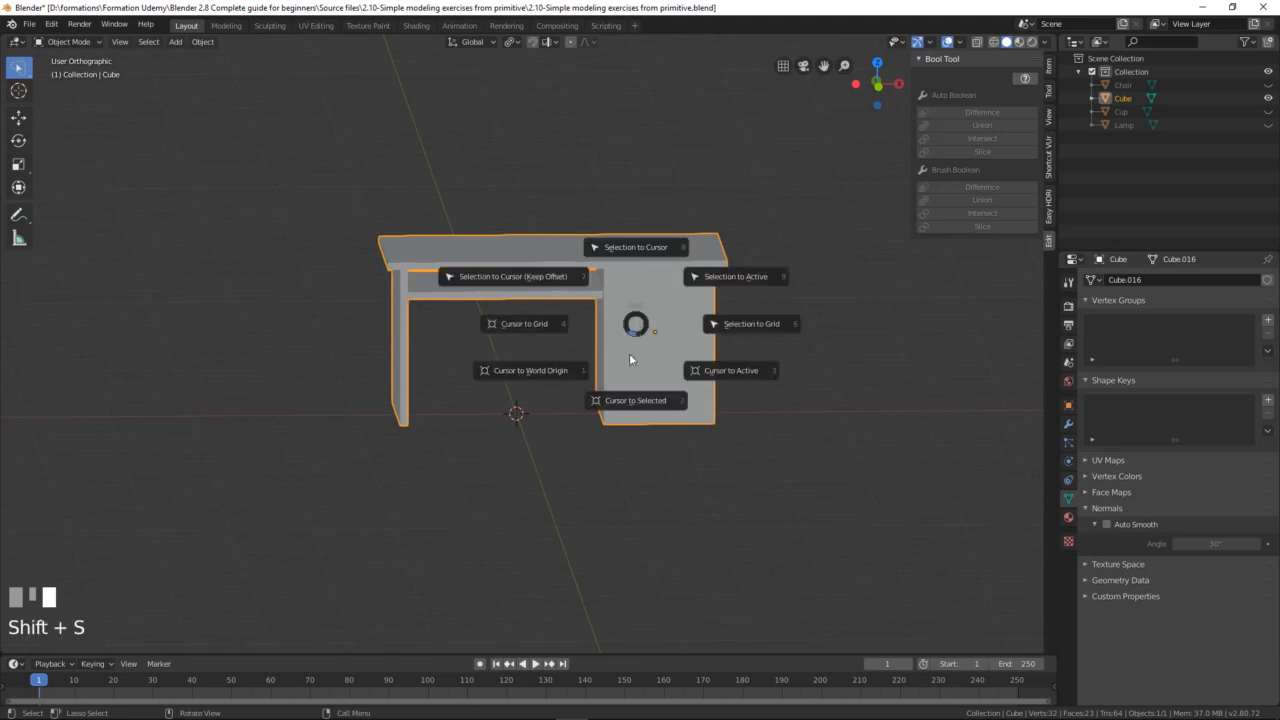
{"action": "left_click", "coordinate": [629, 405]}
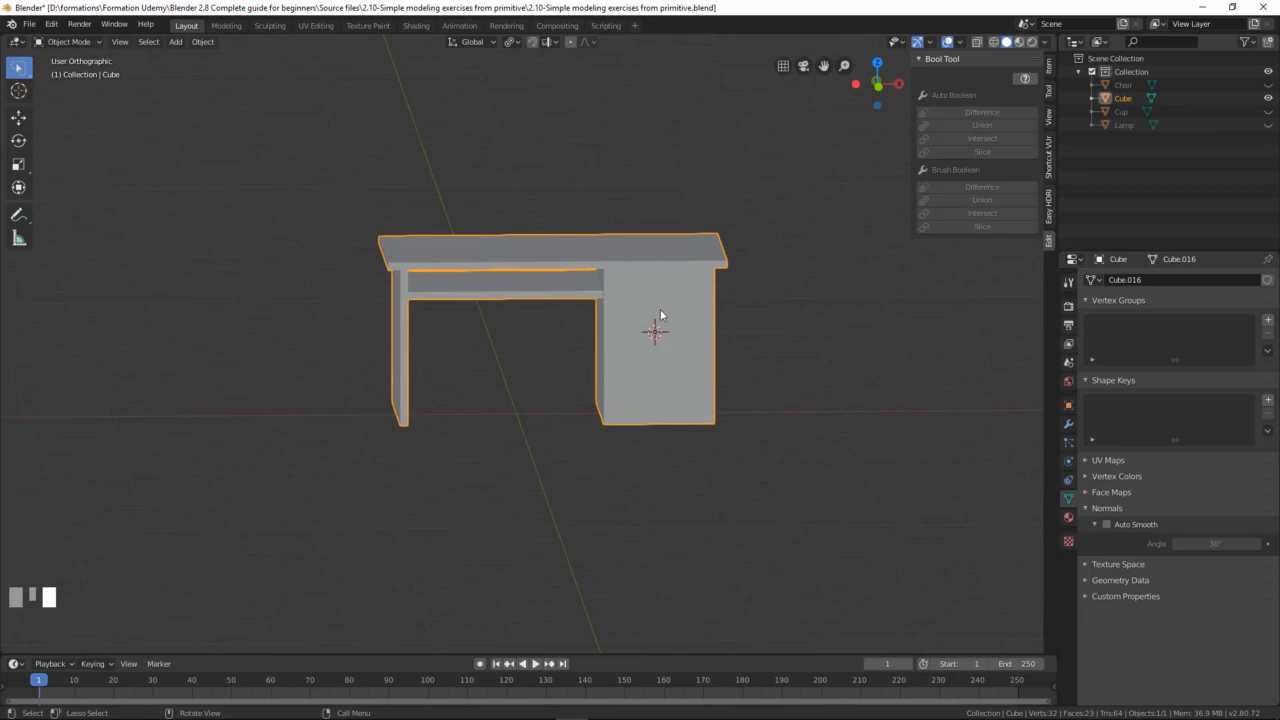
Step: Add a cube at the 3D cursor inside the desk's cabinet block and view it from the front
{"action": "key", "text": "shift+a"}
{"action": "mouse_move", "coordinate": [668, 308]}
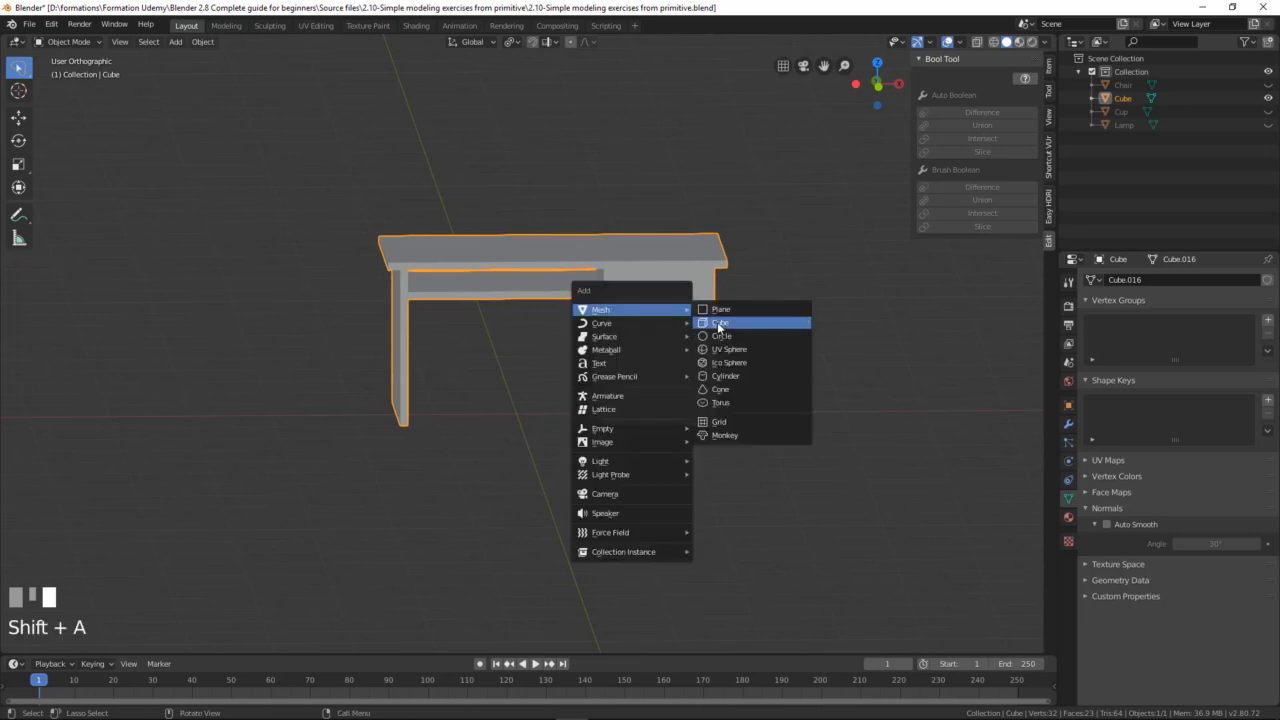
{"action": "left_click", "coordinate": [720, 324]}
{"action": "middle_click_drag", "start_coordinate": [753, 362], "coordinate": [731, 363]}
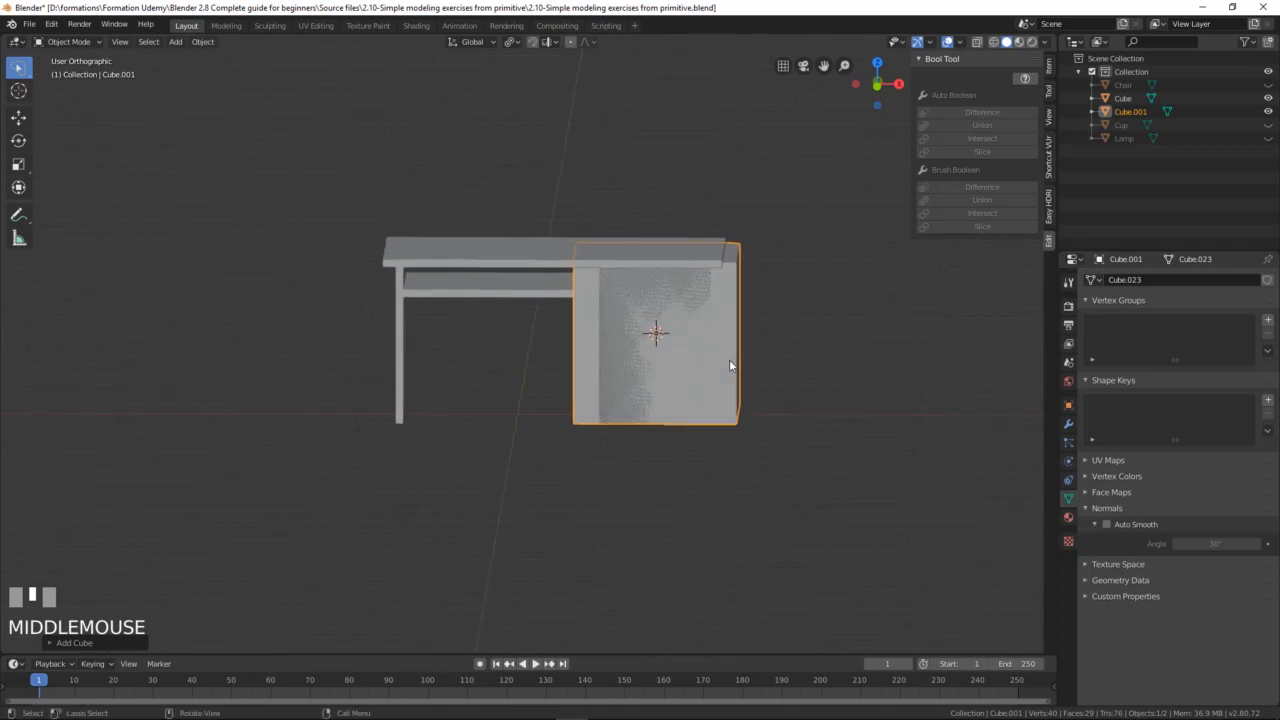
{"action": "key", "text": "KP_1"}
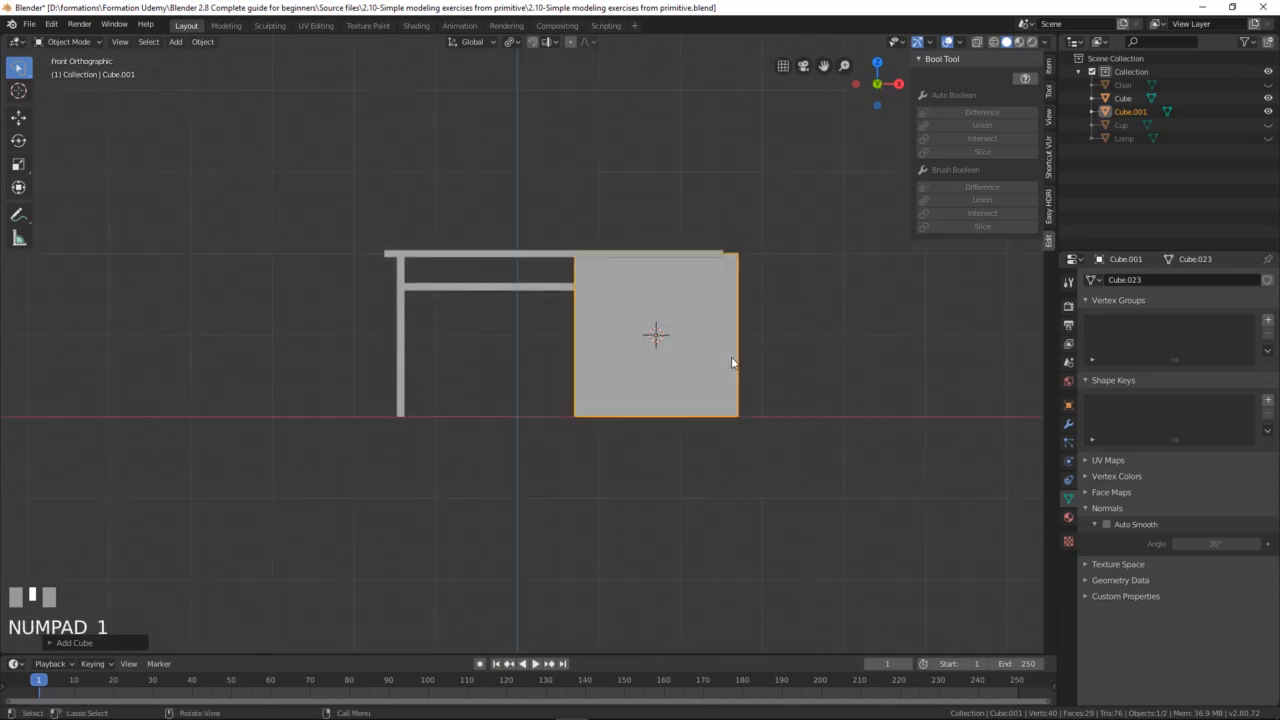
Step: In wireframe shading, scale the new cube to about 0.62 along X so it is slightly narrower than the cabinet block
{"action": "key", "text": "z"}
{"action": "left_click", "coordinate": [632, 364]}
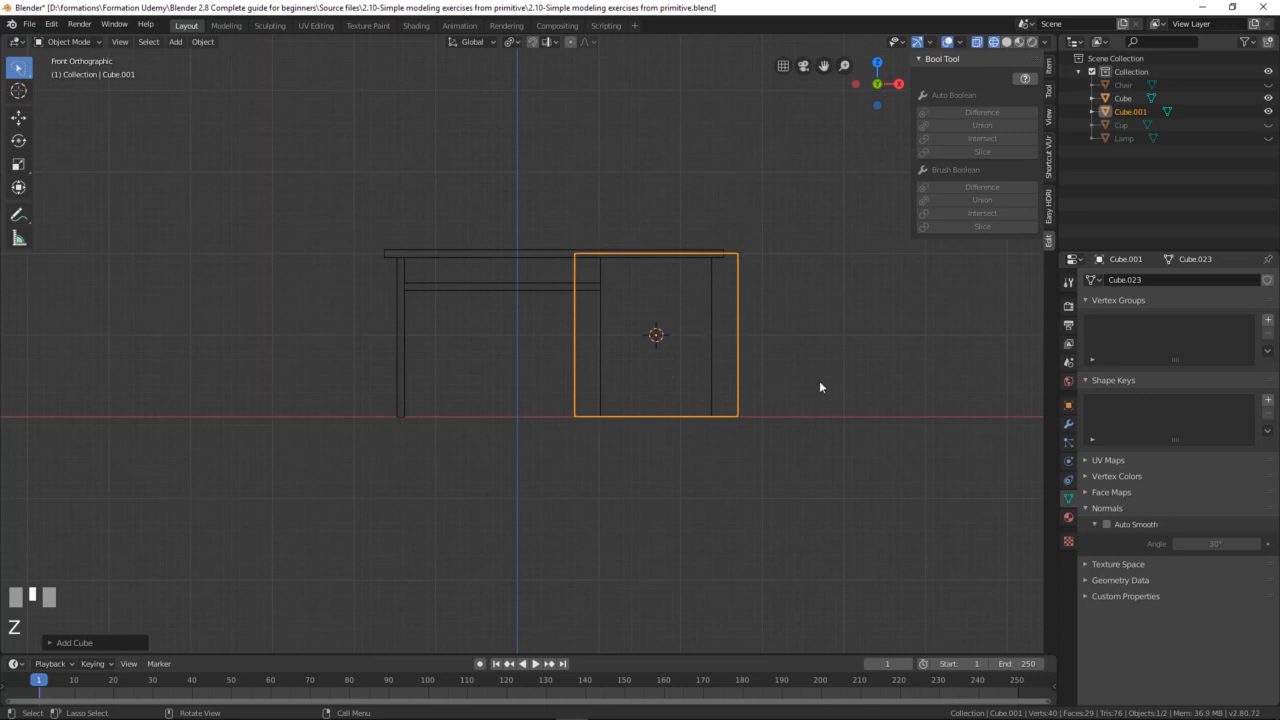
{"action": "key", "text": "s"}
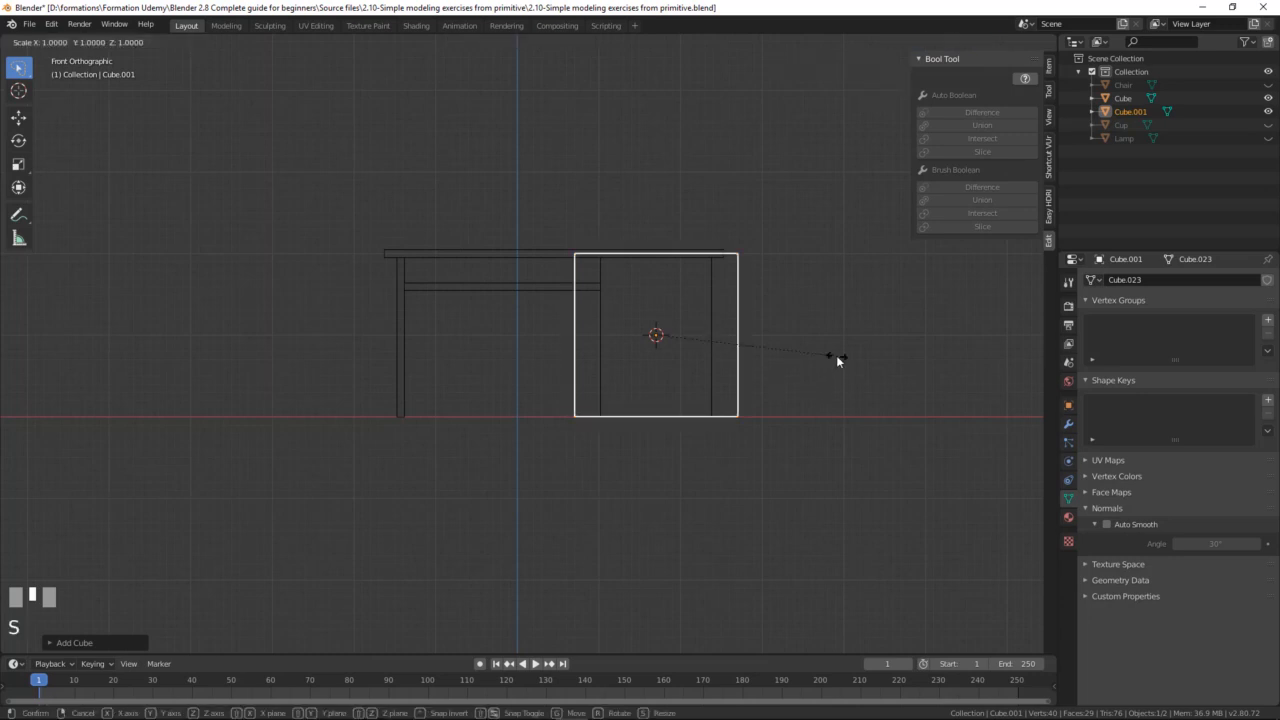
{"action": "key", "text": "x"}
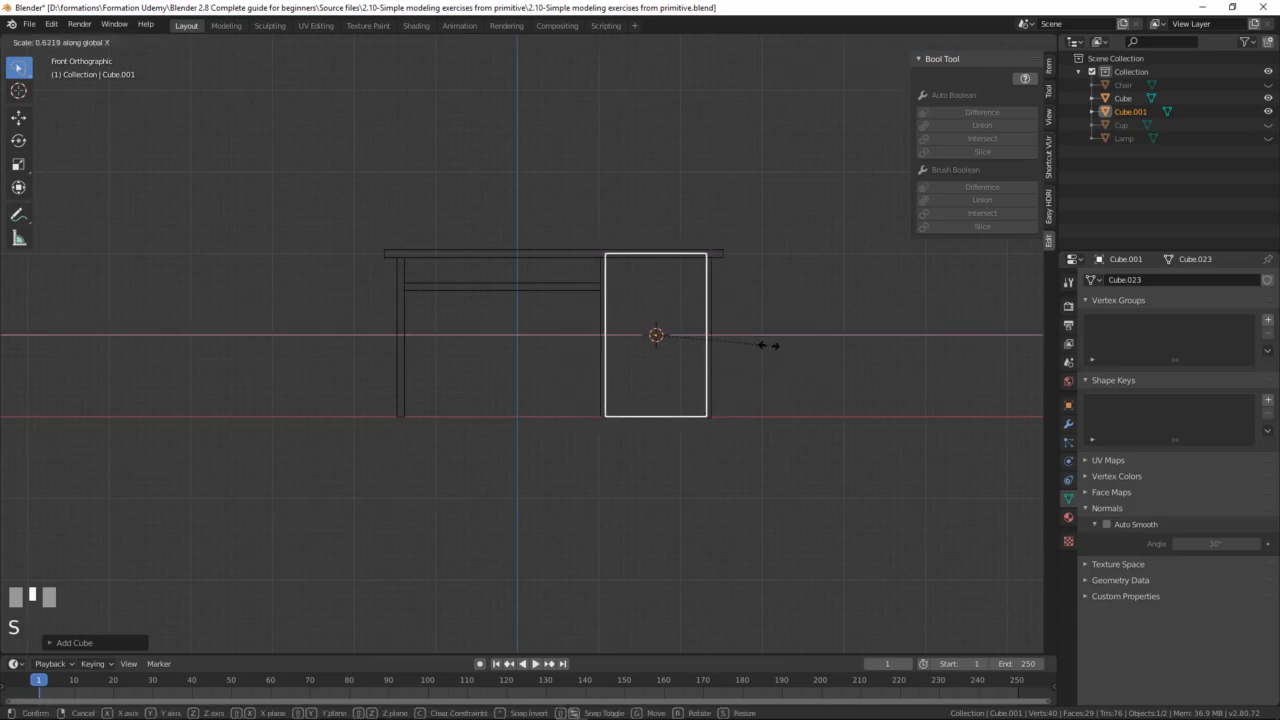
{"action": "left_click", "coordinate": [768, 345]}
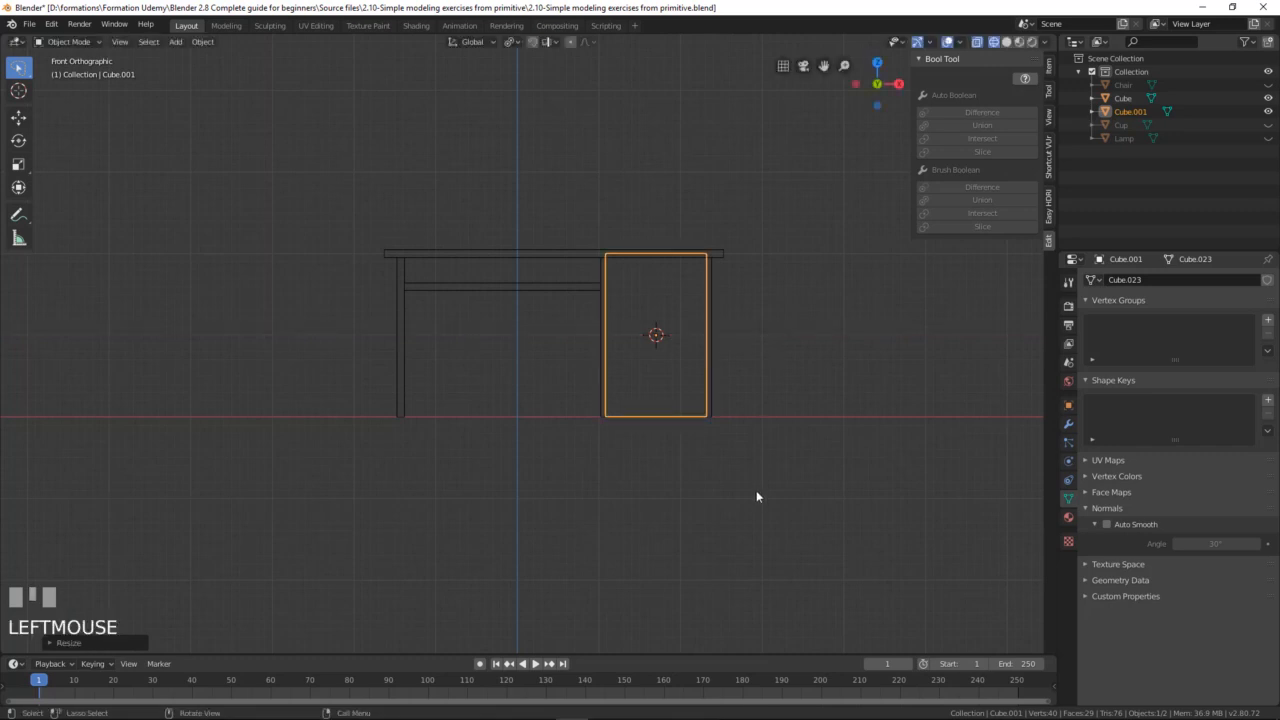
Step: Scale the cube to about 0.26 along Z to give it the height of one drawer
{"action": "key", "text": "s"}
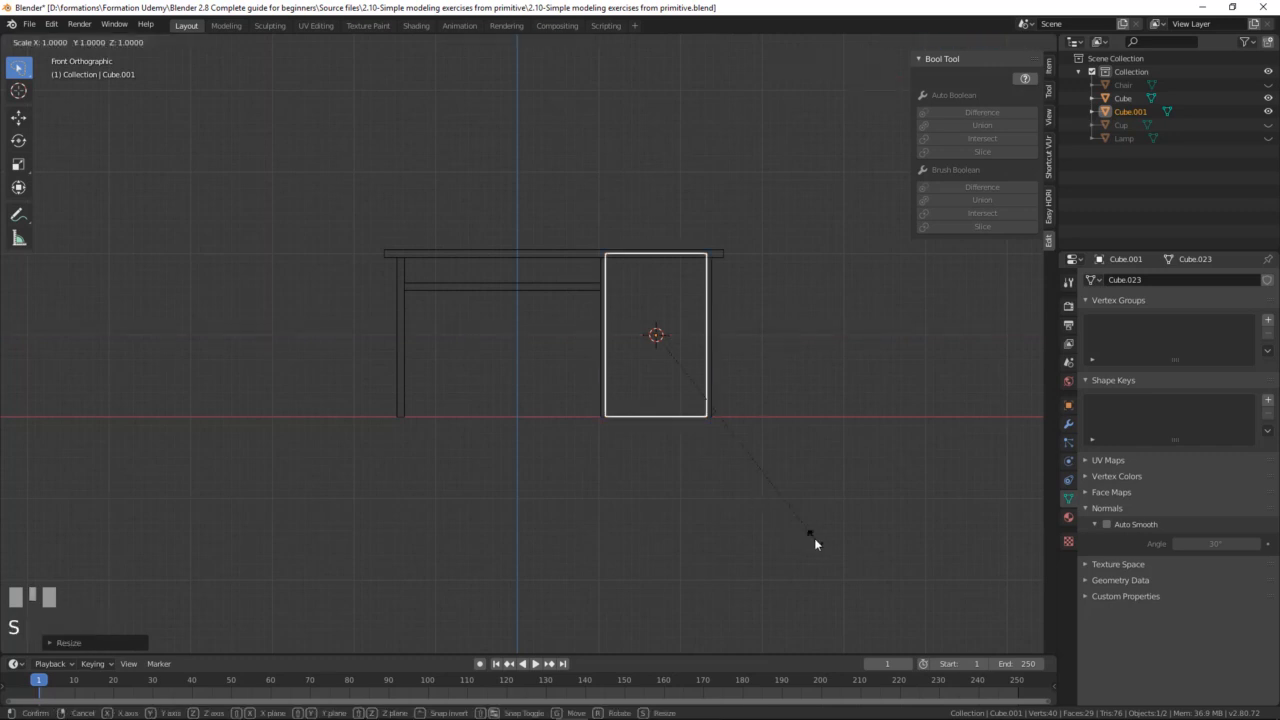
{"action": "key", "text": "z"}
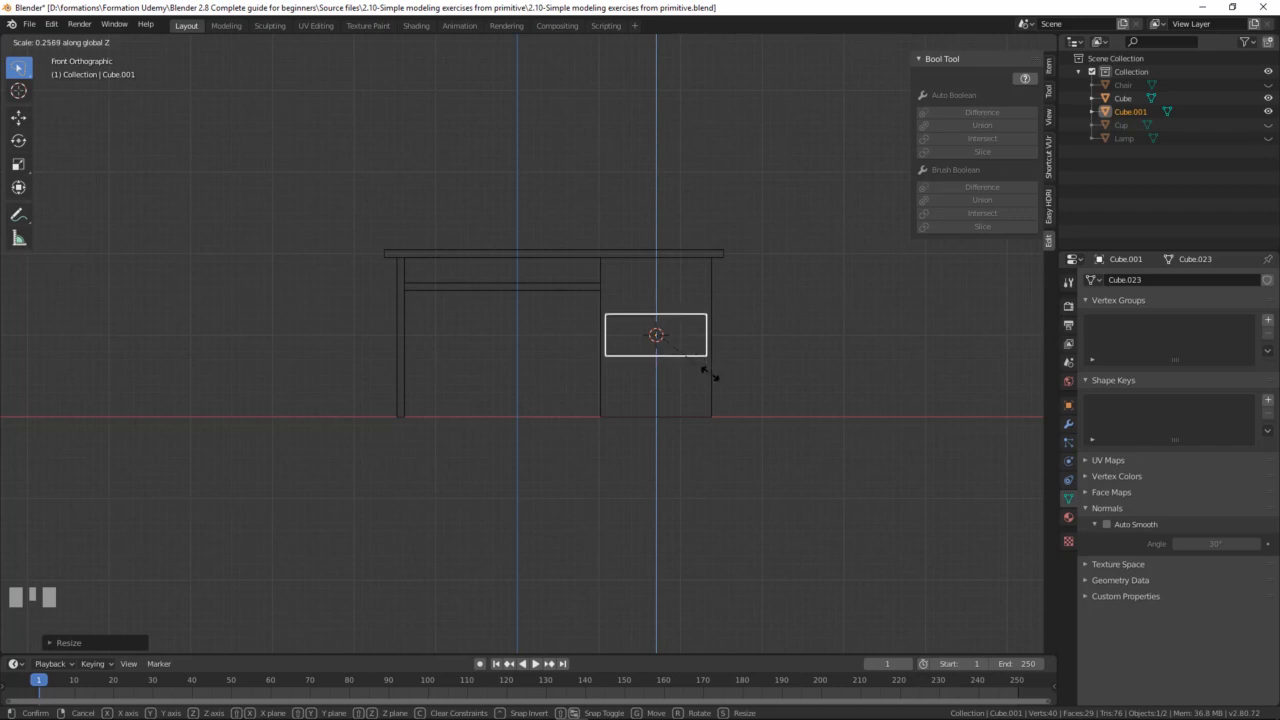
{"action": "left_click", "coordinate": [714, 377]}
Step: Duplicate the drawer block and move the copy about 0.62 m up along Z, just under the desktop
{"action": "scroll", "coordinate": [771, 389], "scroll_direction": "up", "scroll_amount": 2}
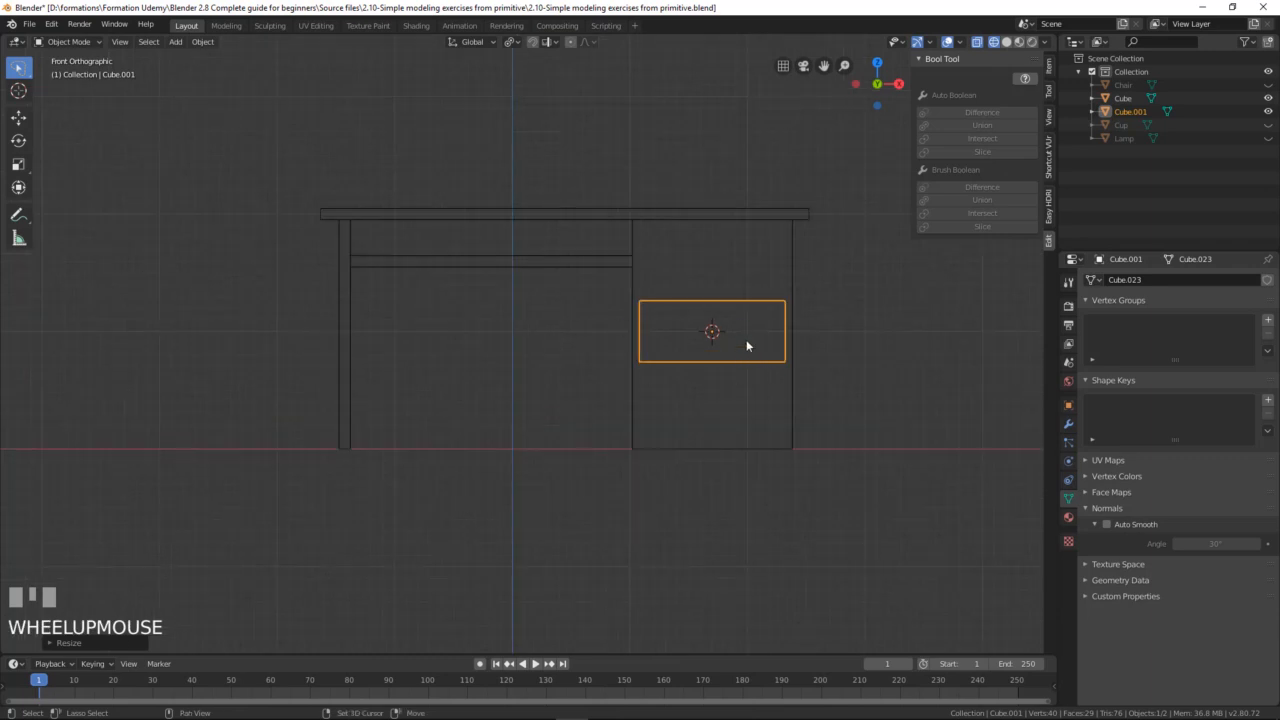
{"action": "middle_click_drag", "start_coordinate": [746, 346], "coordinate": [670, 343], "text": "shift"}
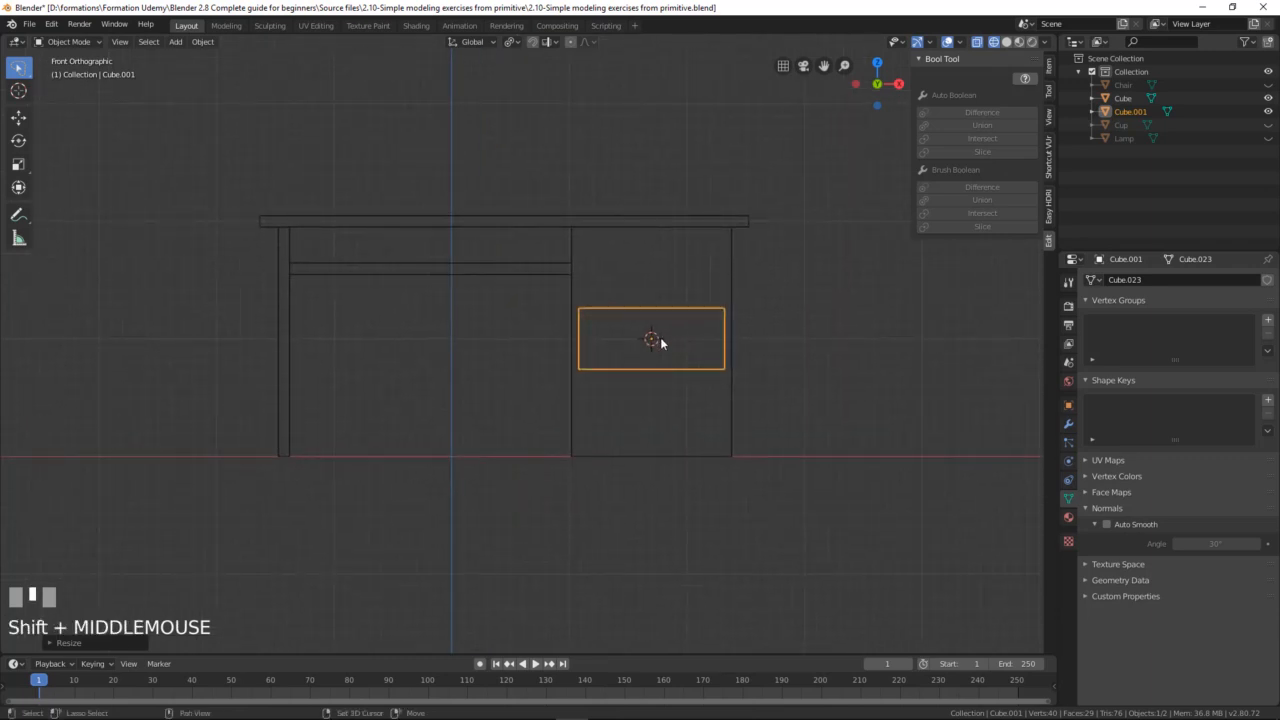
{"action": "key", "text": "shift+d"}
{"action": "key", "text": "z"}
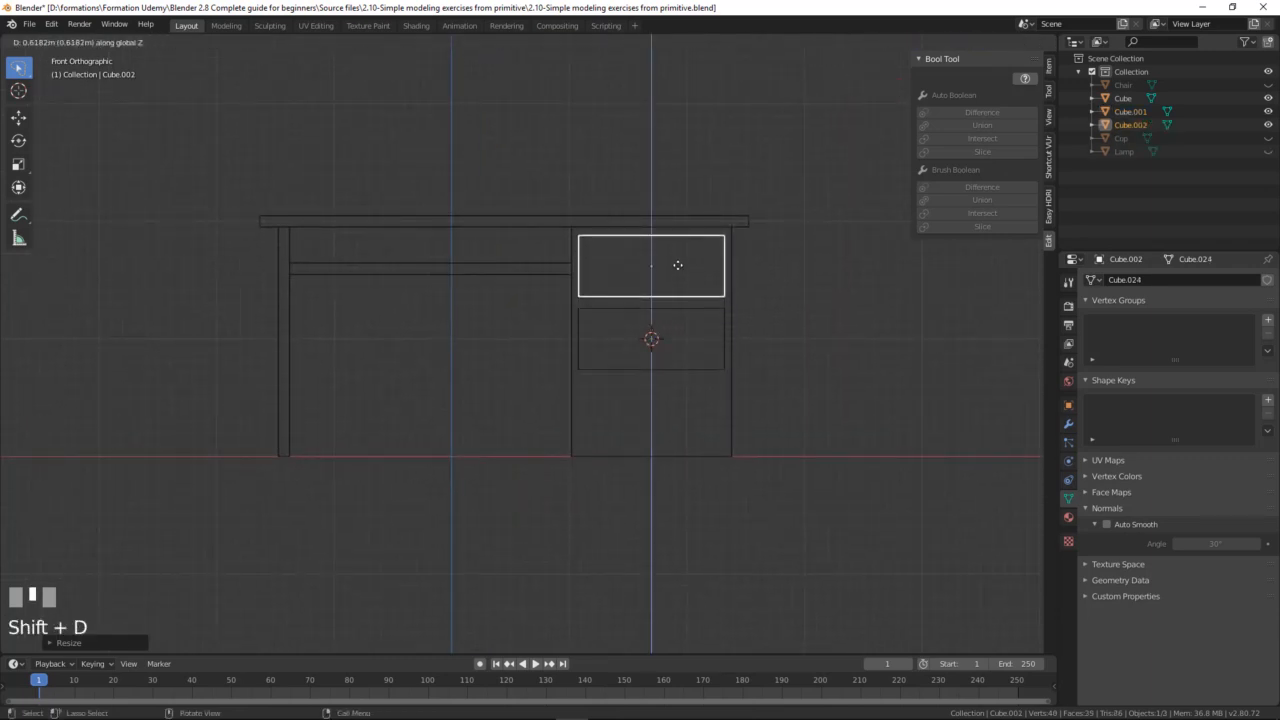
{"action": "left_click", "coordinate": [677, 265]}
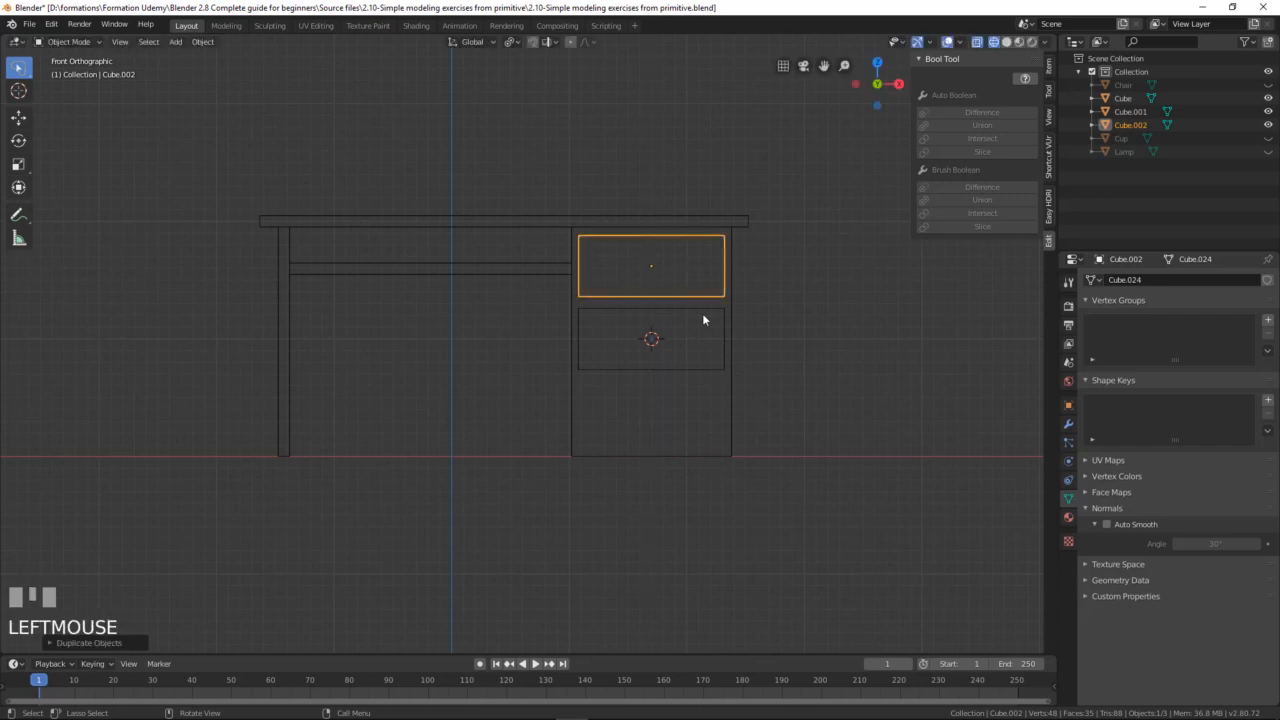
Step: Duplicate the middle drawer block about 0.63 m down along Z and return to solid shading in an angled view
{"action": "left_click", "coordinate": [680, 370]}
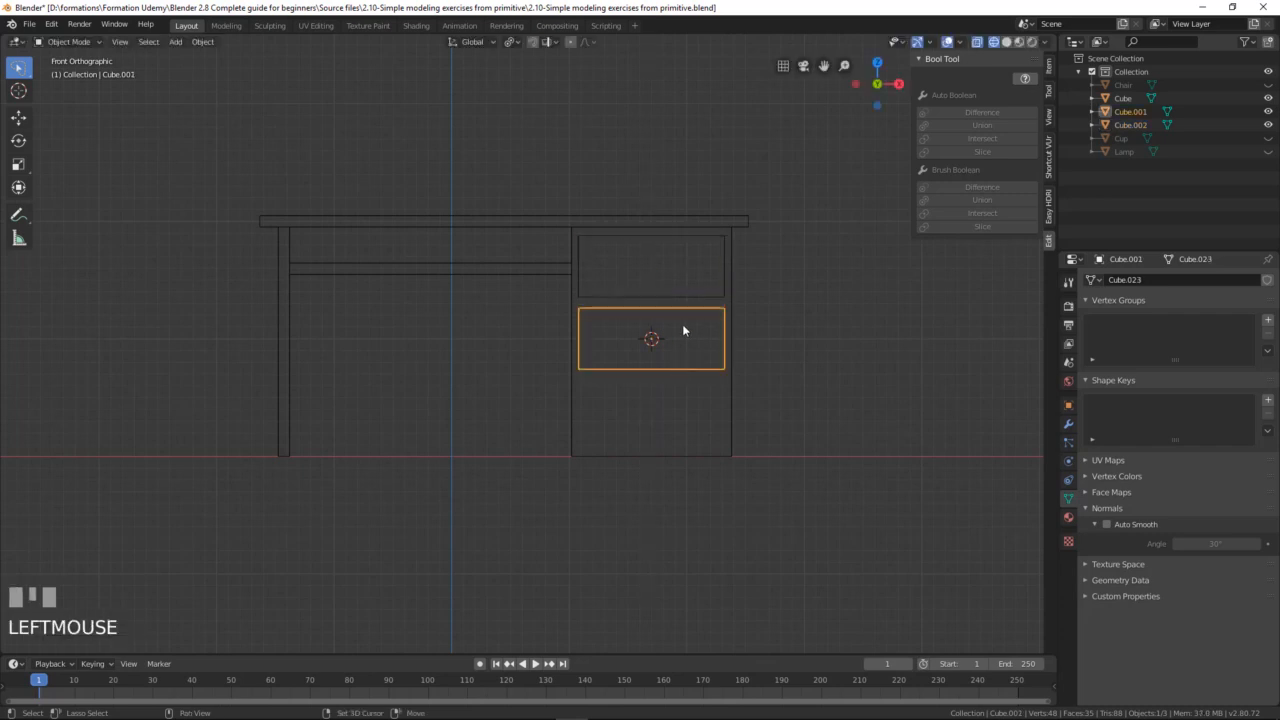
{"action": "key", "text": "shift+d"}
{"action": "key", "text": "z"}
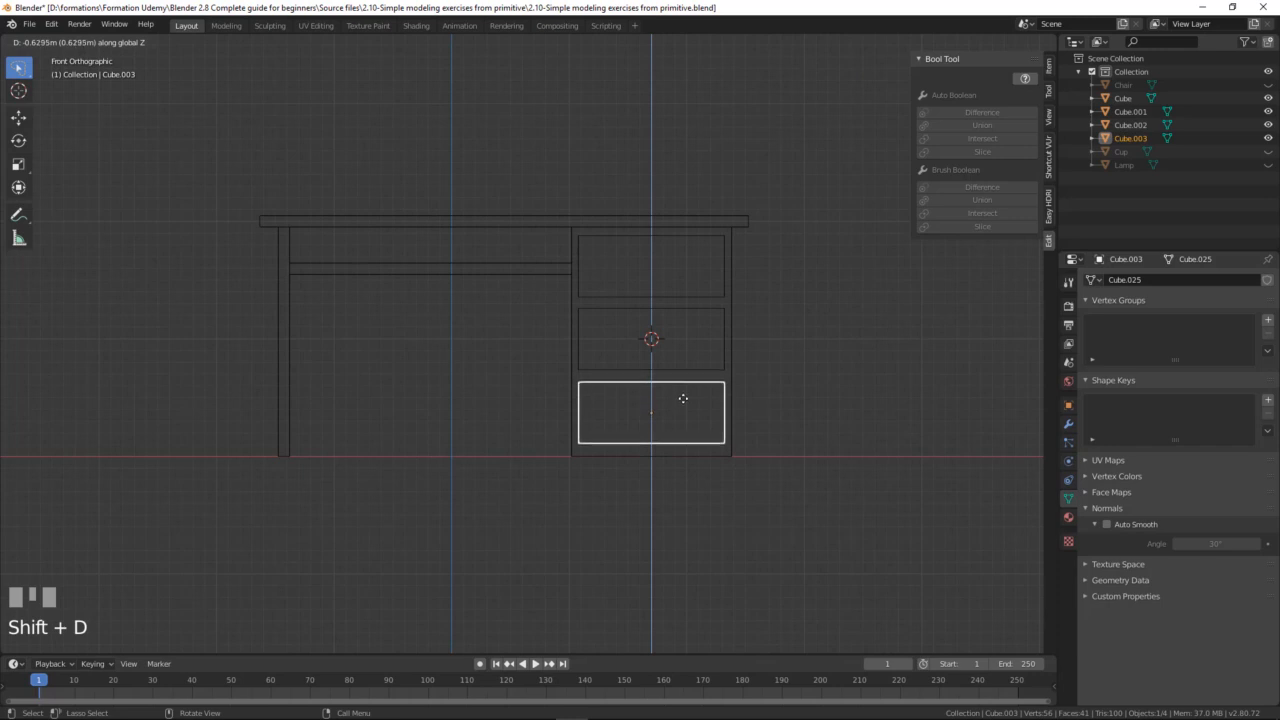
{"action": "left_click", "coordinate": [682, 396]}
{"action": "middle_click_drag", "start_coordinate": [700, 323], "coordinate": [592, 344]}
{"action": "key", "text": "z"}
{"action": "left_click", "coordinate": [677, 344]}
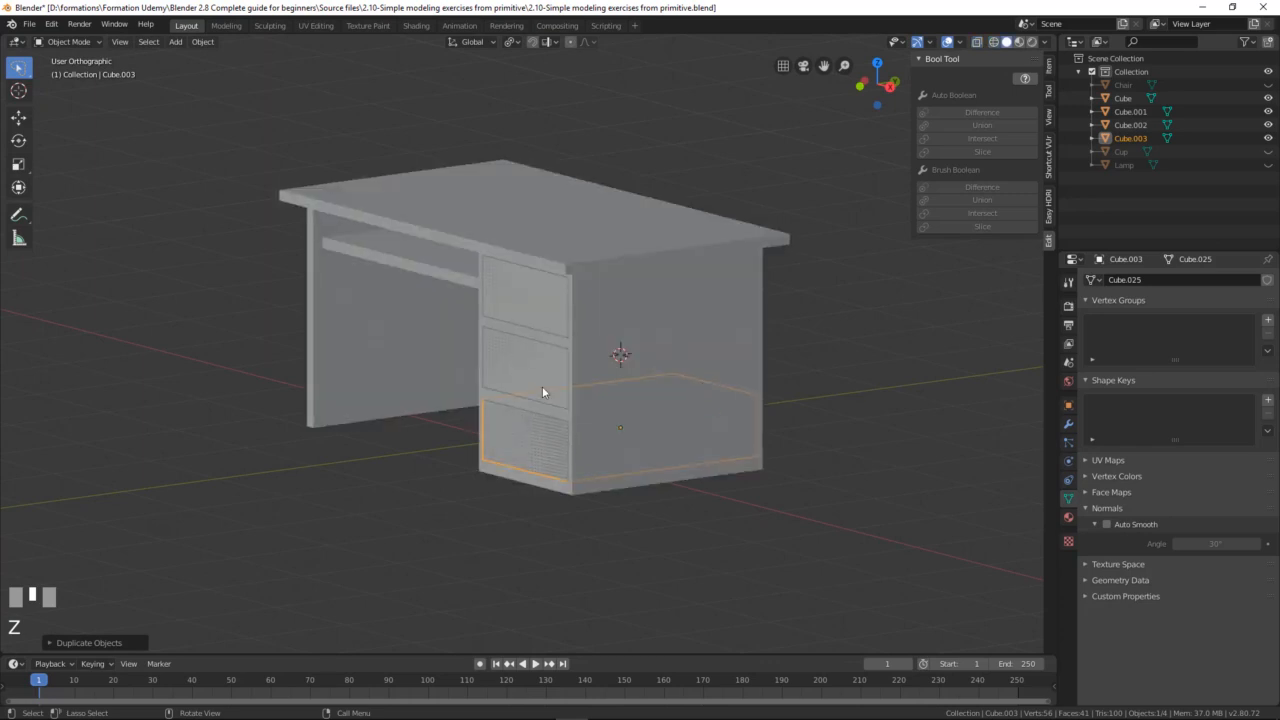
Step: Move all three drawer blocks together about 0.04 m along negative Y so they protrude slightly from the cabinet front
{"action": "middle_click_drag", "start_coordinate": [542, 386], "coordinate": [566, 297]}
{"action": "left_click", "coordinate": [554, 346]}
{"action": "left_click", "coordinate": [569, 303]}
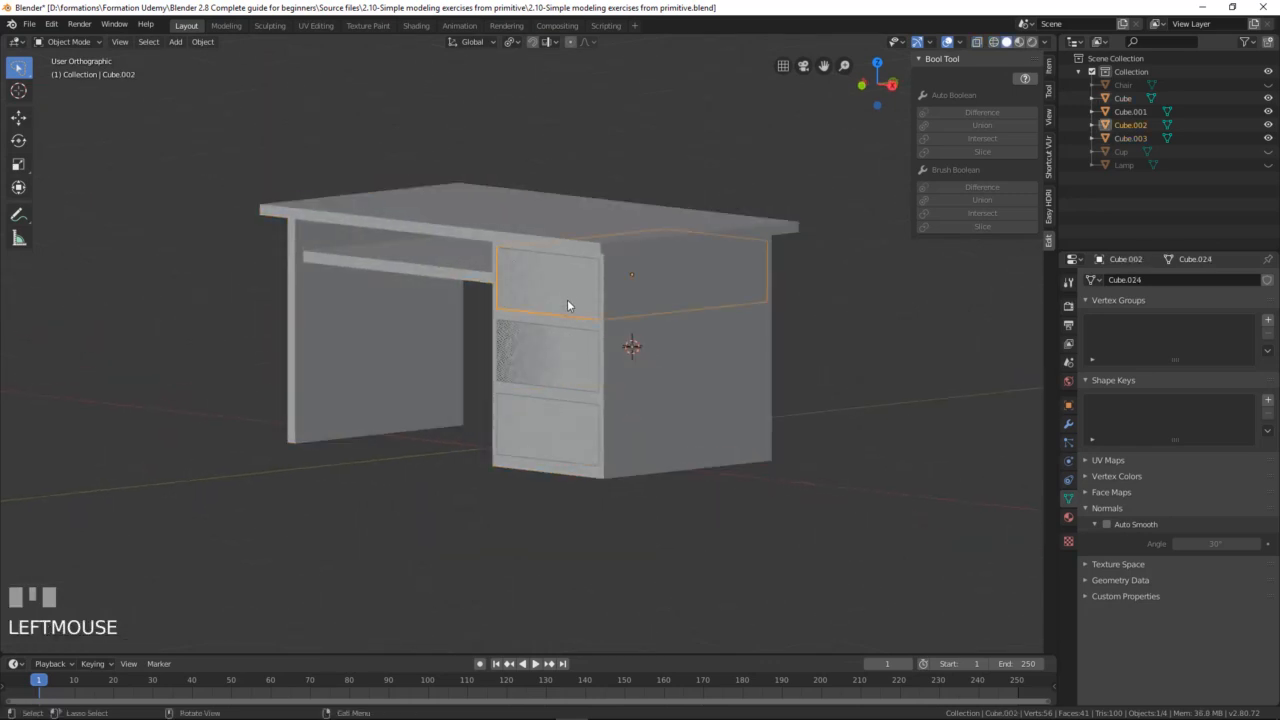
{"action": "left_click", "coordinate": [561, 340], "text": "shift"}
{"action": "left_click", "coordinate": [580, 306]}
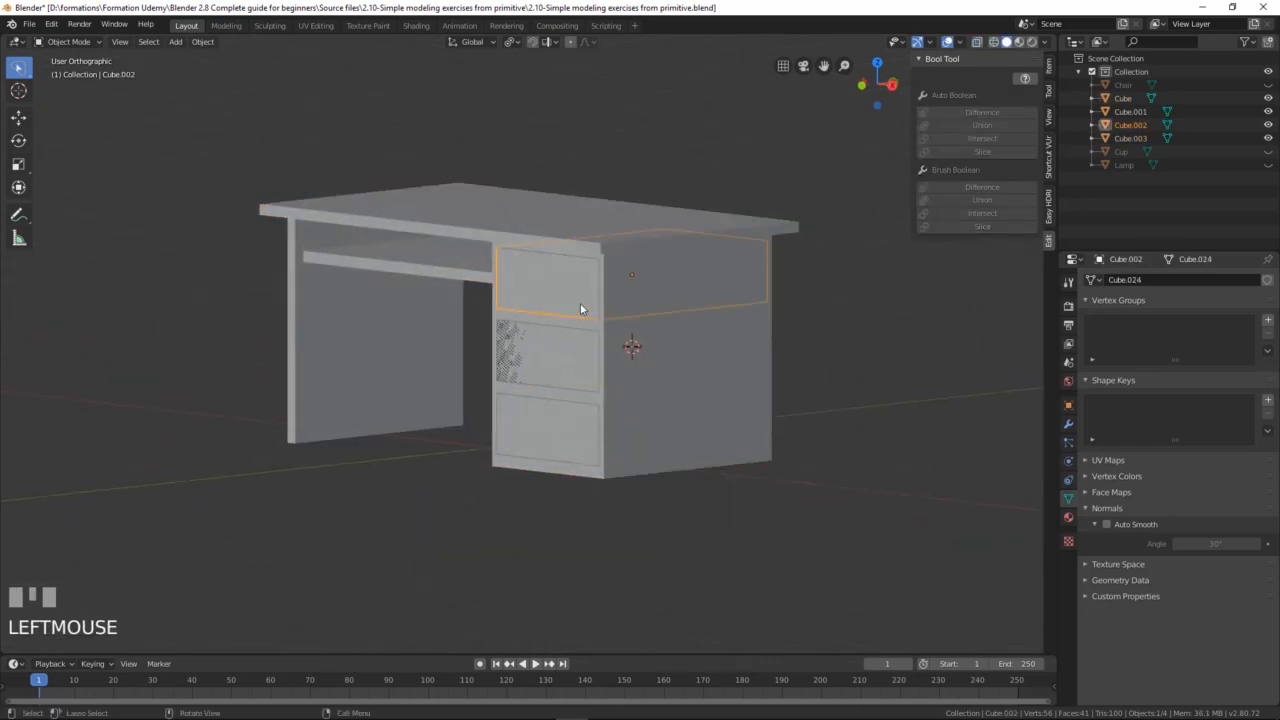
{"action": "key", "text": "z"}
{"action": "left_click", "coordinate": [496, 308]}
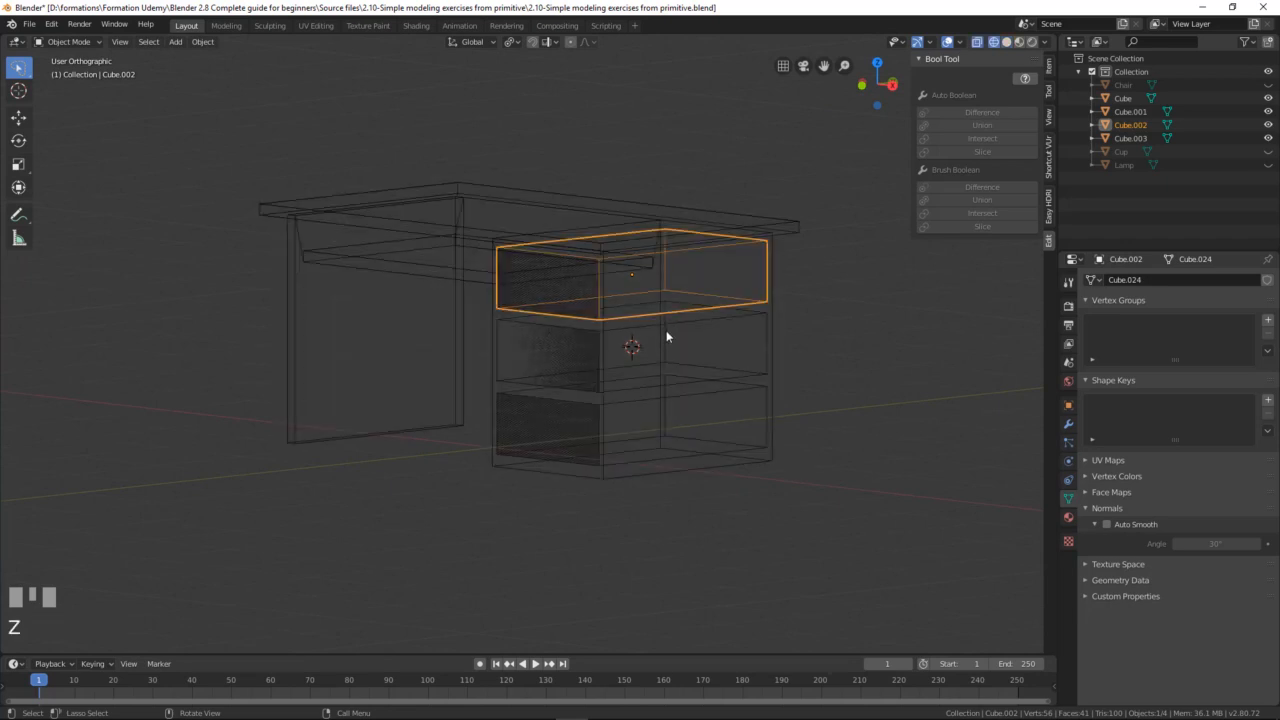
{"action": "left_click", "coordinate": [668, 325], "text": "shift"}
{"action": "left_click", "coordinate": [653, 396], "text": "shift"}
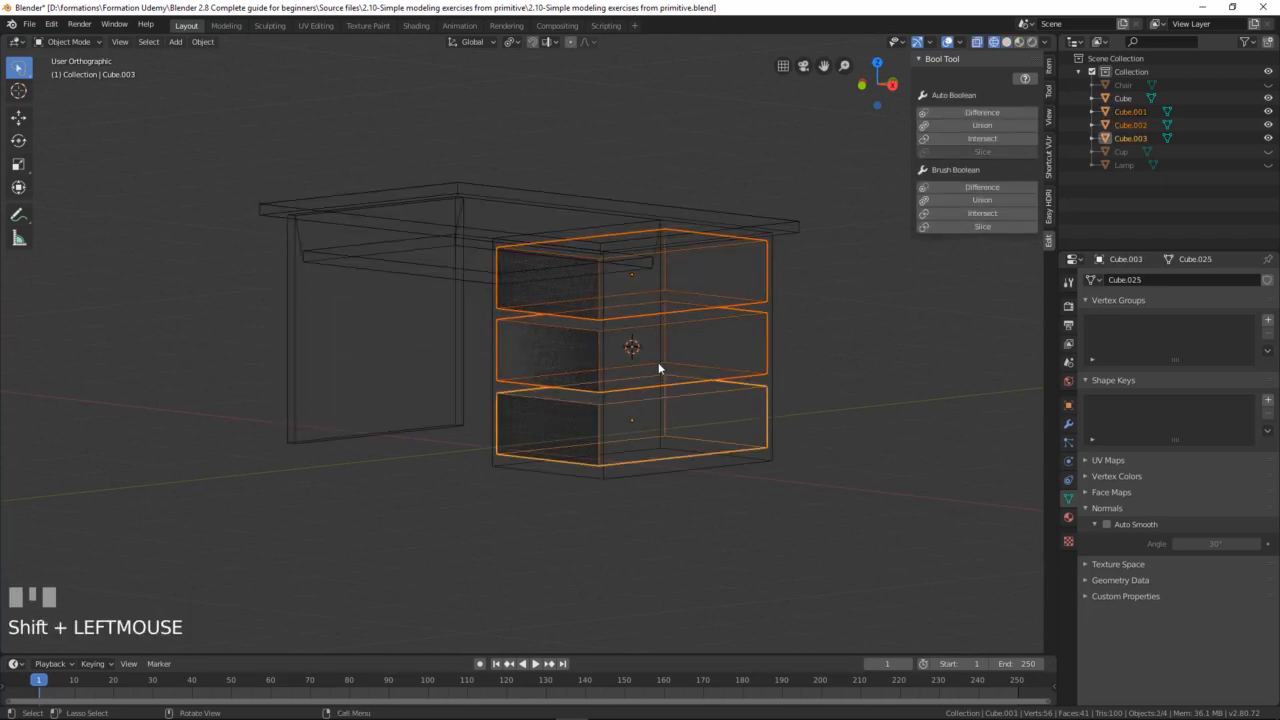
{"action": "key", "text": "z"}
{"action": "left_click", "coordinate": [746, 360]}
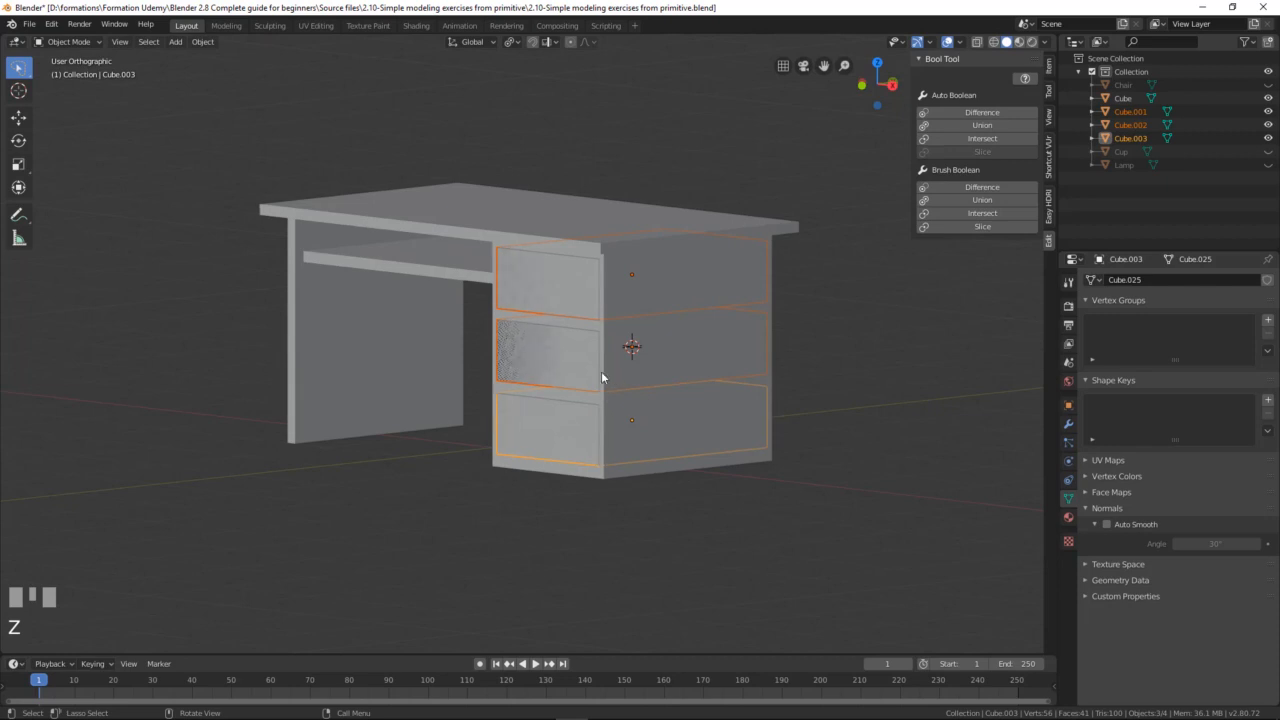
{"action": "key", "text": "g"}
{"action": "key", "text": "y"}
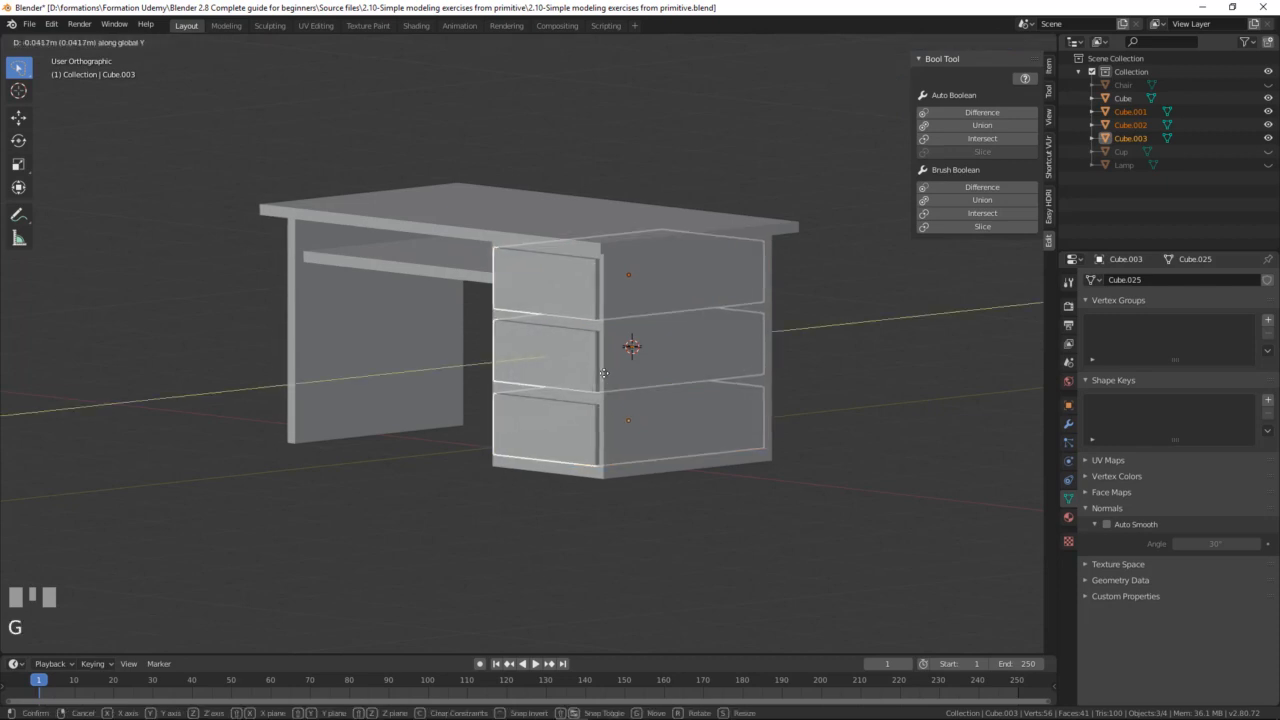
{"action": "left_click", "coordinate": [604, 372]}
{"action": "middle_click_drag", "start_coordinate": [604, 372], "coordinate": [593, 286]}
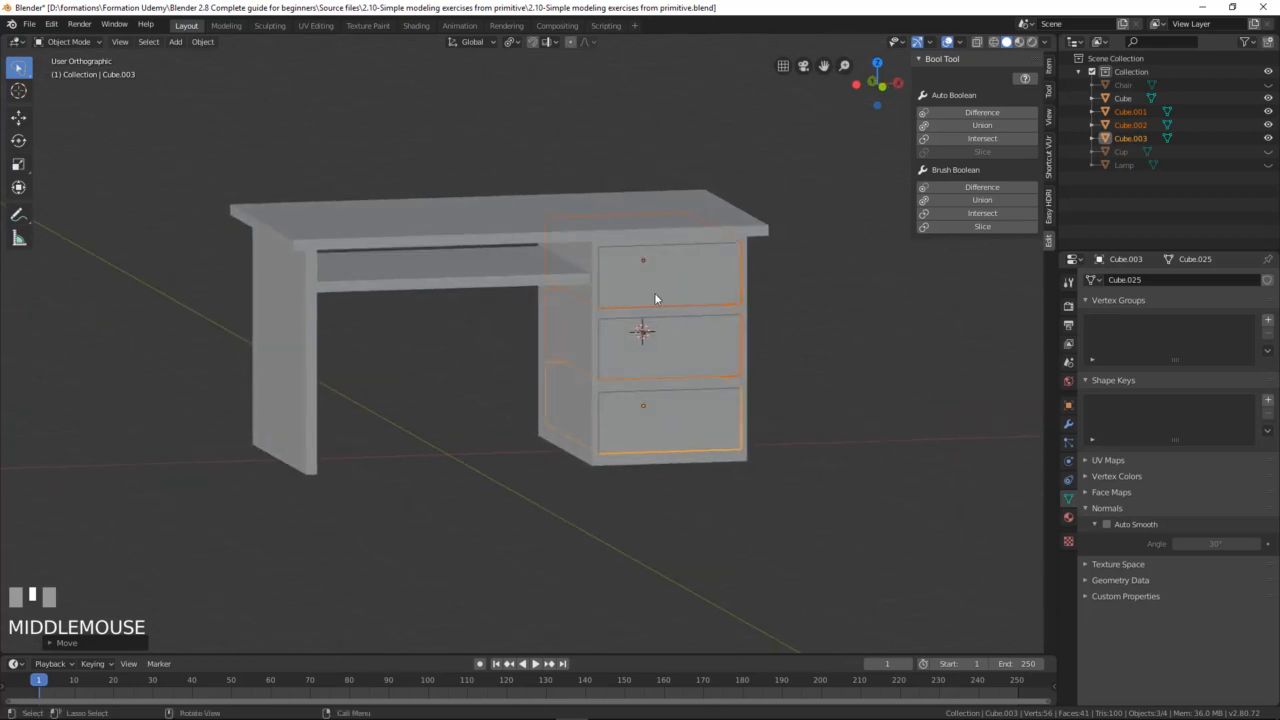
Step: Duplicate the three drawer blocks and place the copies 3 m along X, beside the desk
{"action": "scroll", "coordinate": [655, 320], "scroll_direction": "down", "scroll_amount": 3}
{"action": "scroll", "coordinate": [640, 260], "scroll_direction": "up", "scroll_amount": 3}
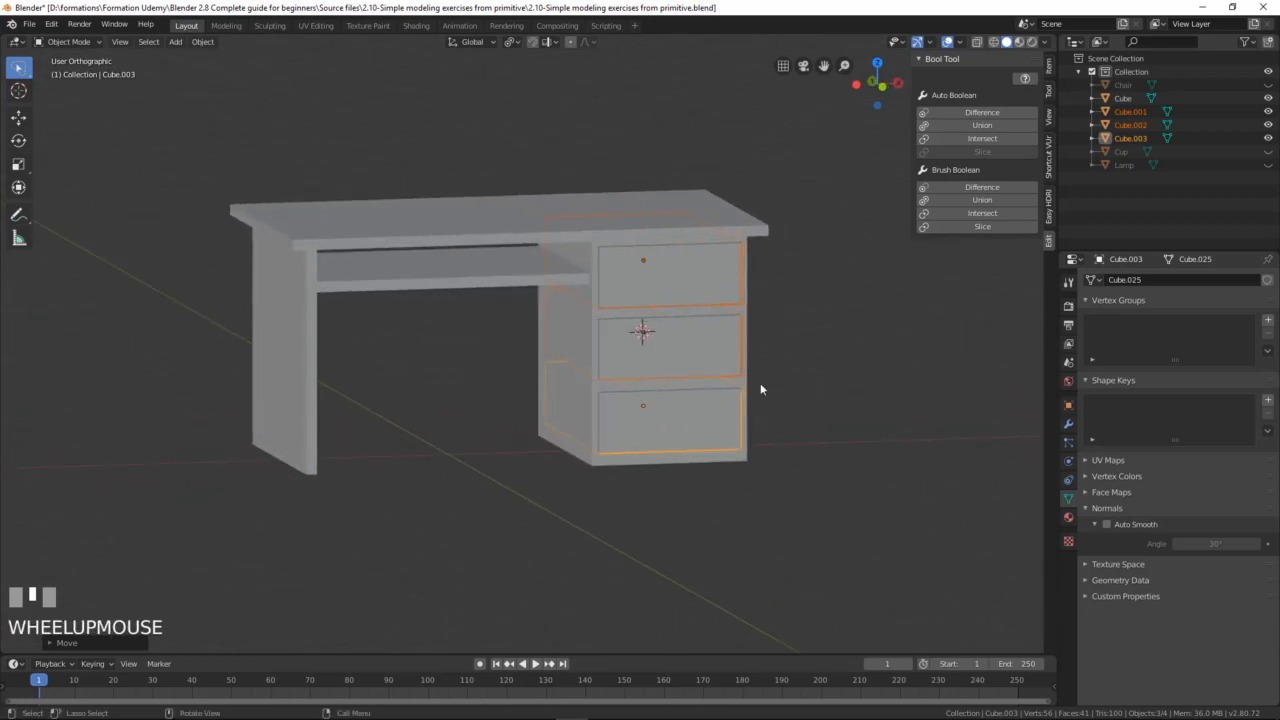
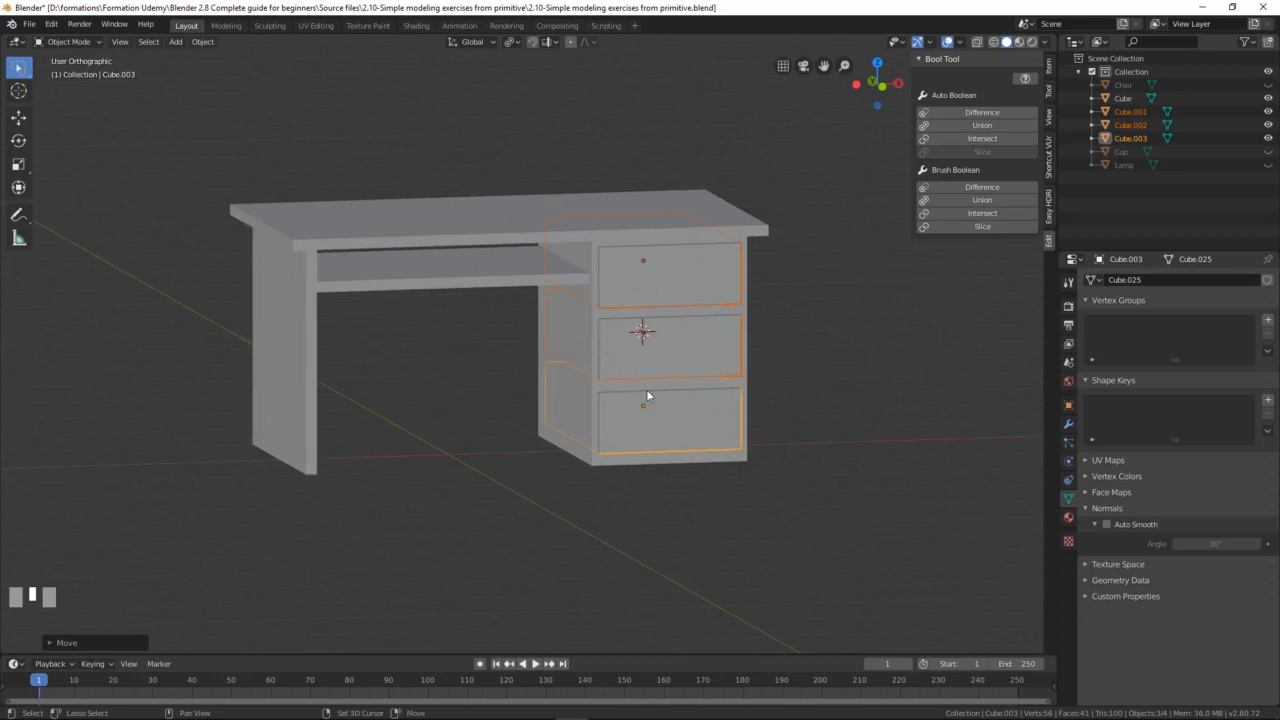
{"action": "key", "text": "shift+d"}
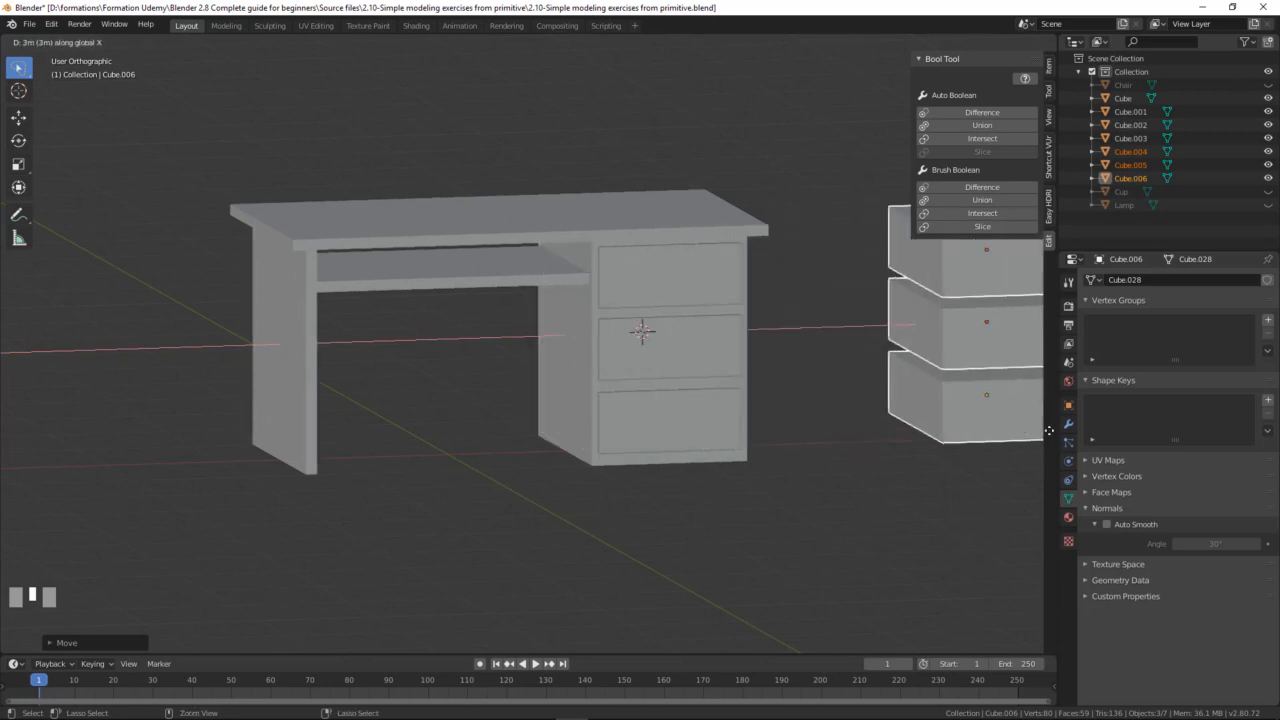
{"action": "left_click", "coordinate": [995, 433]}
{"action": "scroll", "coordinate": [886, 422], "scroll_direction": "down", "scroll_amount": 3}
{"action": "middle_click_drag", "start_coordinate": [886, 422], "coordinate": [627, 296]}
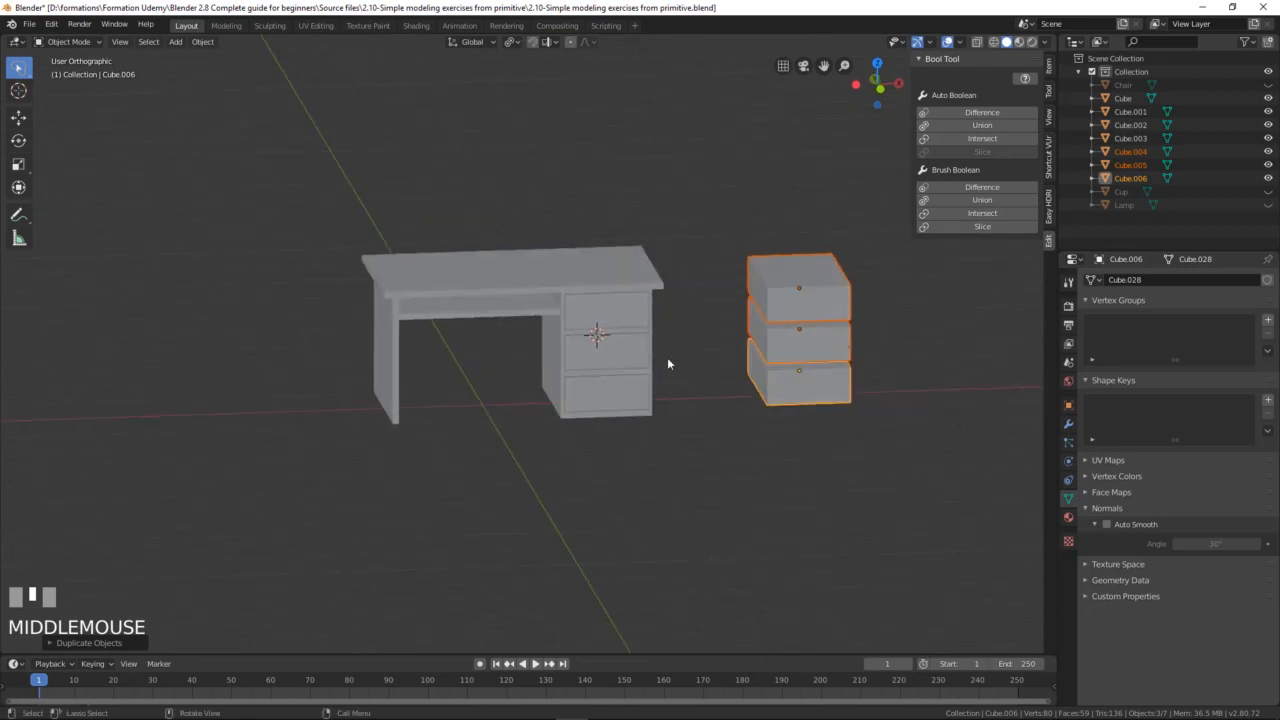
{"action": "scroll", "coordinate": [667, 364], "scroll_direction": "up", "scroll_amount": 3}
{"action": "middle_click_drag", "start_coordinate": [714, 469], "coordinate": [696, 360]}
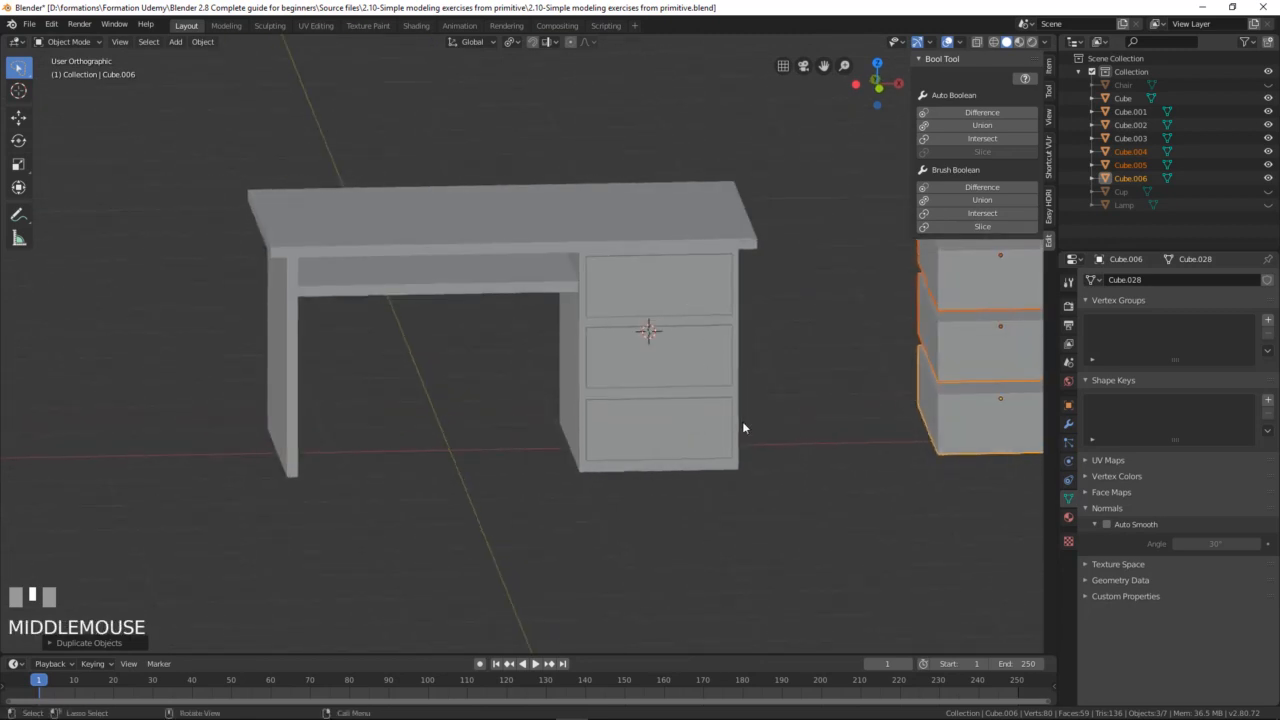
Step: Cut the three original drawer blocks out of the desk with an Auto Boolean Difference to form the drawer openings
{"action": "middle_click_drag", "start_coordinate": [742, 421], "coordinate": [675, 349]}
{"action": "left_click", "coordinate": [650, 303]}
{"action": "left_click", "coordinate": [656, 354], "text": "shift"}
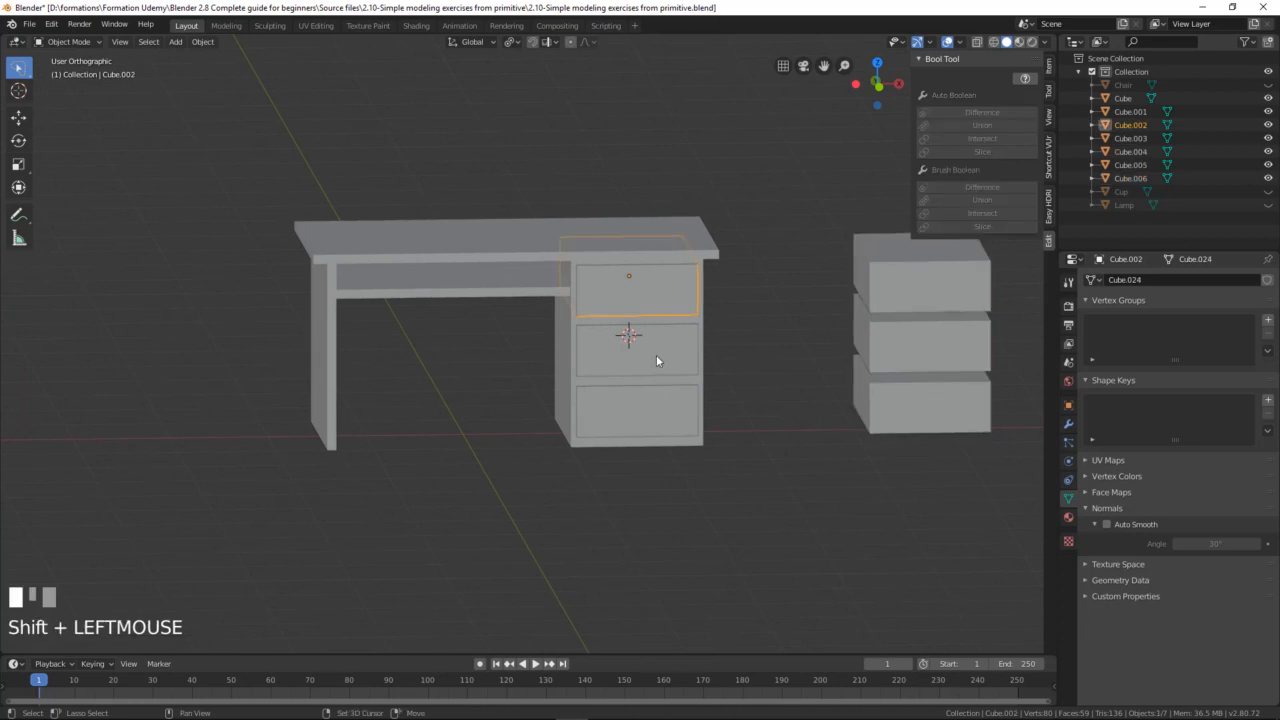
{"action": "left_click", "coordinate": [665, 419], "text": "shift"}
{"action": "scroll", "coordinate": [580, 281], "scroll_direction": "up", "scroll_amount": 2}
{"action": "middle_click_drag", "start_coordinate": [580, 281], "coordinate": [668, 232]}
{"action": "left_click", "coordinate": [484, 241], "text": "shift"}
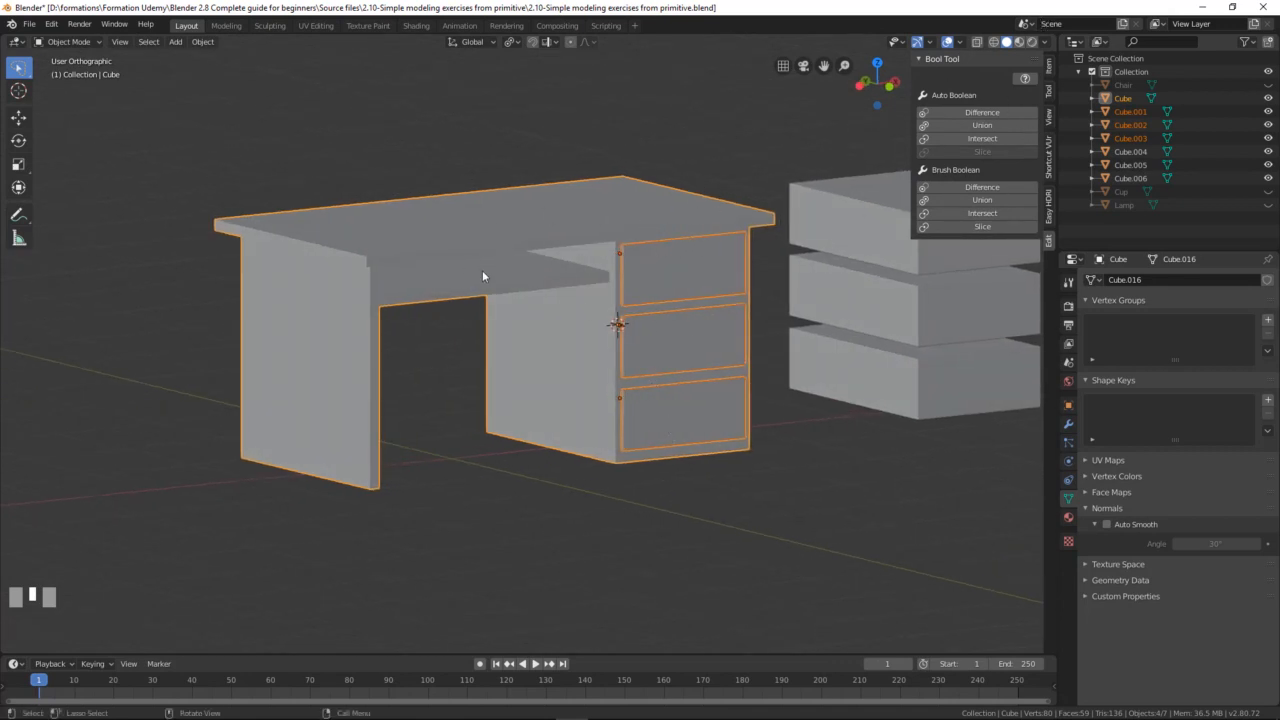
{"action": "left_click", "coordinate": [975, 113]}
Step: Duplicate the uppermost of the three drawer blocks beside the desk, leaving the copy in the same place
{"action": "middle_click_drag", "start_coordinate": [610, 300], "coordinate": [642, 315]}
{"action": "middle_click_drag", "start_coordinate": [800, 278], "coordinate": [756, 379], "text": "shift"}
{"action": "left_click", "coordinate": [714, 320]}
{"action": "scroll", "coordinate": [787, 288], "scroll_direction": "up", "scroll_amount": 1}
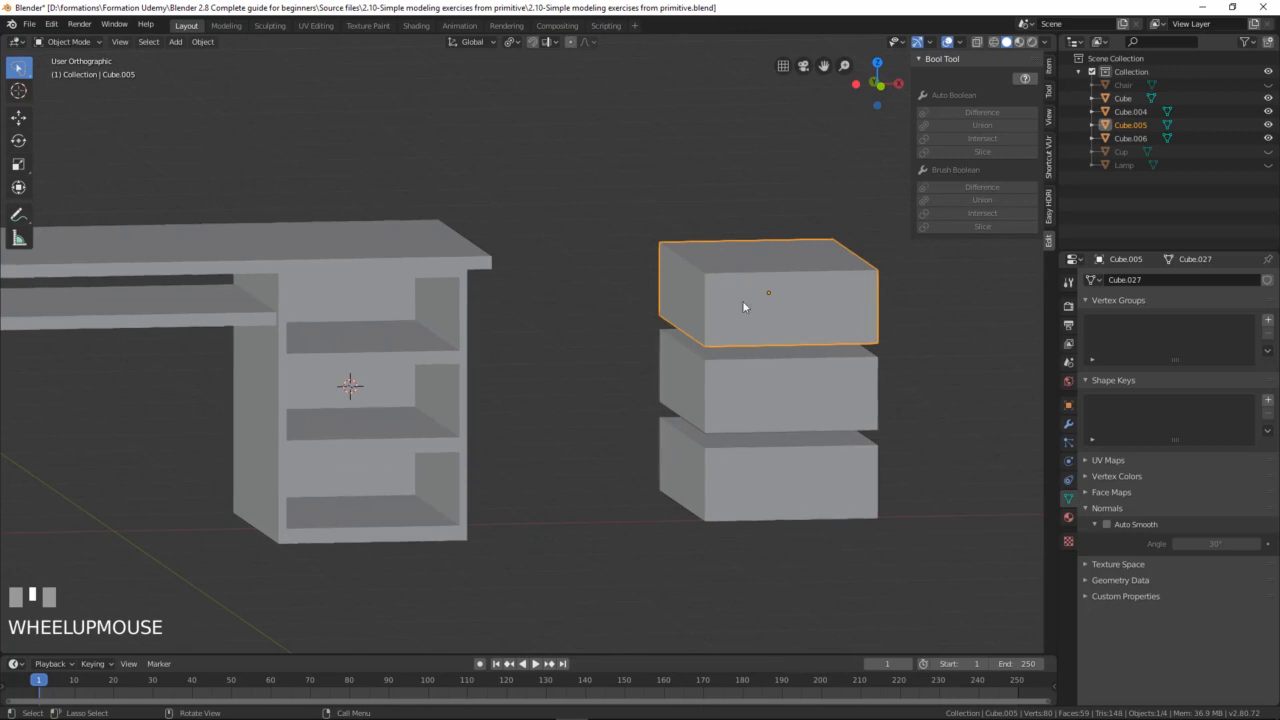
{"action": "middle_click_drag", "start_coordinate": [631, 294], "coordinate": [592, 330]}
{"action": "middle_click_drag", "start_coordinate": [835, 338], "coordinate": [781, 331], "text": "shift"}
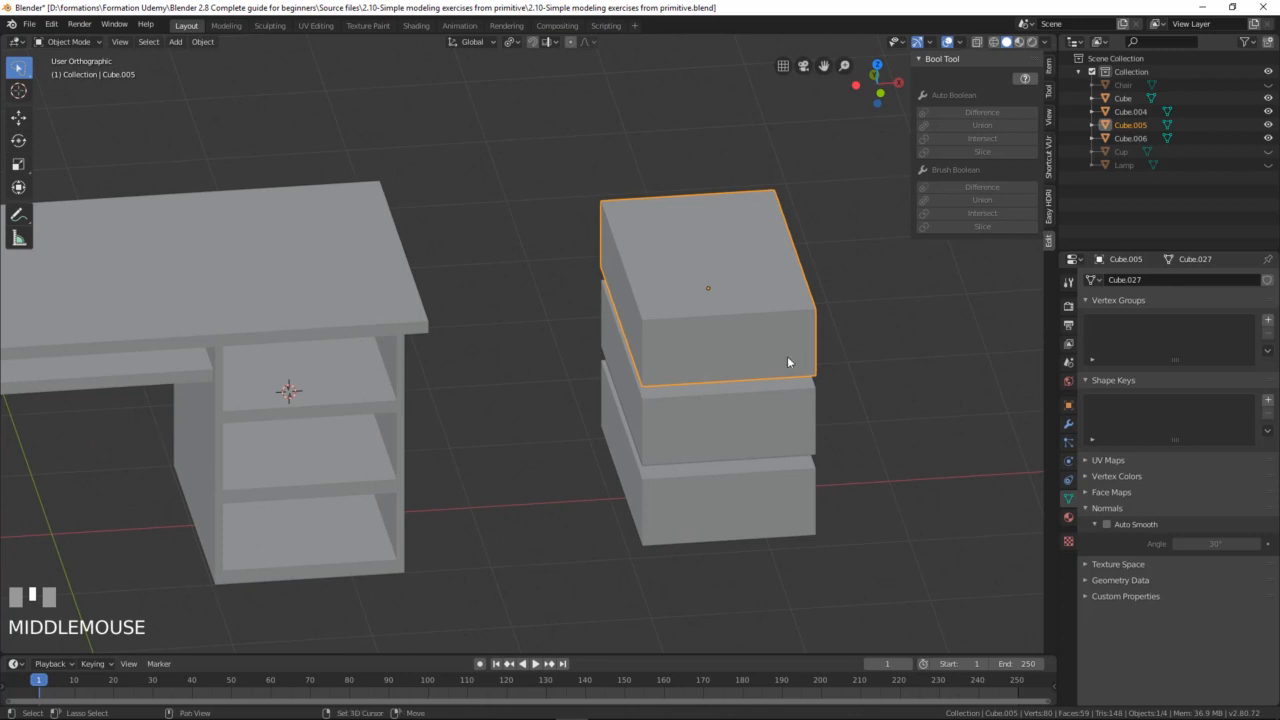
{"action": "key", "text": "shift+d"}
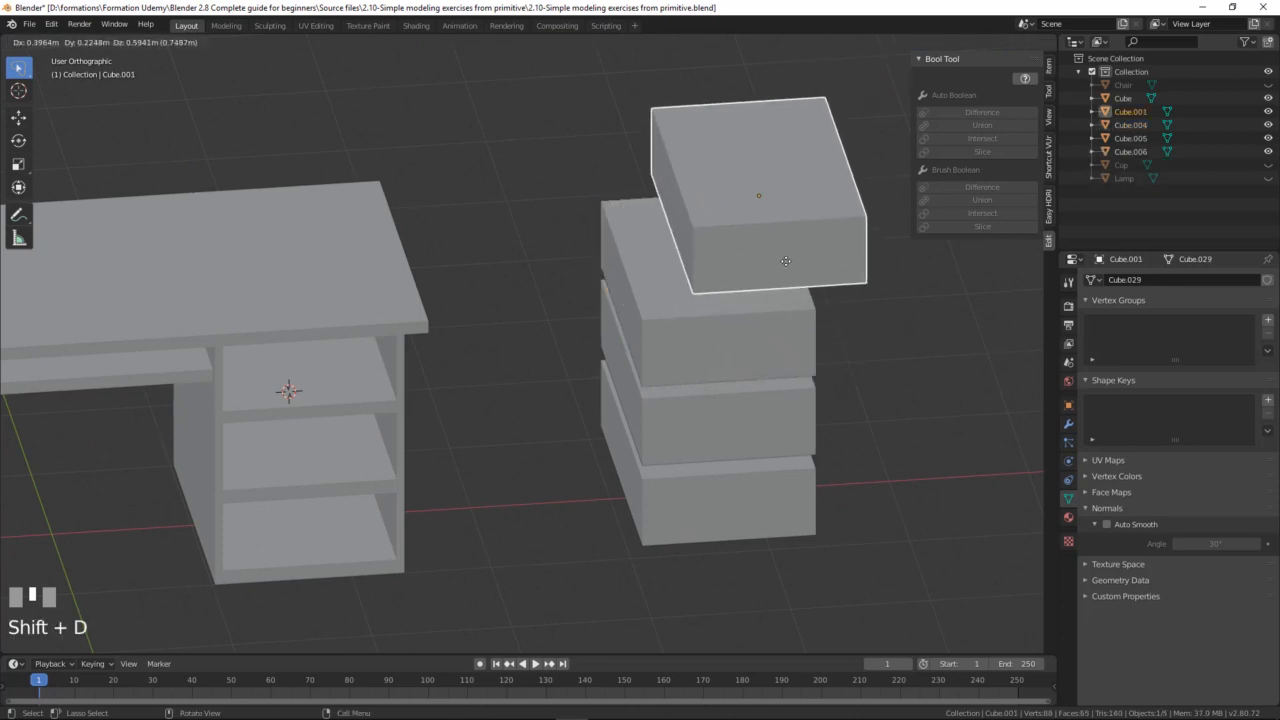
{"action": "right_click", "coordinate": [760, 232]}
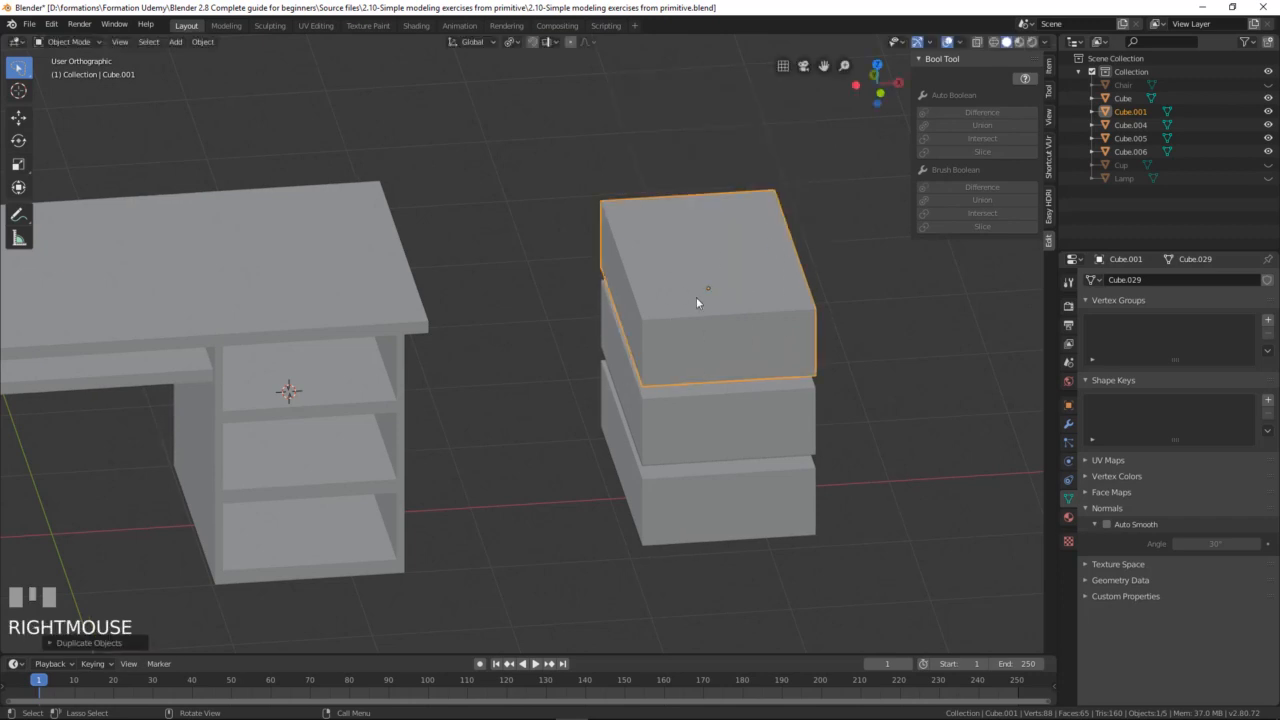
Step: Scale the duplicated uppermost drawer block inward, slightly along X and to about 0.93 along Y, leaving a thin margin for the drawer walls
{"action": "key", "text": "KP_7"}
{"action": "key", "text": "z"}
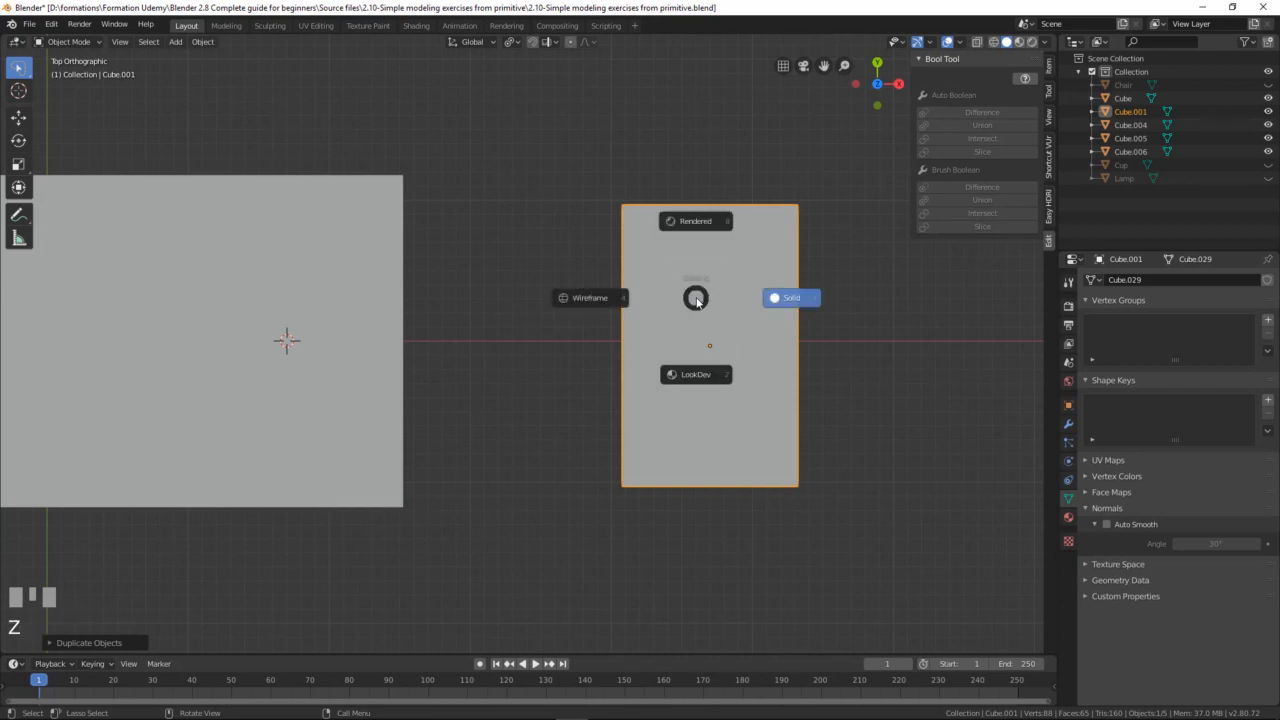
{"action": "left_click", "coordinate": [672, 299]}
{"action": "middle_click_drag", "start_coordinate": [779, 346], "coordinate": [762, 346], "text": "shift"}
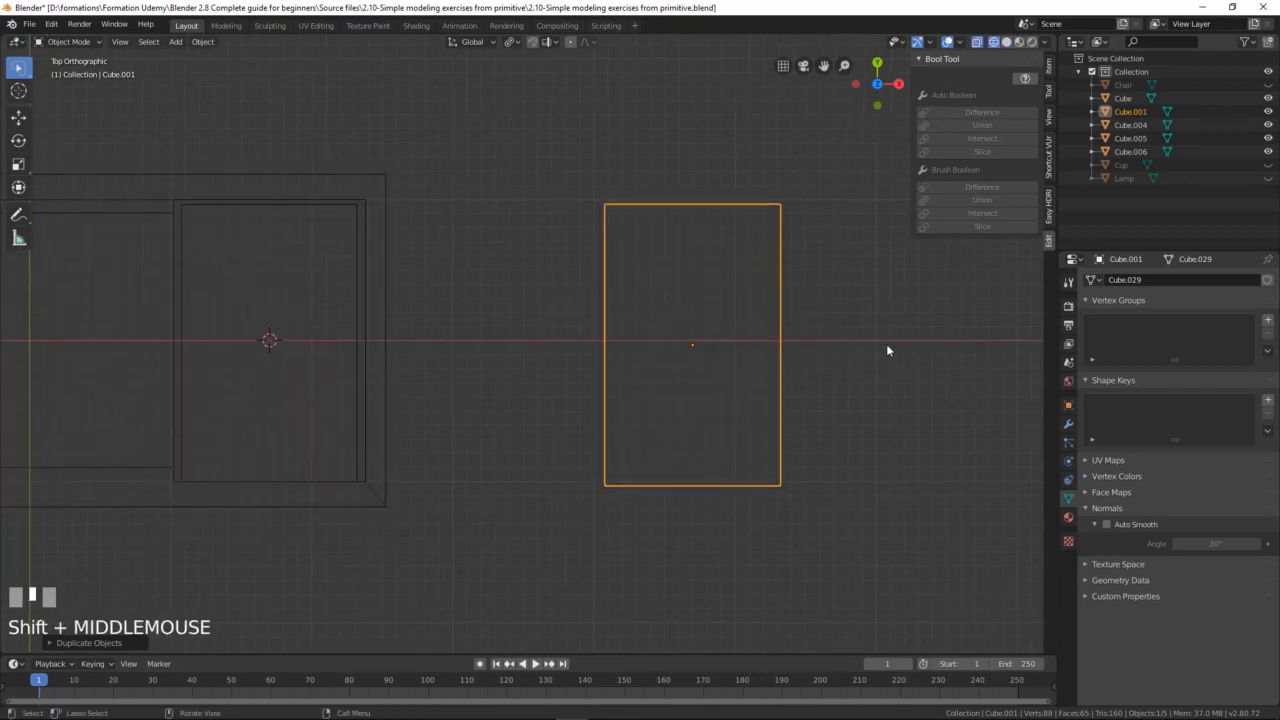
{"action": "key", "text": "s"}
{"action": "key", "text": "x"}
{"action": "left_click", "coordinate": [862, 494]}
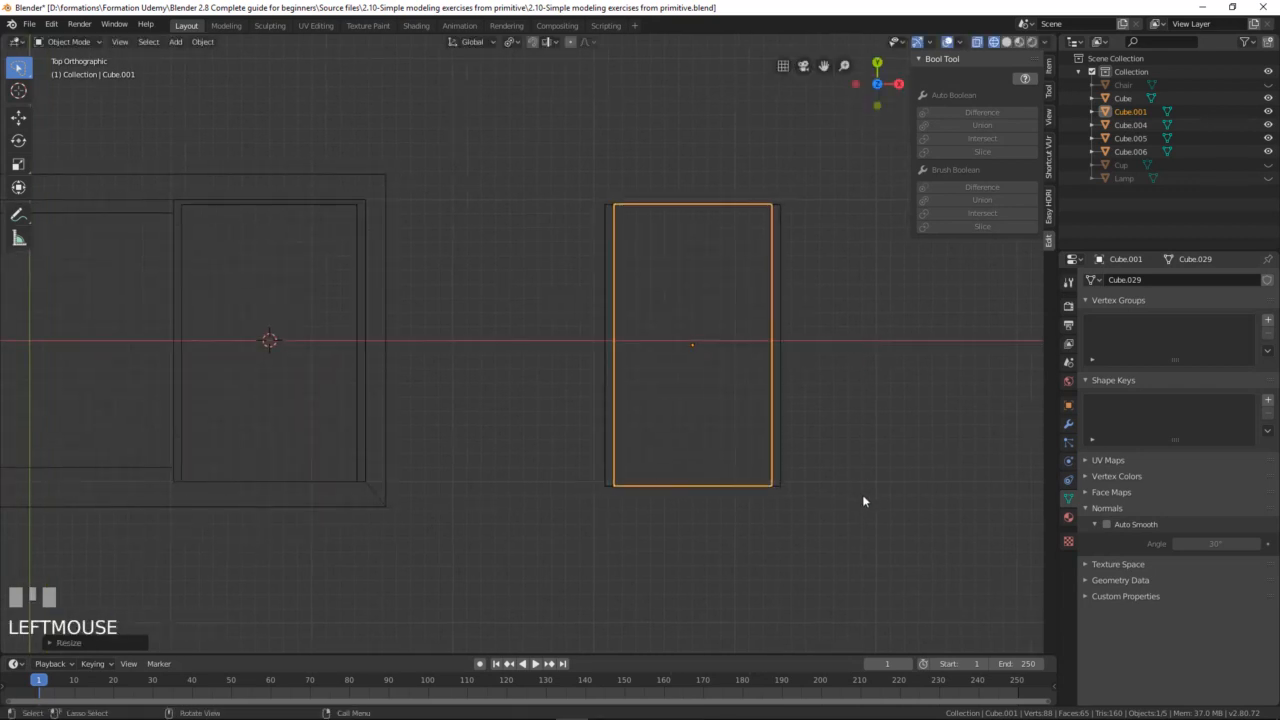
{"action": "key", "text": "s"}
{"action": "key", "text": "y"}
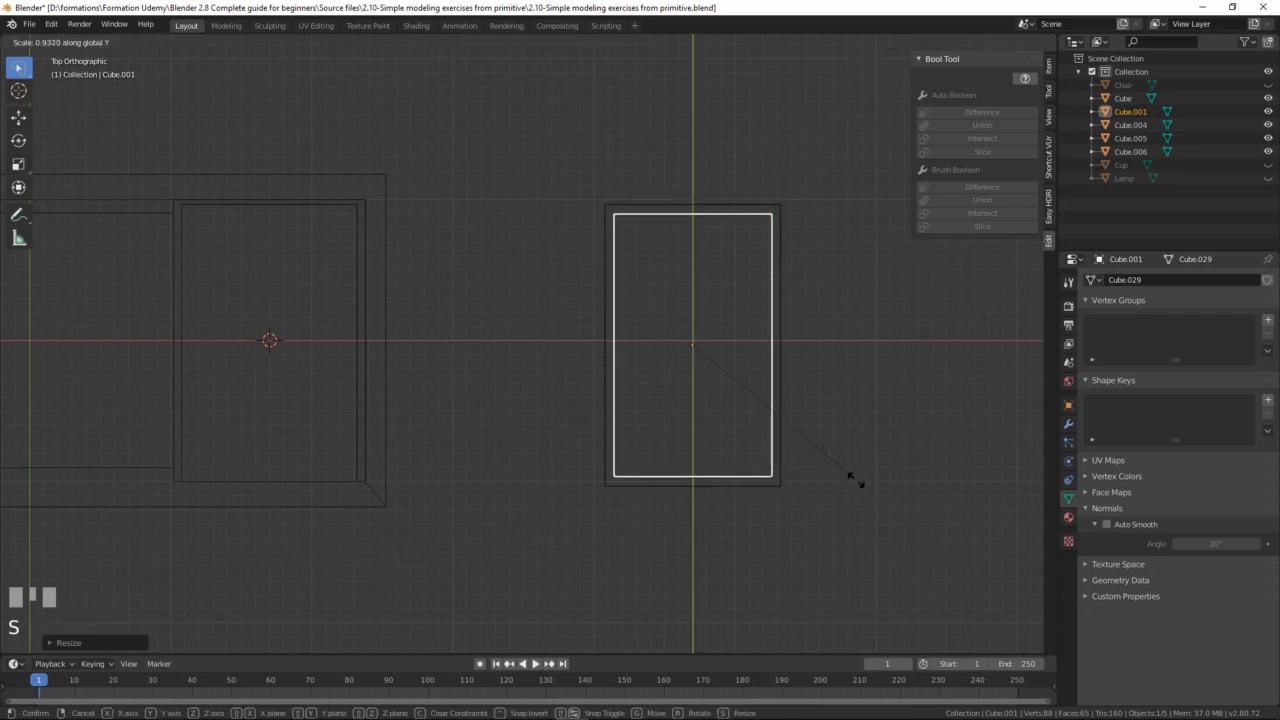
{"action": "left_click", "coordinate": [855, 481]}
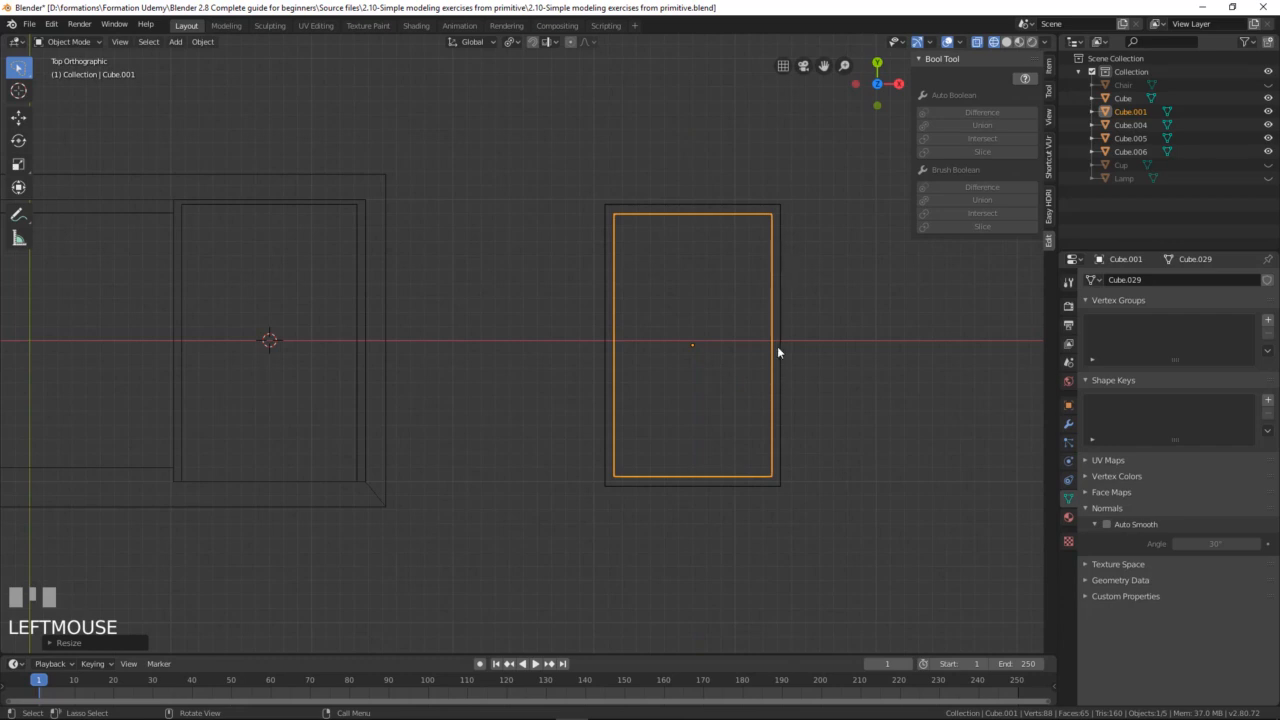
Step: Raise the smaller inner block slightly along Z so its upper face sticks out above the drawer block
{"action": "middle_click_drag", "start_coordinate": [778, 351], "coordinate": [733, 368]}
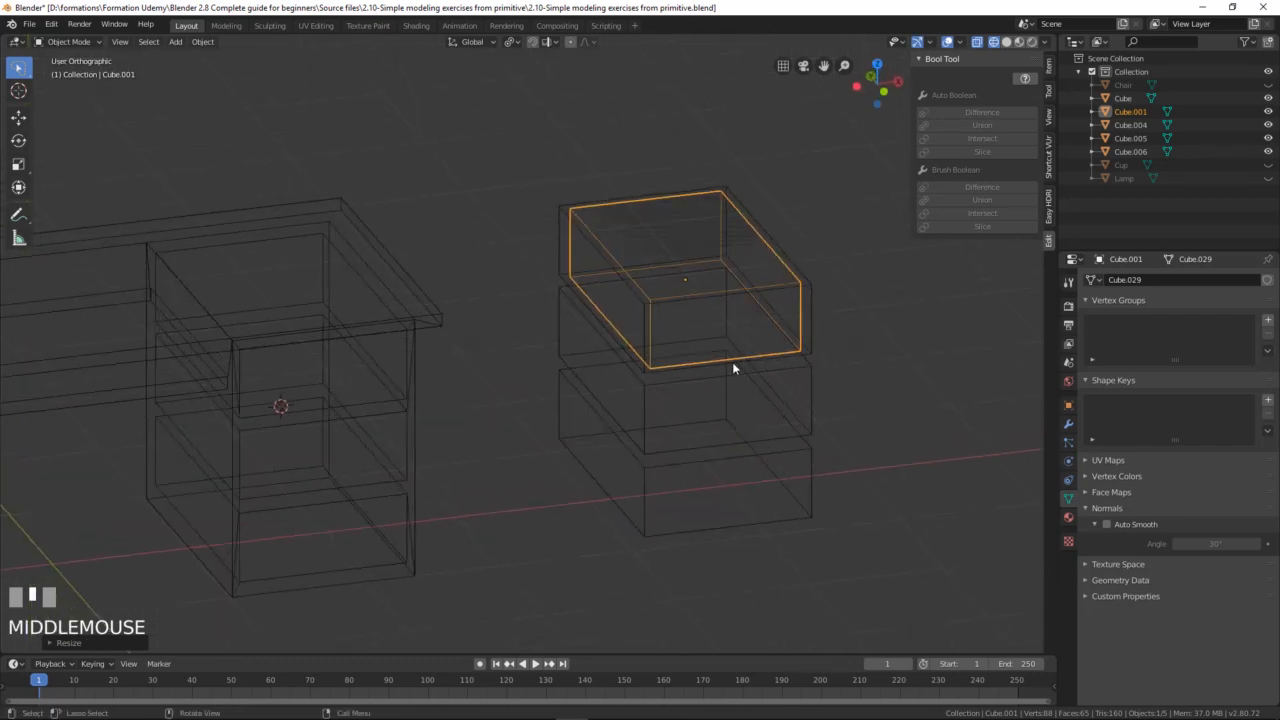
{"action": "key", "text": "g"}
{"action": "key", "text": "z"}
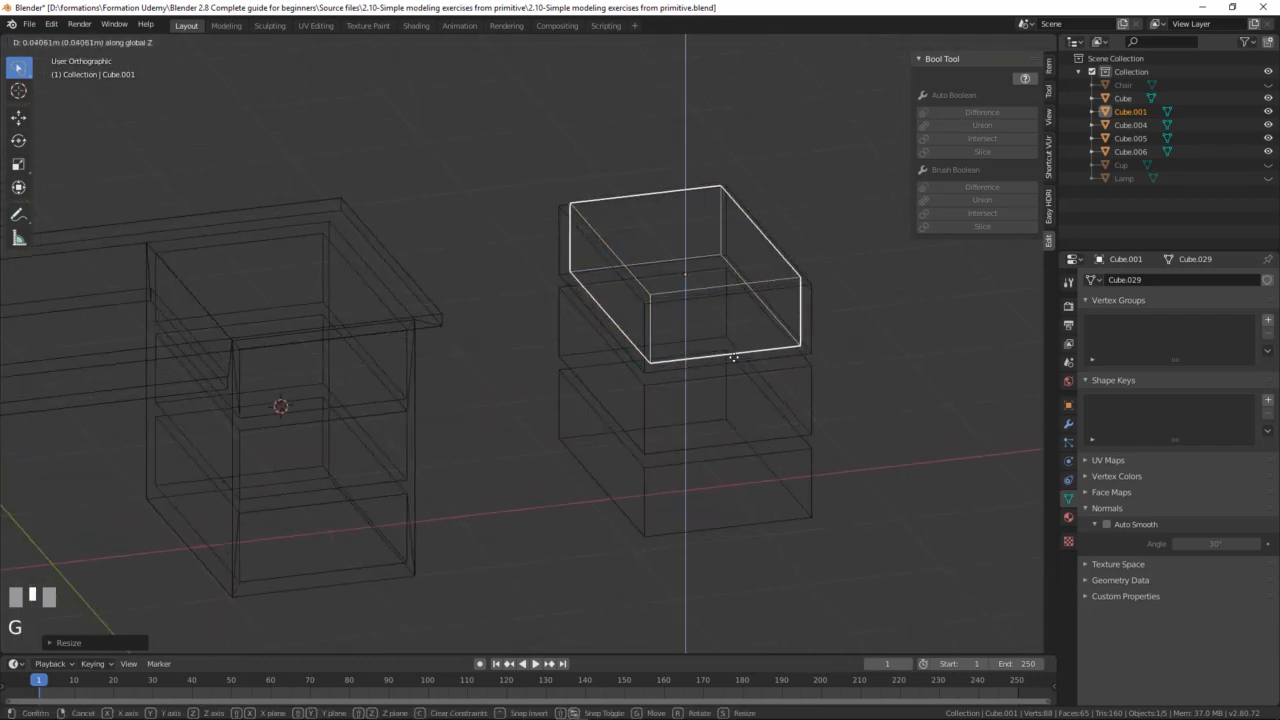
{"action": "left_click", "coordinate": [734, 353]}
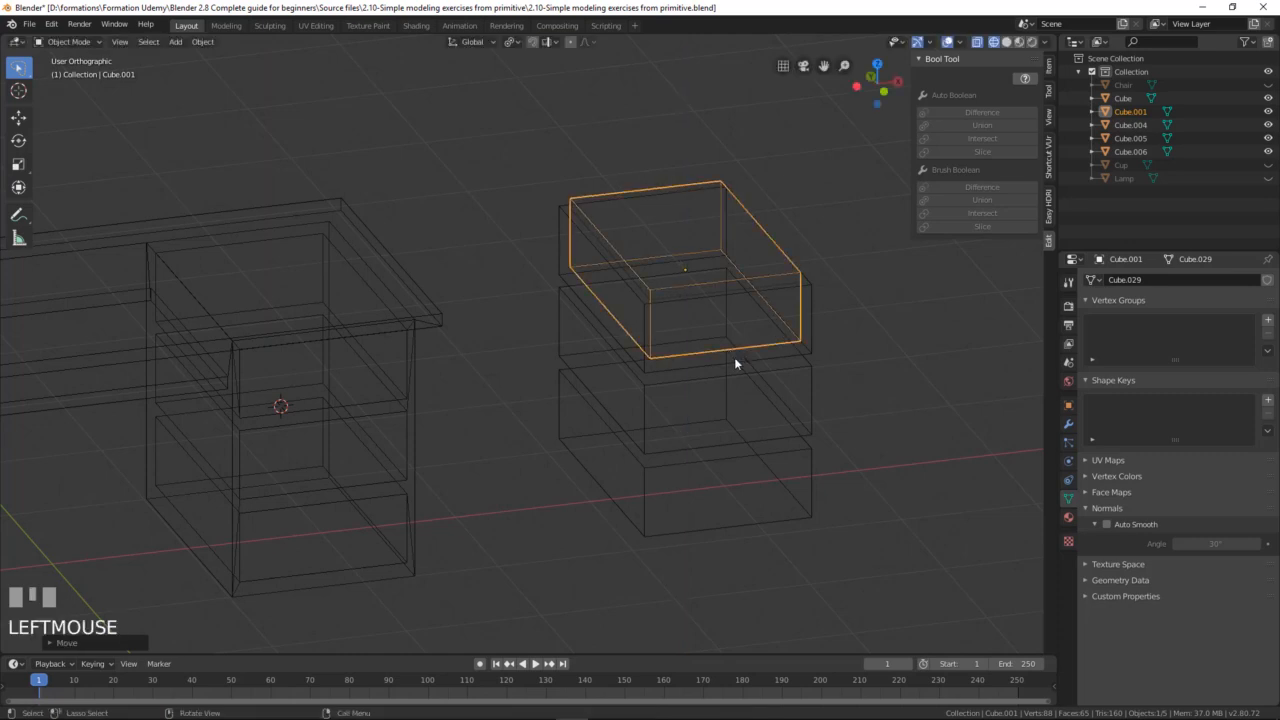
{"action": "key", "text": "z"}
{"action": "left_click", "coordinate": [817, 360]}
{"action": "mouse_move", "coordinate": [701, 378]}
{"action": "middle_mouse_down"}
{"action": "mouse_move", "coordinate": [686, 352]}
{"action": "mouse_move", "coordinate": [697, 340]}
{"action": "mouse_move", "coordinate": [697, 361]}
{"action": "mouse_move", "coordinate": [646, 371]}
{"action": "mouse_move", "coordinate": [673, 362]}
{"action": "middle_mouse_up"}
{"action": "middle_click_drag", "start_coordinate": [661, 271], "coordinate": [691, 299]}
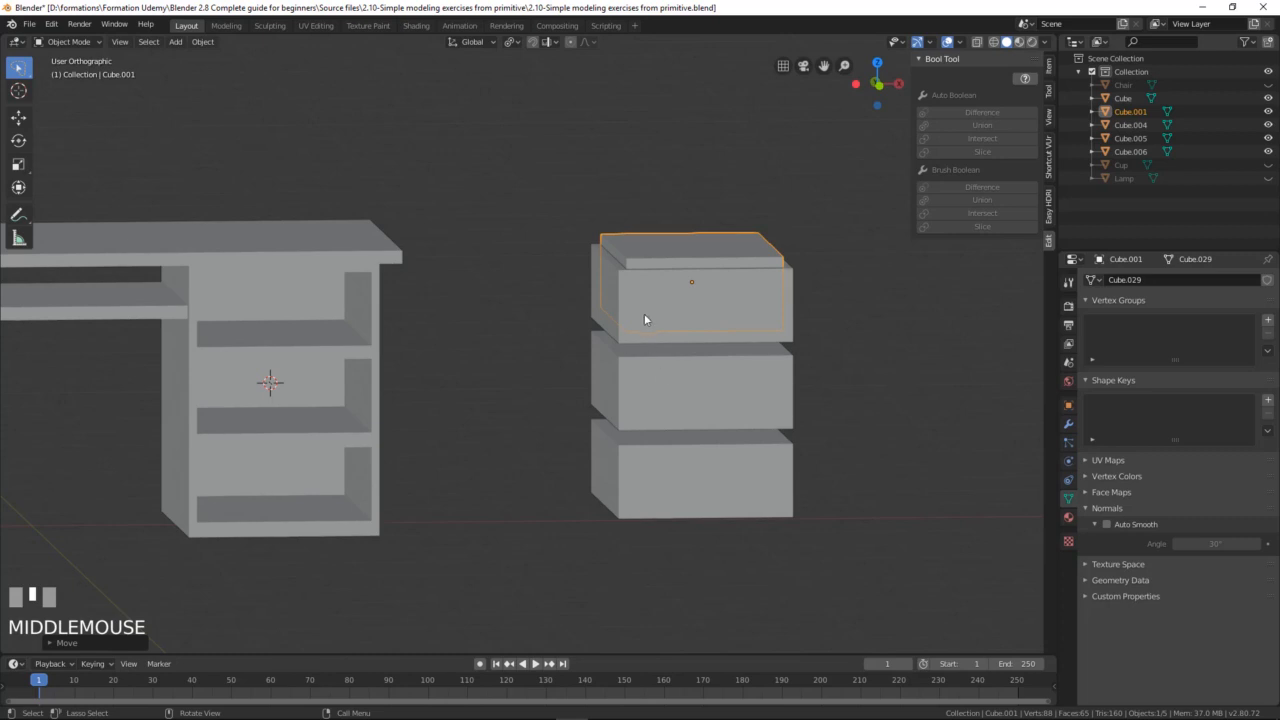
{"action": "middle_click_drag", "start_coordinate": [644, 319], "coordinate": [659, 348]}
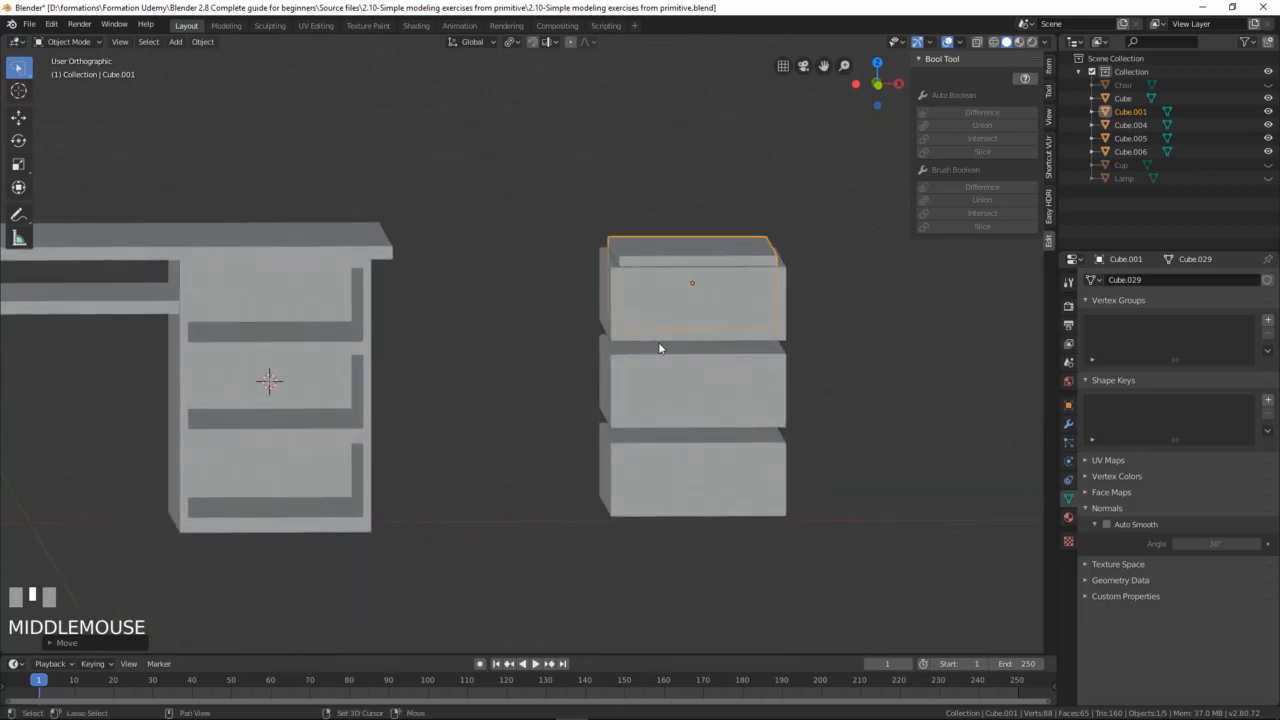
Step: Duplicate the inner block twice down along Z, about 0.6 m each time, placing one copy in the middle and one in the lowest drawer block
{"action": "key", "text": "shift+d"}
{"action": "key", "text": "z"}
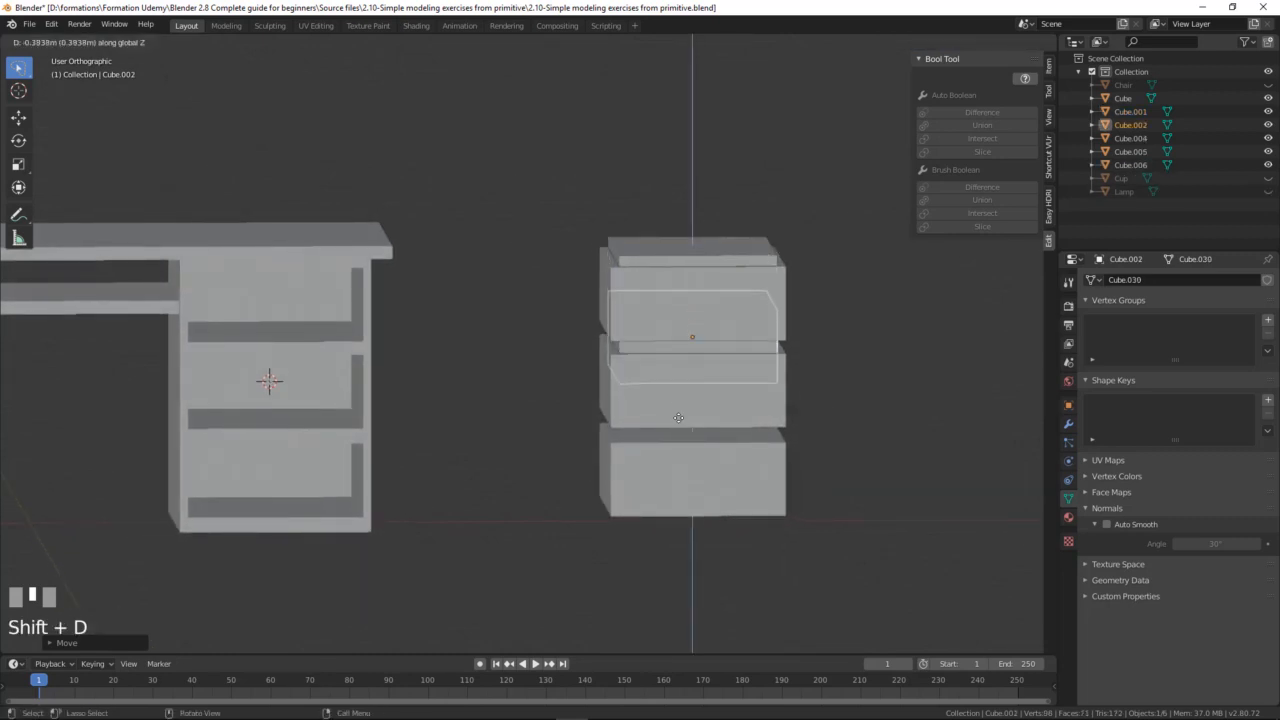
{"action": "left_click", "coordinate": [670, 446]}
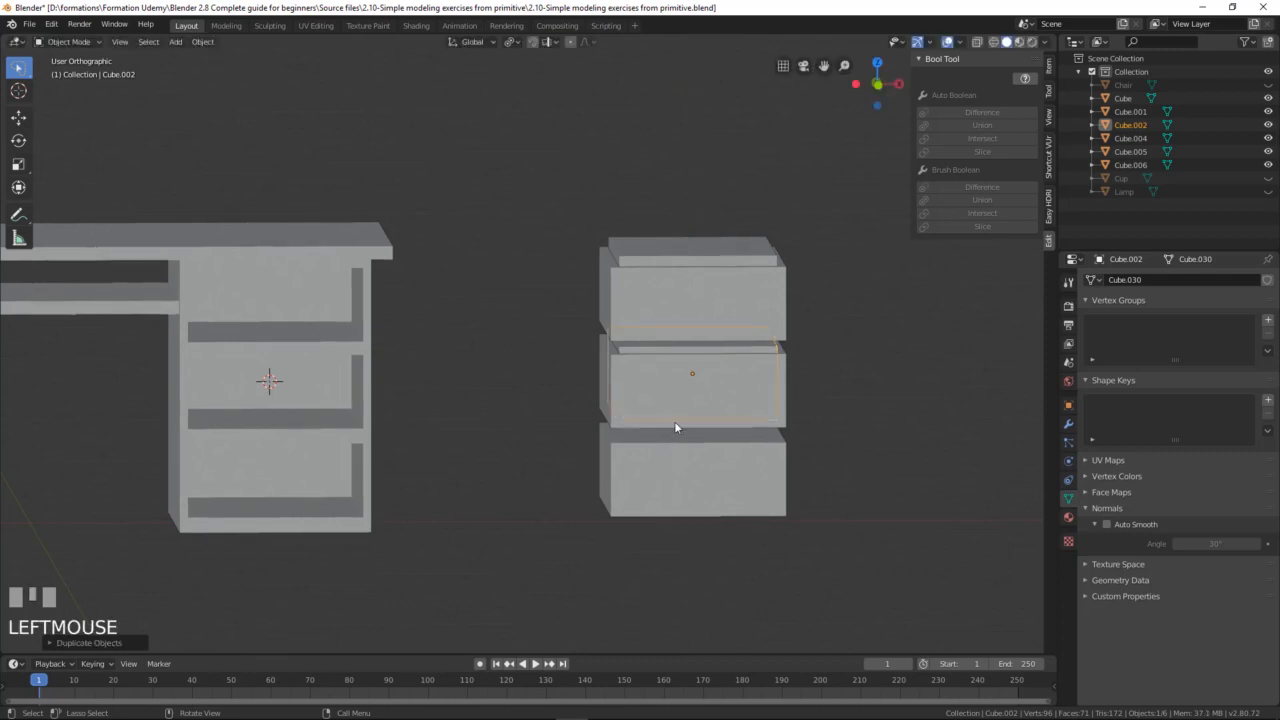
{"action": "key", "text": "shift+d"}
{"action": "key", "text": "z"}
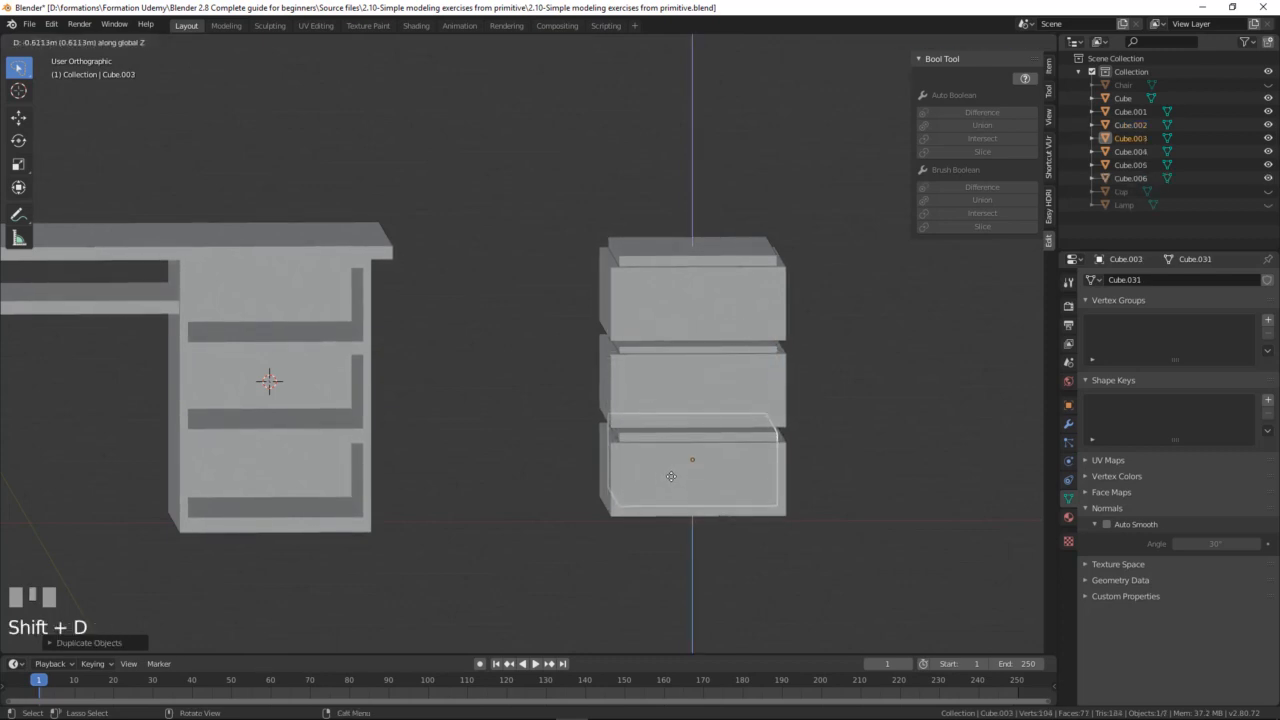
{"action": "left_click", "coordinate": [663, 463]}
{"action": "middle_click_drag", "start_coordinate": [646, 380], "coordinate": [672, 347]}
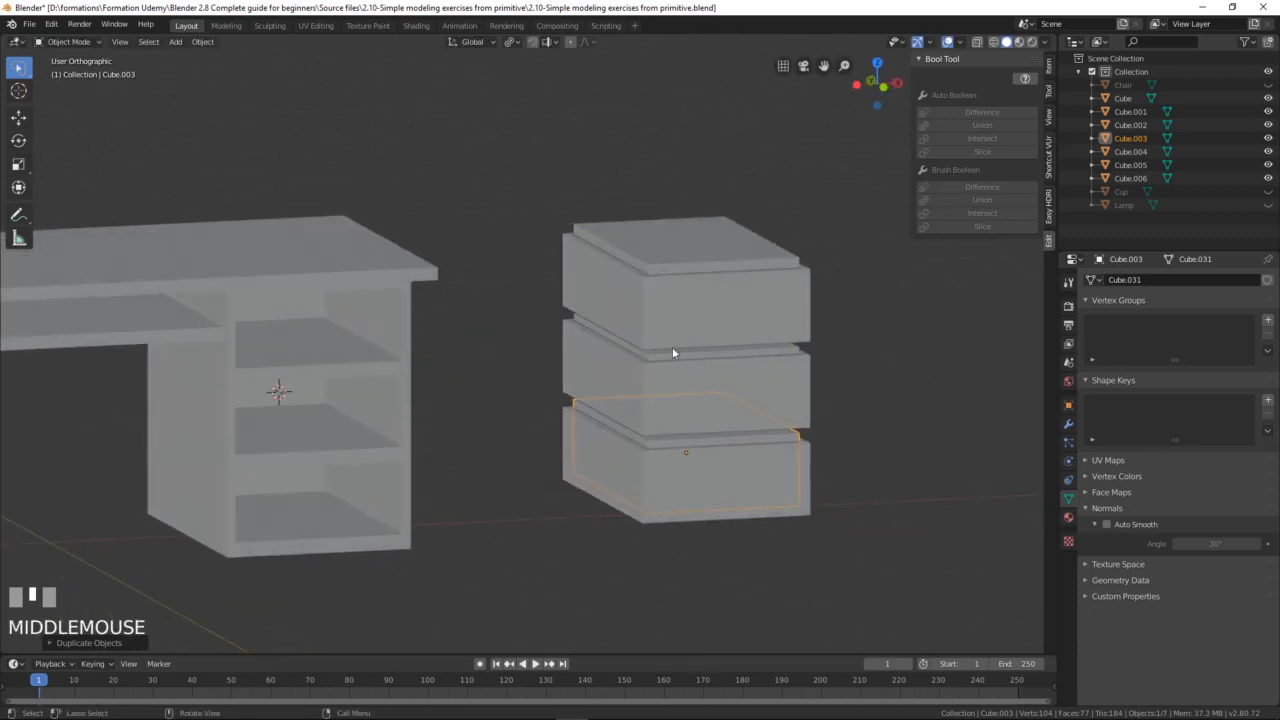
Step: Hollow out all three drawers by subtracting each inner block from its drawer block with Auto Boolean Difference
{"action": "left_click", "coordinate": [679, 262]}
{"action": "left_click", "coordinate": [636, 297], "text": "shift"}
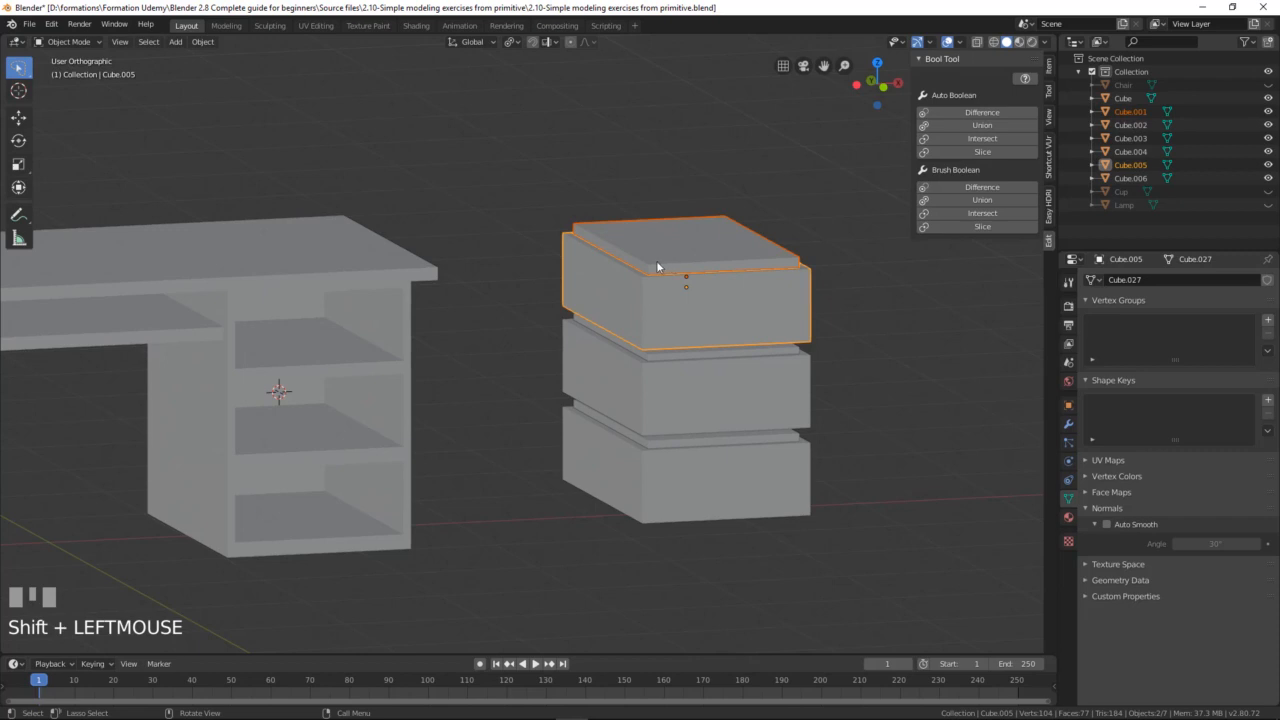
{"action": "left_click", "coordinate": [922, 116]}
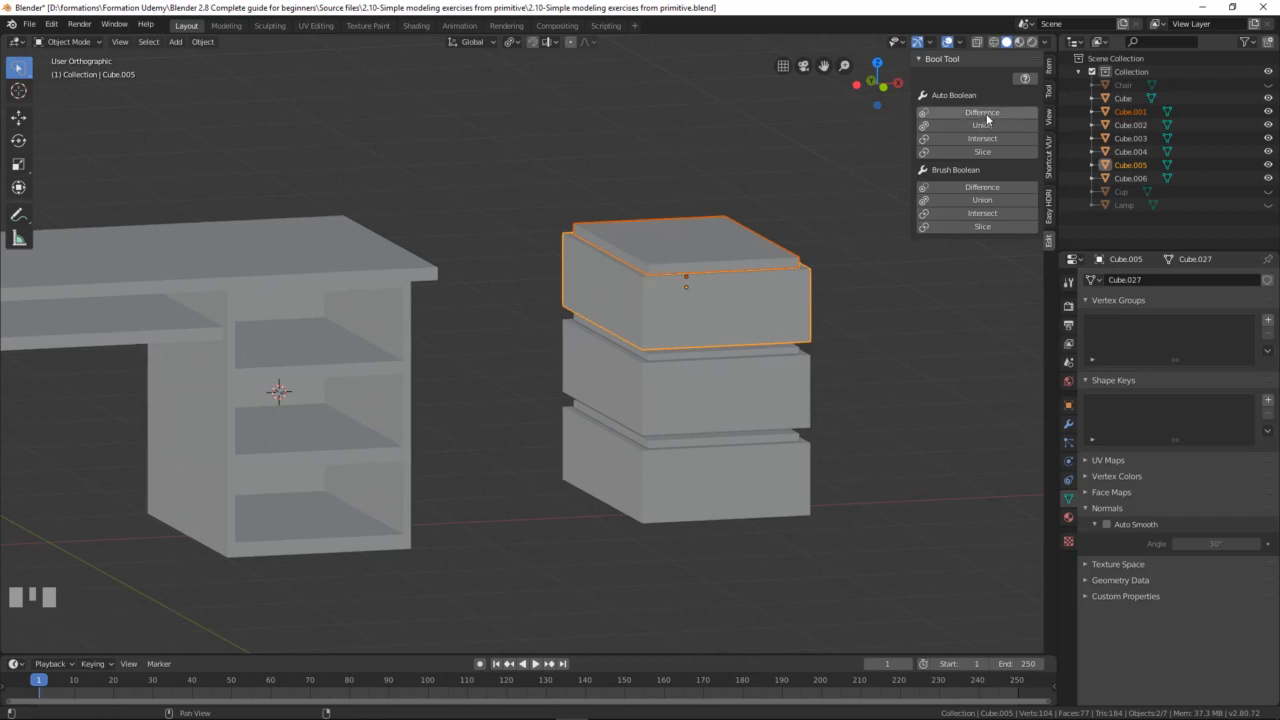
{"action": "left_click", "coordinate": [692, 356]}
{"action": "left_click", "coordinate": [694, 372], "text": "shift"}
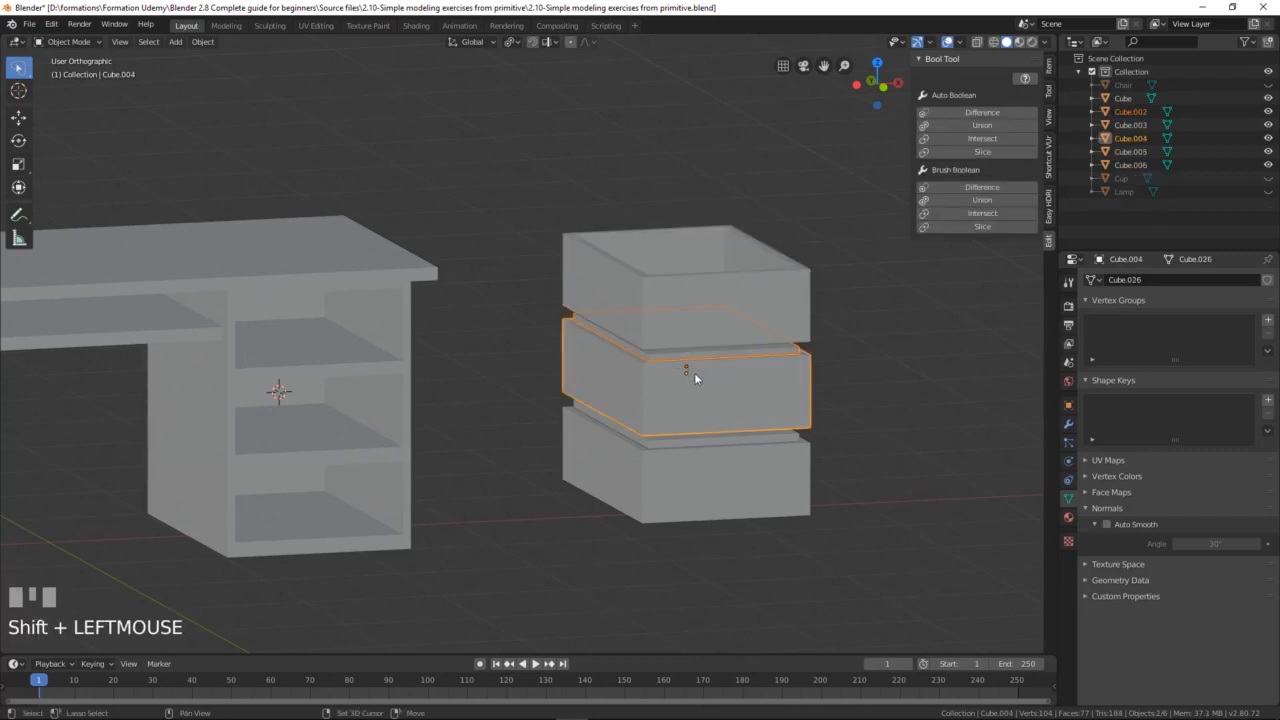
{"action": "left_click", "coordinate": [977, 115]}
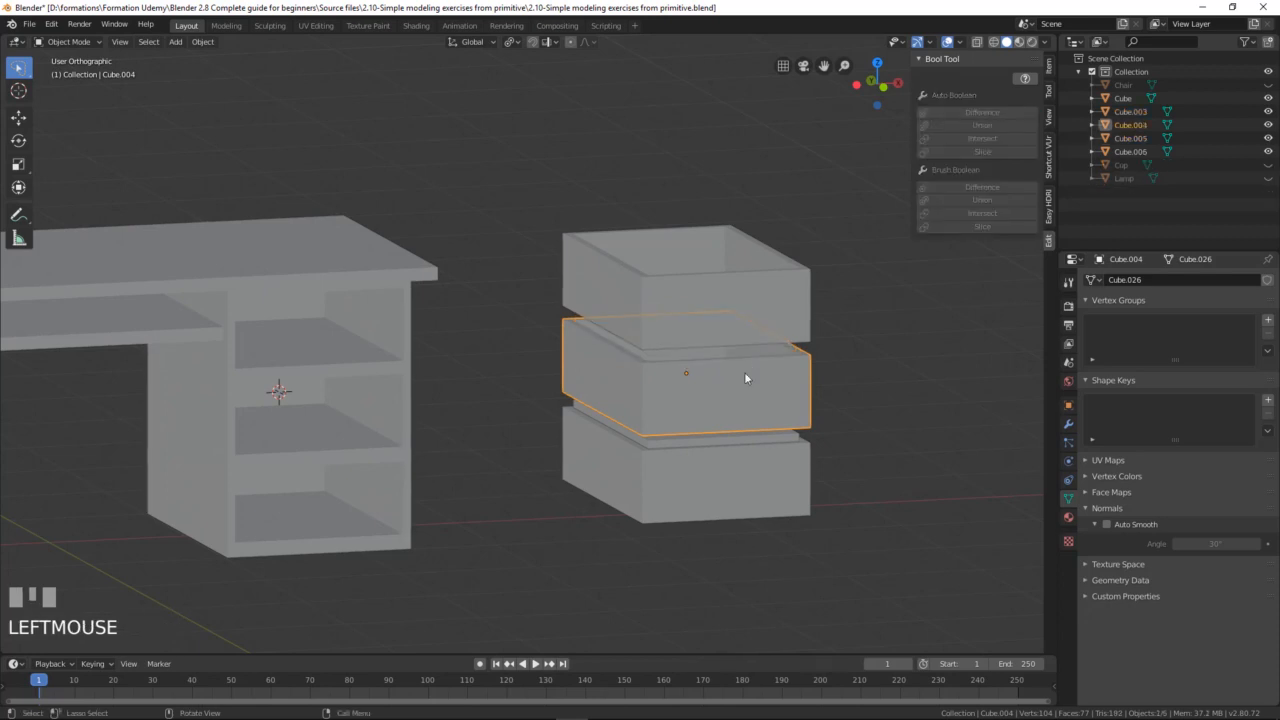
{"action": "left_click", "coordinate": [736, 443]}
{"action": "left_click", "coordinate": [736, 463], "text": "shift"}
{"action": "left_click", "coordinate": [970, 118]}
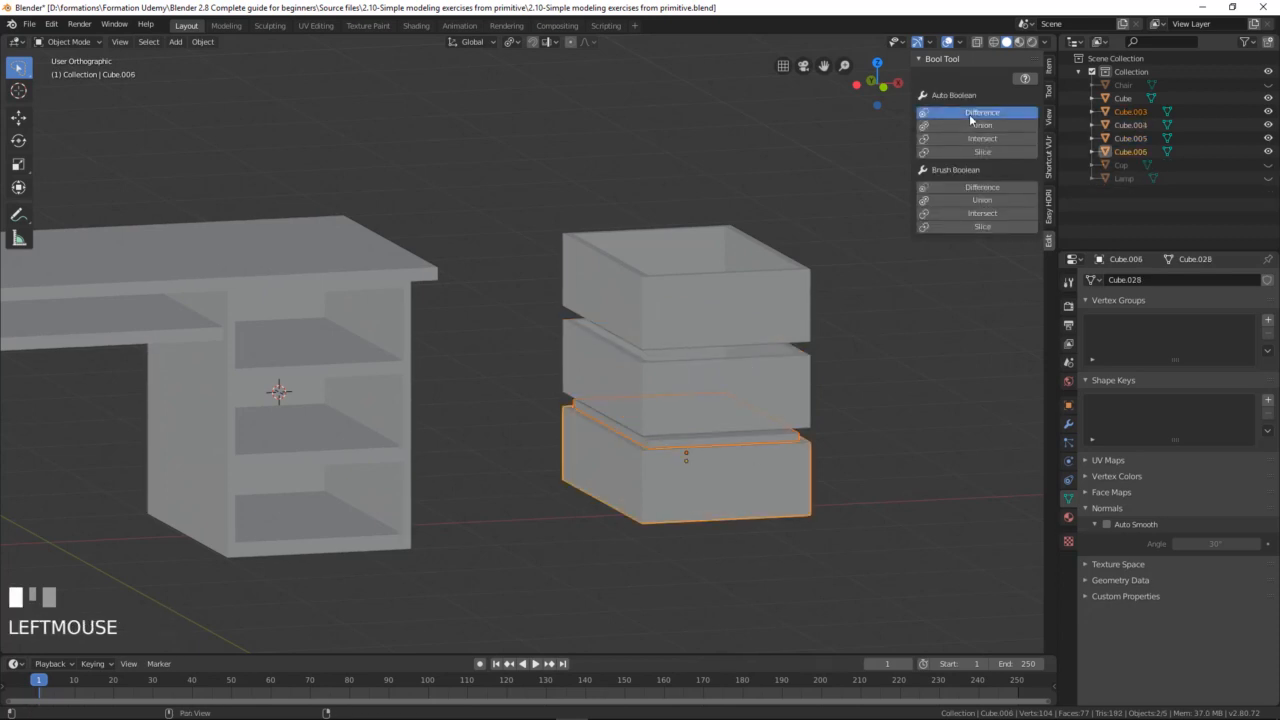
Step: Add a torus mesh at the 3D cursor on the desk's cabinet
{"action": "middle_click_drag", "start_coordinate": [584, 471], "coordinate": [603, 386]}
{"action": "scroll", "coordinate": [606, 349], "scroll_direction": "down", "scroll_amount": 3}
{"action": "scroll", "coordinate": [632, 377], "scroll_direction": "up", "scroll_amount": 1}
{"action": "scroll", "coordinate": [606, 397], "scroll_direction": "down", "scroll_amount": 1}
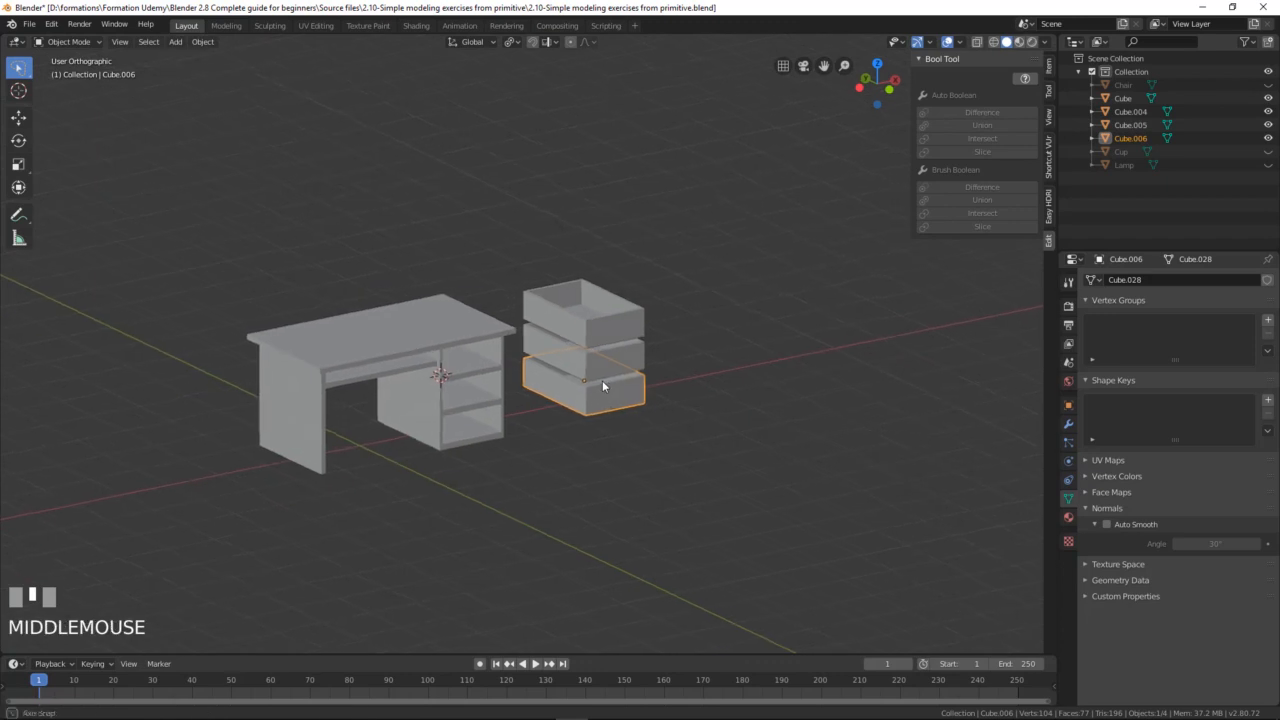
{"action": "key", "text": "shift+a"}
{"action": "mouse_move", "coordinate": [606, 381]}
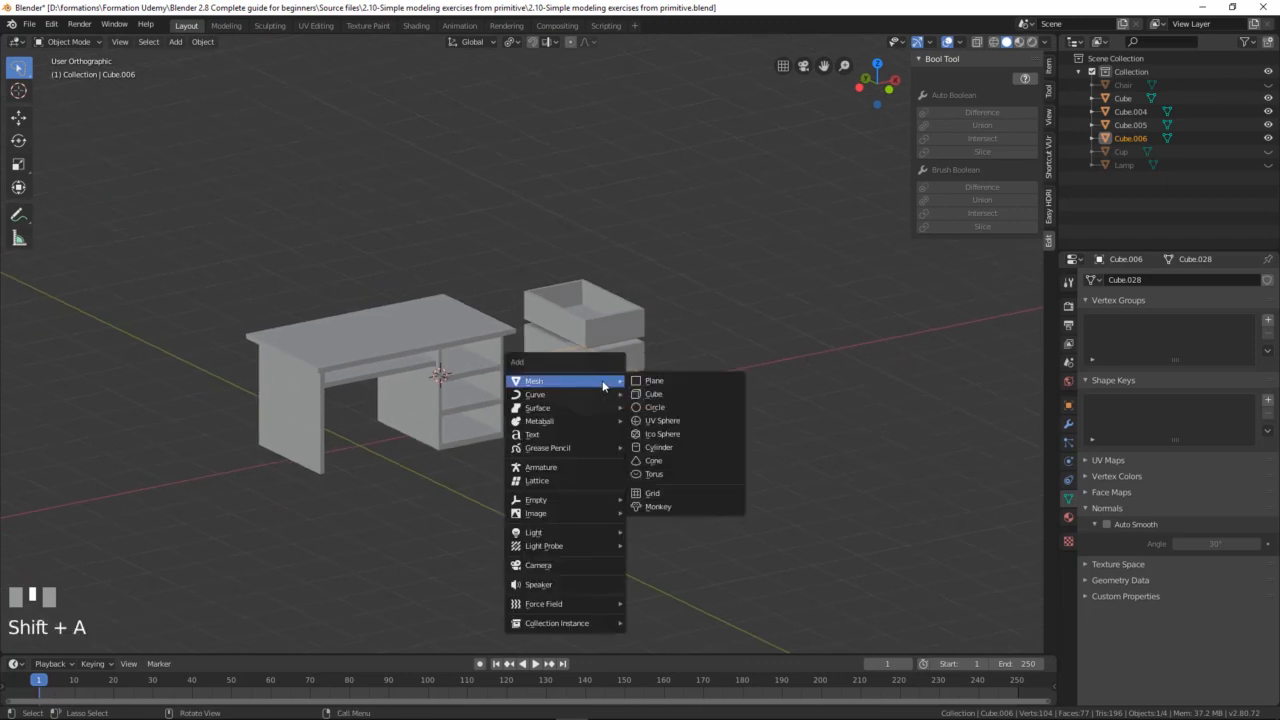
{"action": "left_click", "coordinate": [652, 473]}
{"action": "scroll", "coordinate": [508, 487], "scroll_direction": "down", "scroll_amount": 2}
{"action": "scroll", "coordinate": [508, 487], "scroll_direction": "up", "scroll_amount": 2}
{"action": "middle_click_drag", "start_coordinate": [508, 487], "coordinate": [540, 462]}
Step: Set the torus's minor radius to 0.19 m
{"action": "left_click", "coordinate": [80, 643]}
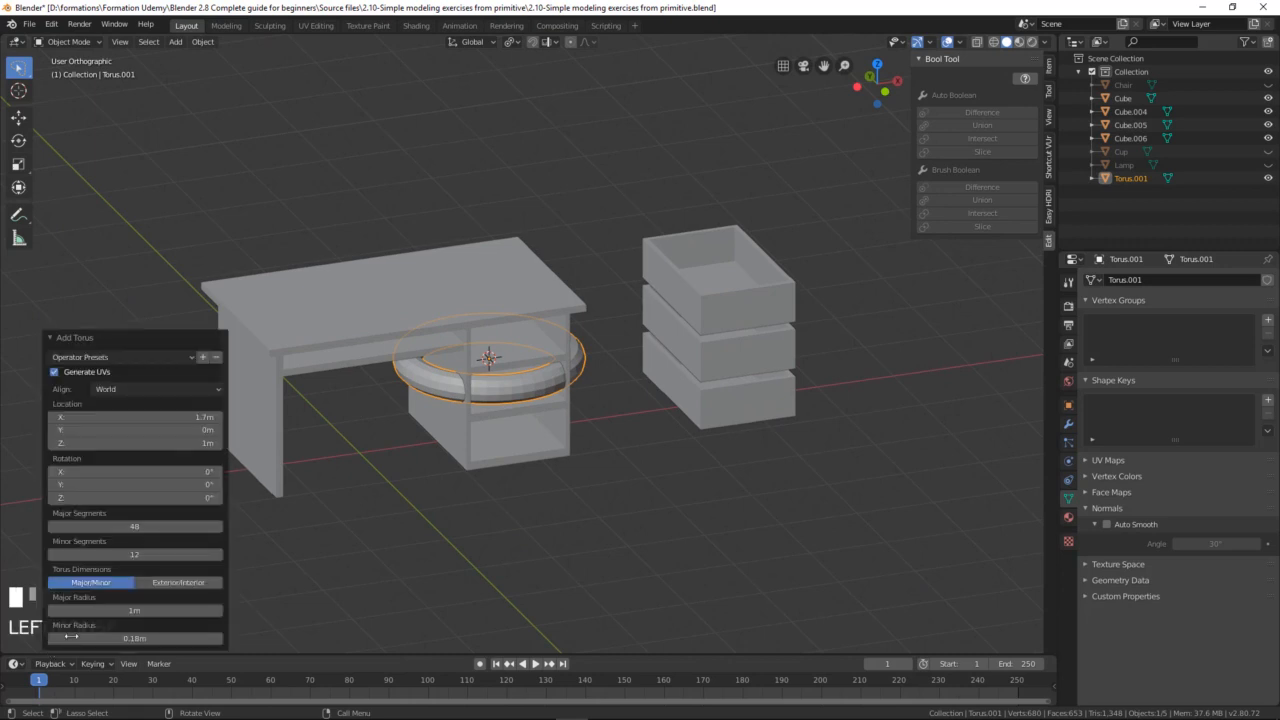
{"action": "left_click", "coordinate": [131, 636]}
{"action": "key", "text": "Return"}
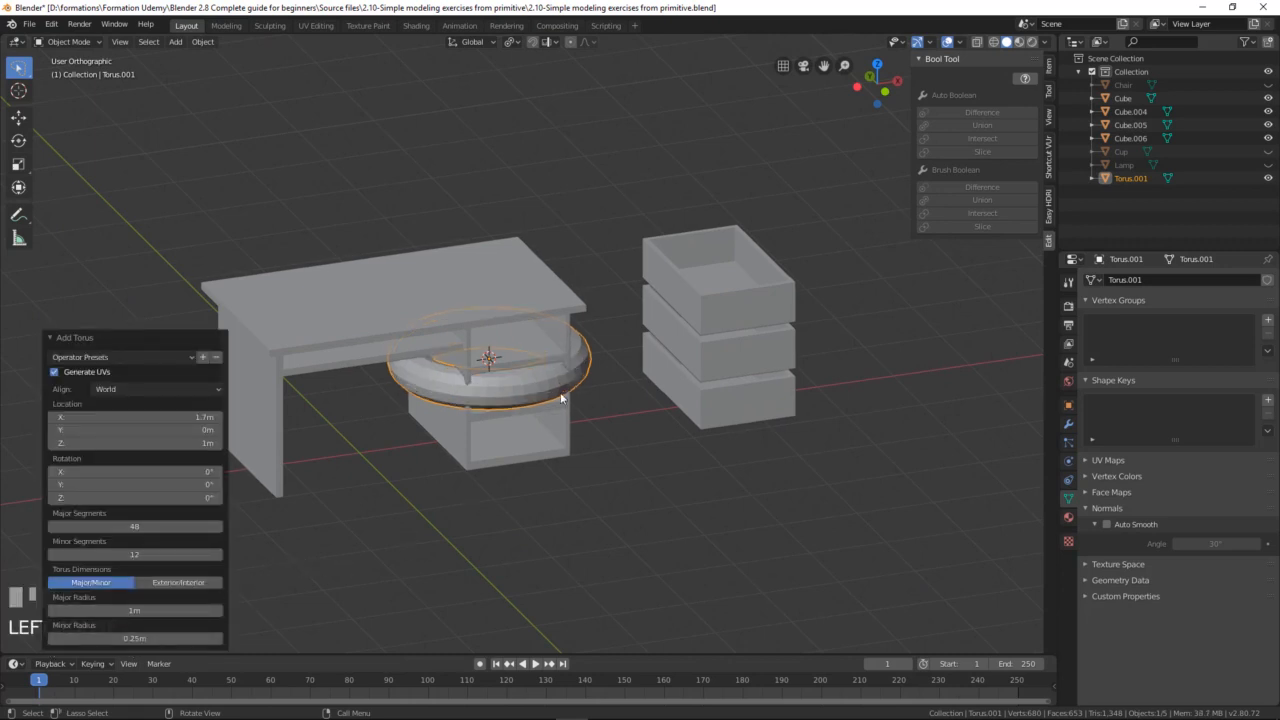
{"action": "left_click_drag", "start_coordinate": [128, 637], "coordinate": [108, 637]}
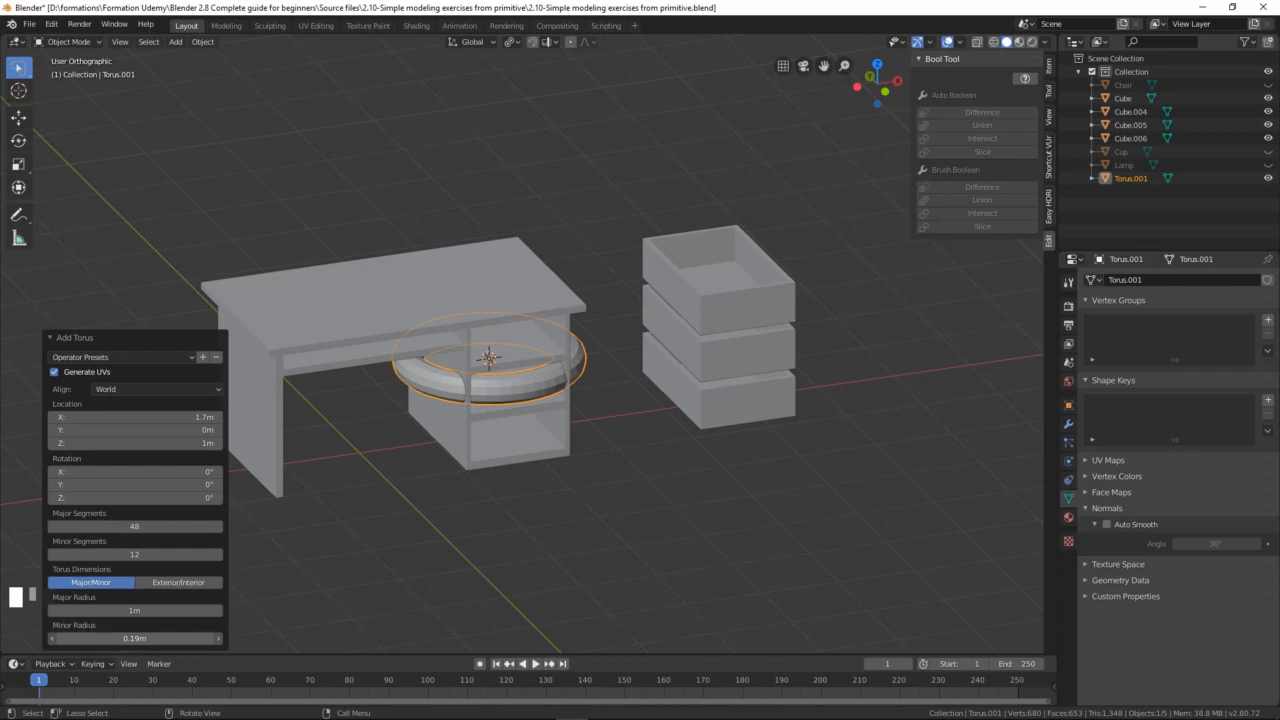
{"action": "middle_click_drag", "start_coordinate": [470, 477], "coordinate": [469, 503]}
{"action": "left_click", "coordinate": [47, 336]}
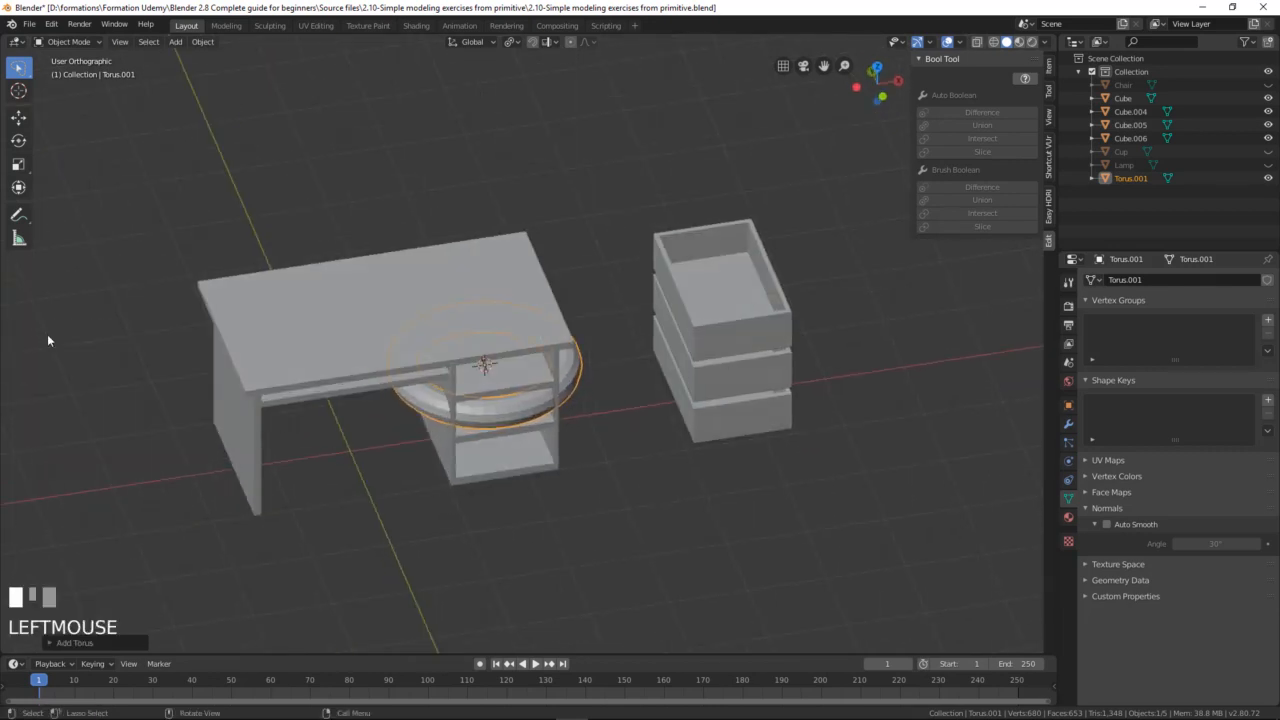
Step: Move the torus along X until it lies clear of the desk, beyond the stack of drawers
{"action": "middle_click_drag", "start_coordinate": [47, 336], "coordinate": [327, 433]}
{"action": "scroll", "coordinate": [530, 420], "scroll_direction": "down", "scroll_amount": 2}
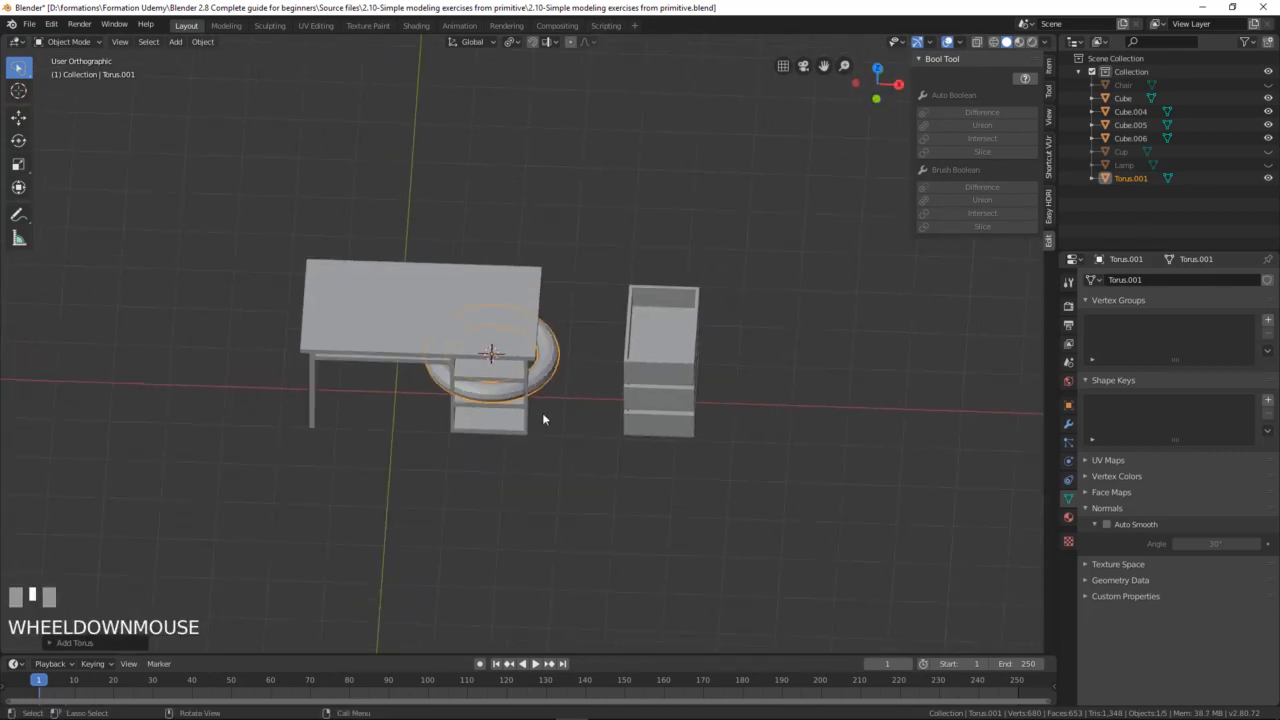
{"action": "key", "text": "g"}
{"action": "key", "text": "x"}
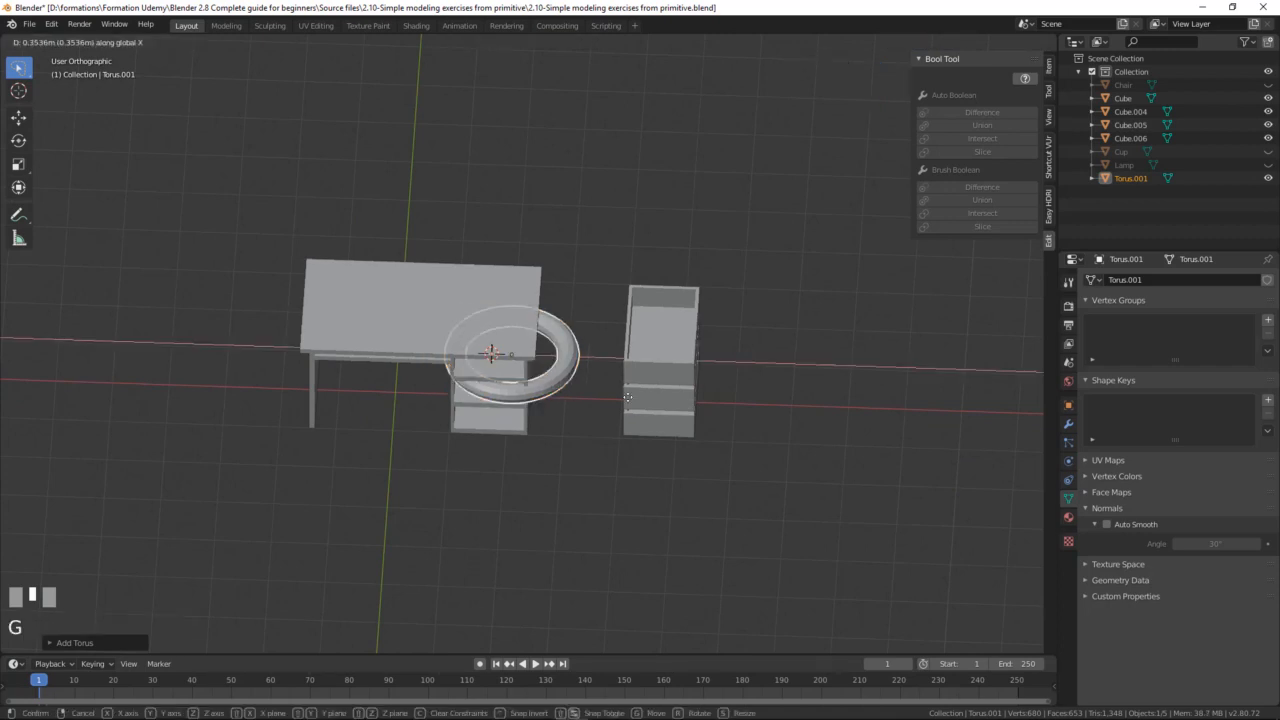
{"action": "left_click", "coordinate": [870, 413]}
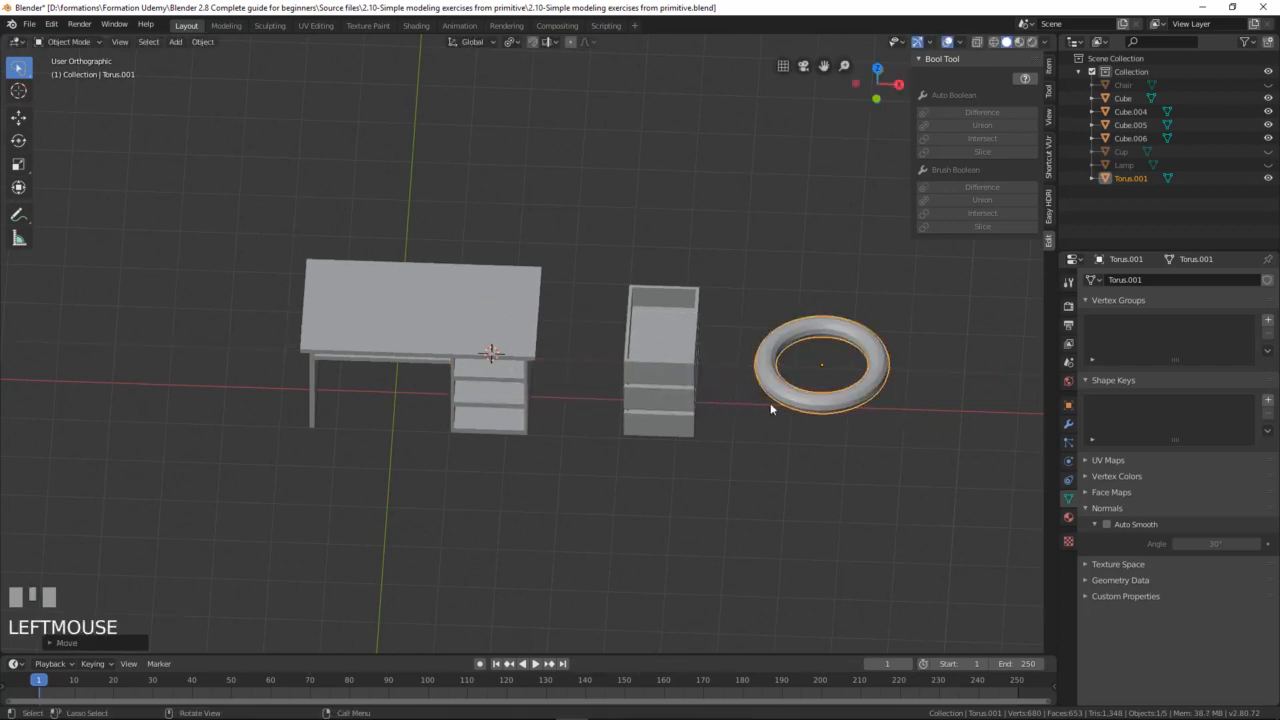
Step: Flatten the torus into an oval by scaling it to about 0.45 along Y in top view
{"action": "middle_click_drag", "start_coordinate": [771, 406], "coordinate": [651, 458]}
{"action": "key", "text": "KP_7"}
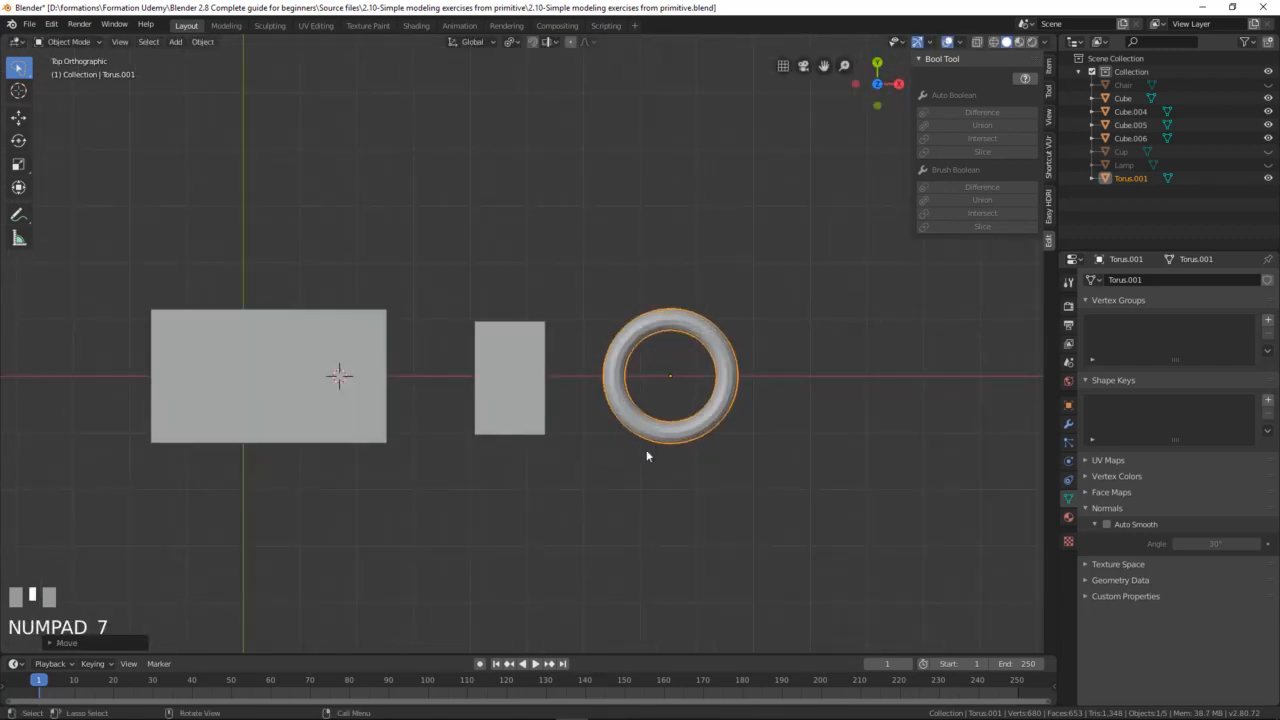
{"action": "key", "text": "s"}
{"action": "key", "text": "y"}
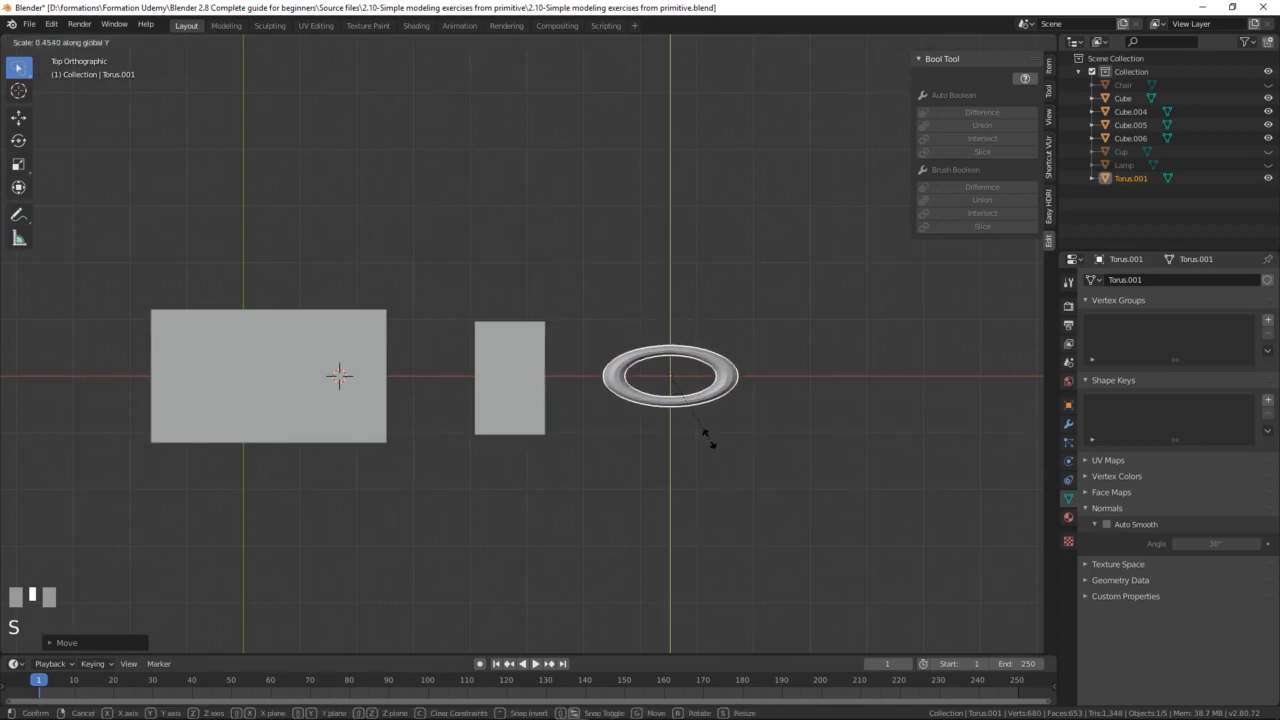
{"action": "left_click", "coordinate": [707, 437]}
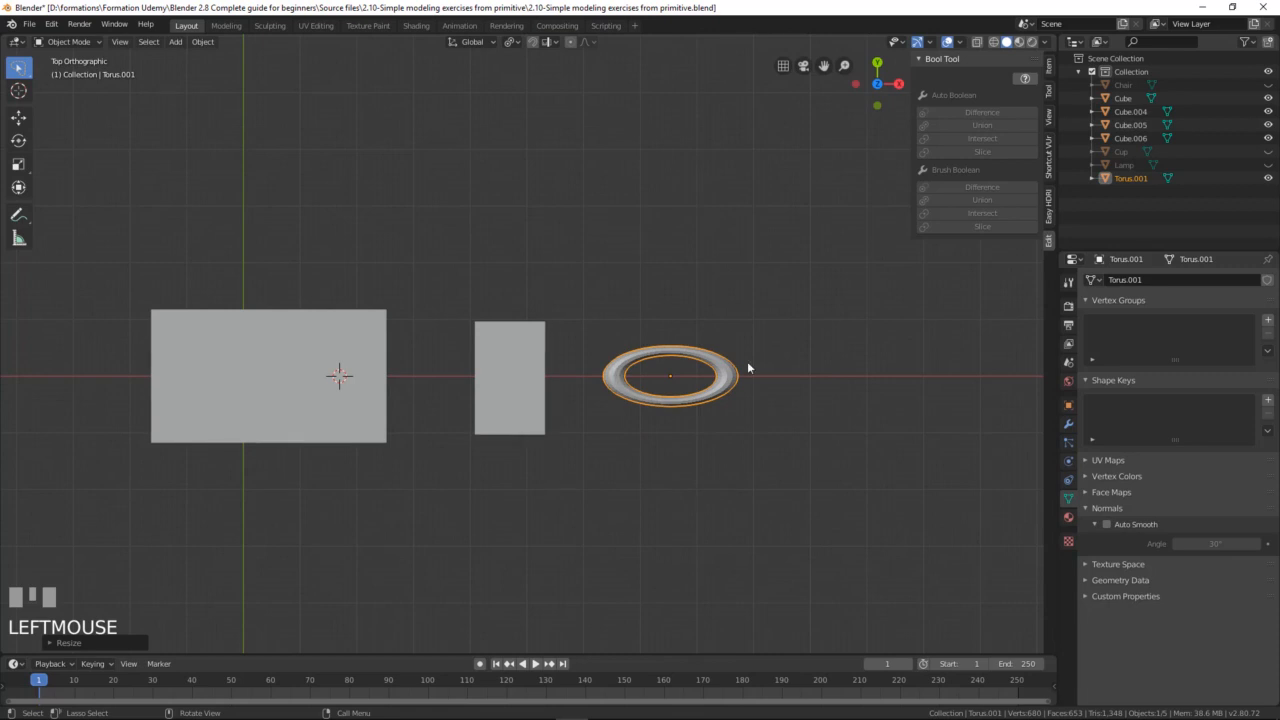
Step: Add a cube mesh and move it over the rear half of the flattened torus
{"action": "key", "text": "shift+a"}
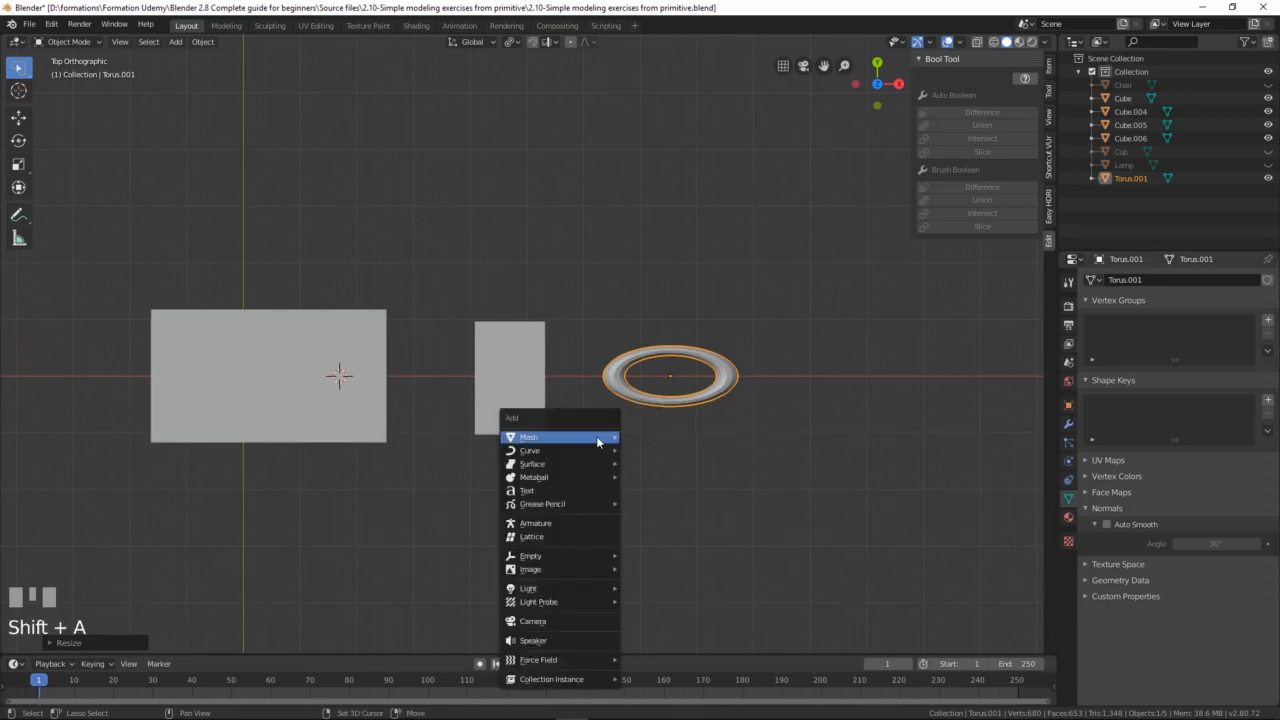
{"action": "mouse_move", "coordinate": [597, 437]}
{"action": "left_click", "coordinate": [648, 450]}
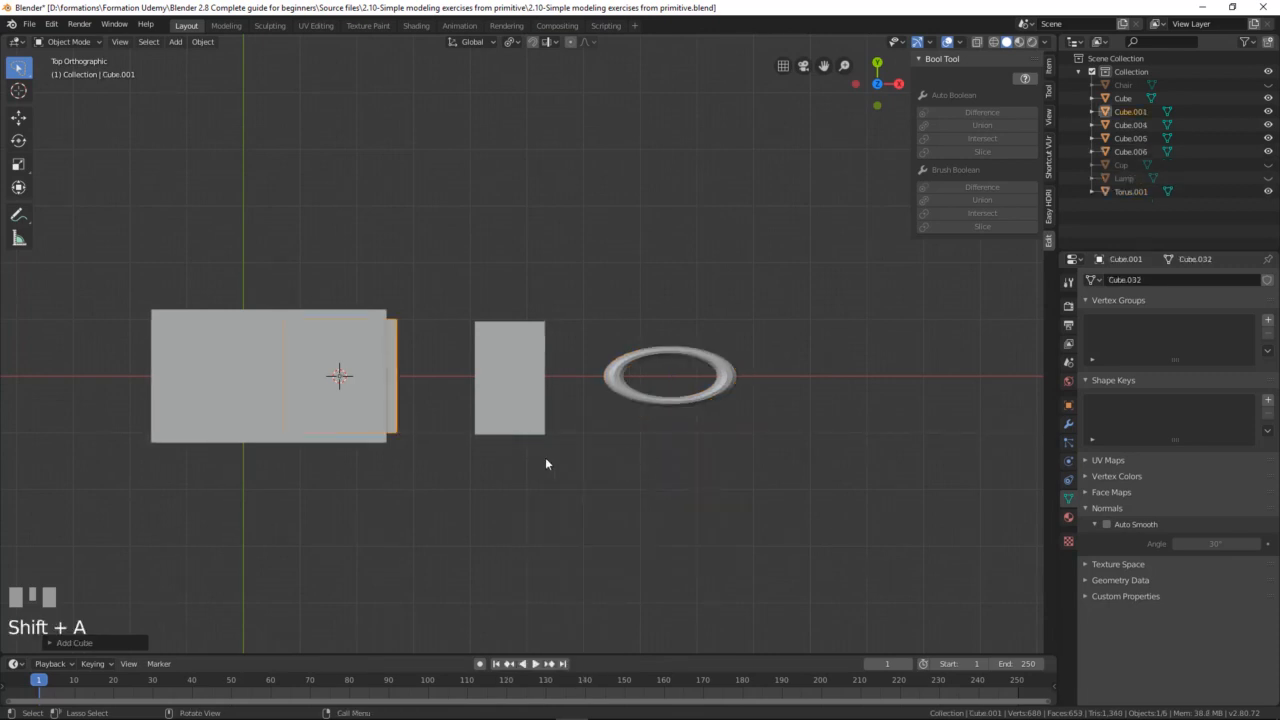
{"action": "key", "text": "g"}
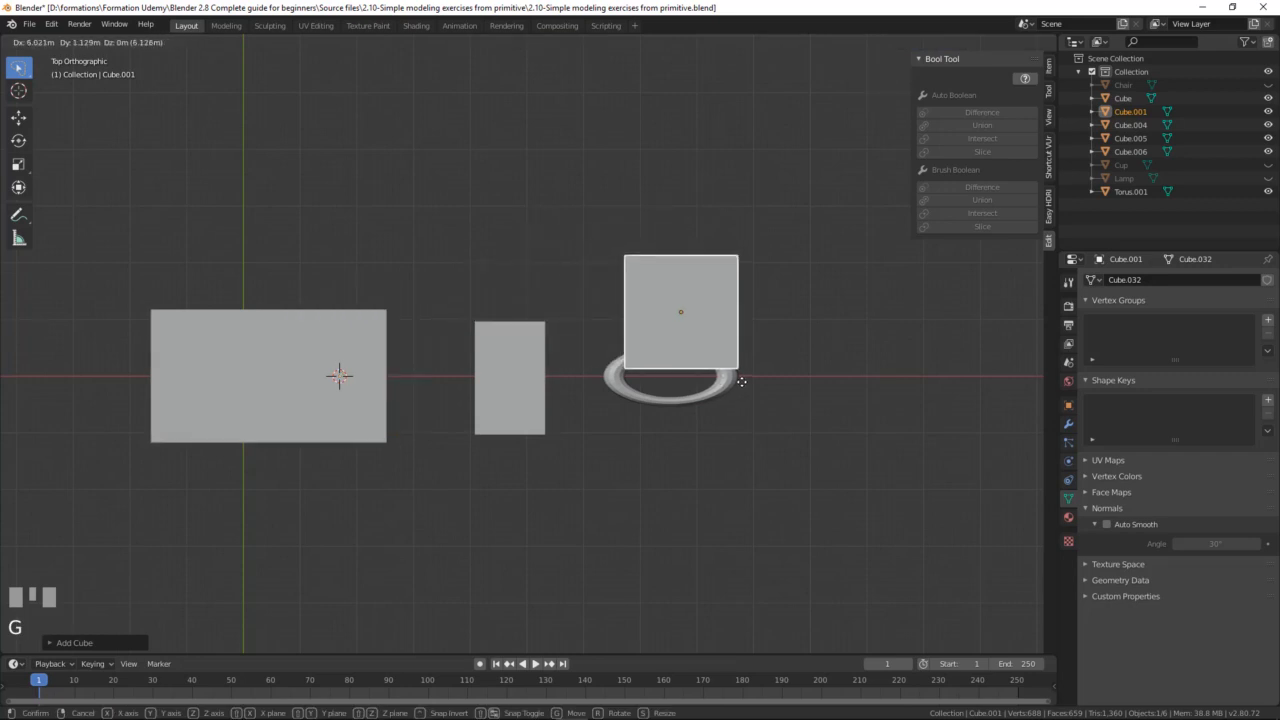
{"action": "left_click", "coordinate": [790, 398]}
Step: Scale the cube to about 1.4 and shift it along Y so it covers only the torus's rear half
{"action": "key", "text": "s"}
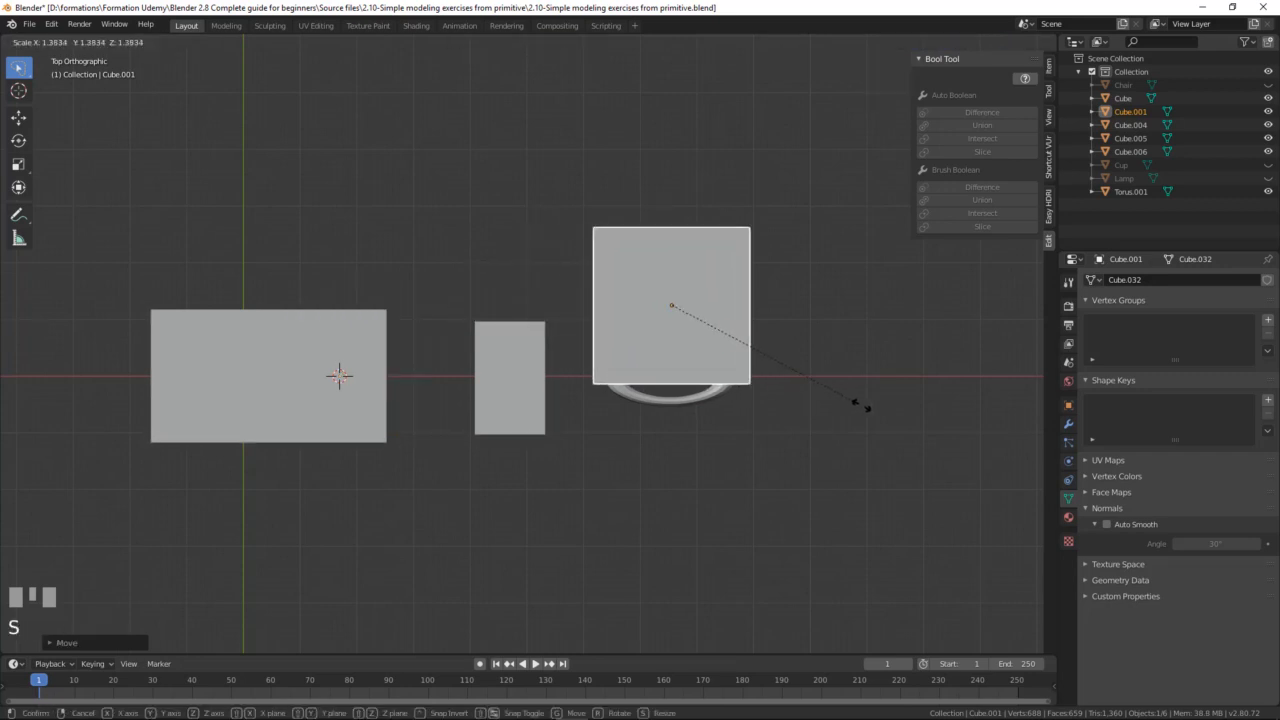
{"action": "left_click", "coordinate": [860, 411]}
{"action": "key", "text": "g"}
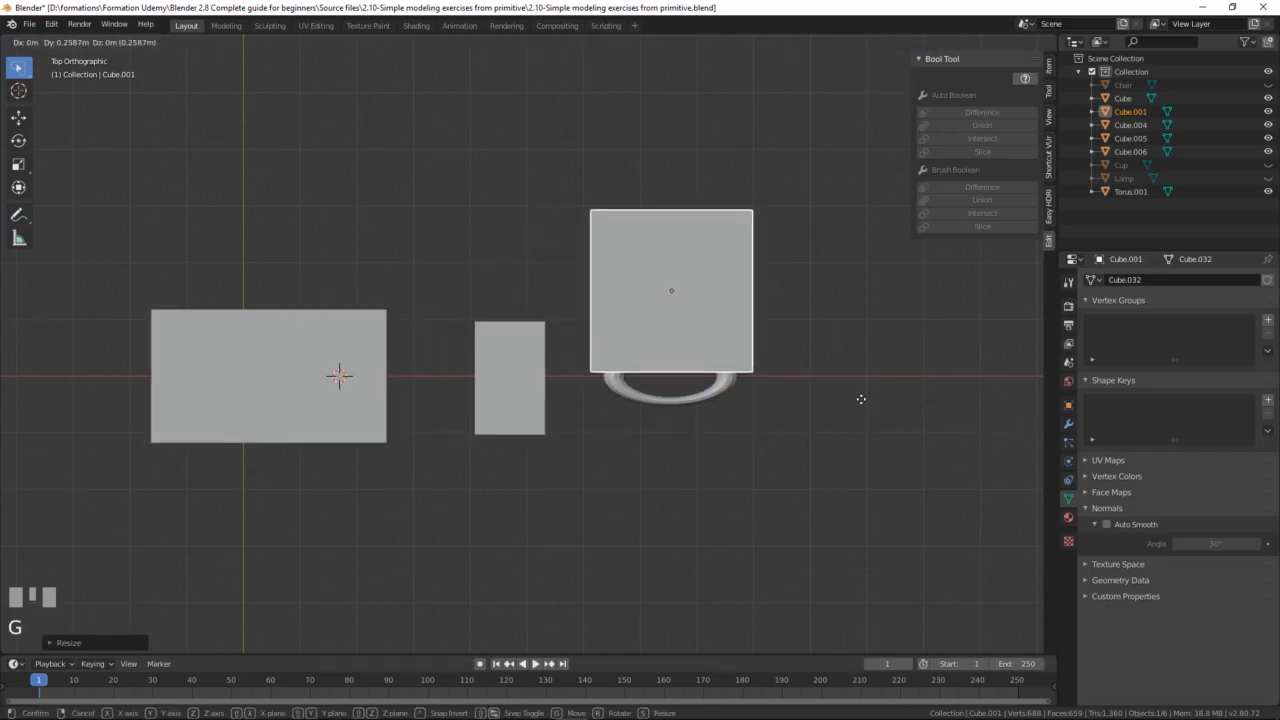
{"action": "left_click", "coordinate": [860, 398]}
{"action": "scroll", "coordinate": [820, 420], "scroll_direction": "up", "scroll_amount": 3}
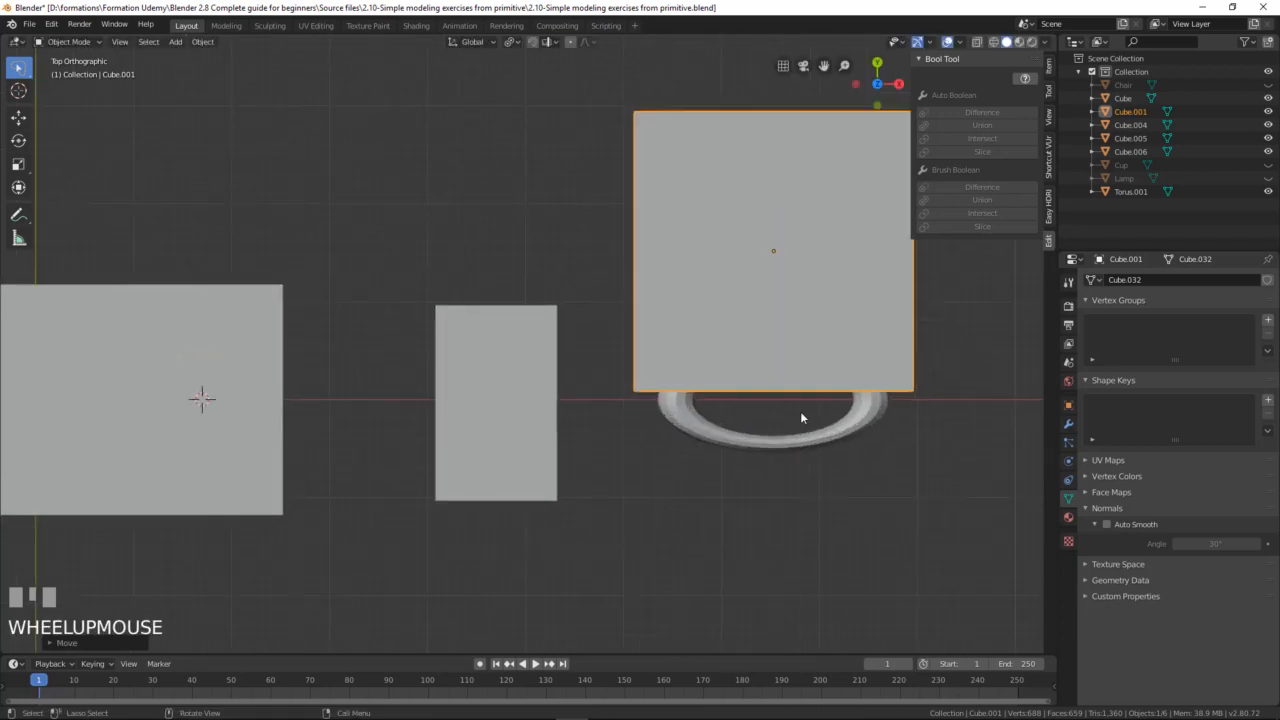
{"action": "scroll", "coordinate": [771, 385], "scroll_direction": "down", "scroll_amount": 2}
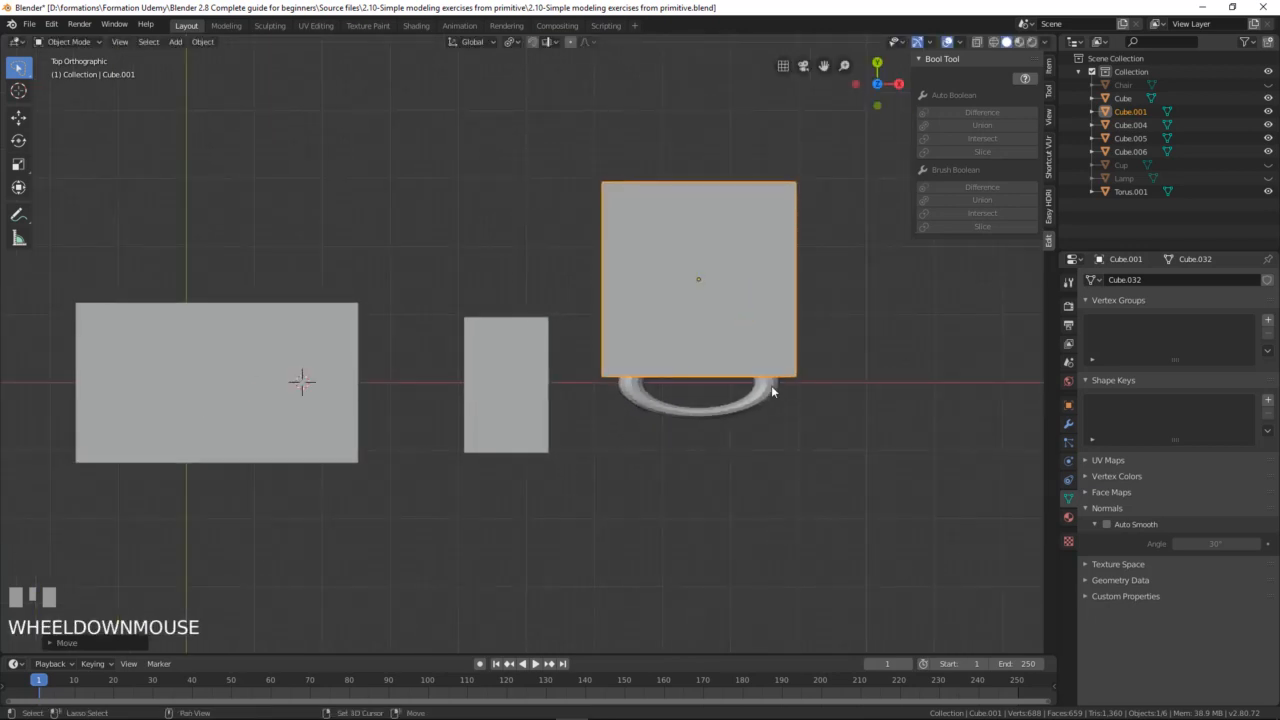
Step: Subtract the cube from the torus with a Boolean Difference and scale the remaining half down to drawer-handle size
{"action": "left_click", "coordinate": [769, 387], "text": "shift"}
{"action": "middle_click_drag", "start_coordinate": [769, 387], "coordinate": [645, 423]}
{"action": "left_click", "coordinate": [982, 112]}
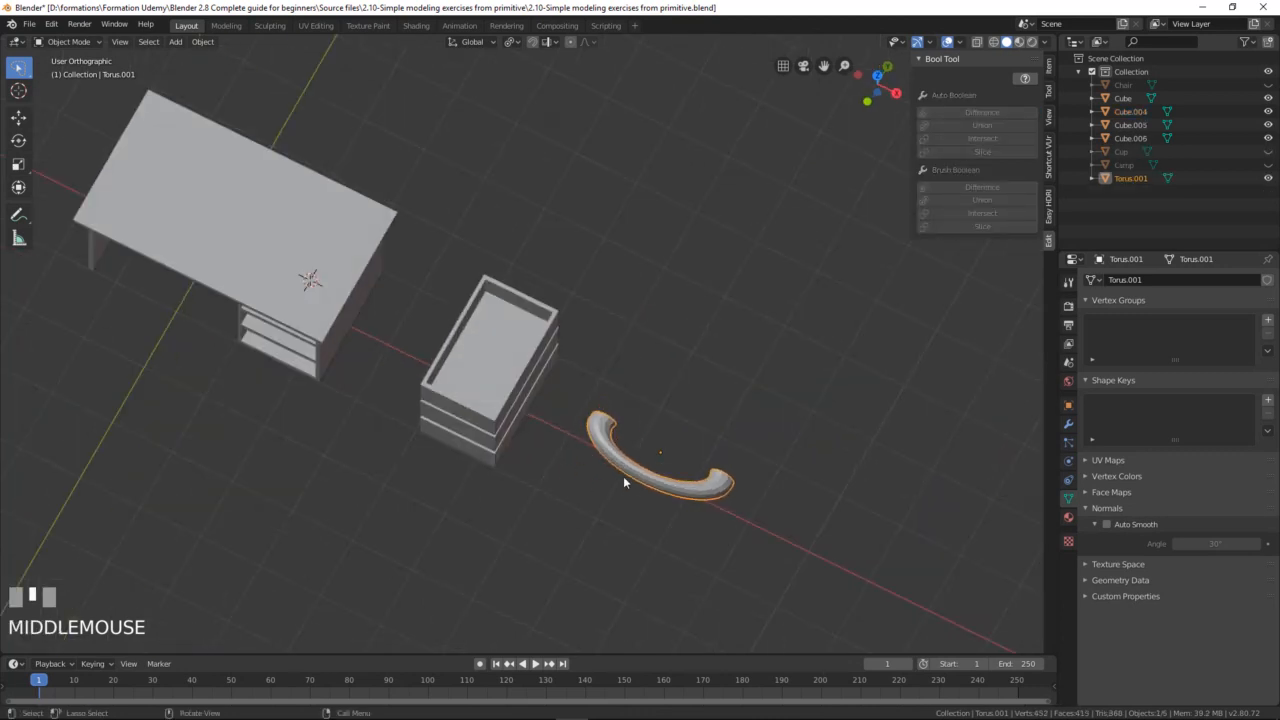
{"action": "key", "text": "s"}
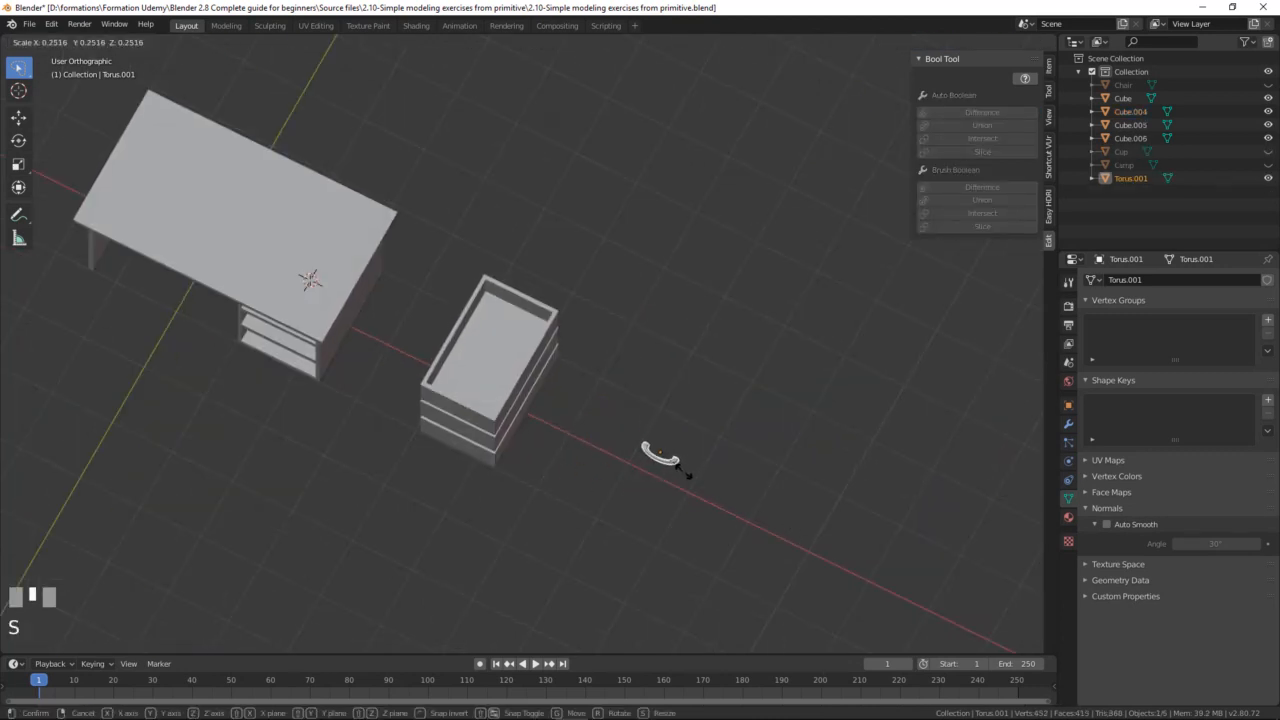
{"action": "left_click", "coordinate": [670, 462]}
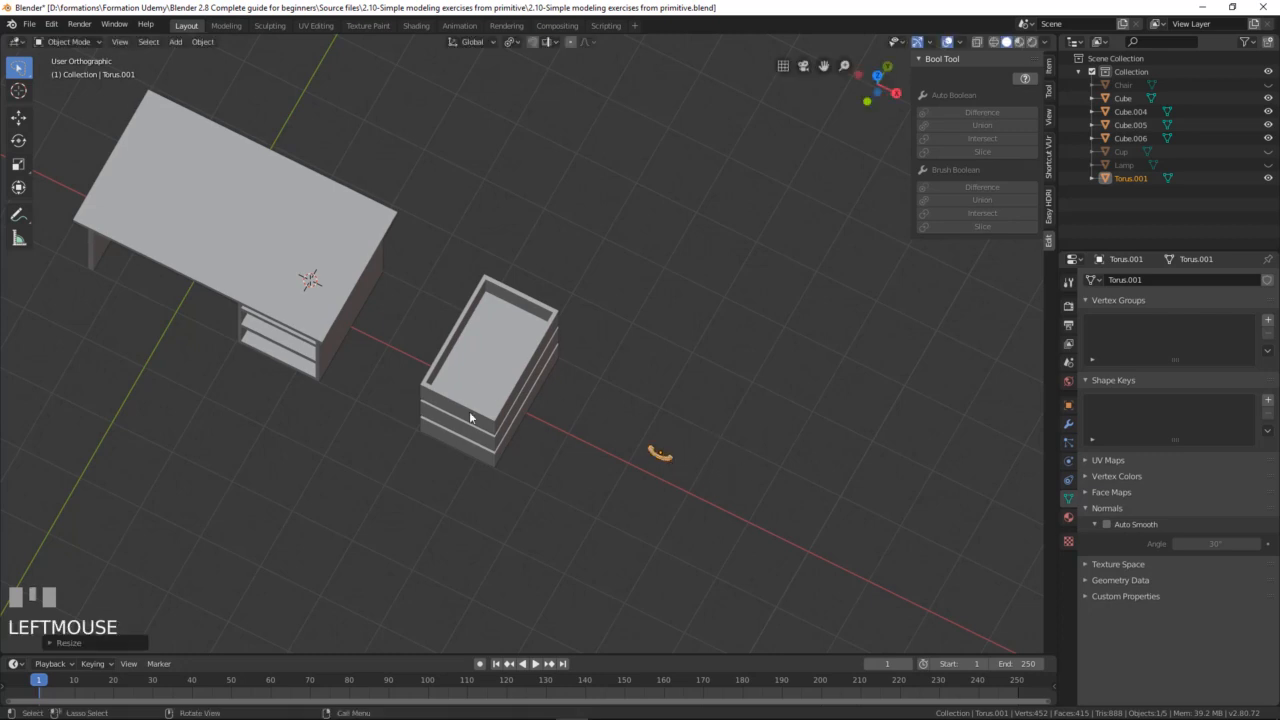
Step: Snap the 3D cursor to the top drawer's origin and snap the handle to the cursor
{"action": "key", "text": "KP_1"}
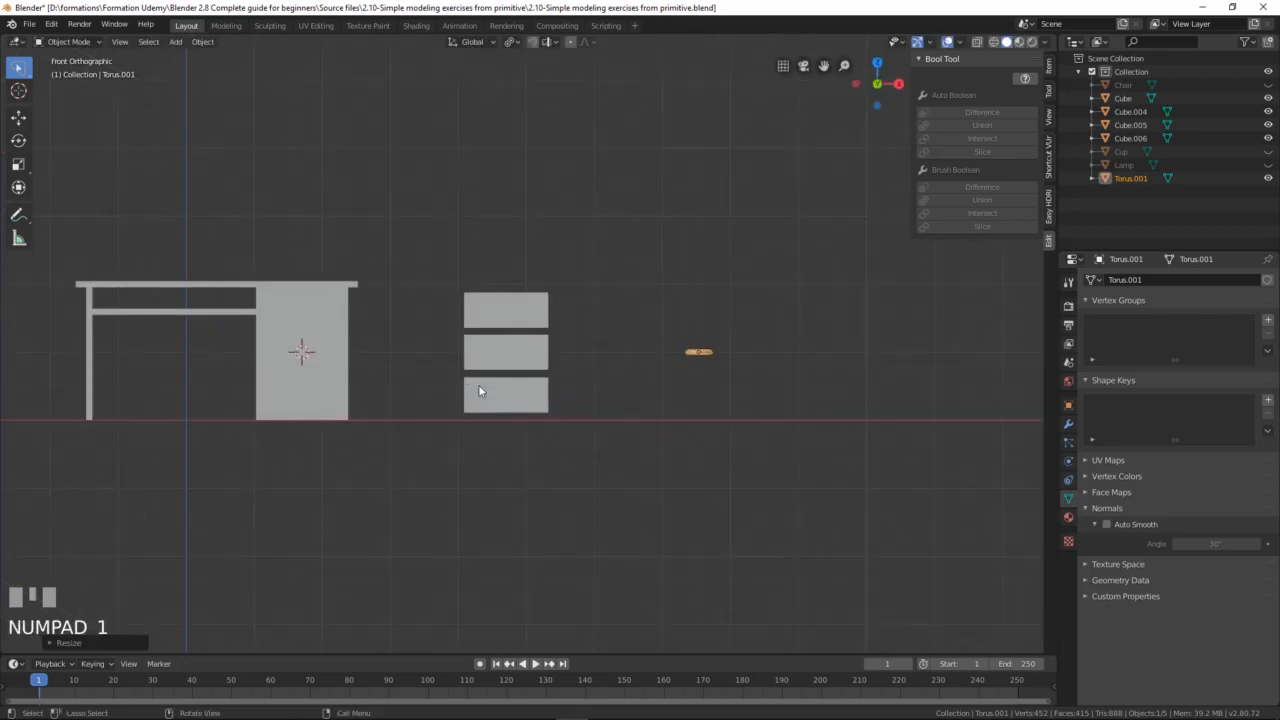
{"action": "scroll", "coordinate": [587, 276], "scroll_direction": "up", "scroll_amount": 2}
{"action": "left_click", "coordinate": [498, 297]}
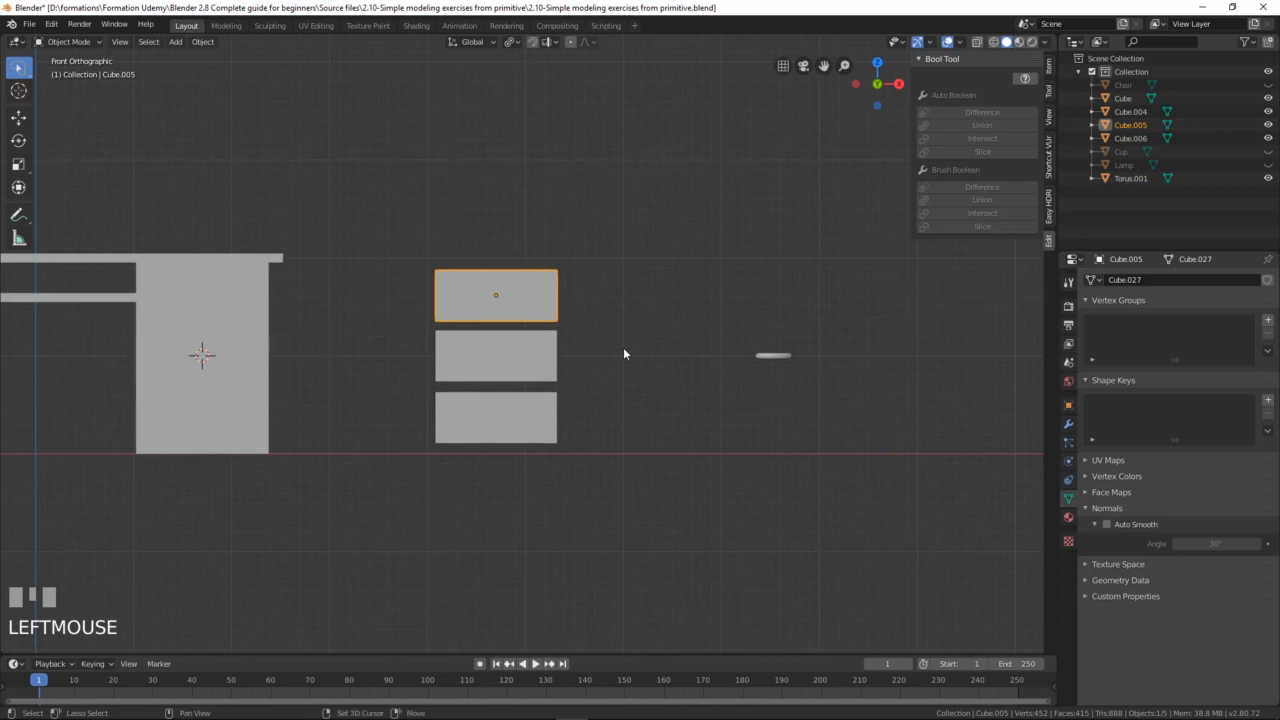
{"action": "key", "text": "shift+s"}
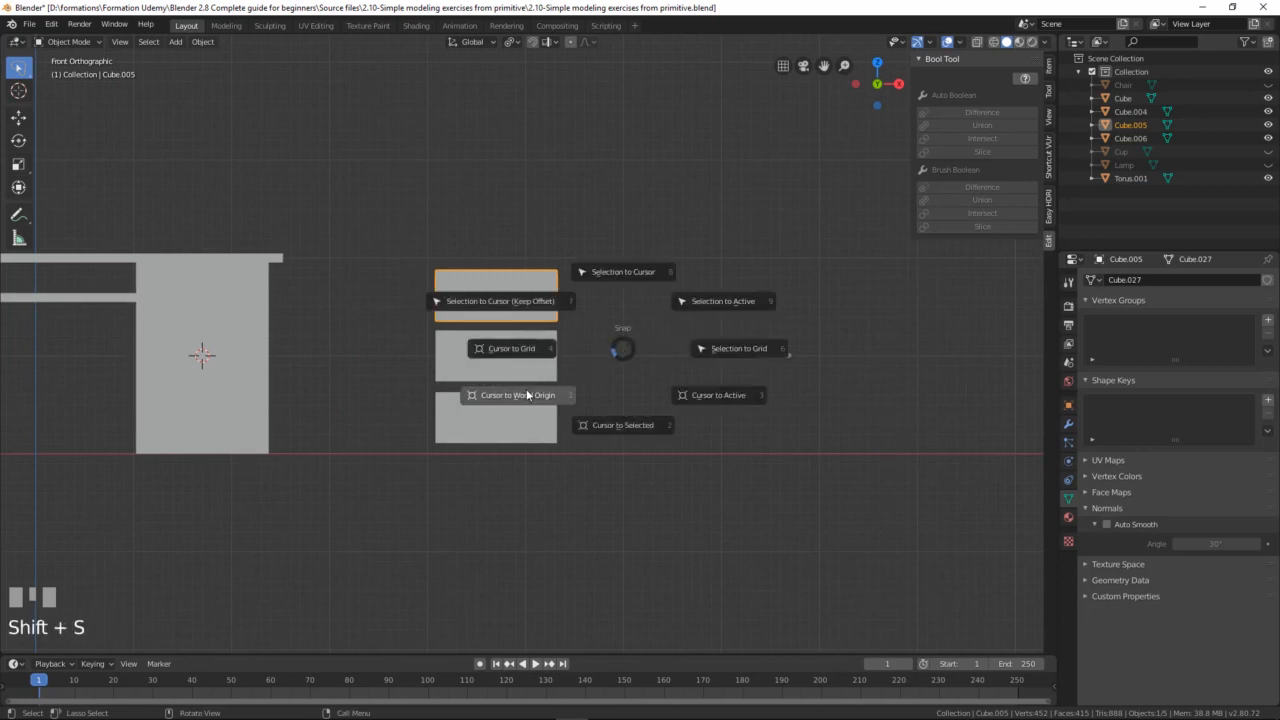
{"action": "left_click", "coordinate": [624, 425]}
{"action": "left_click", "coordinate": [774, 357]}
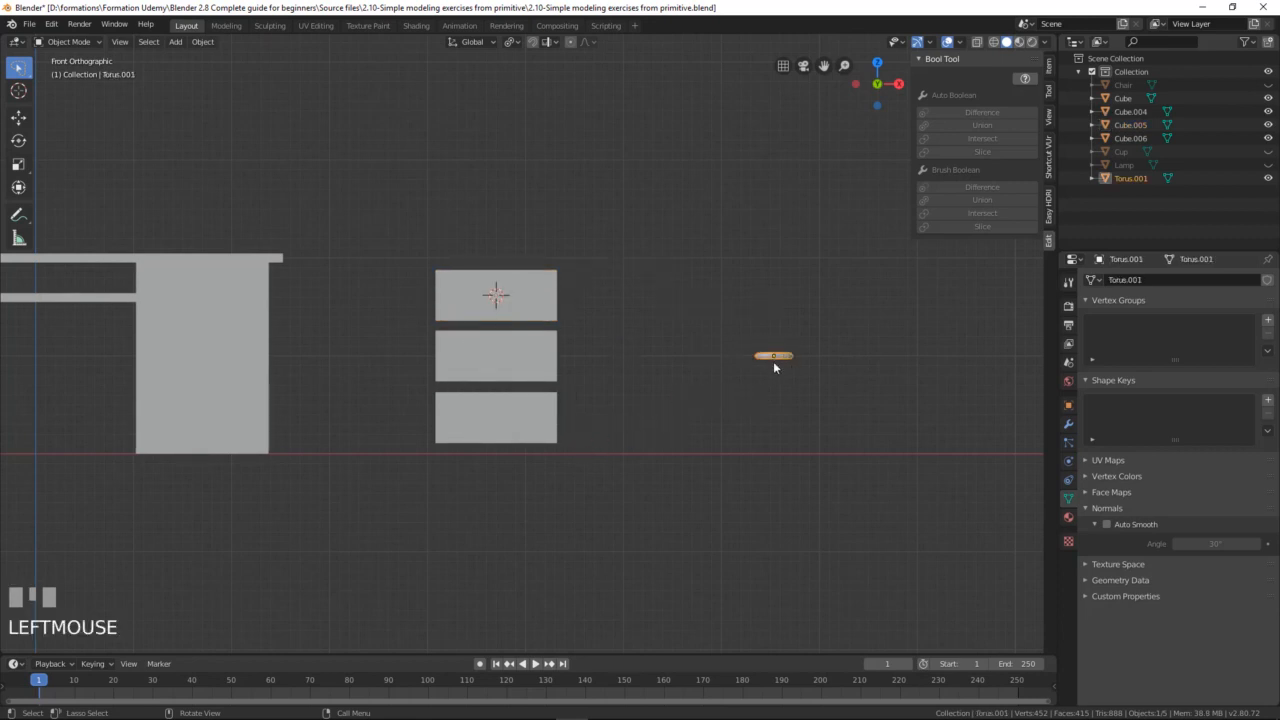
{"action": "key", "text": "shift+s"}
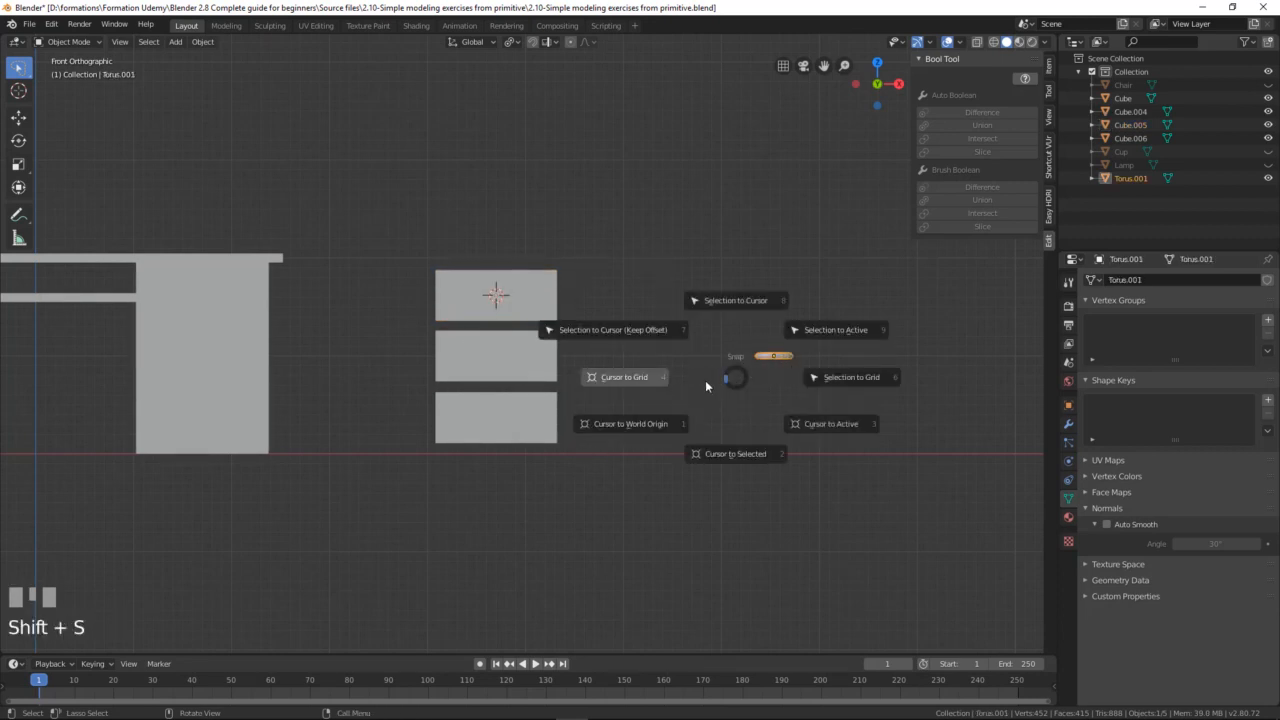
{"action": "left_click", "coordinate": [735, 301]}
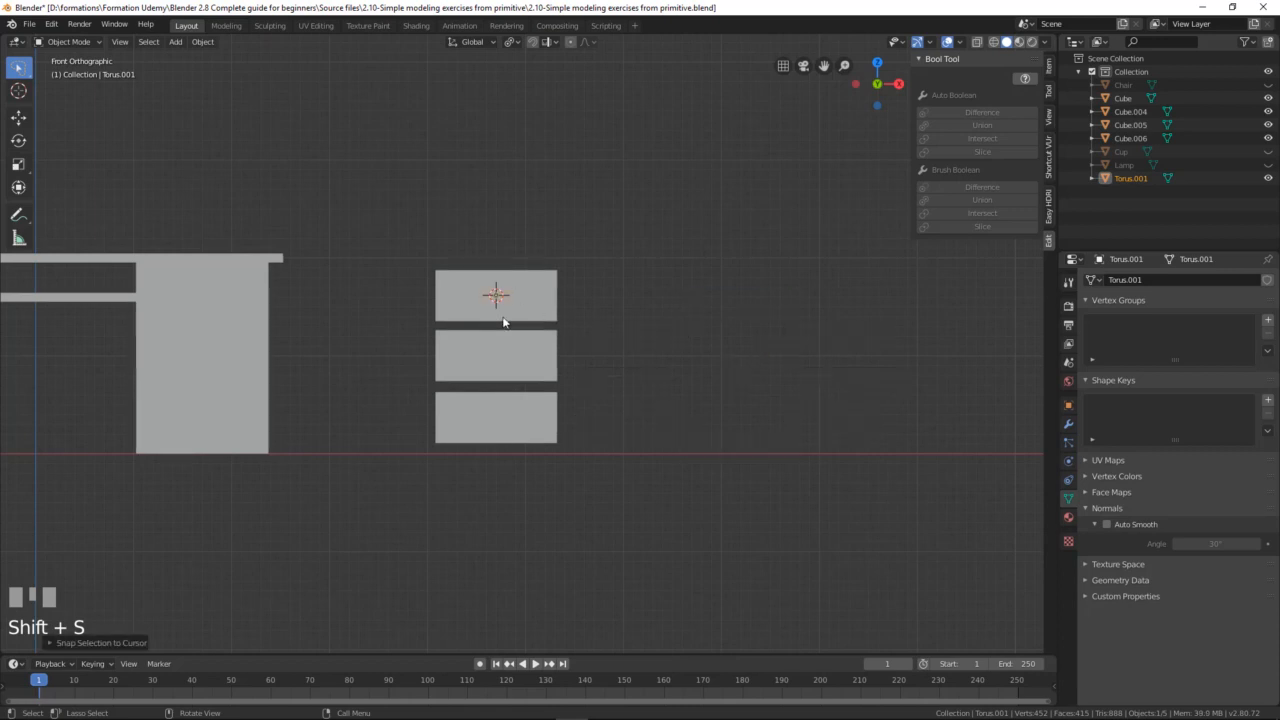
Step: Move the handle about -1 m along Y to the top drawer's front face
{"action": "middle_click_drag", "start_coordinate": [506, 322], "coordinate": [356, 313]}
{"action": "scroll", "coordinate": [356, 313], "scroll_direction": "up", "scroll_amount": 2}
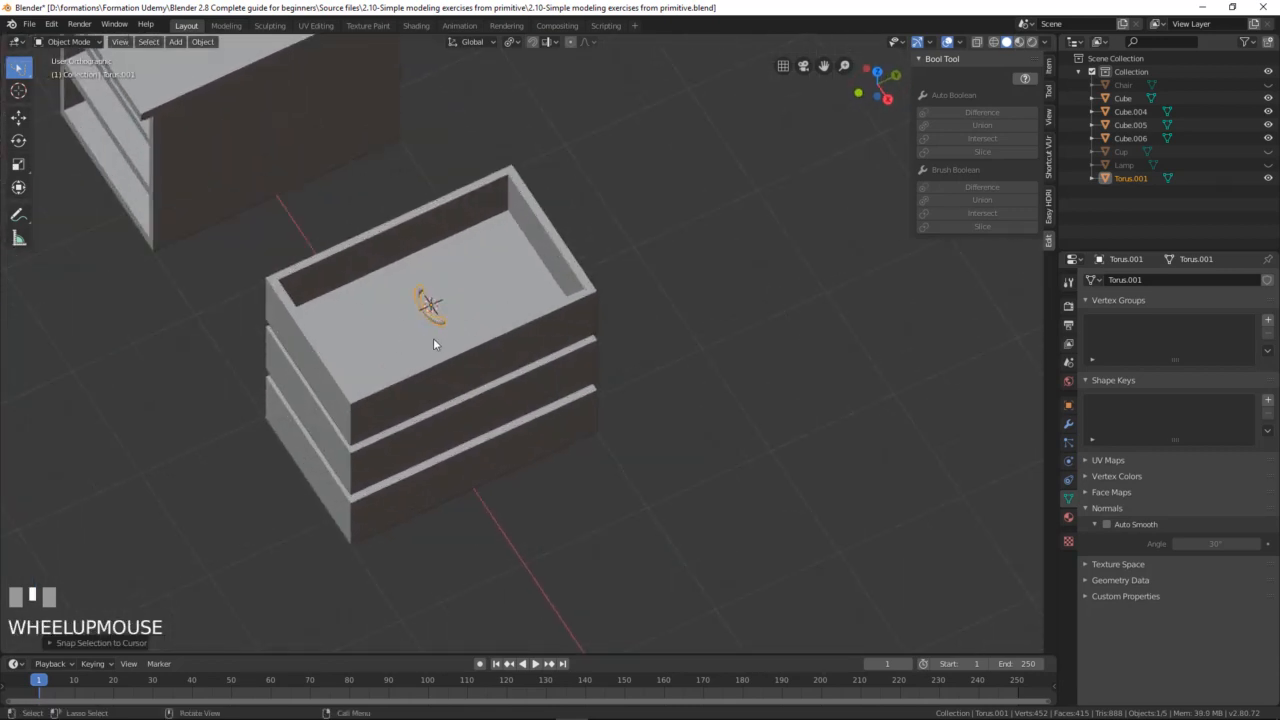
{"action": "key", "text": "g"}
{"action": "key", "text": "y"}
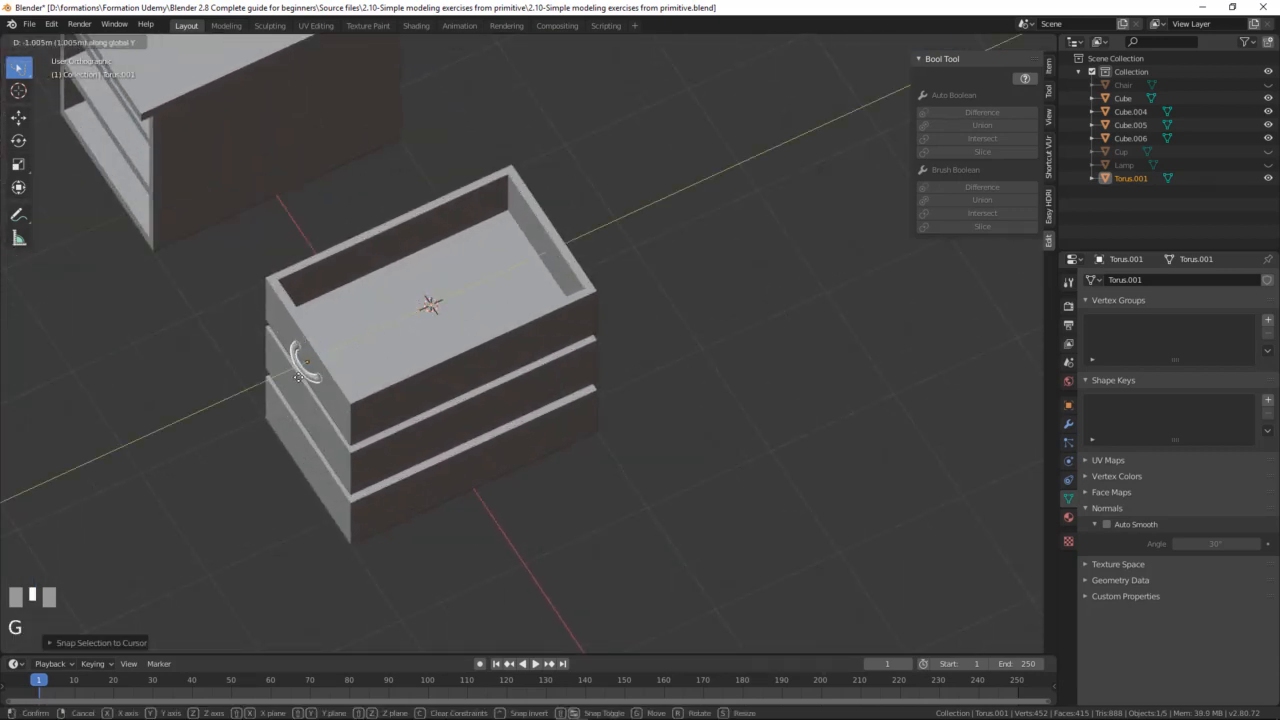
{"action": "left_click", "coordinate": [298, 377]}
Step: Fine-tune the handle's position along Y so its ends meet the drawer front
{"action": "scroll", "coordinate": [278, 439], "scroll_direction": "up", "scroll_amount": 2}
{"action": "scroll", "coordinate": [482, 457], "scroll_direction": "up", "scroll_amount": 3}
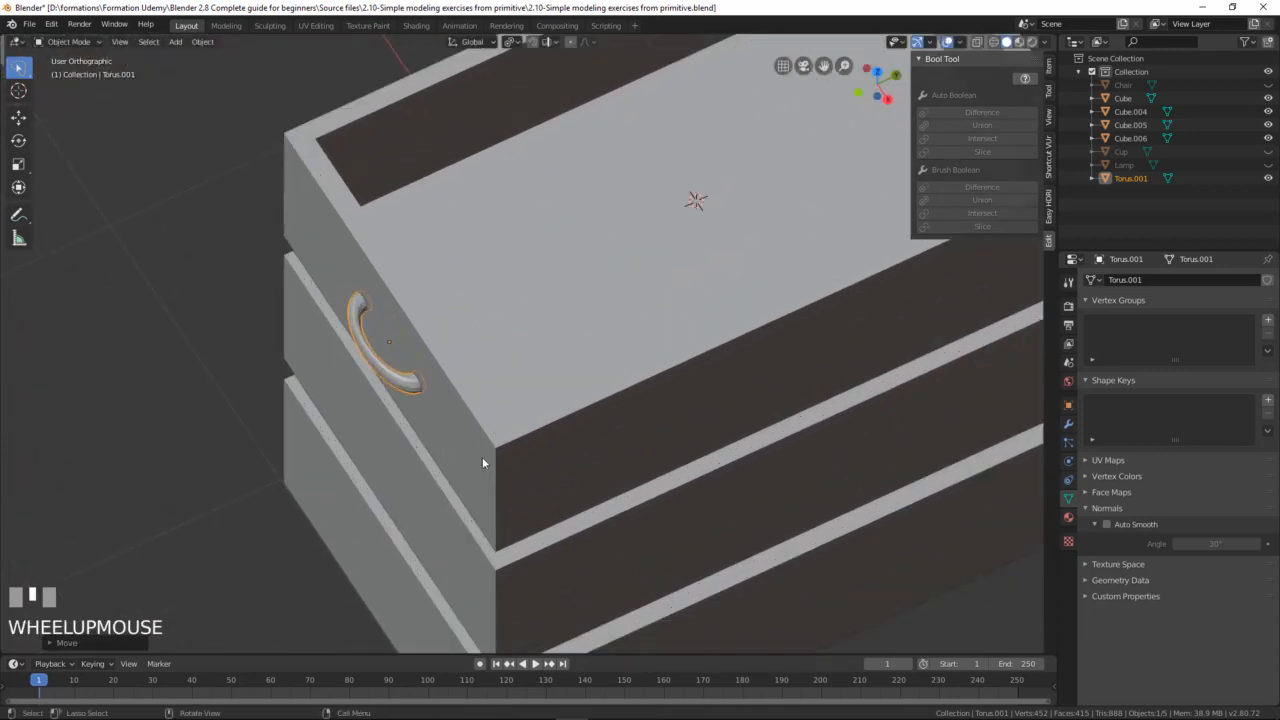
{"action": "mouse_move", "coordinate": [482, 457]}
{"action": "middle_mouse_down"}
{"action": "mouse_move", "coordinate": [568, 416]}
{"action": "mouse_move", "coordinate": [517, 461]}
{"action": "mouse_move", "coordinate": [465, 467]}
{"action": "middle_mouse_up"}
{"action": "key", "text": "g"}
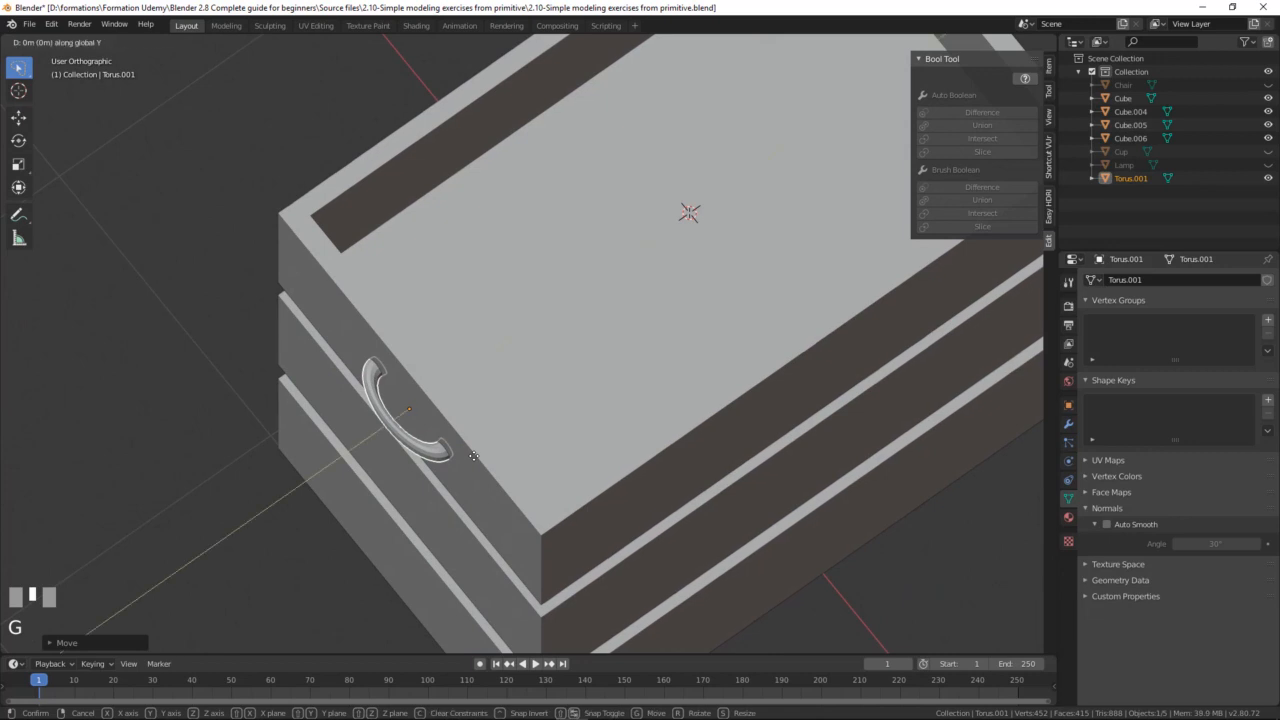
{"action": "key", "text": "y"}
{"action": "left_click", "coordinate": [471, 457]}
Step: Duplicate the handle twice straight down along Z, about 0.63 m apart, centring the copies on the middle and bottom drawers
{"action": "middle_click_drag", "start_coordinate": [471, 457], "coordinate": [558, 368]}
{"action": "scroll", "coordinate": [543, 400], "scroll_direction": "down", "scroll_amount": 2}
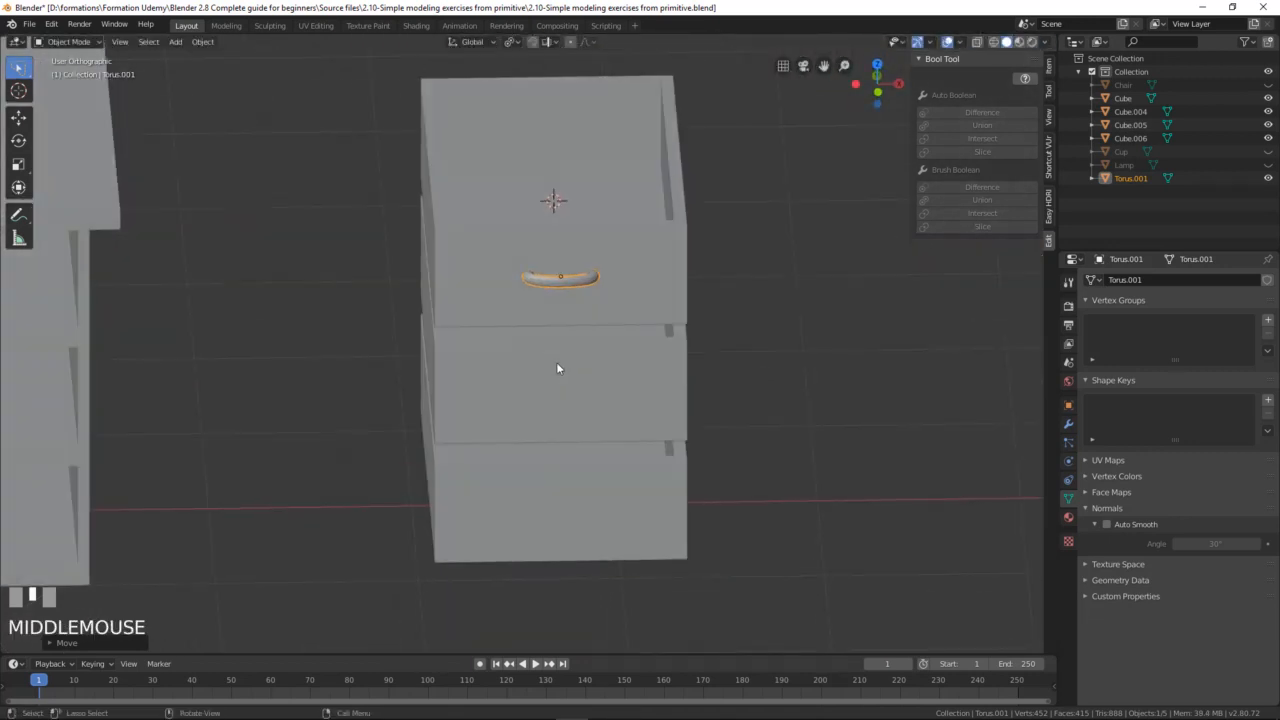
{"action": "key", "text": "KP_1"}
{"action": "key", "text": "shift+d"}
{"action": "key", "text": "z"}
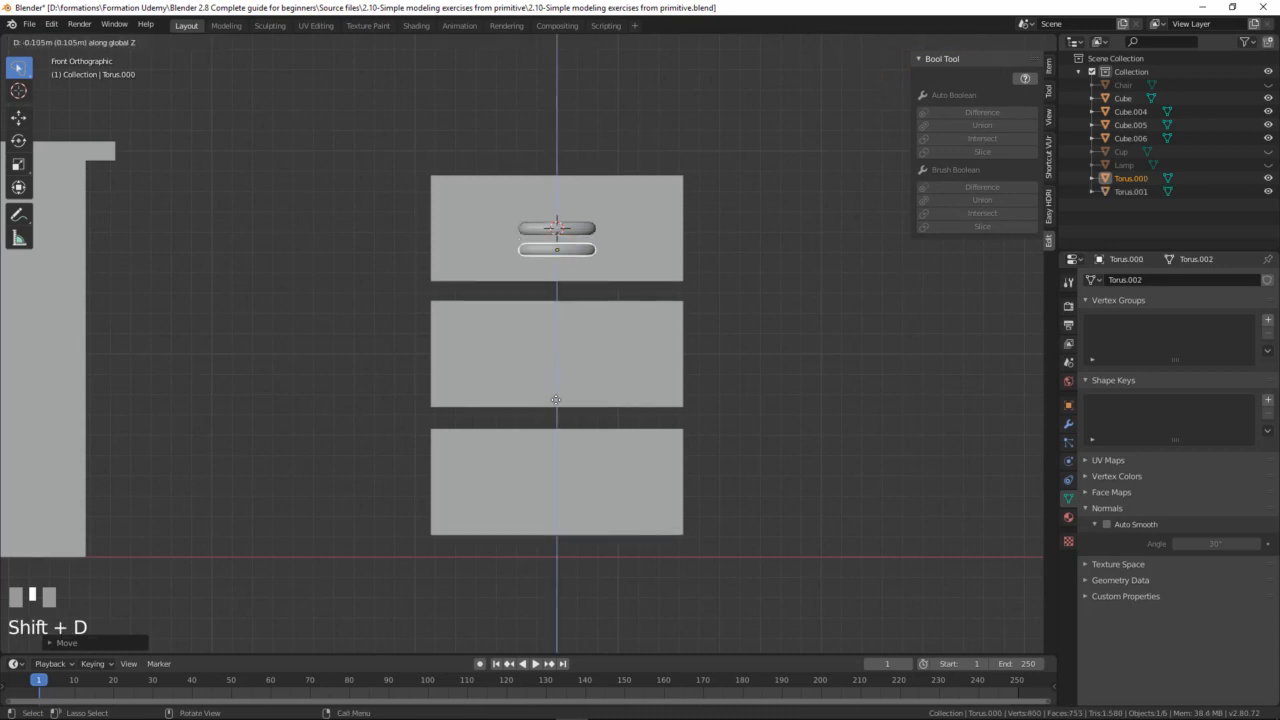
{"action": "left_click", "coordinate": [568, 476]}
{"action": "key", "text": "shift+d"}
{"action": "key", "text": "z"}
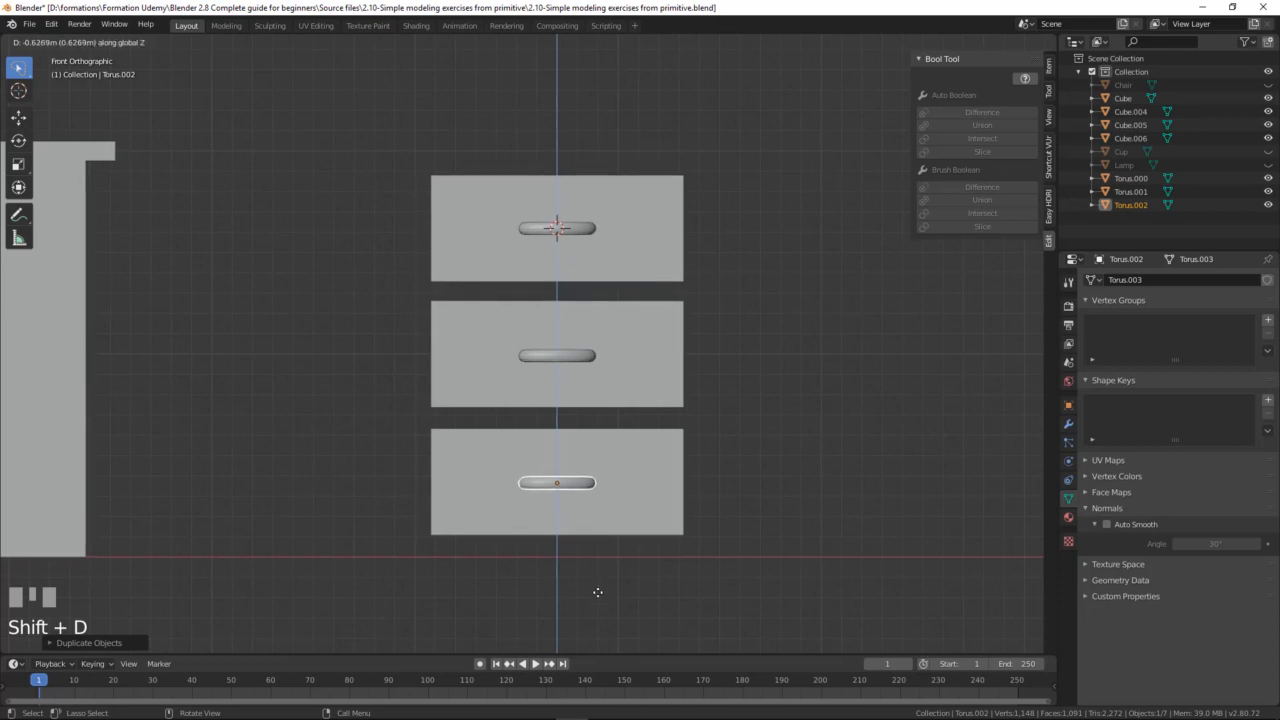
{"action": "left_click", "coordinate": [597, 592]}
Step: Merge each of the three handles with its own drawer using Boolean Union
{"action": "middle_click_drag", "start_coordinate": [597, 592], "coordinate": [544, 504]}
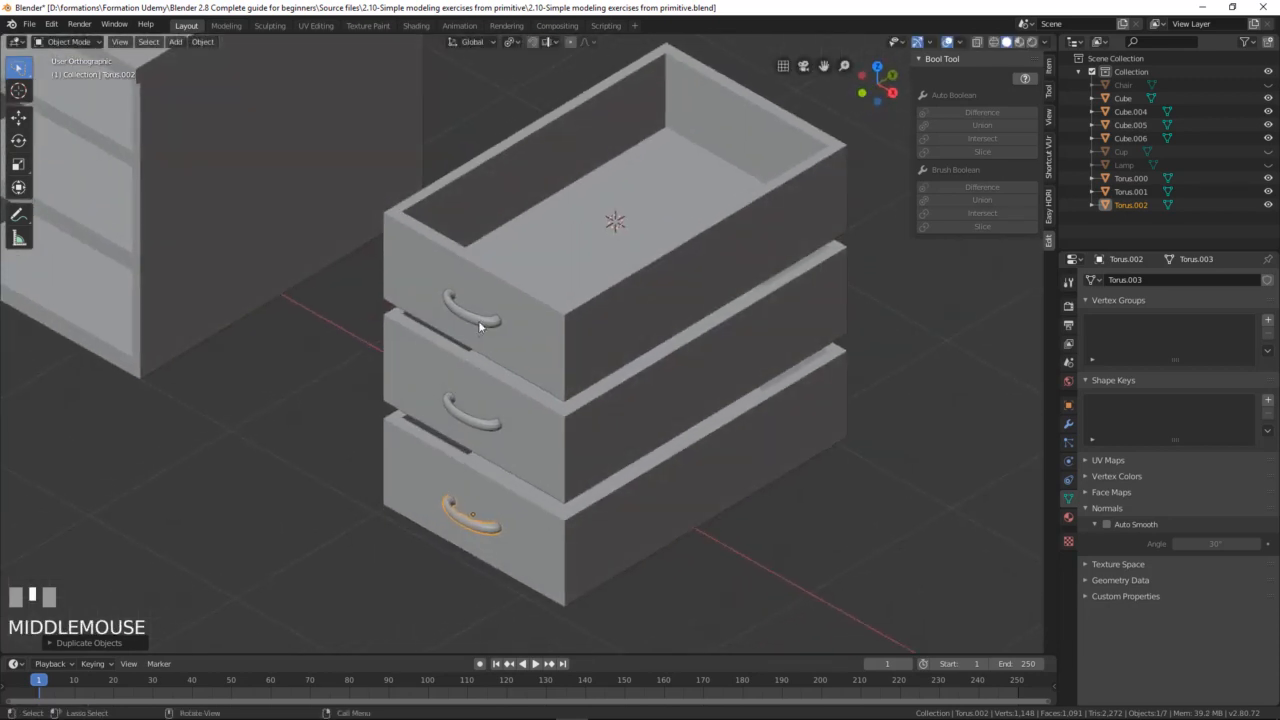
{"action": "left_click", "coordinate": [478, 320]}
{"action": "left_click", "coordinate": [499, 294], "text": "shift"}
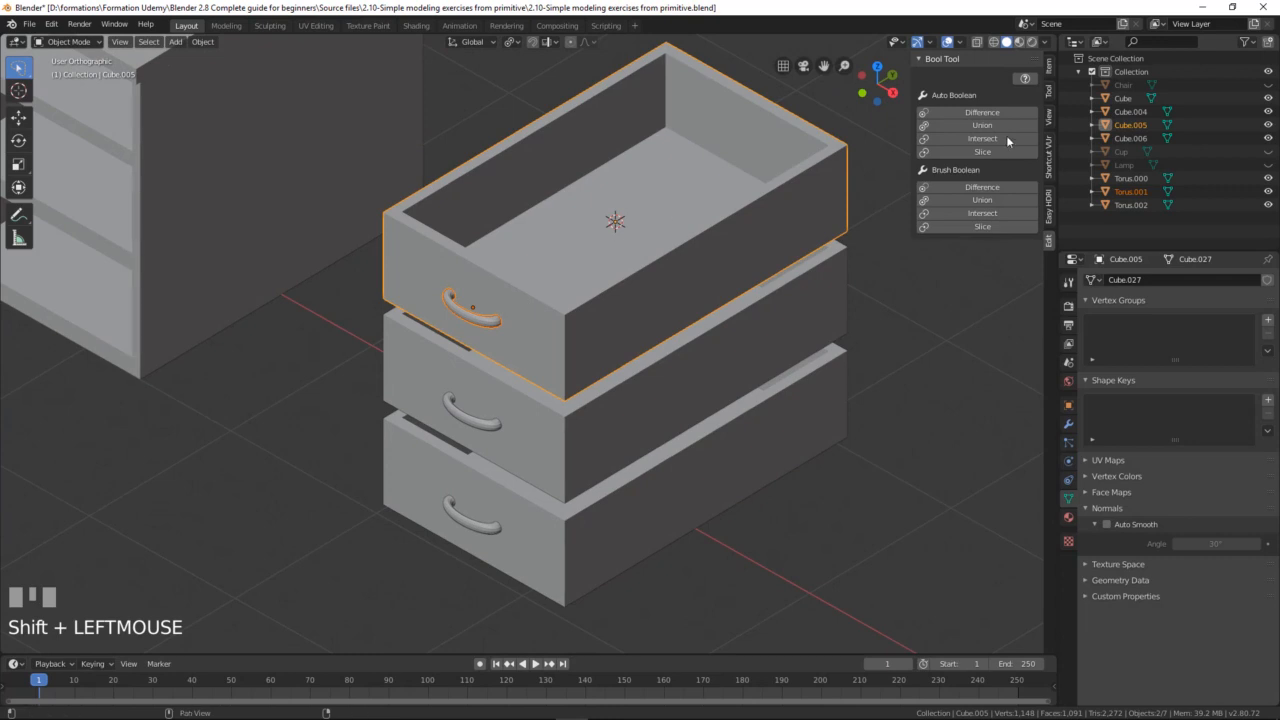
{"action": "left_click", "coordinate": [1000, 125]}
{"action": "left_click", "coordinate": [485, 416]}
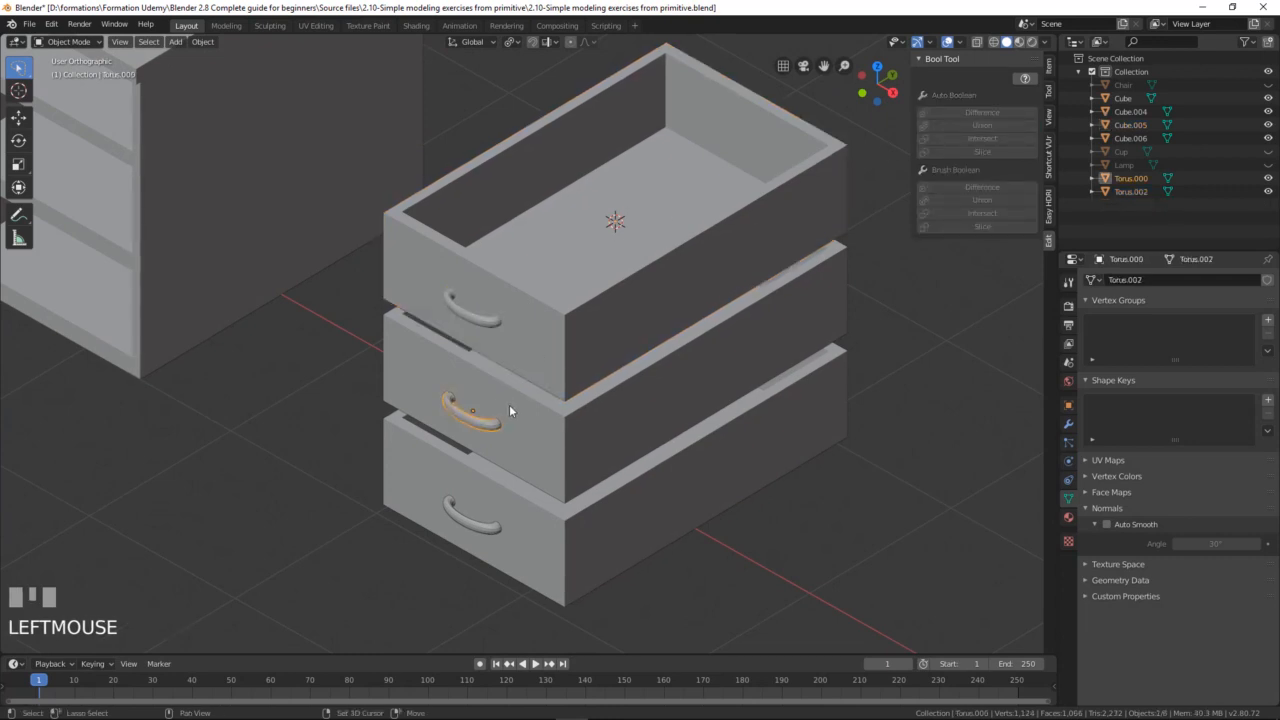
{"action": "left_click", "coordinate": [511, 404], "text": "shift"}
{"action": "left_click", "coordinate": [983, 125]}
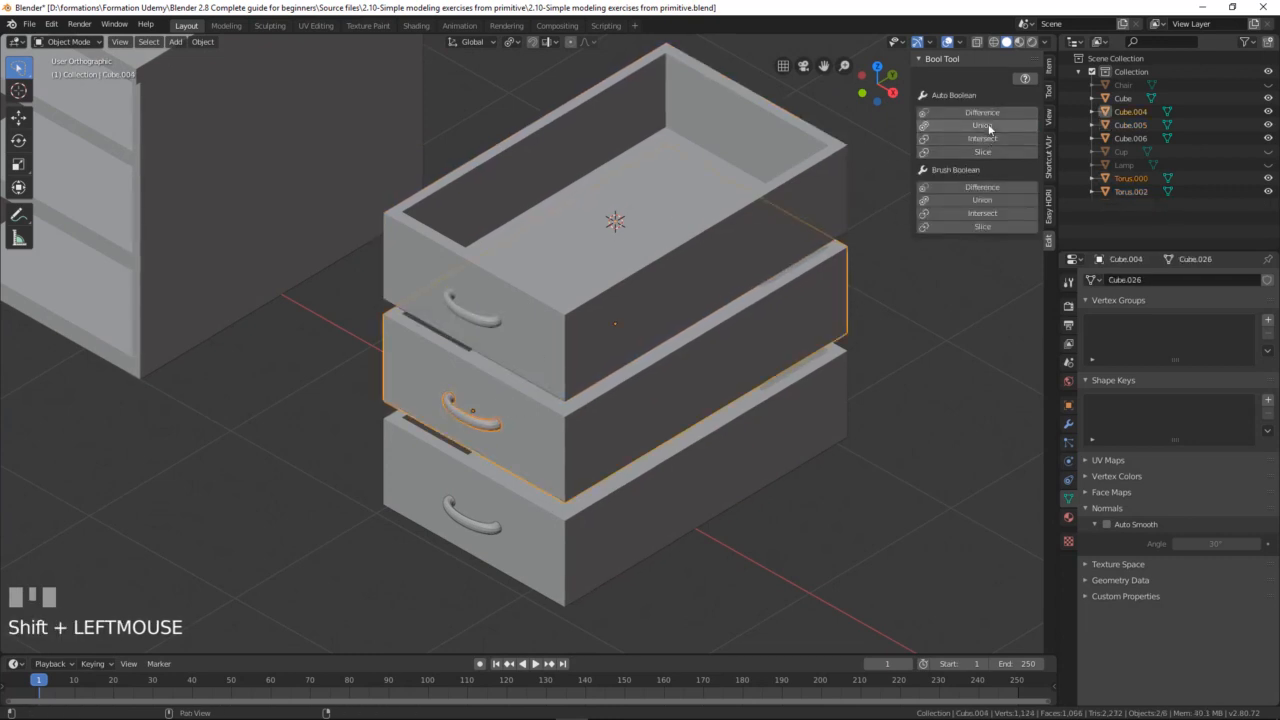
{"action": "left_click", "coordinate": [479, 523]}
{"action": "left_click", "coordinate": [549, 480], "text": "shift"}
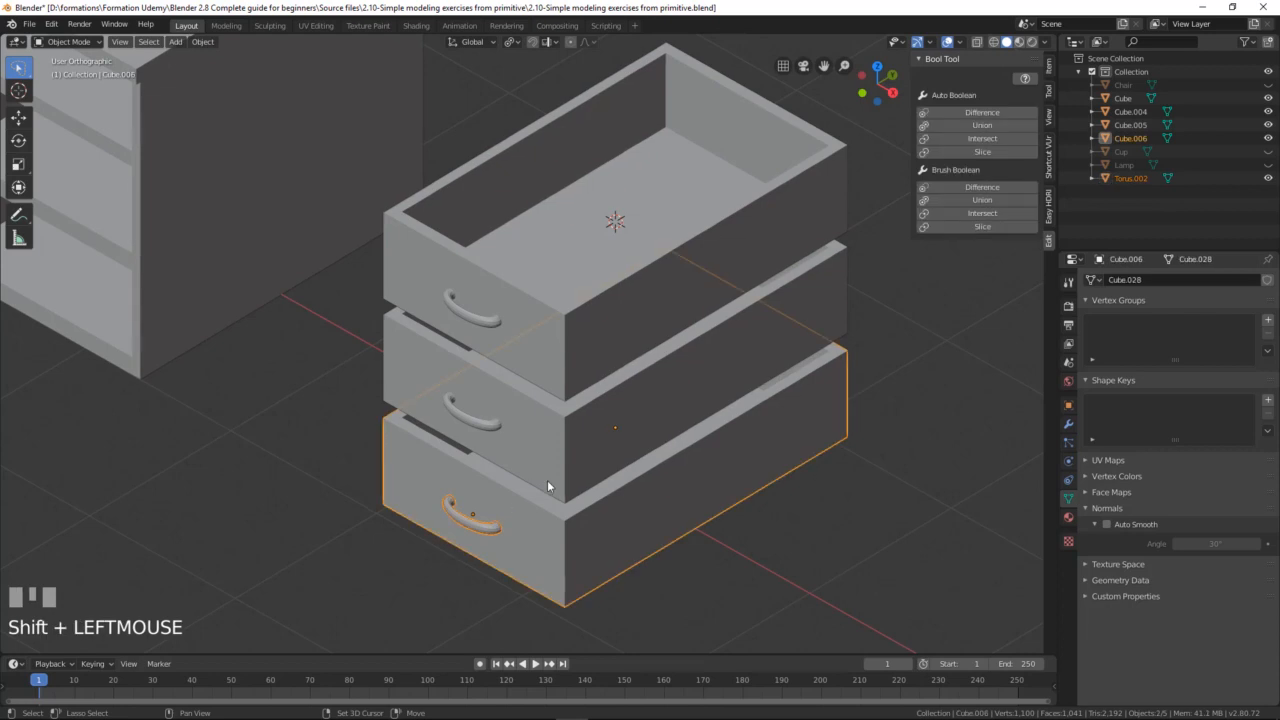
{"action": "left_click", "coordinate": [985, 127]}
Step: Move all three drawers together -3 m along X, with snapping, into the desk cabinet's openings
{"action": "scroll", "coordinate": [447, 442], "scroll_direction": "down", "scroll_amount": 4}
{"action": "middle_click_drag", "start_coordinate": [447, 442], "coordinate": [498, 432]}
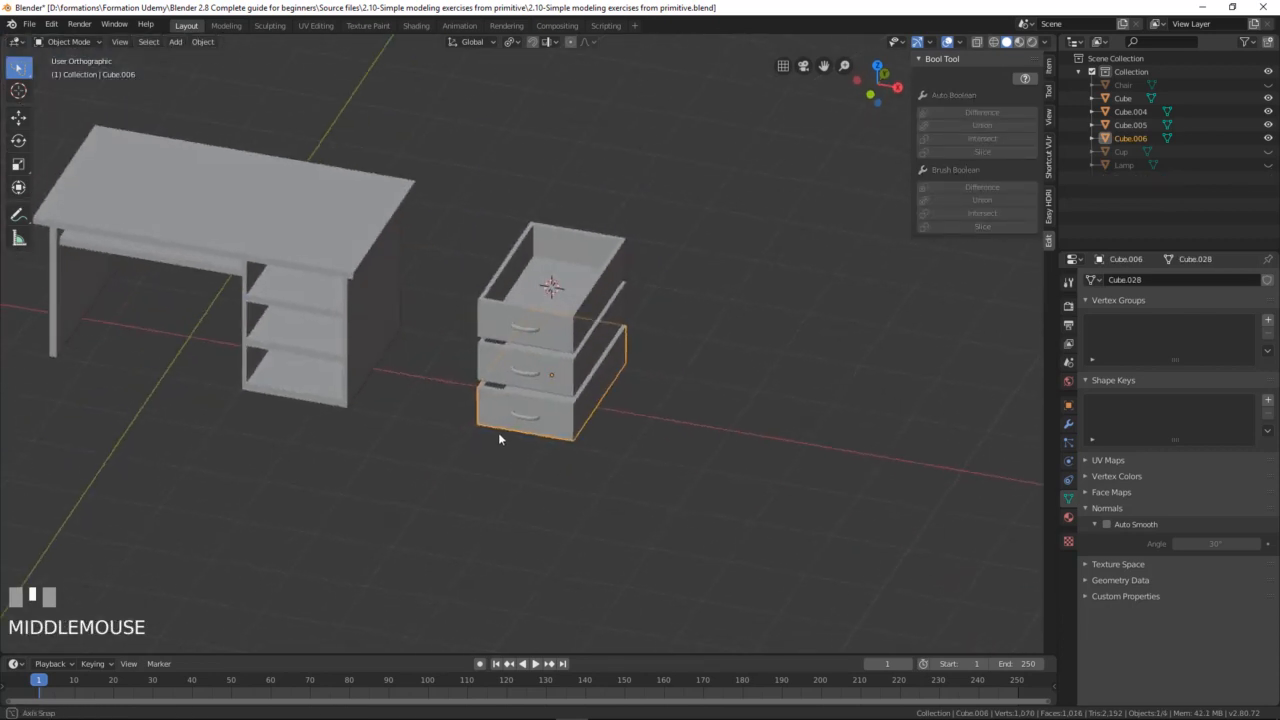
{"action": "left_click", "coordinate": [502, 370], "text": "shift"}
{"action": "left_click", "coordinate": [489, 340], "text": "shift"}
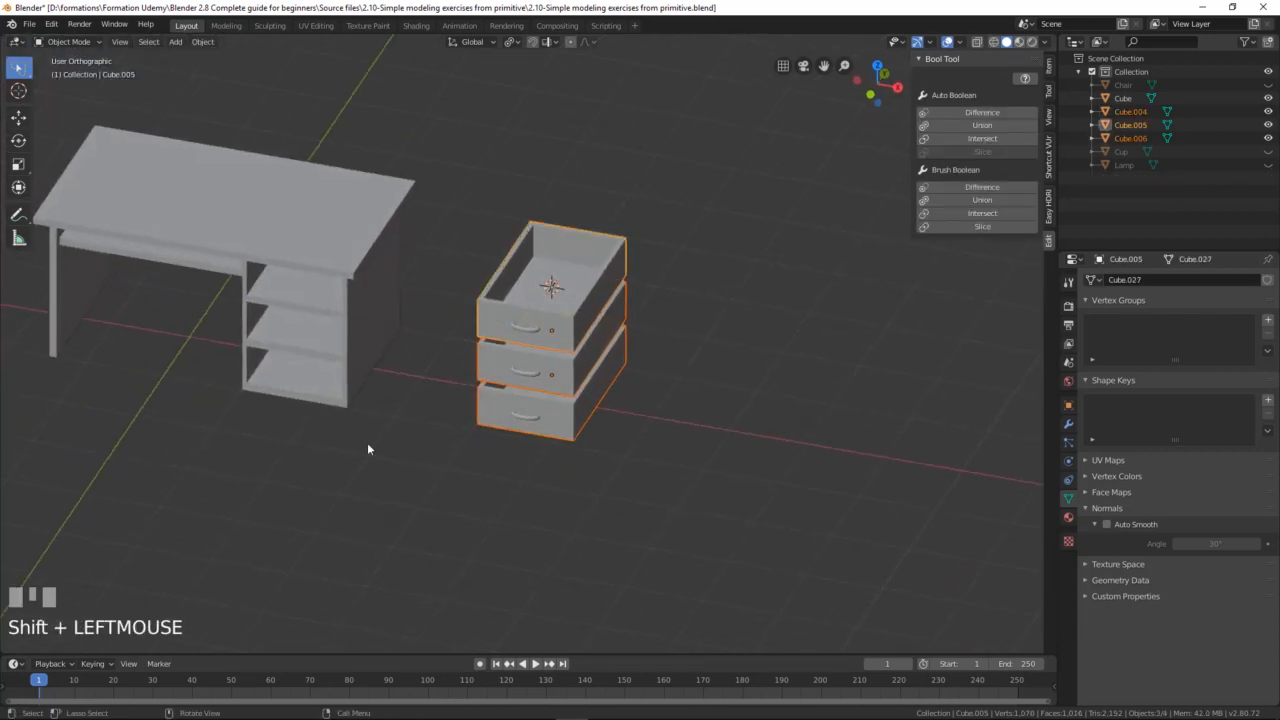
{"action": "key", "text": "g"}
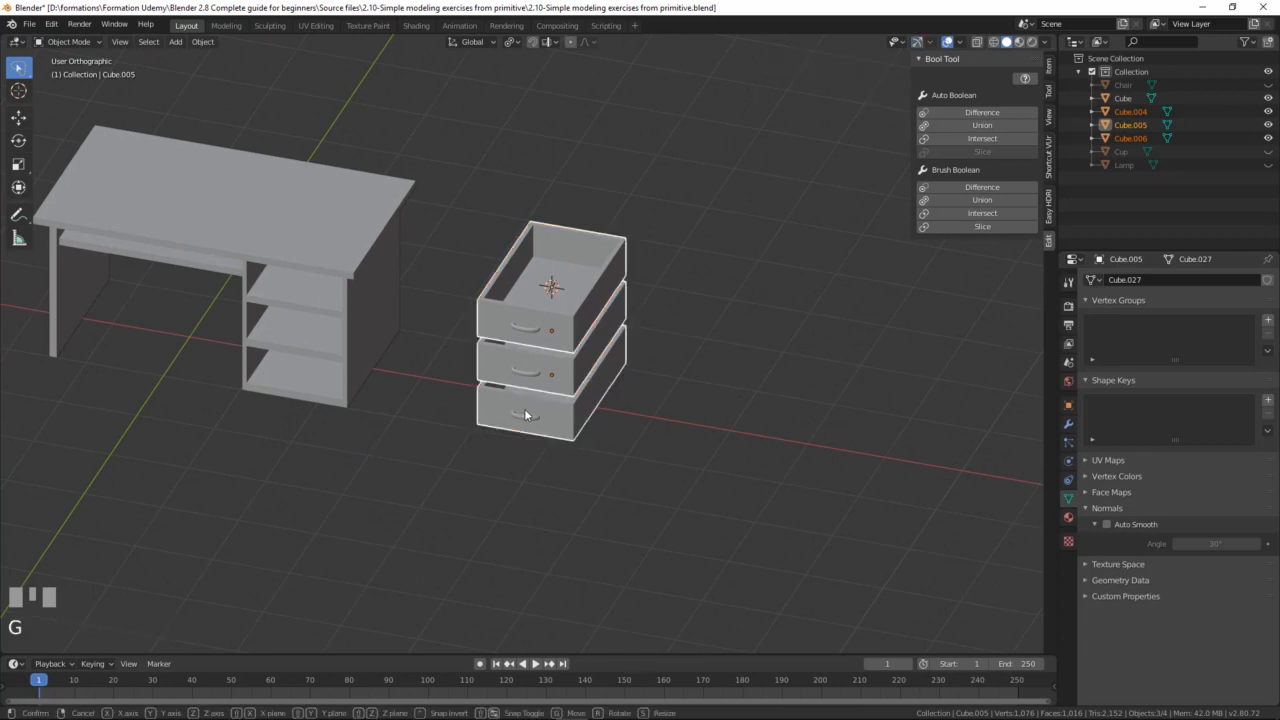
{"action": "key", "text": "x"}
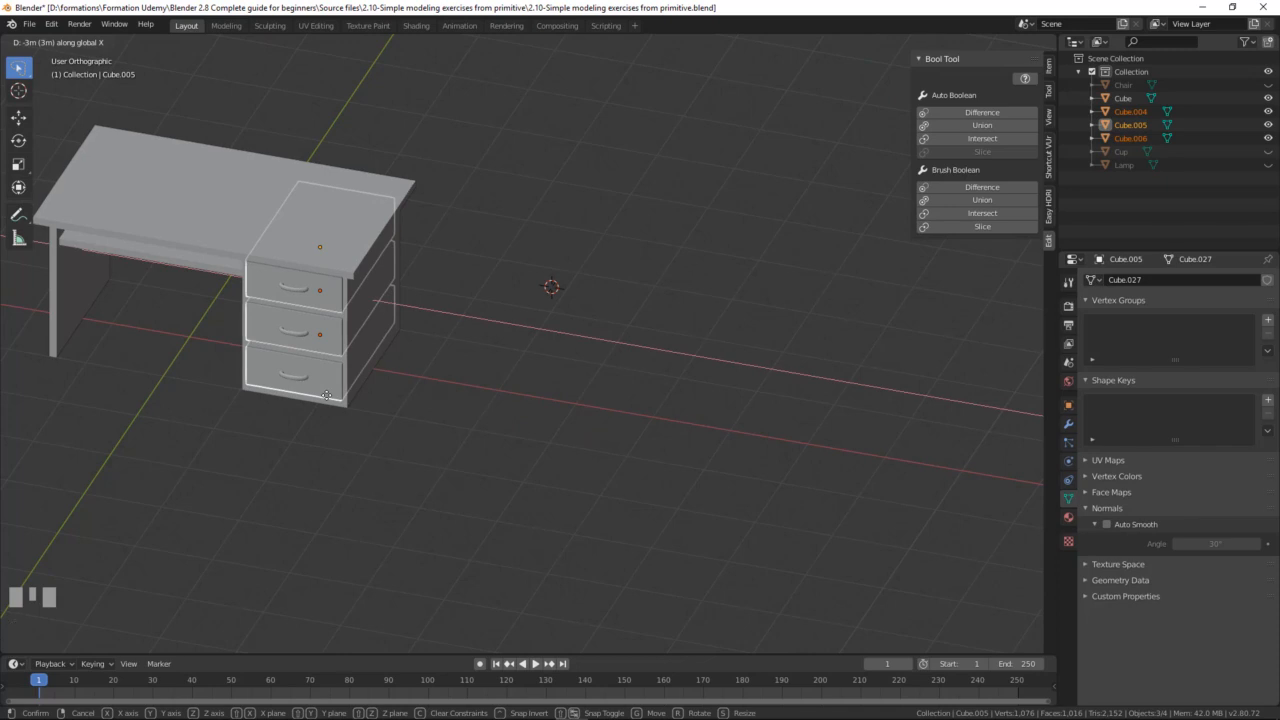
{"action": "left_click", "coordinate": [326, 395], "text": "ctrl"}
{"action": "middle_click_drag", "start_coordinate": [238, 411], "coordinate": [492, 473]}
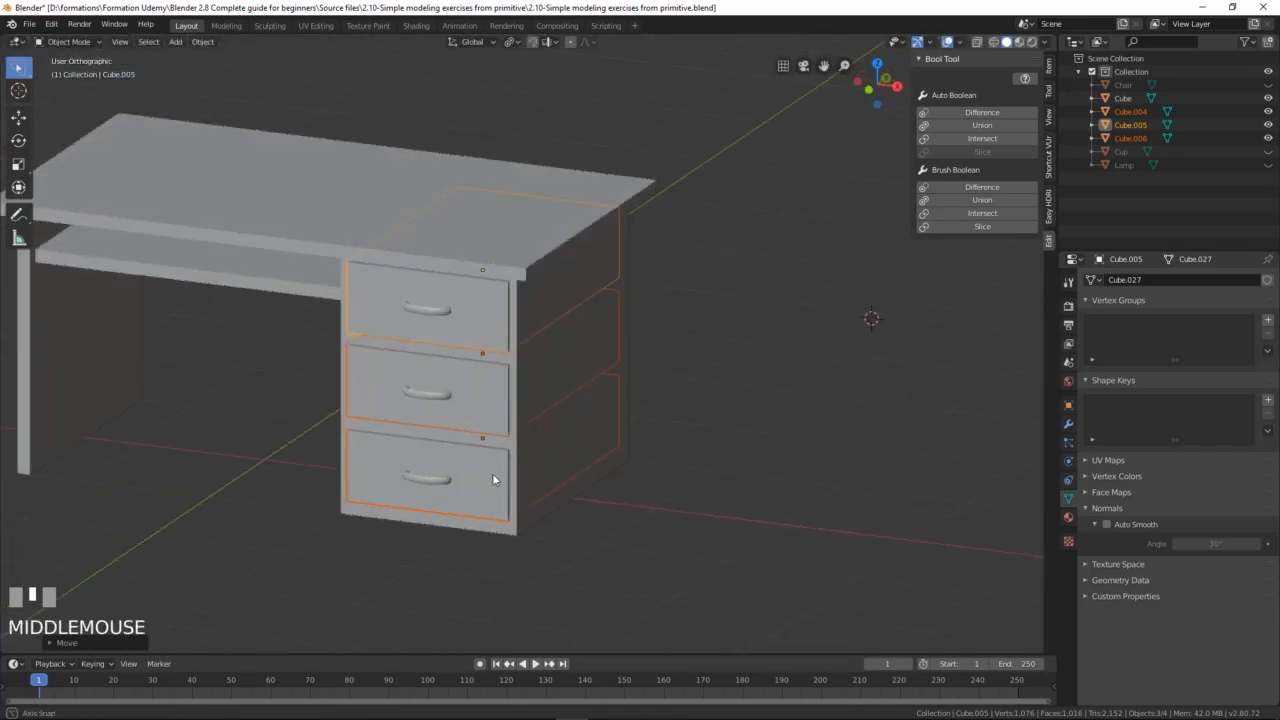
Step: Rename the desk body object as "desk"
{"action": "scroll", "coordinate": [477, 497], "scroll_direction": "down", "scroll_amount": 4}
{"action": "middle_click_drag", "start_coordinate": [341, 464], "coordinate": [563, 436], "text": "shift"}
{"action": "scroll", "coordinate": [850, 424], "scroll_direction": "up", "scroll_amount": 1}
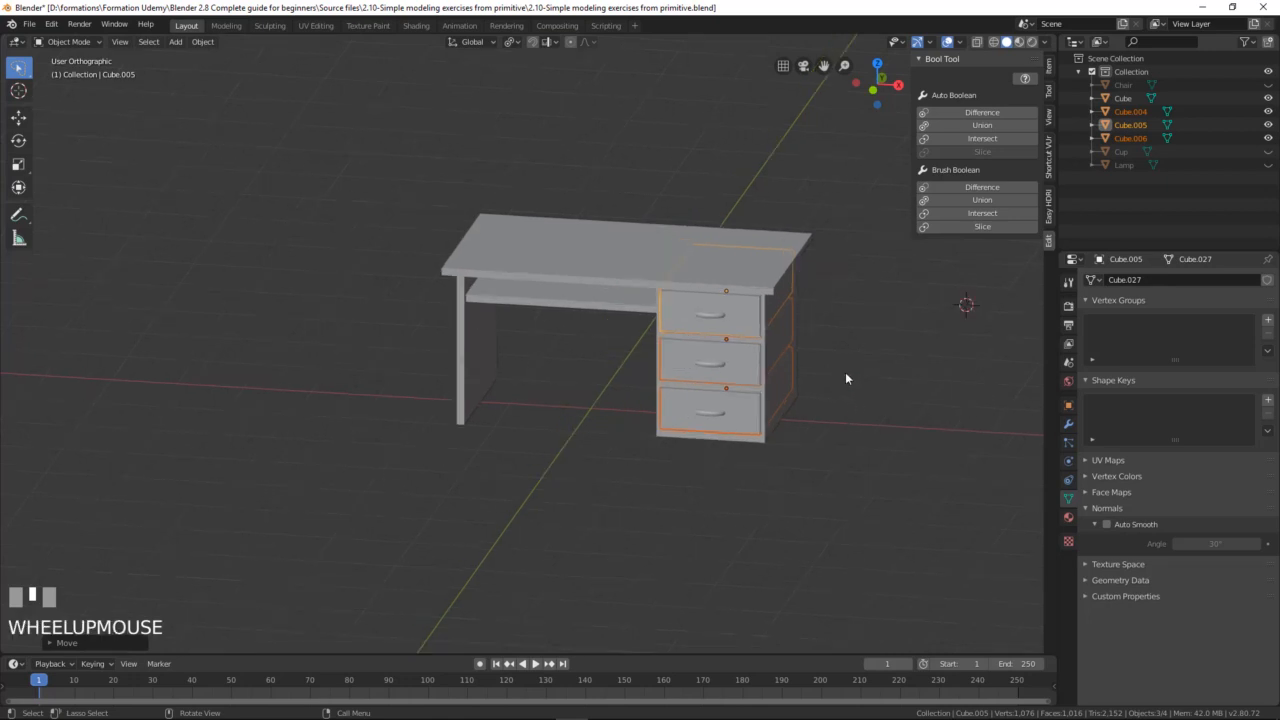
{"action": "left_click", "coordinate": [641, 291]}
{"action": "double_click", "coordinate": [1134, 98]}
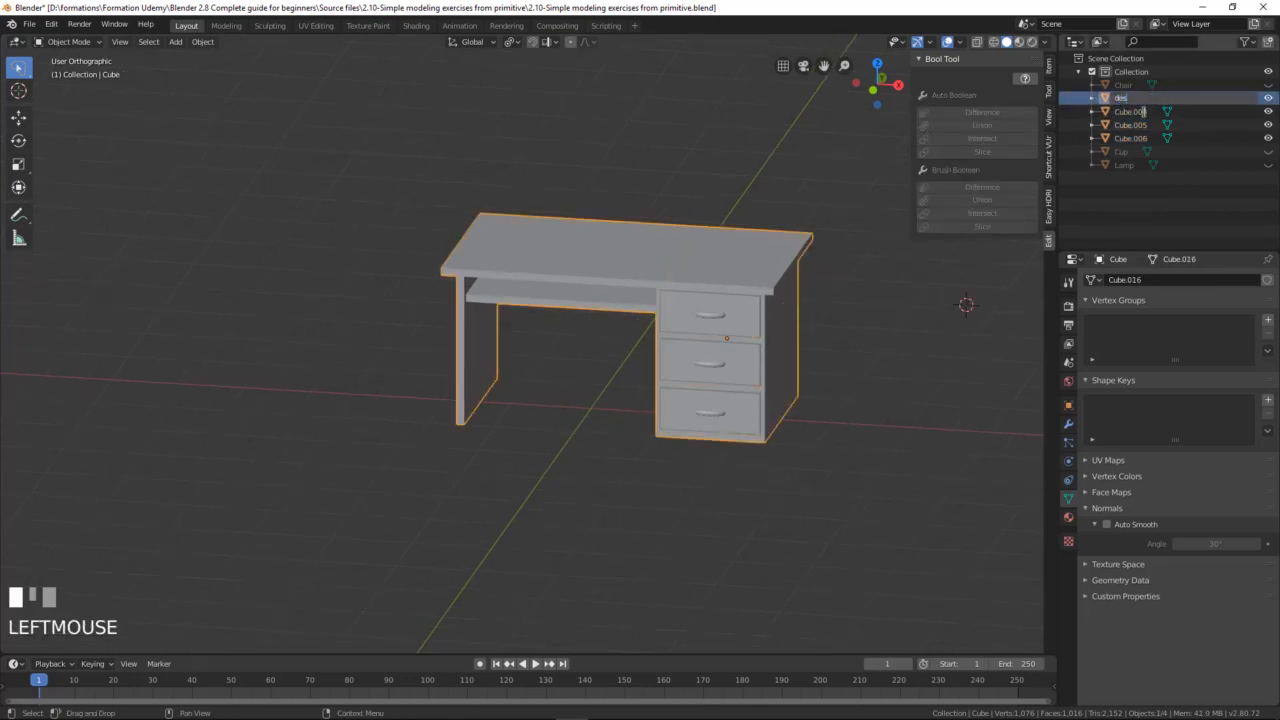
{"action": "key", "text": "Return"}
Step: Rename the top drawer object as "drawer"
{"action": "left_click", "coordinate": [726, 316]}
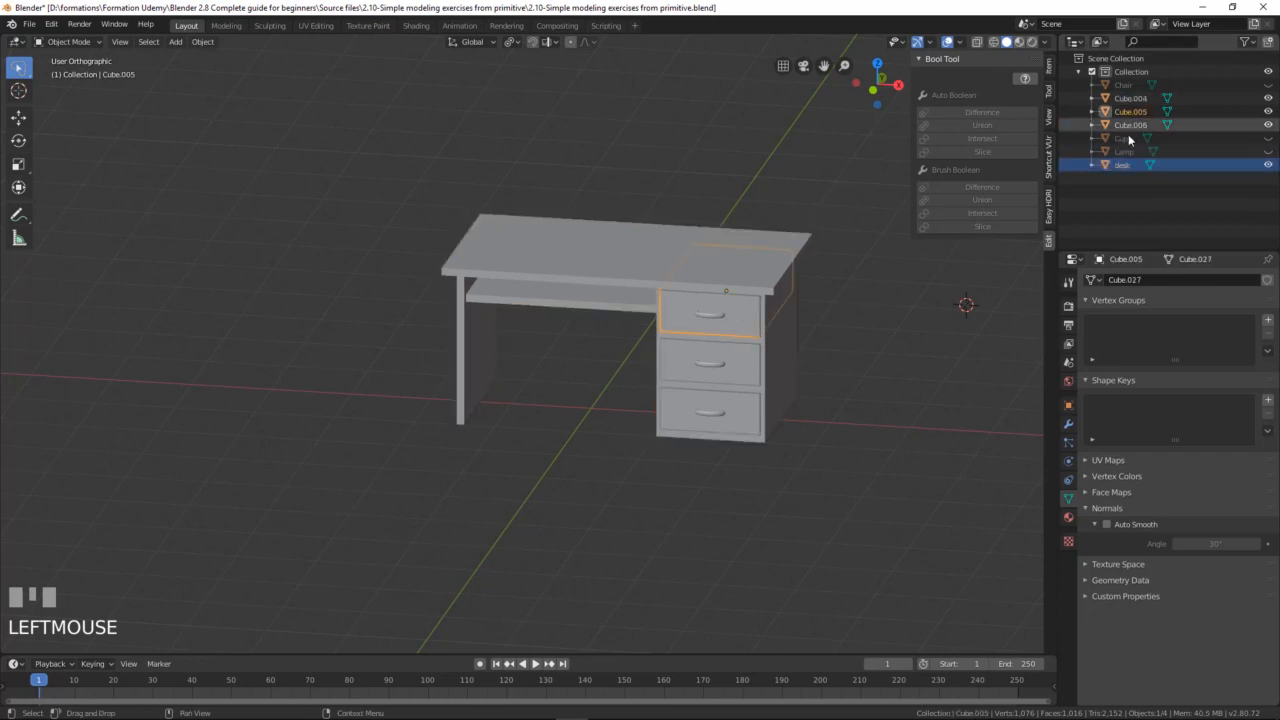
{"action": "double_click", "coordinate": [1129, 111]}
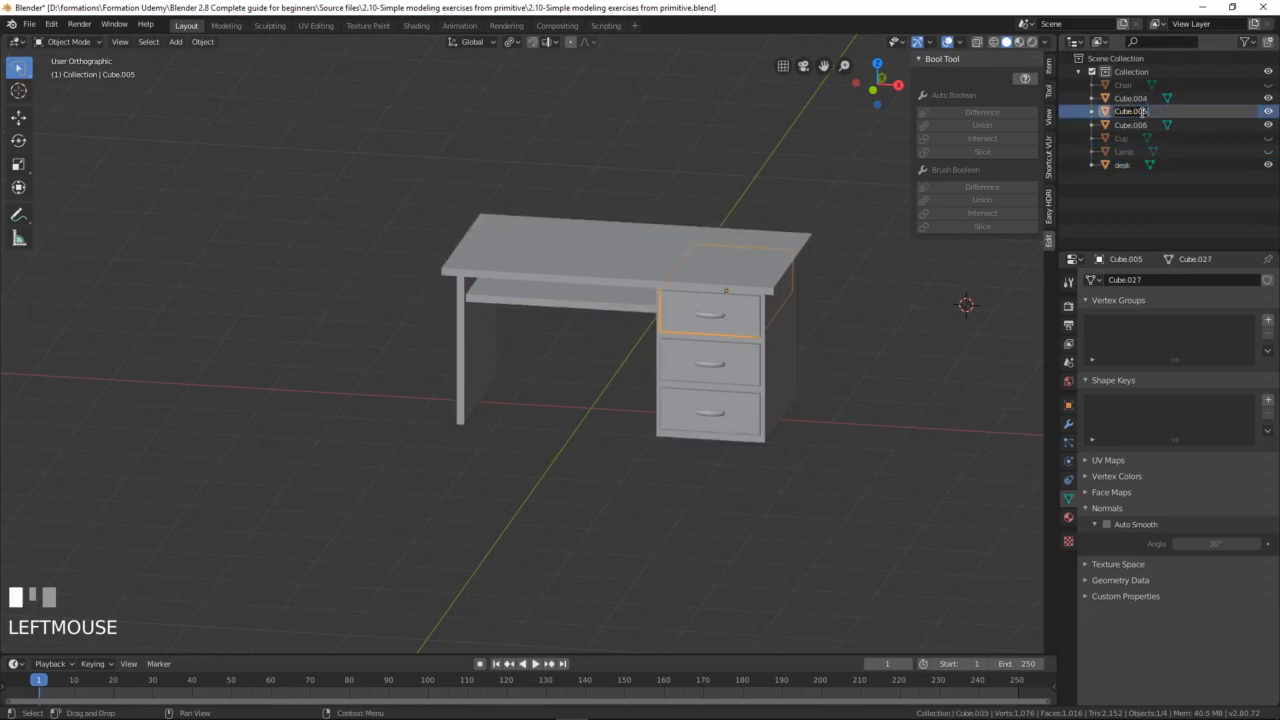
{"action": "type", "text": "drawer"}
{"action": "double_click", "coordinate": [1144, 111]}
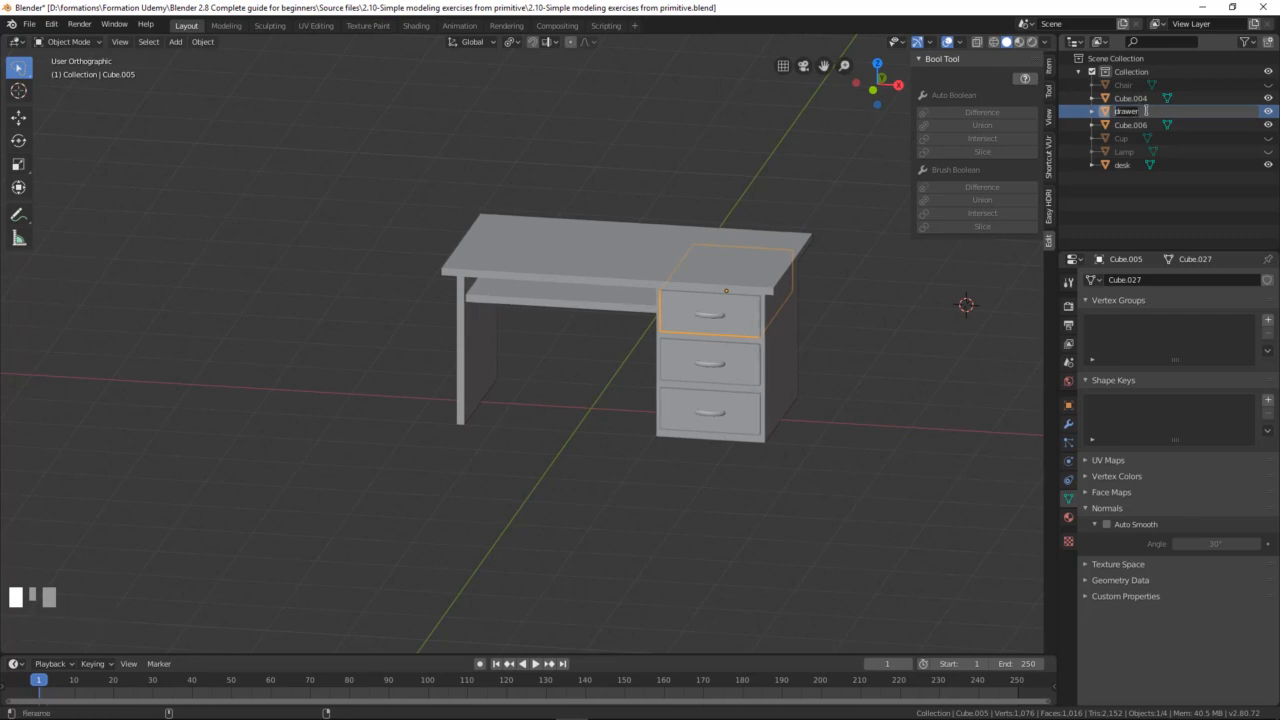
Step: Rename the middle and bottom drawer objects with the same base name, "drawer"
{"action": "left_click", "coordinate": [1134, 98]}
{"action": "left_click", "coordinate": [1133, 97]}
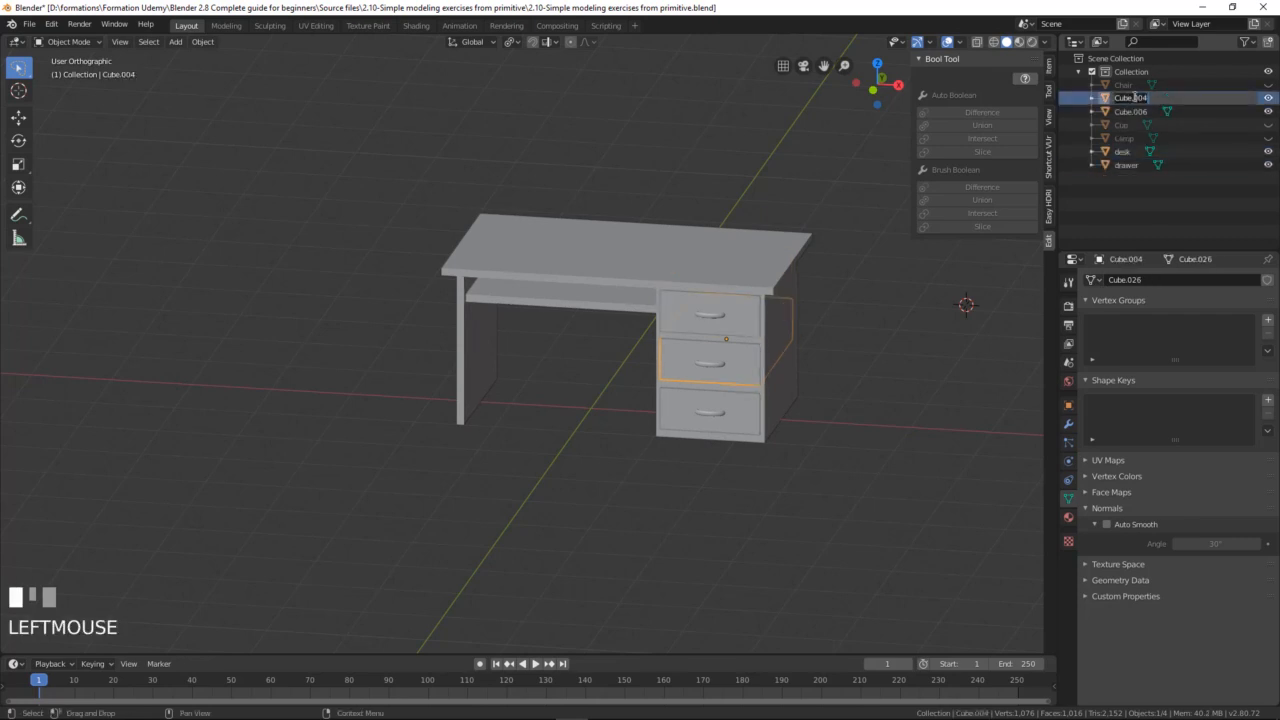
{"action": "double_click", "coordinate": [1134, 97]}
{"action": "type", "text": "drawer"}
{"action": "key", "text": "Return"}
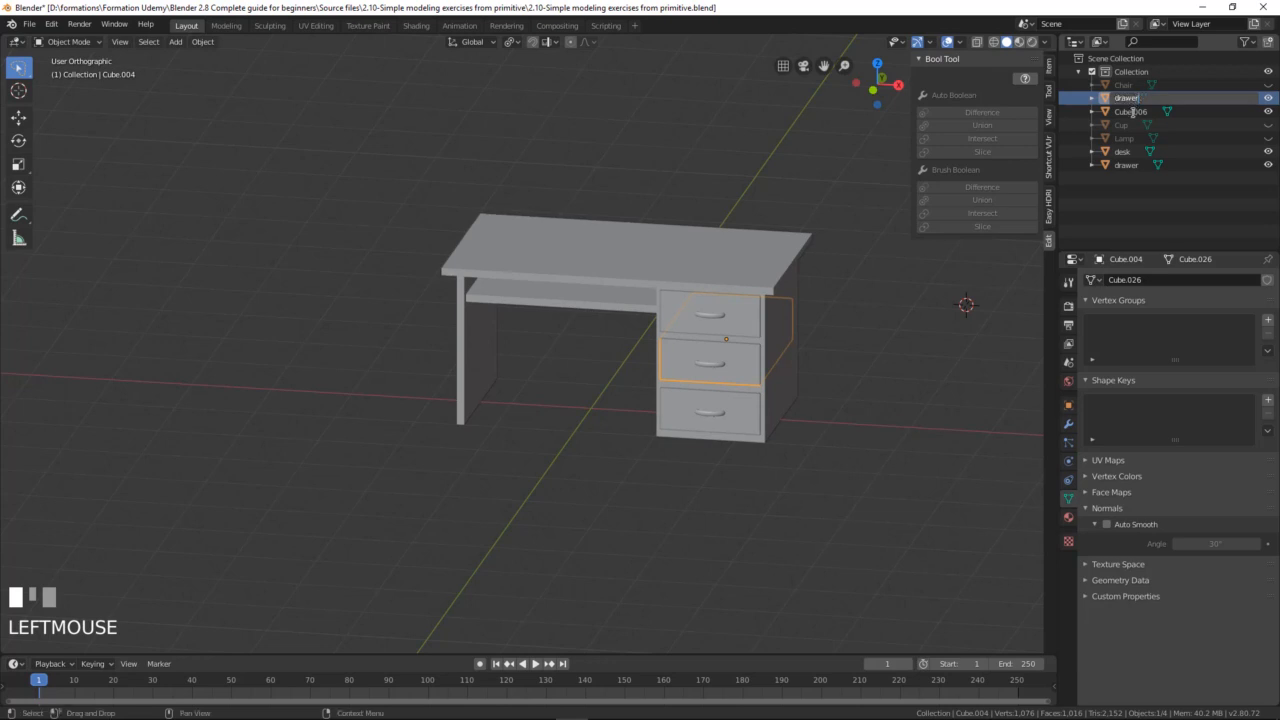
{"action": "left_click", "coordinate": [1144, 98]}
{"action": "double_click", "coordinate": [1147, 97]}
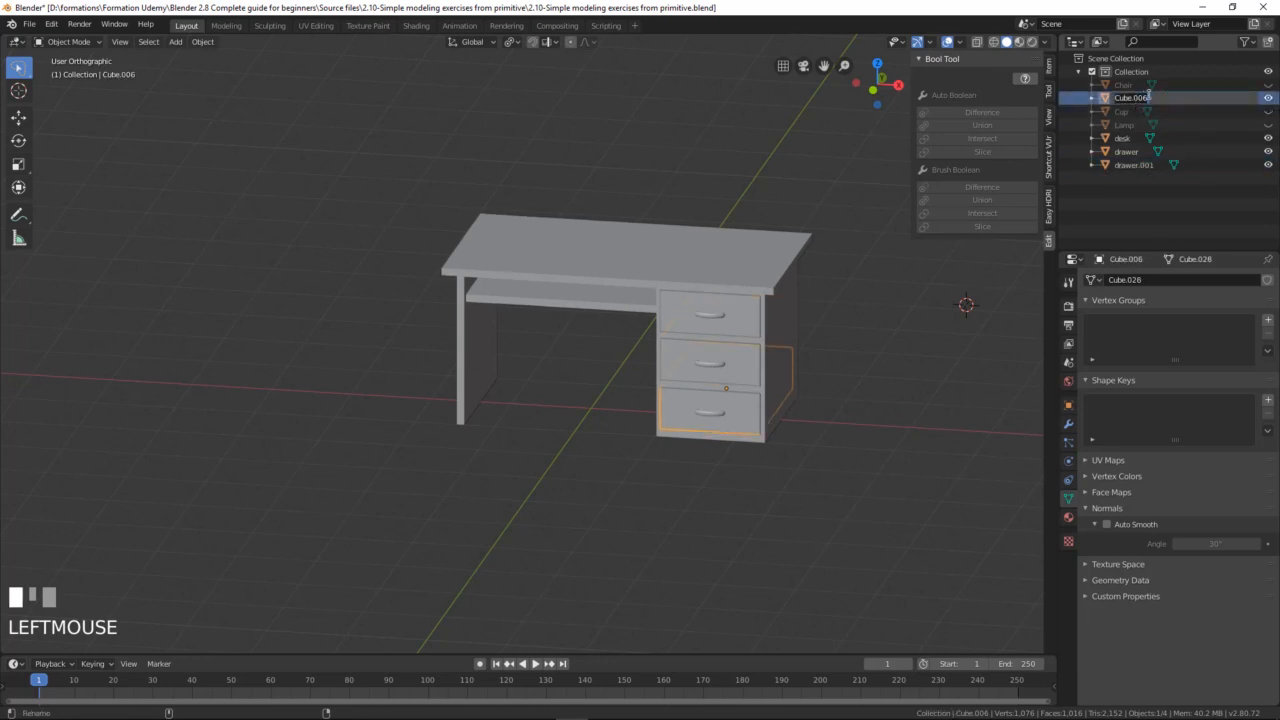
{"action": "key", "text": "Return"}
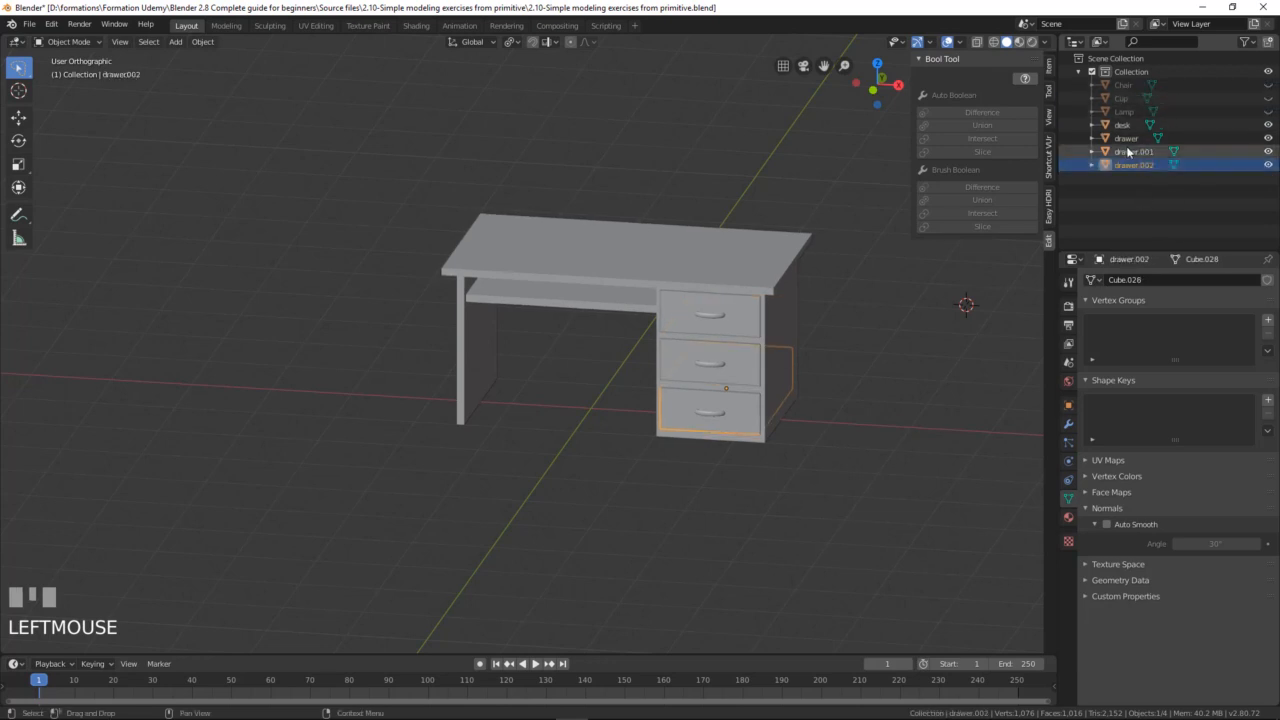
Step: Parent the three drawers to the desk with the Object option, keeping the desk as the active object
{"action": "left_click", "coordinate": [1122, 124]}
{"action": "left_click", "coordinate": [1126, 138]}
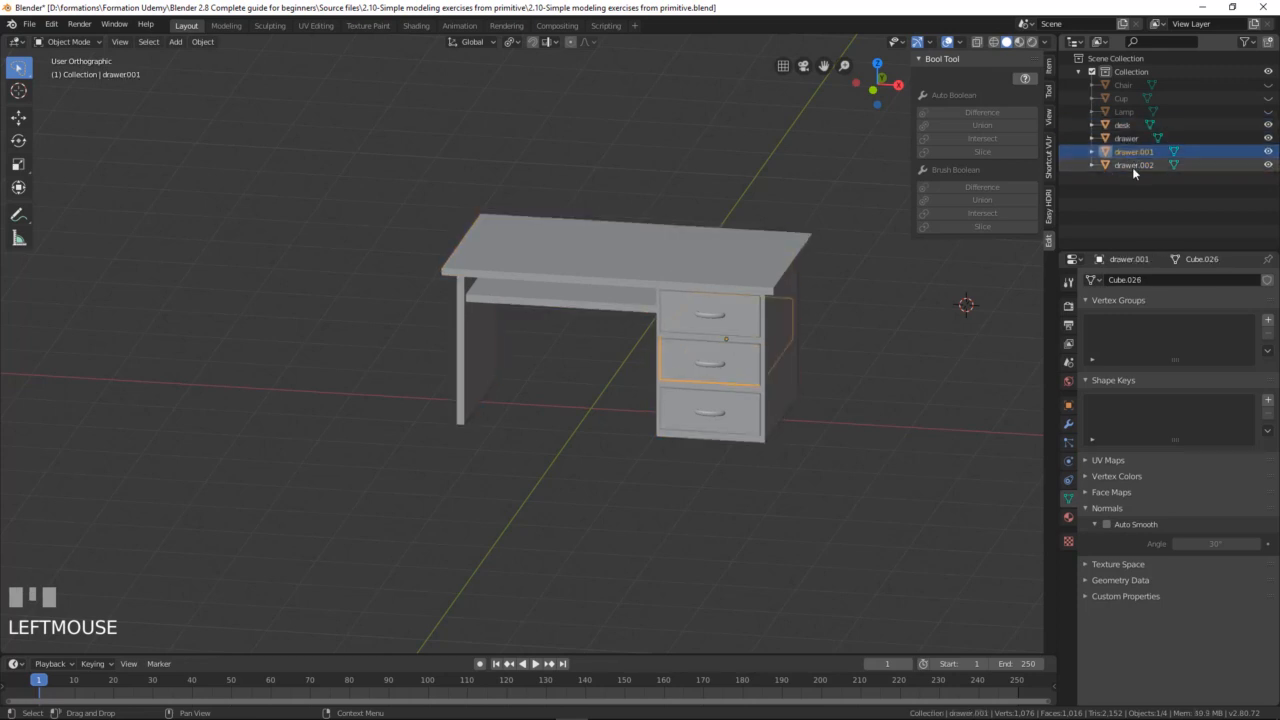
{"action": "left_click", "coordinate": [1132, 166]}
{"action": "middle_click_drag", "start_coordinate": [681, 338], "coordinate": [672, 343]}
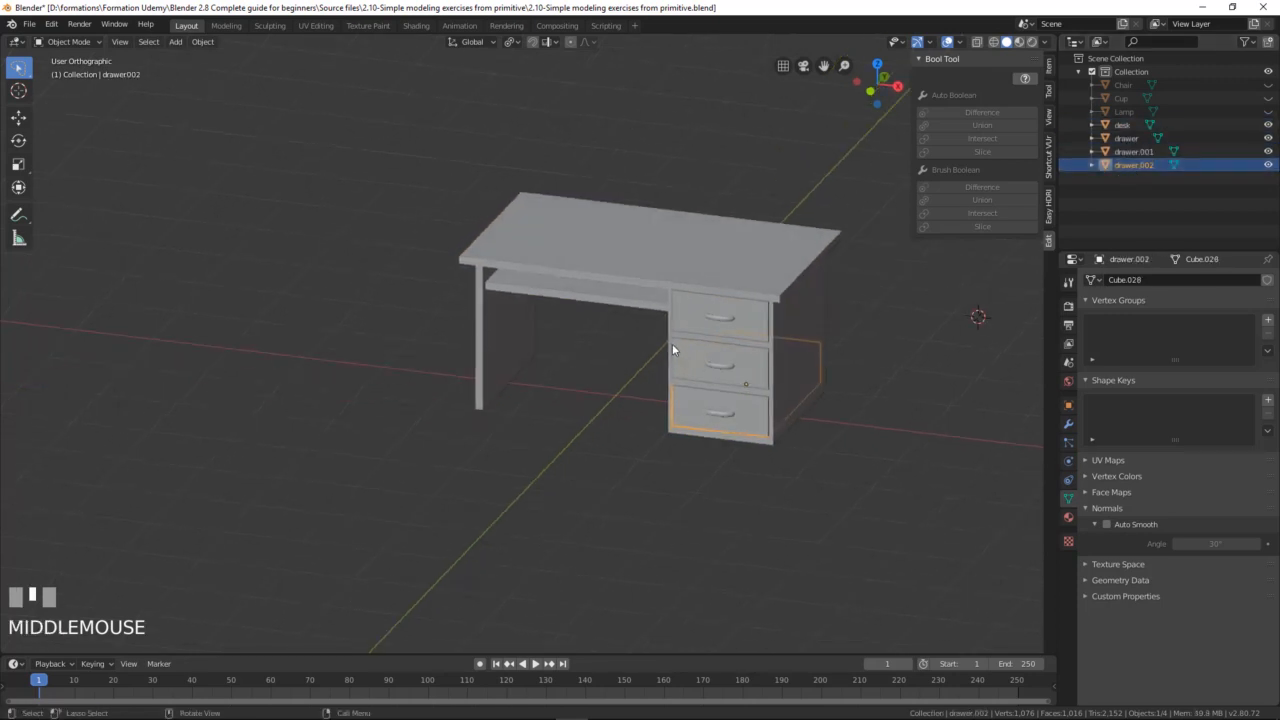
{"action": "left_click", "coordinate": [720, 347], "text": "shift"}
{"action": "left_click", "coordinate": [725, 322], "text": "shift"}
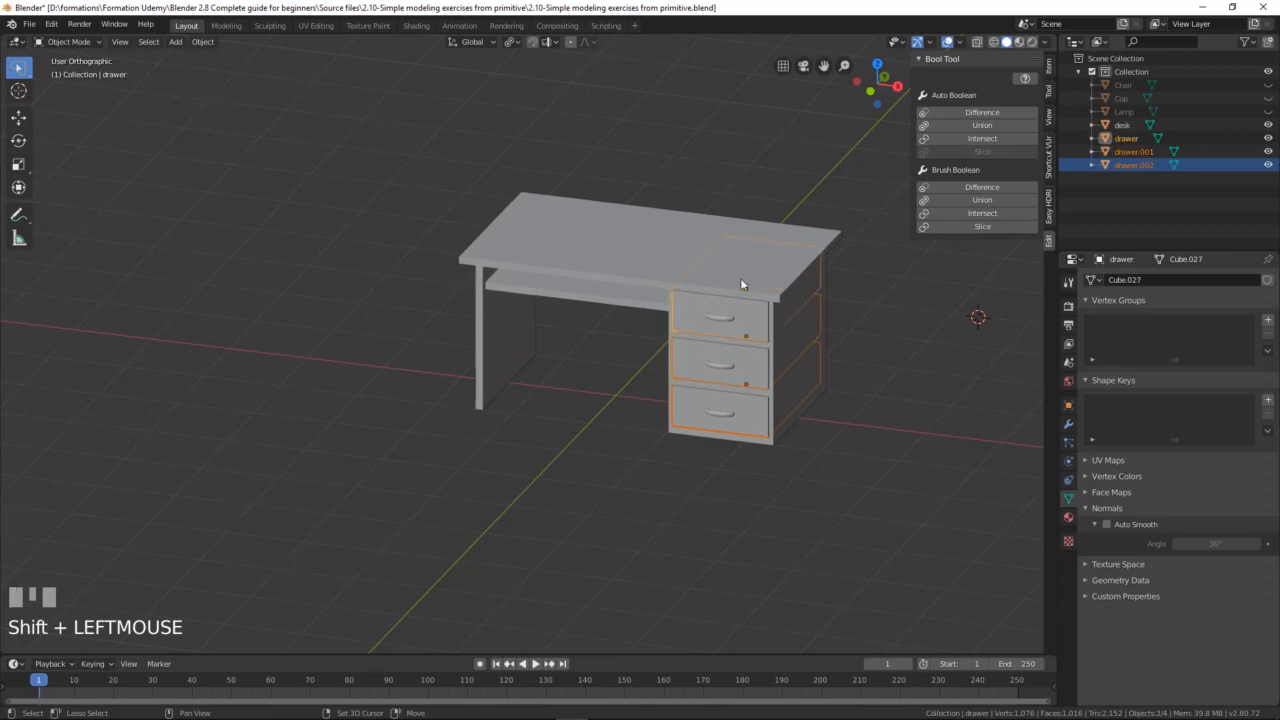
{"action": "left_click", "coordinate": [646, 280], "text": "shift"}
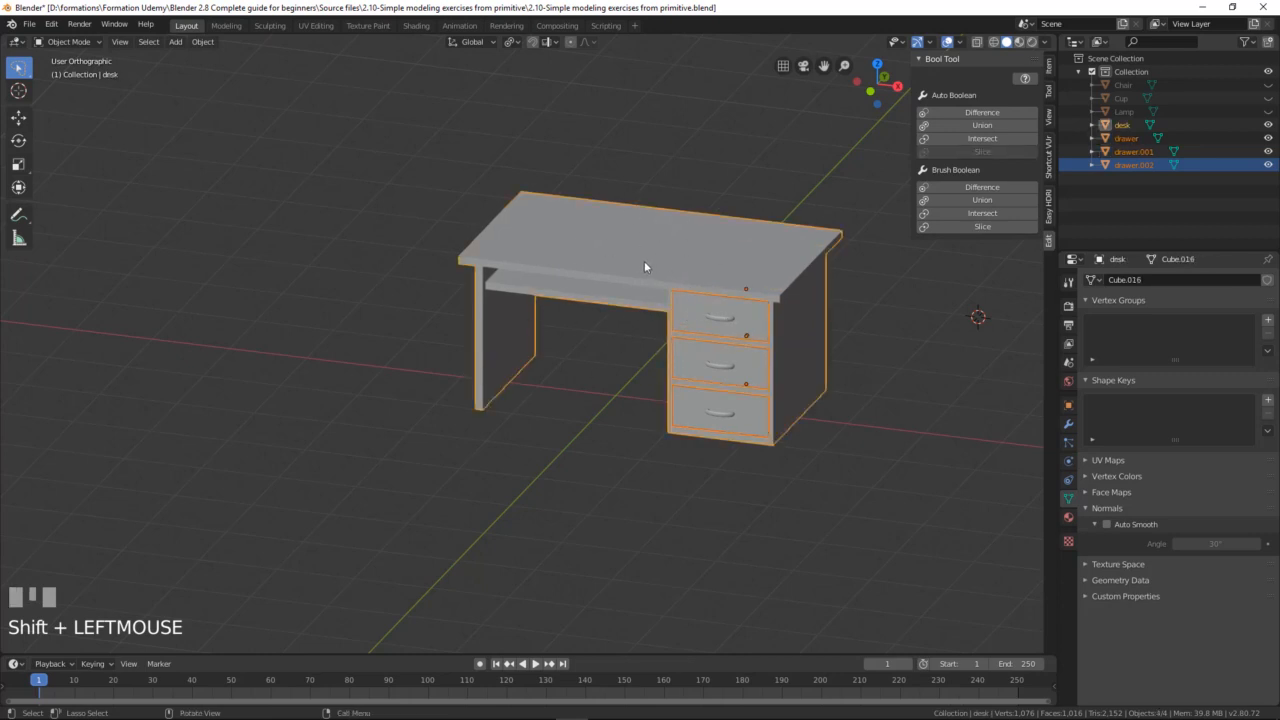
{"action": "key", "text": "ctrl+p"}
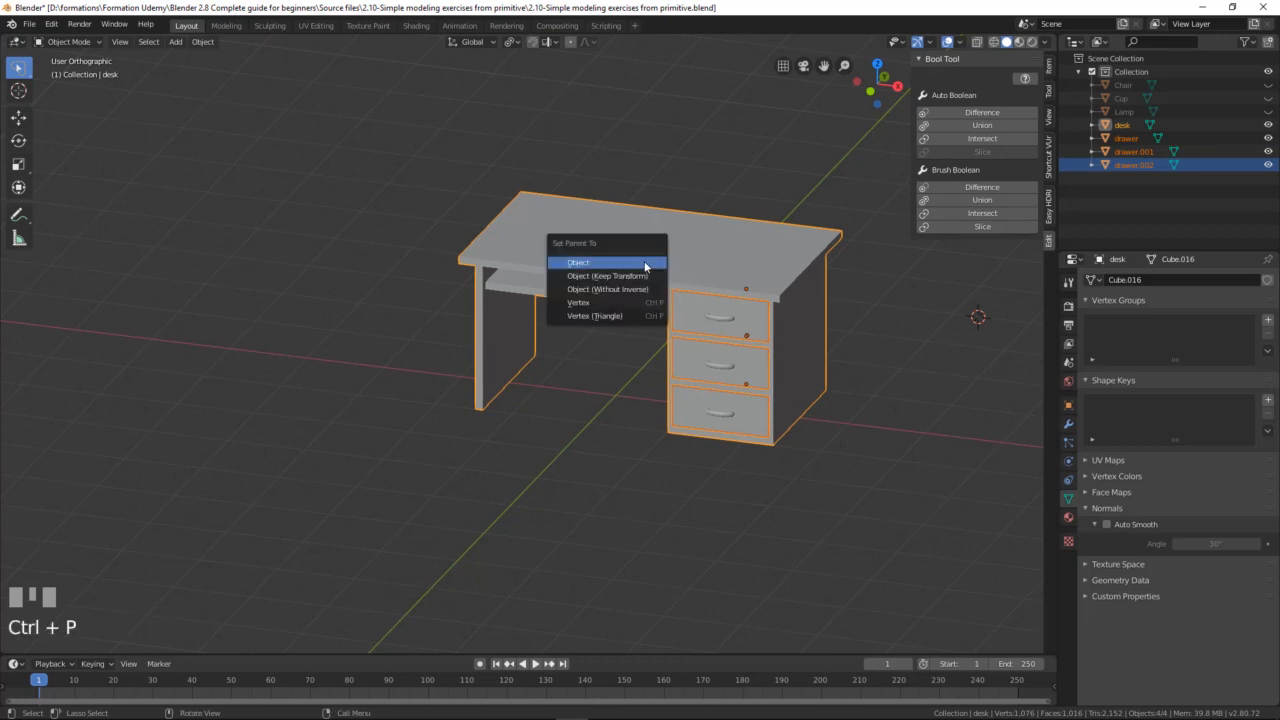
{"action": "left_click", "coordinate": [645, 263]}
Step: Test the parenting by moving the desk with its drawers, and cancel the move
{"action": "middle_click_drag", "start_coordinate": [553, 353], "coordinate": [594, 285]}
{"action": "left_click", "coordinate": [594, 285]}
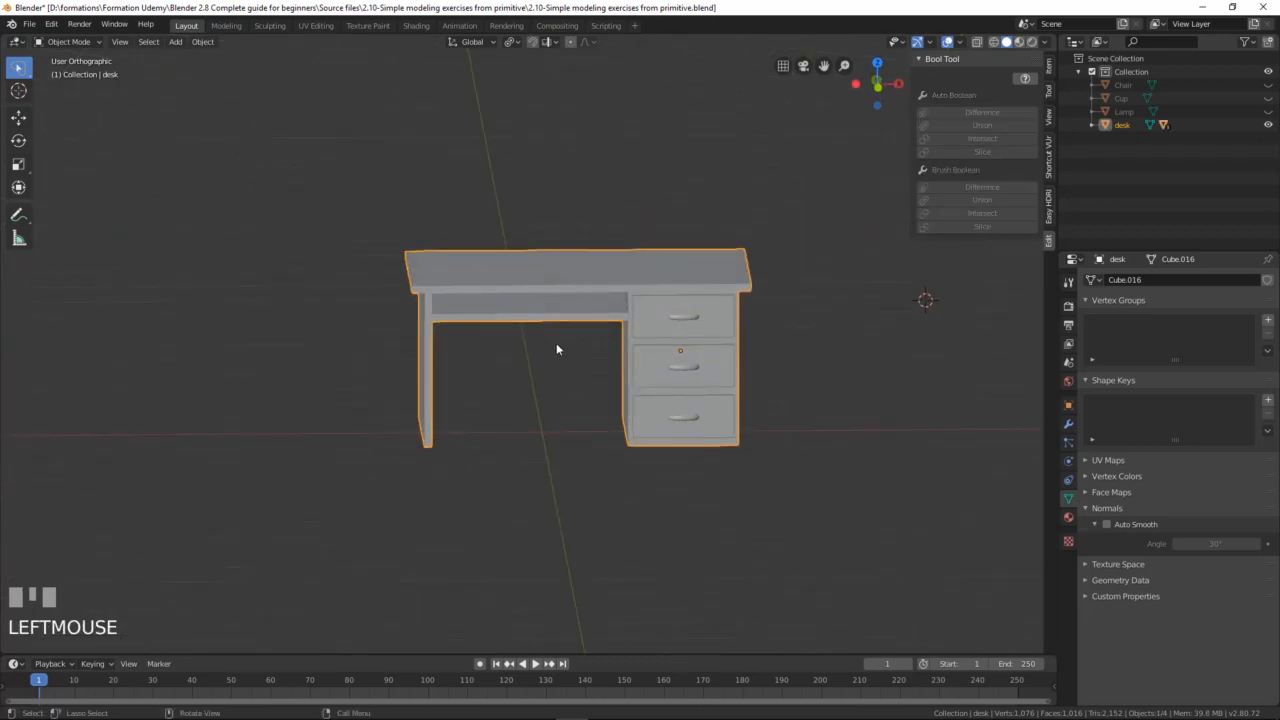
{"action": "key", "text": "g"}
{"action": "right_click", "coordinate": [565, 296]}
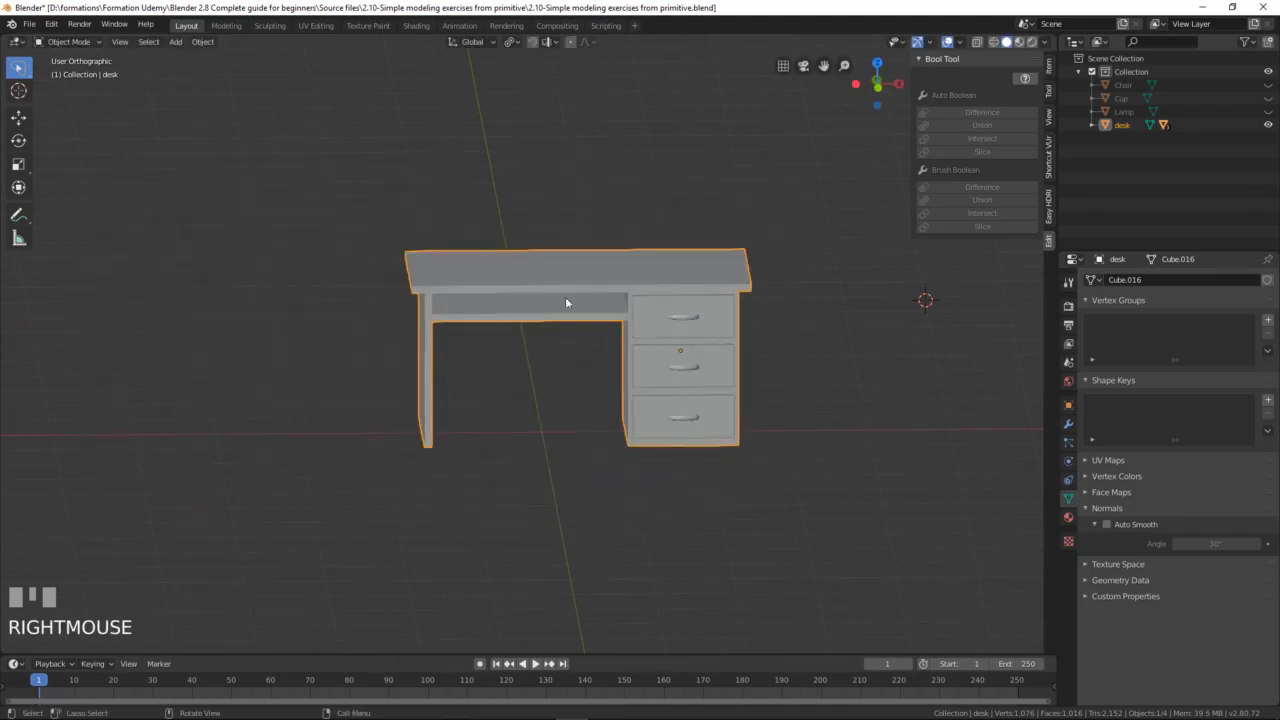
Step: Test sliding the middle drawer out of the cabinet along Y on its own, and cancel the move
{"action": "middle_click_drag", "start_coordinate": [565, 296], "coordinate": [592, 350]}
{"action": "left_click", "coordinate": [740, 384]}
{"action": "middle_click_drag", "start_coordinate": [740, 384], "coordinate": [735, 400]}
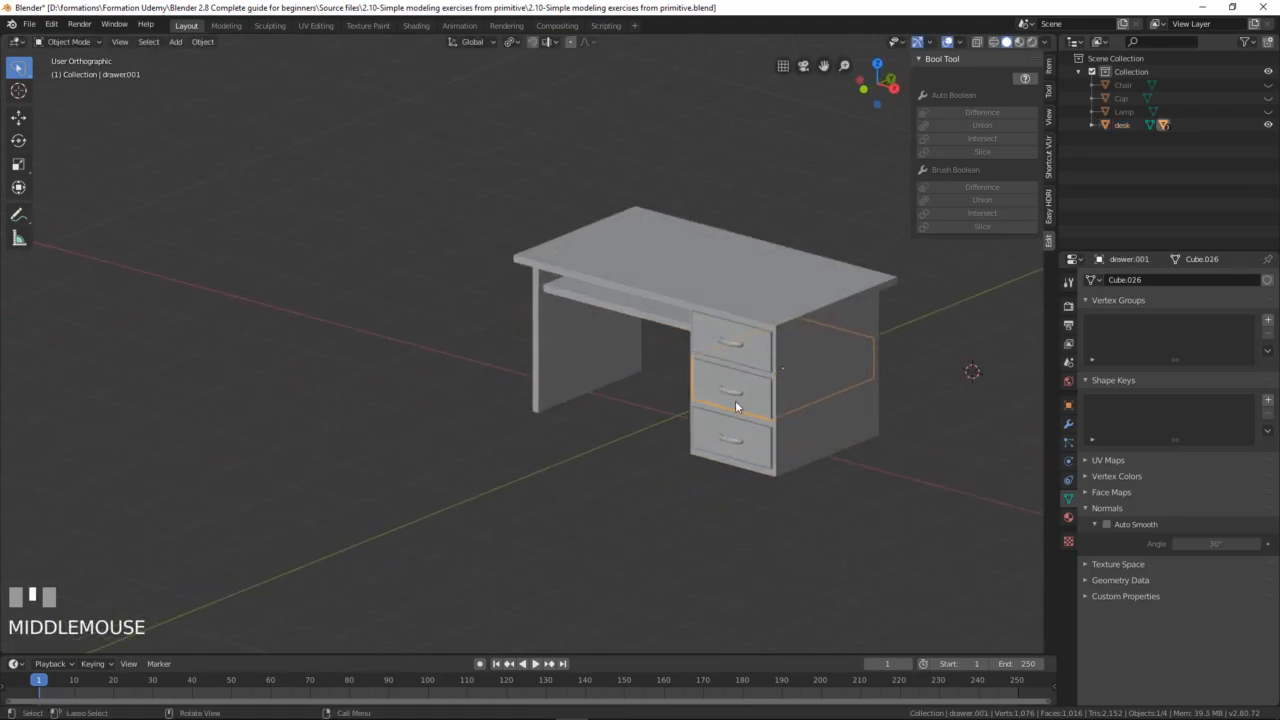
{"action": "key", "text": "g"}
{"action": "key", "text": "y"}
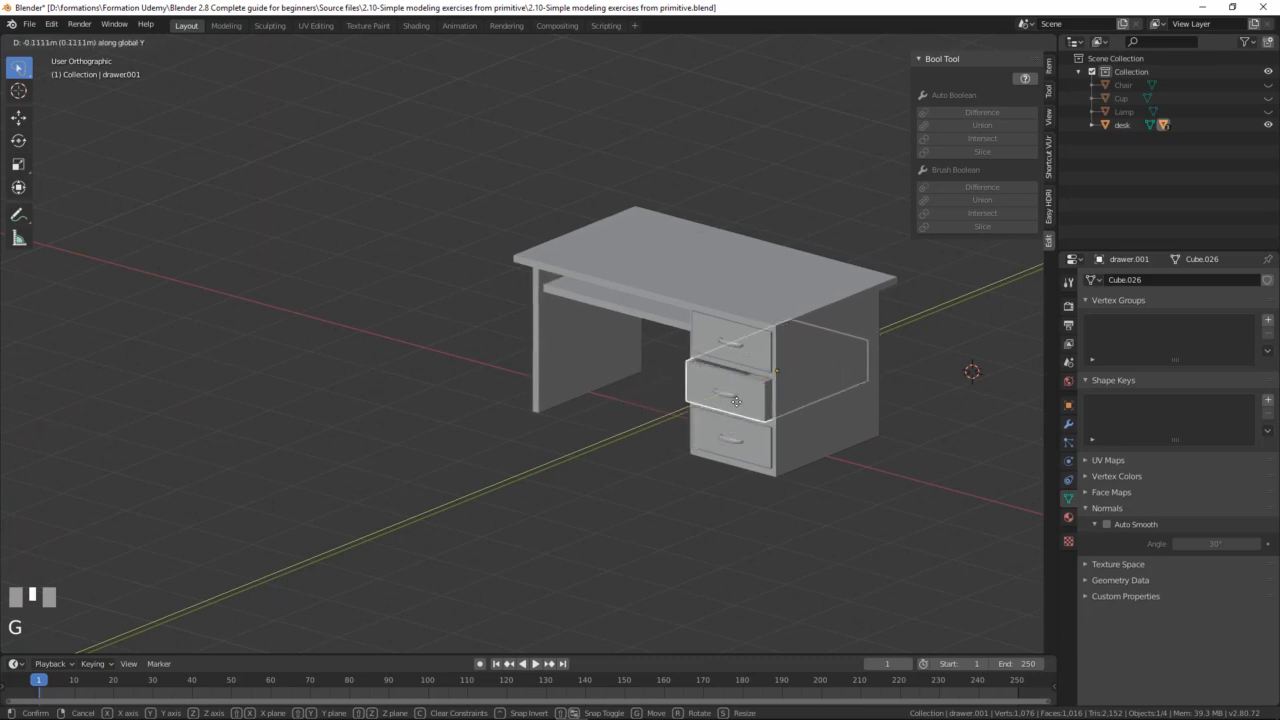
{"action": "right_click", "coordinate": [618, 398]}
{"action": "middle_click_drag", "start_coordinate": [618, 398], "coordinate": [674, 399]}
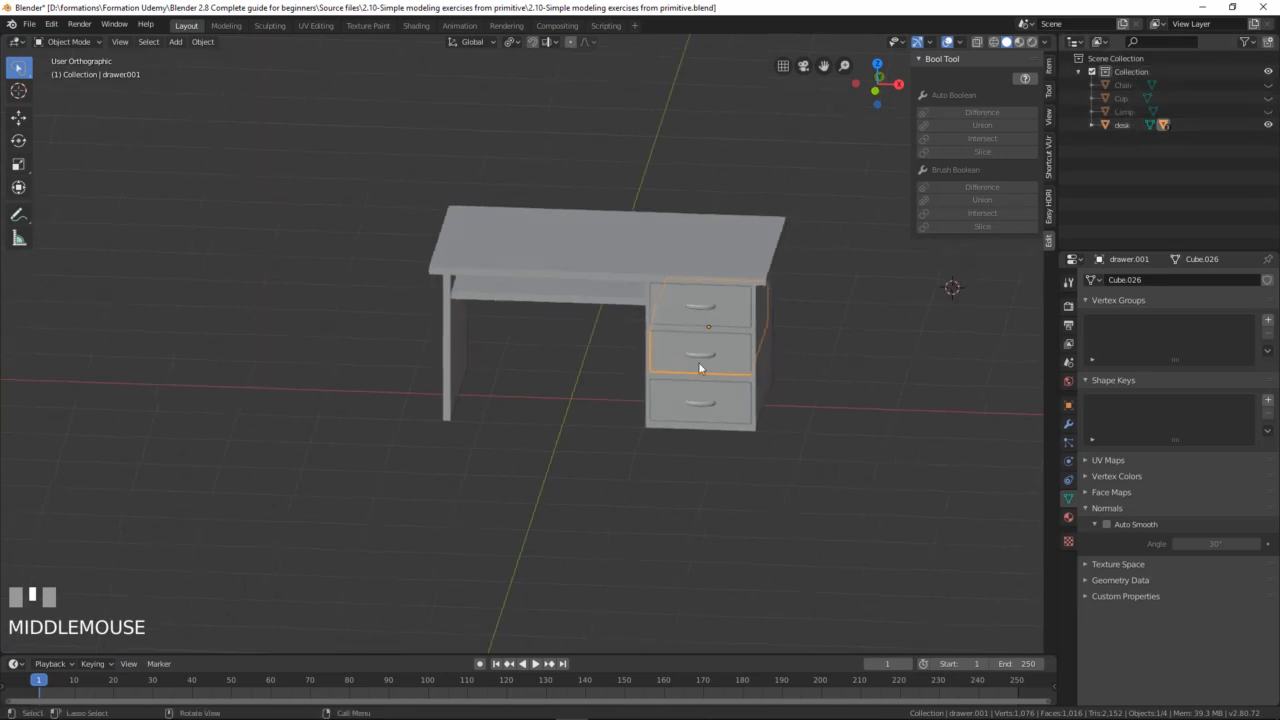
Step: Unhide the Lamp object and apply Shade Flat to it
{"action": "middle_click_drag", "start_coordinate": [698, 362], "coordinate": [619, 356], "text": "shift"}
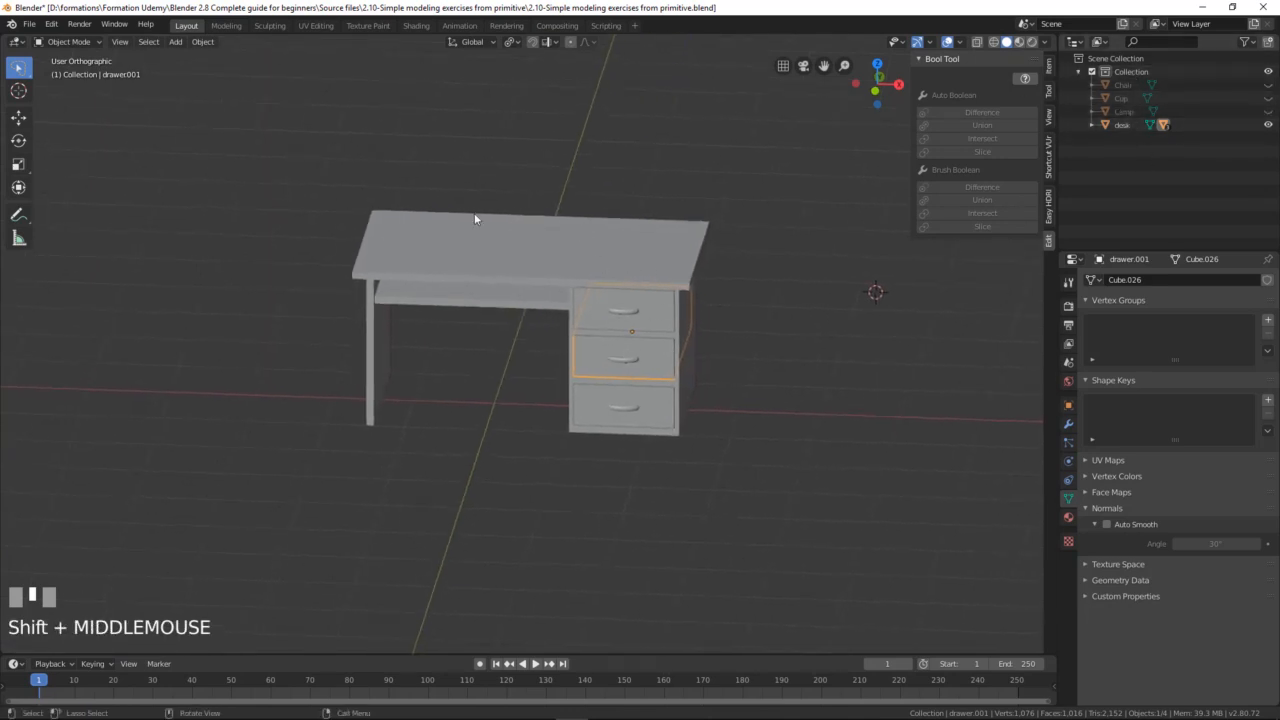
{"action": "left_click", "coordinate": [1268, 112]}
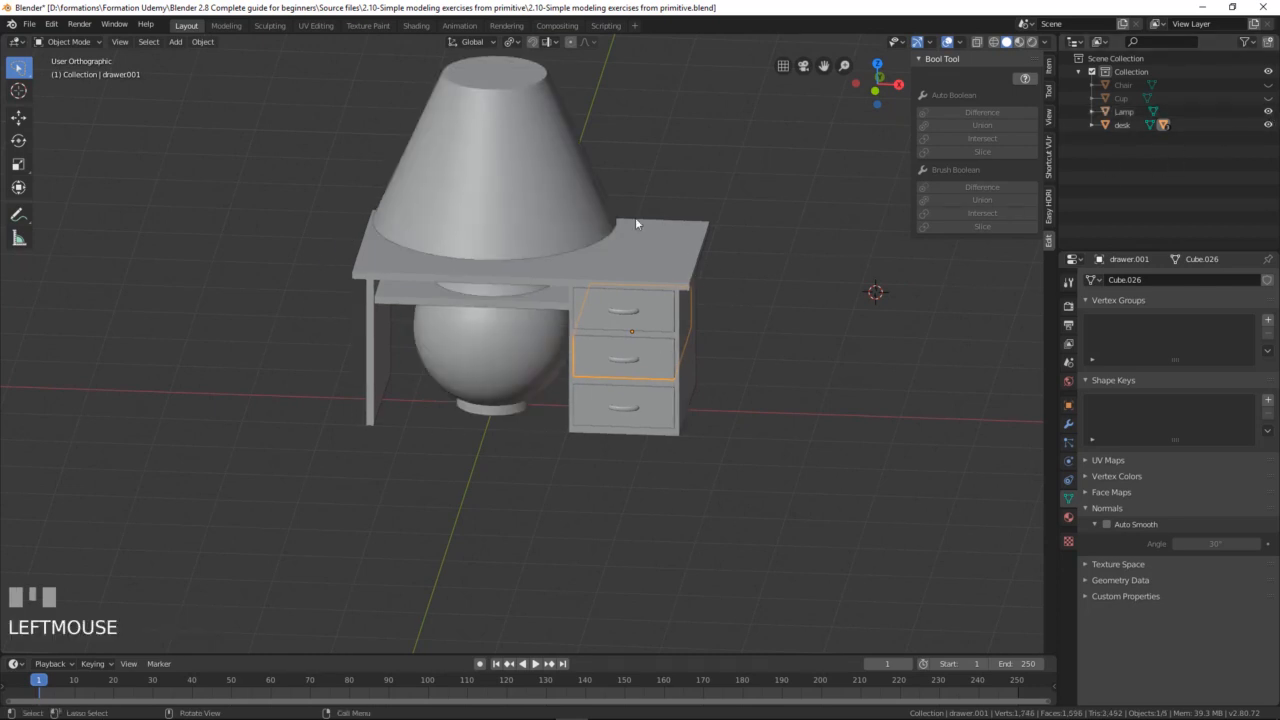
{"action": "left_click", "coordinate": [525, 135]}
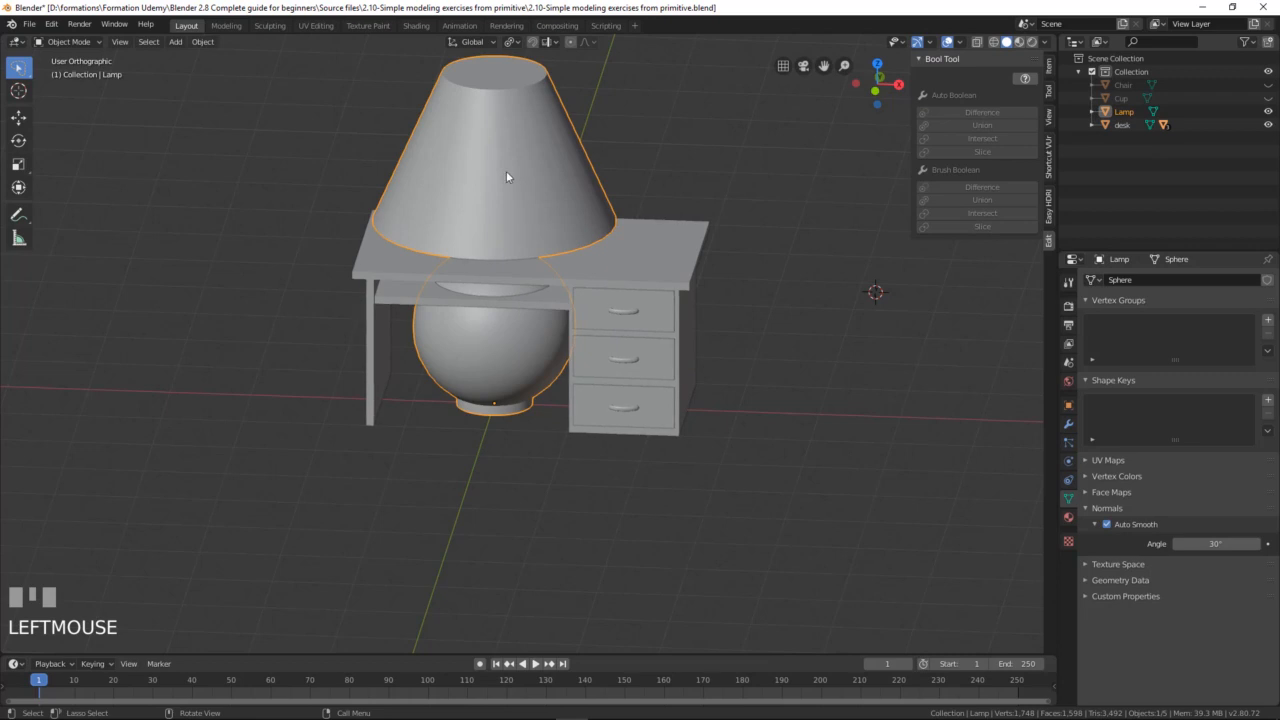
{"action": "right_click", "coordinate": [506, 177]}
{"action": "right_click", "coordinate": [490, 155]}
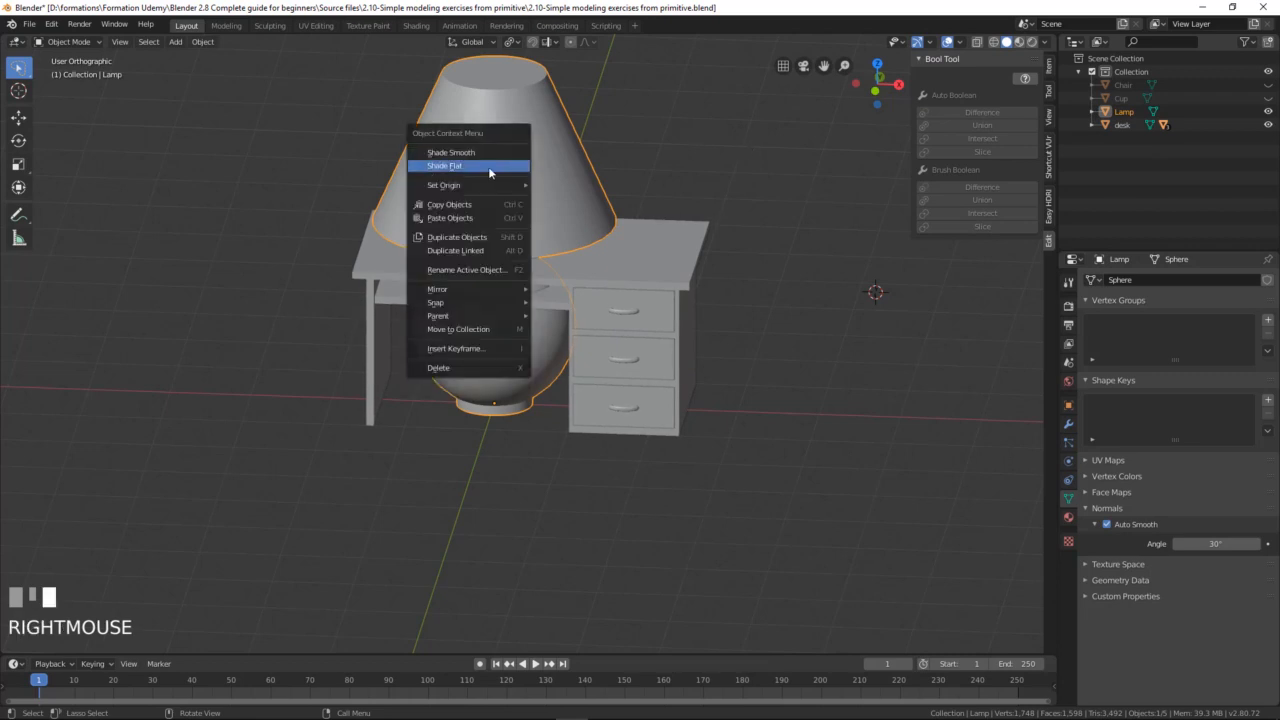
{"action": "left_click", "coordinate": [488, 166]}
Step: Raise the Lamp along Z to about desktop height and scale it down to about 0.24 of its size
{"action": "middle_click_drag", "start_coordinate": [556, 240], "coordinate": [532, 220]}
{"action": "scroll", "coordinate": [584, 325], "scroll_direction": "down", "scroll_amount": 3}
{"action": "scroll", "coordinate": [559, 315], "scroll_direction": "up", "scroll_amount": 2}
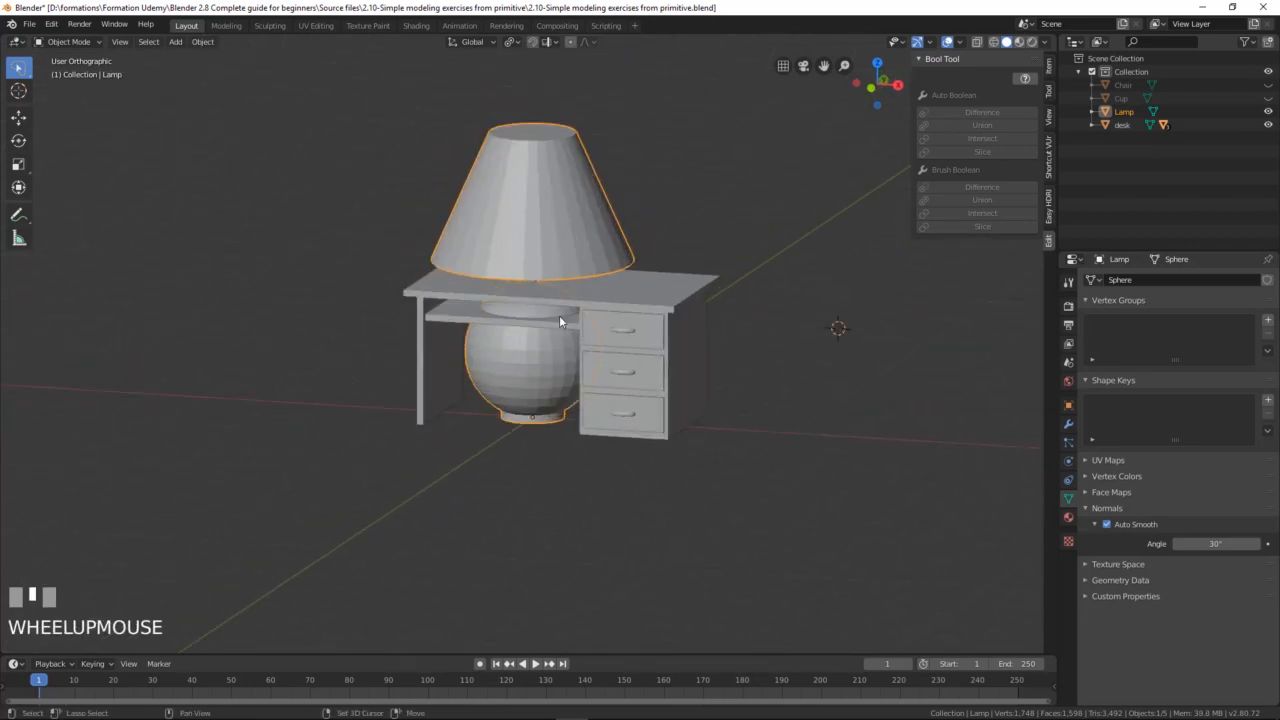
{"action": "middle_click_drag", "start_coordinate": [559, 318], "coordinate": [570, 432], "text": "shift"}
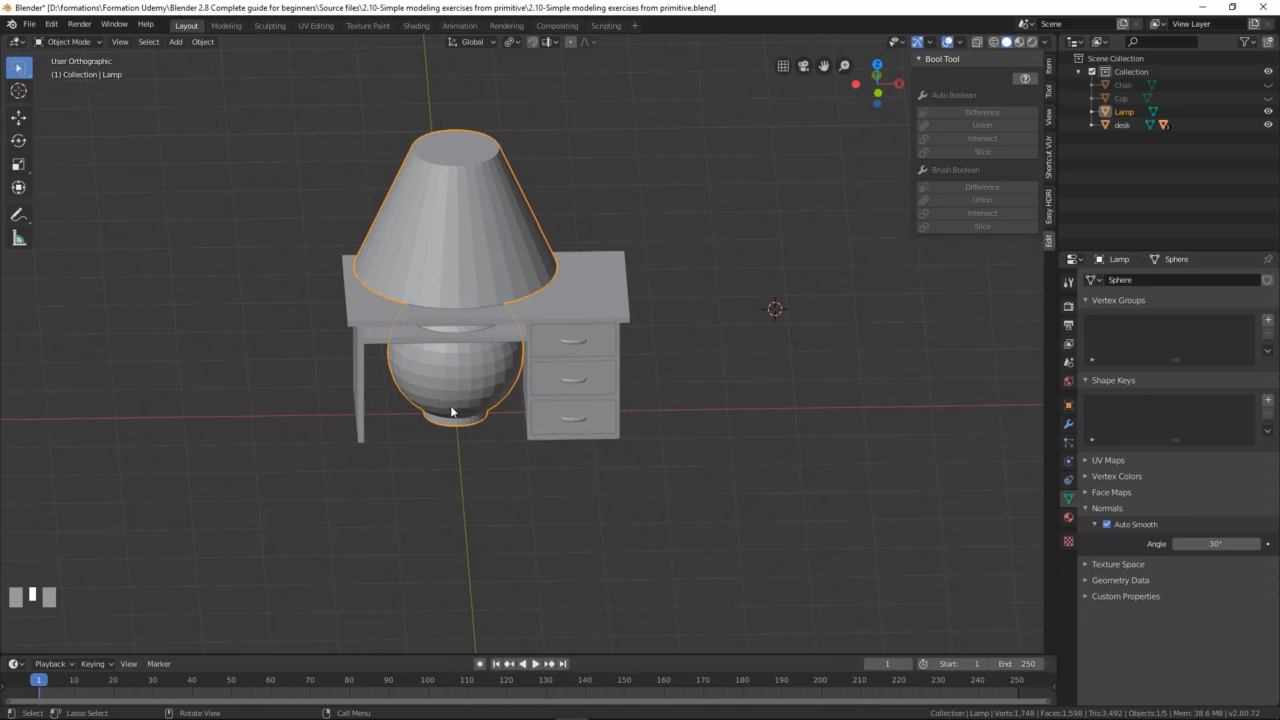
{"action": "middle_click_drag", "start_coordinate": [462, 402], "coordinate": [452, 459]}
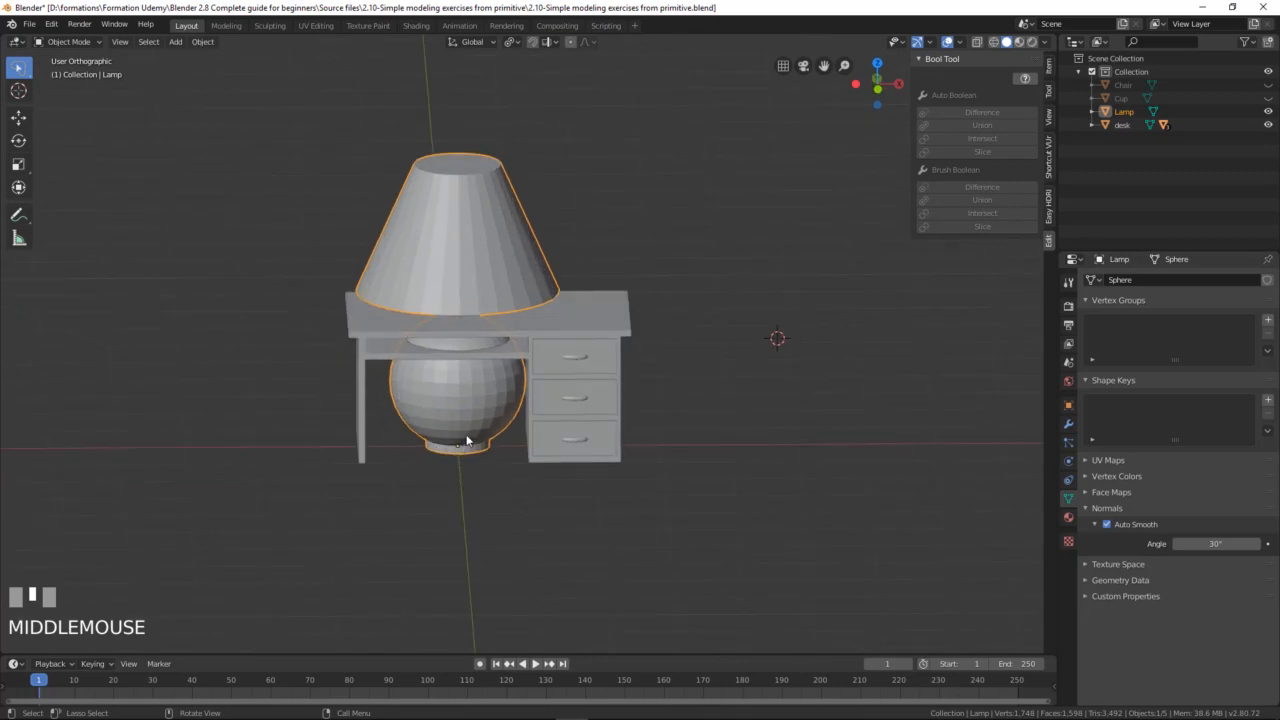
{"action": "key", "text": "KP_1"}
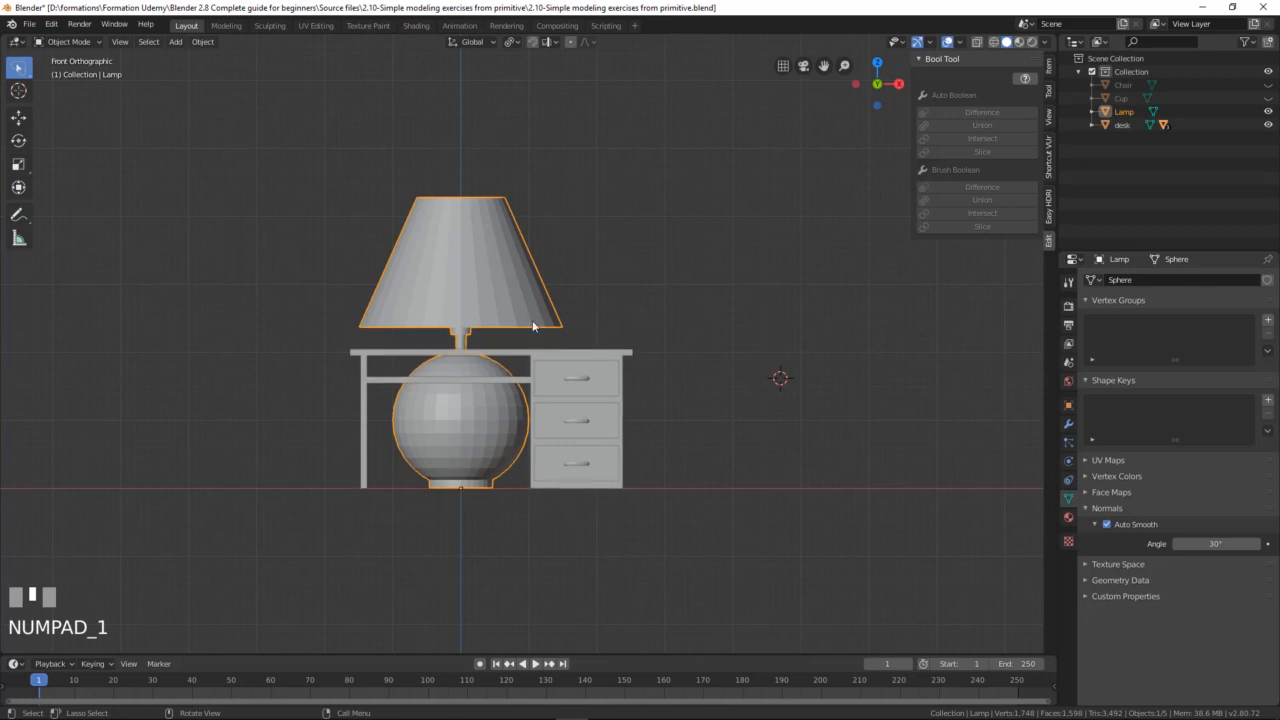
{"action": "middle_click_drag", "start_coordinate": [532, 324], "coordinate": [516, 378]}
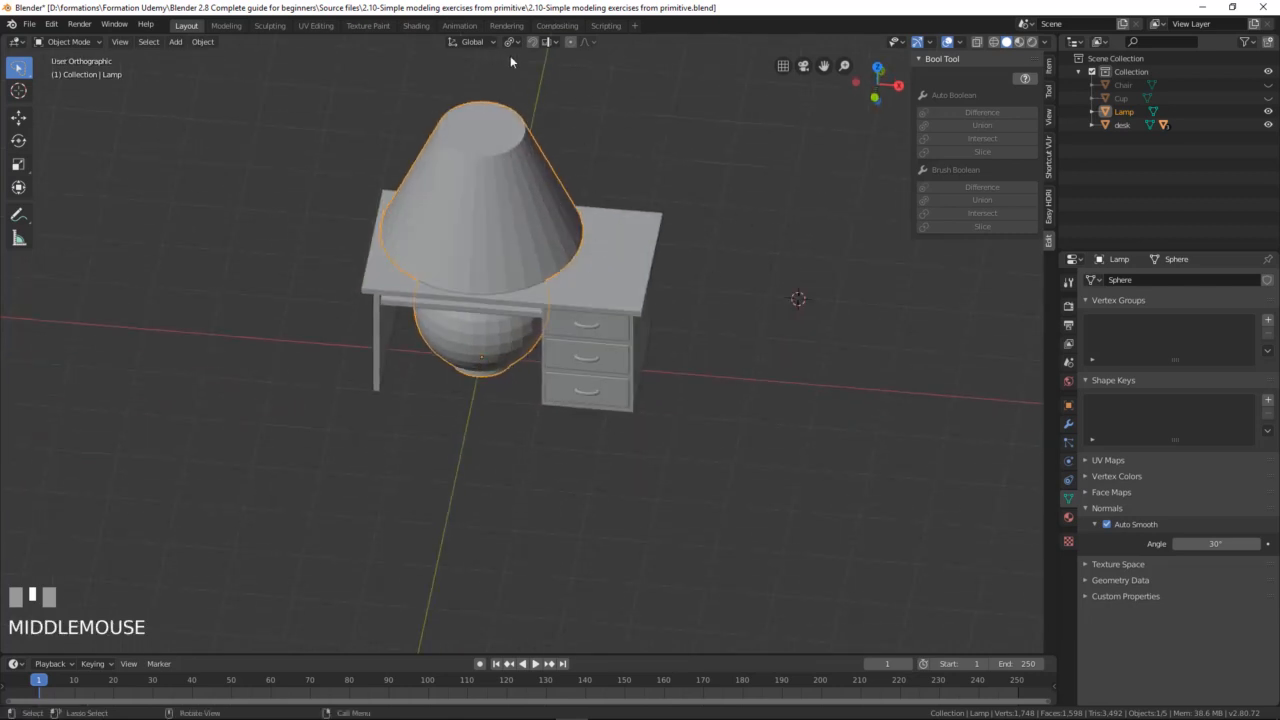
{"action": "key", "text": "g"}
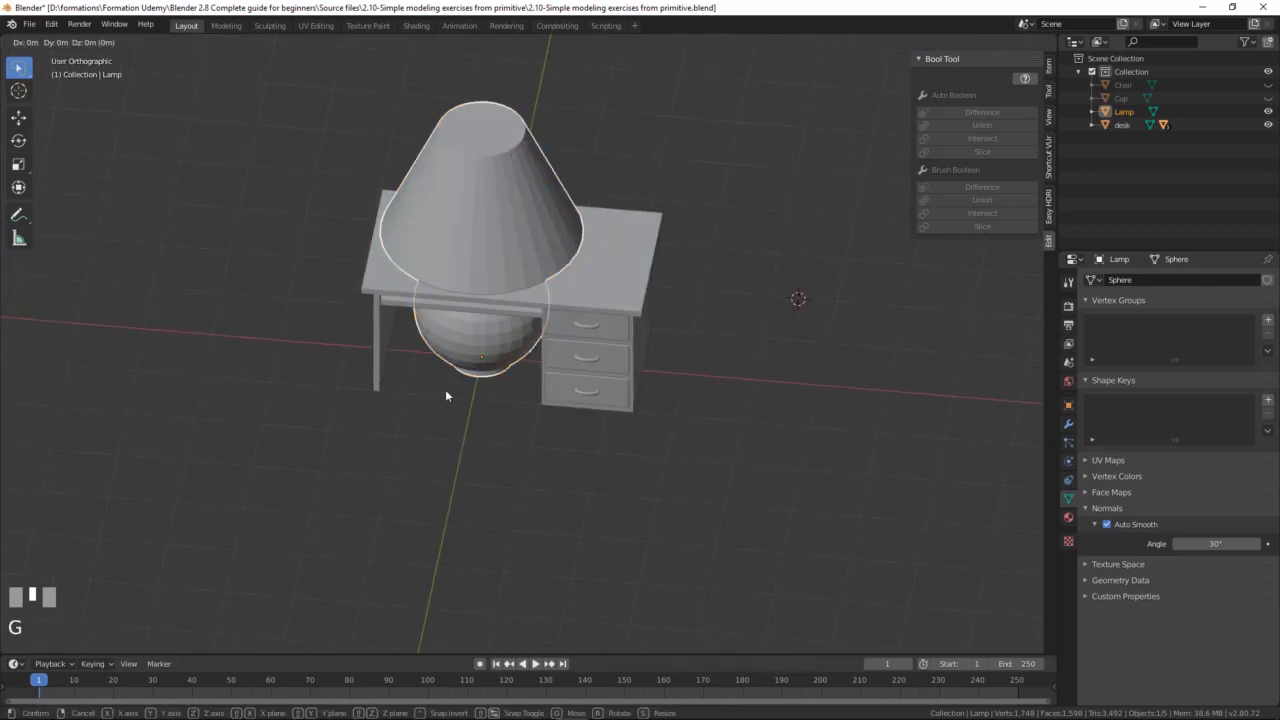
{"action": "key", "text": "z"}
{"action": "left_click", "coordinate": [445, 292]}
{"action": "middle_click_drag", "start_coordinate": [445, 292], "coordinate": [591, 348]}
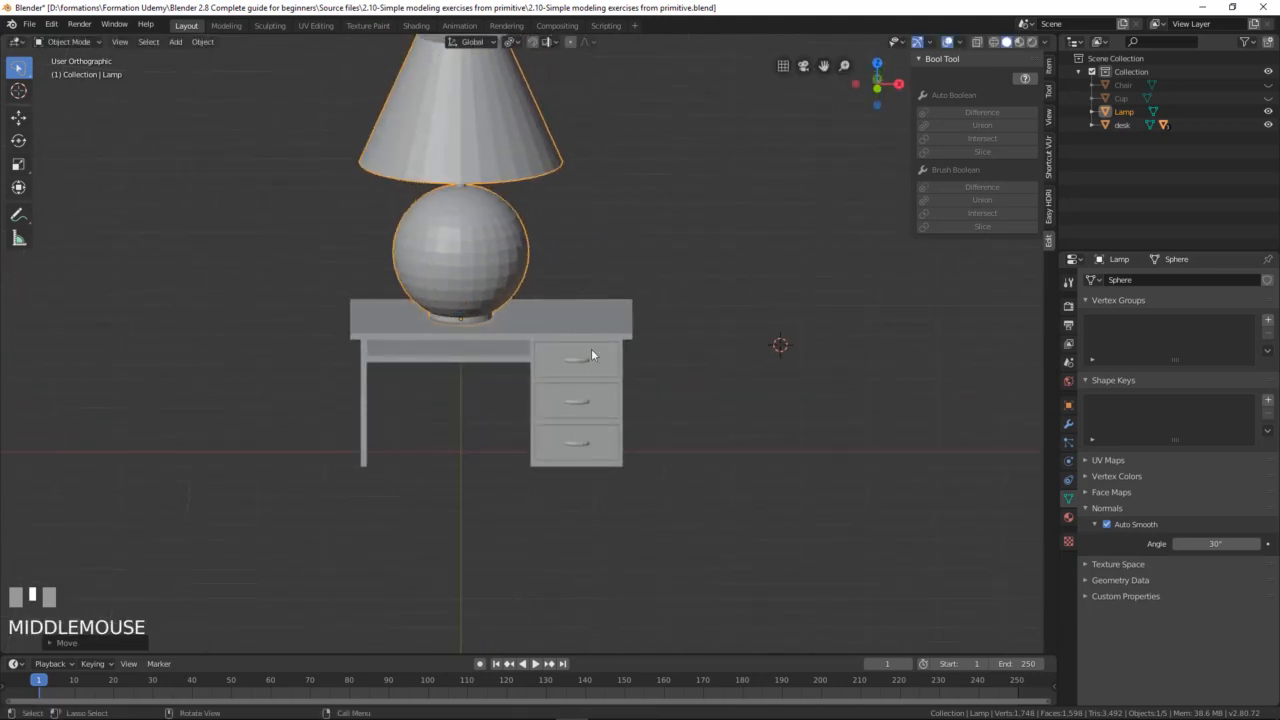
{"action": "key", "text": "s"}
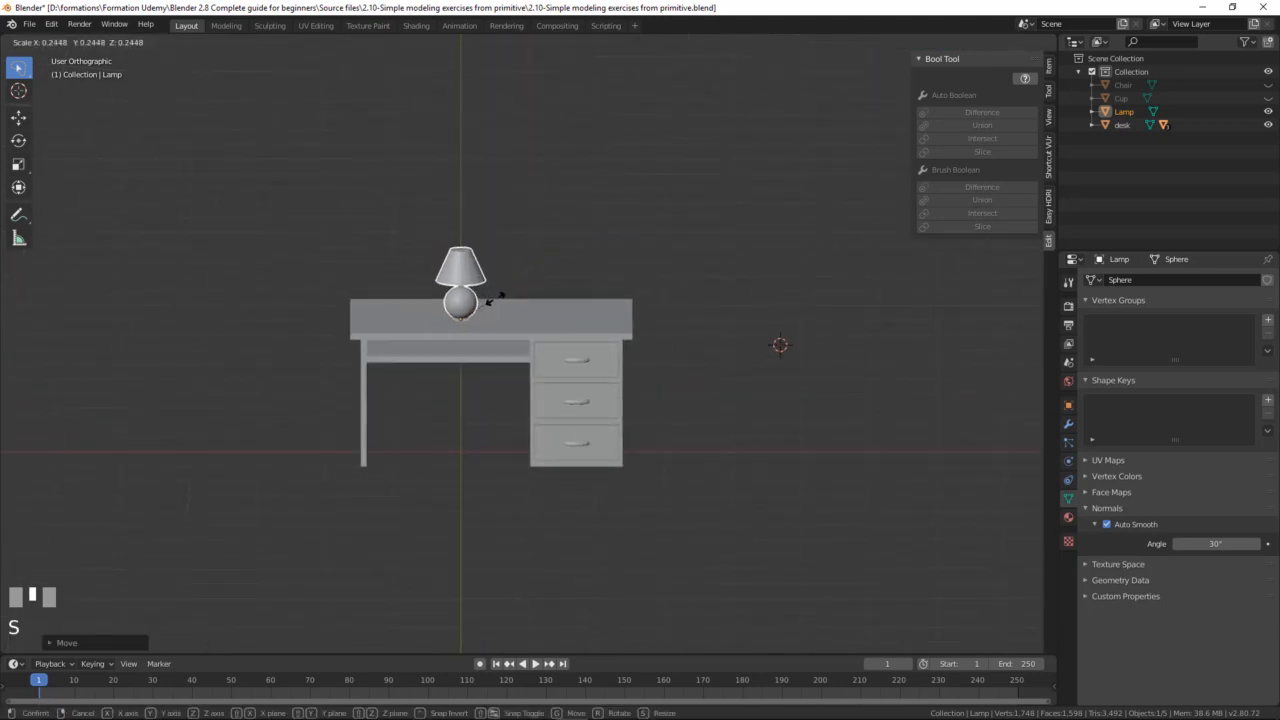
{"action": "left_click", "coordinate": [494, 286]}
Step: Raise the Lamp a little further along Z and scale it up by about 1.44
{"action": "scroll", "coordinate": [481, 323], "scroll_direction": "up", "scroll_amount": 2}
{"action": "middle_click_drag", "start_coordinate": [481, 323], "coordinate": [449, 354]}
{"action": "key", "text": "g"}
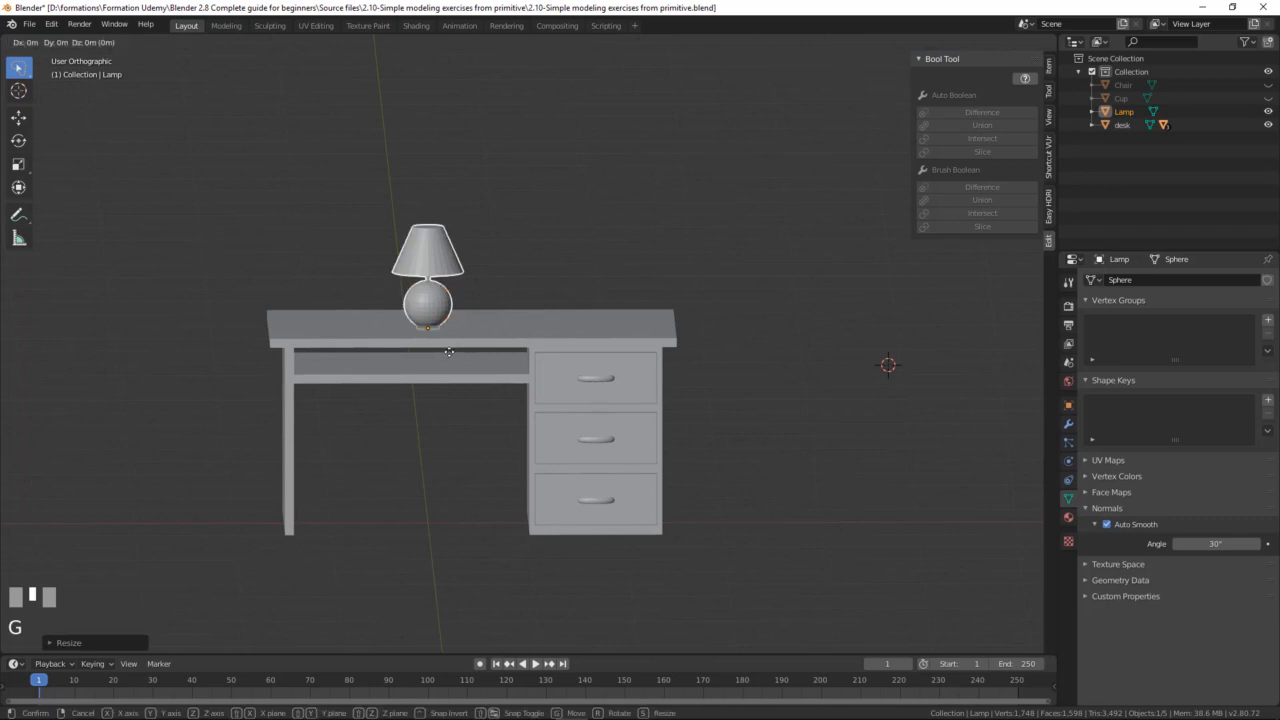
{"action": "key", "text": "z"}
{"action": "left_click", "coordinate": [504, 345]}
{"action": "key", "text": "s"}
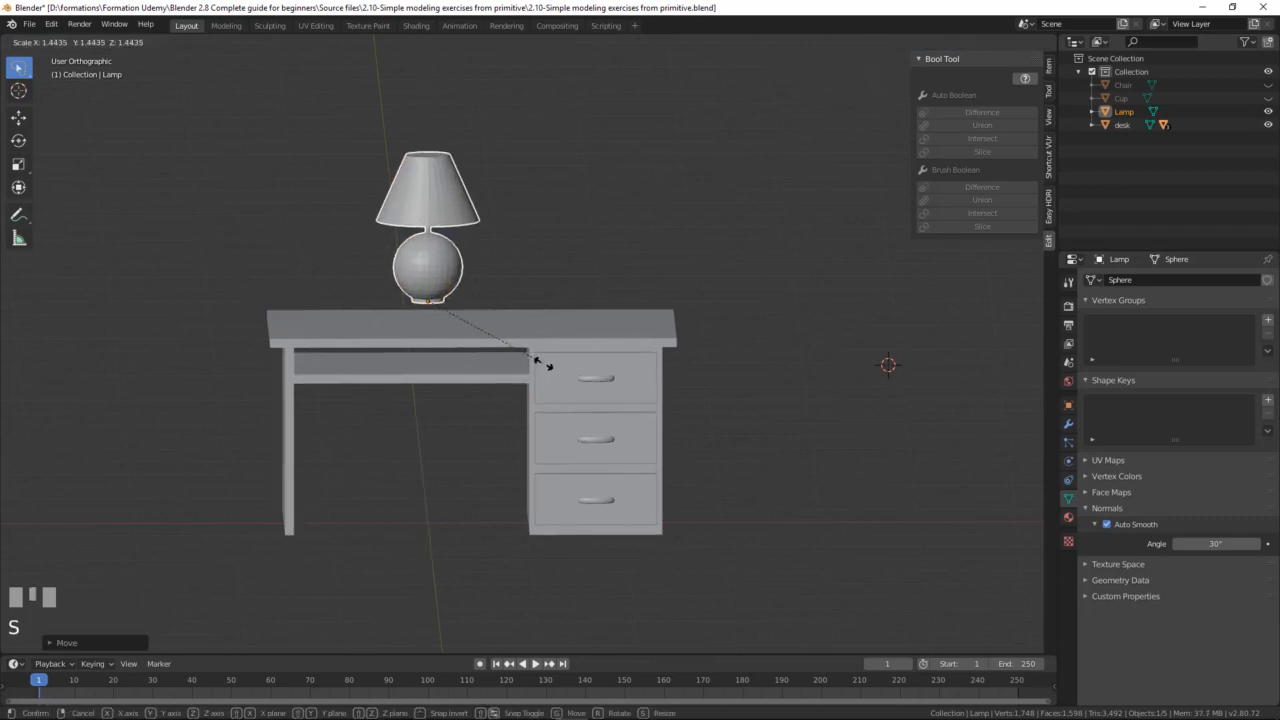
{"action": "left_click", "coordinate": [539, 350]}
Step: Turn on snapping to Face, with Align Rotation to Target and Project Individual Elements enabled
{"action": "middle_click_drag", "start_coordinate": [539, 346], "coordinate": [540, 158]}
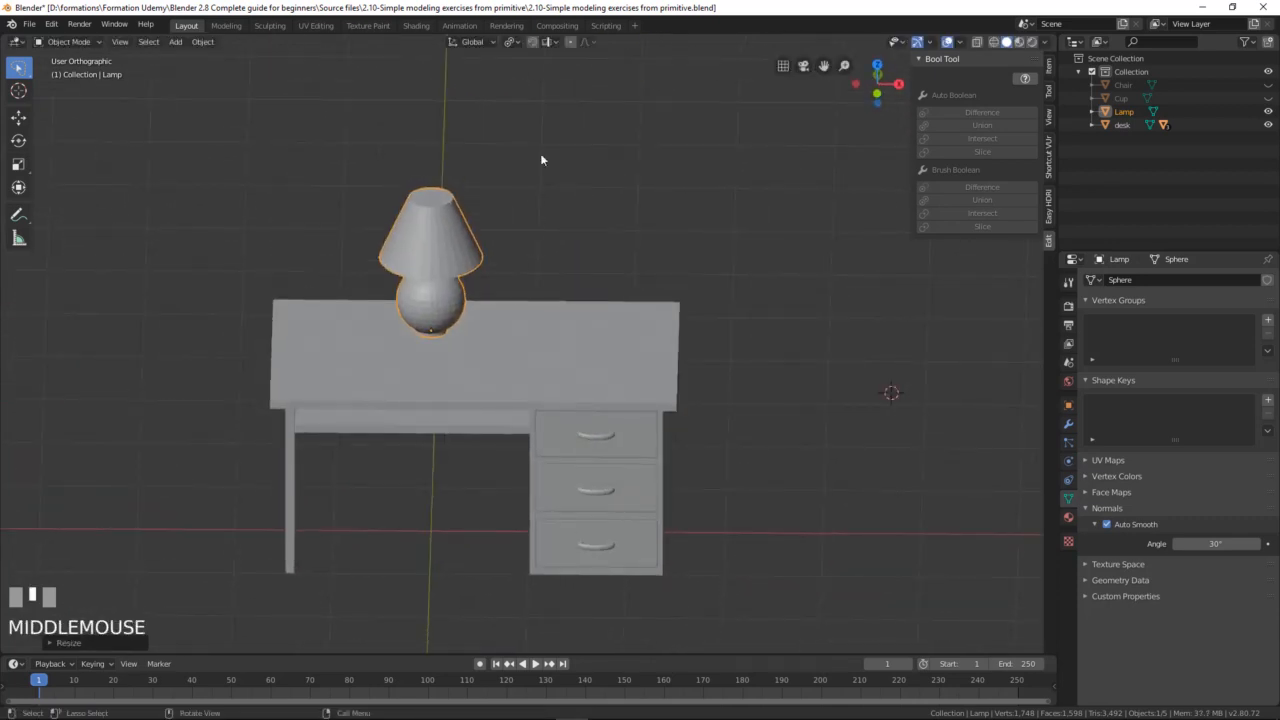
{"action": "left_click", "coordinate": [533, 43]}
{"action": "left_click", "coordinate": [549, 42]}
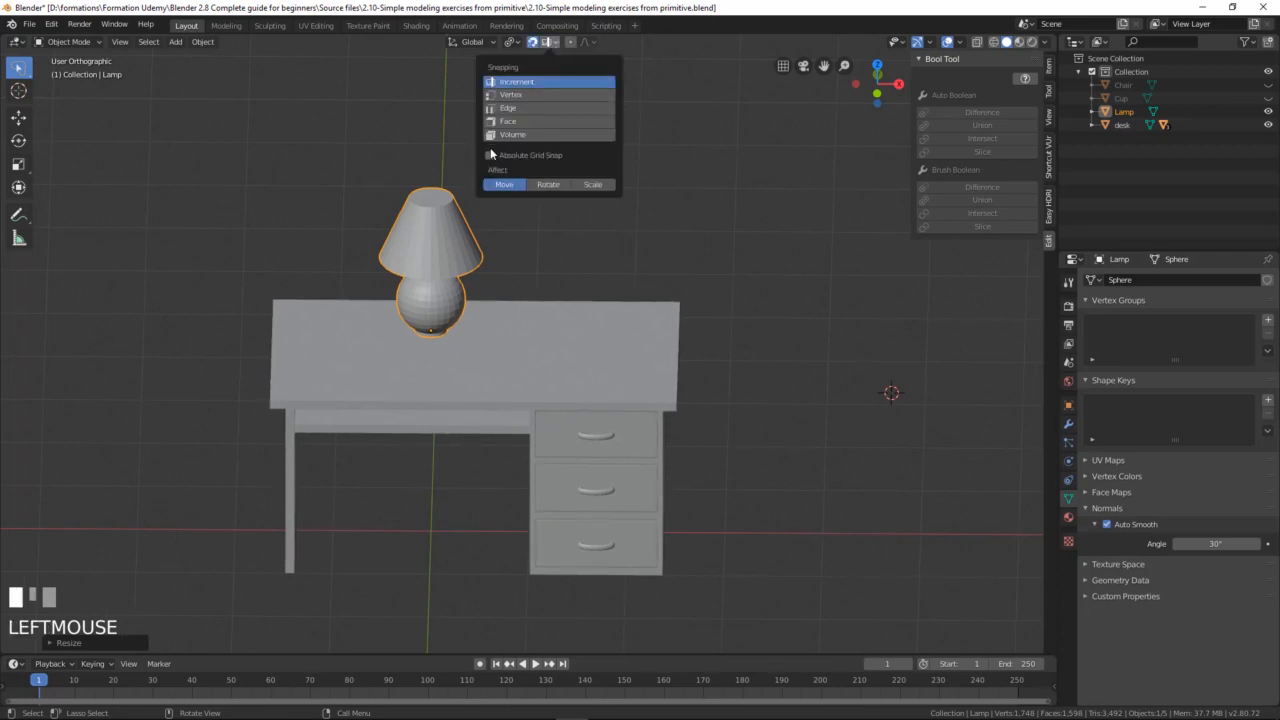
{"action": "left_click", "coordinate": [508, 121]}
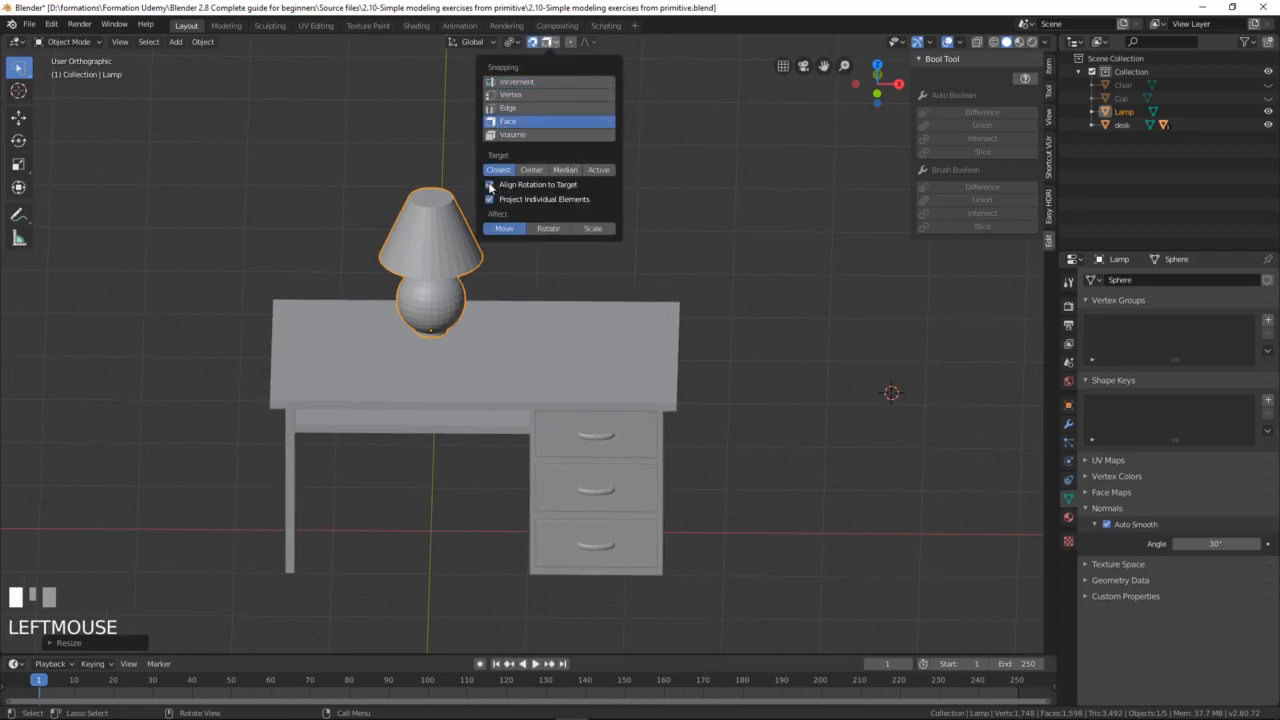
{"action": "left_click", "coordinate": [490, 185]}
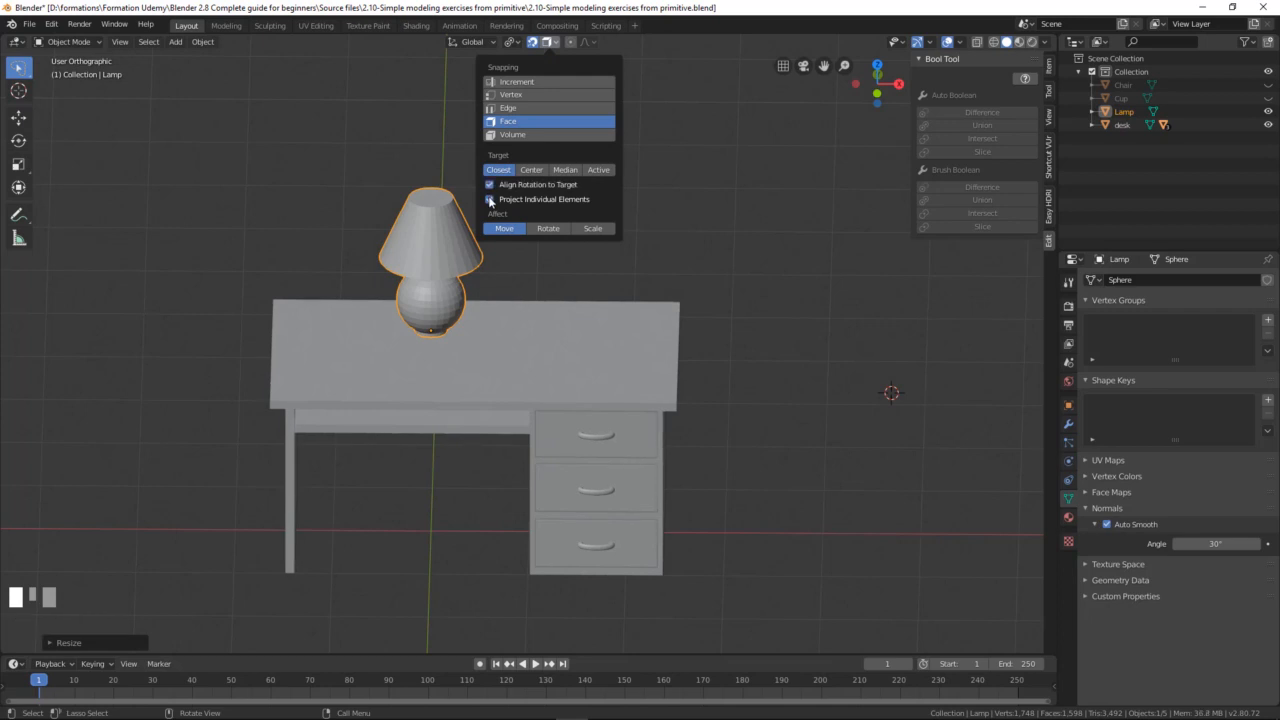
{"action": "left_click", "coordinate": [490, 199]}
Step: Move the Lamp with face snapping so its base sits on the desktop above the drawer side
{"action": "middle_click_drag", "start_coordinate": [489, 202], "coordinate": [476, 404]}
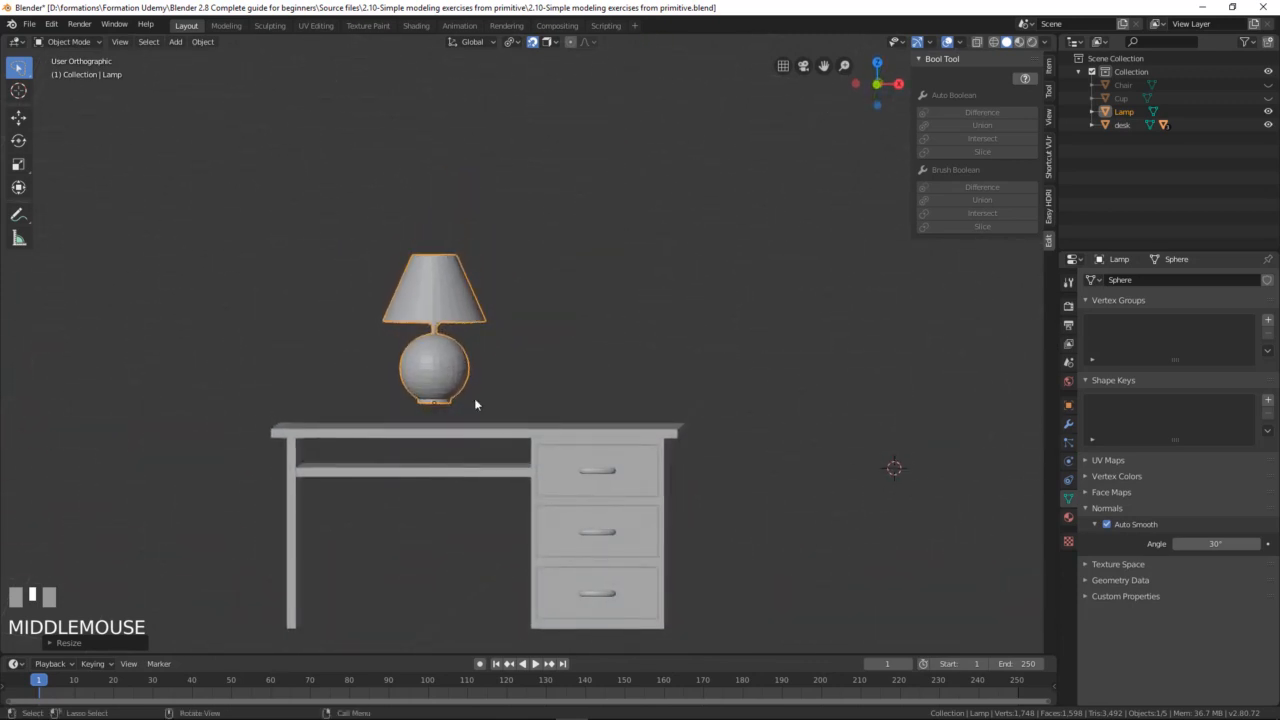
{"action": "middle_click_drag", "start_coordinate": [530, 373], "coordinate": [520, 360]}
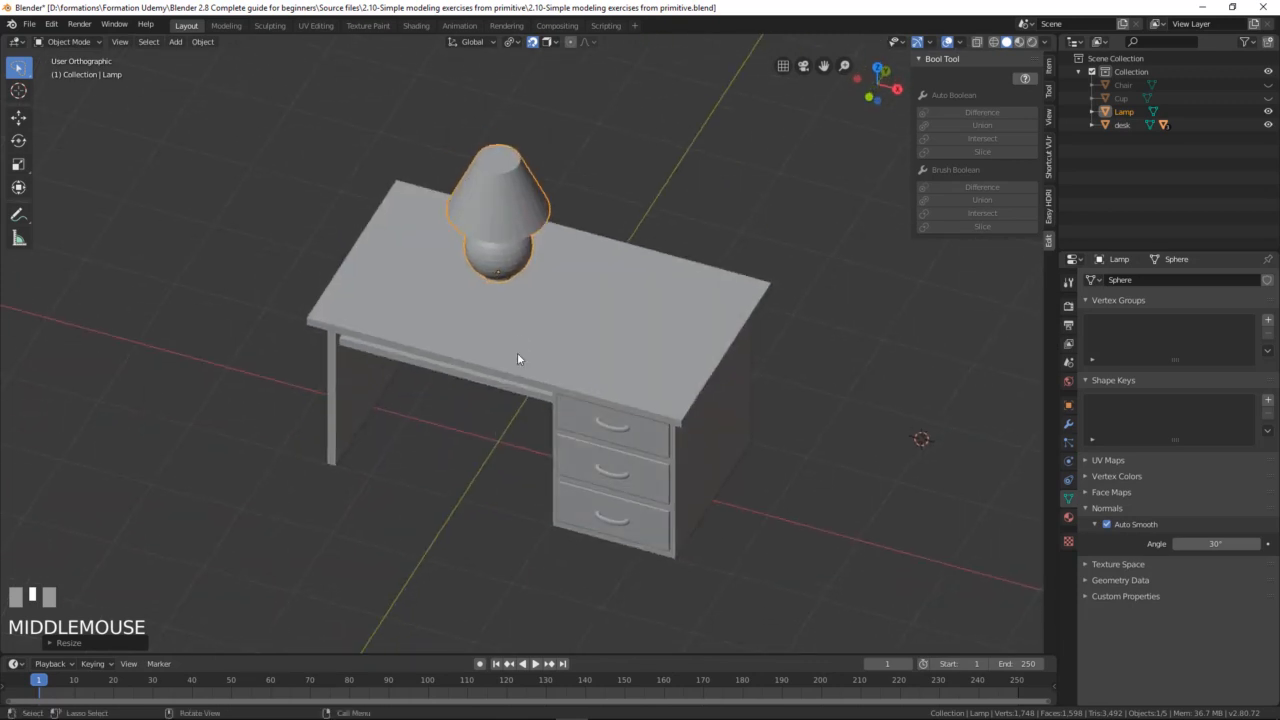
{"action": "key", "text": "g"}
{"action": "left_click", "coordinate": [724, 332]}
Step: Try snapping the Lamp sideways onto the outer side face of the drawer cabinet
{"action": "middle_click_drag", "start_coordinate": [724, 332], "coordinate": [556, 448]}
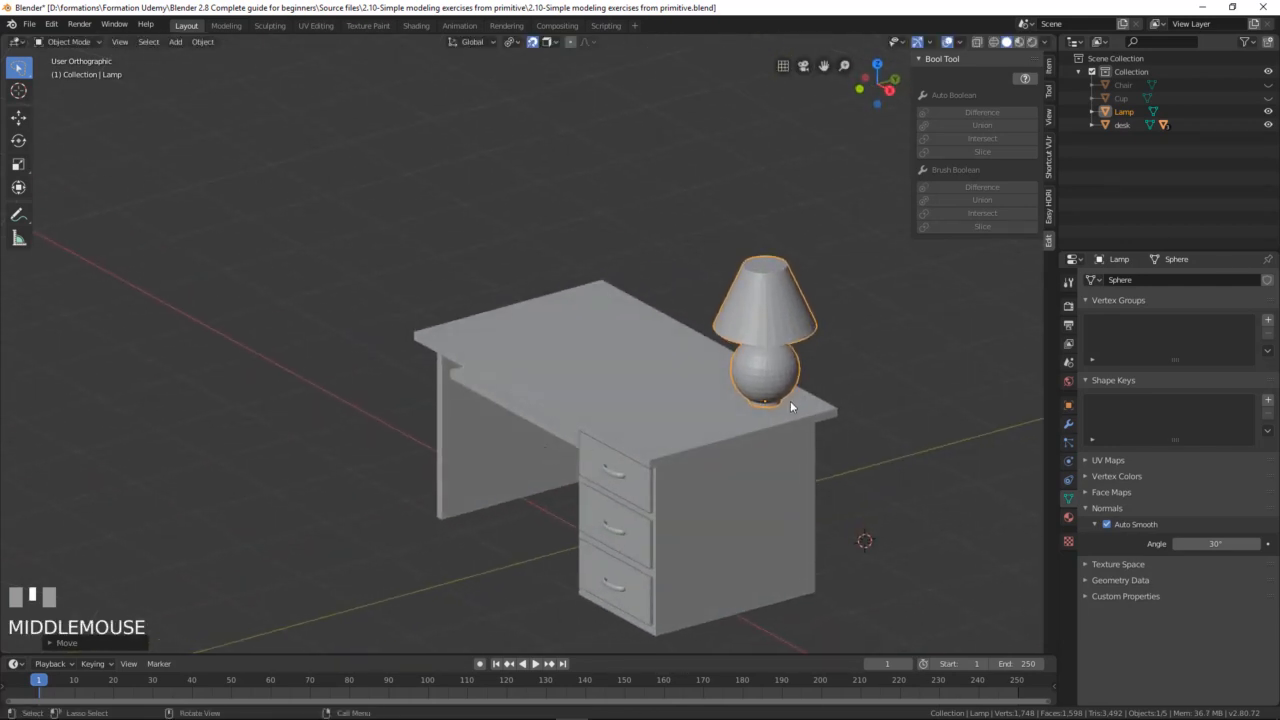
{"action": "key", "text": "g"}
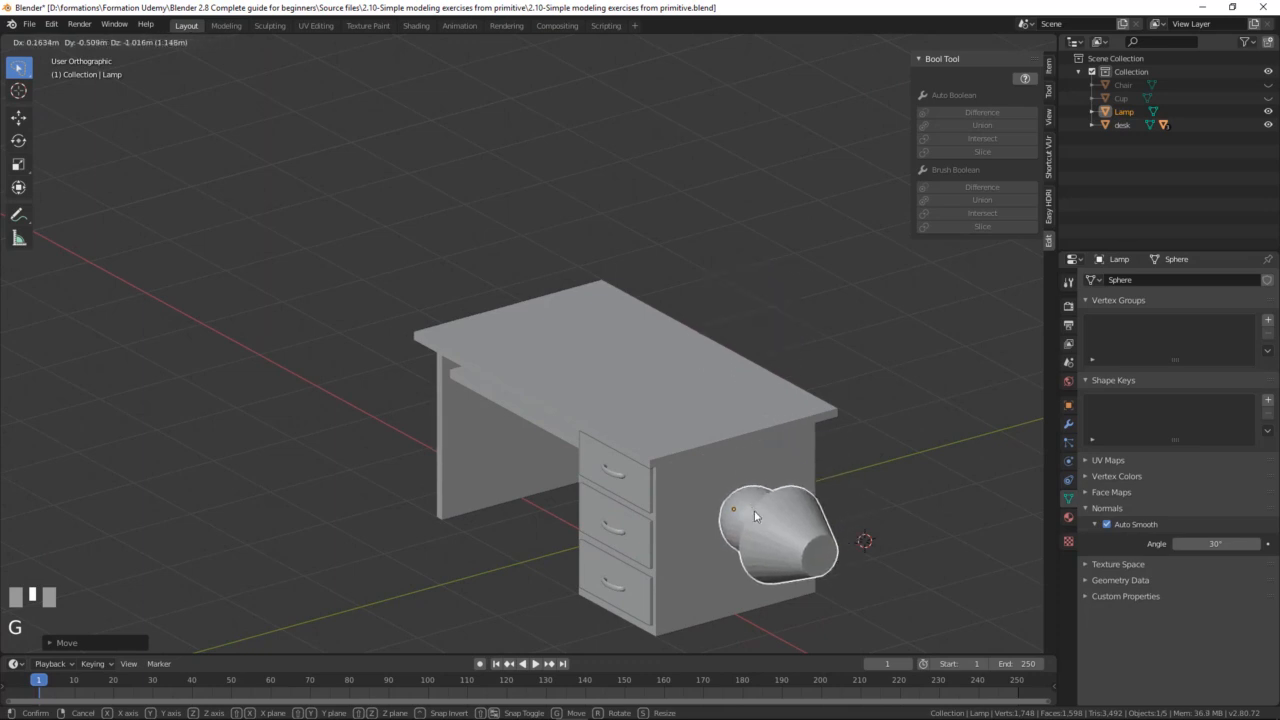
{"action": "left_click", "coordinate": [754, 511]}
{"action": "middle_click_drag", "start_coordinate": [754, 511], "coordinate": [718, 517]}
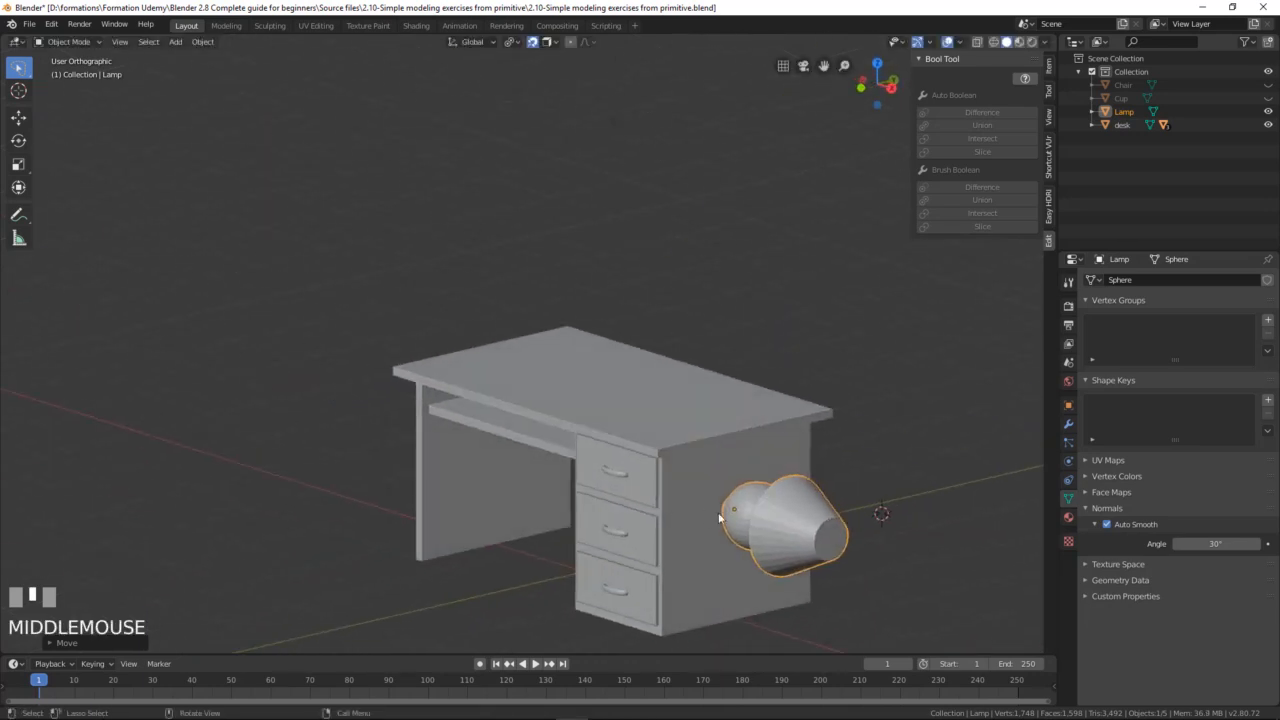
Step: Snap the Lamp back upright onto the desktop, near the rear edge above the drawer cabinet
{"action": "key", "text": "g"}
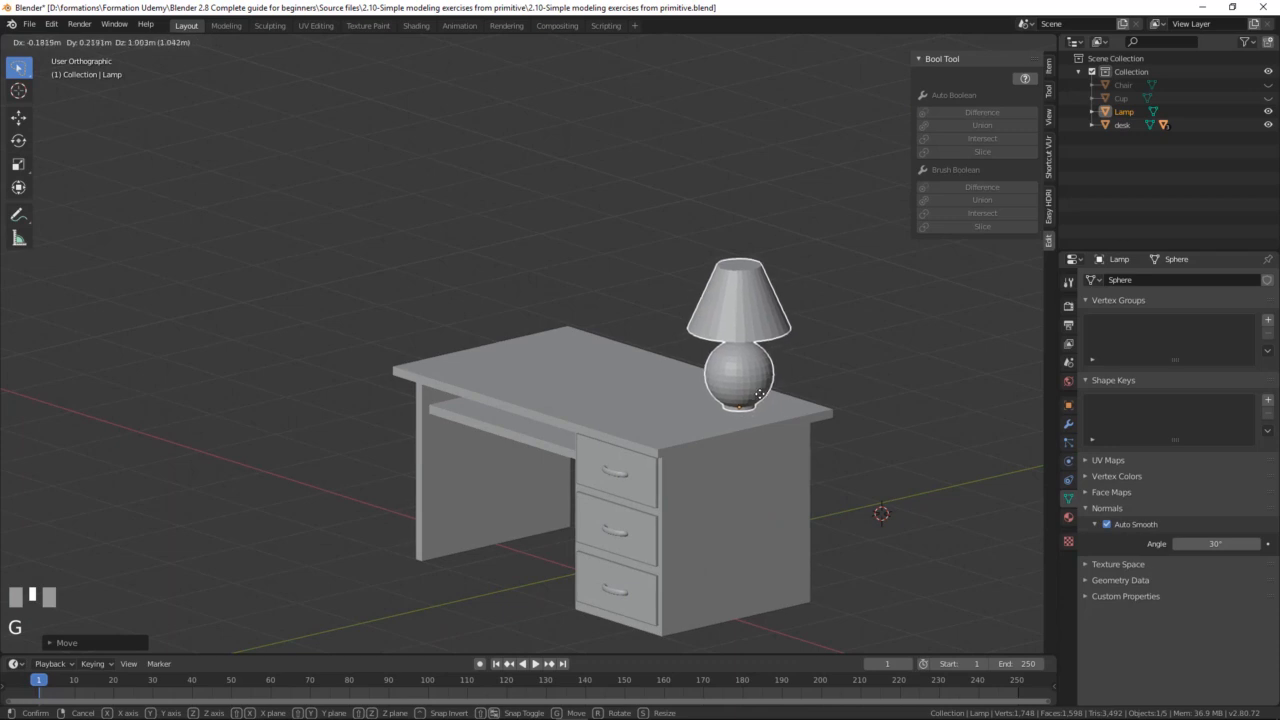
{"action": "left_click", "coordinate": [760, 395]}
{"action": "mouse_move", "coordinate": [760, 395]}
{"action": "middle_mouse_down"}
{"action": "mouse_move", "coordinate": [682, 397]}
{"action": "mouse_move", "coordinate": [741, 401]}
{"action": "mouse_move", "coordinate": [735, 392]}
{"action": "middle_mouse_up"}
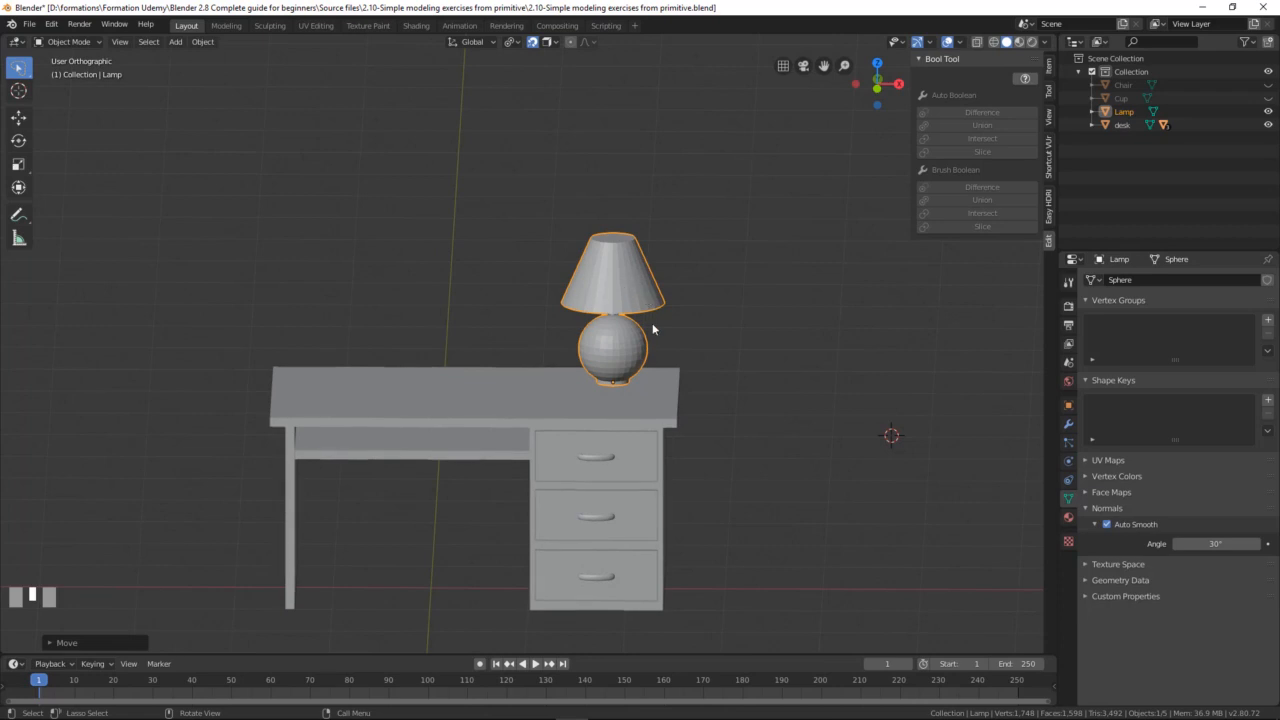
Step: Check the Auto Smooth setting in the Lamp mesh's Normals and apply Shade Smooth to the Lamp
{"action": "left_click", "coordinate": [1068, 404]}
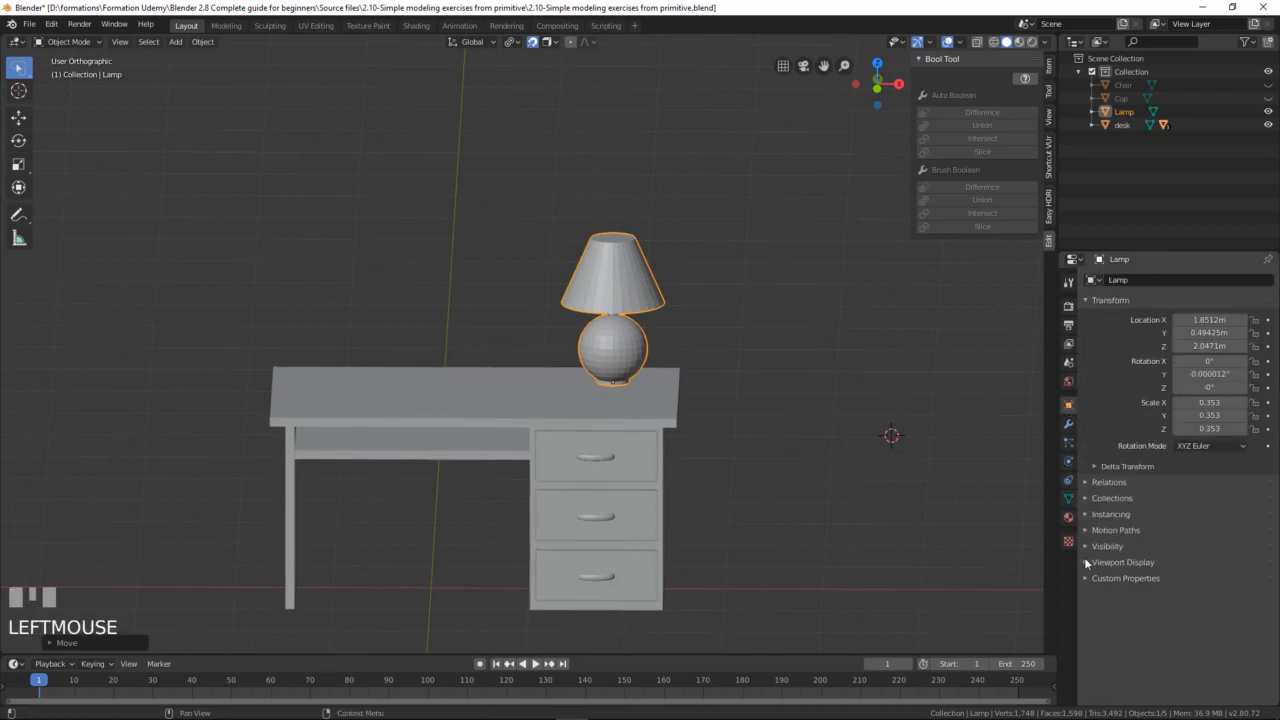
{"action": "left_click", "coordinate": [1068, 498]}
{"action": "left_click", "coordinate": [1086, 505]}
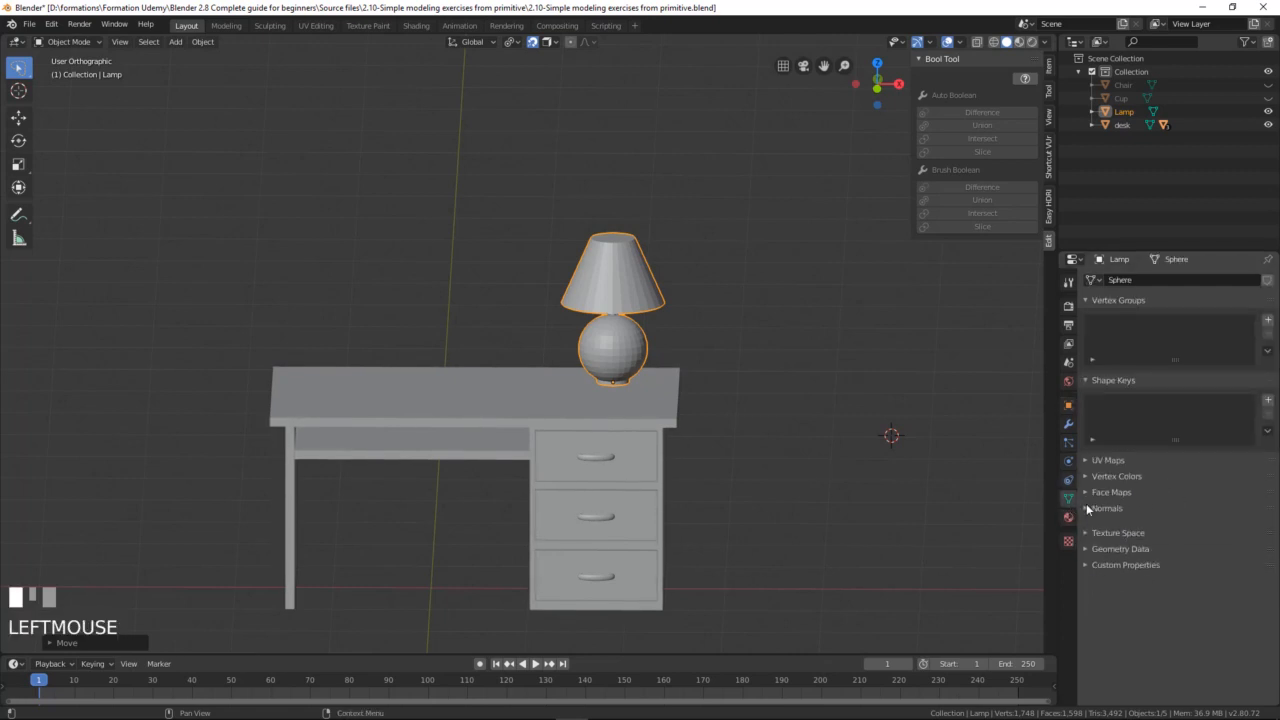
{"action": "left_click", "coordinate": [1086, 505]}
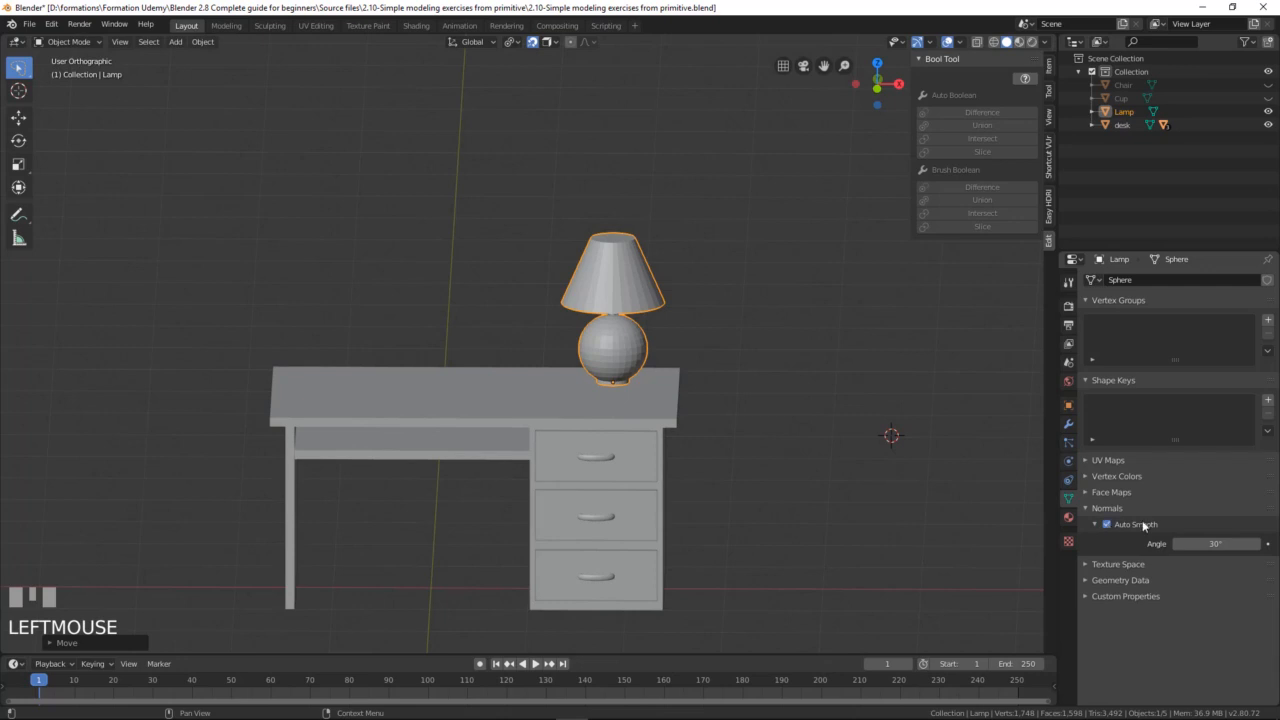
{"action": "right_click", "coordinate": [612, 290]}
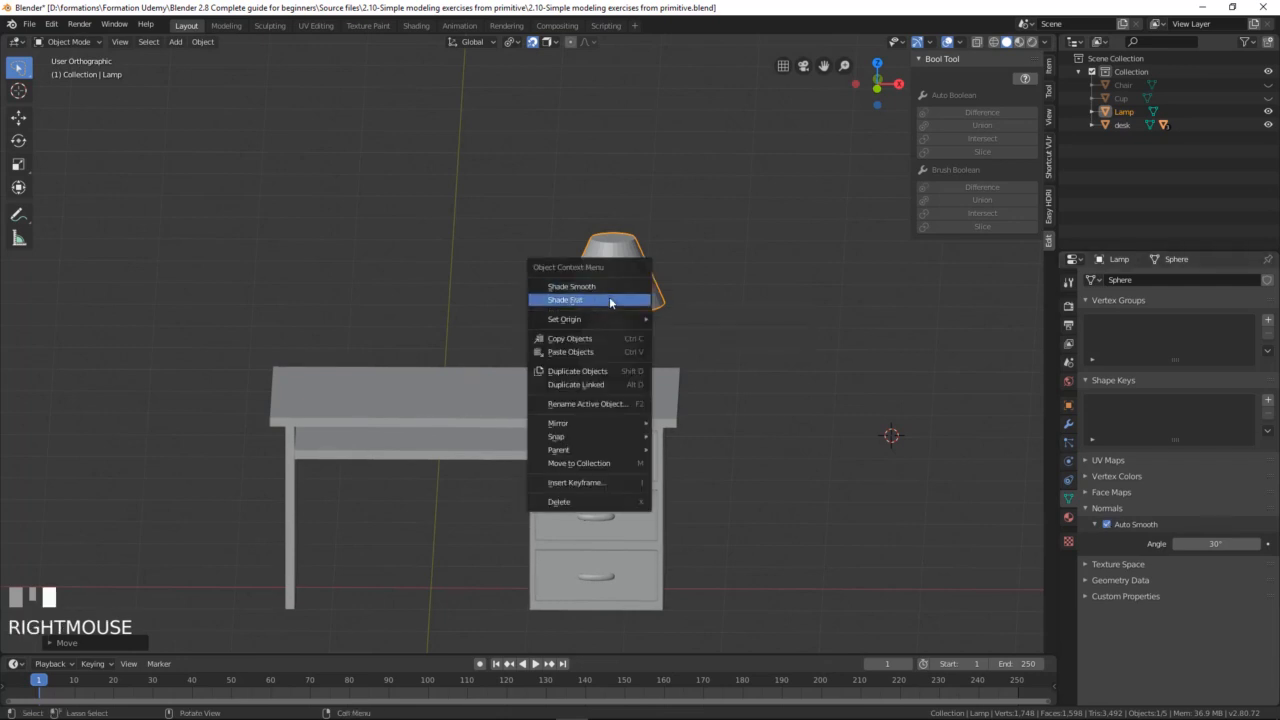
{"action": "left_click", "coordinate": [613, 287]}
{"action": "scroll", "coordinate": [579, 296], "scroll_direction": "up", "scroll_amount": 2}
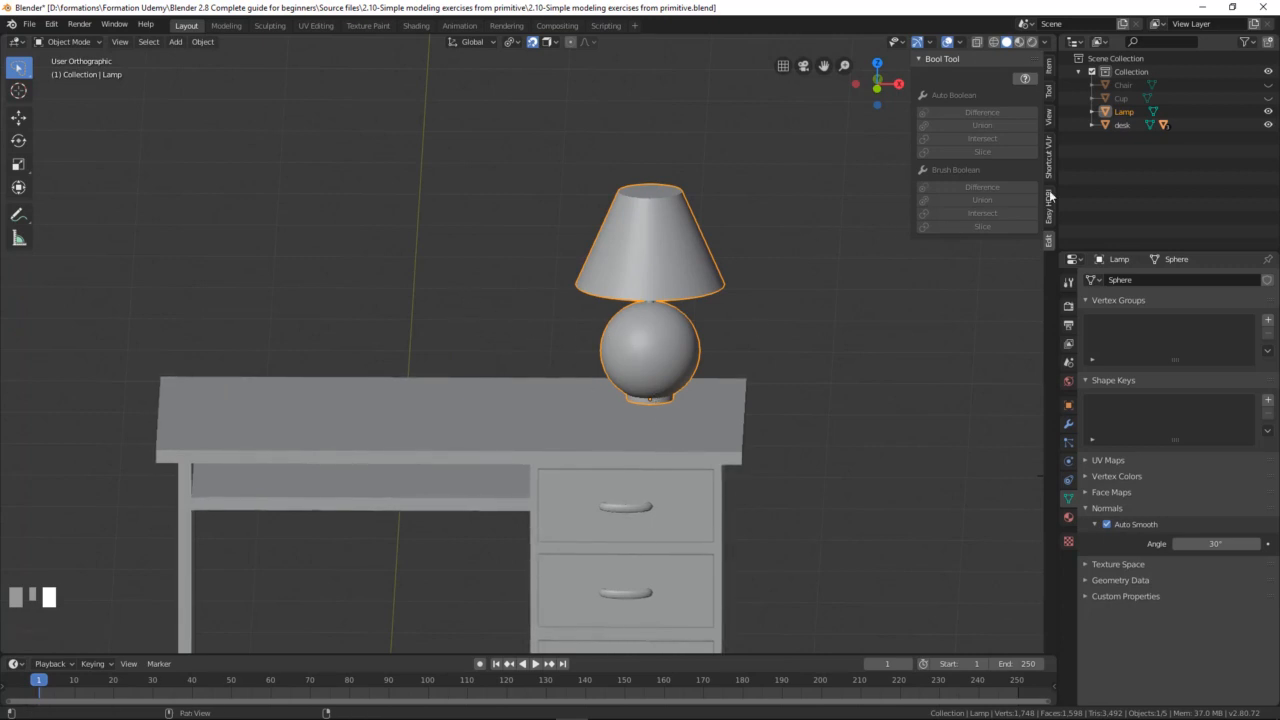
Step: Unhide the Cup object, select it and apply Shade Flat to it
{"action": "left_click", "coordinate": [1267, 98]}
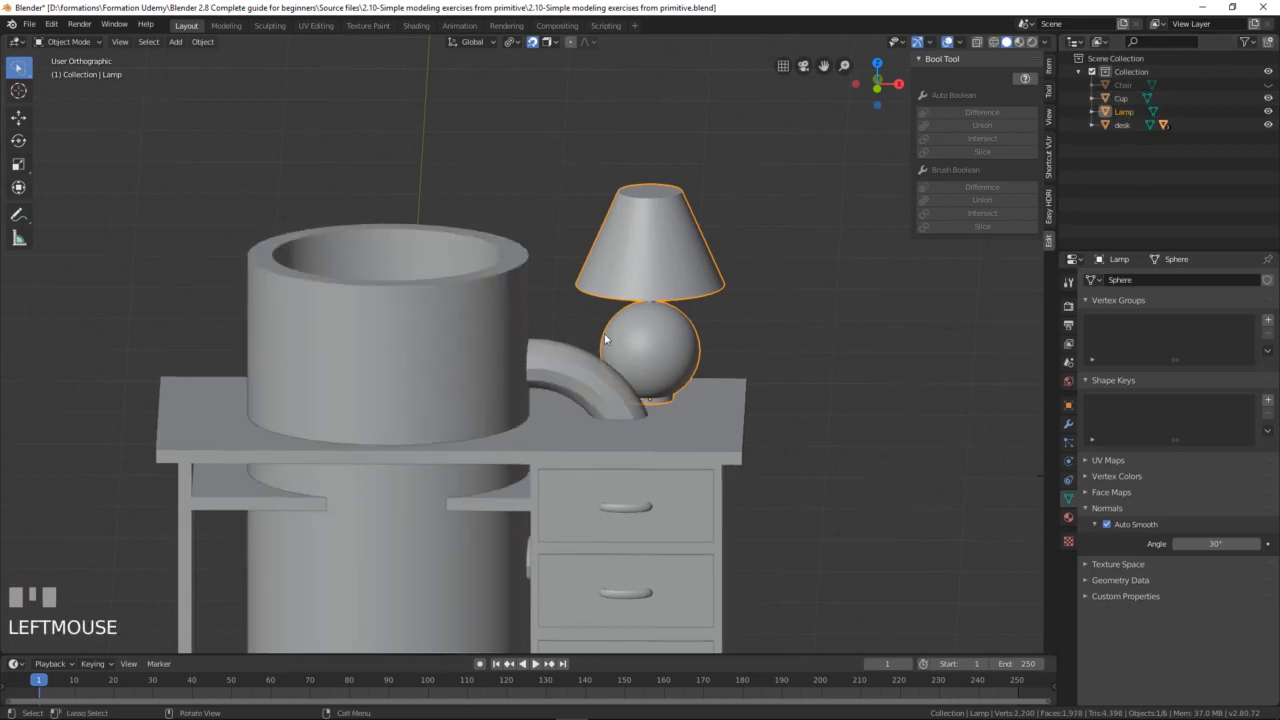
{"action": "right_click", "coordinate": [414, 309]}
{"action": "left_click", "coordinate": [462, 292]}
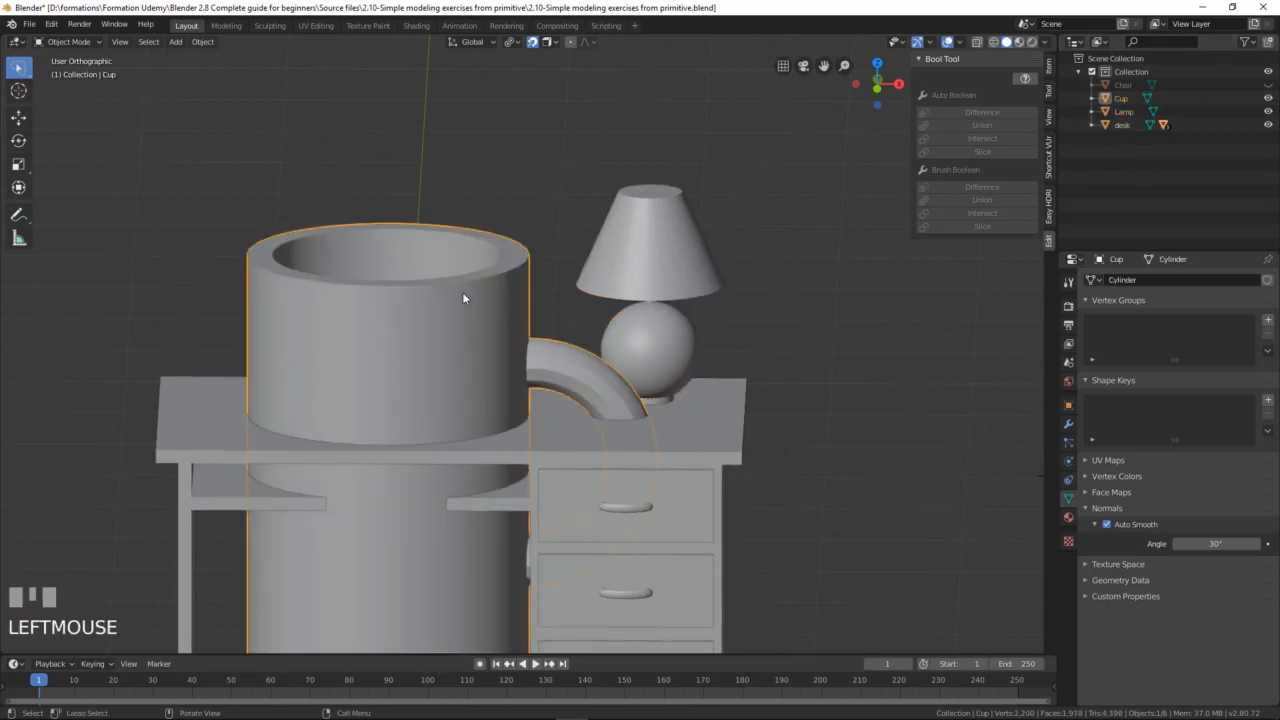
{"action": "right_click", "coordinate": [454, 321]}
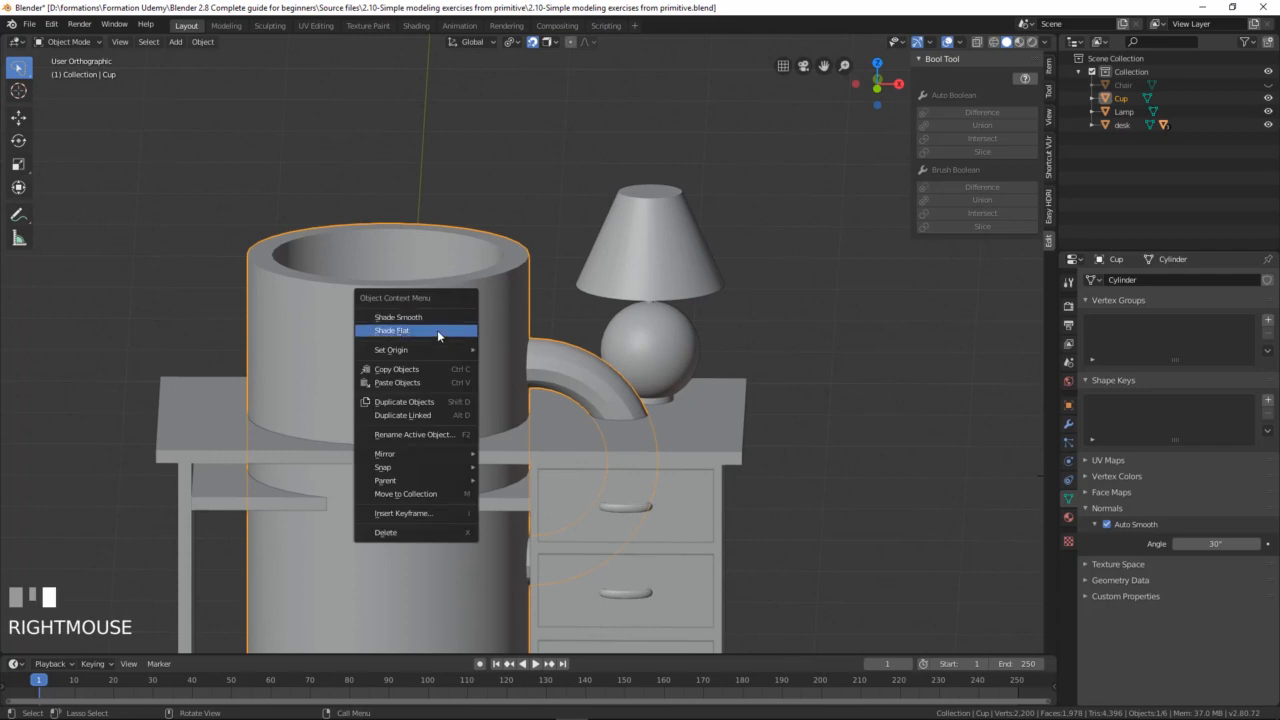
{"action": "scroll", "coordinate": [426, 371], "scroll_direction": "down", "scroll_amount": 4}
{"action": "middle_click_drag", "start_coordinate": [426, 371], "coordinate": [430, 392]}
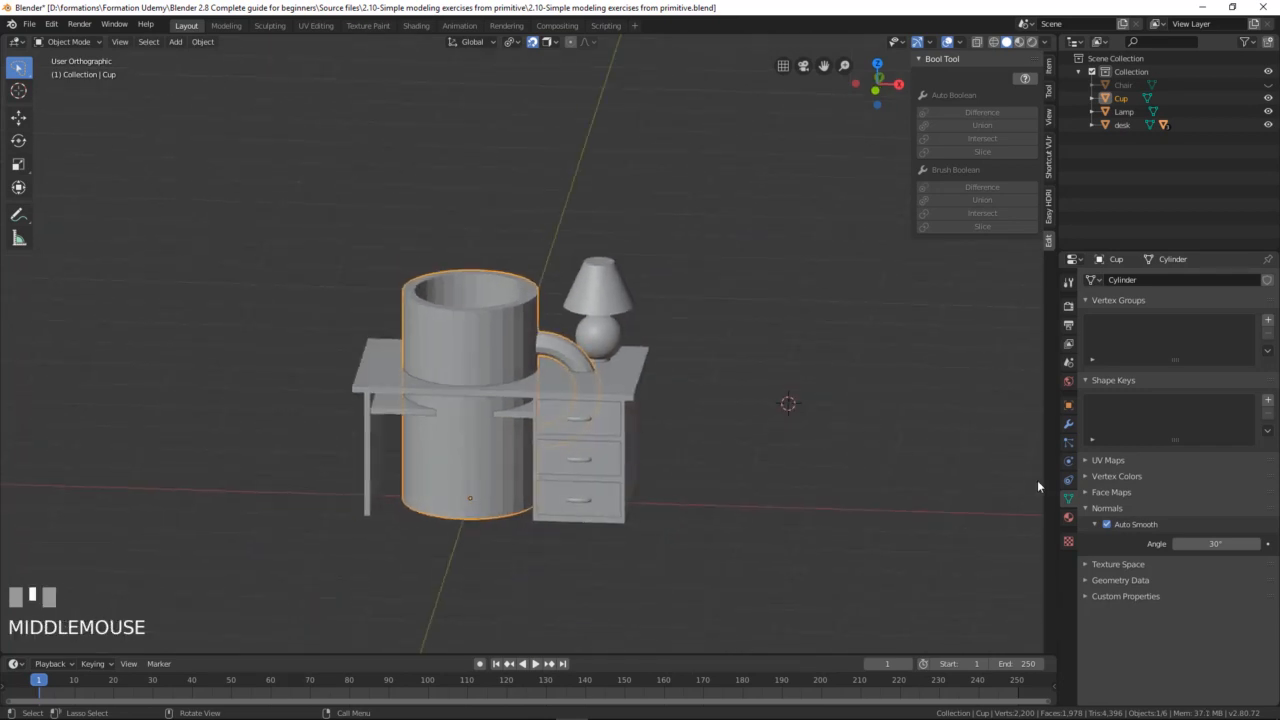
Step: Apply Shade Smooth to the Cup, keeping Auto Smooth enabled for its mesh
{"action": "left_click", "coordinate": [1107, 524]}
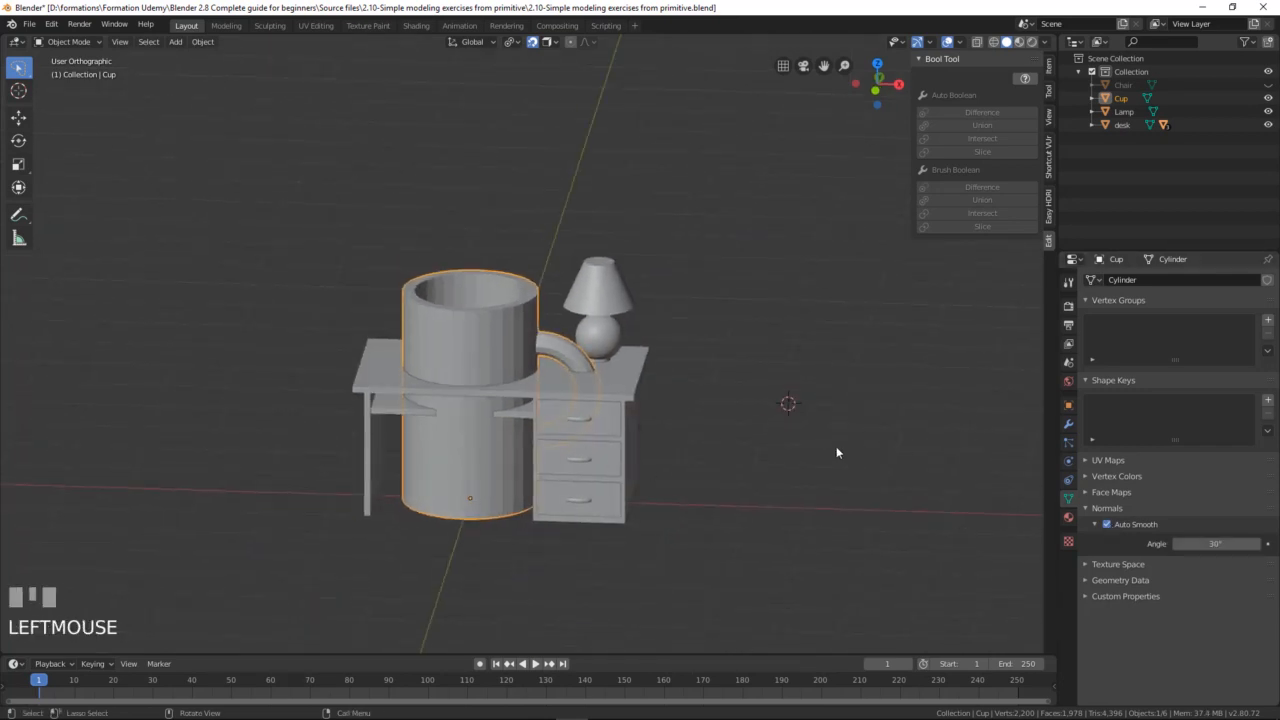
{"action": "left_click", "coordinate": [1107, 524]}
{"action": "scroll", "coordinate": [468, 309], "scroll_direction": "up", "scroll_amount": 3}
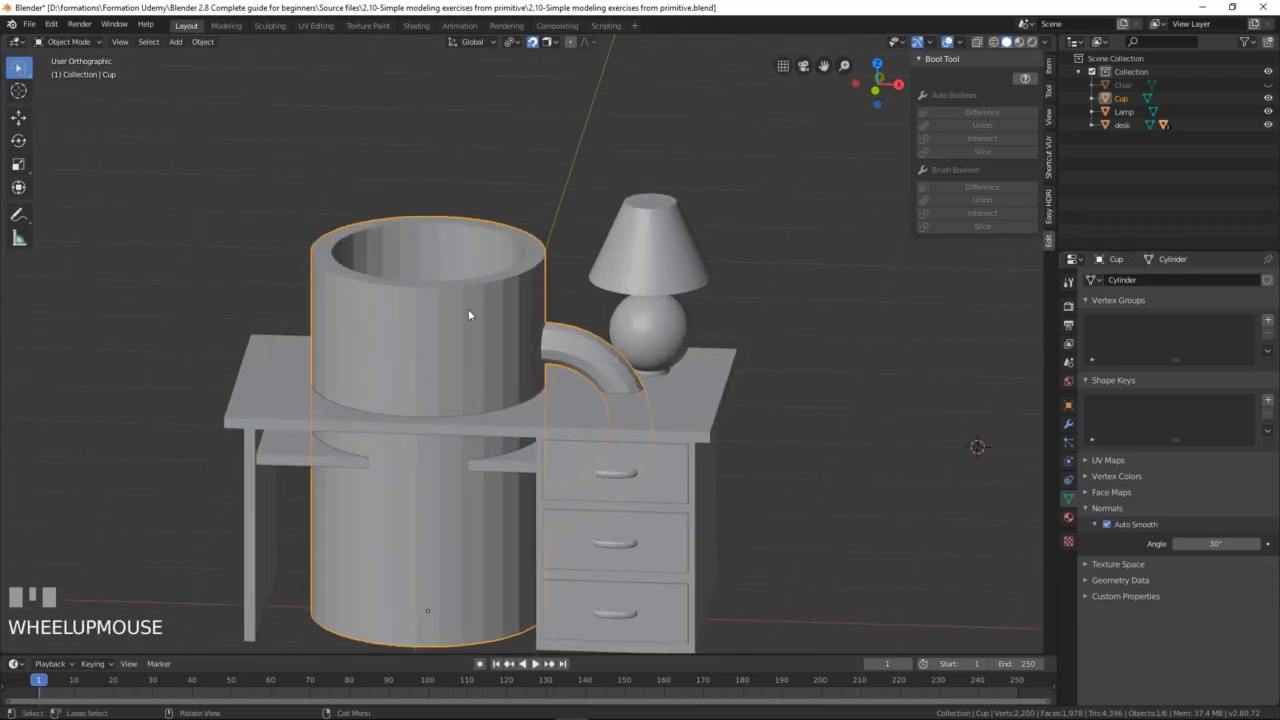
{"action": "right_click", "coordinate": [466, 302]}
{"action": "left_click", "coordinate": [464, 291]}
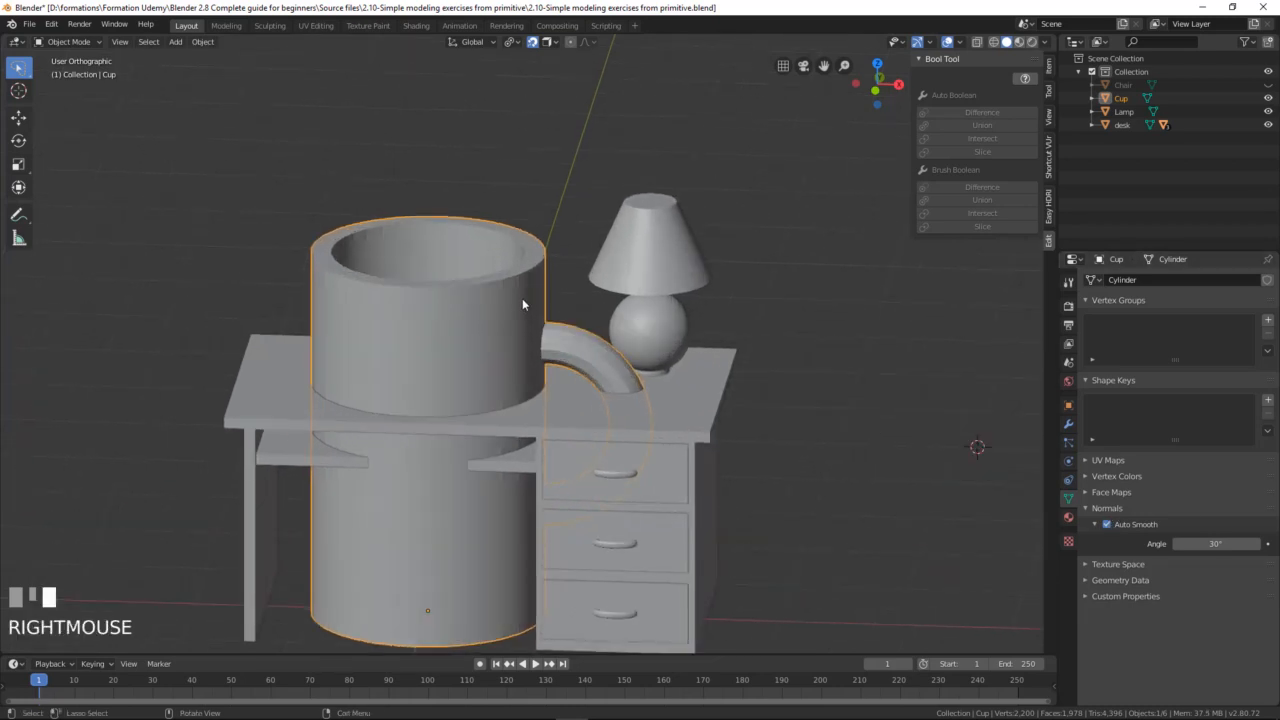
Step: Set the Cup's Auto Smooth angle to 31.7° to smooth the facets of its handle
{"action": "mouse_move", "coordinate": [522, 298]}
{"action": "middle_mouse_down"}
{"action": "mouse_move", "coordinate": [414, 317]}
{"action": "mouse_move", "coordinate": [517, 317]}
{"action": "mouse_move", "coordinate": [509, 310]}
{"action": "middle_mouse_up"}
{"action": "scroll", "coordinate": [530, 327], "scroll_direction": "up", "scroll_amount": 2}
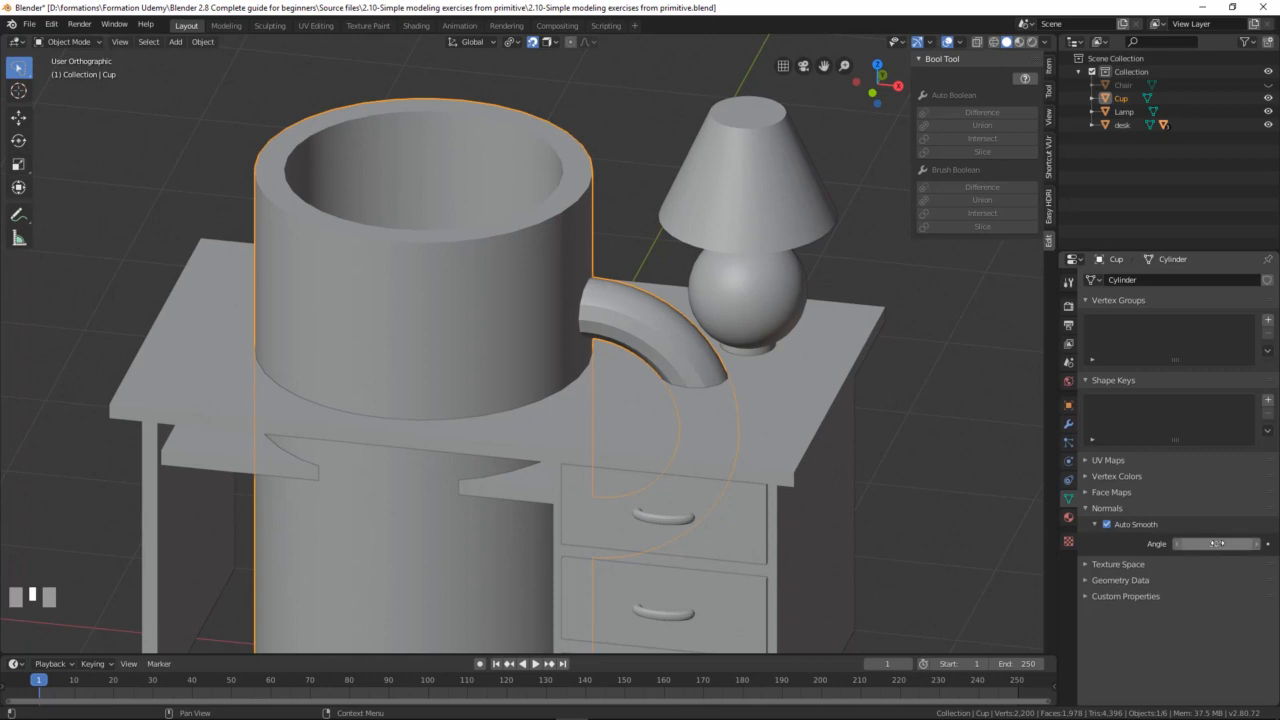
{"action": "left_click_drag", "start_coordinate": [1216, 543], "coordinate": [1220, 543]}
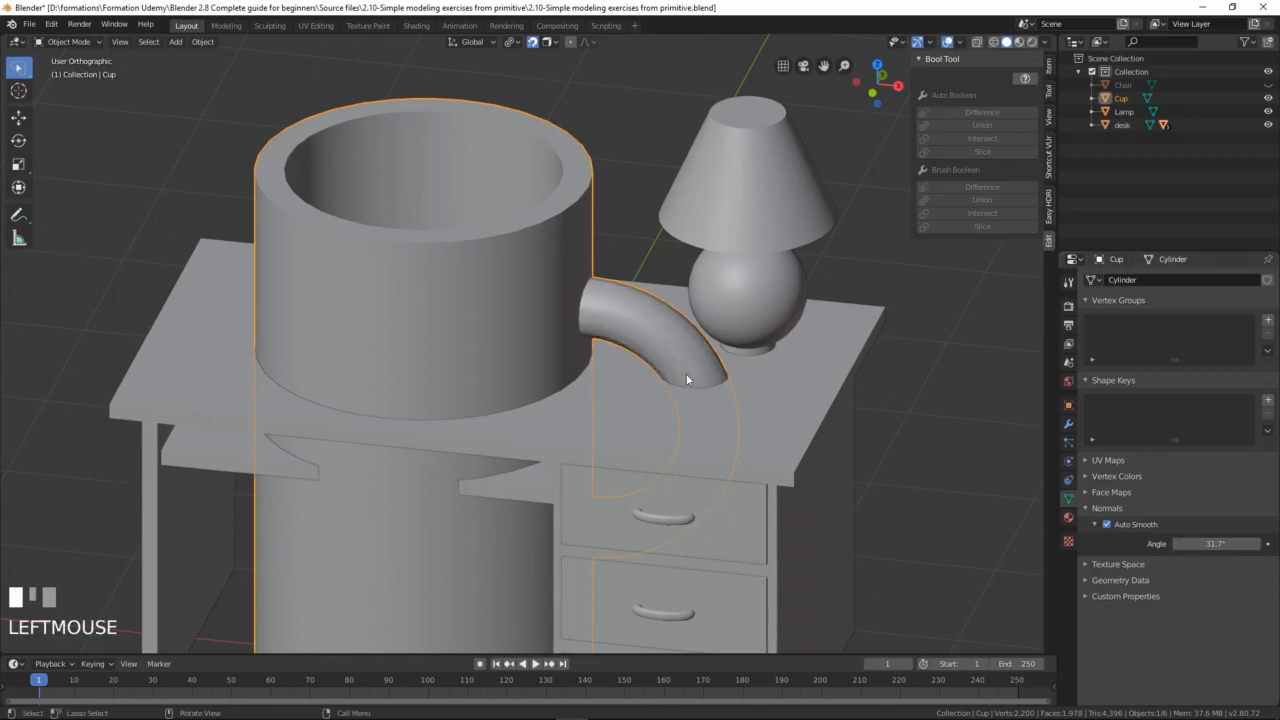
Step: Turn snapping off and scale the Cup down to about 0.09 of its size
{"action": "scroll", "coordinate": [589, 309], "scroll_direction": "down", "scroll_amount": 3}
{"action": "middle_click_drag", "start_coordinate": [589, 309], "coordinate": [594, 353]}
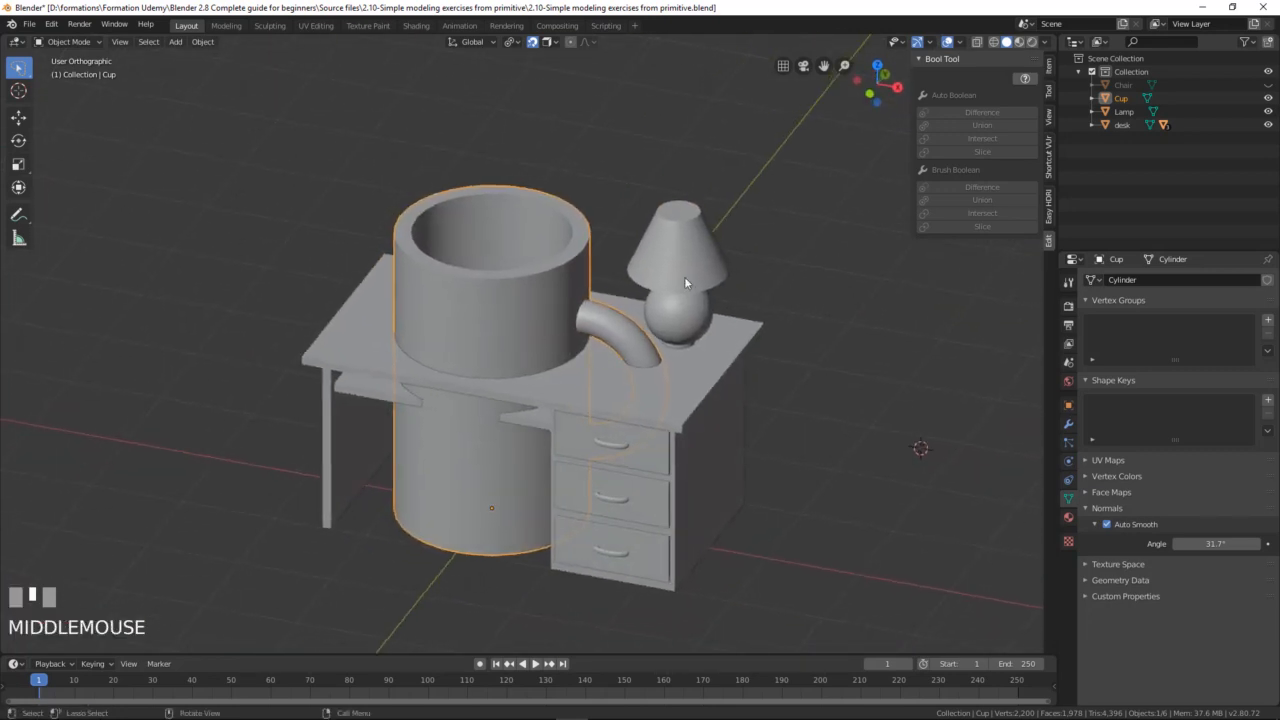
{"action": "left_click", "coordinate": [531, 42]}
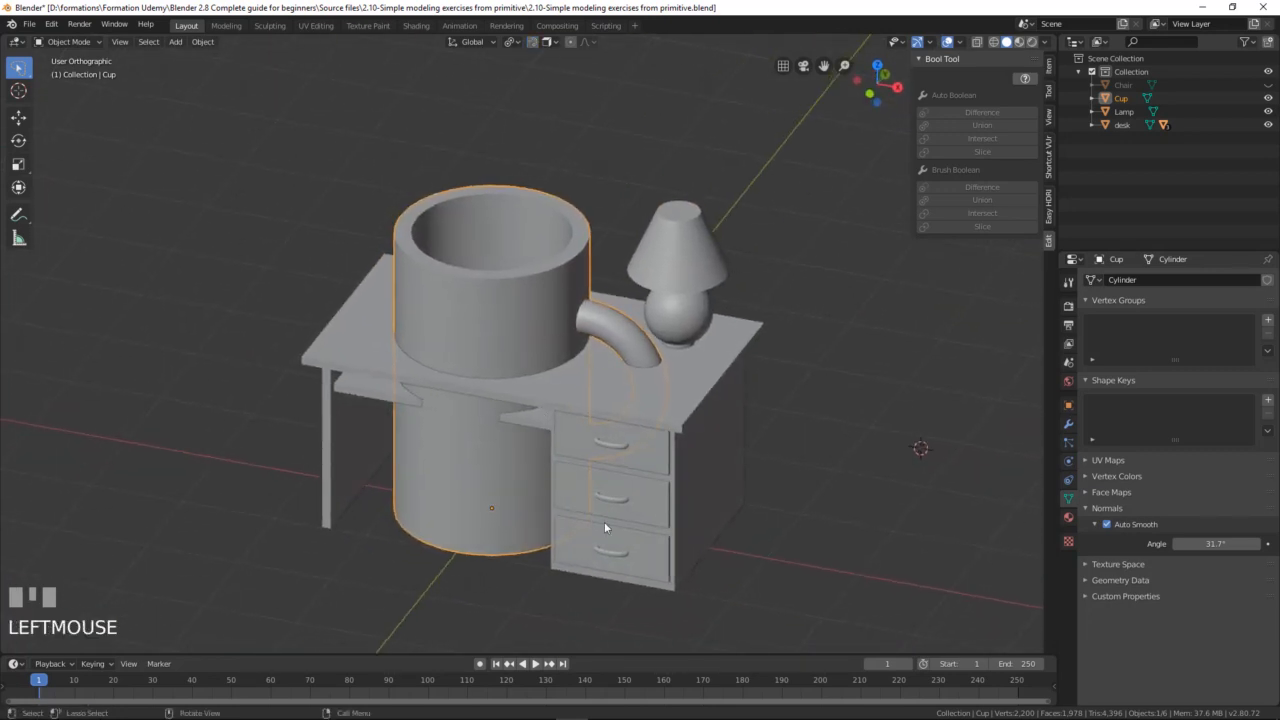
{"action": "key", "text": "s"}
{"action": "right_click", "coordinate": [737, 540]}
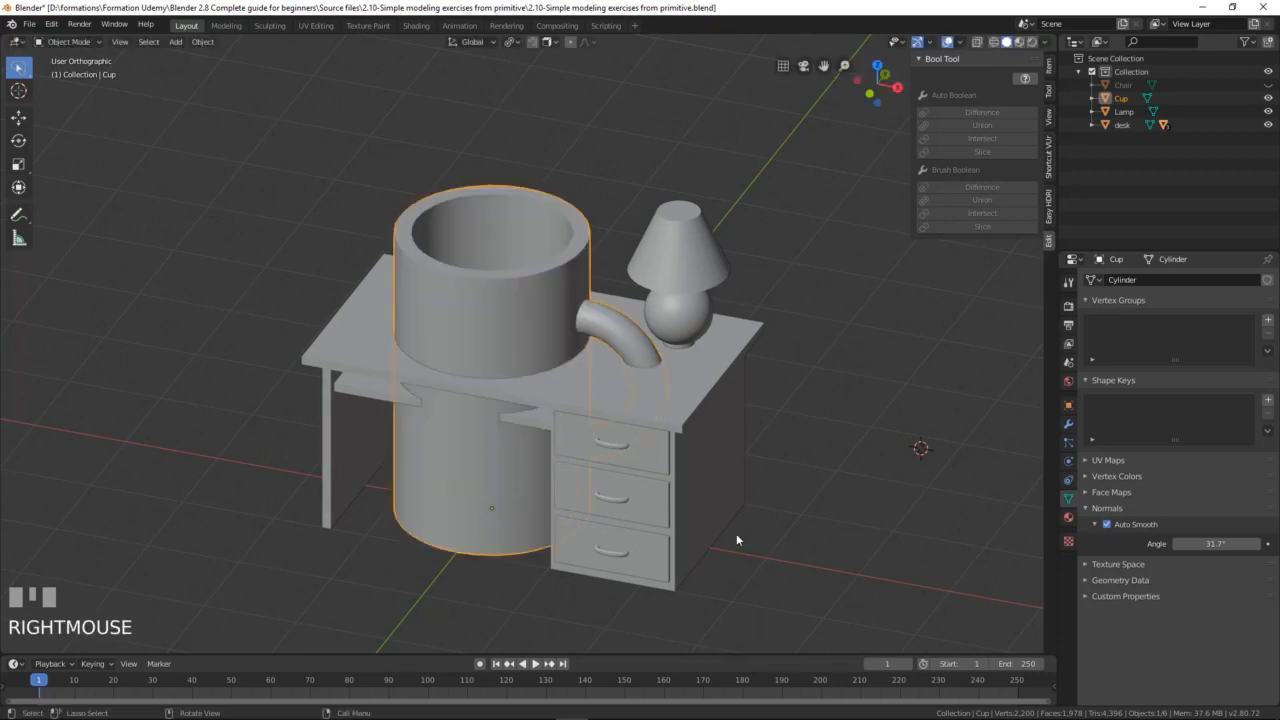
{"action": "key", "text": "s"}
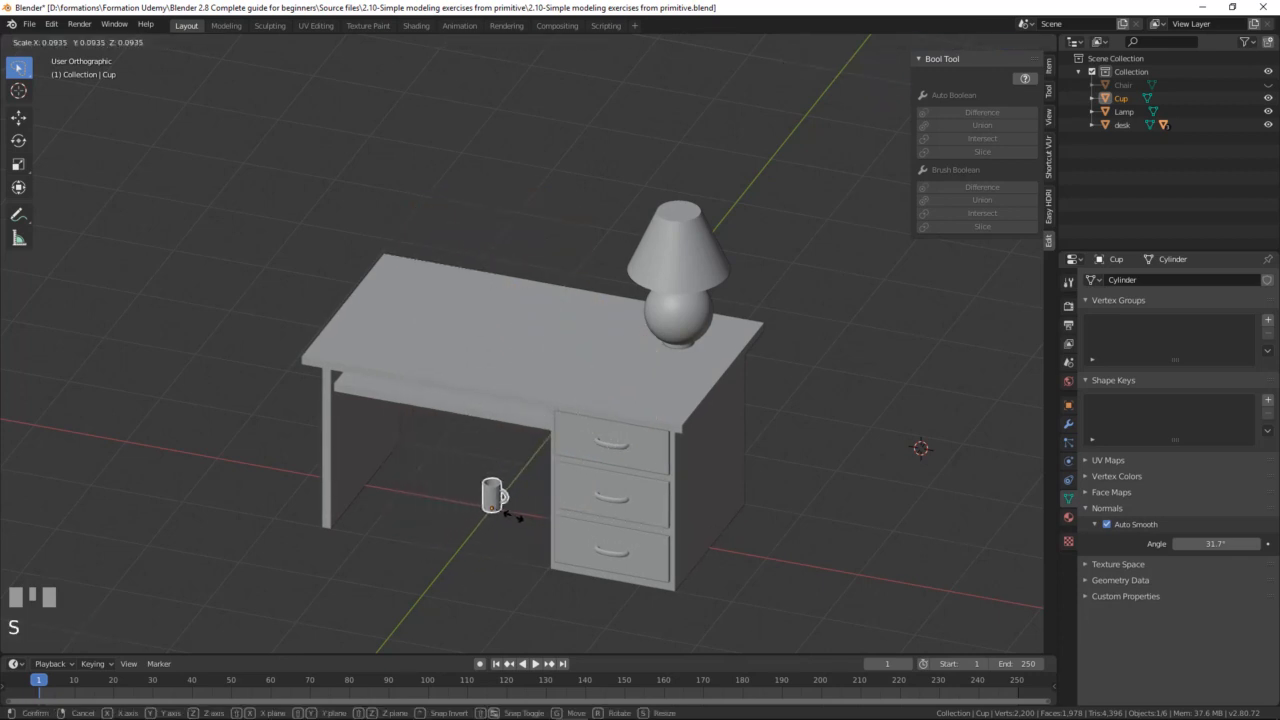
{"action": "left_click", "coordinate": [510, 510]}
Step: Raise the Cup along Z to desktop height and scale it up to a fitting mug size
{"action": "key", "text": "g"}
{"action": "key", "text": "z"}
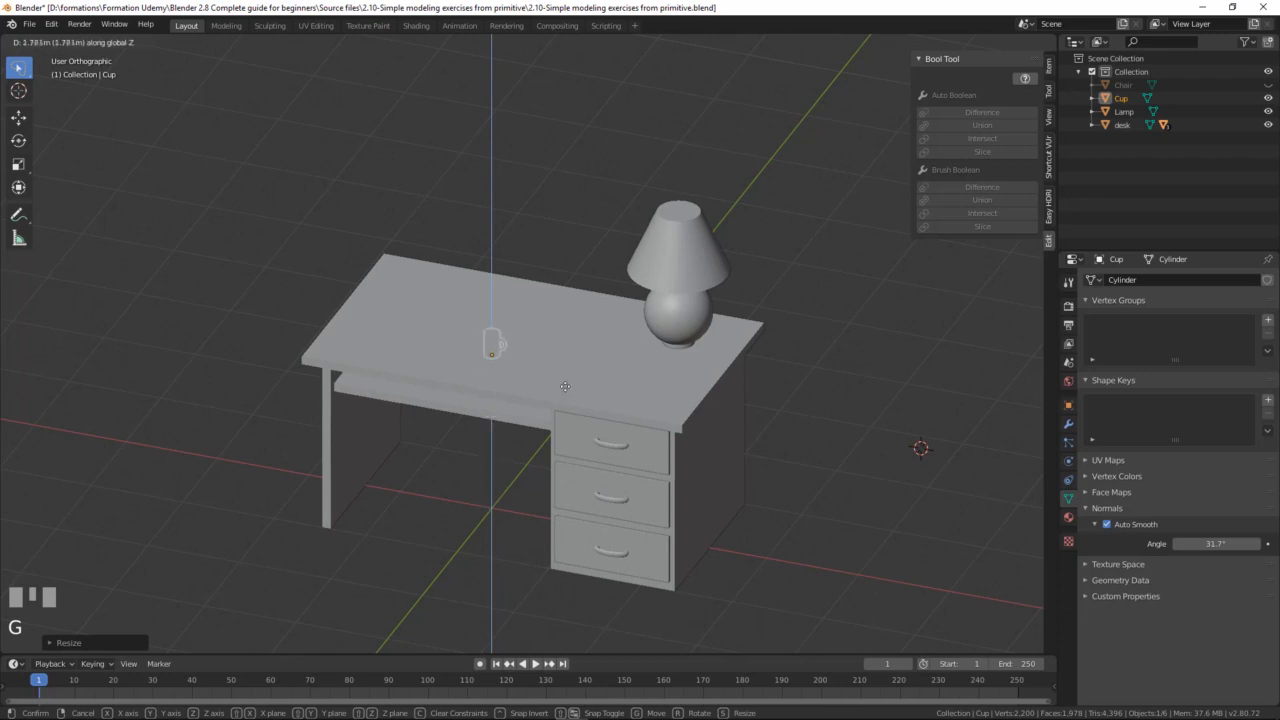
{"action": "left_click", "coordinate": [491, 342]}
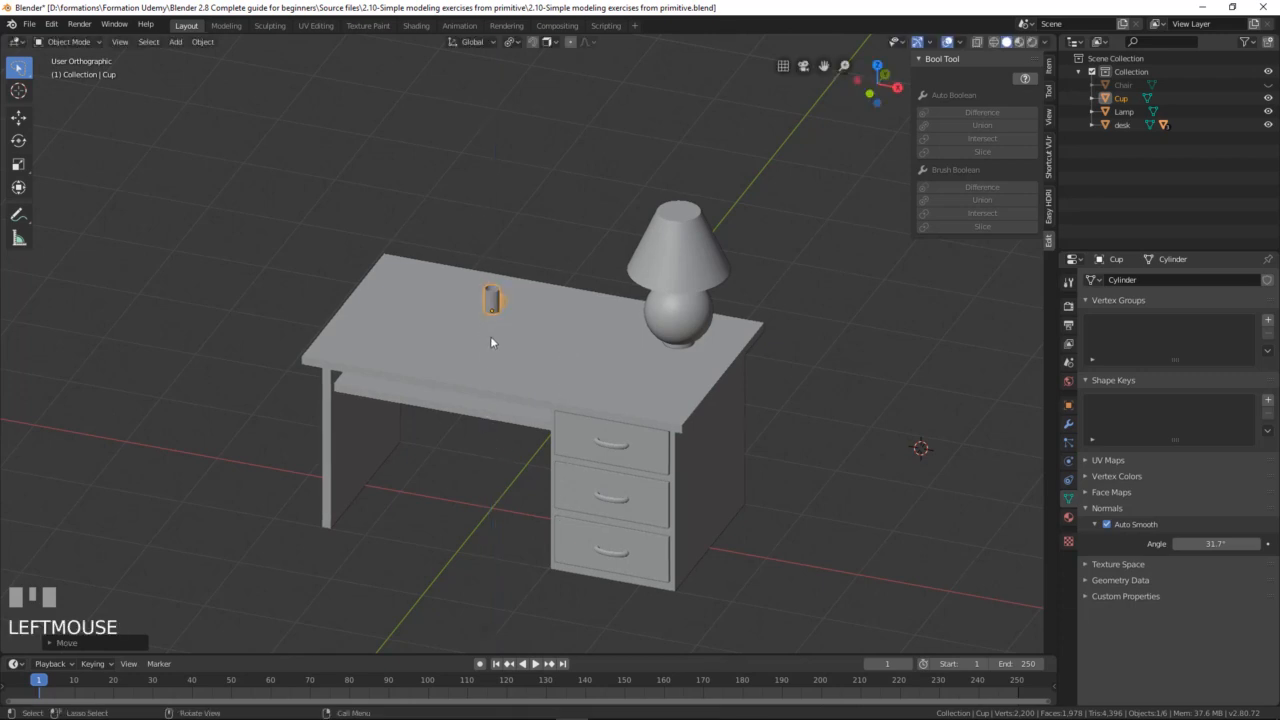
{"action": "key", "text": "s"}
{"action": "left_click", "coordinate": [620, 389]}
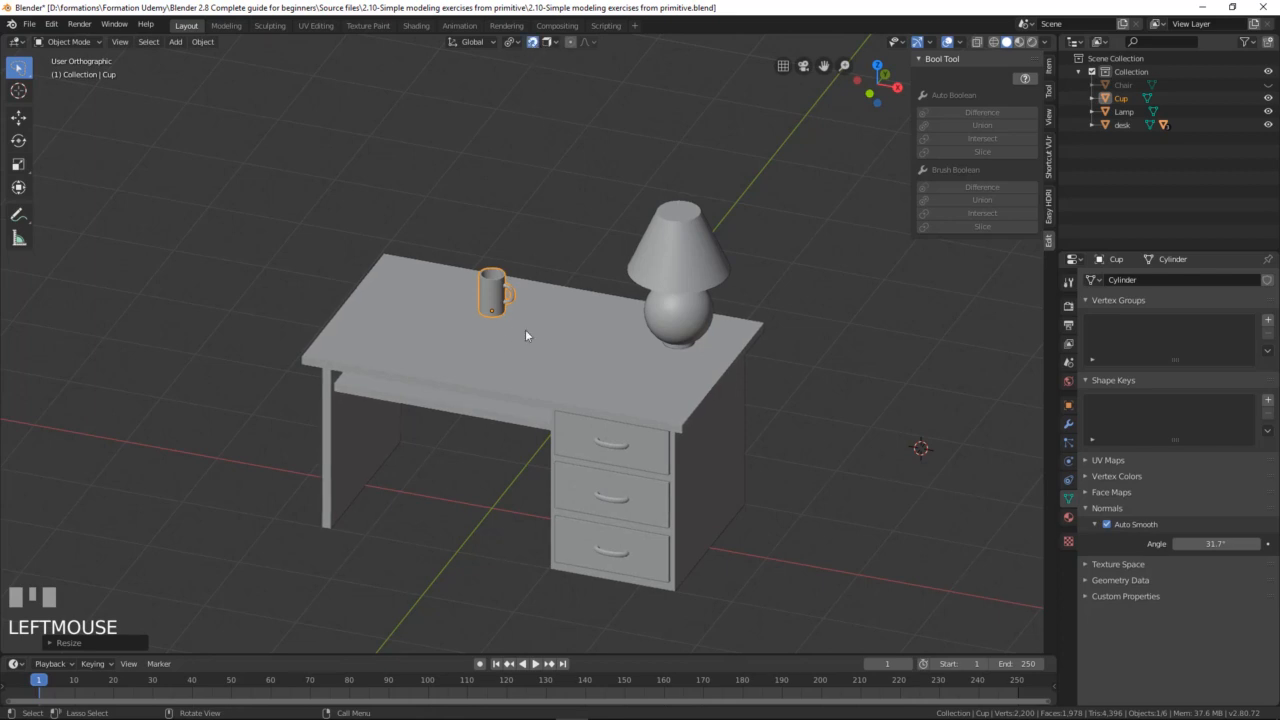
Step: With face snapping back on, place the Cup on the desktop near the rear corner opposite the Lamp
{"action": "key", "text": "g"}
{"action": "left_click", "coordinate": [493, 296]}
{"action": "middle_click_drag", "start_coordinate": [493, 296], "coordinate": [414, 400]}
{"action": "key", "text": "g"}
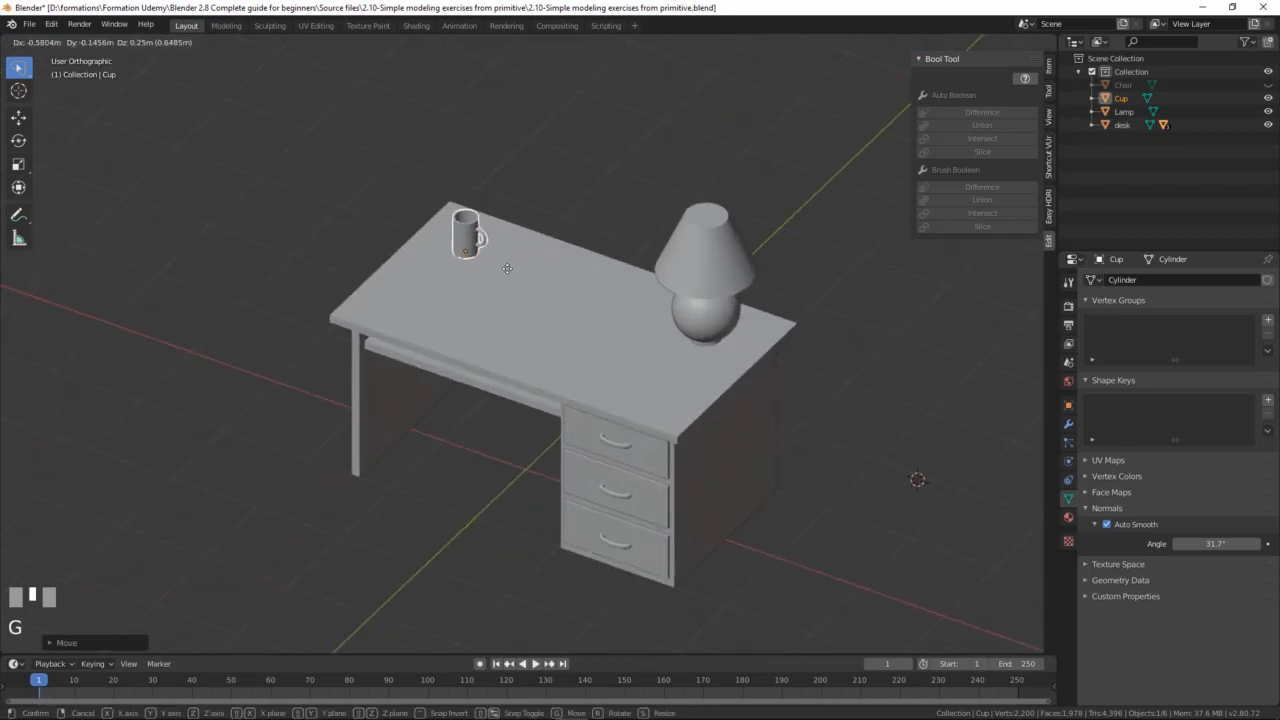
{"action": "left_click", "coordinate": [731, 286]}
Step: Rotate the Cup about the Z axis so its handle points to the opposite side
{"action": "middle_click_drag", "start_coordinate": [645, 320], "coordinate": [540, 274]}
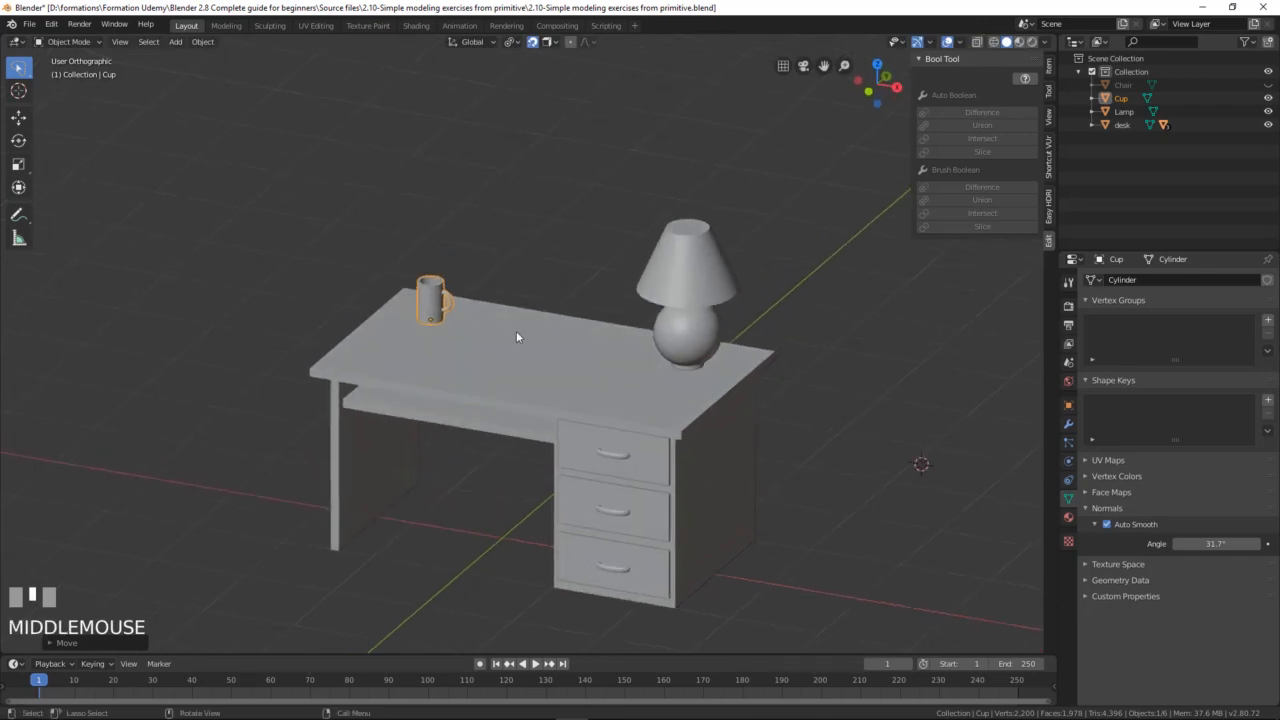
{"action": "key", "text": "r"}
{"action": "key", "text": "z"}
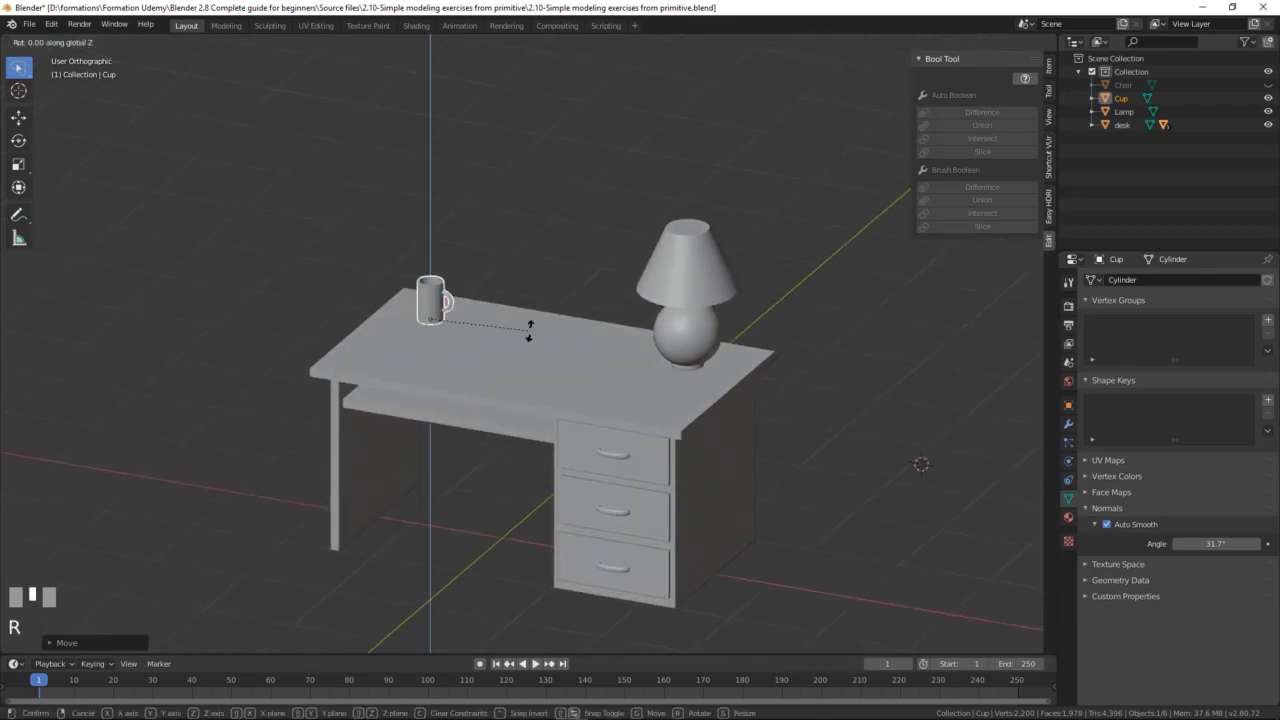
{"action": "left_click", "coordinate": [367, 348]}
{"action": "middle_click_drag", "start_coordinate": [367, 348], "coordinate": [460, 332]}
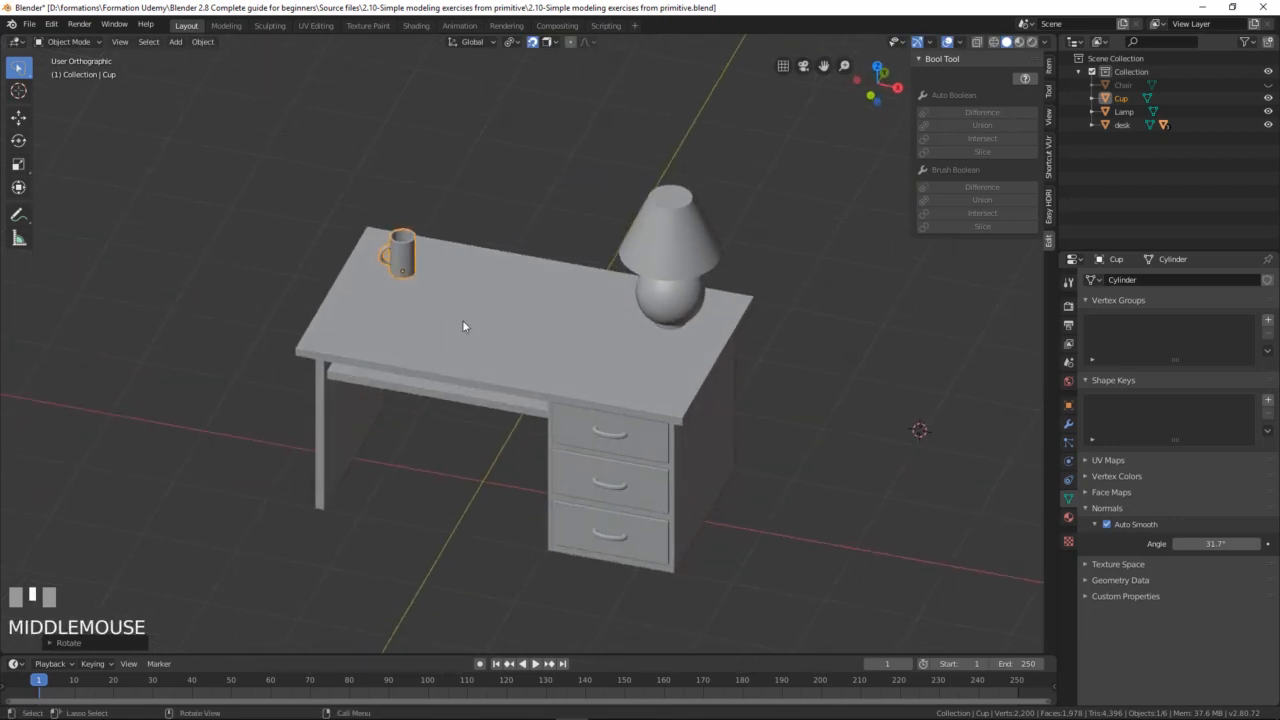
Step: Duplicate the Cup onto the desktop nearer the front edge and rotate the copy about Z to turn its handle another way
{"action": "key", "text": "shift+d"}
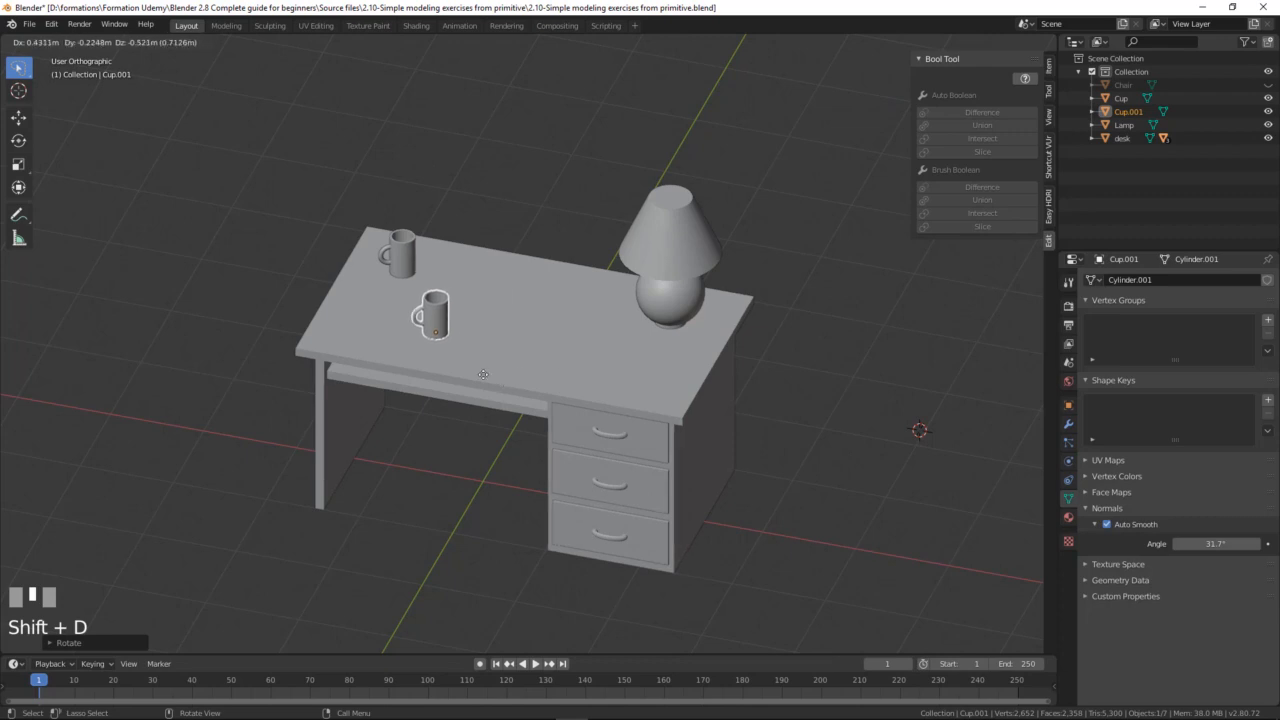
{"action": "left_click", "coordinate": [518, 378]}
{"action": "key", "text": "z"}
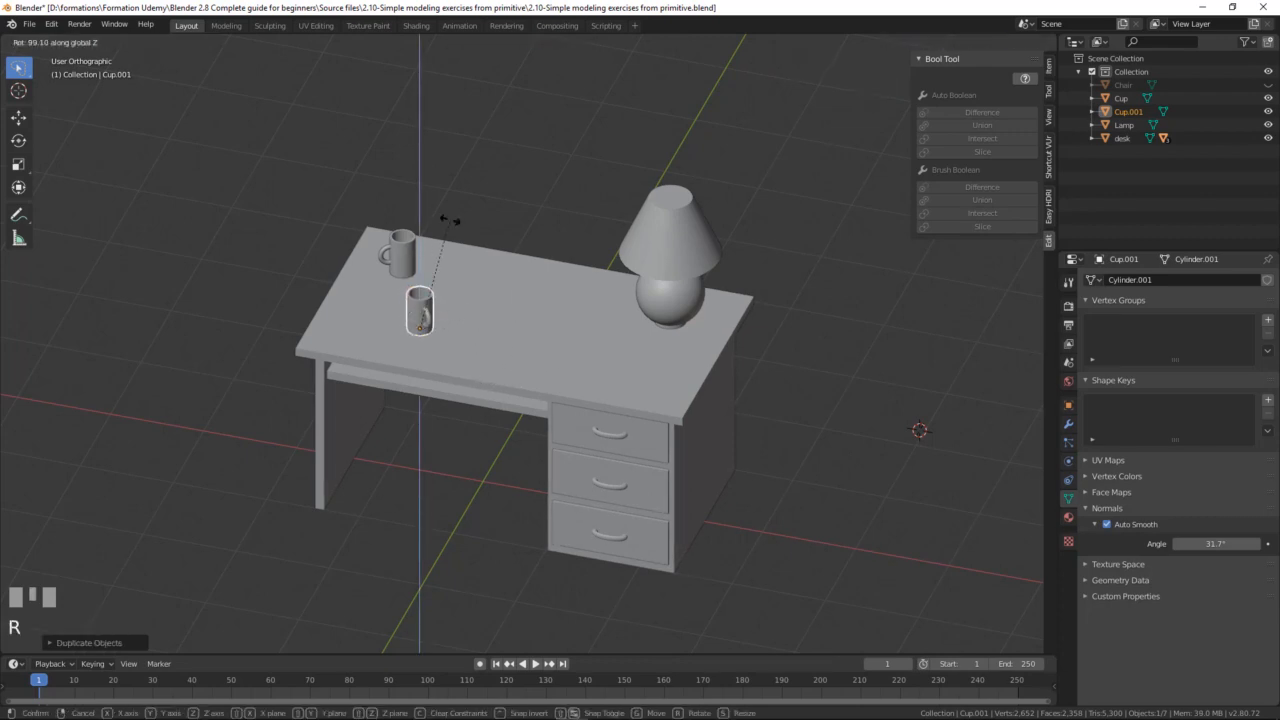
{"action": "left_click", "coordinate": [425, 244]}
{"action": "middle_click_drag", "start_coordinate": [425, 244], "coordinate": [471, 356]}
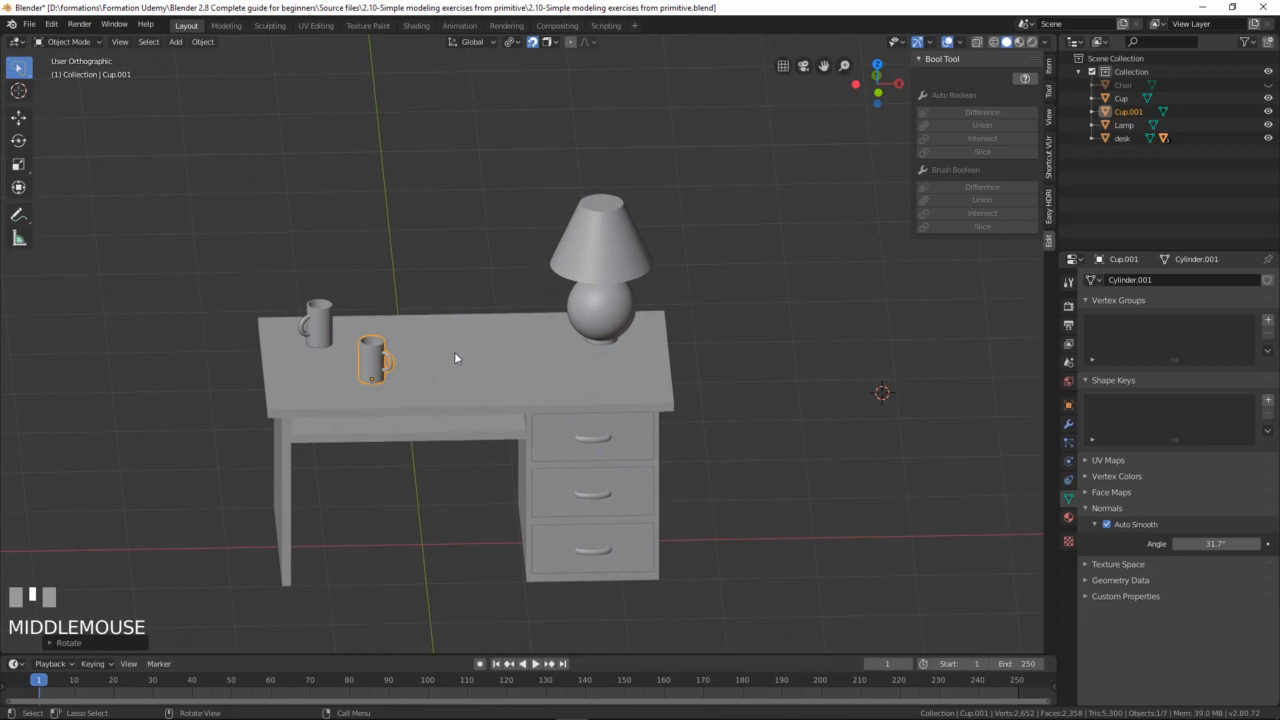
Step: Unhide the Chair and scale it down uniformly to about 0.65 of its size
{"action": "left_click", "coordinate": [1268, 85]}
{"action": "middle_click_drag", "start_coordinate": [400, 405], "coordinate": [549, 220]}
{"action": "left_click", "coordinate": [549, 220]}
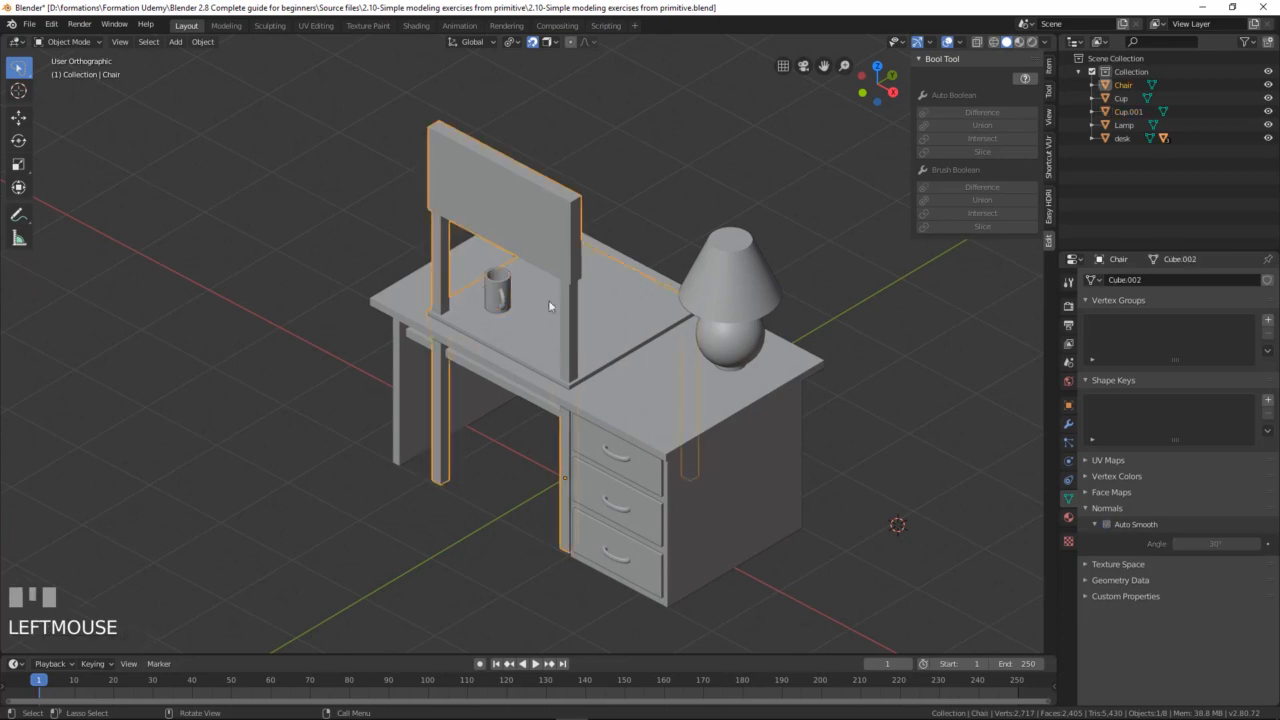
{"action": "key", "text": "s"}
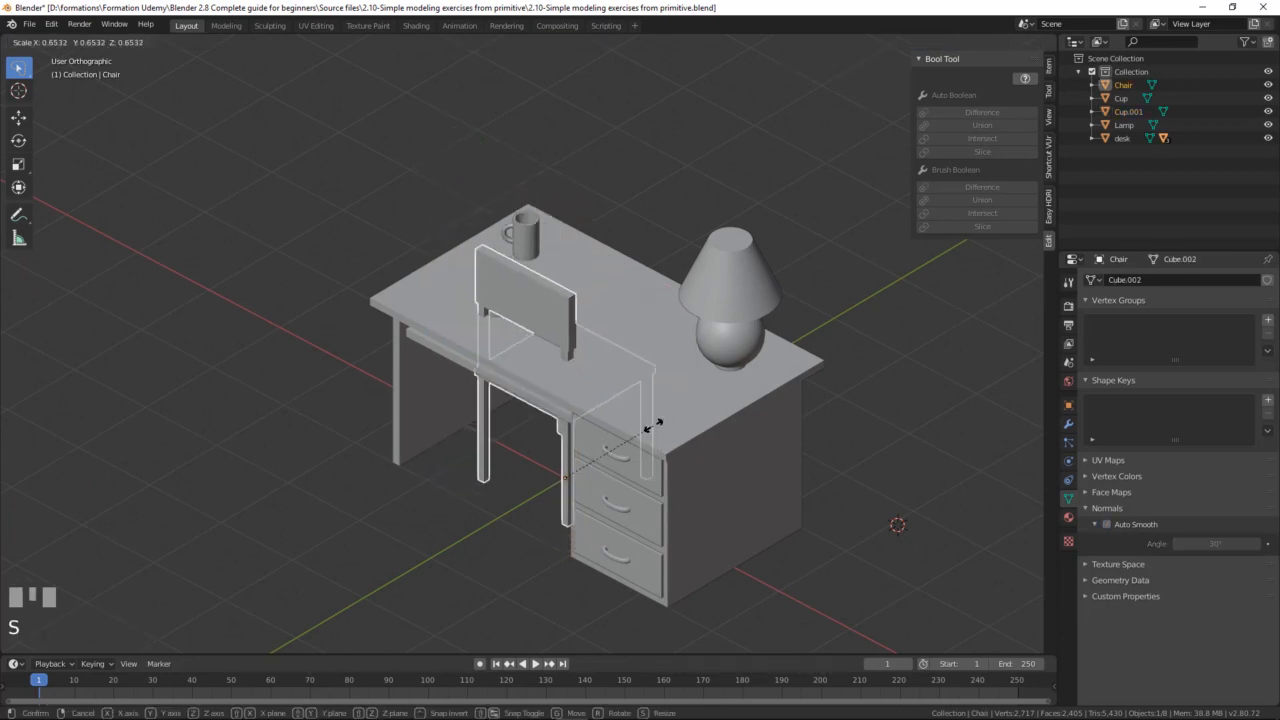
{"action": "left_click", "coordinate": [653, 424]}
Step: Move the Chair about -1.2 m along the Y axis so it stands in front of the desk
{"action": "key", "text": "g"}
{"action": "key", "text": "y"}
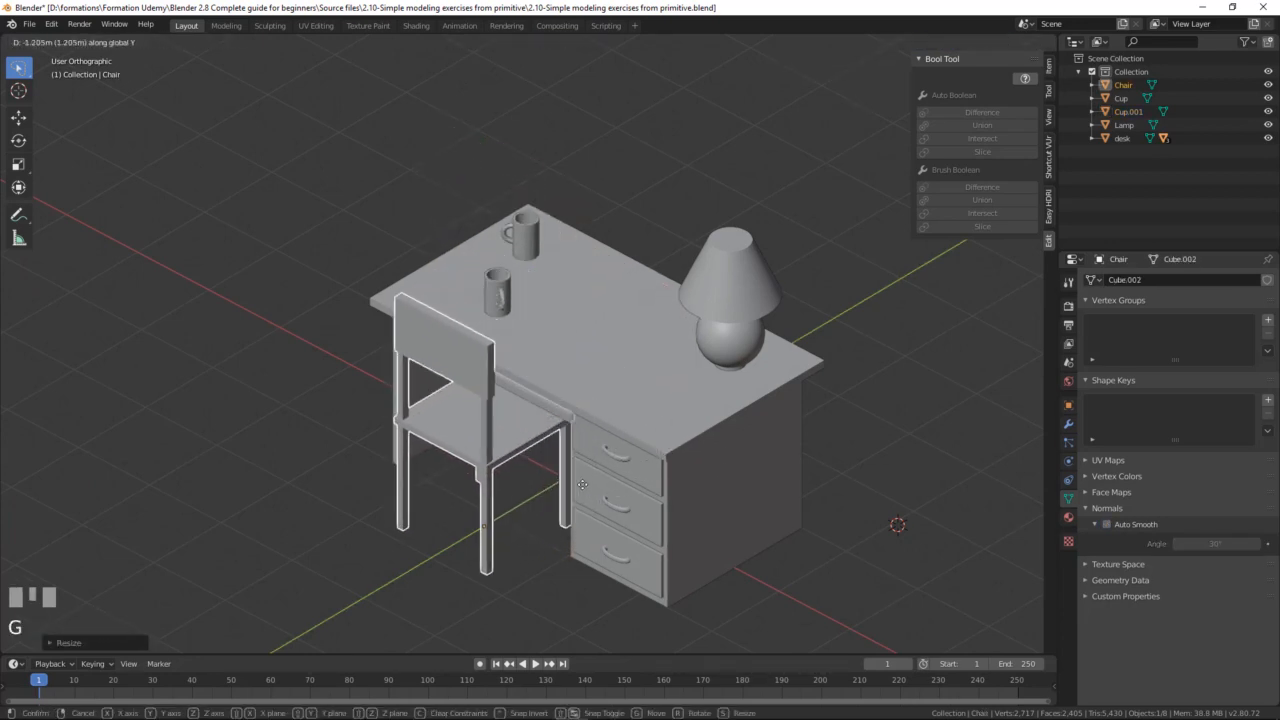
{"action": "left_click", "coordinate": [582, 484]}
{"action": "middle_click_drag", "start_coordinate": [582, 484], "coordinate": [646, 466]}
Step: Scale the Chair down uniformly a little further to suit the desk, and deselect it
{"action": "key", "text": "g"}
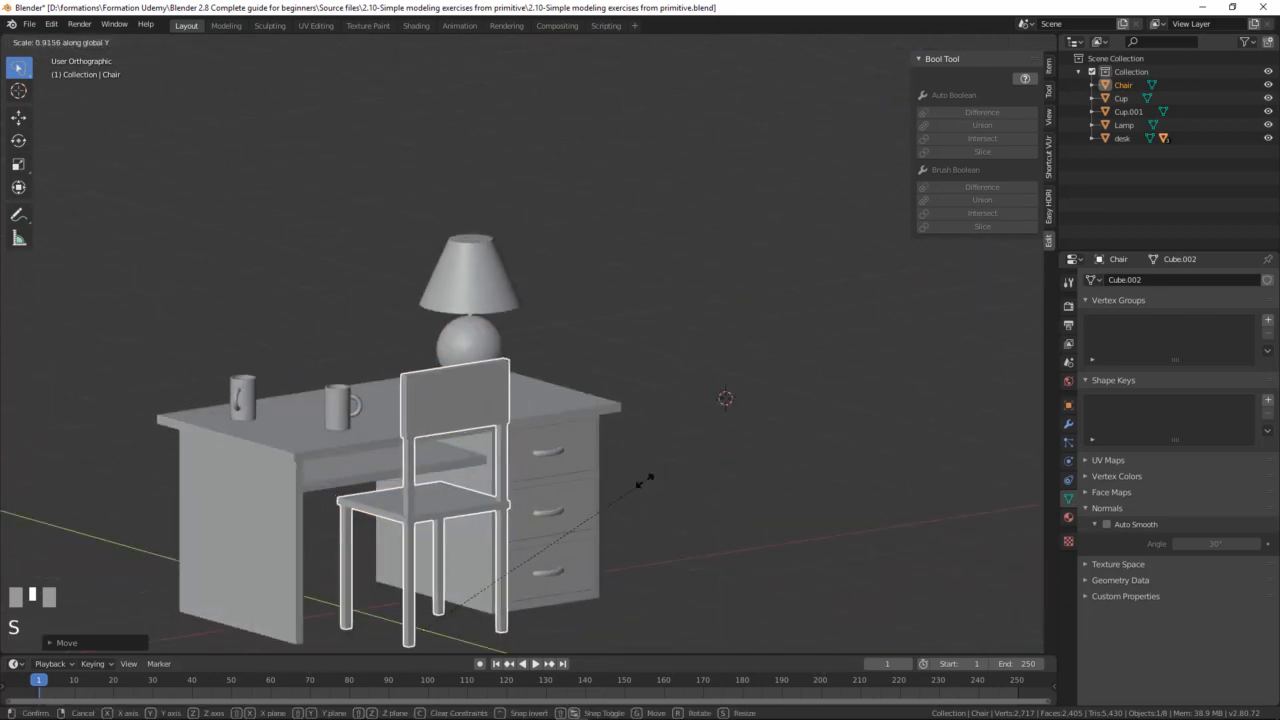
{"action": "right_click", "coordinate": [643, 487]}
{"action": "key", "text": "s"}
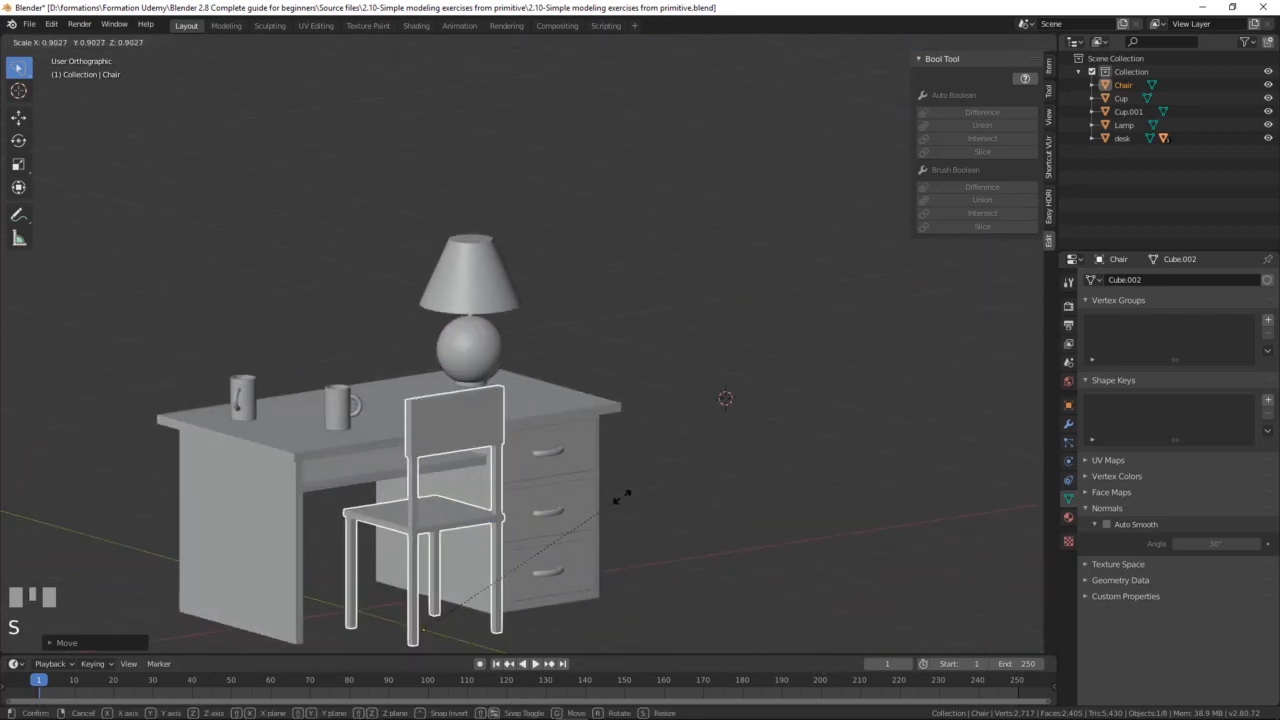
{"action": "left_click", "coordinate": [549, 492]}
{"action": "middle_click_drag", "start_coordinate": [549, 492], "coordinate": [445, 534]}
{"action": "left_click", "coordinate": [463, 490]}
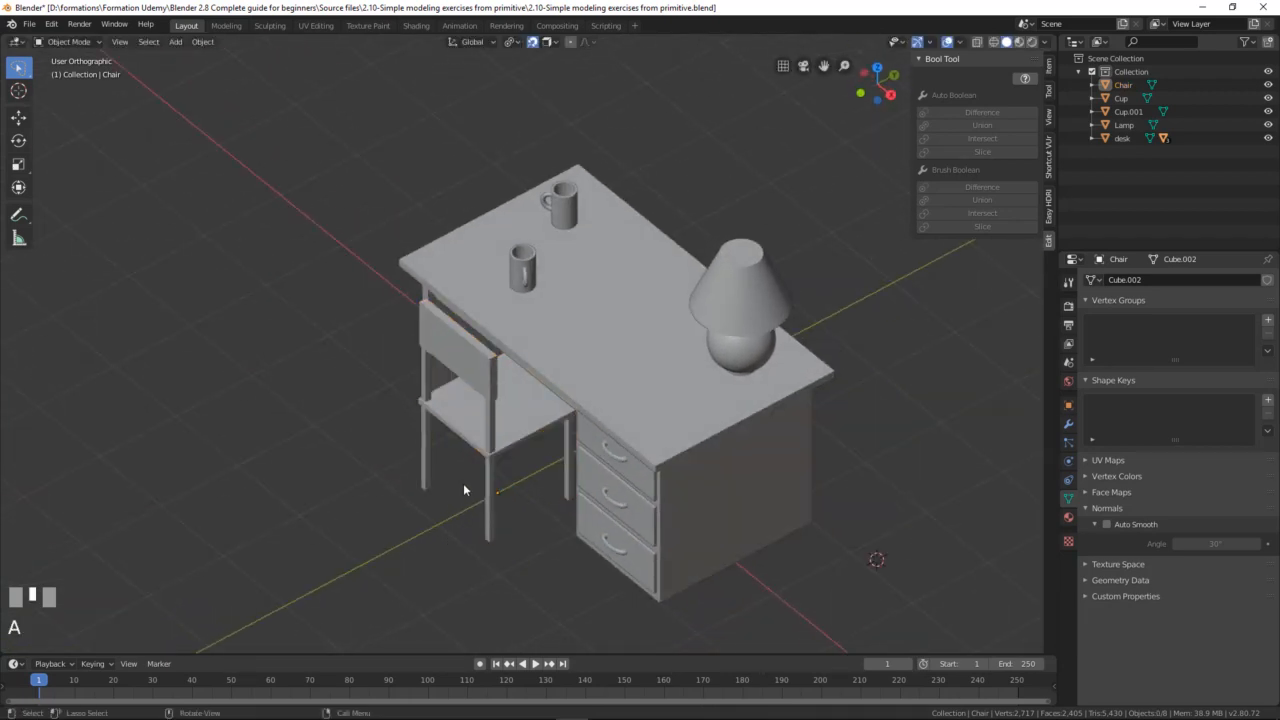
Step: Add a plane mesh centred at the world origin and scale it up about 6 times as a floor beneath the furniture
{"action": "middle_click_drag", "start_coordinate": [463, 483], "coordinate": [684, 389]}
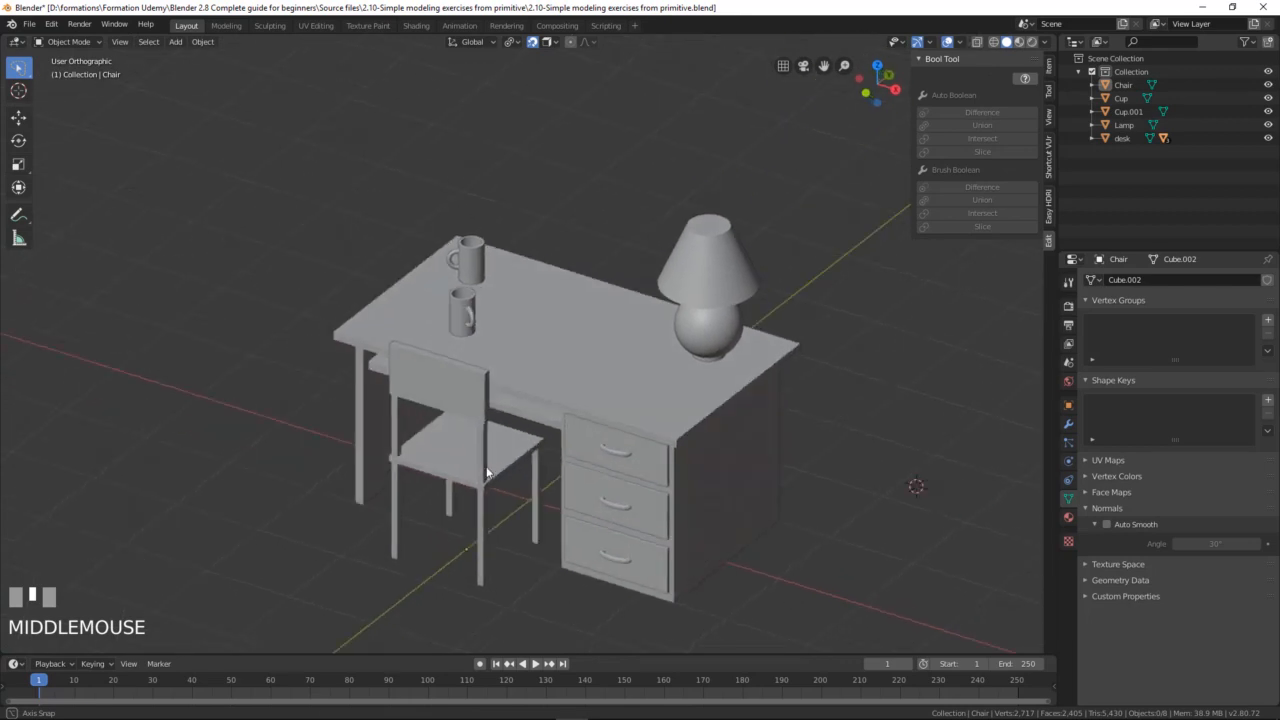
{"action": "key", "text": "shift+a"}
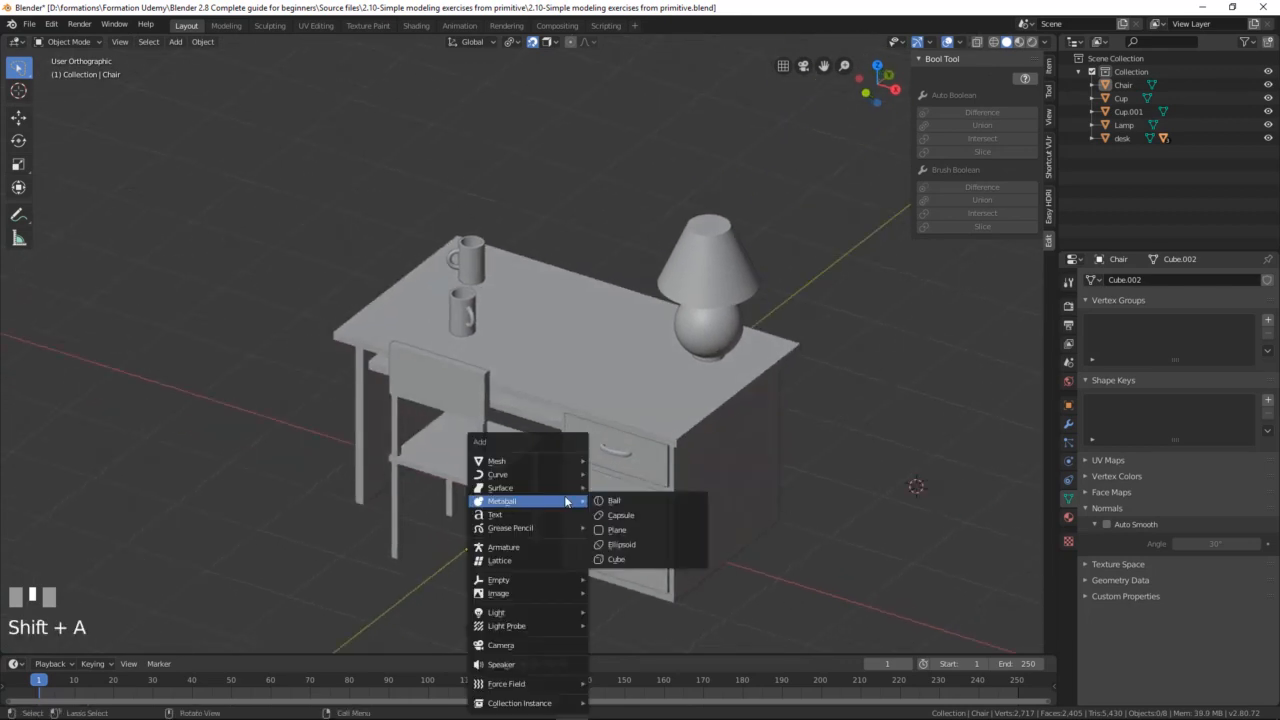
{"action": "mouse_move", "coordinate": [540, 461]}
{"action": "left_click", "coordinate": [629, 460]}
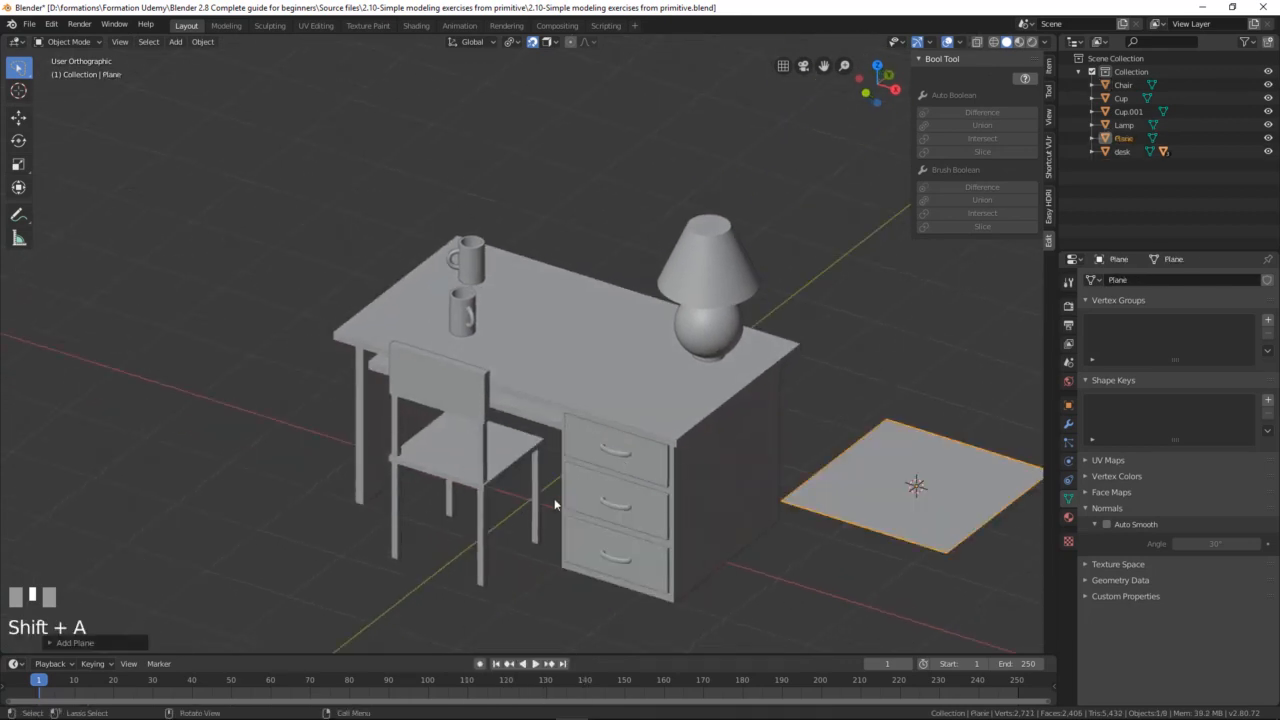
{"action": "scroll", "coordinate": [554, 503], "scroll_direction": "down", "scroll_amount": 2}
{"action": "key", "text": "alt+g"}
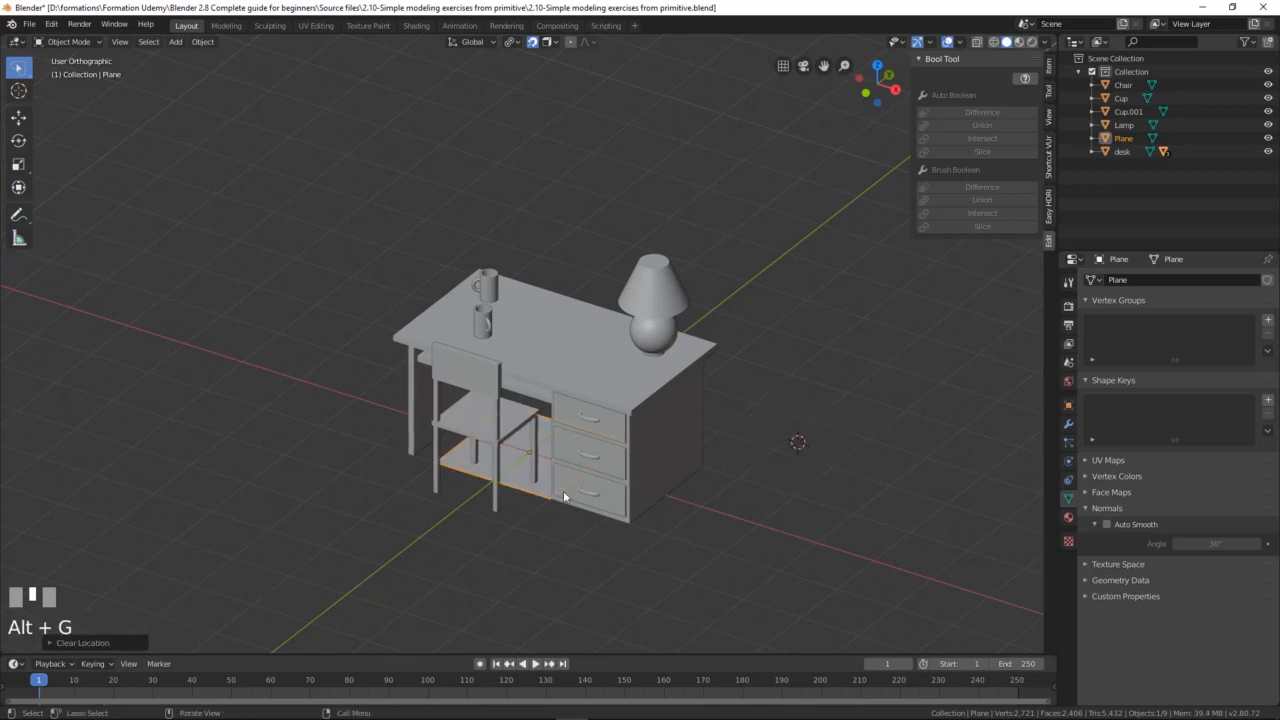
{"action": "key", "text": "s"}
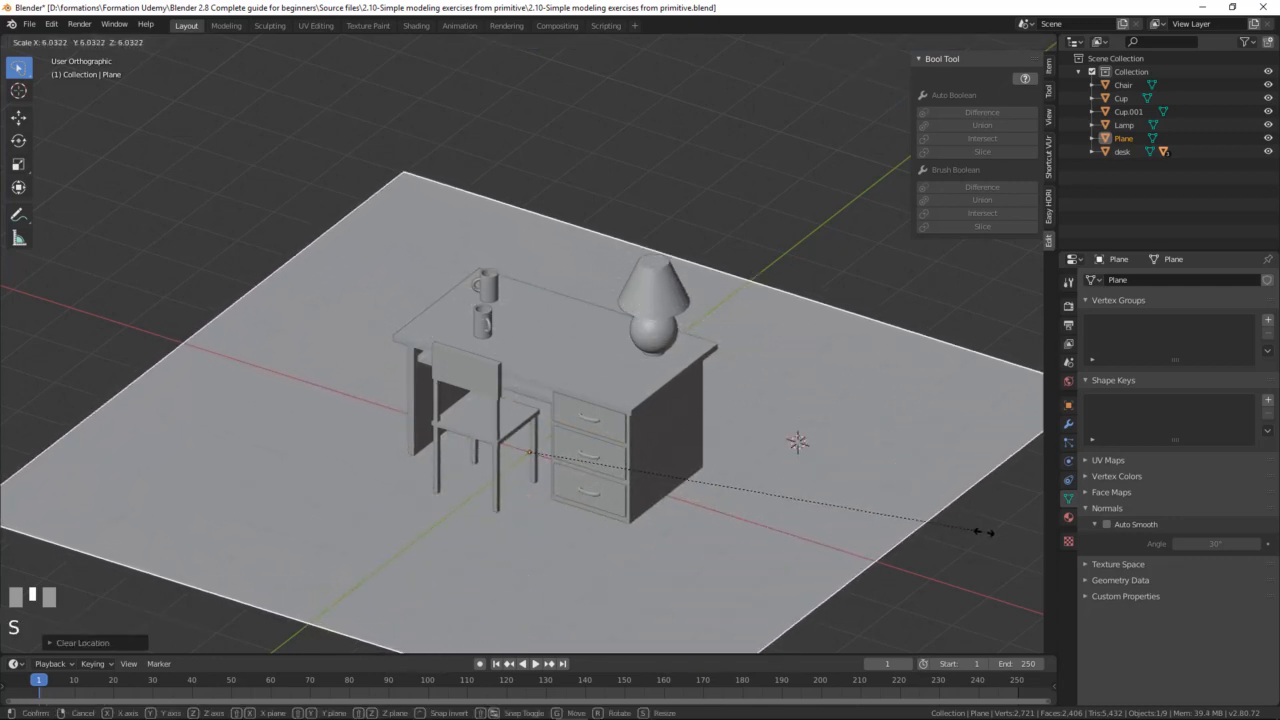
{"action": "left_click", "coordinate": [783, 516]}
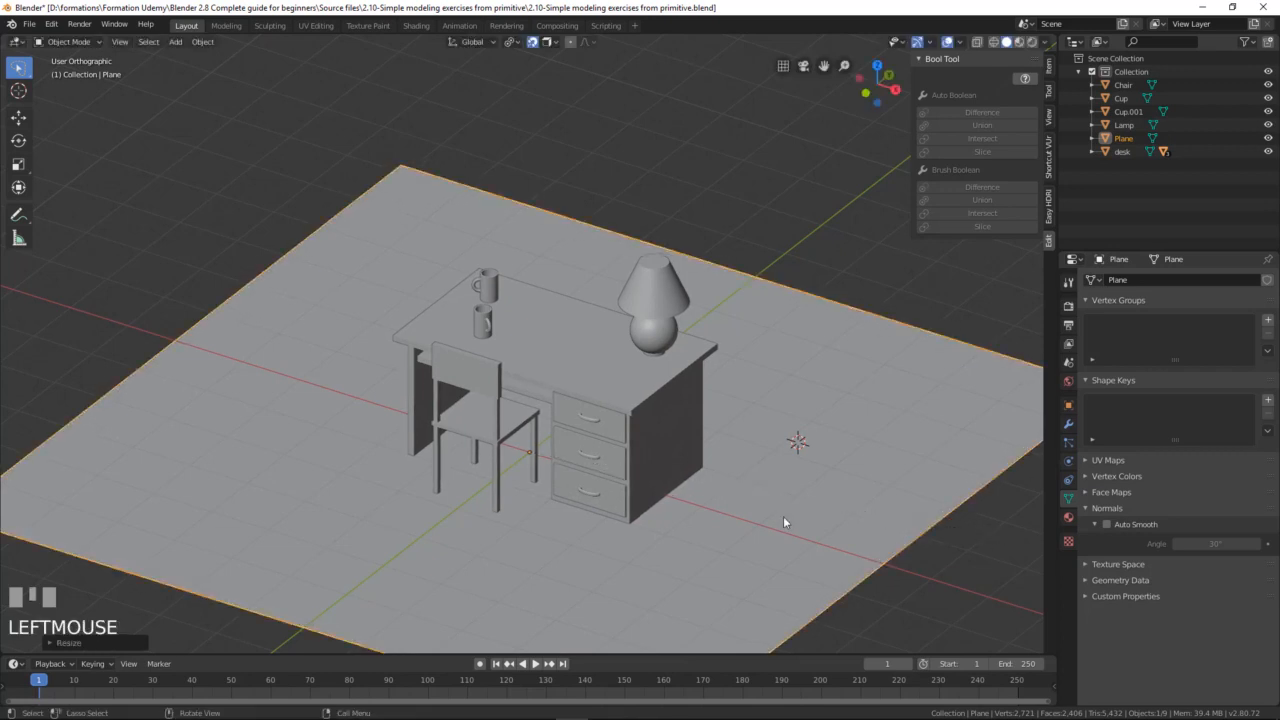
Step: Examine the arranged desk, Chair, Lamp and cups on the floor plane from several angles and distances
{"action": "middle_click_drag", "start_coordinate": [783, 516], "coordinate": [600, 513]}
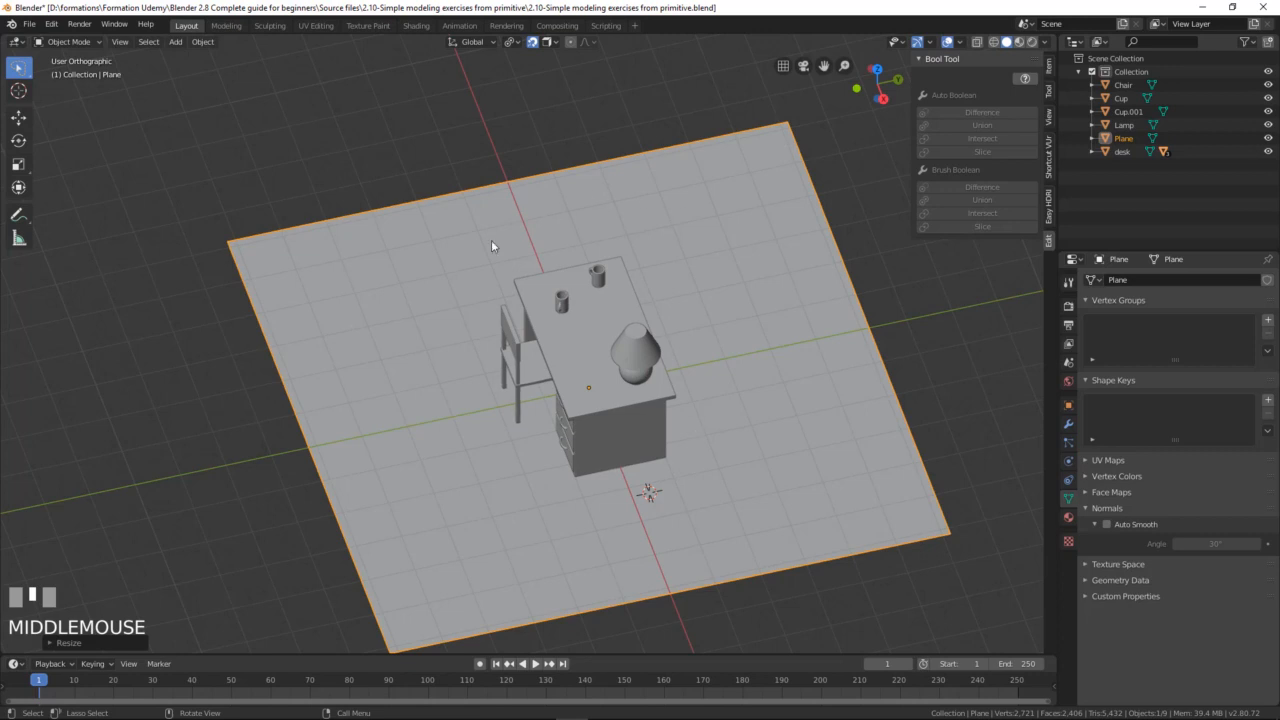
{"action": "middle_click_drag", "start_coordinate": [729, 457], "coordinate": [817, 407]}
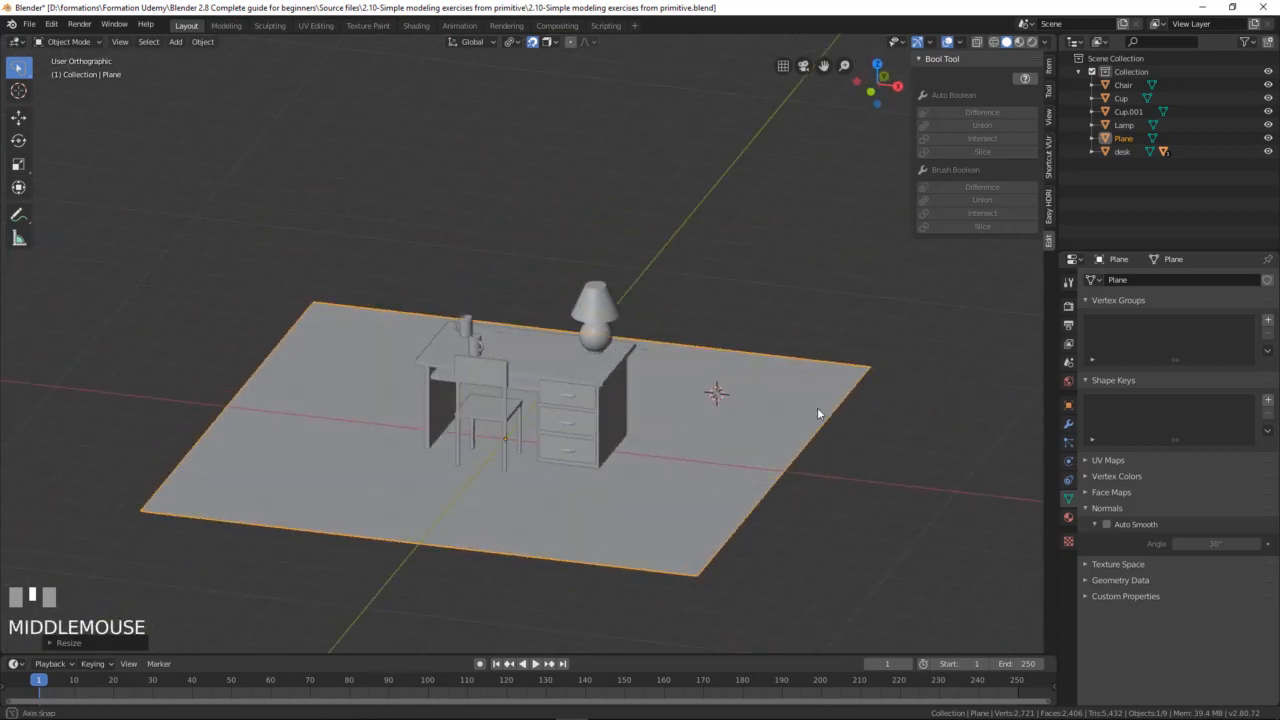
{"action": "middle_click_drag", "start_coordinate": [835, 365], "coordinate": [726, 388]}
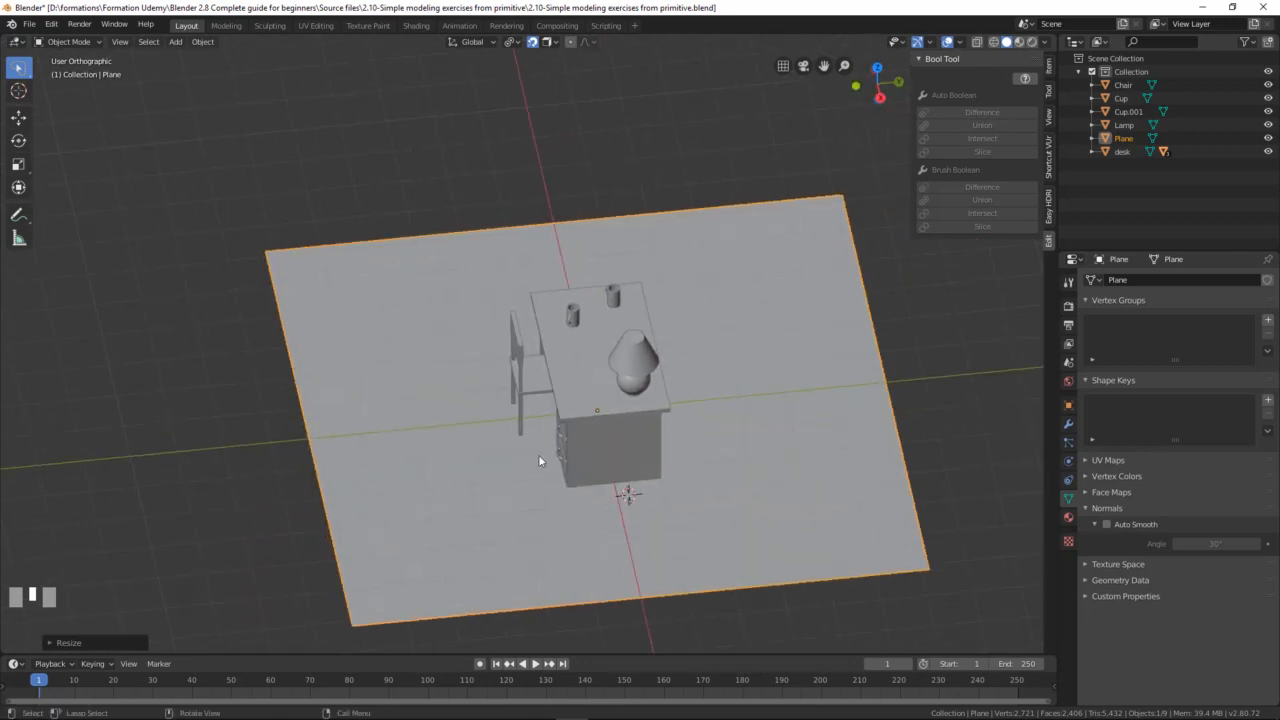
{"action": "middle_click_drag", "start_coordinate": [364, 181], "coordinate": [600, 200]}
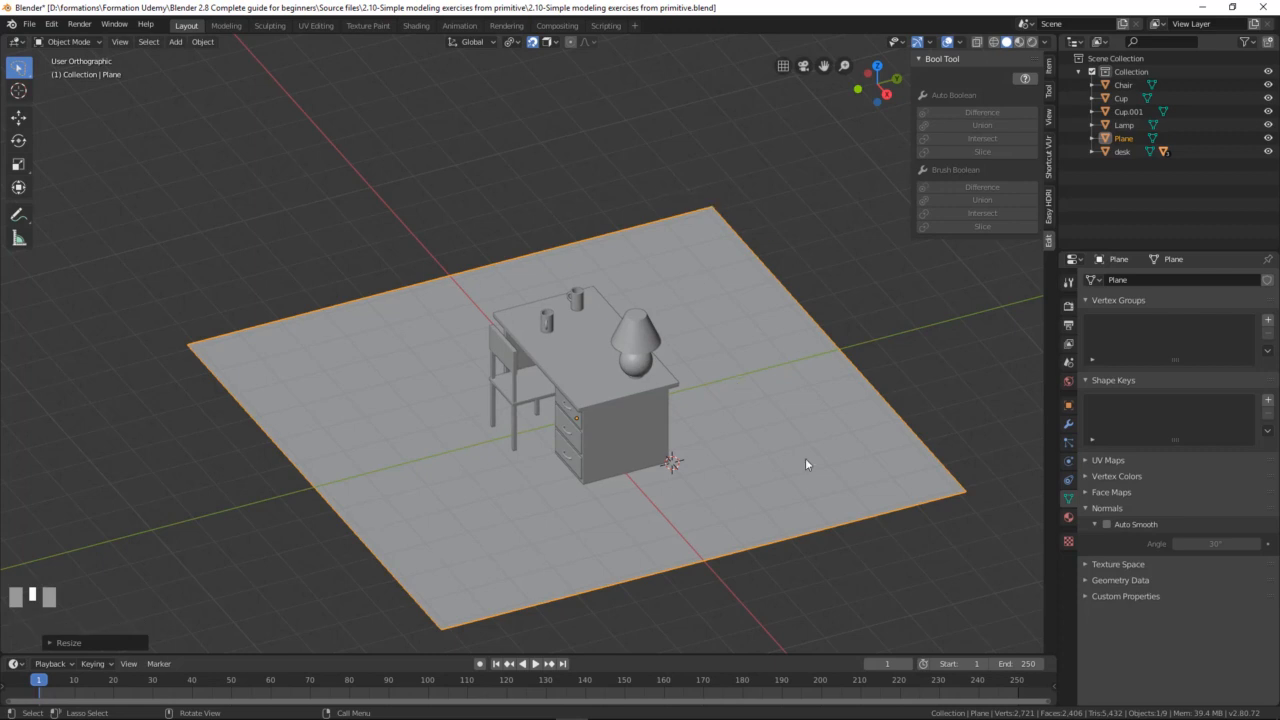
{"action": "middle_click_drag", "start_coordinate": [628, 392], "coordinate": [657, 454]}
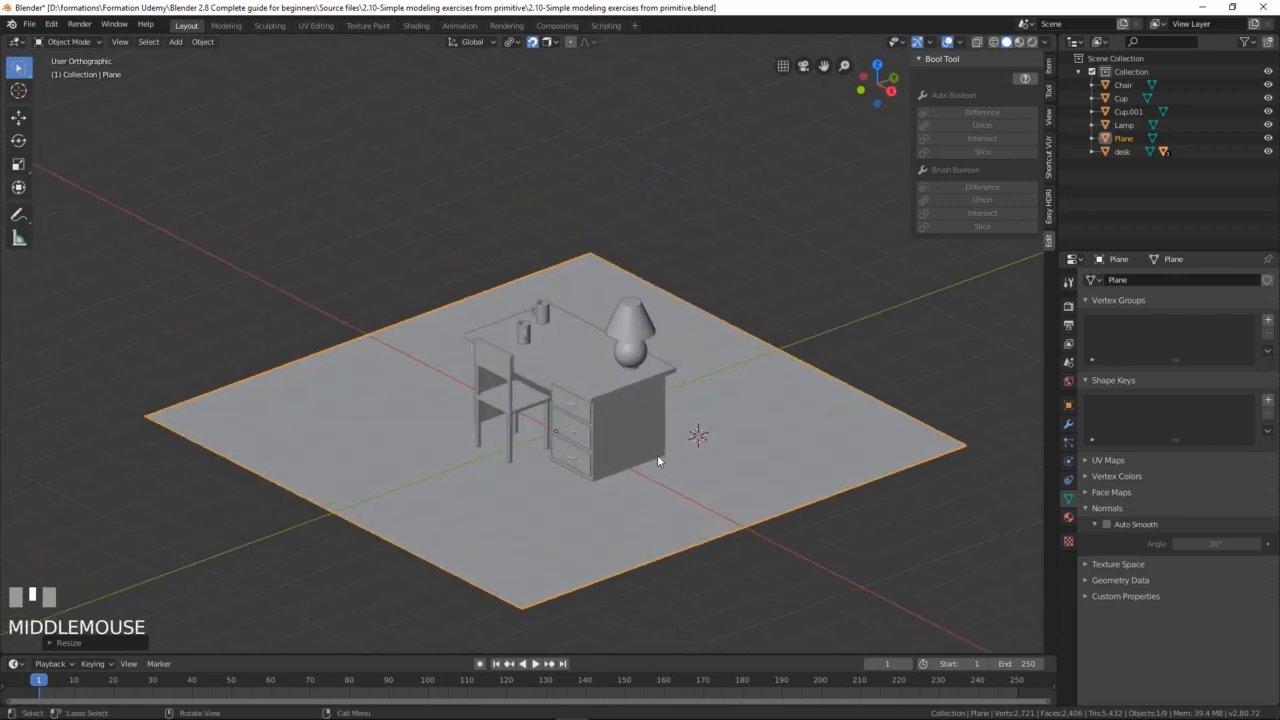
{"action": "scroll", "coordinate": [660, 466], "scroll_direction": "up", "scroll_amount": 2}
{"action": "scroll", "coordinate": [660, 464], "scroll_direction": "down", "scroll_amount": 3}
{"action": "scroll", "coordinate": [690, 406], "scroll_direction": "up", "scroll_amount": 3}
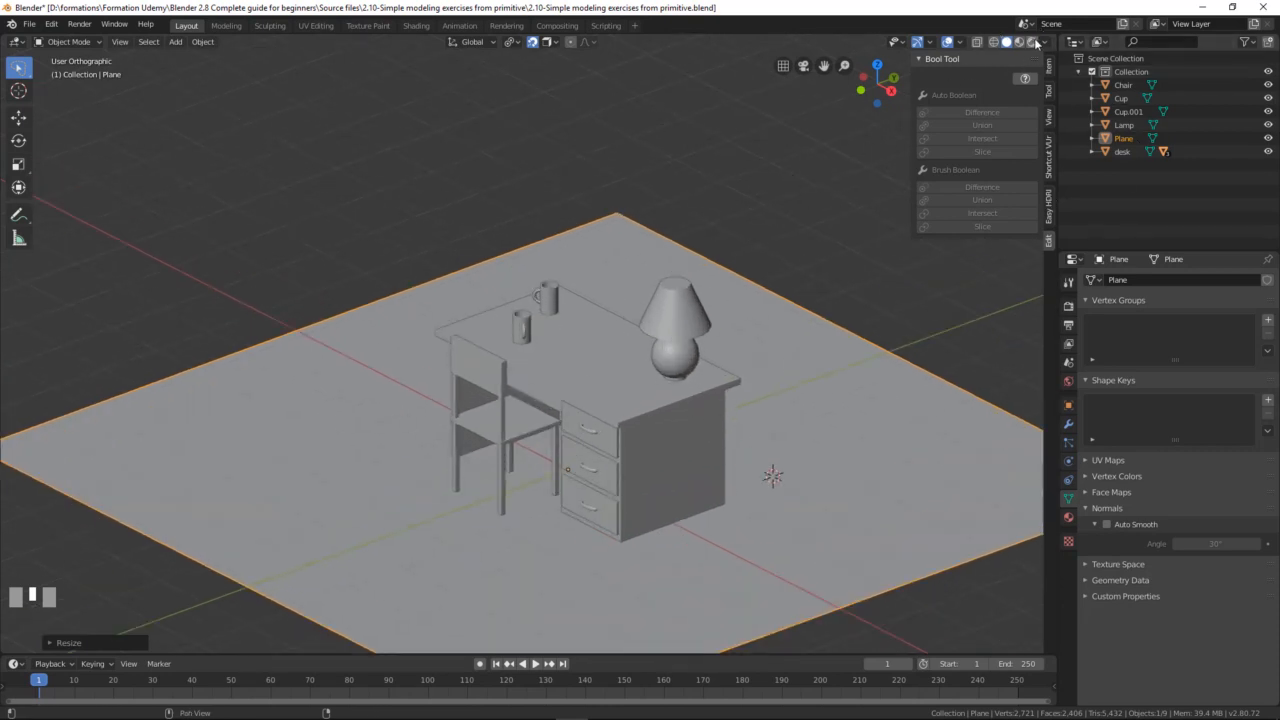
Step: Enable Shadow and Cavity in the viewport's solid shading options
{"action": "left_click", "coordinate": [1044, 42]}
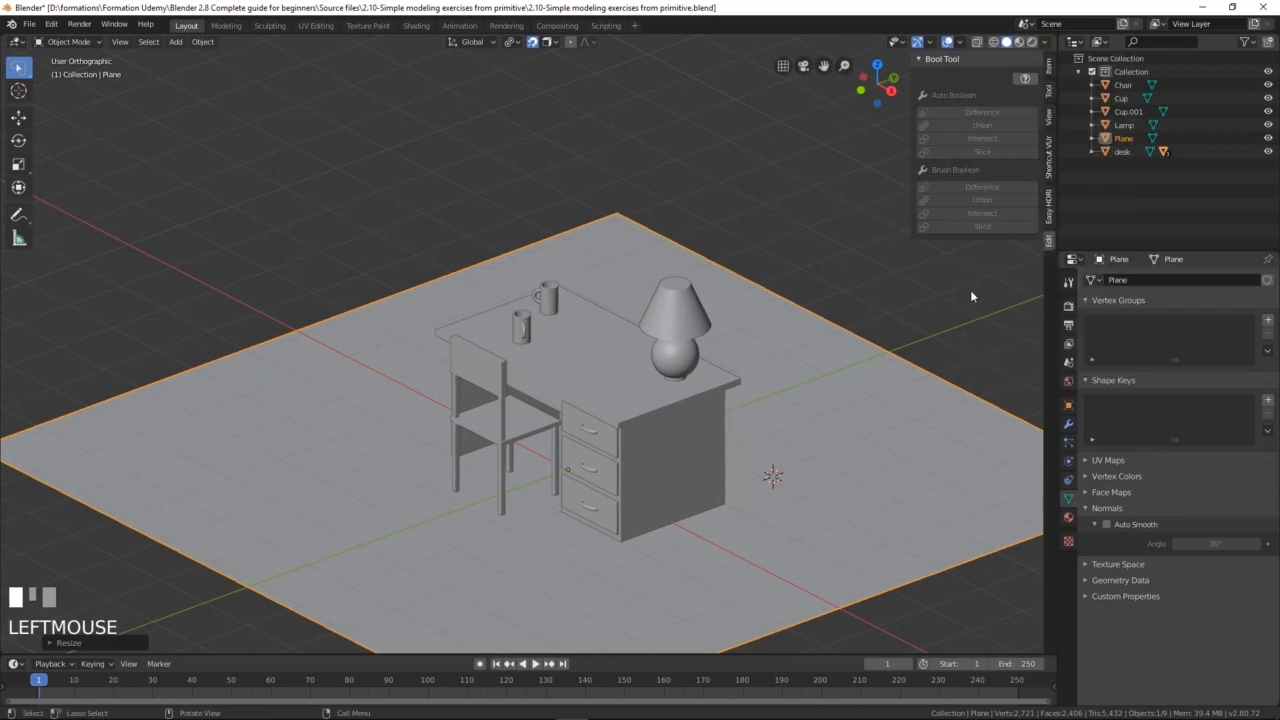
{"action": "left_click", "coordinate": [1045, 42]}
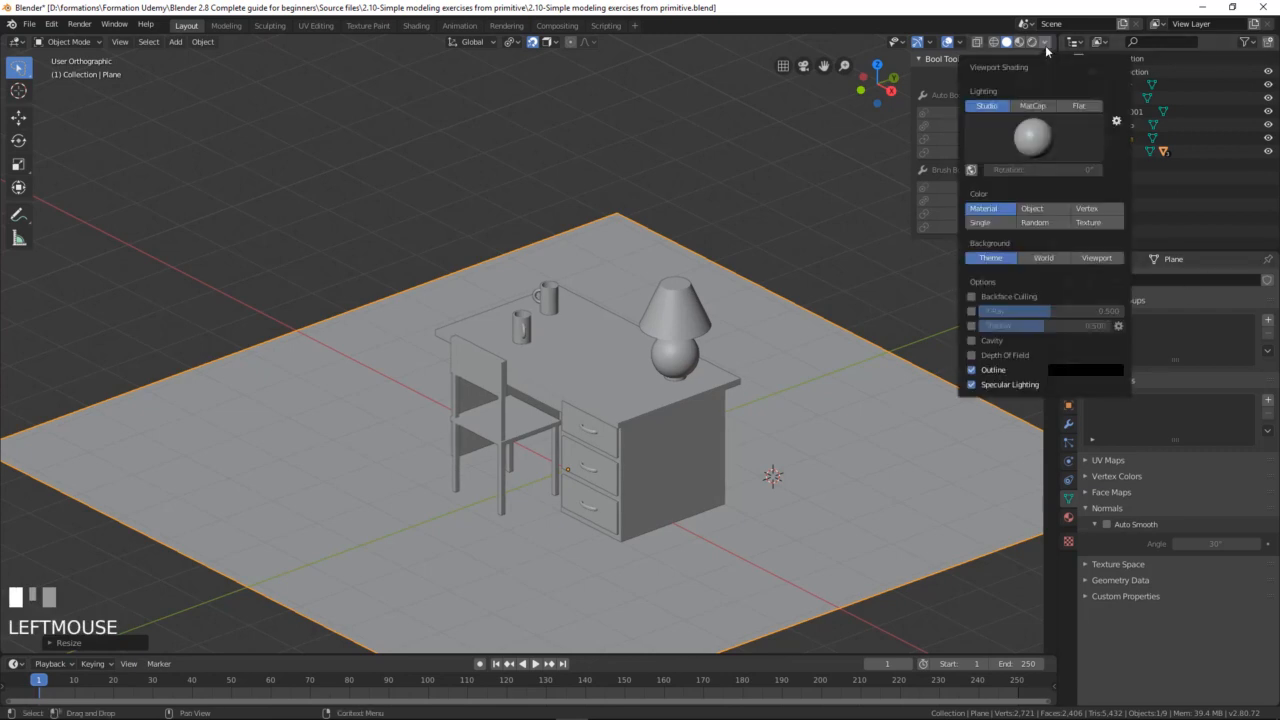
{"action": "left_click", "coordinate": [971, 326]}
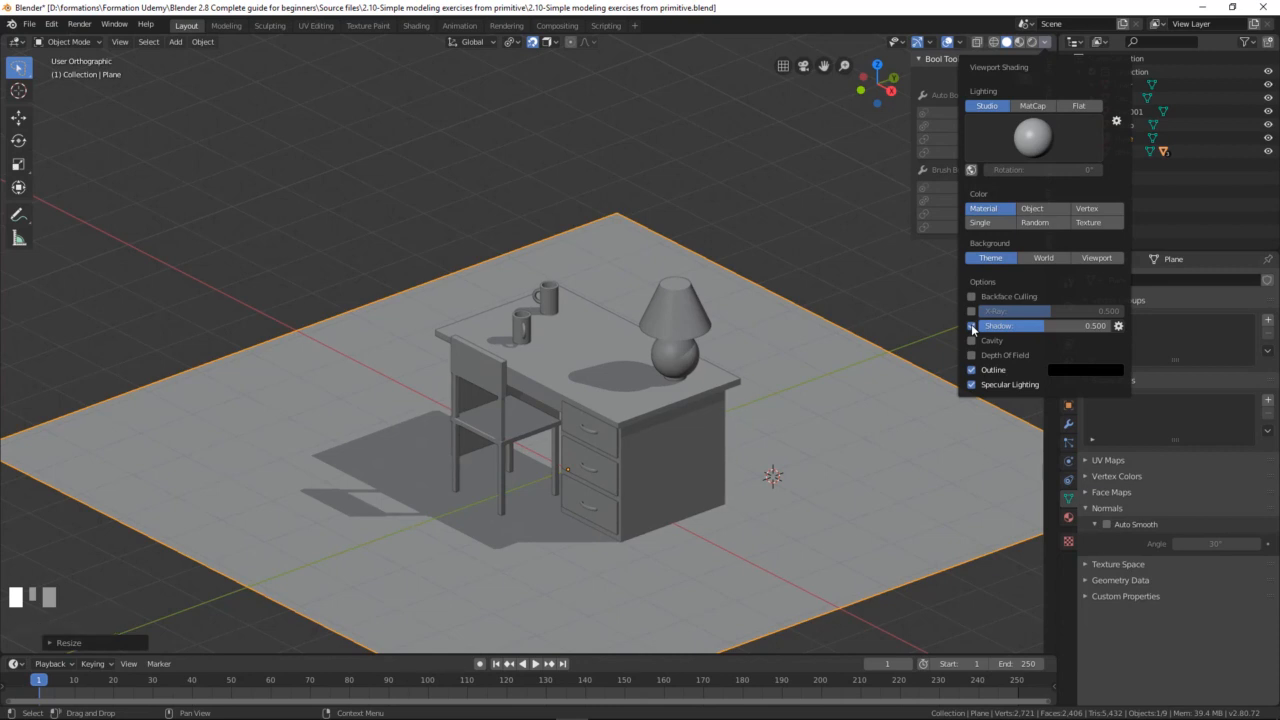
{"action": "left_click", "coordinate": [971, 341]}
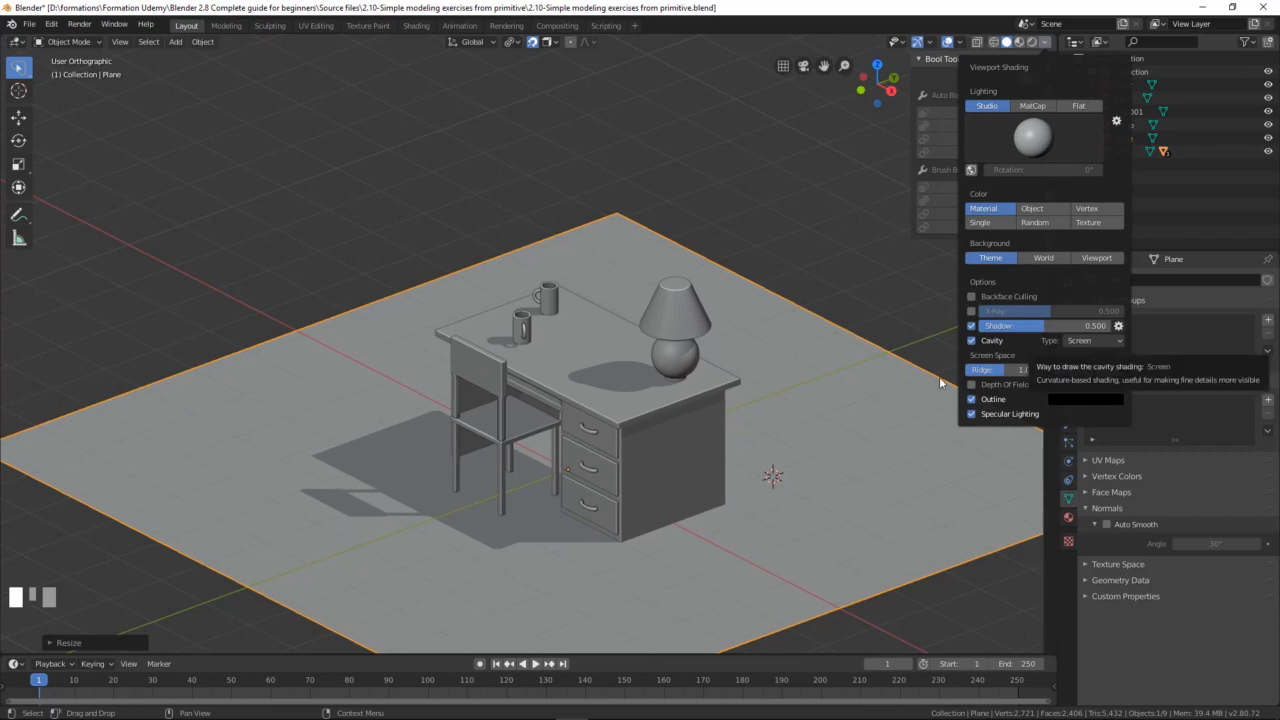
{"action": "mouse_move", "coordinate": [574, 351]}
{"action": "middle_mouse_down"}
{"action": "mouse_move", "coordinate": [428, 354]}
{"action": "mouse_move", "coordinate": [704, 352]}
{"action": "mouse_move", "coordinate": [619, 364]}
{"action": "mouse_move", "coordinate": [658, 432]}
{"action": "mouse_move", "coordinate": [638, 418]}
{"action": "mouse_move", "coordinate": [650, 417]}
{"action": "mouse_move", "coordinate": [619, 431]}
{"action": "mouse_move", "coordinate": [654, 434]}
{"action": "middle_mouse_up"}
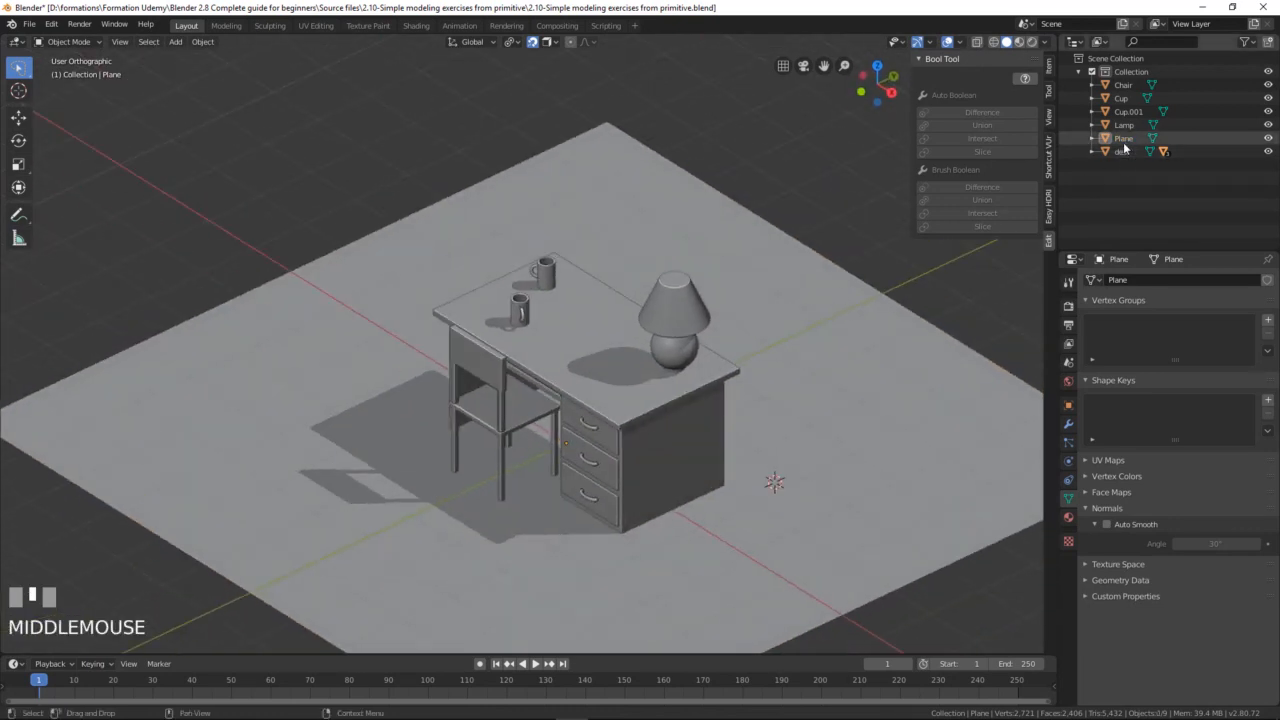
Step: Rename the Plane object as ground
{"action": "left_click", "coordinate": [1190, 139]}
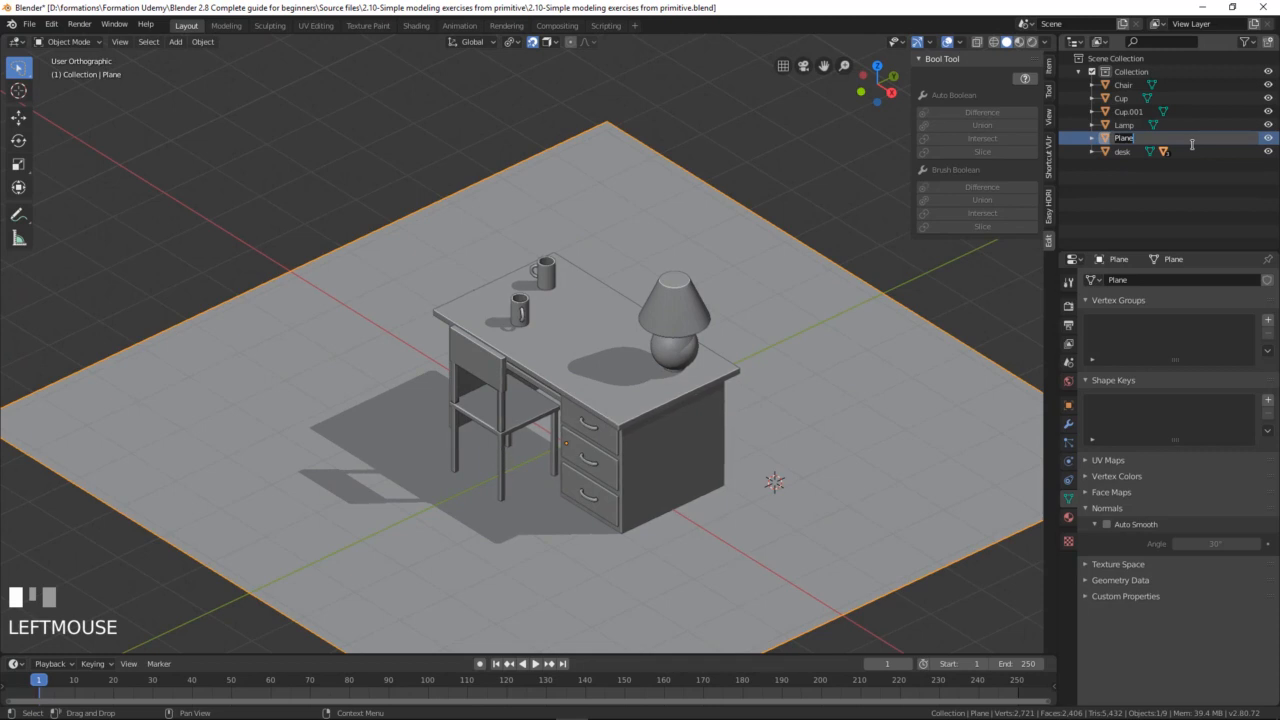
{"action": "type", "text": "ground"}
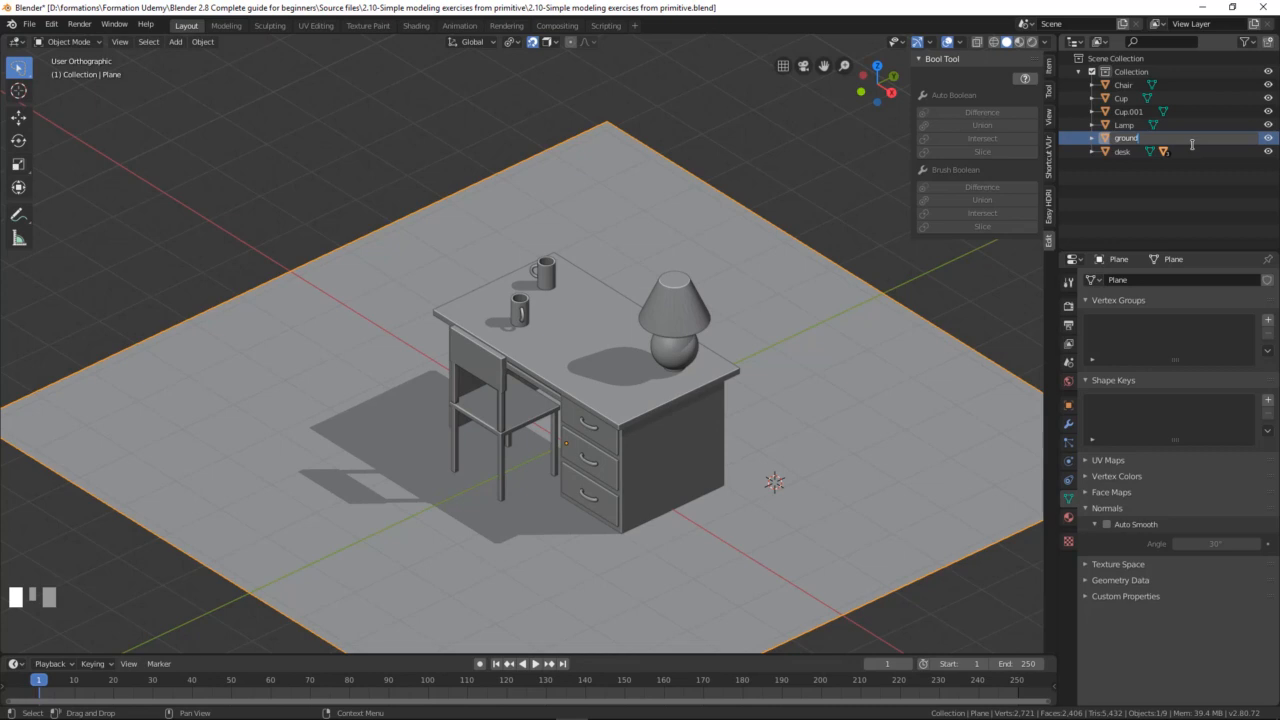
{"action": "key", "text": "Return"}
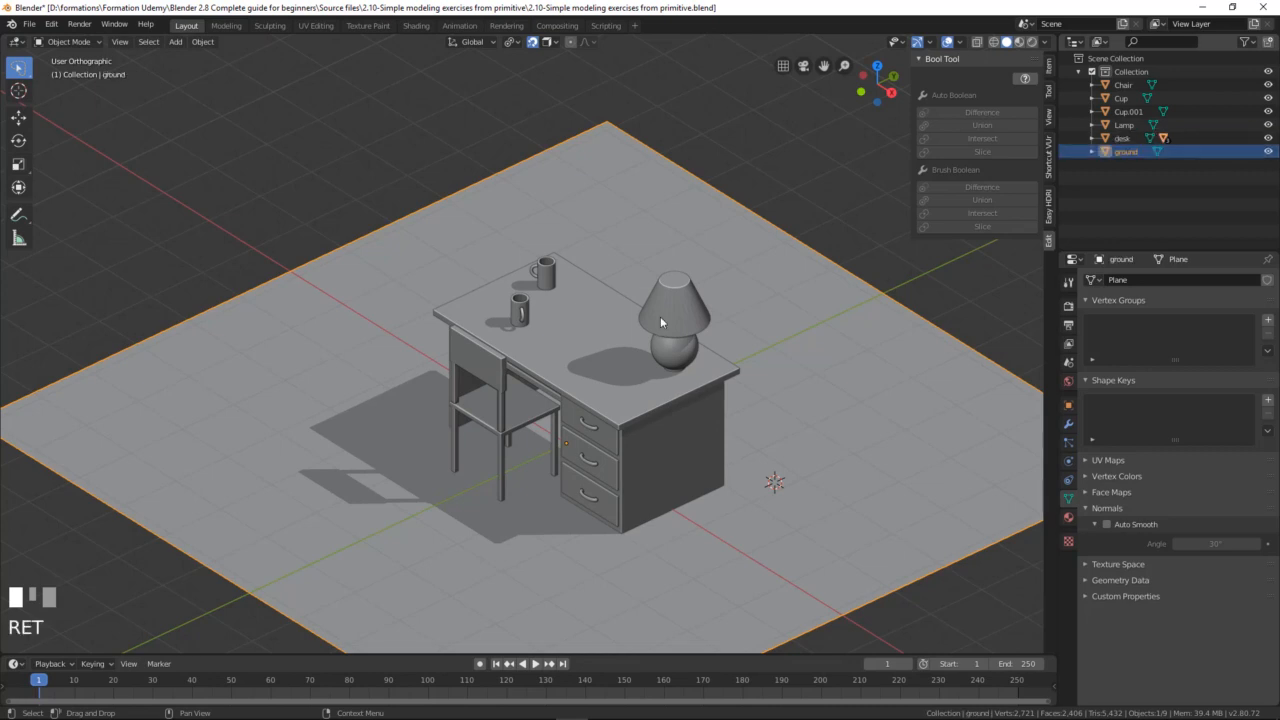
{"action": "scroll", "coordinate": [510, 403], "scroll_direction": "up", "scroll_amount": 2}
{"action": "middle_click_drag", "start_coordinate": [510, 403], "coordinate": [554, 385]}
{"action": "scroll", "coordinate": [600, 390], "scroll_direction": "up", "scroll_amount": 2}
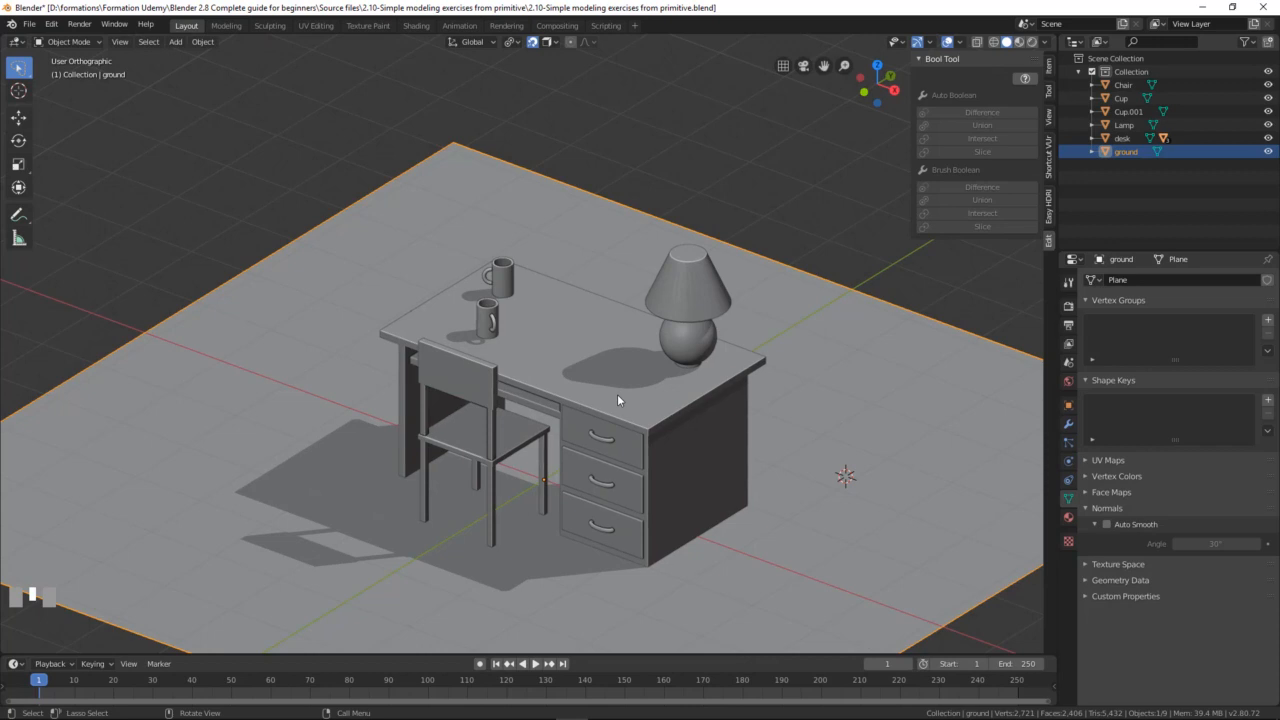
{"action": "middle_click_drag", "start_coordinate": [610, 391], "coordinate": [545, 375]}
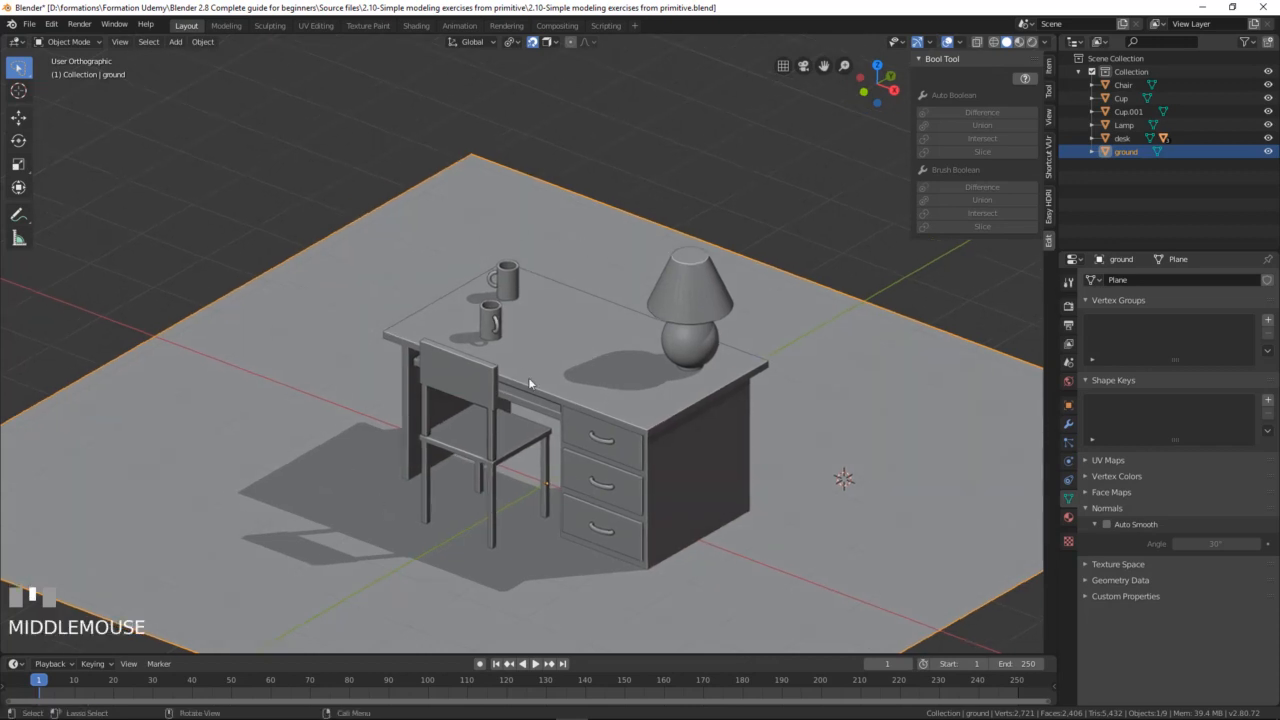